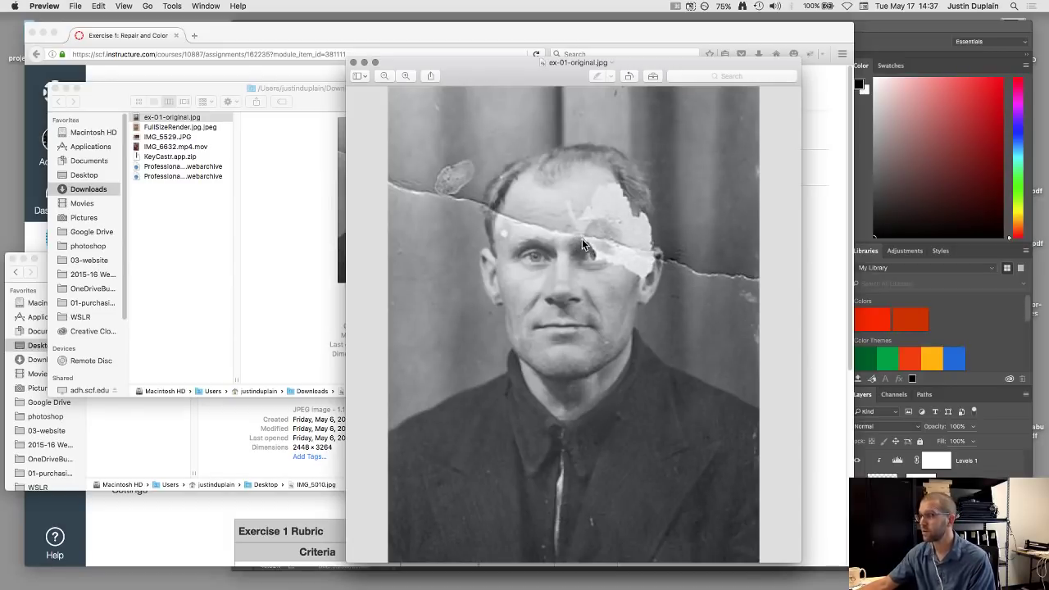
- Close the photo preview and create a new folder named "exercise 1" in Downloads
{"action": "left_click_drag", "start_coordinate": [505, 73], "coordinate": [517, 53]}
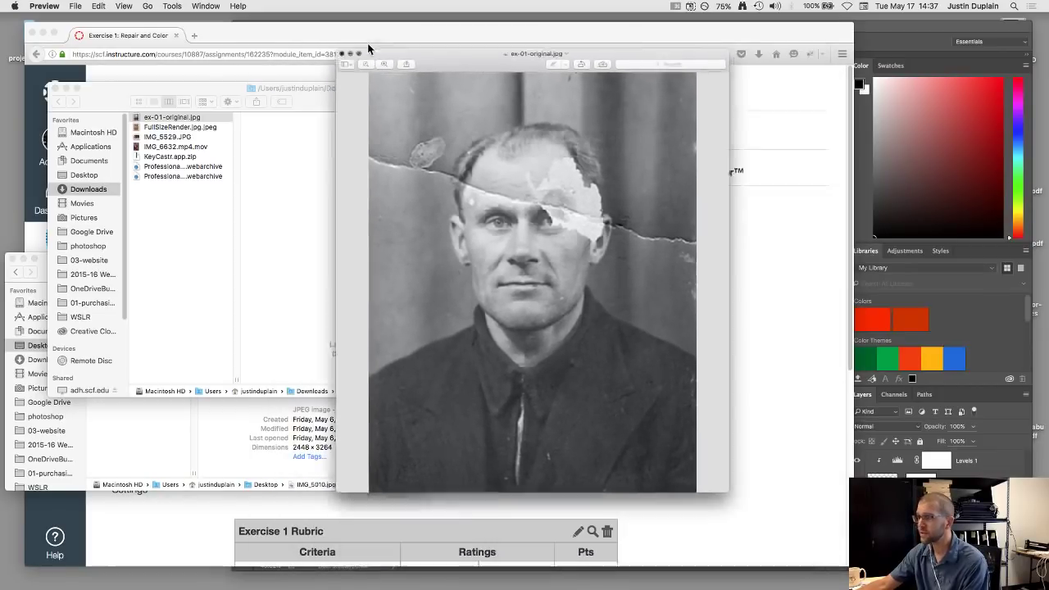
{"action": "left_click", "coordinate": [366, 43]}
{"action": "right_click", "coordinate": [167, 238]}
{"action": "left_click", "coordinate": [191, 242]}
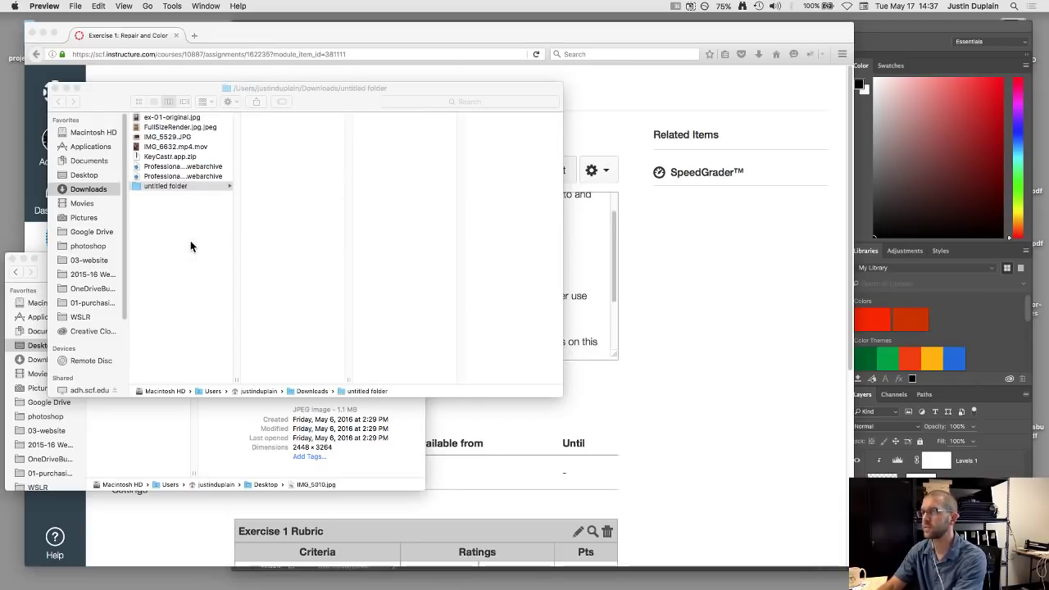
{"action": "left_click", "coordinate": [158, 190]}
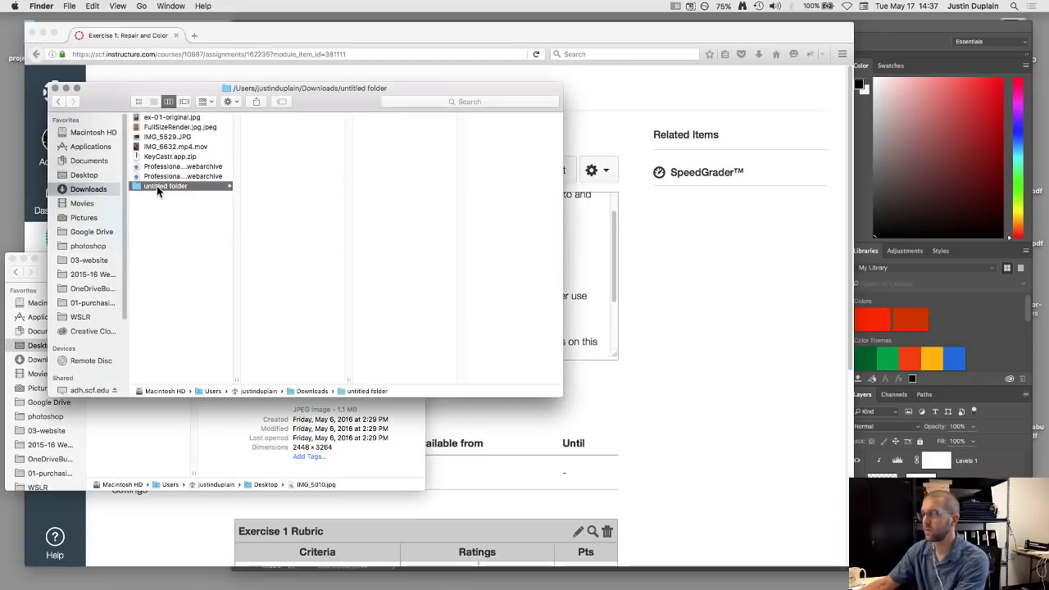
{"action": "key", "text": "Return"}
{"action": "type", "text": "exercise 1"}
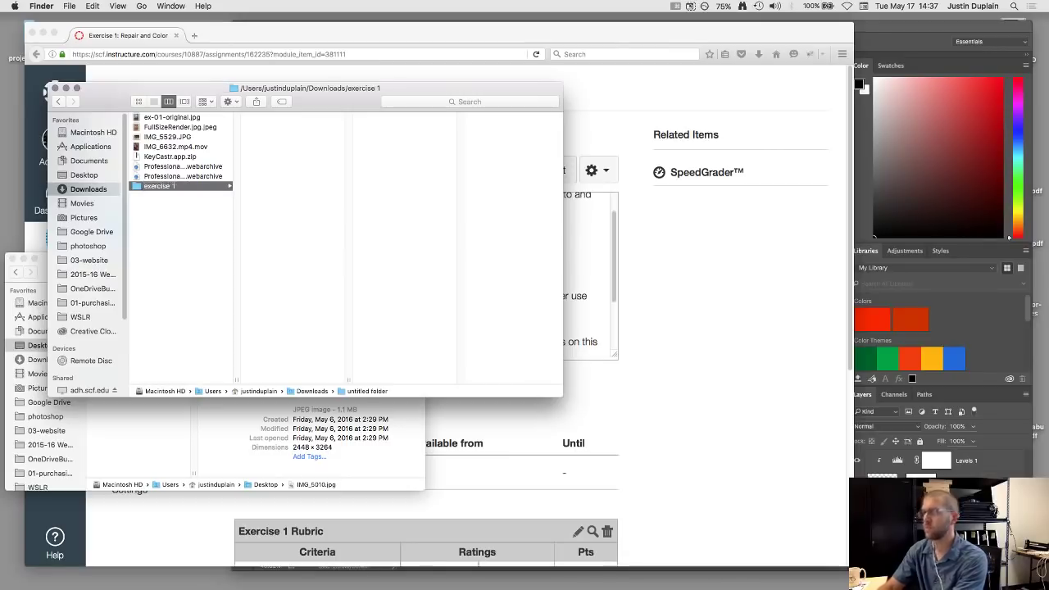
{"action": "key", "text": "Return"}
- Put ex-01-original.jpg into the "exercise 1" folder, move that folder to the Desktop and open it there
{"action": "left_click_drag", "start_coordinate": [157, 120], "coordinate": [82, 173]}
{"action": "left_click", "coordinate": [82, 174]}
{"action": "left_click", "coordinate": [156, 117]}
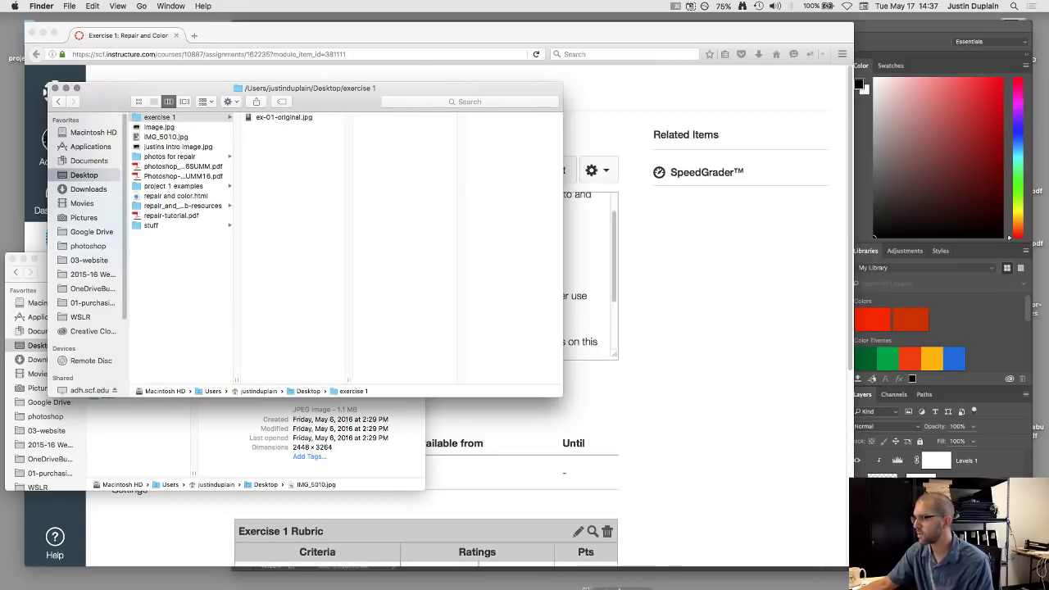
- Switch to Photoshop and close image.jpg without saving its changes
{"action": "left_click", "coordinate": [628, 576]}
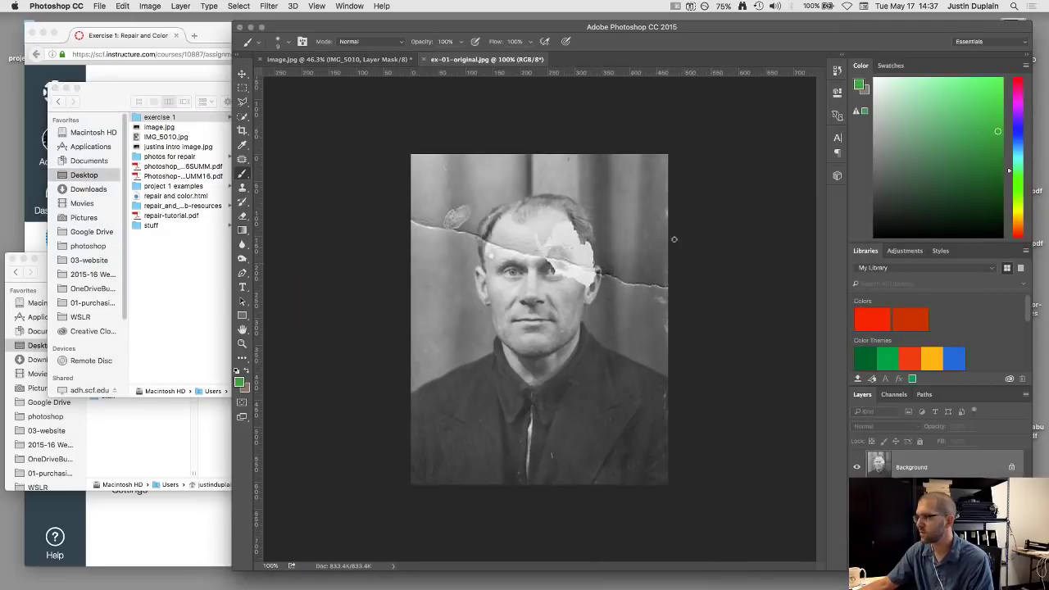
{"action": "left_click", "coordinate": [263, 58]}
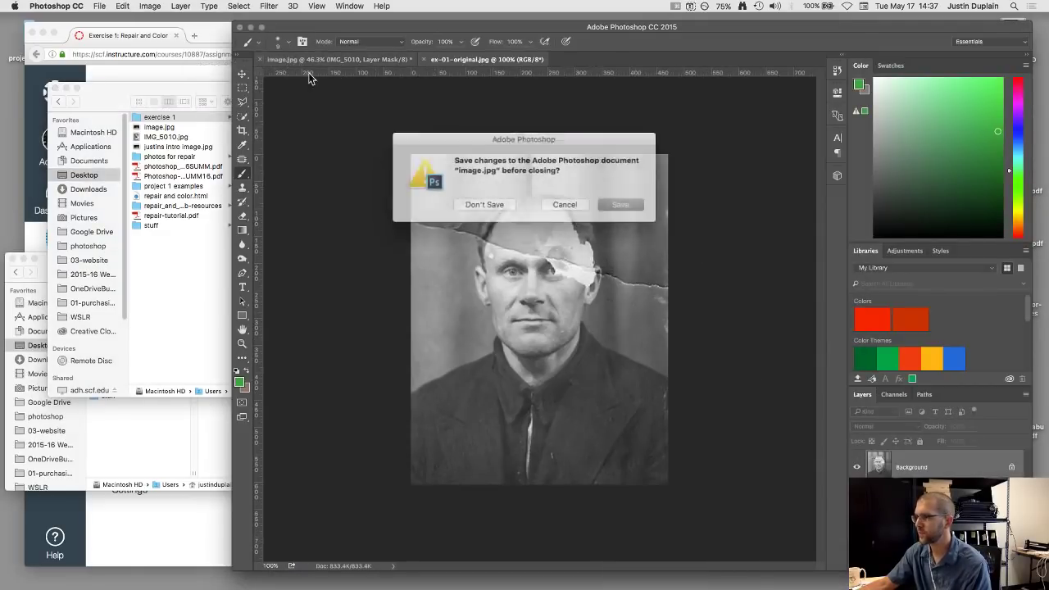
{"action": "left_click", "coordinate": [495, 204]}
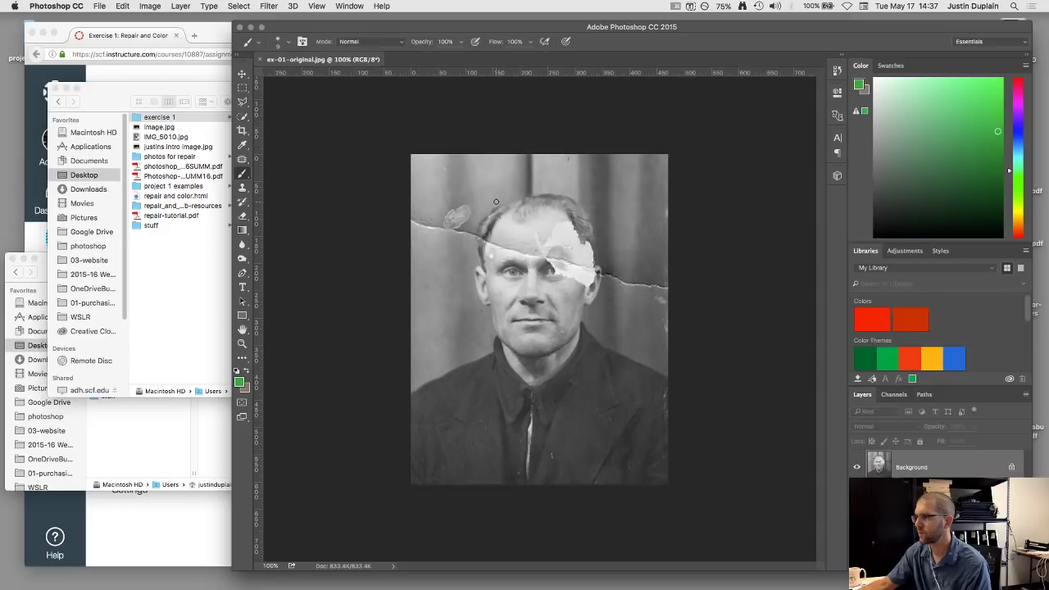
- Close both open Finder windows
{"action": "left_click", "coordinate": [174, 89]}
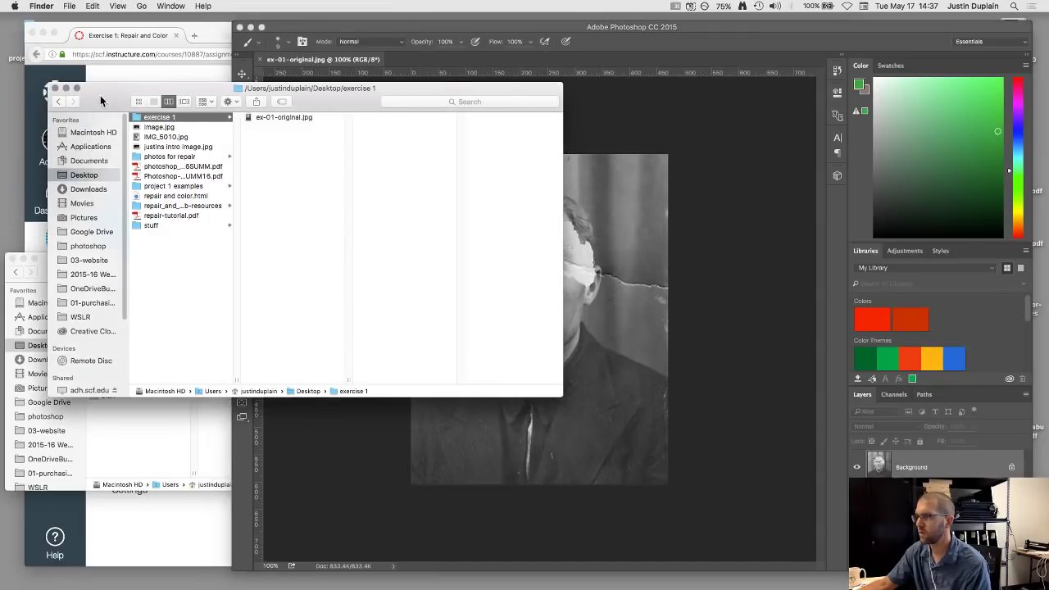
{"action": "left_click_drag", "start_coordinate": [62, 97], "coordinate": [67, 124]}
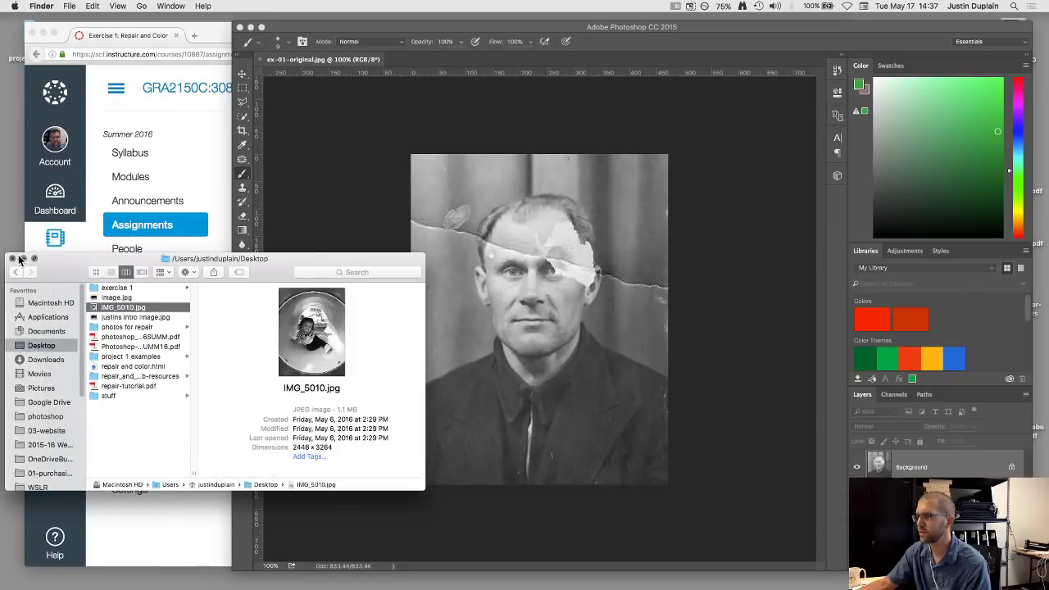
{"action": "left_click", "coordinate": [12, 259]}
- Switch to Firefox, open the web page version of the repair tutorial from the Exercise 1 instructions and highlight its source address
{"action": "double_click", "coordinate": [210, 34]}
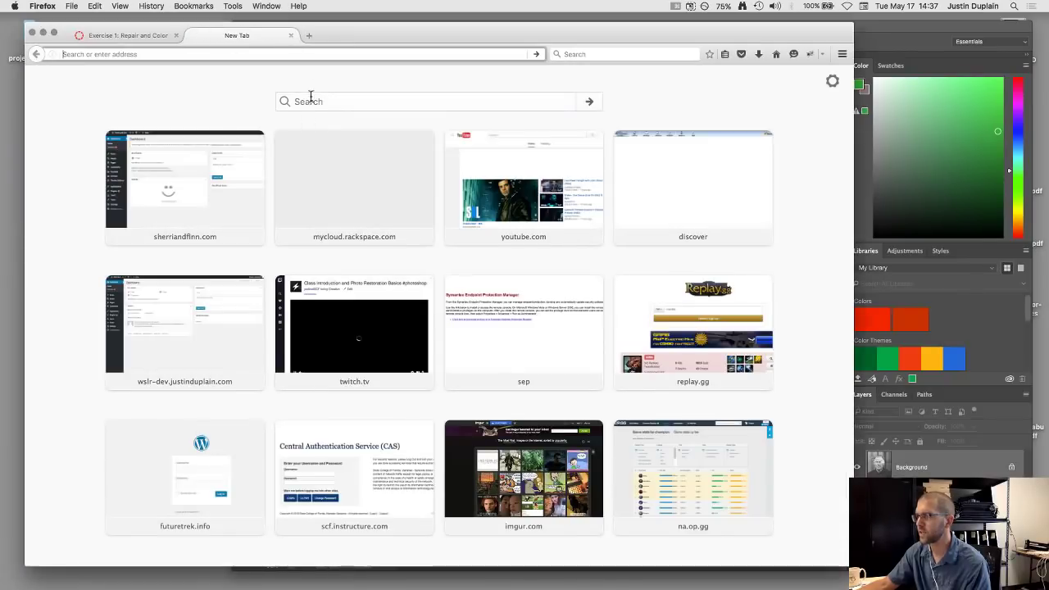
{"action": "left_click", "coordinate": [291, 35]}
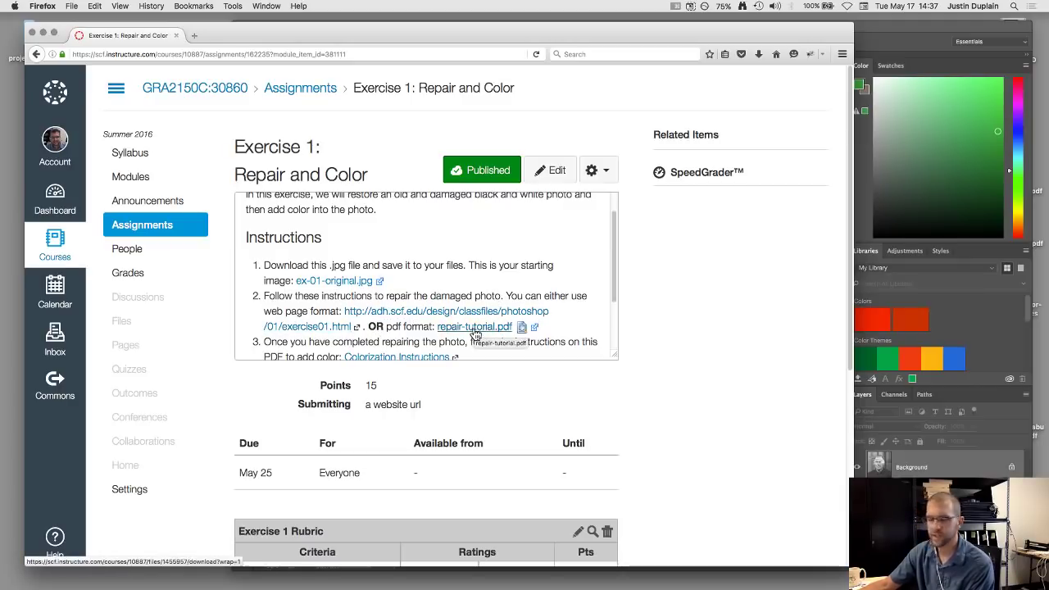
{"action": "left_click", "coordinate": [439, 314]}
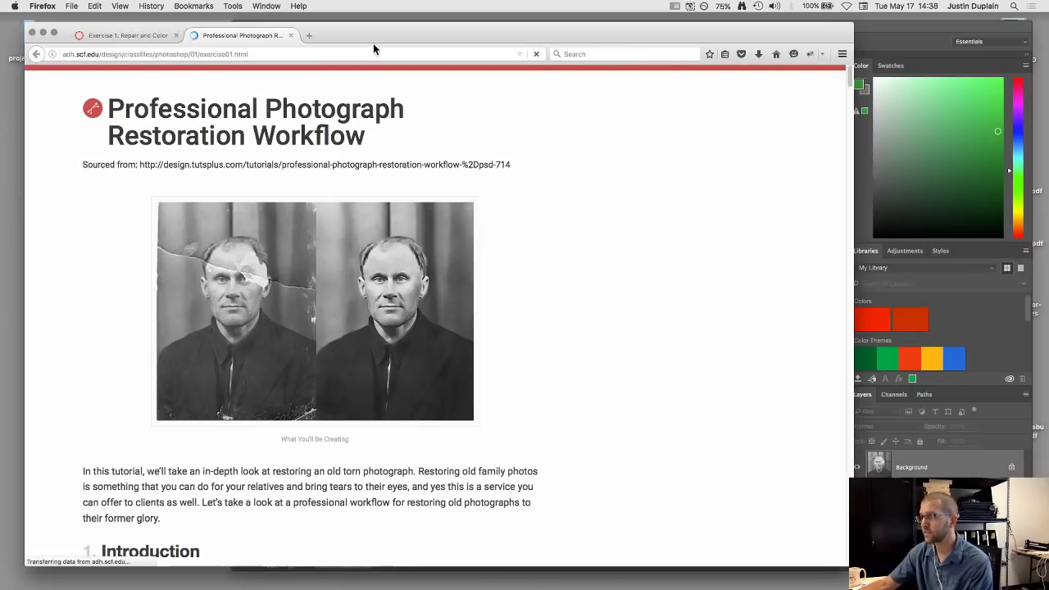
{"action": "left_click_drag", "start_coordinate": [134, 163], "coordinate": [499, 164]}
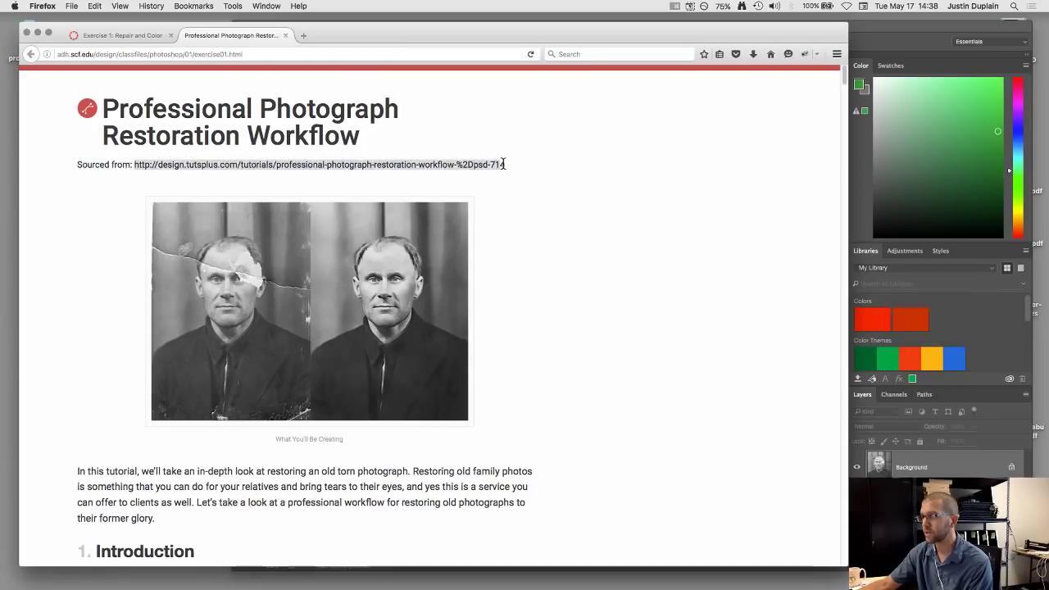
{"action": "left_click", "coordinate": [512, 141]}
- Move the browser window to the left edge of the screen and narrow it to about a third of the screen width
{"action": "left_click_drag", "start_coordinate": [490, 30], "coordinate": [480, 34]}
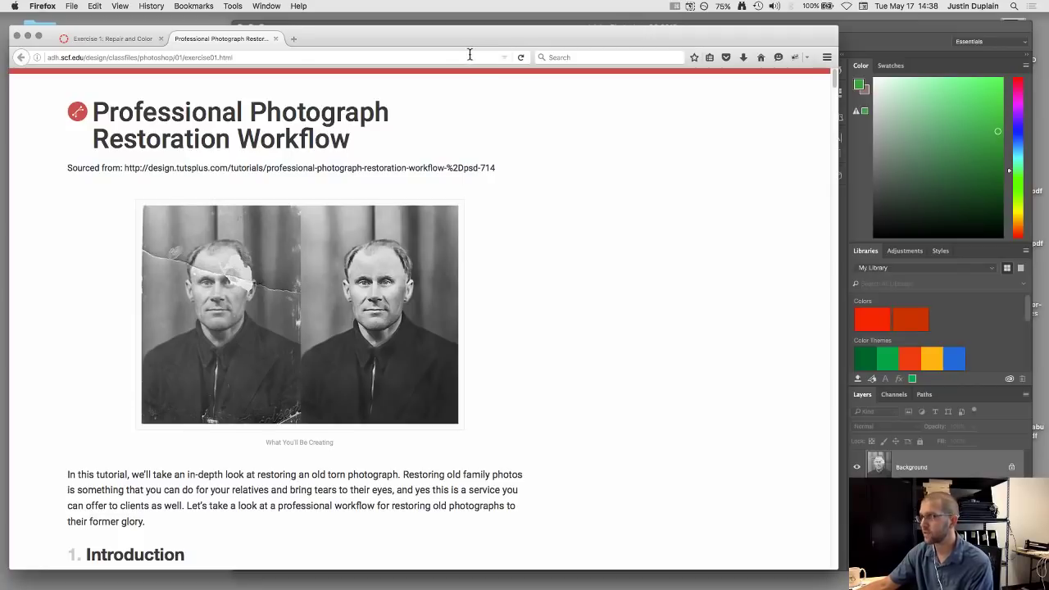
{"action": "left_click_drag", "start_coordinate": [461, 42], "coordinate": [453, 34]}
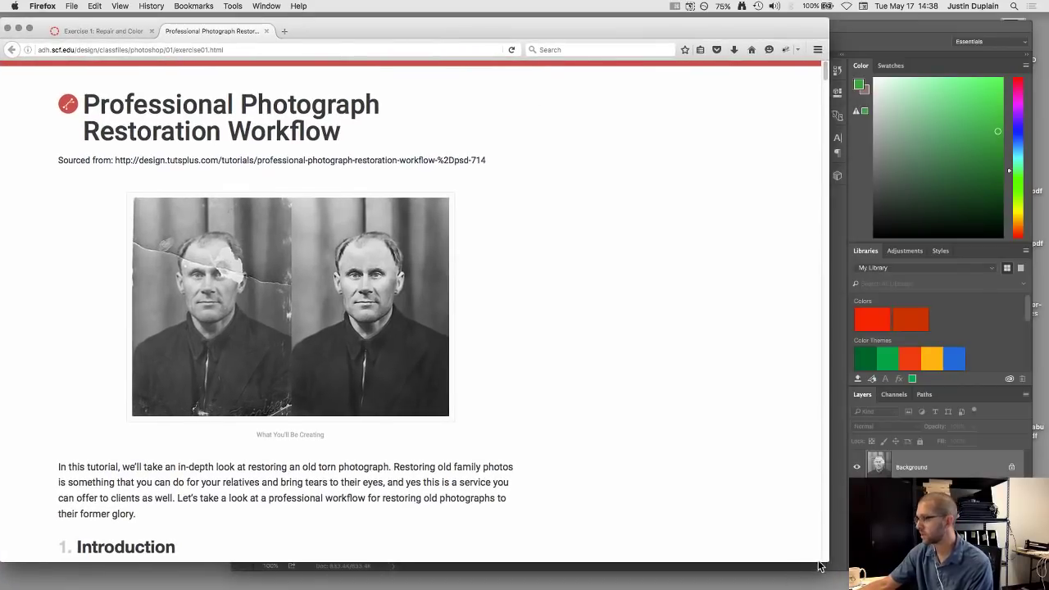
{"action": "left_click_drag", "start_coordinate": [819, 565], "coordinate": [359, 584]}
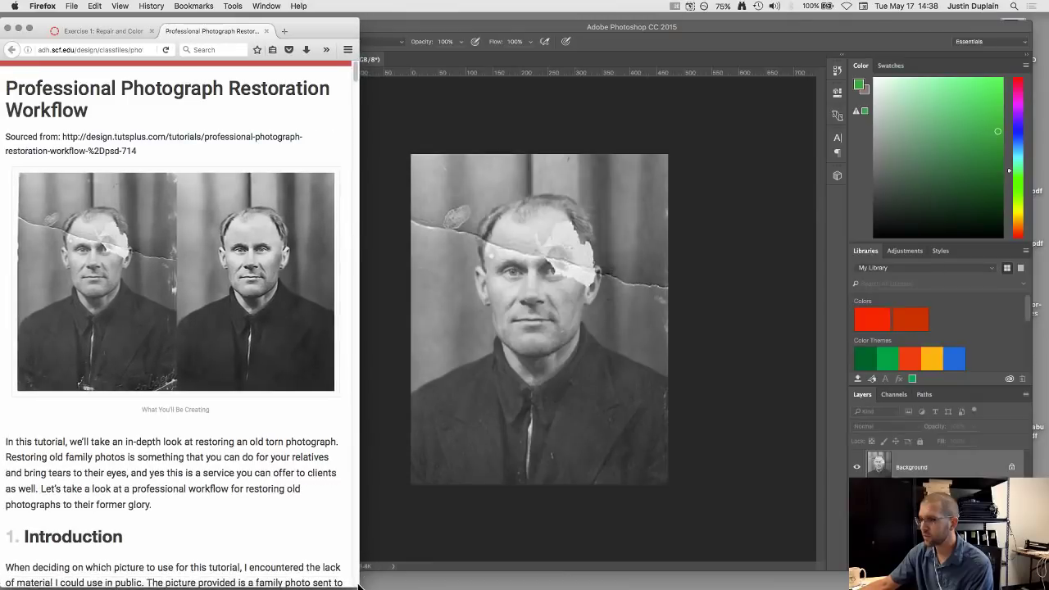
- Bring Photoshop forward, extend its window to the bottom of the screen, and enlarge the photo to about 122%
{"action": "left_click", "coordinate": [461, 554]}
{"action": "left_click_drag", "start_coordinate": [232, 570], "coordinate": [232, 588]}
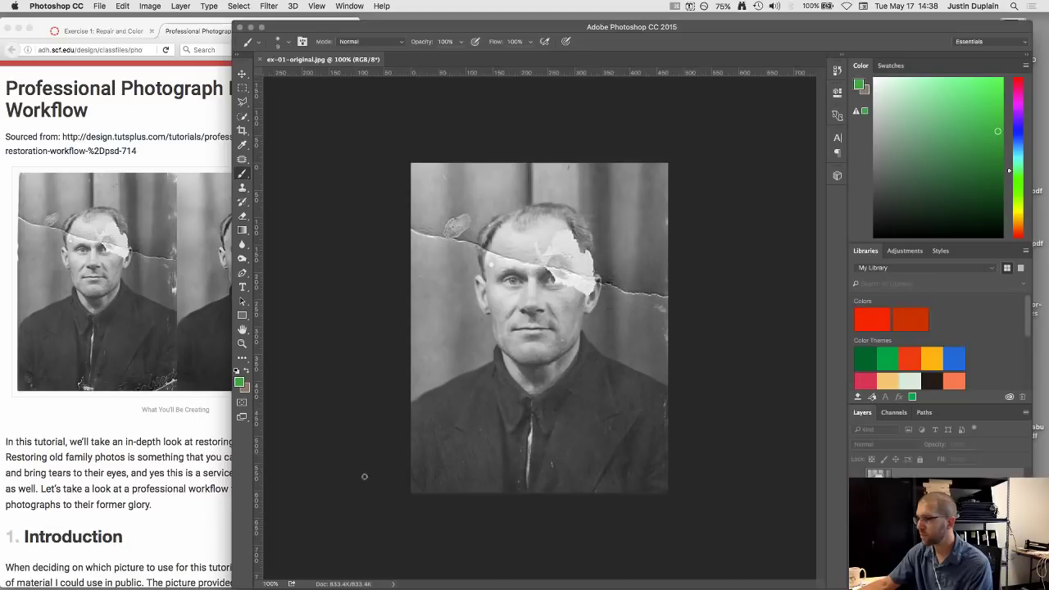
{"action": "scroll", "coordinate": [667, 326], "scroll_direction": "up", "scroll_amount": 2}
{"action": "scroll", "coordinate": [667, 326], "scroll_direction": "up", "scroll_amount": 1}
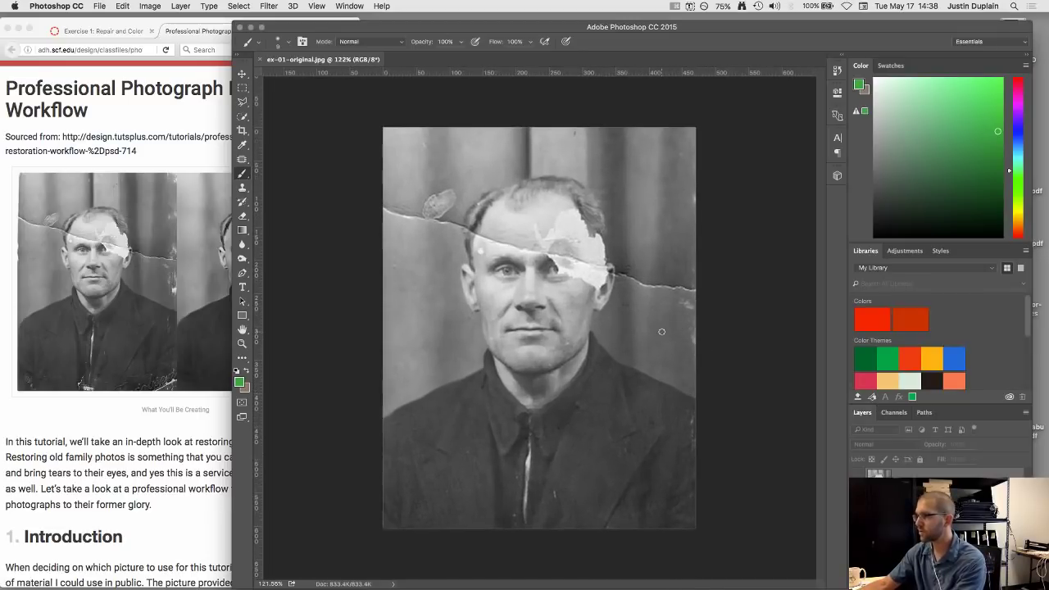
{"action": "left_click_drag", "start_coordinate": [344, 27], "coordinate": [305, 26]}
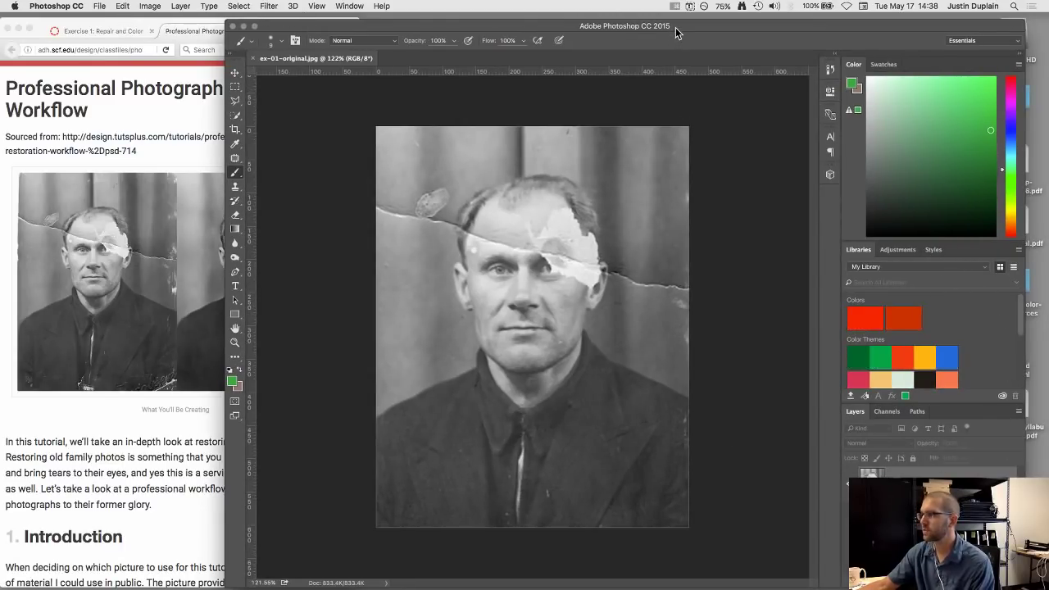
- Choose the Essentials (Default) workspace and reset it to its default panel layout
{"action": "left_click", "coordinate": [349, 6]}
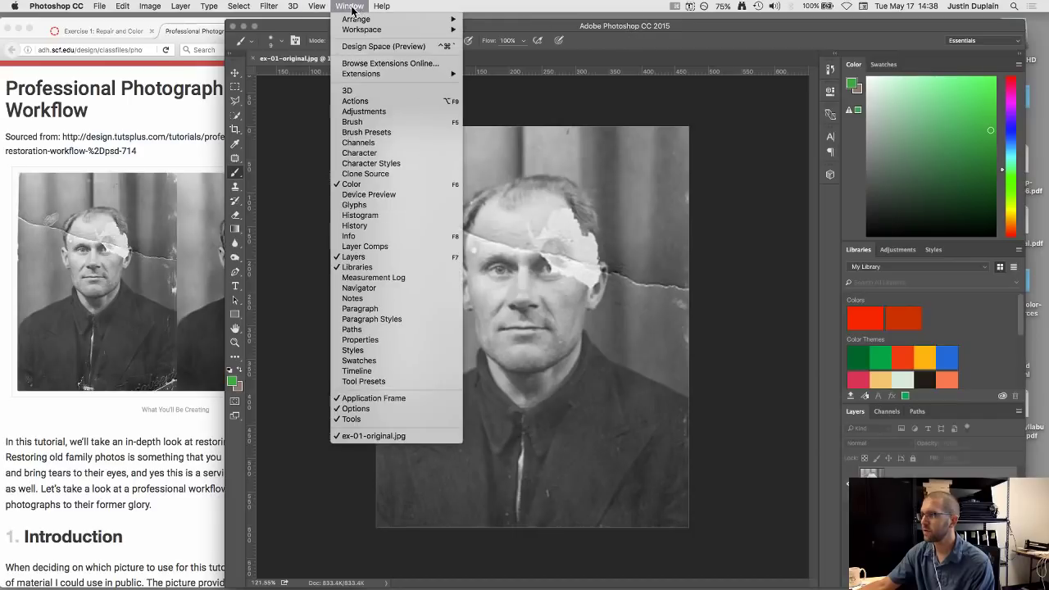
{"action": "mouse_move", "coordinate": [355, 30]}
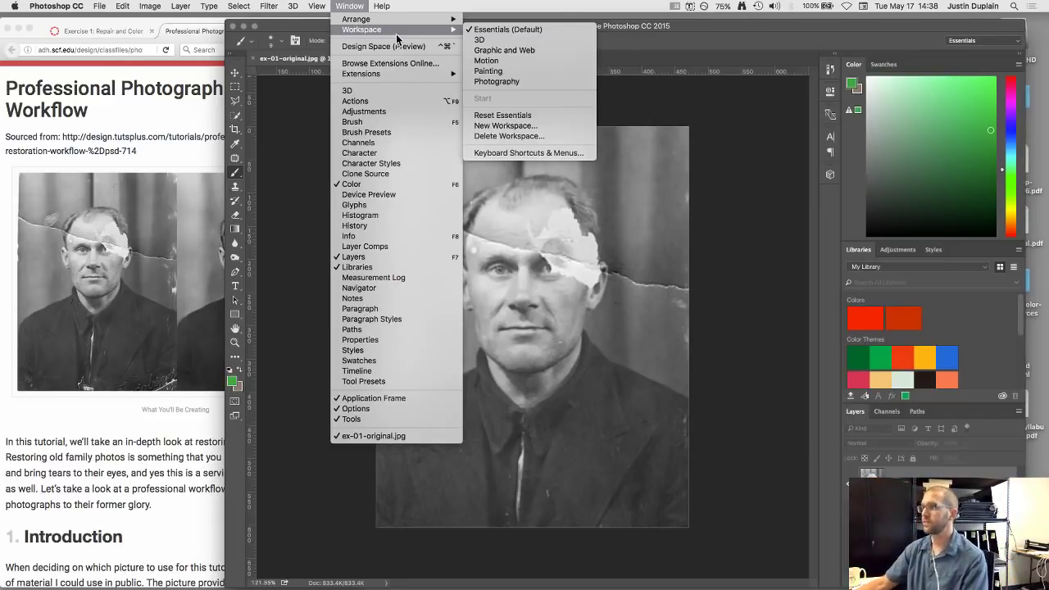
{"action": "mouse_move", "coordinate": [381, 6]}
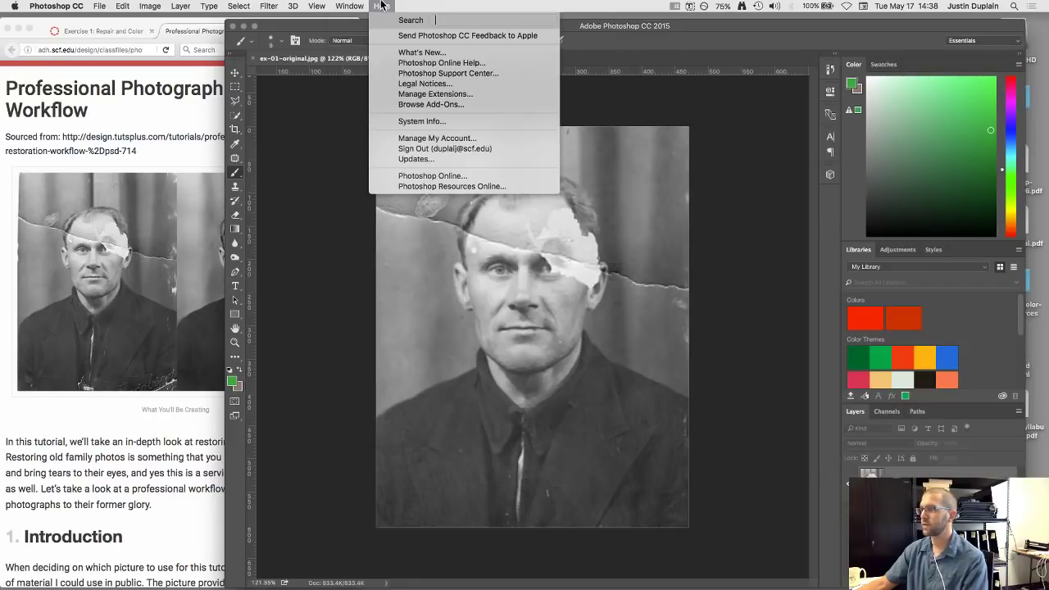
{"action": "mouse_move", "coordinate": [411, 31]}
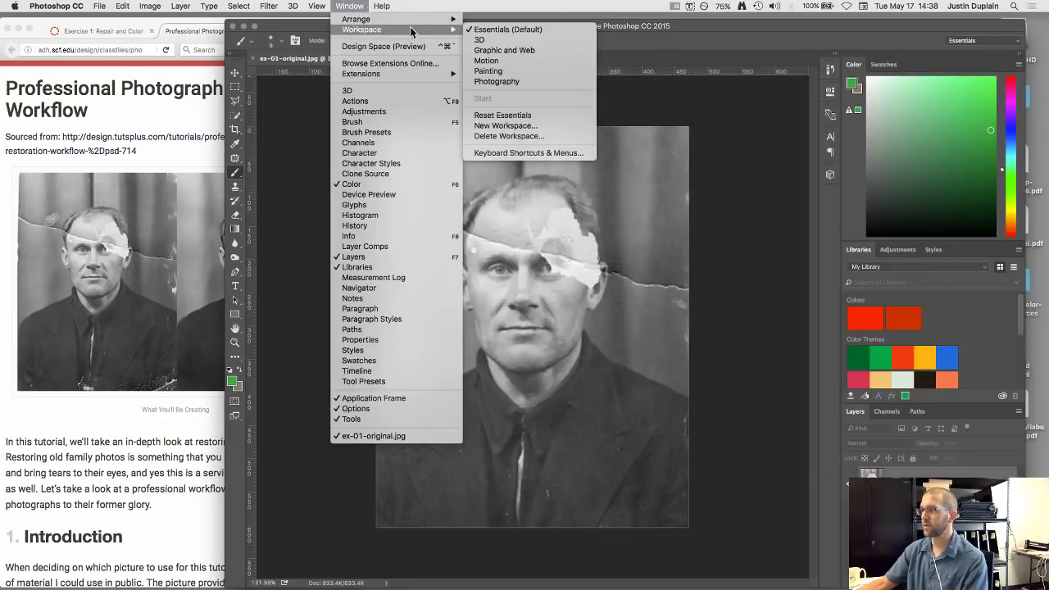
{"action": "left_click", "coordinate": [501, 31]}
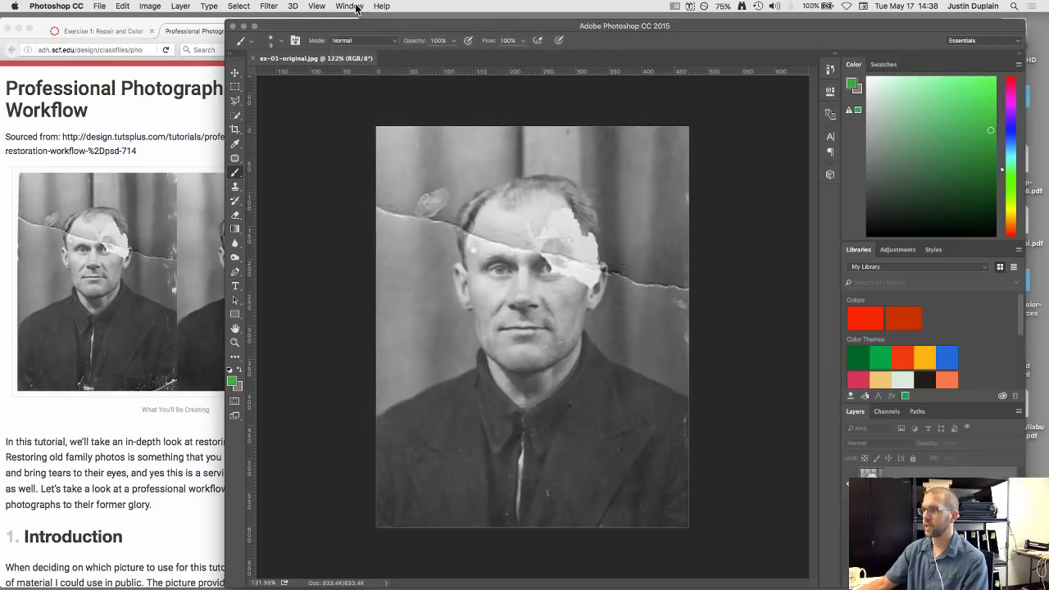
{"action": "left_click", "coordinate": [349, 7]}
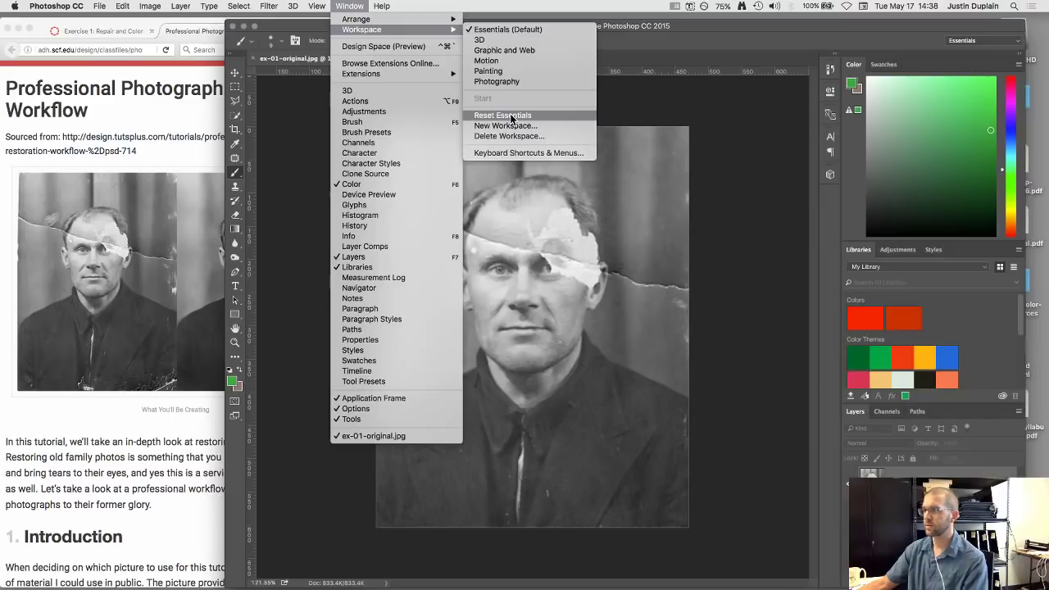
{"action": "left_click", "coordinate": [502, 116]}
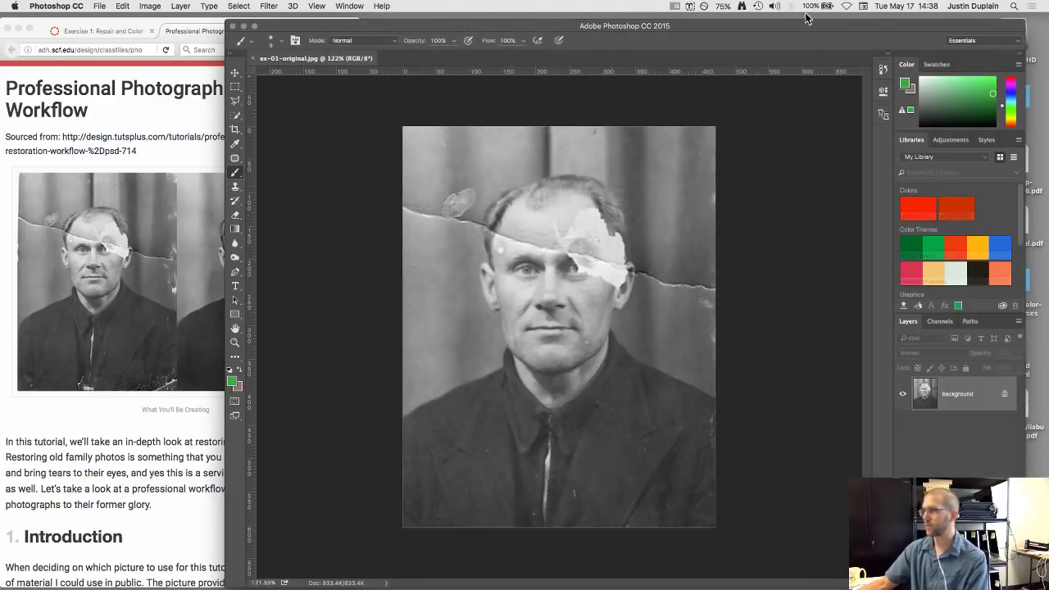
{"action": "left_click_drag", "start_coordinate": [801, 30], "coordinate": [799, 28]}
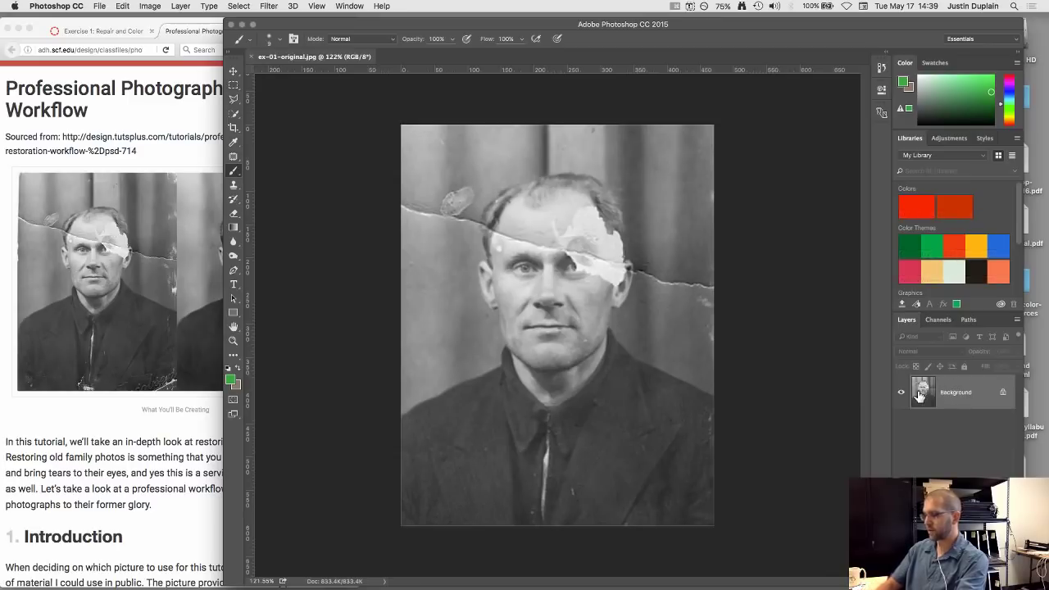
- Duplicate the Background layer and start casting keystrokes with KeyCastr
{"action": "key", "text": "super+j"}
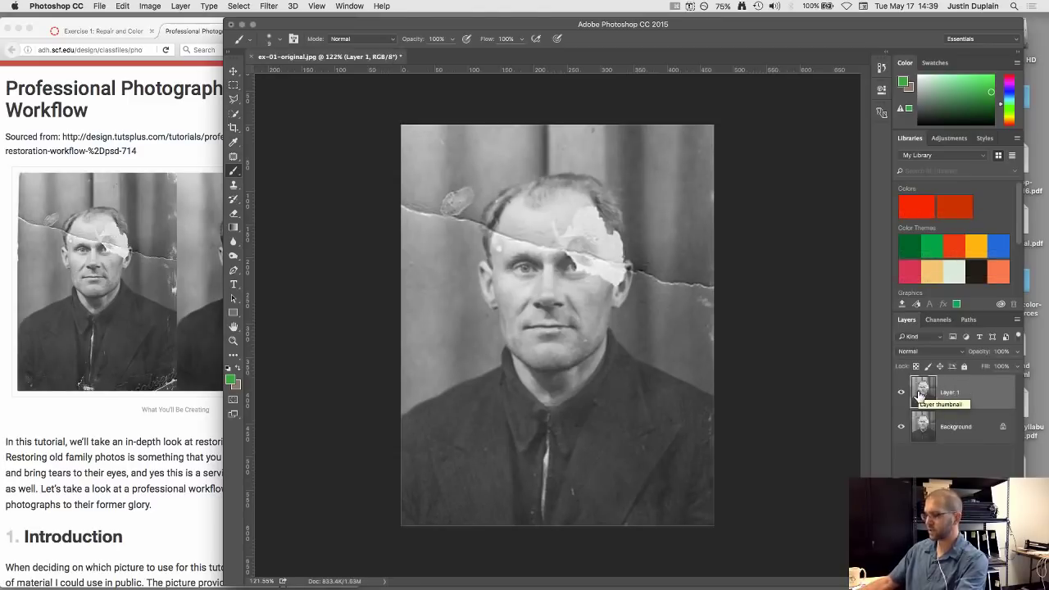
{"action": "left_click", "coordinate": [676, 7]}
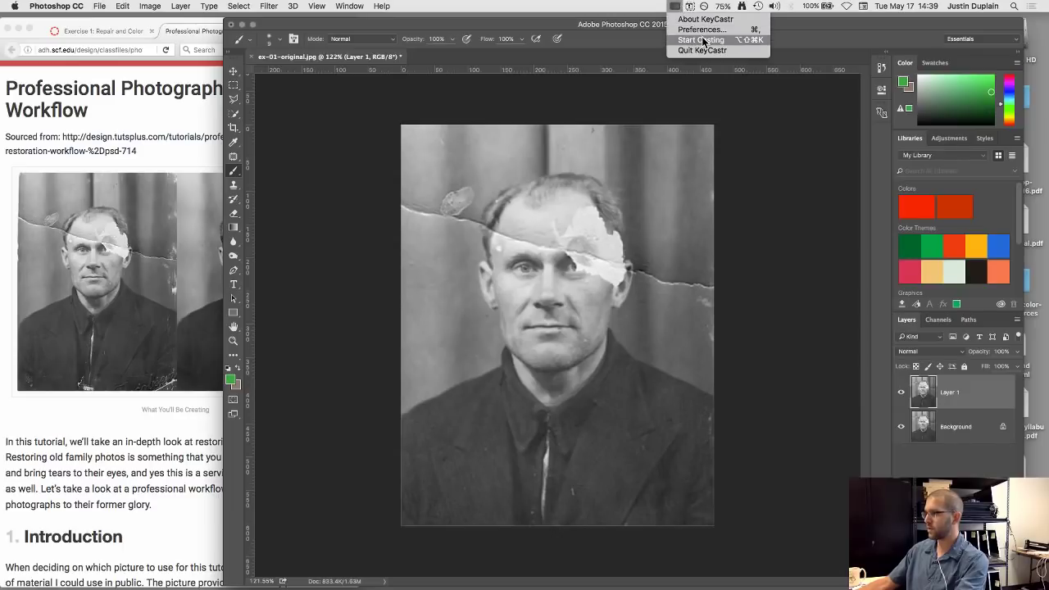
{"action": "left_click", "coordinate": [702, 39]}
- Delete the duplicated layer and duplicate the Background layer again
{"action": "key", "text": "super+BackSpace"}
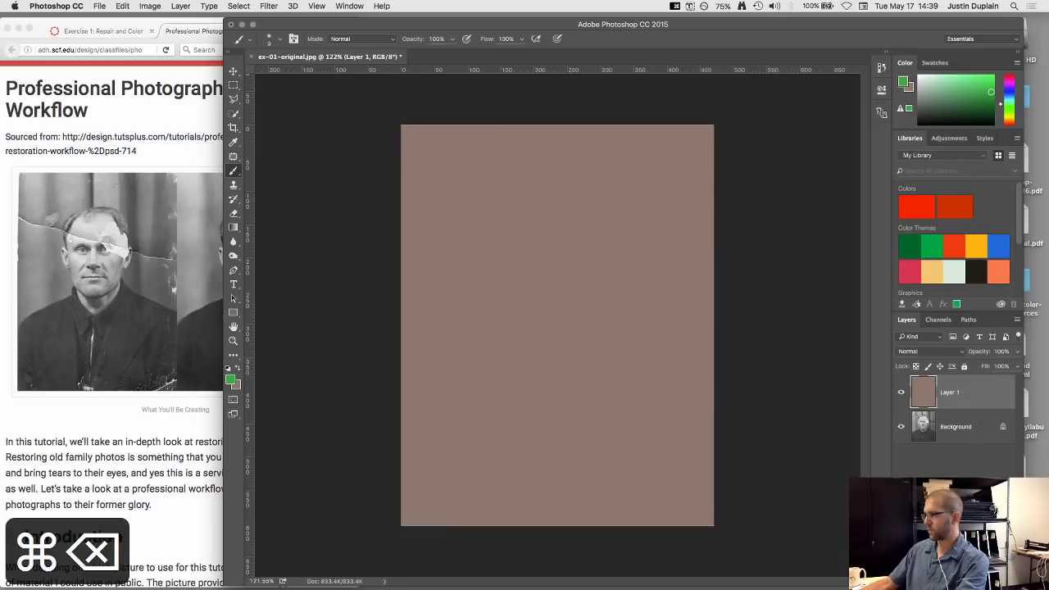
{"action": "key", "text": "BackSpace"}
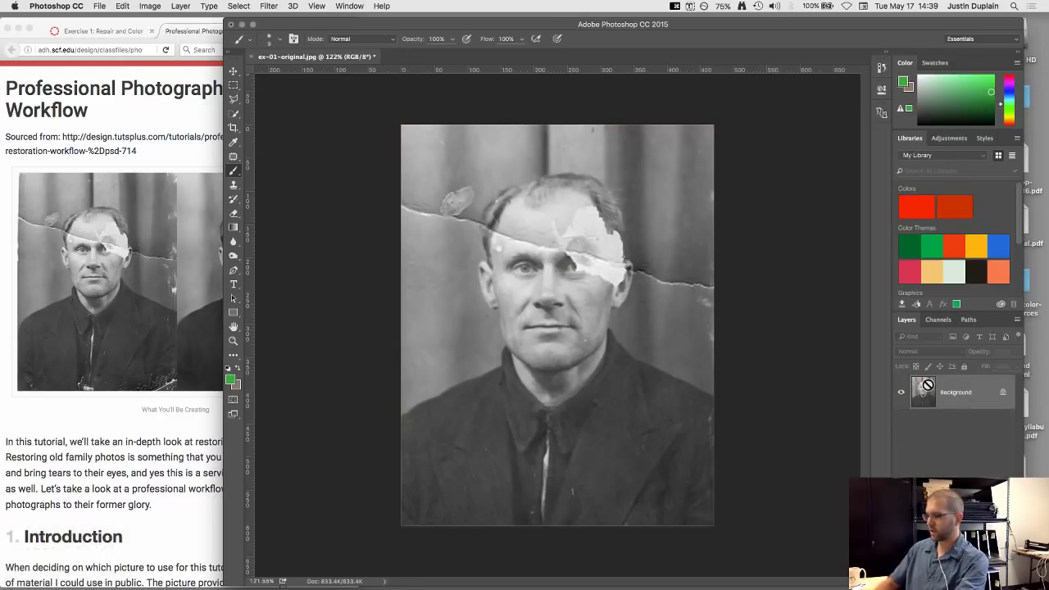
{"action": "key", "text": "super+j"}
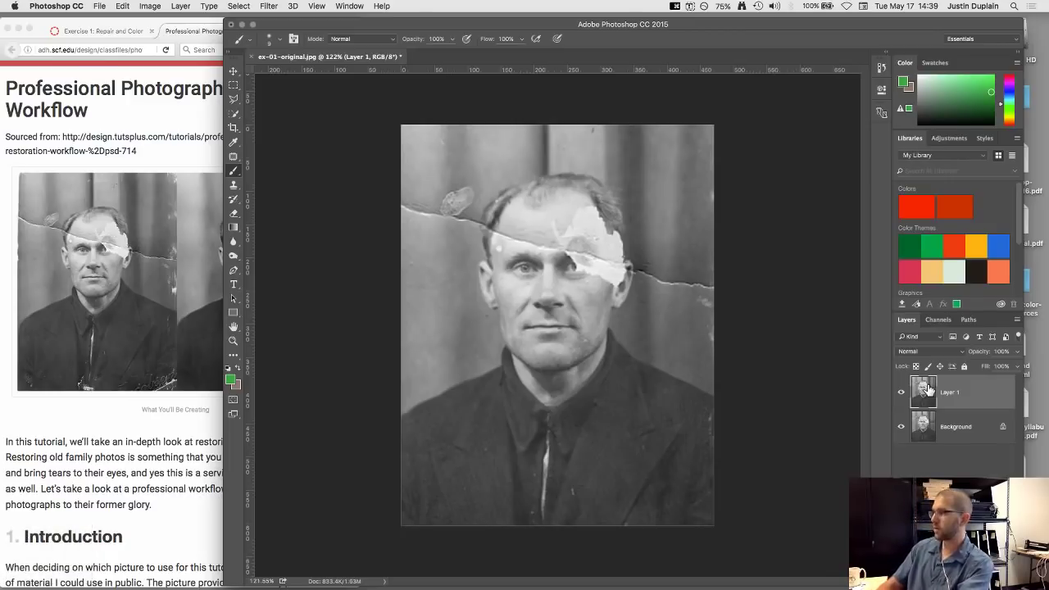
- Create a layer group directly above the Background layer and name it orinals
{"action": "left_click", "coordinate": [965, 436]}
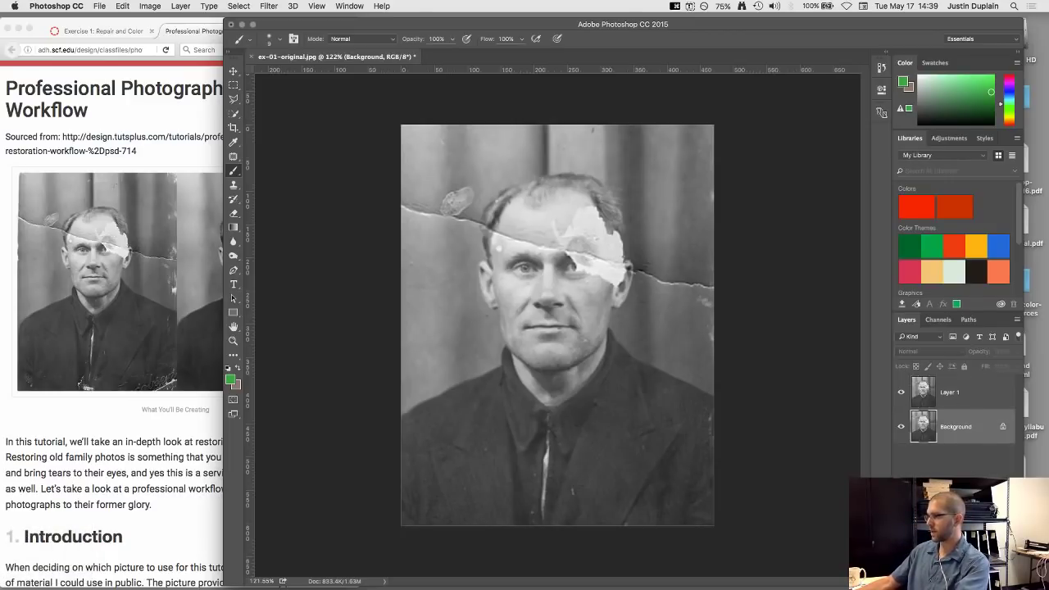
{"action": "left_click", "coordinate": [983, 483]}
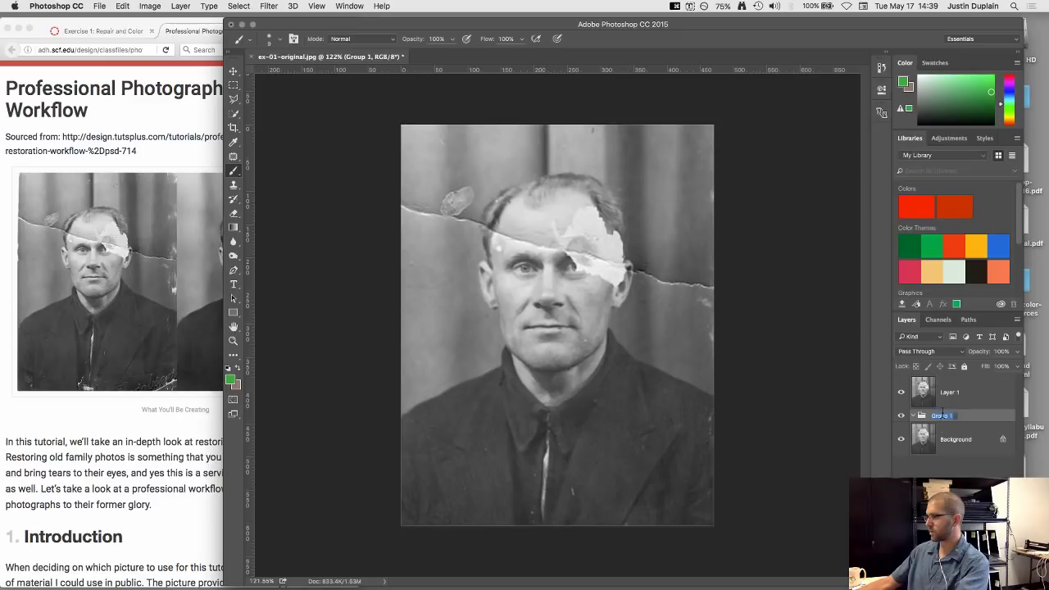
{"action": "type", "text": "ori"}
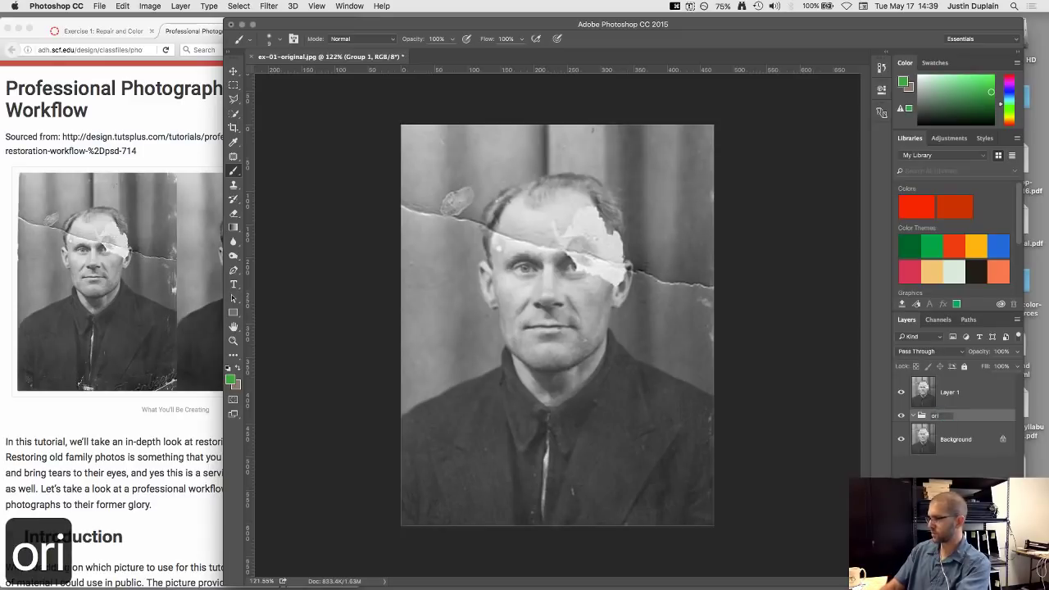
{"action": "type", "text": "nals"}
{"action": "key", "text": "Return"}
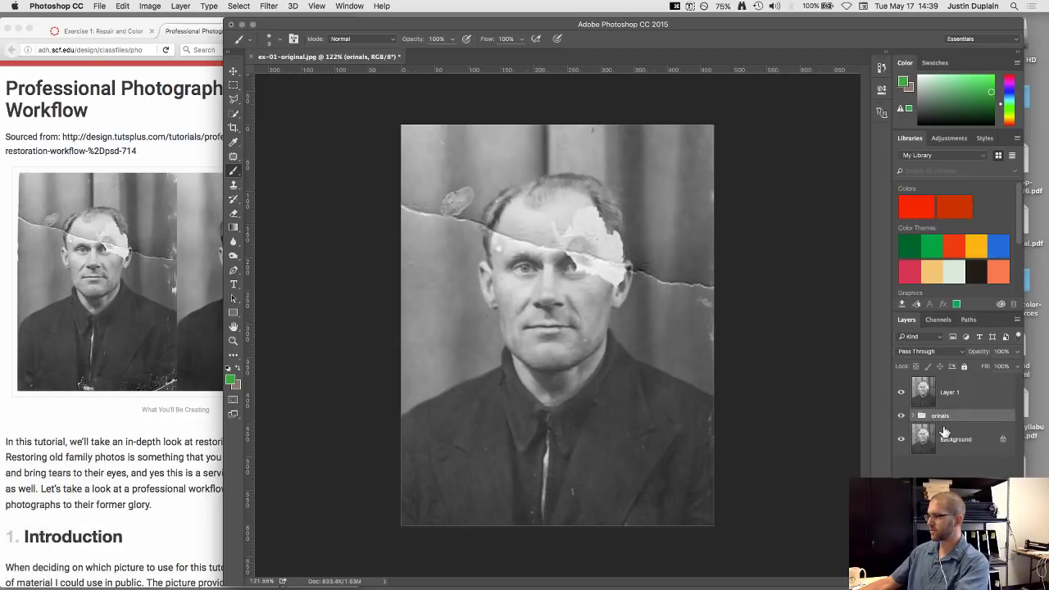
- Place a copy of the Background layer inside the new group and delete the original Background layer
{"action": "mouse_move", "coordinate": [924, 435]}
{"action": "left_mouse_down"}
{"action": "mouse_move", "coordinate": [942, 414]}
{"action": "mouse_move", "coordinate": [934, 411]}
{"action": "mouse_move", "coordinate": [939, 436]}
{"action": "left_mouse_up"}
{"action": "left_click", "coordinate": [922, 437]}
{"action": "key", "text": "super+j"}
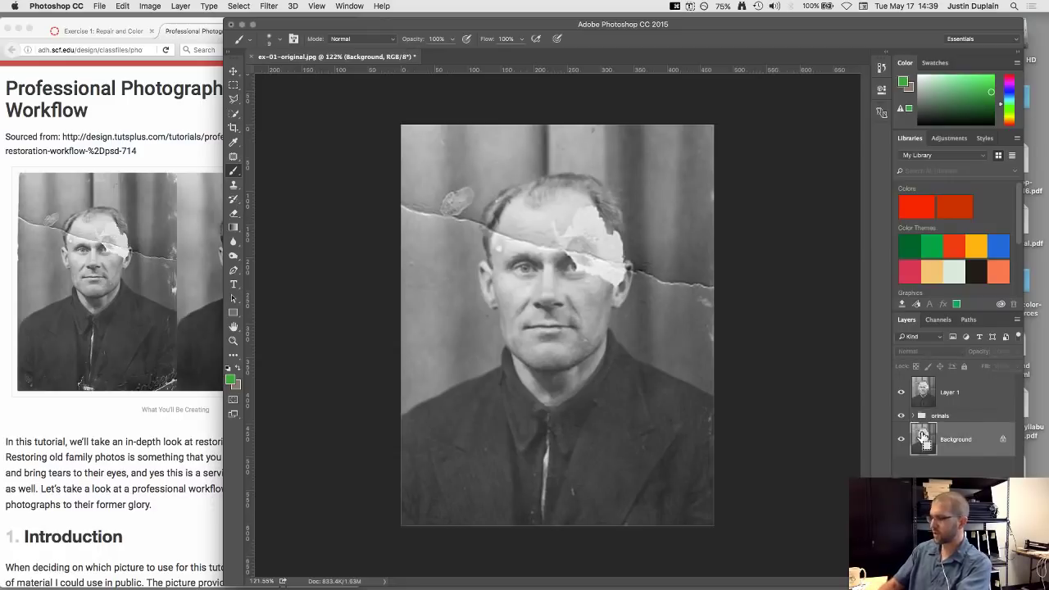
{"action": "key", "text": "Delete"}
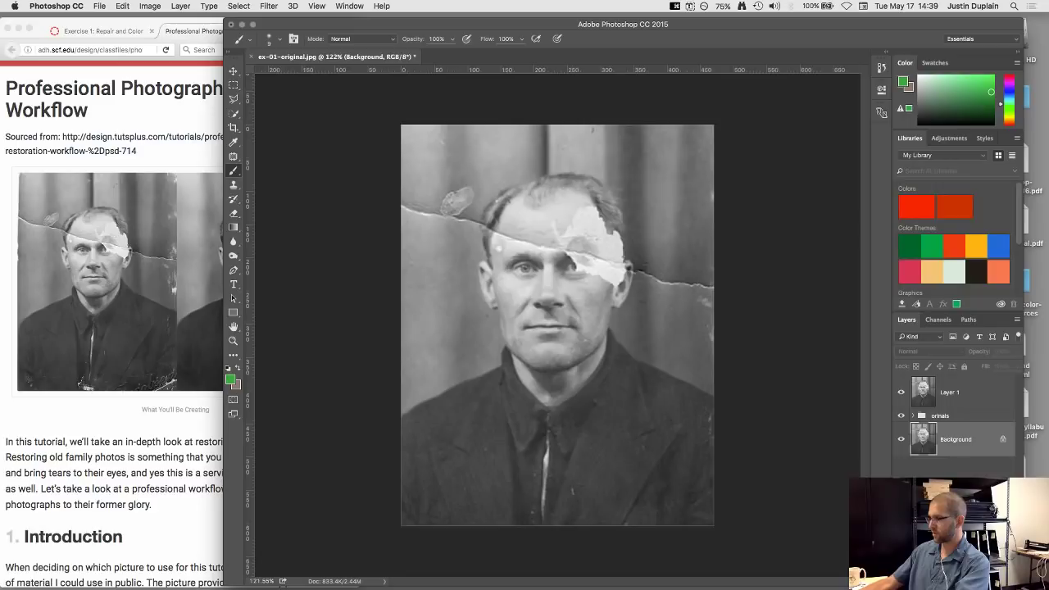
{"action": "key", "text": "Delete"}
{"action": "left_click", "coordinate": [607, 202]}
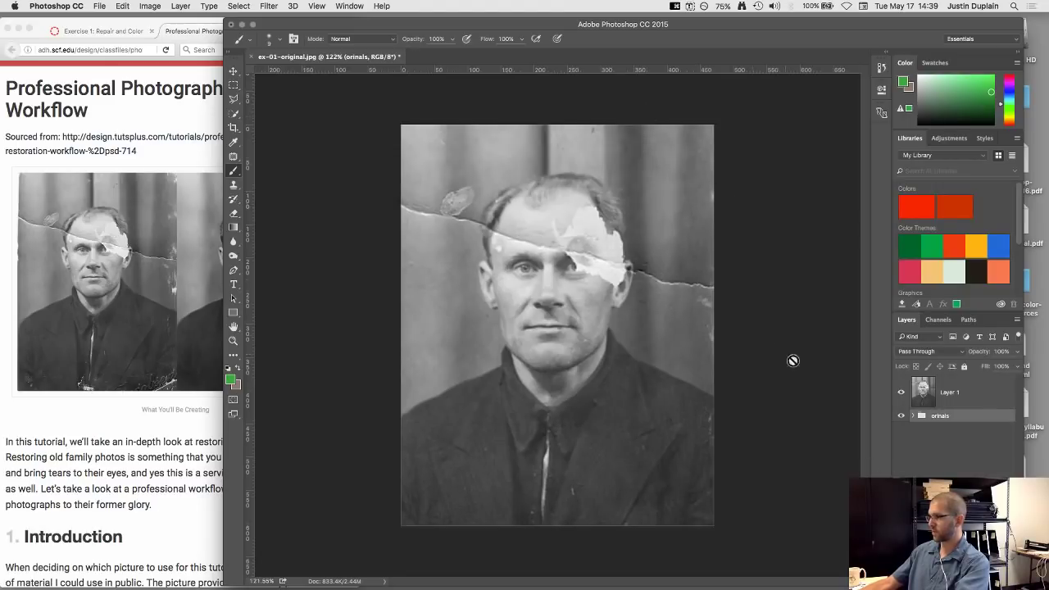
- Check the Background copy inside the group, collapse and hide the group, and select Layer 1 with its visibility on
{"action": "left_click", "coordinate": [900, 392]}
{"action": "left_click", "coordinate": [913, 417]}
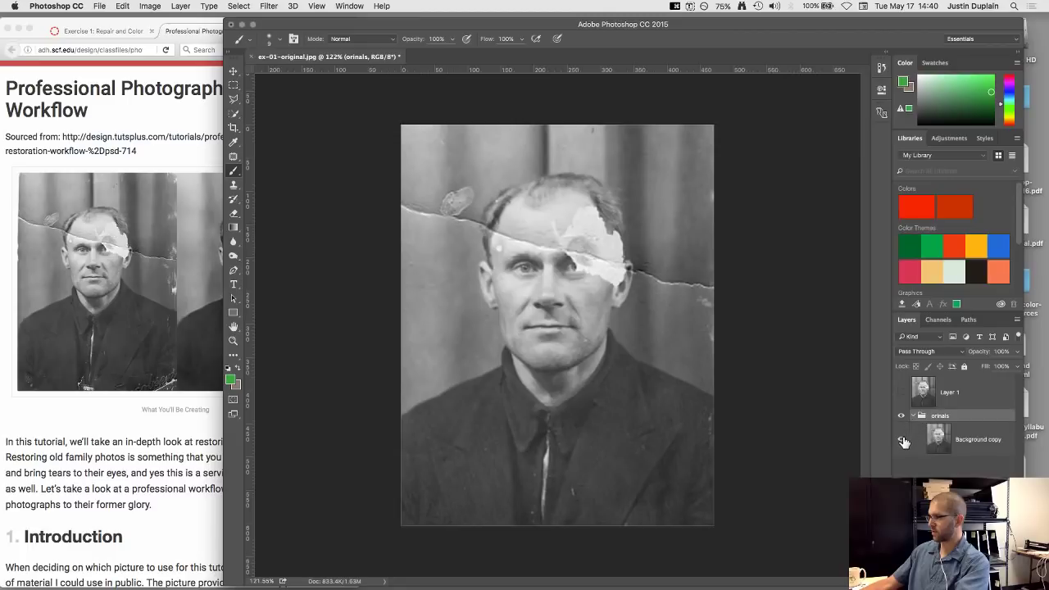
{"action": "left_click", "coordinate": [901, 440]}
{"action": "left_click", "coordinate": [901, 440]}
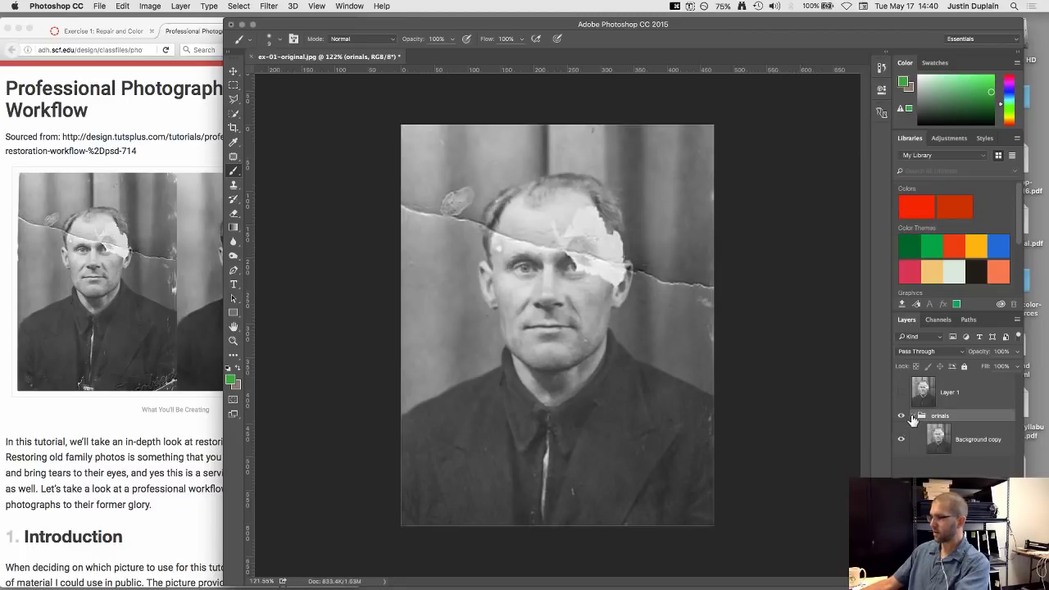
{"action": "left_click", "coordinate": [914, 417]}
{"action": "left_click", "coordinate": [901, 391]}
{"action": "left_click", "coordinate": [900, 415]}
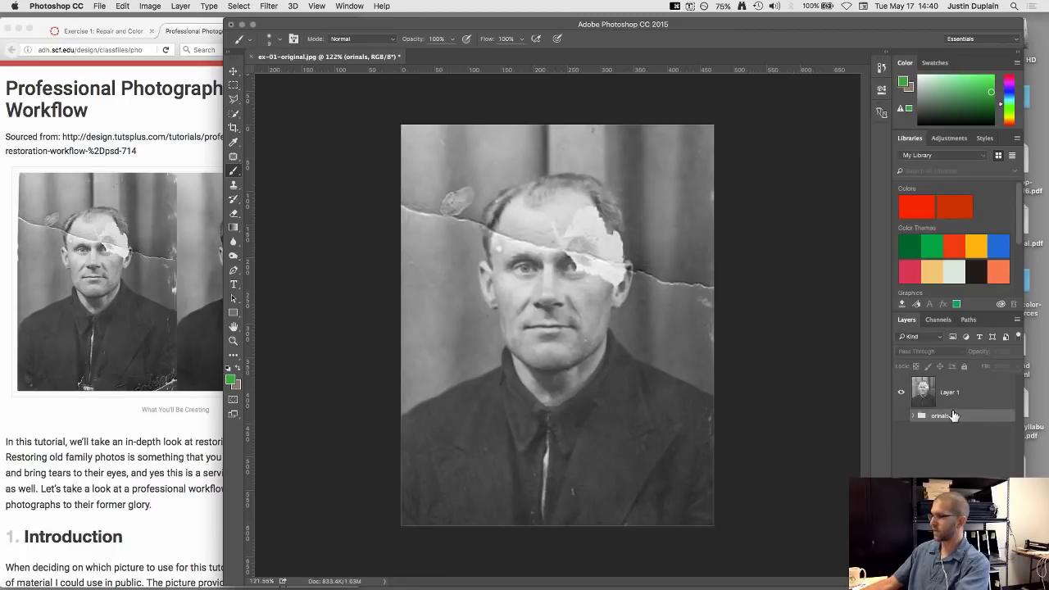
{"action": "left_click", "coordinate": [973, 399]}
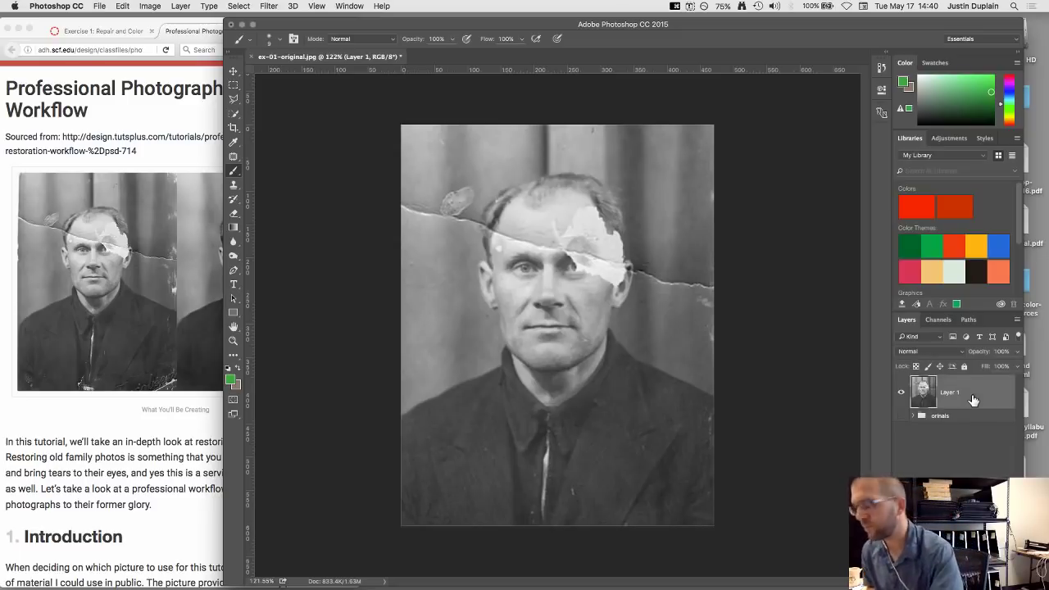
- Correct the layer group's name to originals
{"action": "double_click", "coordinate": [942, 415]}
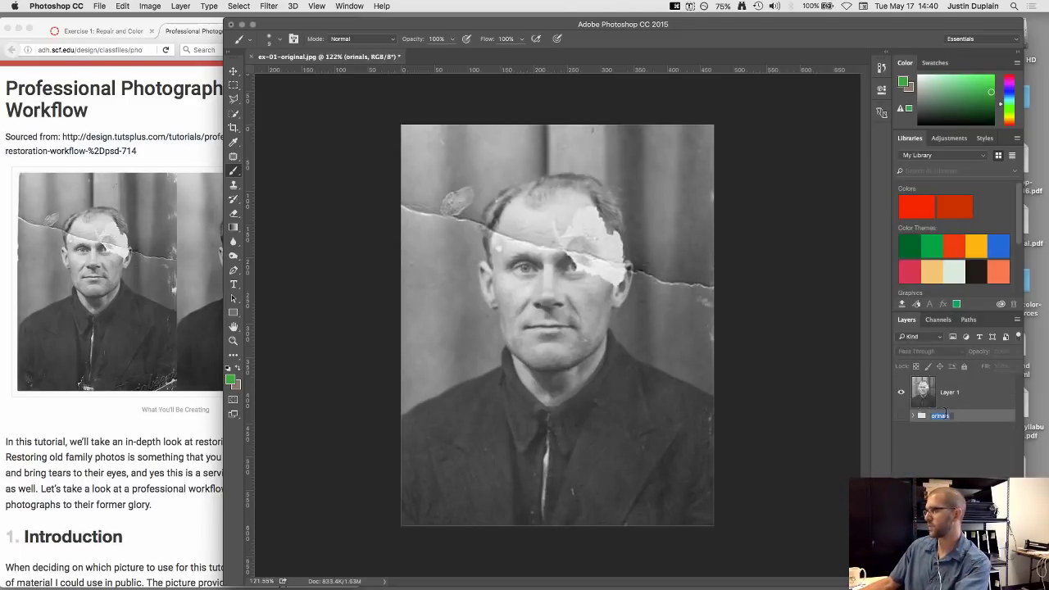
{"action": "key", "text": "Left"}
{"action": "key", "text": "Right"}
{"action": "key", "text": "Right"}
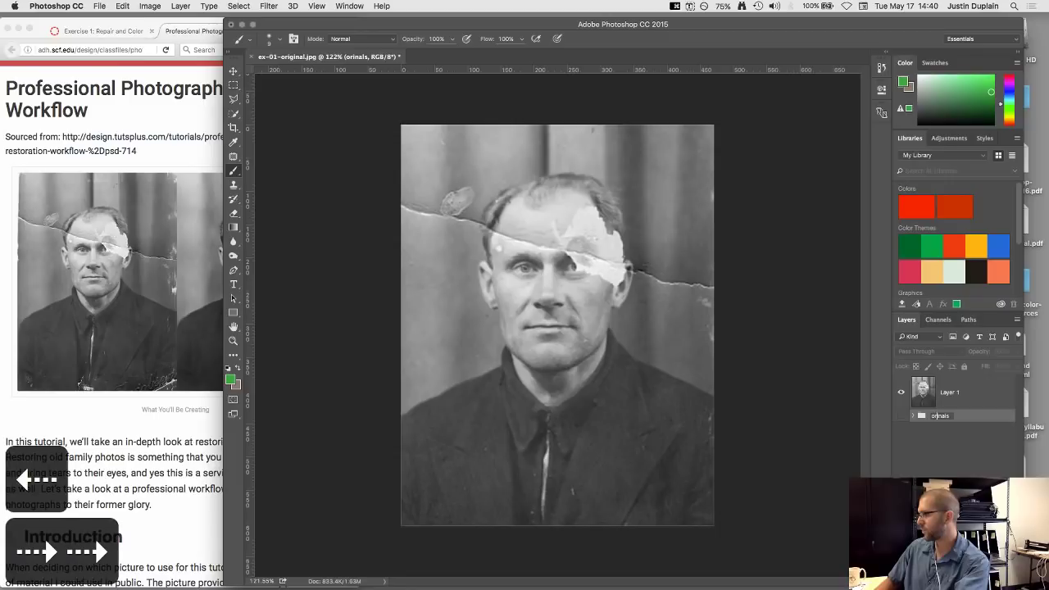
{"action": "key", "text": "Right"}
{"action": "type", "text": "gi"}
{"action": "key", "text": "Return"}
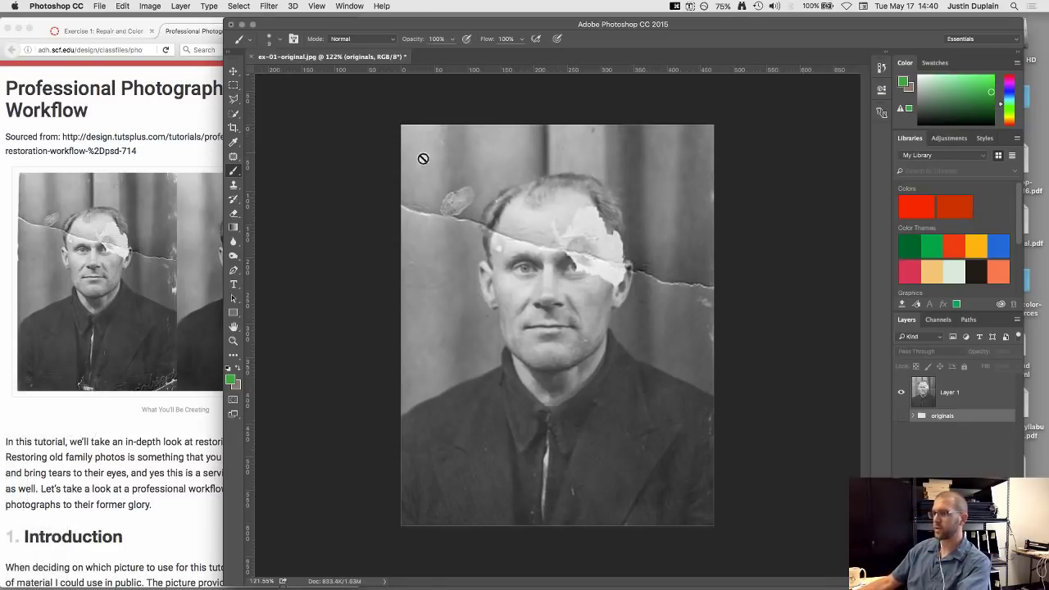
- Switch to the Firefox tutorial page and read the Introduction and its list of restoration workflow steps
{"action": "left_click", "coordinate": [84, 485]}
{"action": "scroll", "coordinate": [82, 474], "scroll_direction": "down", "scroll_amount": 3}
{"action": "scroll", "coordinate": [81, 473], "scroll_direction": "down", "scroll_amount": 7}
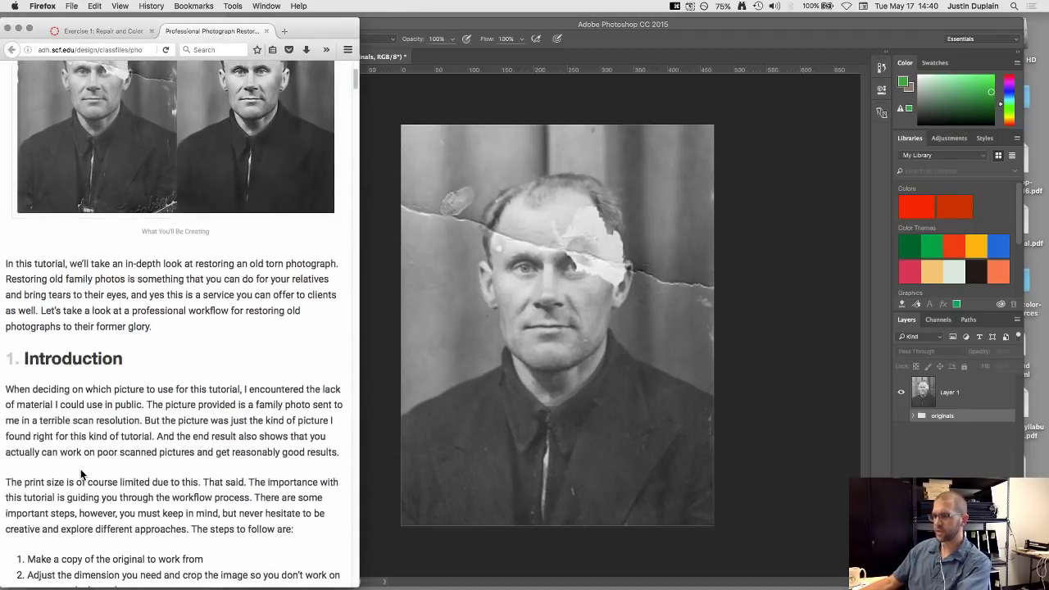
{"action": "scroll", "coordinate": [84, 366], "scroll_direction": "down", "scroll_amount": 2}
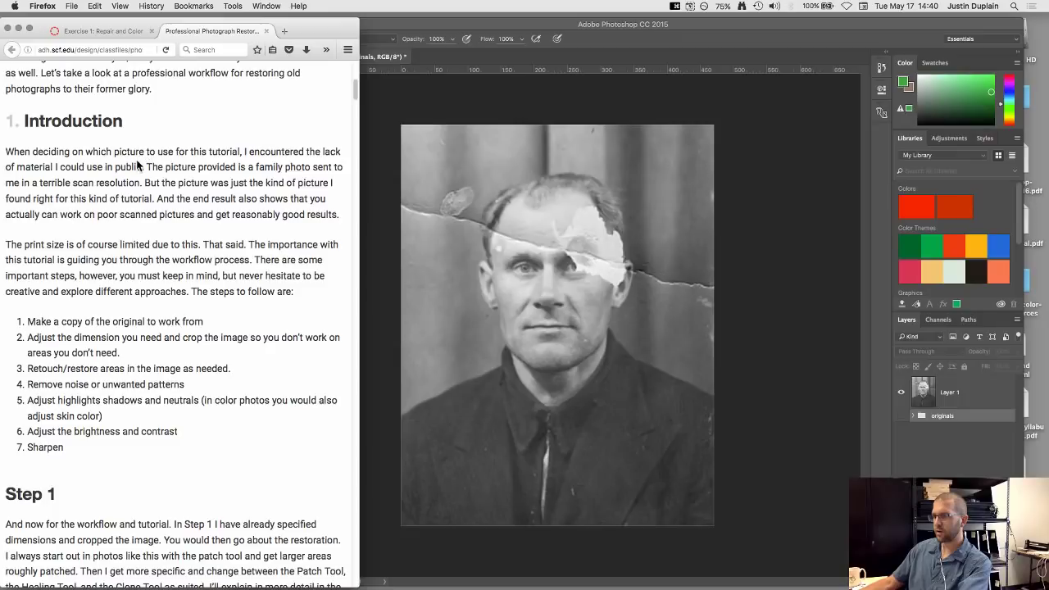
{"action": "left_click_drag", "start_coordinate": [59, 249], "coordinate": [210, 292]}
{"action": "left_click", "coordinate": [211, 294]}
{"action": "scroll", "coordinate": [211, 295], "scroll_direction": "down", "scroll_amount": 1}
{"action": "scroll", "coordinate": [211, 292], "scroll_direction": "down", "scroll_amount": 5}
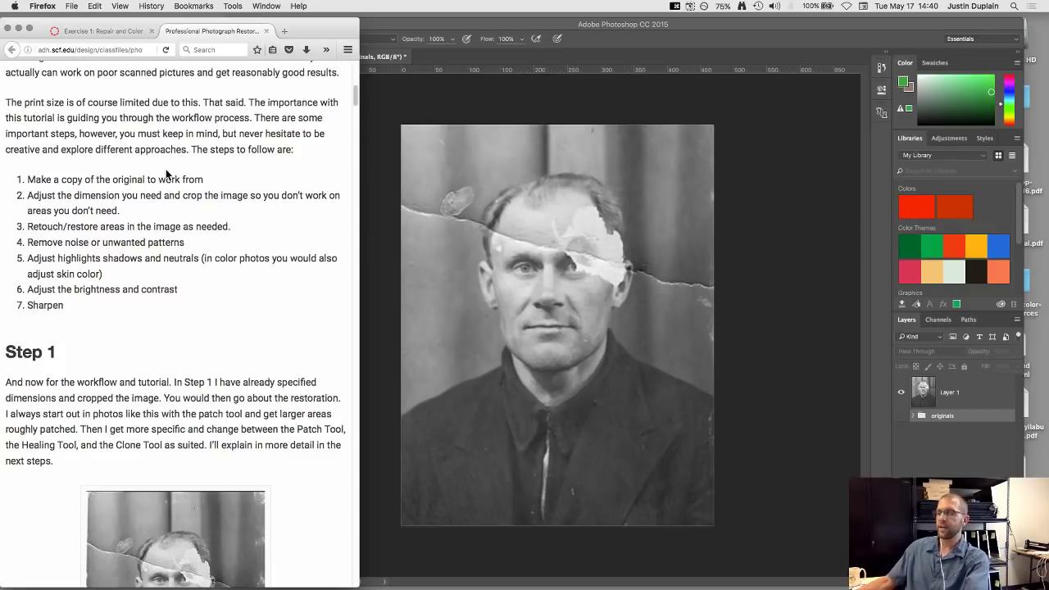
- Open Calculator beside the tutorial text and multiply 10 by 300
{"action": "mouse_move", "coordinate": [178, 584]}
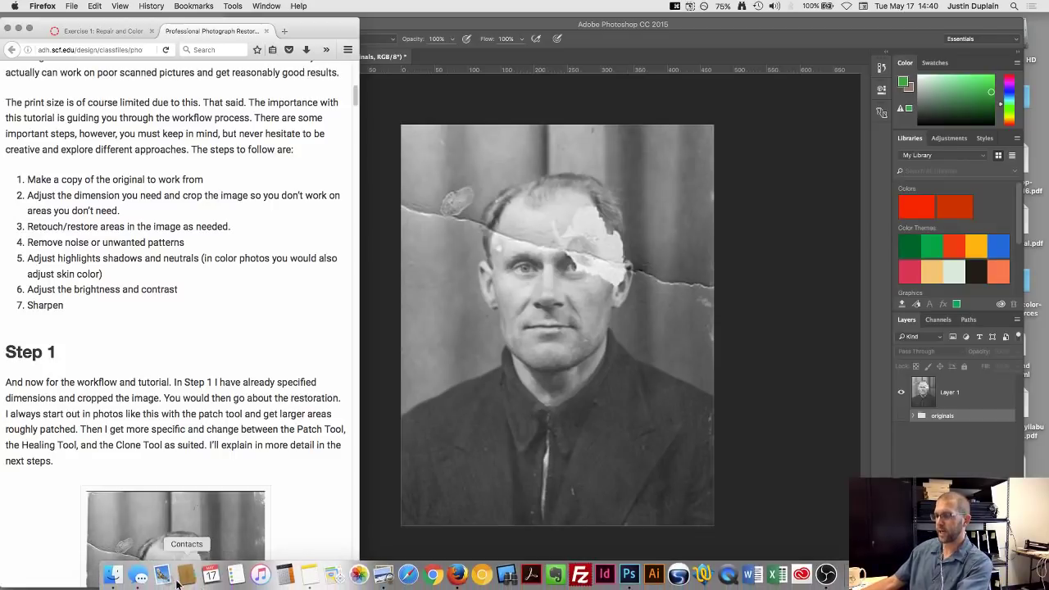
{"action": "left_click", "coordinate": [293, 573]}
{"action": "left_click_drag", "start_coordinate": [85, 371], "coordinate": [335, 145]}
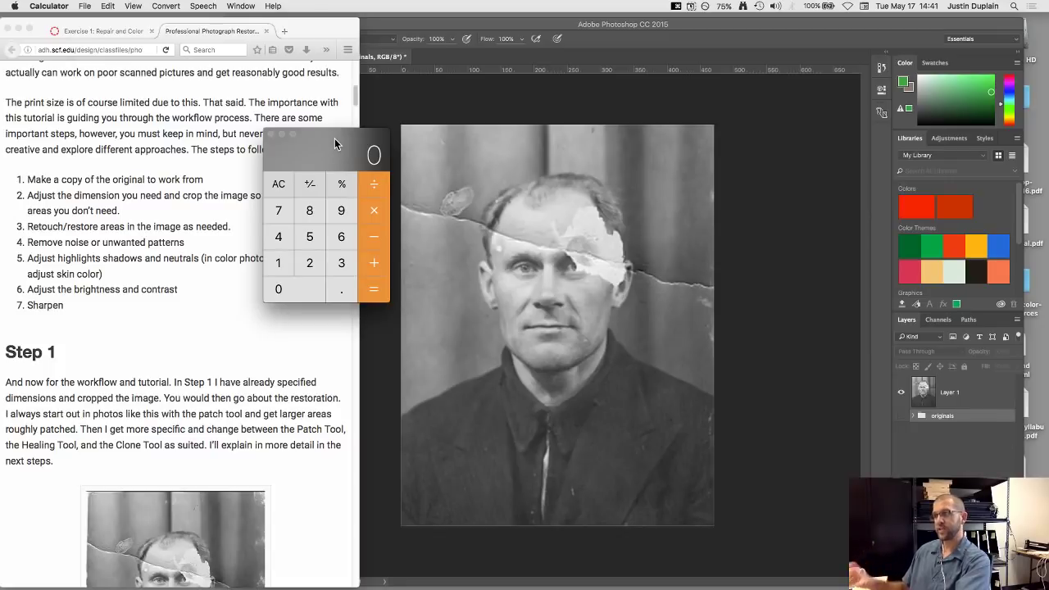
{"action": "left_click", "coordinate": [280, 267]}
{"action": "left_click", "coordinate": [281, 281]}
{"action": "left_click", "coordinate": [371, 213]}
{"action": "left_click", "coordinate": [341, 262]}
{"action": "left_click", "coordinate": [295, 288]}
{"action": "left_click", "coordinate": [295, 289]}
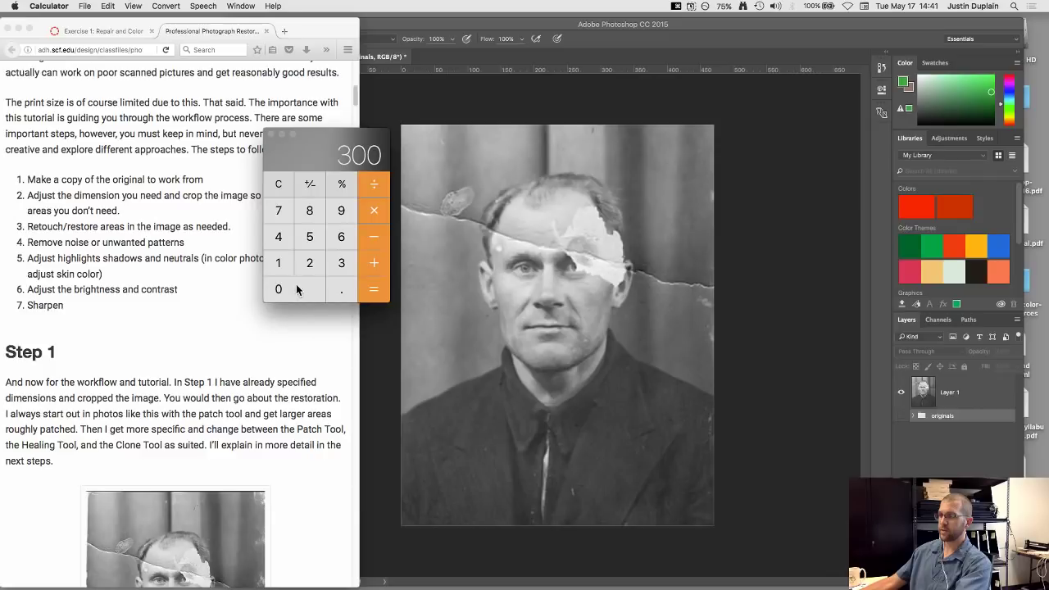
{"action": "left_click", "coordinate": [373, 293]}
{"action": "left_click_drag", "start_coordinate": [361, 137], "coordinate": [404, 113]}
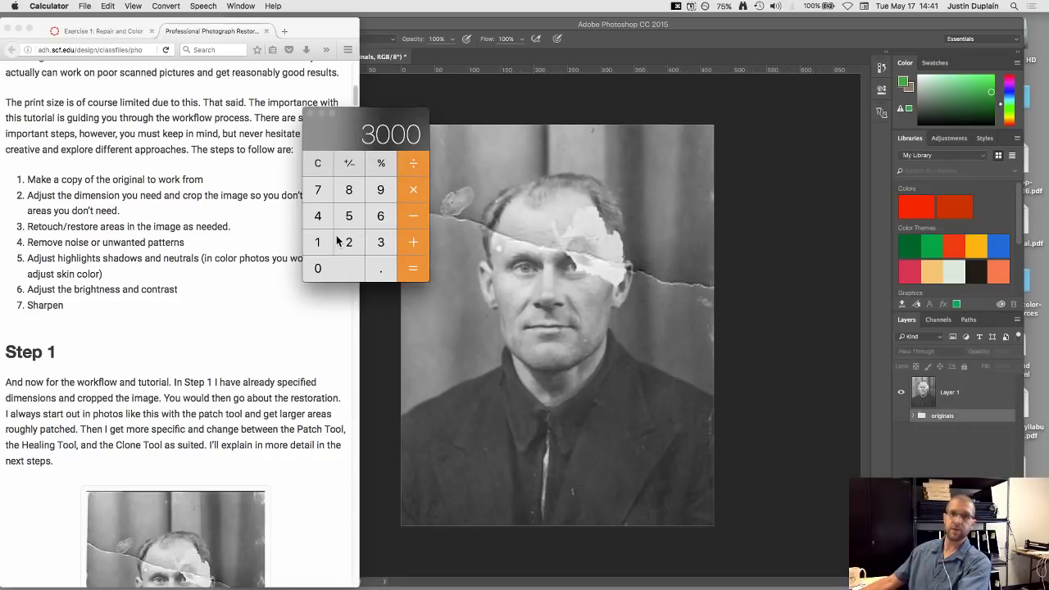
{"action": "left_click_drag", "start_coordinate": [391, 119], "coordinate": [392, 121]}
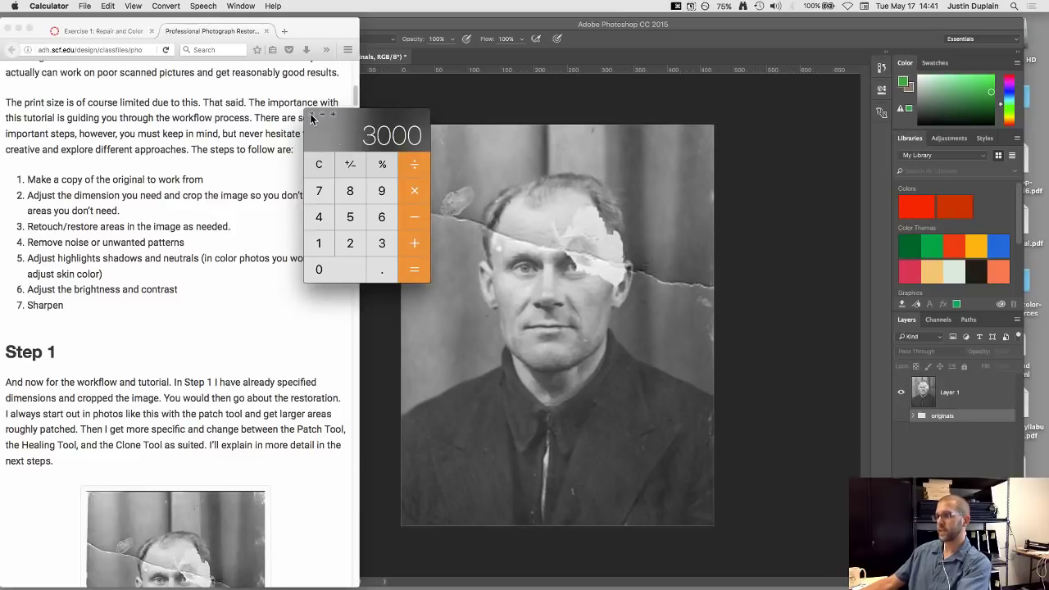
- Clear the calculator, multiply 600 by 10, and close Calculator
{"action": "left_click", "coordinate": [318, 167]}
{"action": "left_click_drag", "start_coordinate": [360, 114], "coordinate": [356, 133]}
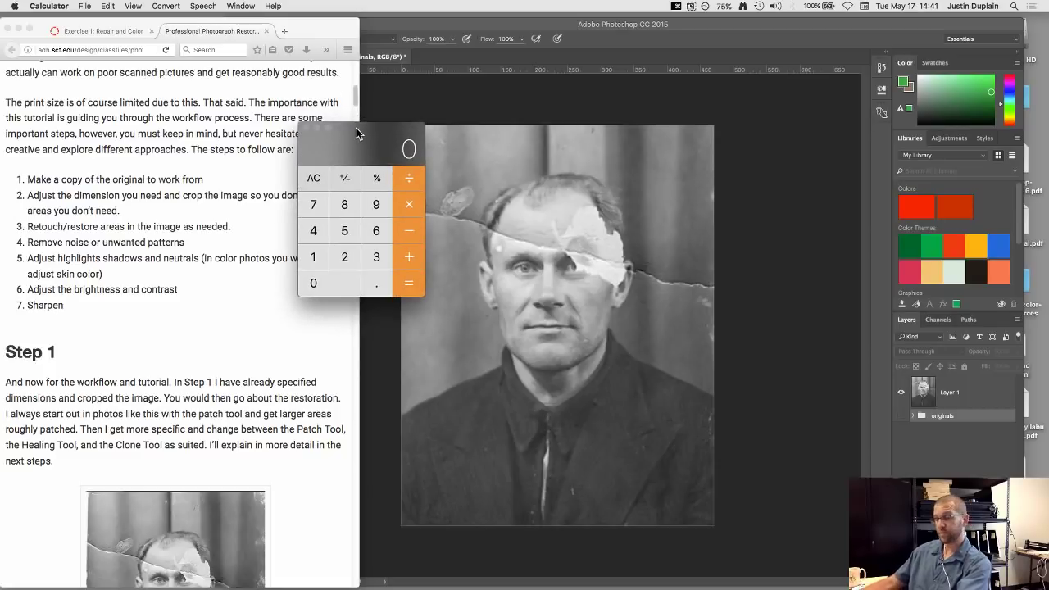
{"action": "left_click_drag", "start_coordinate": [352, 144], "coordinate": [353, 132]}
{"action": "left_click", "coordinate": [378, 215]}
{"action": "left_click", "coordinate": [361, 270]}
{"action": "left_click", "coordinate": [339, 270]}
{"action": "left_click", "coordinate": [412, 196]}
{"action": "left_click", "coordinate": [316, 244]}
{"action": "left_click", "coordinate": [321, 264]}
{"action": "left_click", "coordinate": [411, 274]}
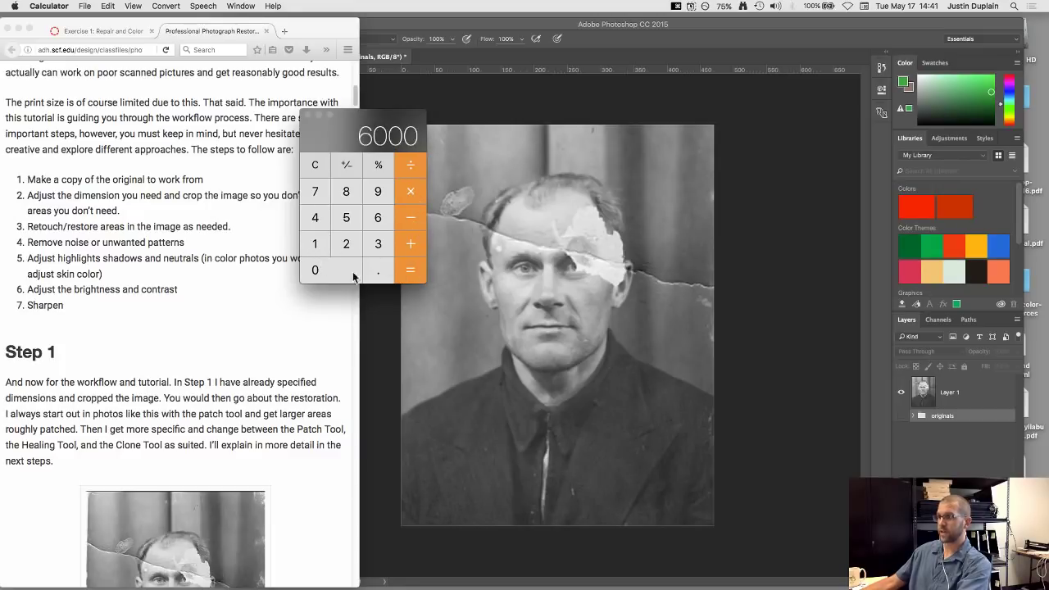
{"action": "left_click", "coordinate": [308, 121]}
- Switch to Photoshop, inspect the photo's dimensions and resolution in Image Size, and cancel without changing anything
{"action": "left_click", "coordinate": [390, 110]}
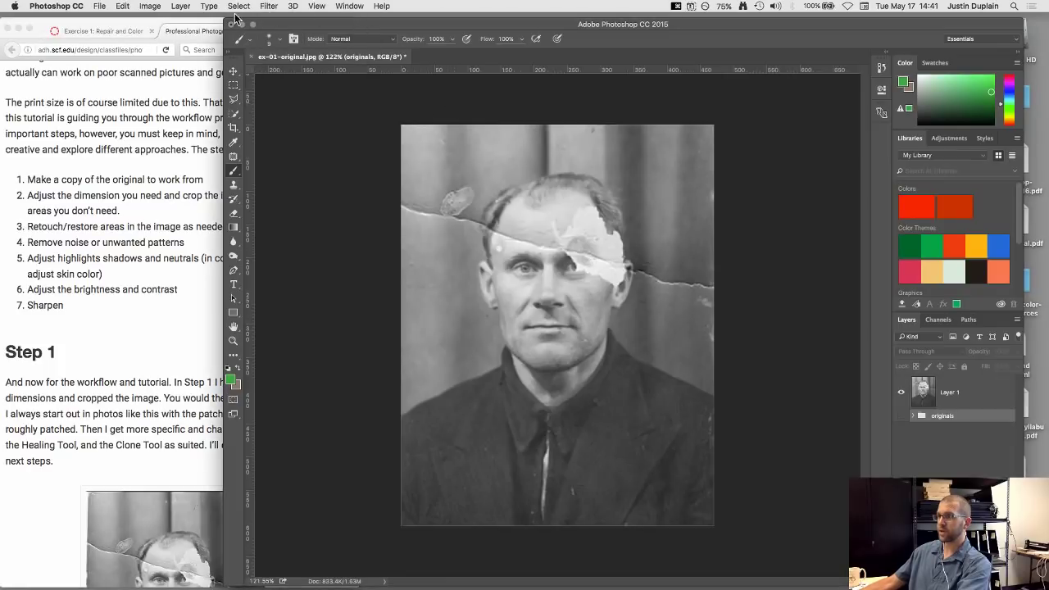
{"action": "left_click", "coordinate": [149, 7]}
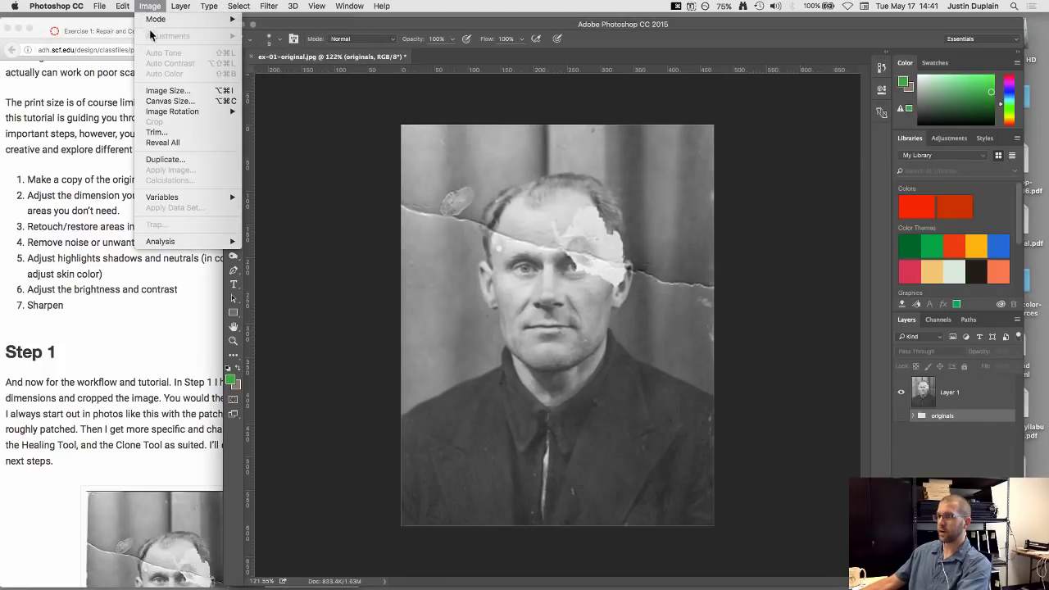
{"action": "left_click", "coordinate": [163, 92]}
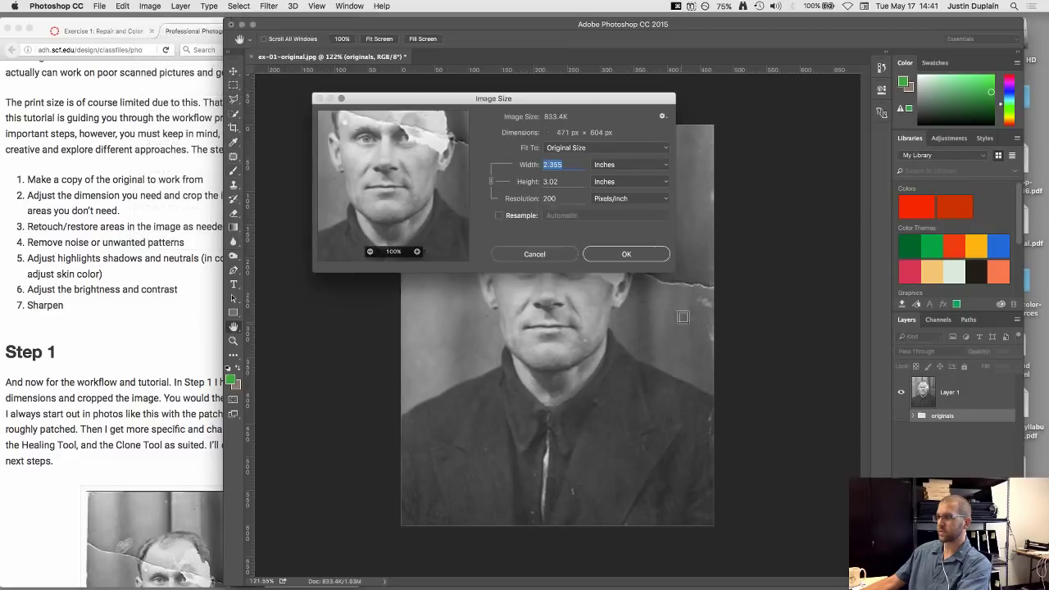
{"action": "double_click", "coordinate": [565, 199]}
{"action": "left_click_drag", "start_coordinate": [544, 100], "coordinate": [533, 131]}
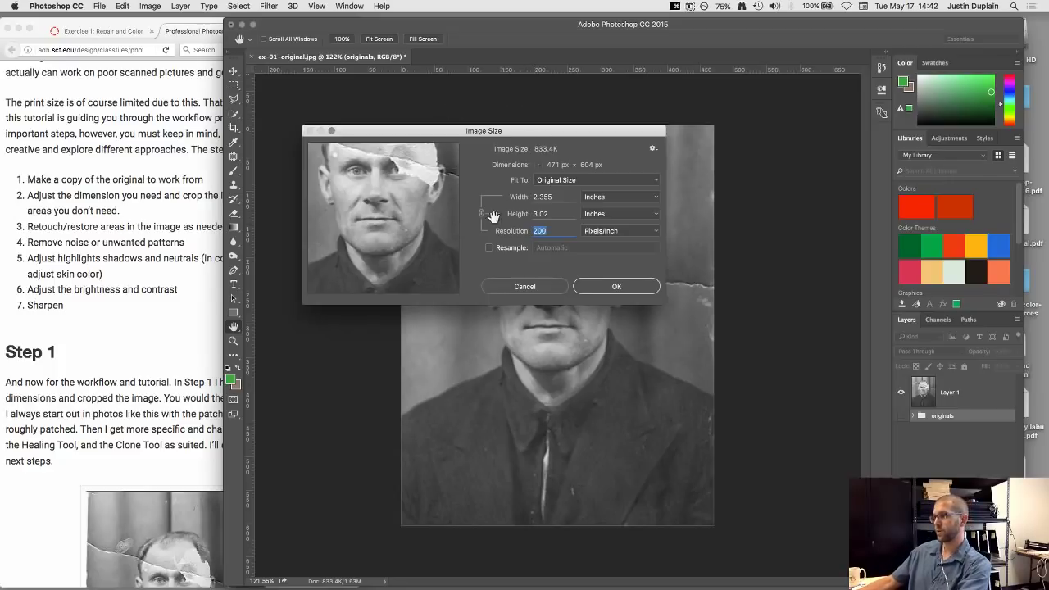
{"action": "left_click_drag", "start_coordinate": [524, 130], "coordinate": [522, 103]}
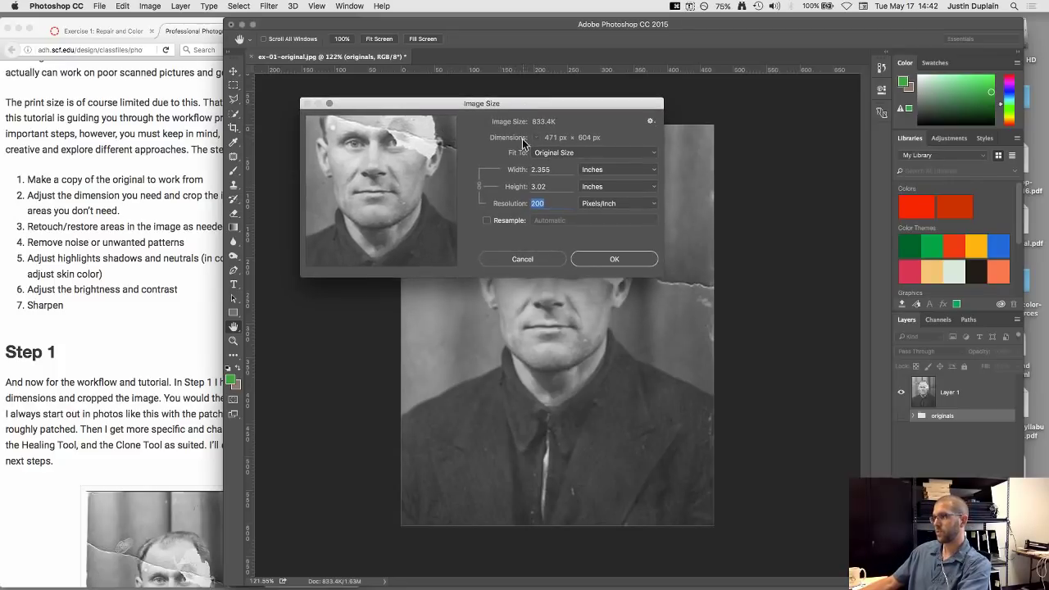
{"action": "left_click", "coordinate": [523, 259]}
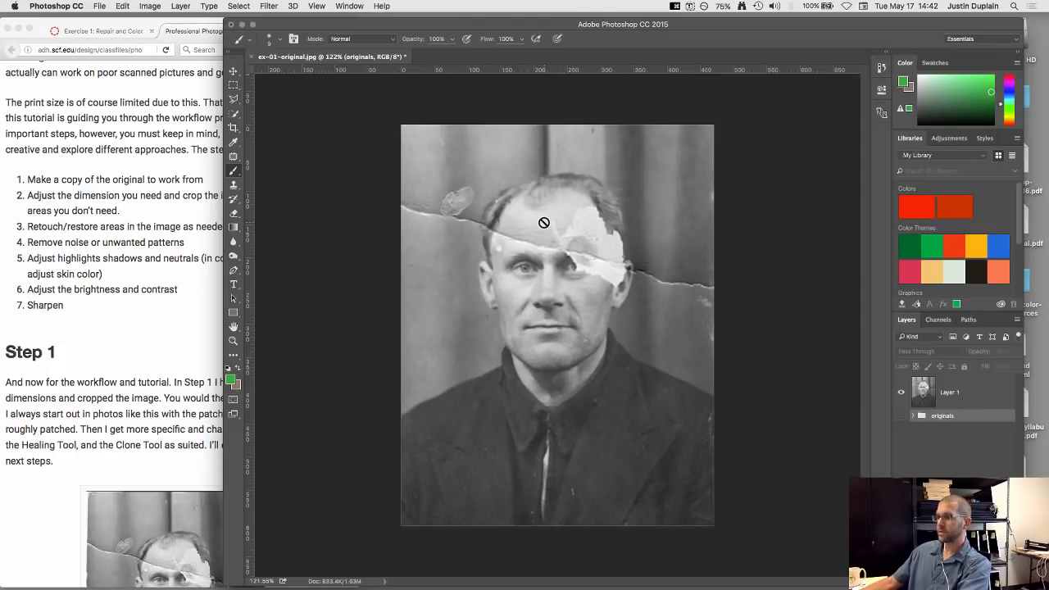
- Return to the Firefox tutorial page and read Step 1 and the Patch Tool instructions in Step 2
{"action": "left_click", "coordinate": [97, 375]}
{"action": "scroll", "coordinate": [97, 375], "scroll_direction": "down", "scroll_amount": 3}
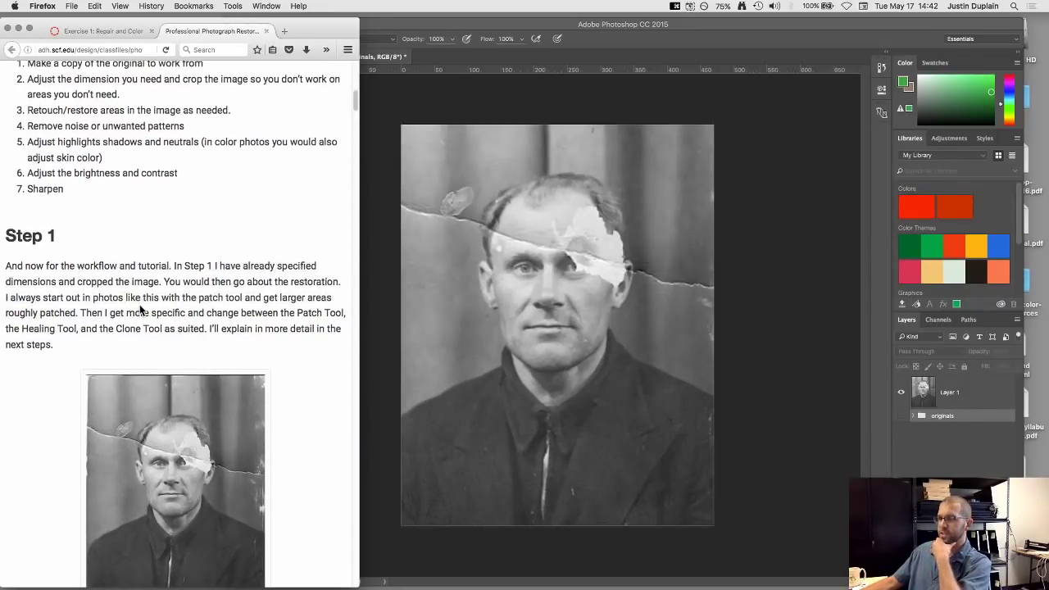
{"action": "scroll", "coordinate": [184, 302], "scroll_direction": "down", "scroll_amount": 2}
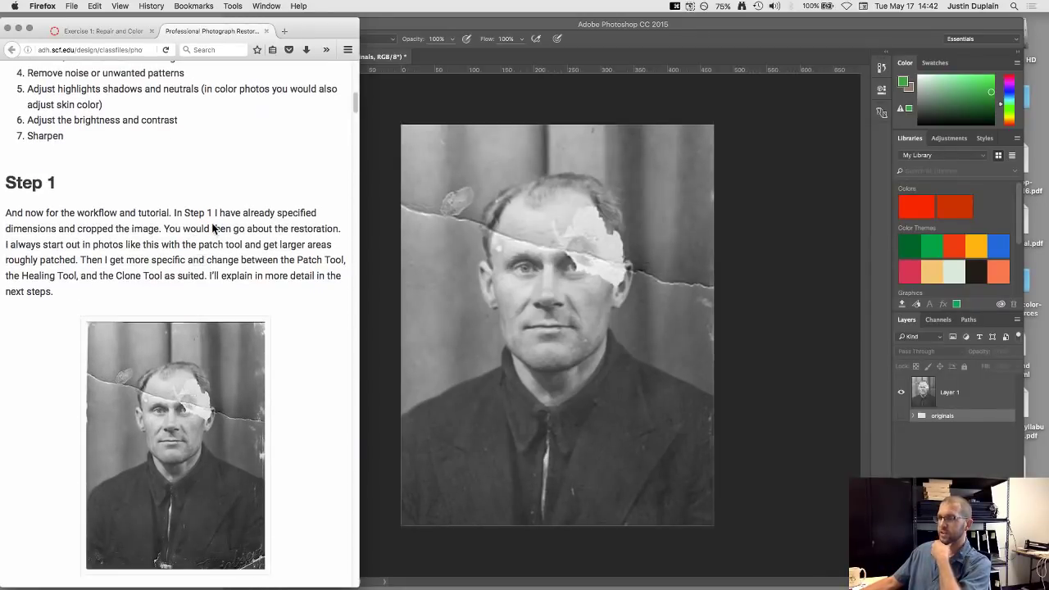
{"action": "scroll", "coordinate": [34, 234], "scroll_direction": "down", "scroll_amount": 1}
{"action": "scroll", "coordinate": [35, 234], "scroll_direction": "down", "scroll_amount": 10}
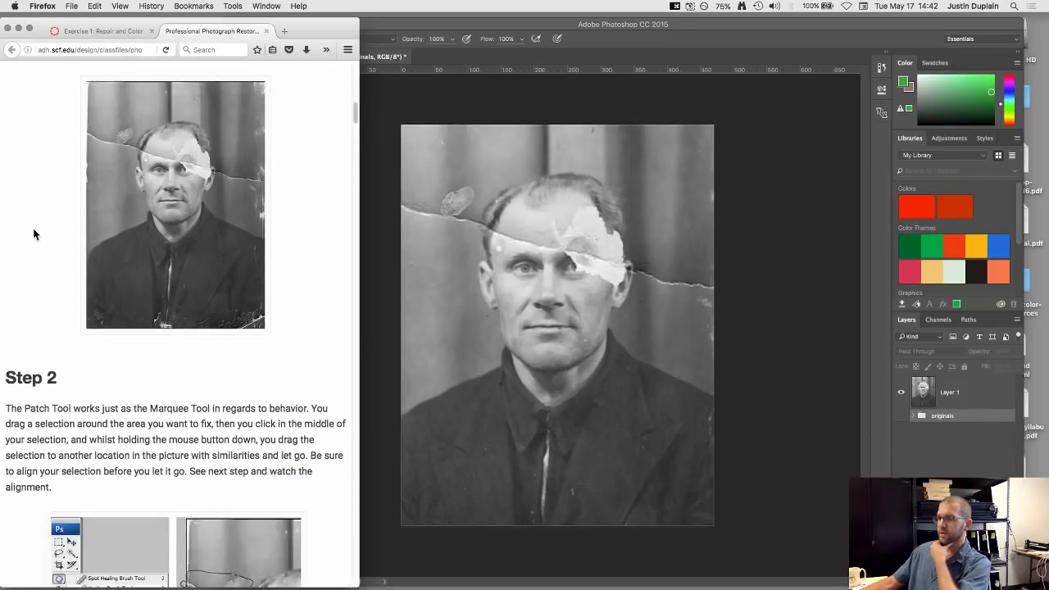
{"action": "scroll", "coordinate": [34, 233], "scroll_direction": "down", "scroll_amount": 2}
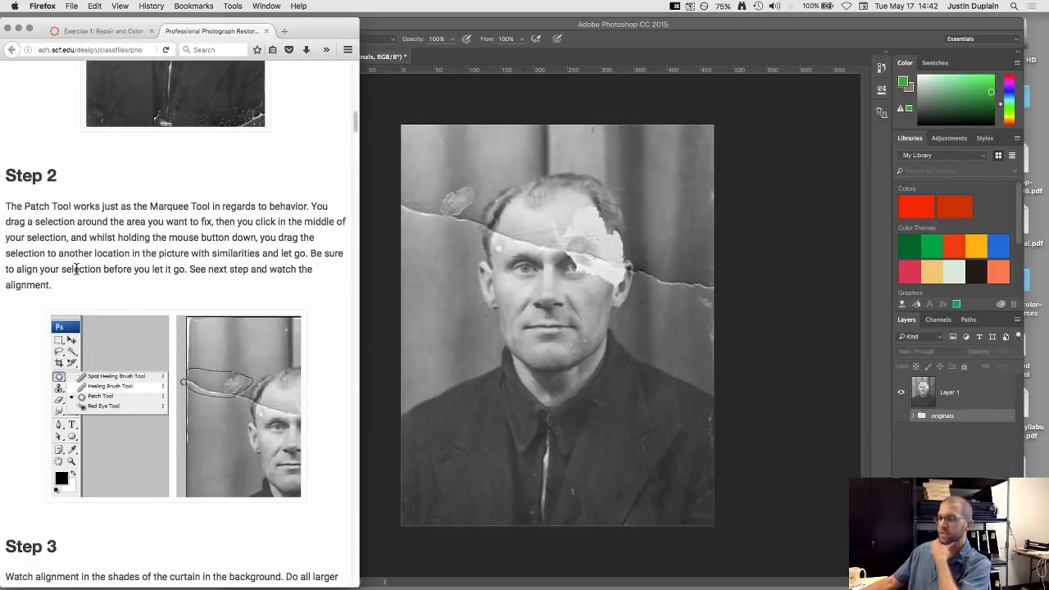
{"action": "scroll", "coordinate": [51, 212], "scroll_direction": "down", "scroll_amount": 1}
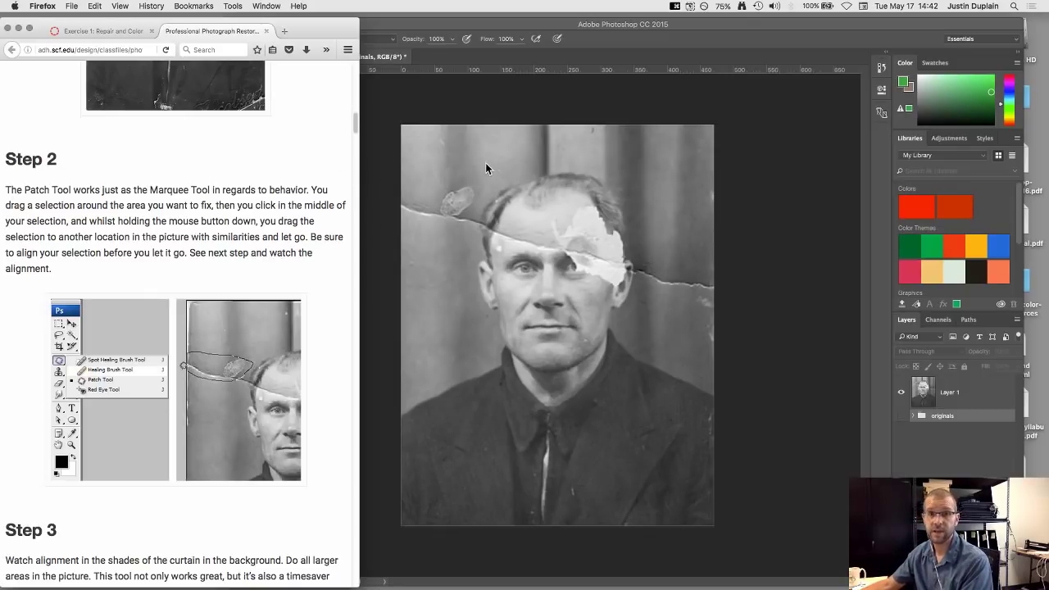
- Switch to Photoshop, activate the Patch Tool, and recheck the Step 2 instructions in Firefox before returning to the photo
{"action": "left_click", "coordinate": [464, 96]}
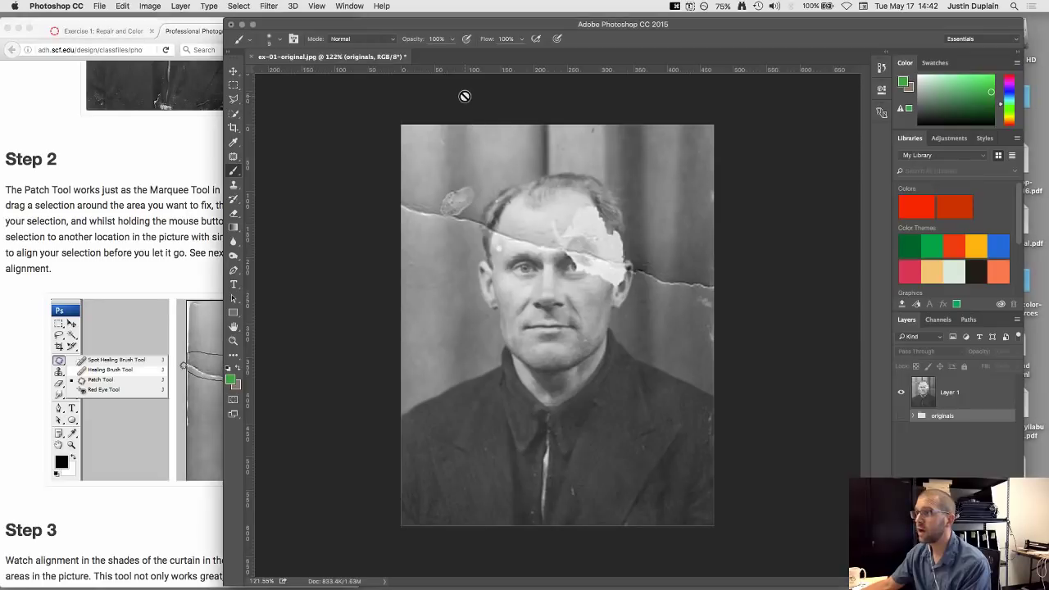
{"action": "left_click", "coordinate": [232, 158]}
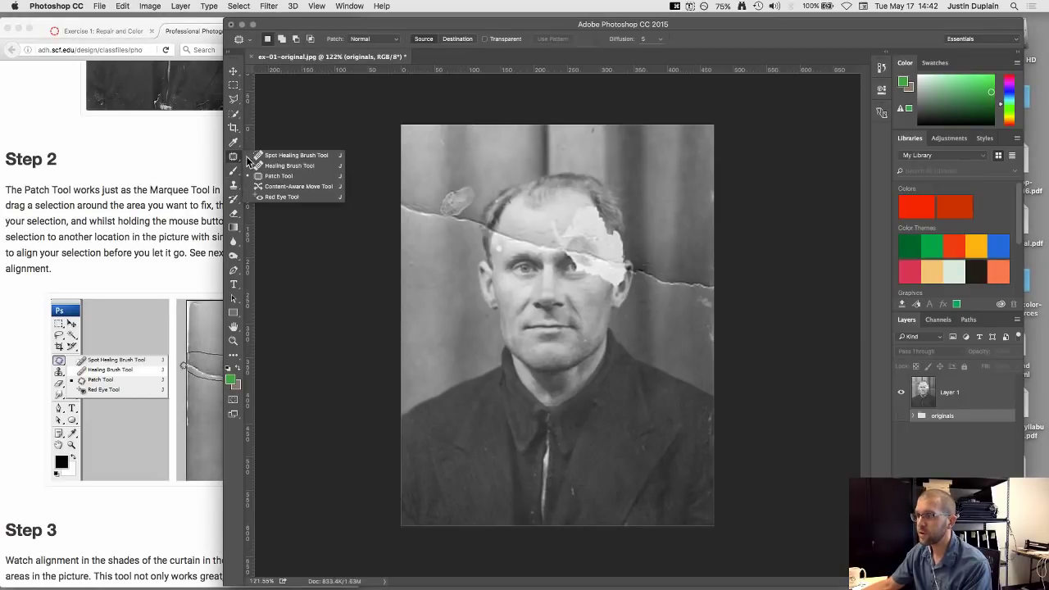
{"action": "left_click", "coordinate": [278, 156]}
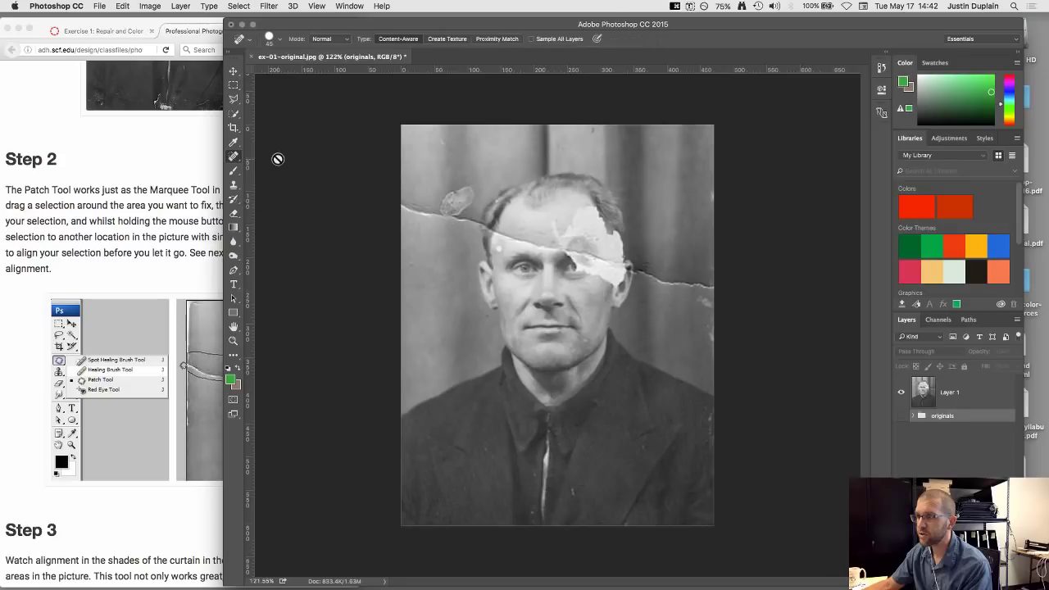
{"action": "left_click", "coordinate": [235, 158]}
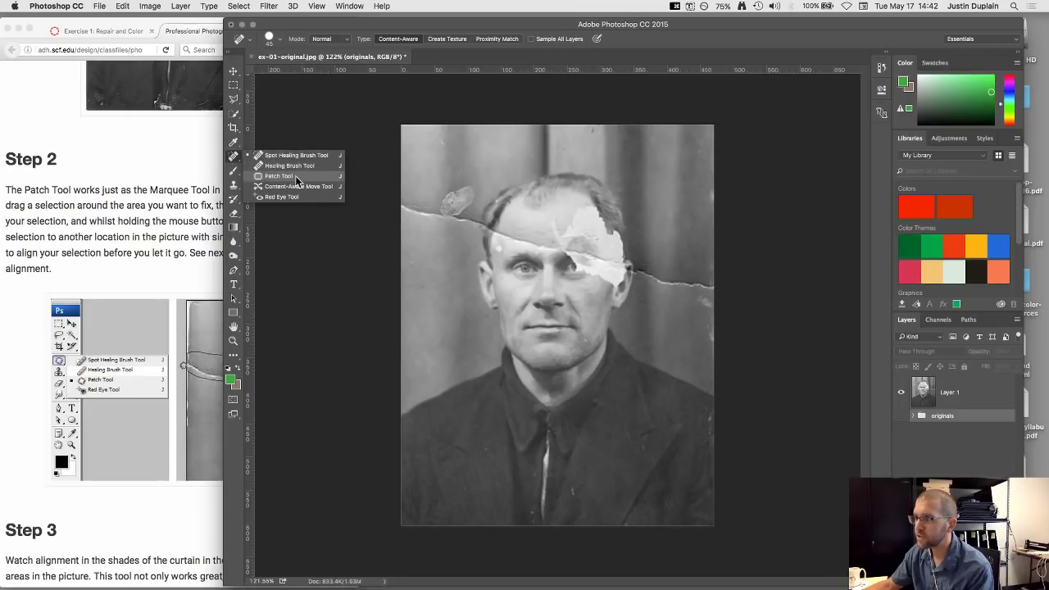
{"action": "left_click", "coordinate": [279, 177]}
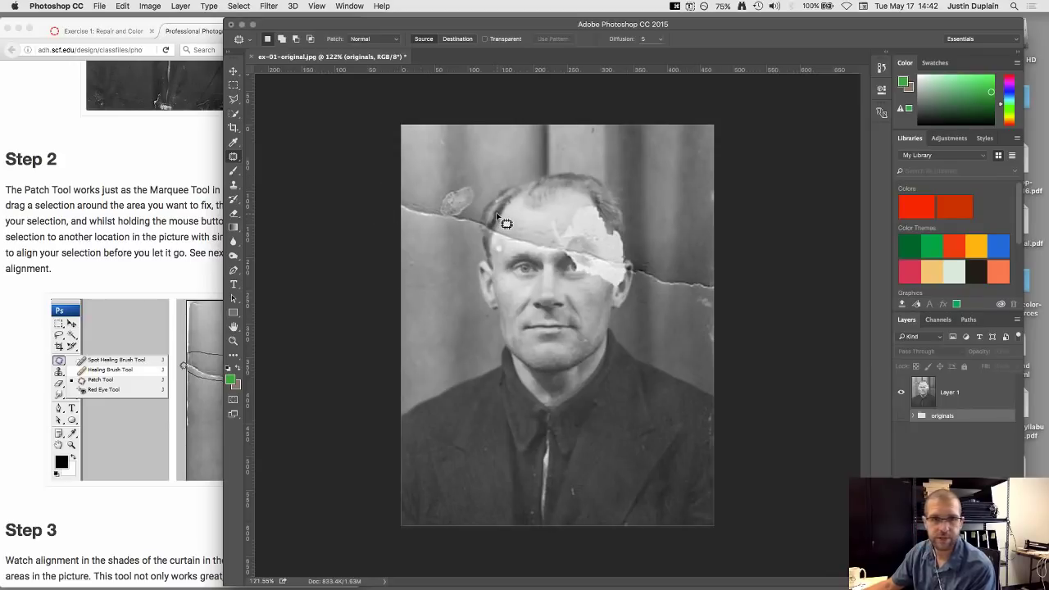
{"action": "left_click", "coordinate": [118, 219]}
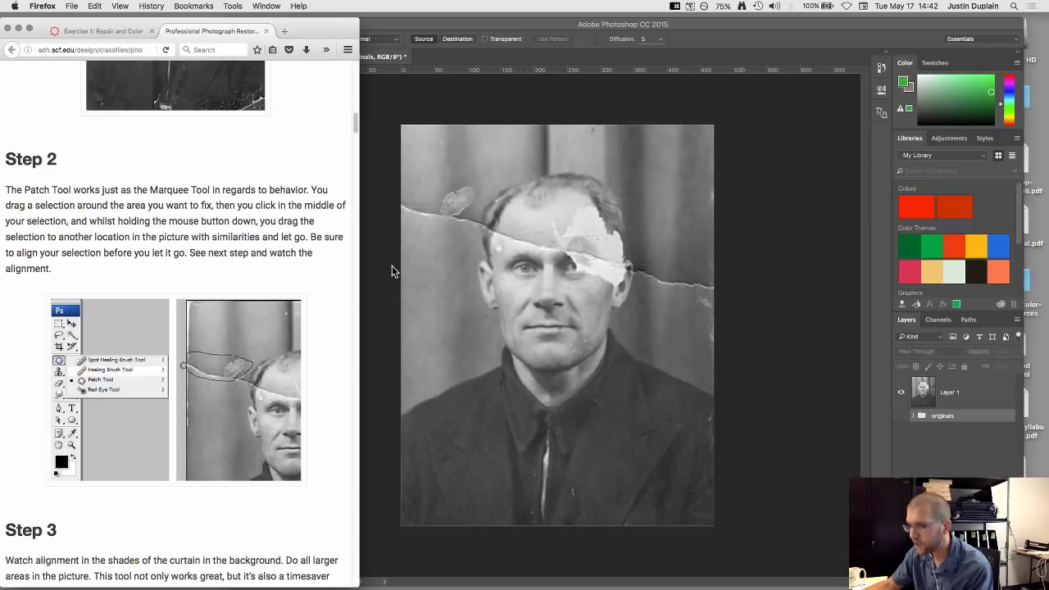
{"action": "left_click", "coordinate": [378, 148]}
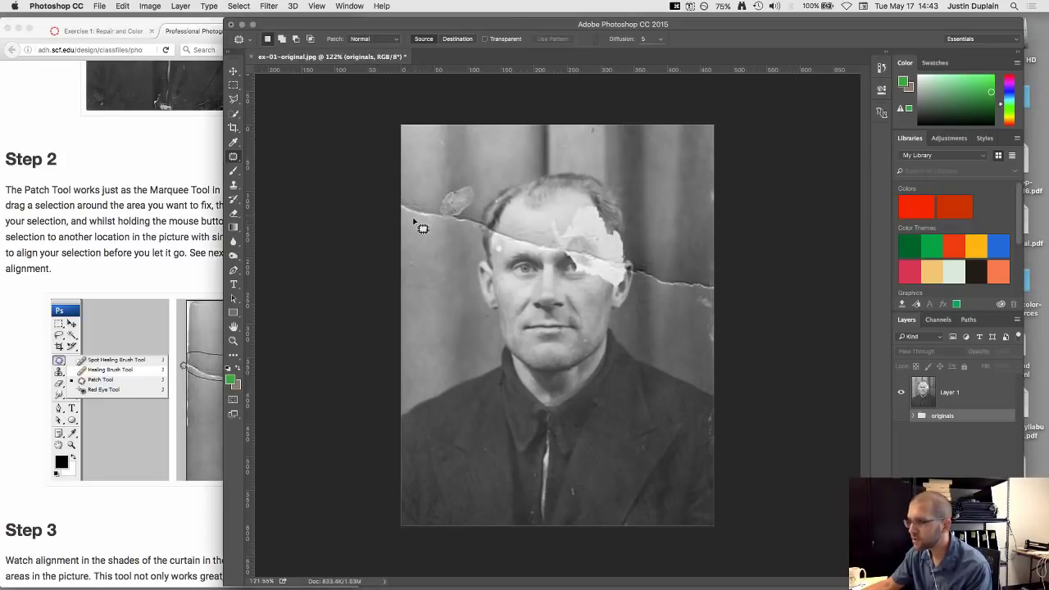
- Outline the stain and tear in the curtain left of the man's head with the Patch Tool, and make Layer 1 active
{"action": "mouse_move", "coordinate": [401, 225]}
{"action": "left_mouse_down"}
{"action": "mouse_move", "coordinate": [464, 232]}
{"action": "mouse_move", "coordinate": [483, 206]}
{"action": "mouse_move", "coordinate": [482, 177]}
{"action": "mouse_move", "coordinate": [407, 192]}
{"action": "mouse_move", "coordinate": [412, 235]}
{"action": "left_mouse_up"}
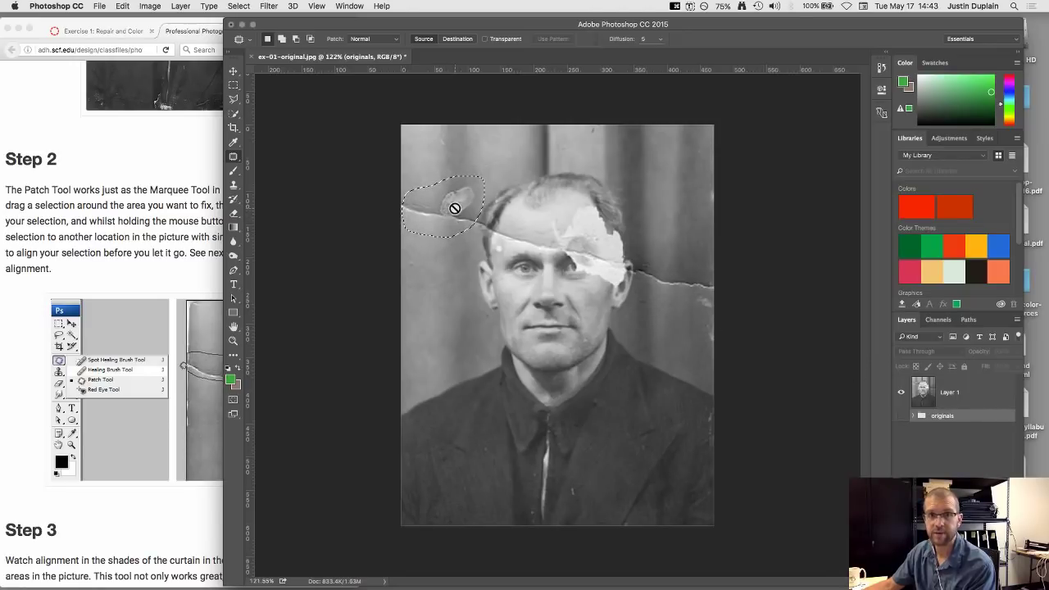
{"action": "left_click", "coordinate": [660, 90]}
{"action": "left_click_drag", "start_coordinate": [405, 231], "coordinate": [403, 235]}
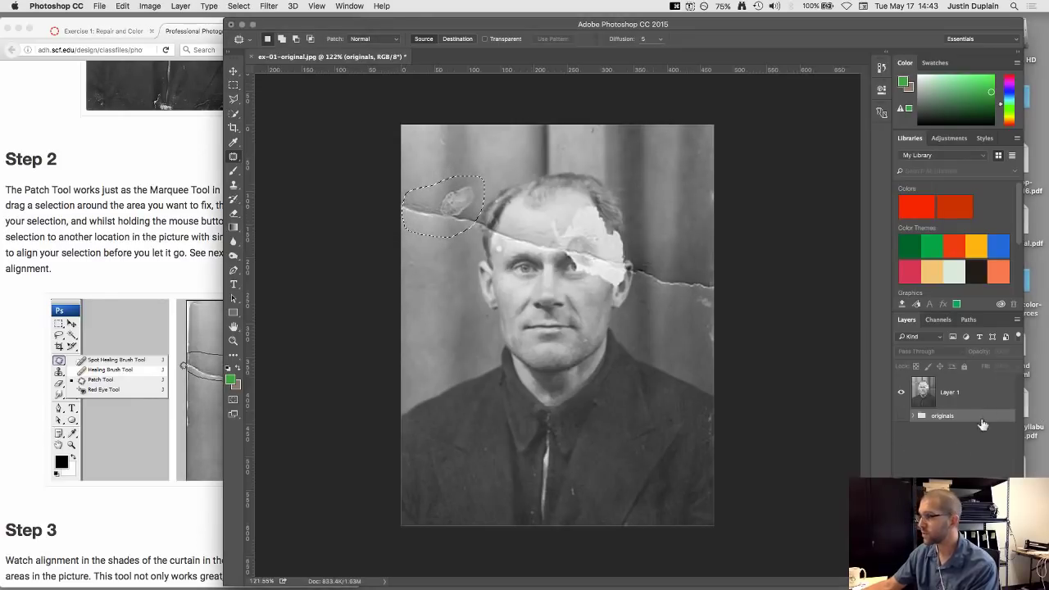
{"action": "left_click", "coordinate": [956, 400]}
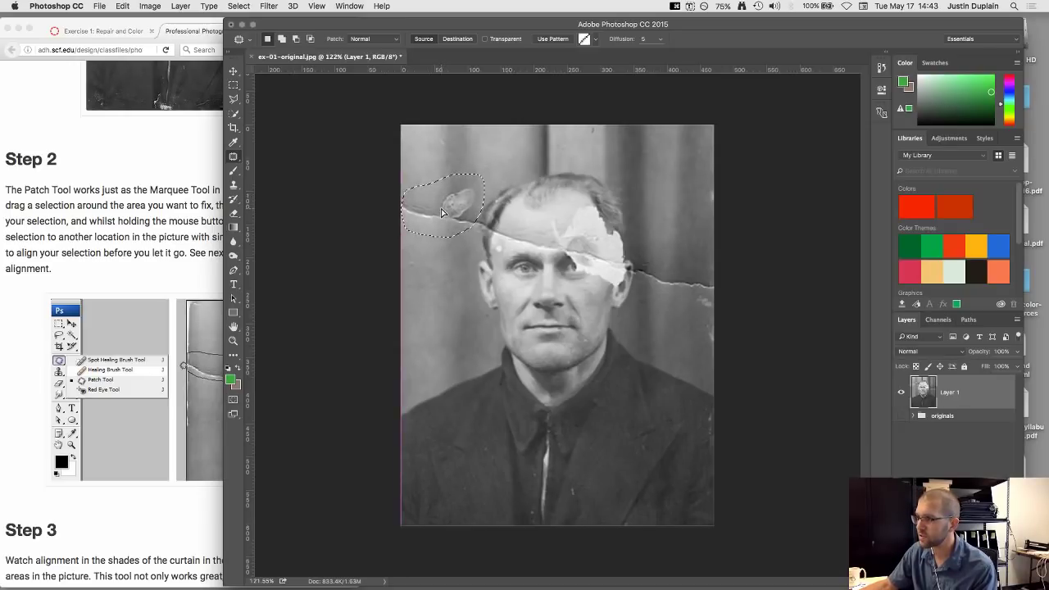
- Patch the outlined stain and tear with clean curtain from directly above, keeping the curtain shading aligned
{"action": "left_click_drag", "start_coordinate": [439, 236], "coordinate": [438, 299]}
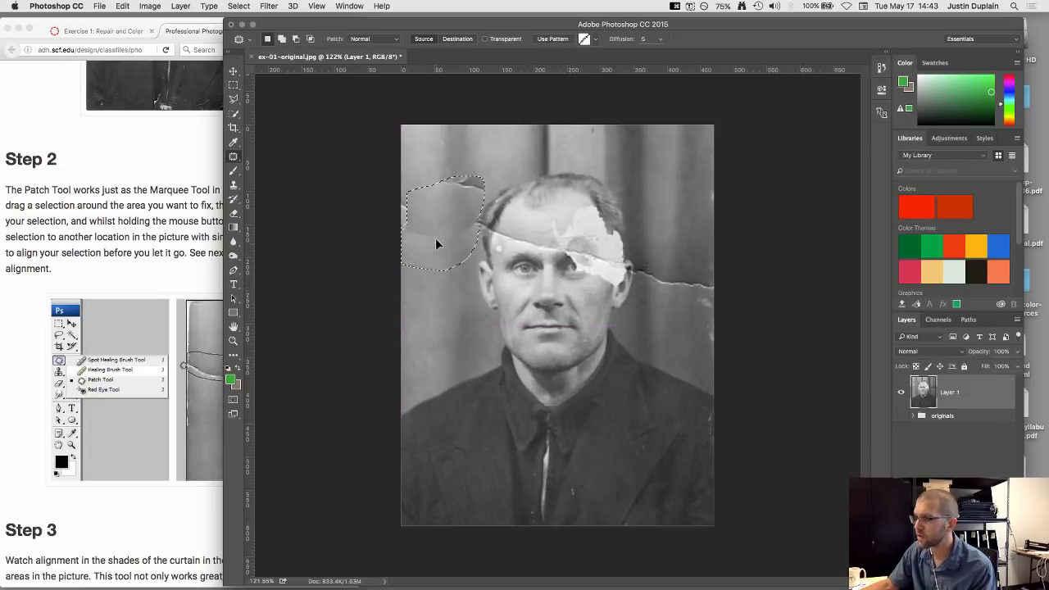
{"action": "mouse_move", "coordinate": [626, 129]}
{"action": "left_mouse_down"}
{"action": "mouse_move", "coordinate": [644, 162]}
{"action": "mouse_move", "coordinate": [445, 152]}
{"action": "left_mouse_up"}
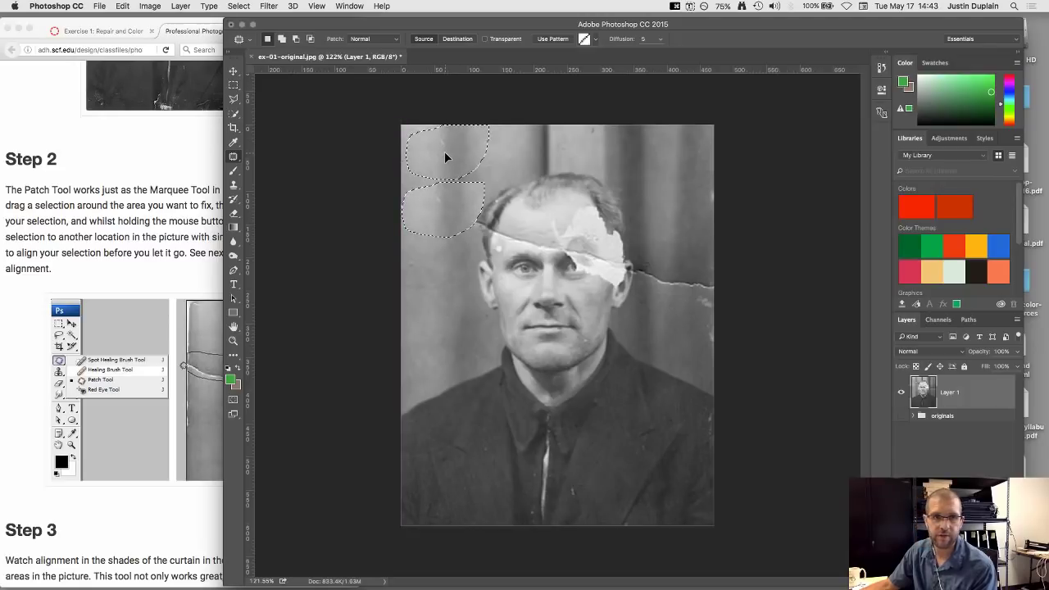
{"action": "left_click_drag", "start_coordinate": [445, 153], "coordinate": [445, 154]}
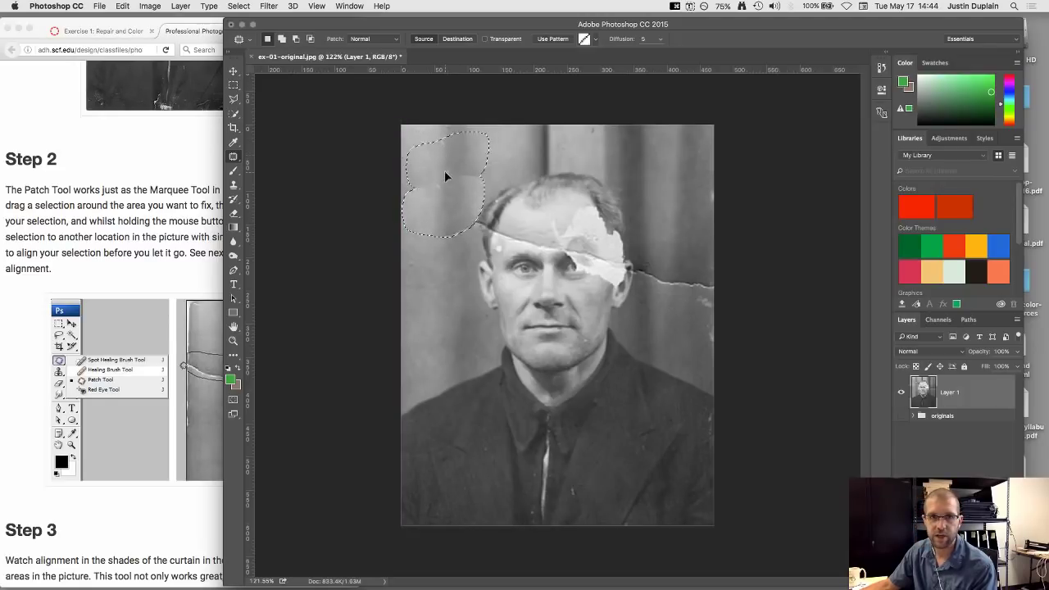
{"action": "left_click_drag", "start_coordinate": [445, 193], "coordinate": [447, 151]}
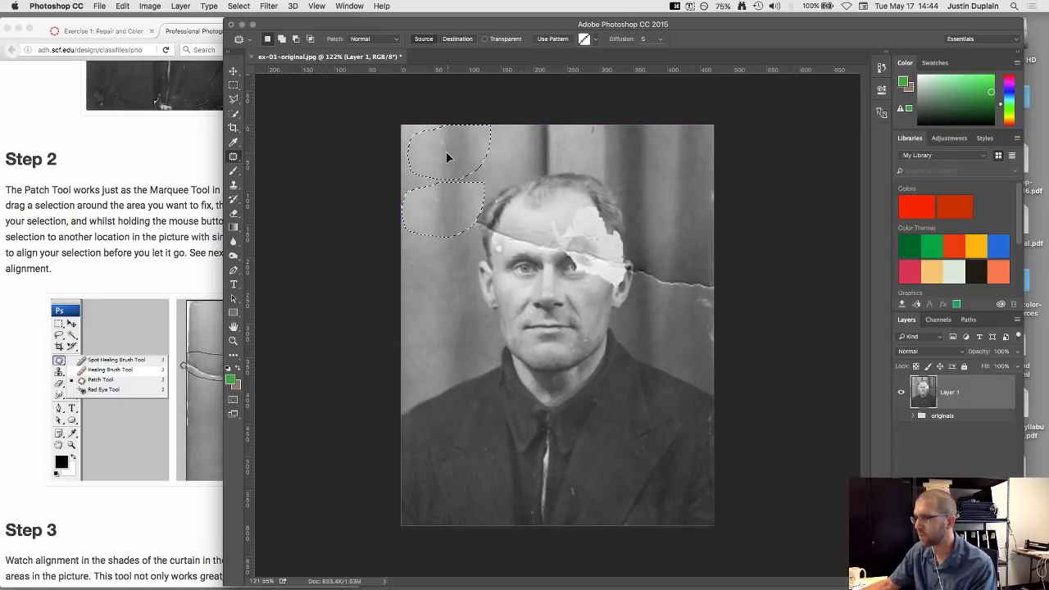
{"action": "left_click_drag", "start_coordinate": [445, 151], "coordinate": [445, 151]}
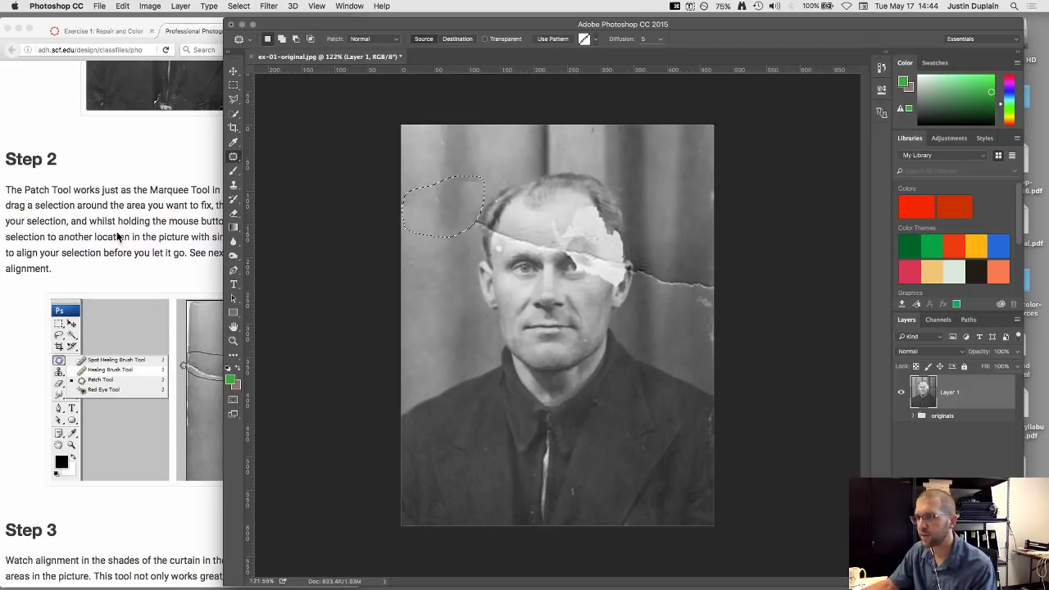
- Switch to Firefox and read Step 3 of the tutorial on aligning the curtain shades and patching all larger areas
{"action": "left_click", "coordinate": [148, 184]}
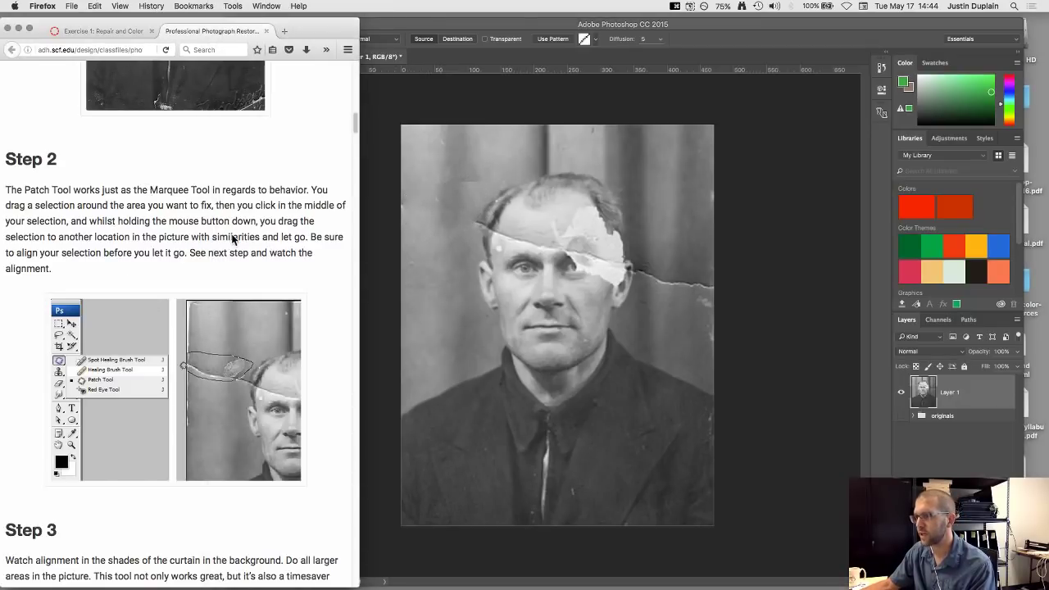
{"action": "scroll", "coordinate": [101, 259], "scroll_direction": "down", "scroll_amount": 3}
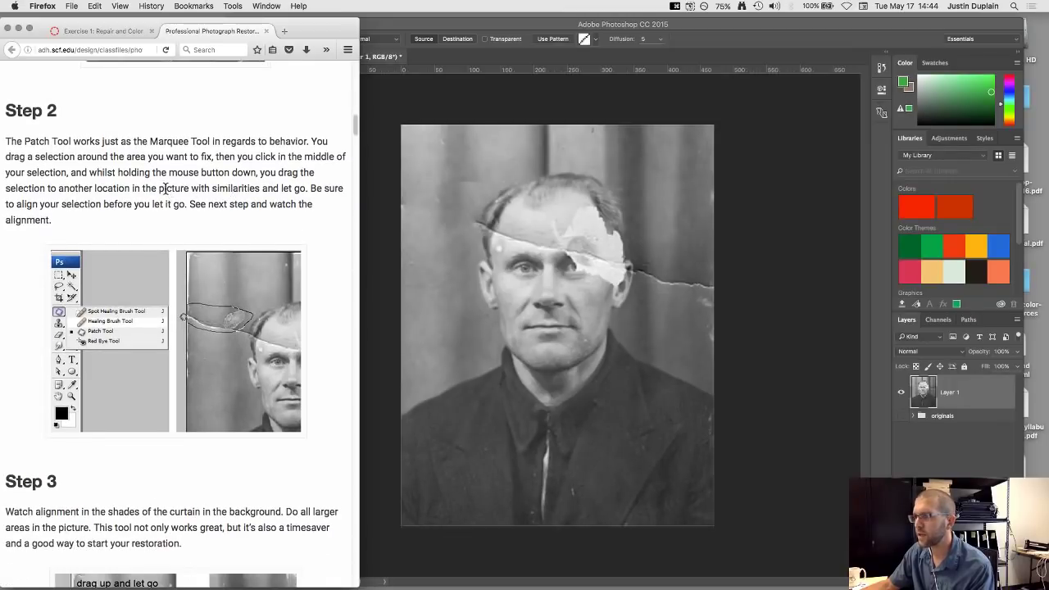
{"action": "scroll", "coordinate": [164, 189], "scroll_direction": "down", "scroll_amount": 10}
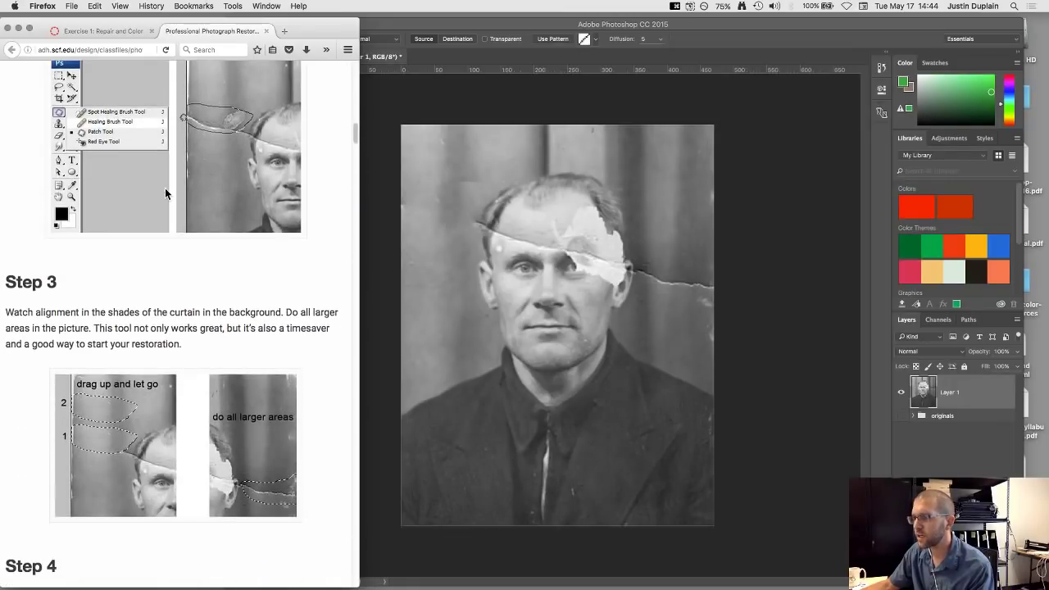
{"action": "scroll", "coordinate": [164, 193], "scroll_direction": "down", "scroll_amount": 5}
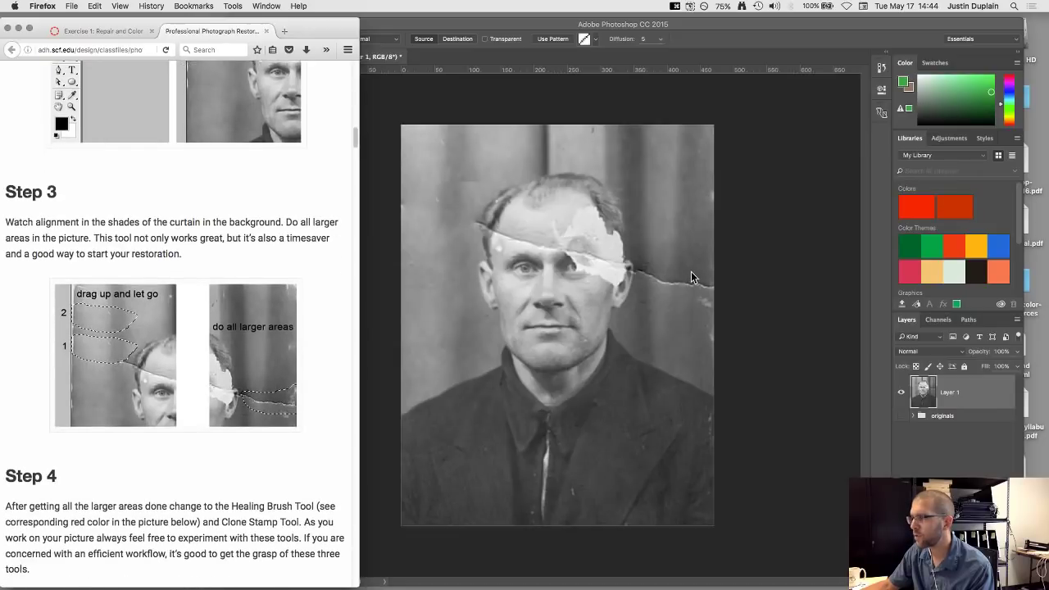
- Switch to Photoshop and patch the tear in the curtain right of the man's head with clean curtain from above, then deselect
{"action": "left_click", "coordinate": [663, 266]}
{"action": "left_click", "coordinate": [642, 262]}
{"action": "mouse_move", "coordinate": [637, 272]}
{"action": "left_mouse_down"}
{"action": "mouse_move", "coordinate": [648, 292]}
{"action": "mouse_move", "coordinate": [694, 308]}
{"action": "mouse_move", "coordinate": [704, 332]}
{"action": "mouse_move", "coordinate": [712, 268]}
{"action": "mouse_move", "coordinate": [639, 272]}
{"action": "mouse_move", "coordinate": [677, 260]}
{"action": "mouse_move", "coordinate": [679, 161]}
{"action": "left_mouse_up"}
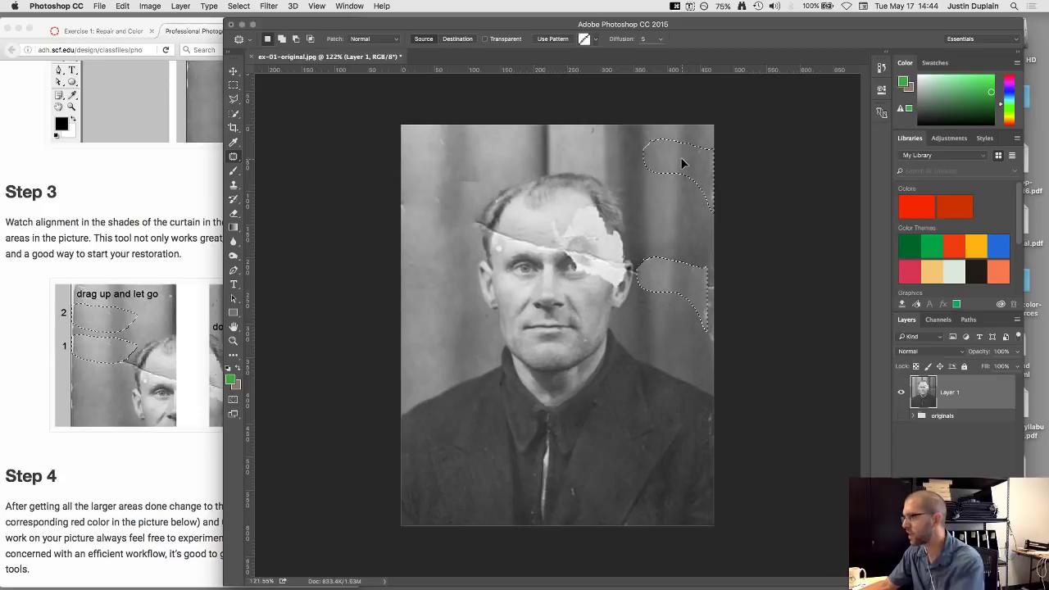
{"action": "key", "text": "ctrl+d"}
- Patch the remaining damage along the photo's right edge beside the curtain with a clean area from above, and deselect
{"action": "mouse_move", "coordinate": [709, 257]}
{"action": "left_mouse_down"}
{"action": "mouse_move", "coordinate": [655, 282]}
{"action": "mouse_move", "coordinate": [711, 332]}
{"action": "mouse_move", "coordinate": [709, 257]}
{"action": "mouse_move", "coordinate": [702, 337]}
{"action": "mouse_move", "coordinate": [729, 300]}
{"action": "mouse_move", "coordinate": [715, 262]}
{"action": "left_mouse_up"}
{"action": "left_click", "coordinate": [709, 256]}
{"action": "mouse_move", "coordinate": [706, 277]}
{"action": "left_mouse_down"}
{"action": "mouse_move", "coordinate": [693, 328]}
{"action": "mouse_move", "coordinate": [689, 254]}
{"action": "mouse_move", "coordinate": [712, 257]}
{"action": "mouse_move", "coordinate": [703, 262]}
{"action": "left_mouse_up"}
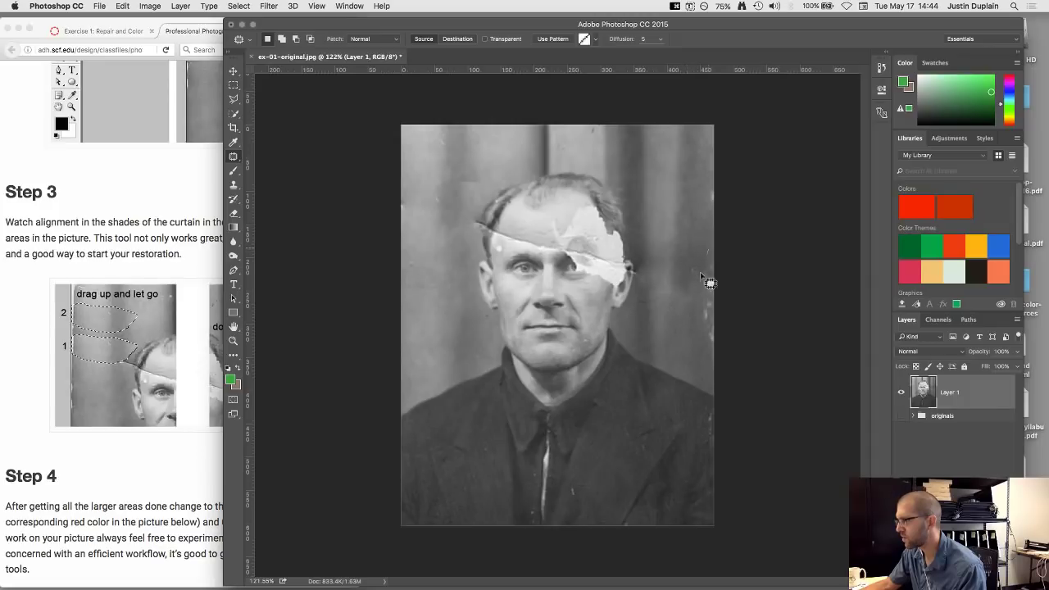
{"action": "mouse_move", "coordinate": [711, 348]}
{"action": "left_mouse_down"}
{"action": "mouse_move", "coordinate": [730, 284]}
{"action": "mouse_move", "coordinate": [723, 253]}
{"action": "left_mouse_up"}
{"action": "left_click_drag", "start_coordinate": [716, 290], "coordinate": [705, 194]}
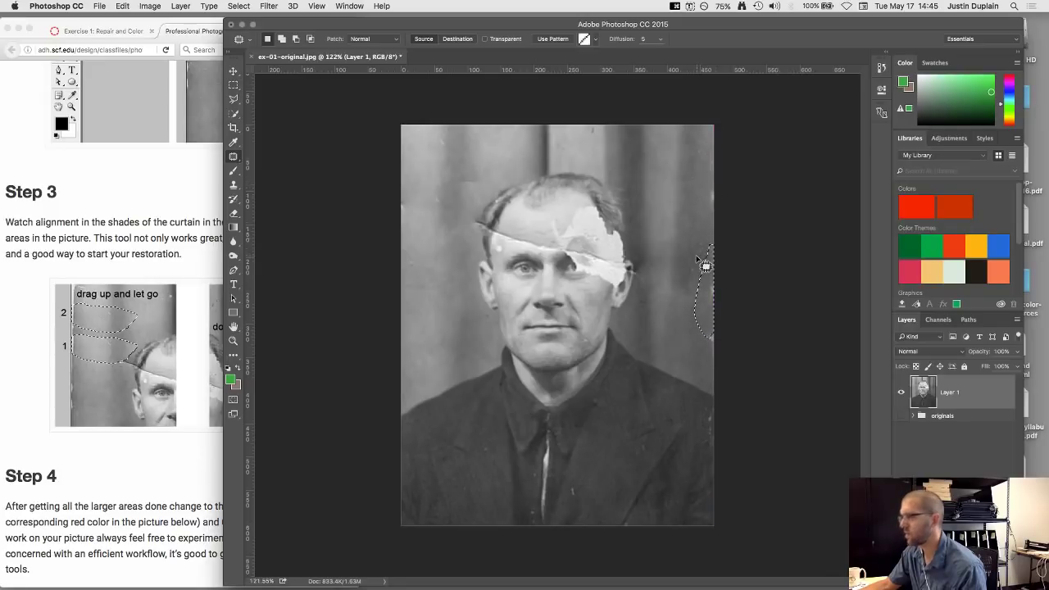
{"action": "key", "text": "super+d"}
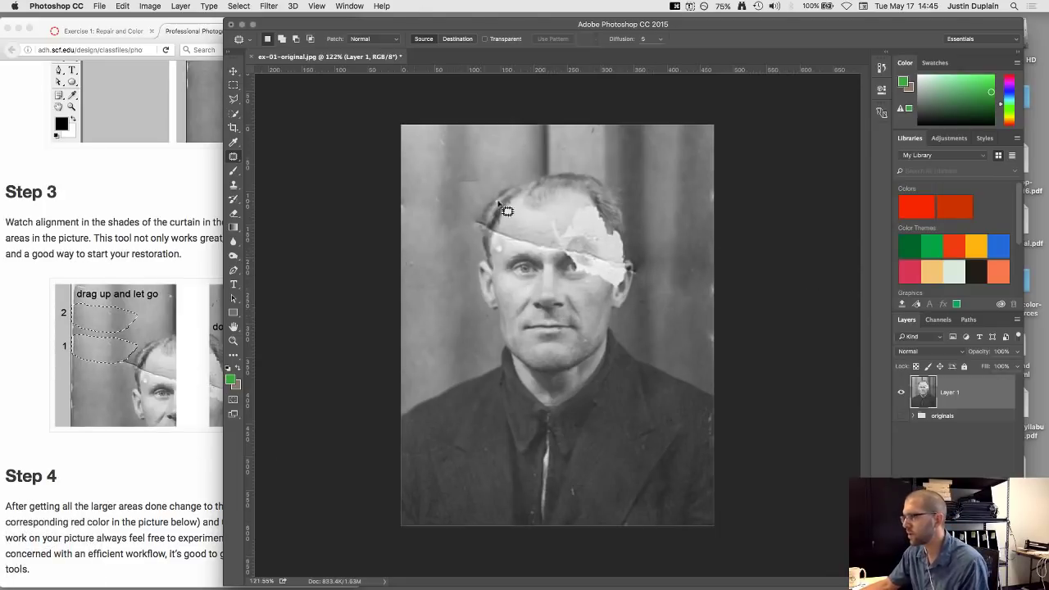
- Switch to Firefox and read Step 4 of the tutorial on the Healing Brush, Spot Healing and Clone Stamp tools
{"action": "left_click", "coordinate": [133, 237]}
{"action": "scroll", "coordinate": [131, 235], "scroll_direction": "down", "scroll_amount": 1}
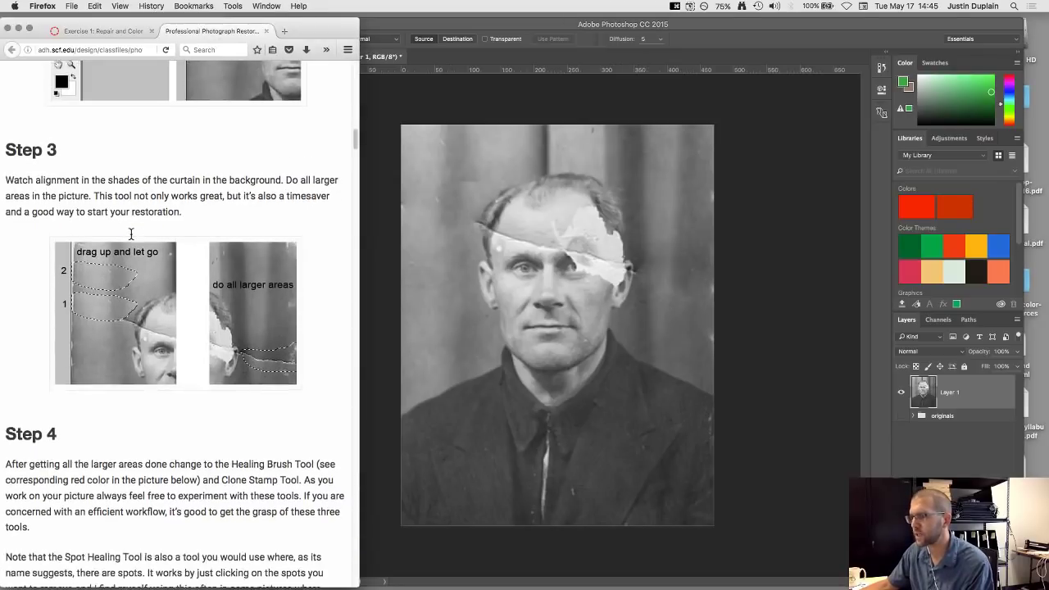
{"action": "scroll", "coordinate": [130, 234], "scroll_direction": "down", "scroll_amount": 6}
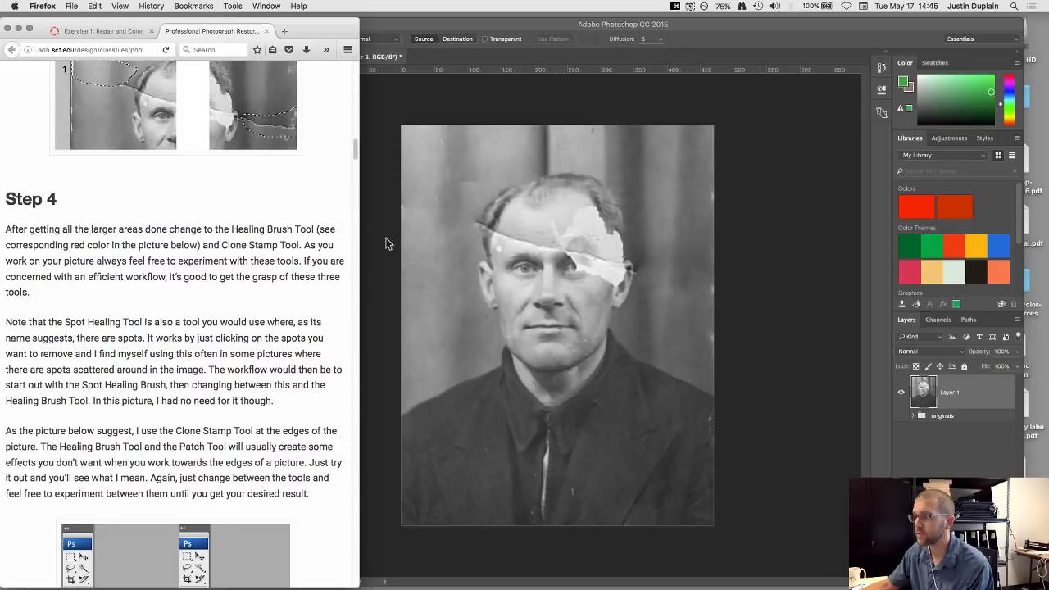
- Switch to Photoshop and rename Layer 1 to "base layer"
{"action": "left_click", "coordinate": [920, 405]}
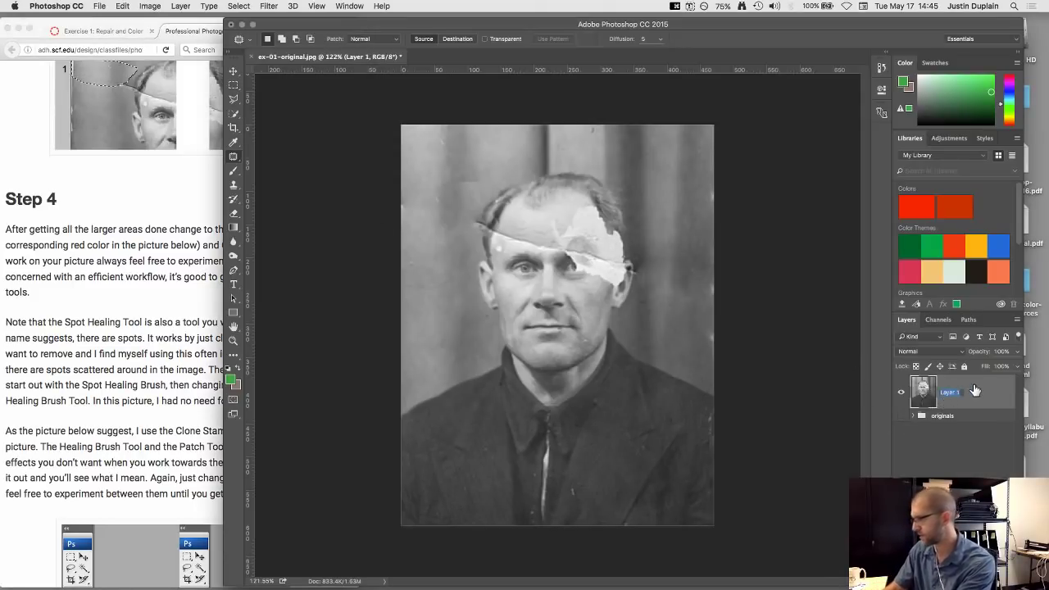
{"action": "type", "text": "base layer"}
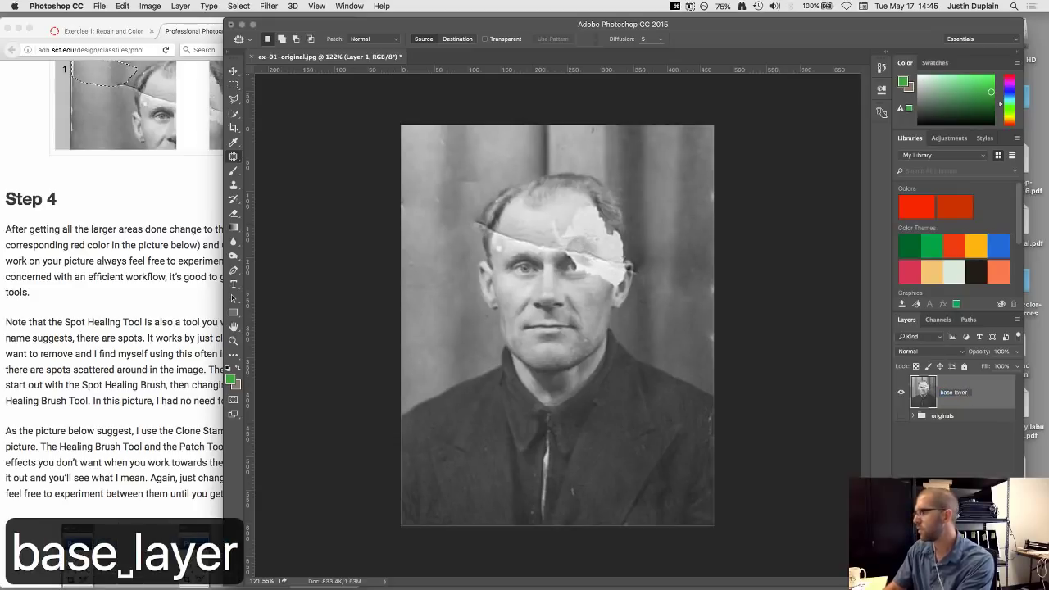
{"action": "key", "text": "Return"}
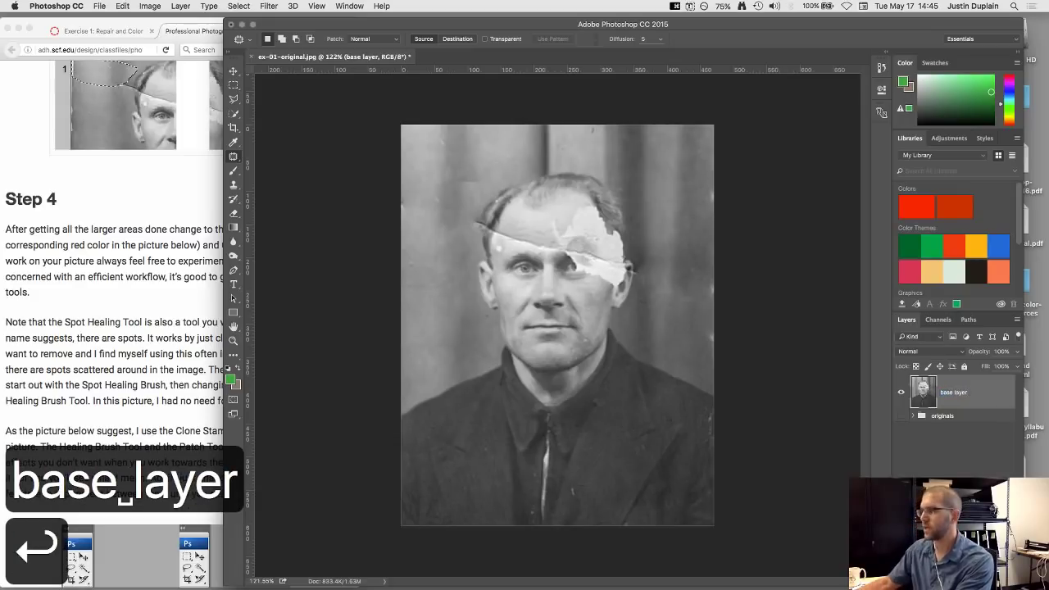
- Look at the available healing tools and activate the Clone Stamp Tool
{"action": "right_click", "coordinate": [235, 160]}
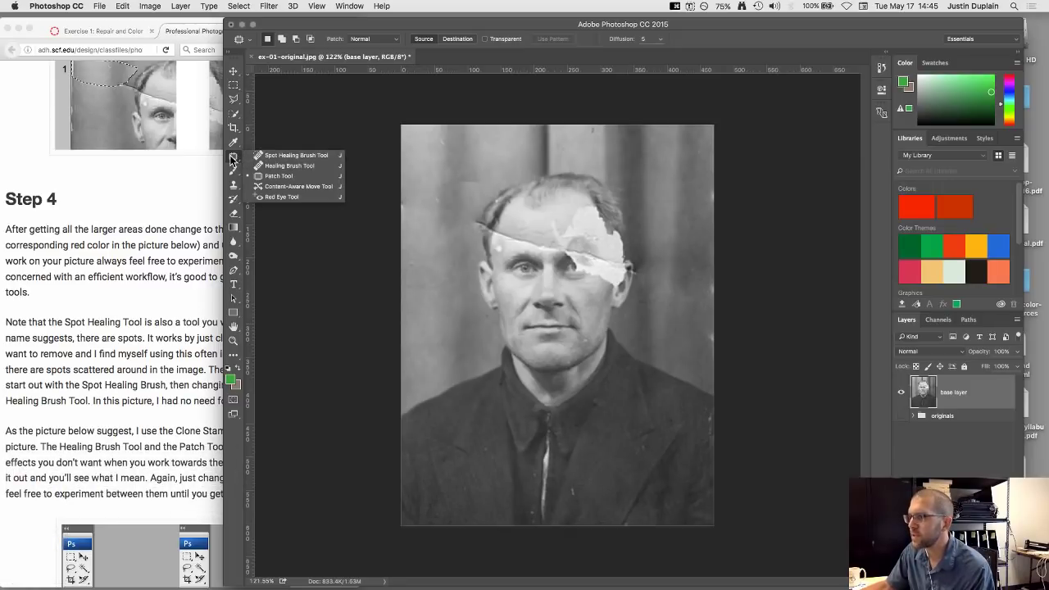
{"action": "left_click", "coordinate": [233, 185]}
{"action": "right_click", "coordinate": [234, 187]}
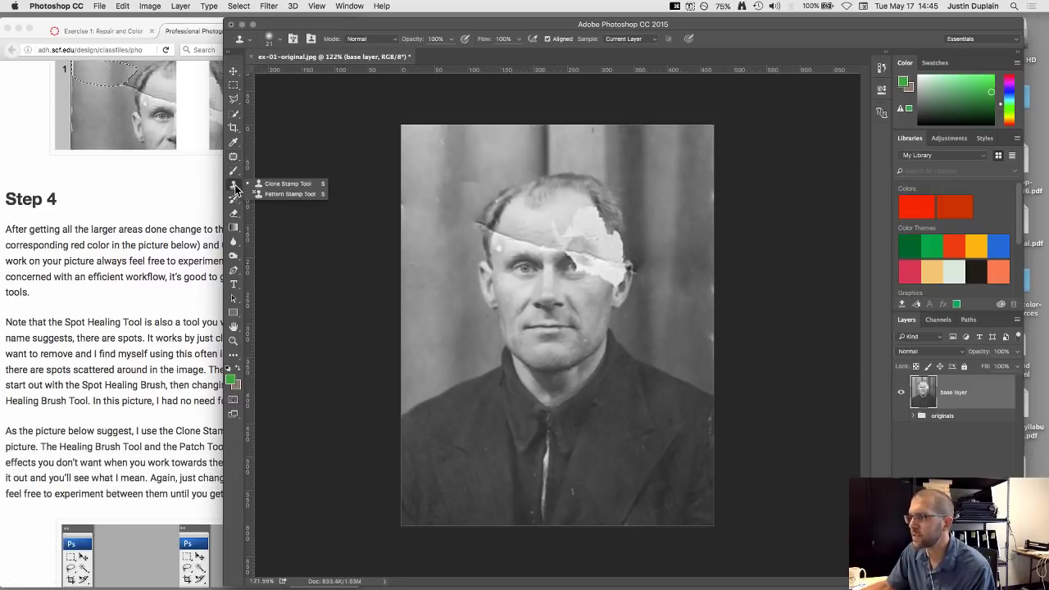
{"action": "left_click", "coordinate": [295, 187]}
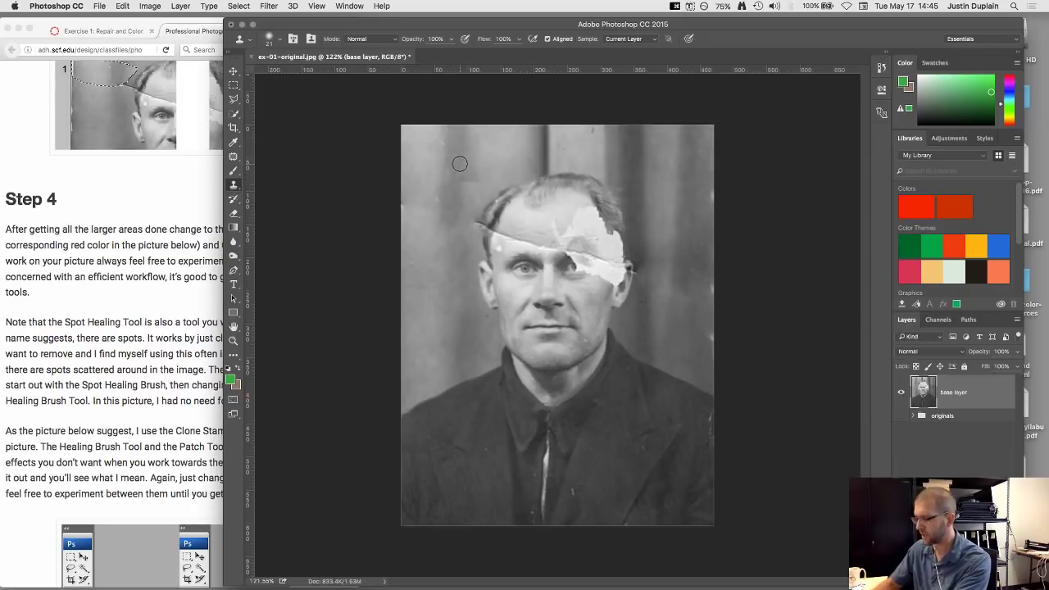
- Try larger and smaller Clone Stamp brushes, and set the brush size to 30 px
{"action": "key", "text": "bracketright"}
{"action": "key", "text": "bracketright"}
{"action": "key", "text": "bracketright"}
{"action": "key", "text": "bracketright"}
{"action": "key", "text": "bracketright"}
{"action": "key", "text": "bracketright"}
{"action": "key", "text": "bracketright"}
{"action": "key", "text": "bracketright"}
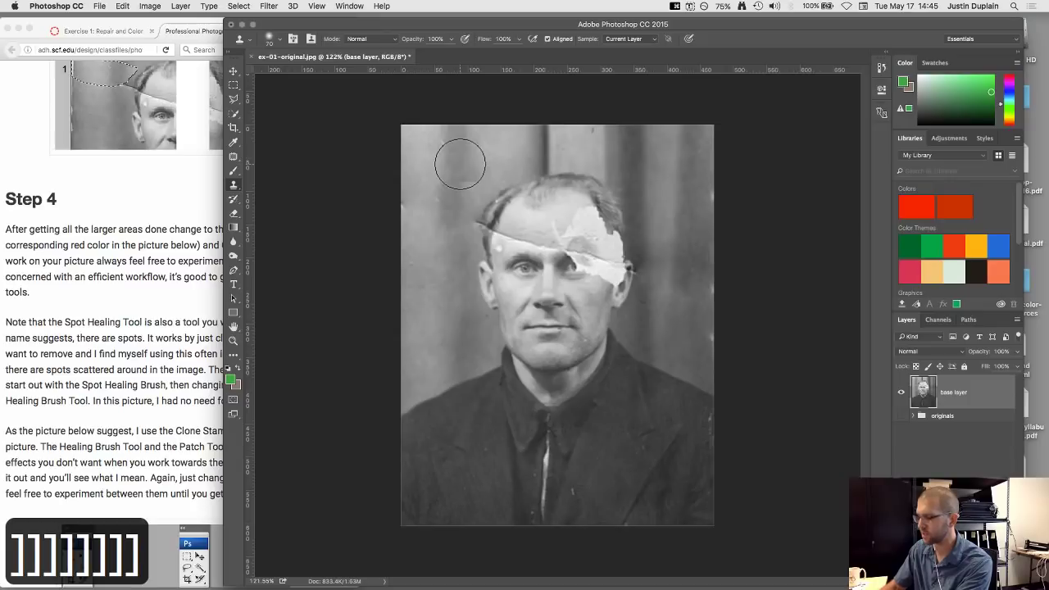
{"action": "key", "text": "bracketleft"}
{"action": "key", "text": "bracketleft"}
{"action": "key", "text": "bracketleft"}
{"action": "key", "text": "bracketleft"}
{"action": "key", "text": "bracketleft"}
{"action": "key", "text": "bracketleft"}
{"action": "key", "text": "bracketleft"}
{"action": "key", "text": "bracketleft"}
{"action": "key", "text": "bracketleft"}
{"action": "key", "text": "bracketleft"}
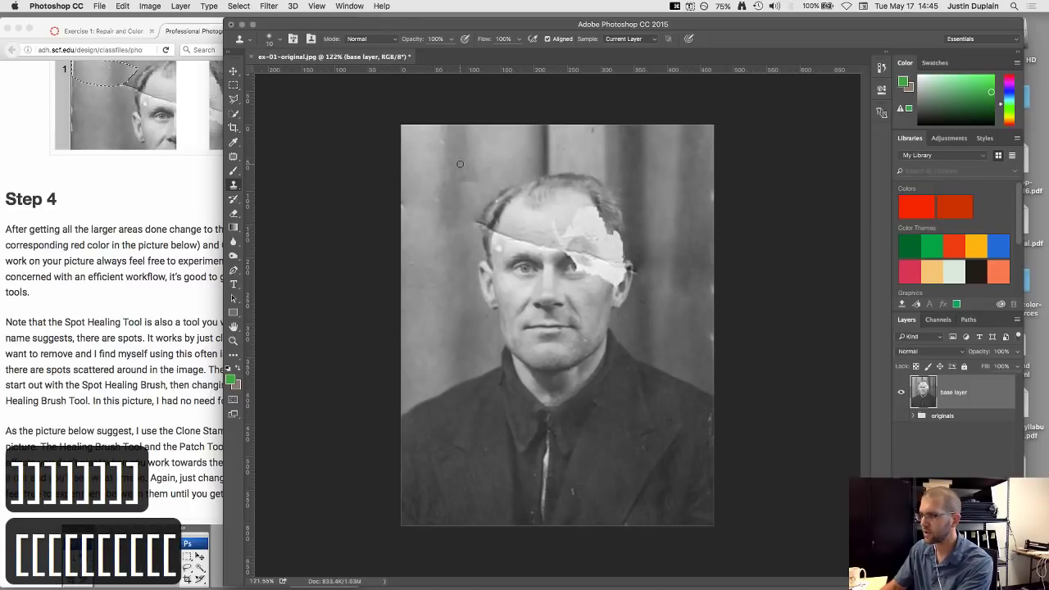
{"action": "key", "text": "bracketright"}
{"action": "key", "text": "bracketright"}
{"action": "key", "text": "bracketright"}
{"action": "key", "text": "bracketright"}
{"action": "key", "text": "bracketright"}
{"action": "key", "text": "bracketright"}
{"action": "key", "text": "bracketright"}
{"action": "key", "text": "bracketright"}
{"action": "key", "text": "bracketright"}
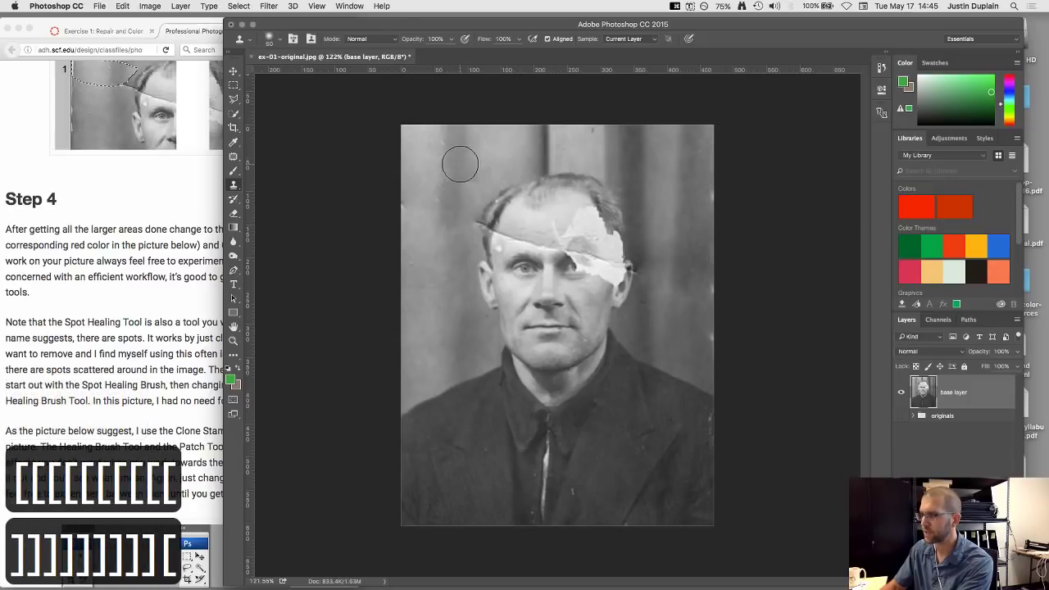
{"action": "key", "text": "bracketleft"}
{"action": "key", "text": "bracketleft"}
{"action": "key", "text": "bracketleft"}
{"action": "key", "text": "bracketleft"}
{"action": "key", "text": "bracketleft"}
{"action": "key", "text": "bracketleft"}
{"action": "key", "text": "bracketleft"}
{"action": "key", "text": "bracketright"}
{"action": "key", "text": "bracketright"}
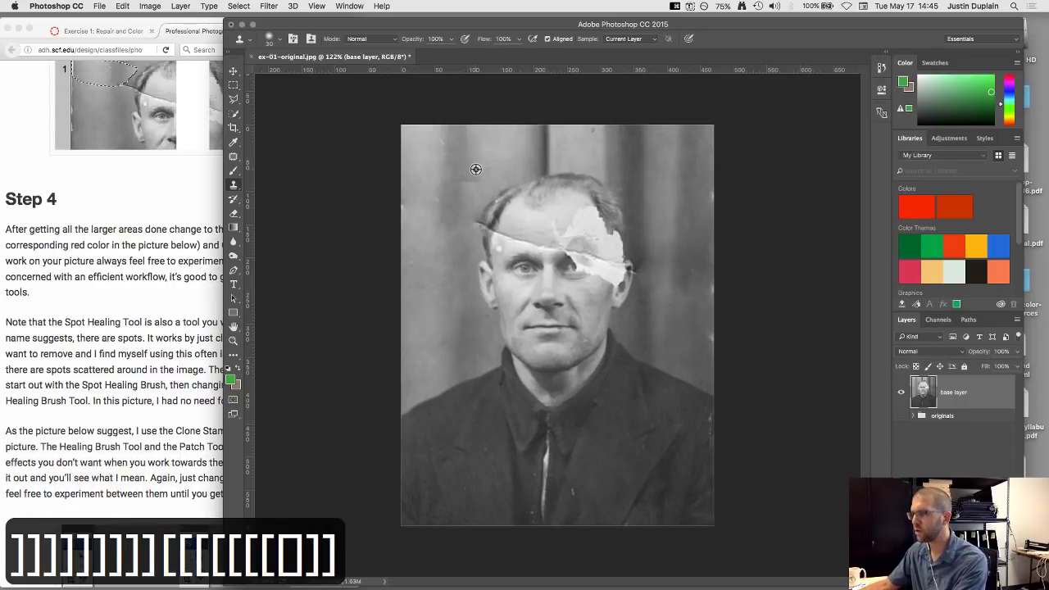
- Try cloning the light background across the dark curtain fold above the man's head, and undo the stroke
{"action": "scroll", "coordinate": [475, 169], "scroll_direction": "up", "scroll_amount": 5}
{"action": "scroll", "coordinate": [475, 169], "scroll_direction": "down", "scroll_amount": 3}
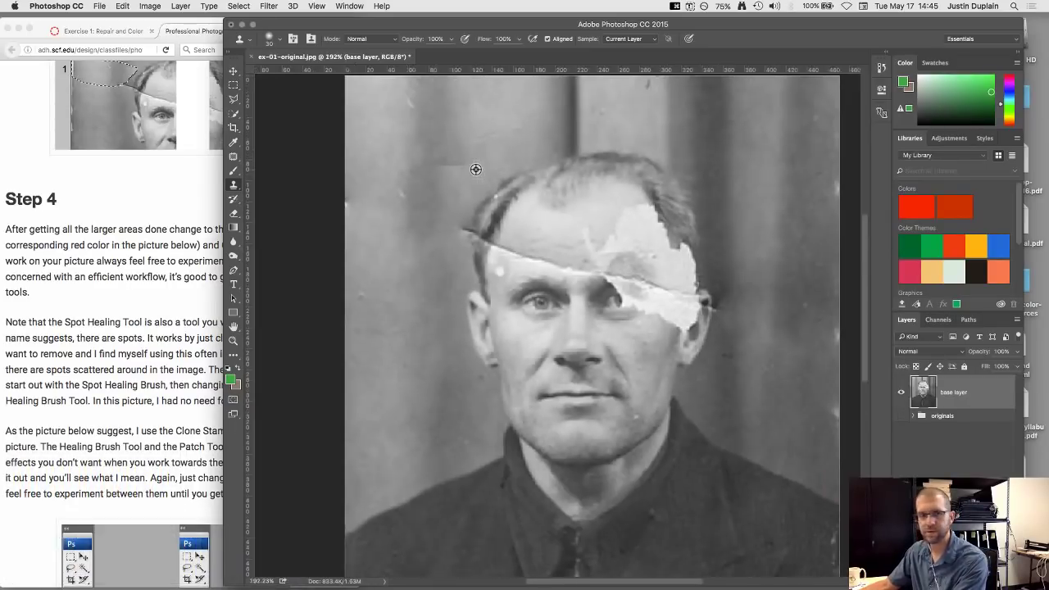
{"action": "scroll", "coordinate": [475, 169], "scroll_direction": "up", "scroll_amount": 5}
{"action": "scroll", "coordinate": [475, 169], "scroll_direction": "down", "scroll_amount": 4}
{"action": "scroll", "coordinate": [475, 169], "scroll_direction": "up", "scroll_amount": 5}
{"action": "scroll", "coordinate": [475, 168], "scroll_direction": "down", "scroll_amount": 4}
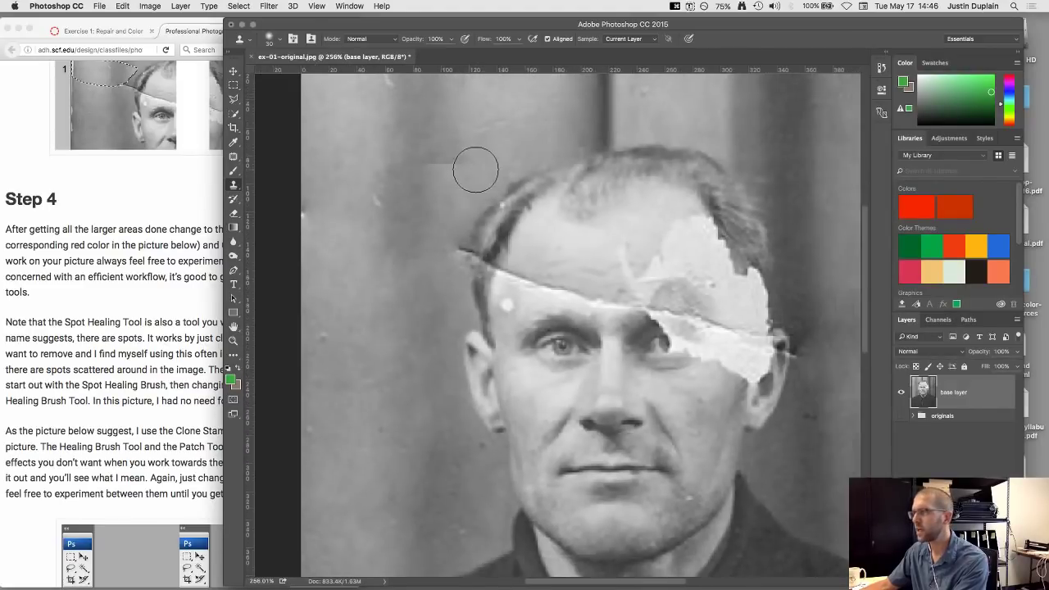
{"action": "left_click_drag", "start_coordinate": [456, 147], "coordinate": [515, 235]}
{"action": "left_click_drag", "start_coordinate": [584, 196], "coordinate": [531, 213]}
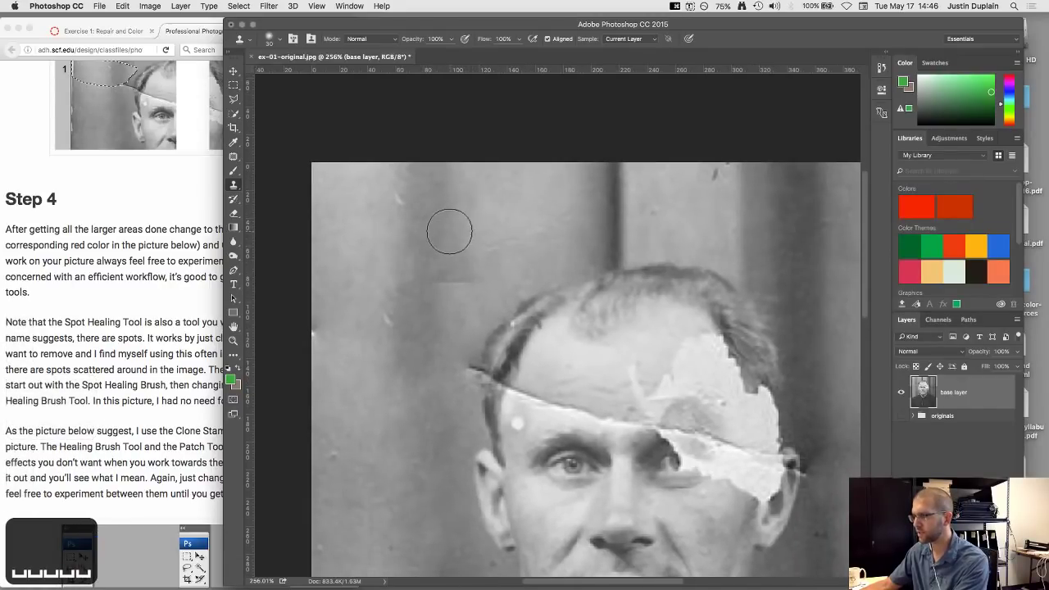
{"action": "left_click", "coordinate": [405, 235], "text": "alt"}
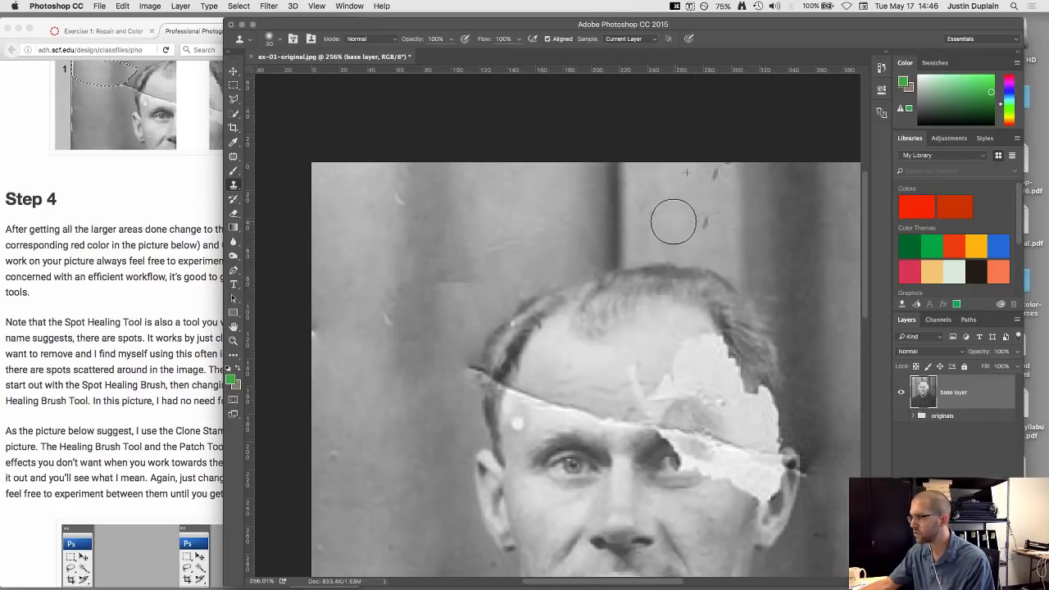
{"action": "mouse_move", "coordinate": [668, 221]}
{"action": "left_mouse_down"}
{"action": "mouse_move", "coordinate": [712, 224]}
{"action": "mouse_move", "coordinate": [563, 225]}
{"action": "mouse_move", "coordinate": [681, 229]}
{"action": "left_mouse_up"}
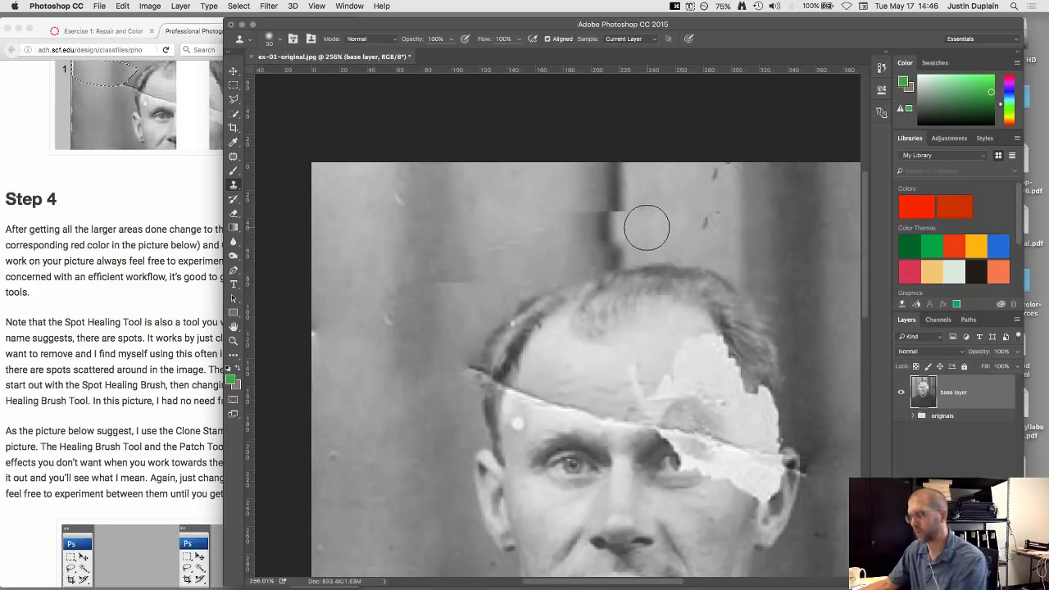
{"action": "key", "text": "super+z"}
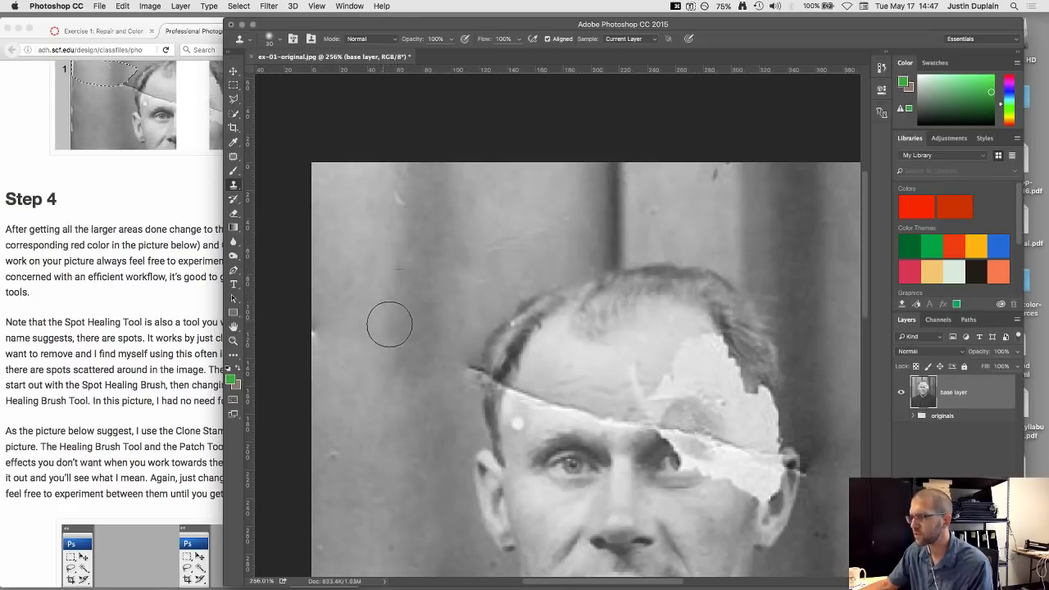
- Set the Clone Stamp brush to 10 px with 0% hardness, and clone background over the tear's tip beside the hair
{"action": "left_click", "coordinate": [421, 335]}
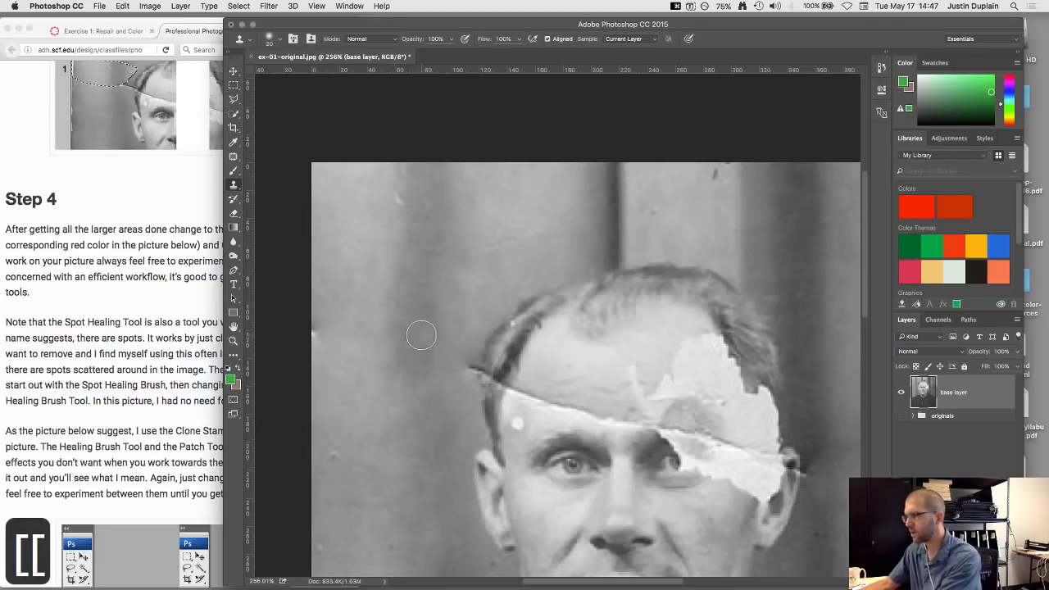
{"action": "scroll", "coordinate": [462, 372], "scroll_direction": "up", "scroll_amount": 1}
{"action": "scroll", "coordinate": [462, 372], "scroll_direction": "up", "scroll_amount": 5}
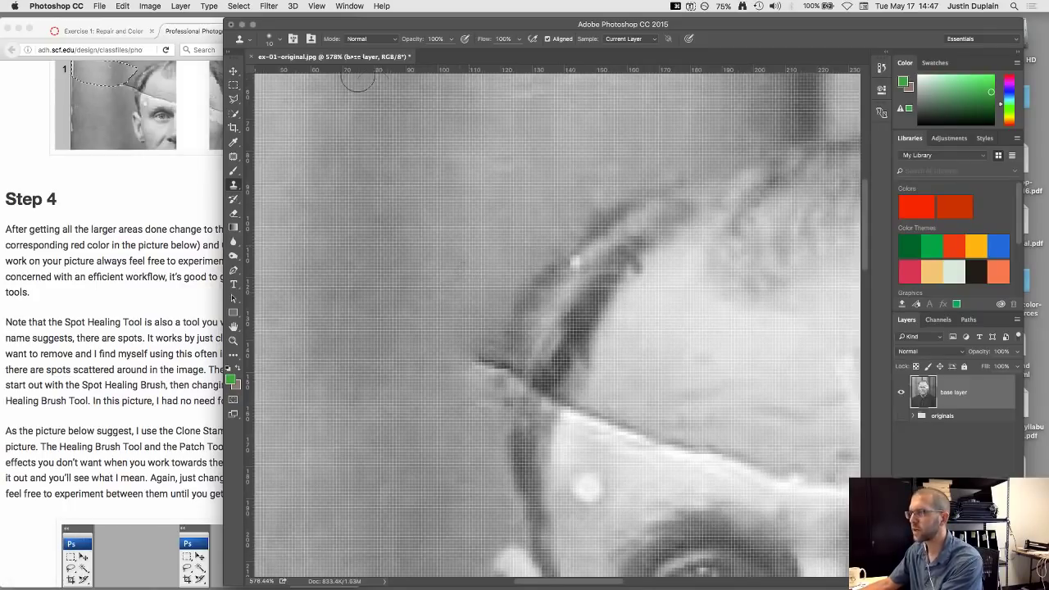
{"action": "left_click", "coordinate": [283, 39]}
{"action": "mouse_move", "coordinate": [284, 97]}
{"action": "left_mouse_down"}
{"action": "mouse_move", "coordinate": [353, 96]}
{"action": "mouse_move", "coordinate": [320, 100]}
{"action": "left_mouse_up"}
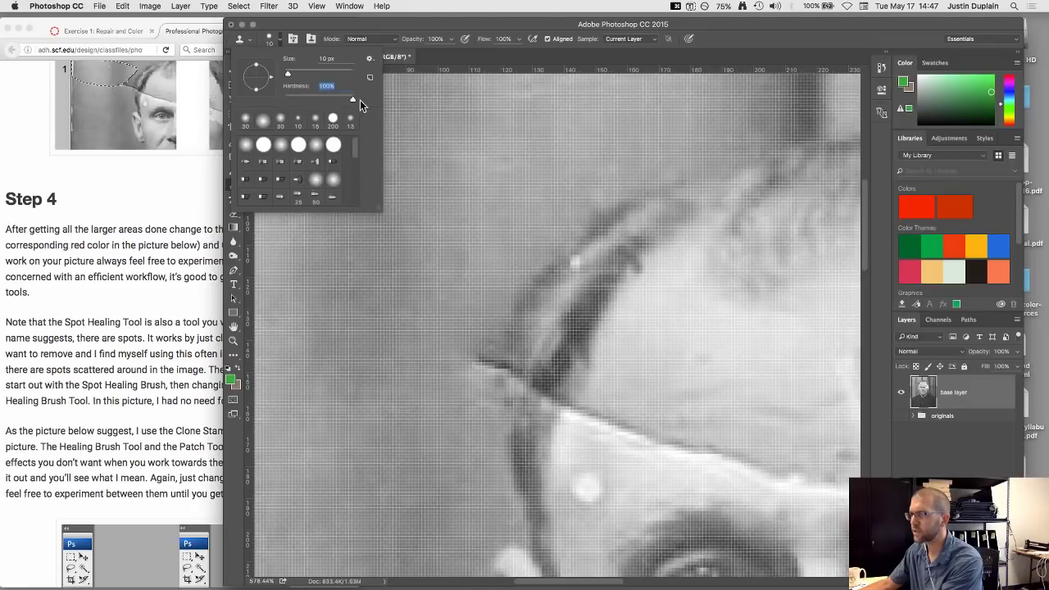
{"action": "left_click_drag", "start_coordinate": [300, 99], "coordinate": [278, 98]}
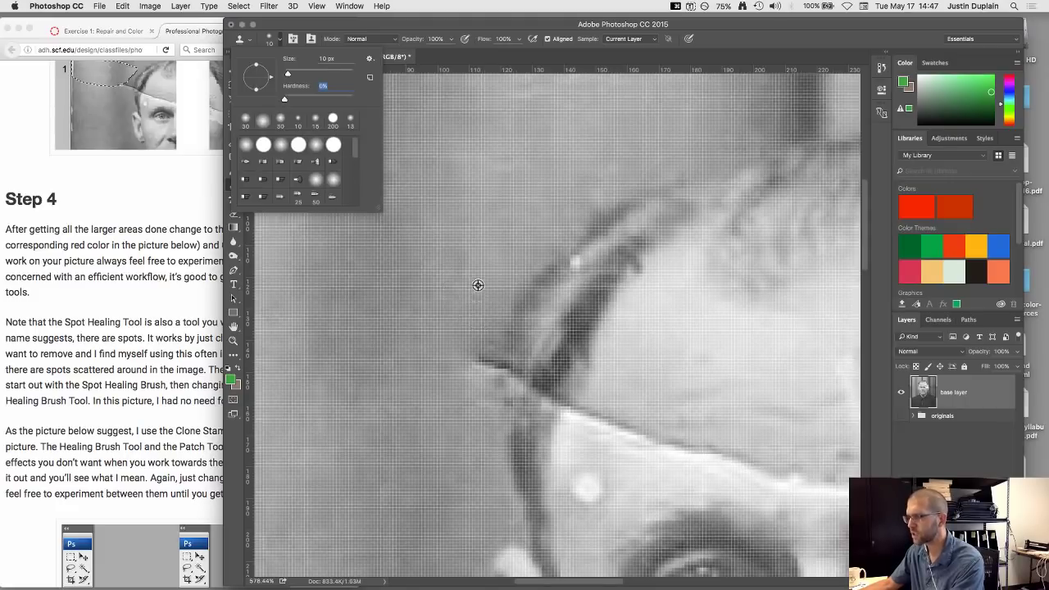
{"action": "key", "text": "Return"}
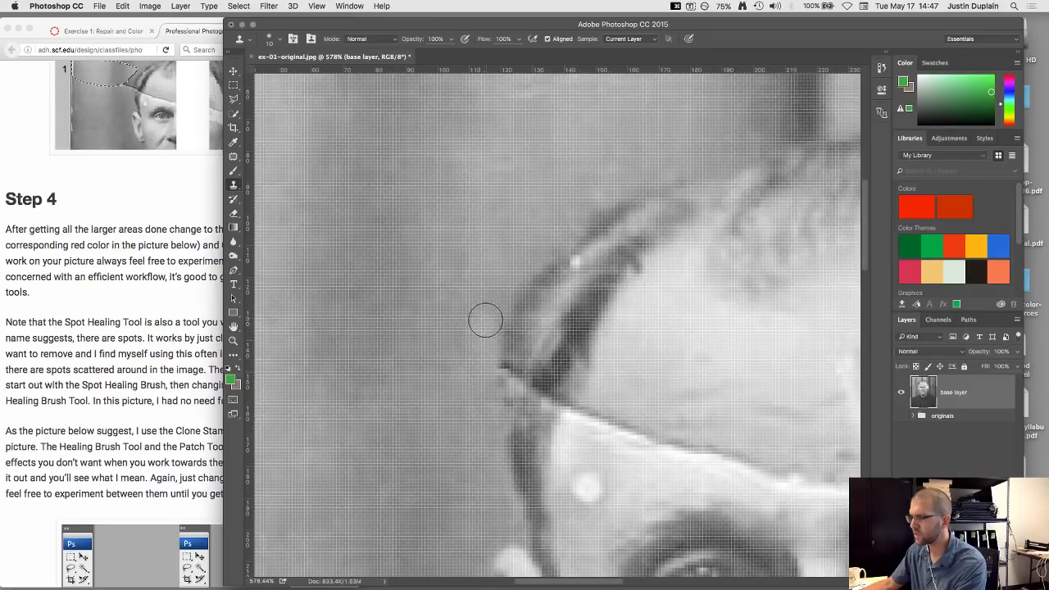
- Clone background over the end of the tear that runs past the ear on the badly torn side
{"action": "scroll", "coordinate": [471, 382], "scroll_direction": "down", "scroll_amount": 10}
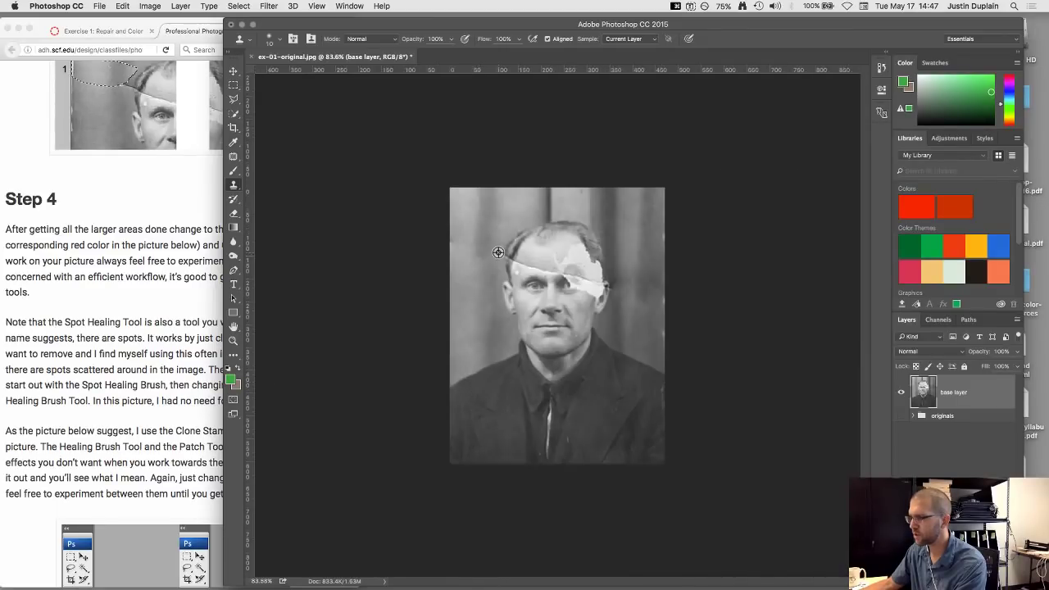
{"action": "scroll", "coordinate": [622, 287], "scroll_direction": "up", "scroll_amount": 5}
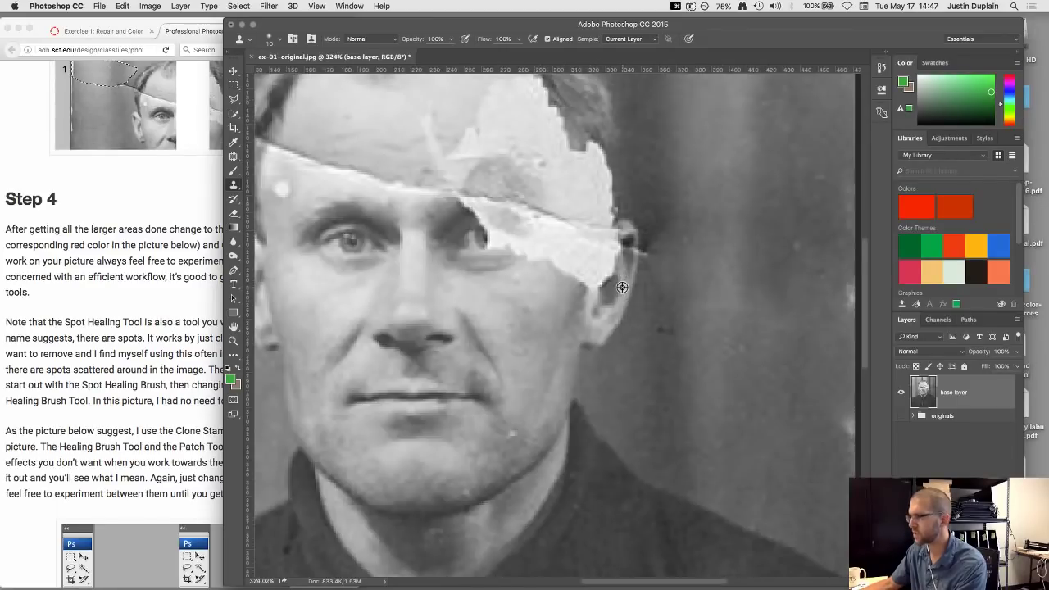
{"action": "scroll", "coordinate": [702, 235], "scroll_direction": "up", "scroll_amount": 3}
{"action": "scroll", "coordinate": [706, 231], "scroll_direction": "down", "scroll_amount": 3}
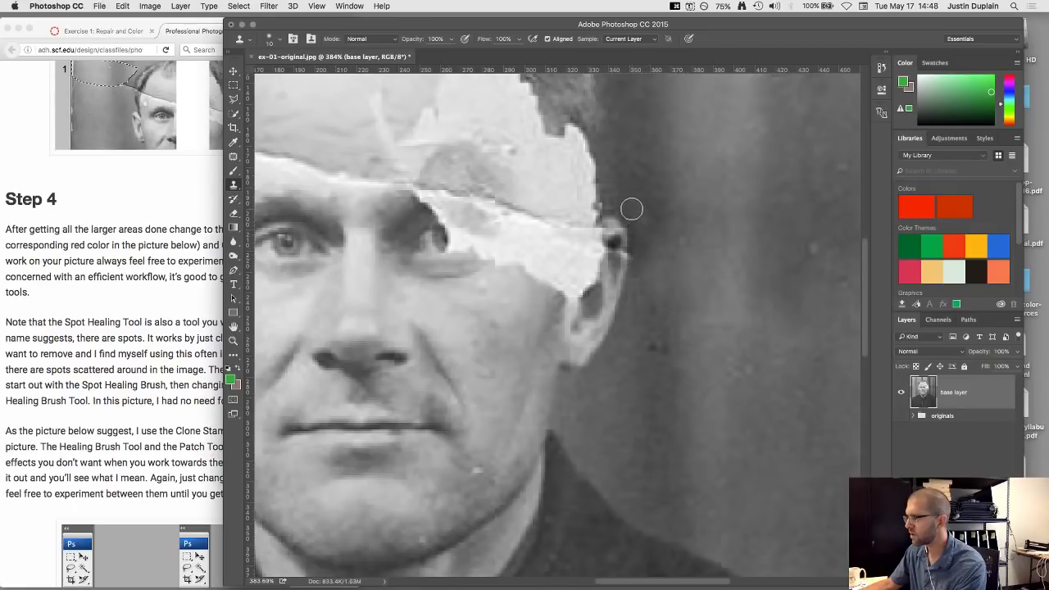
{"action": "left_click_drag", "start_coordinate": [629, 211], "coordinate": [637, 240]}
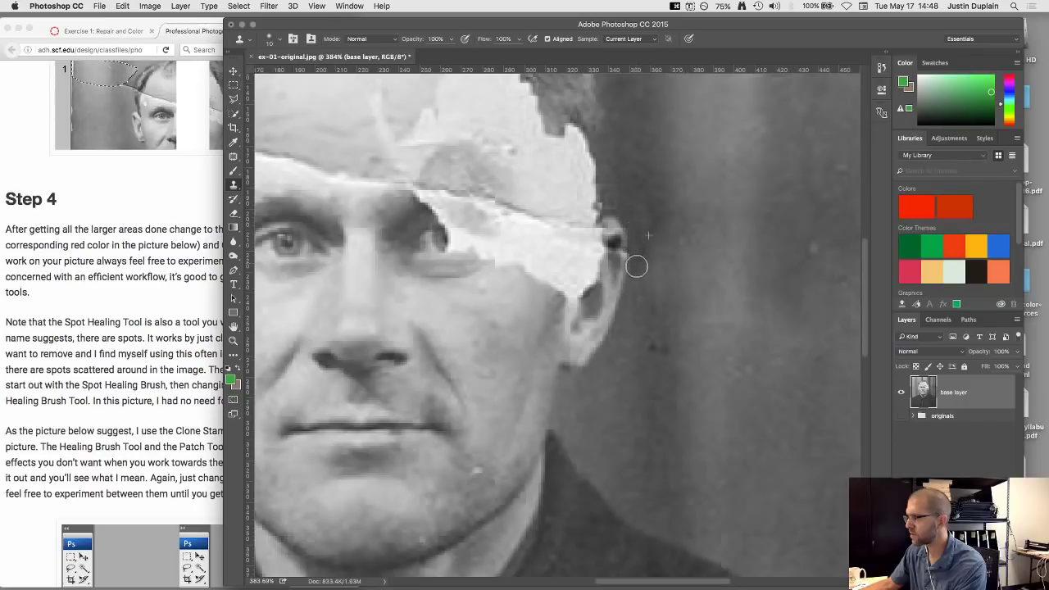
- Clone out the small light and dark spots in the background beside the undamaged ear and above the shoulder
{"action": "scroll", "coordinate": [714, 287], "scroll_direction": "down", "scroll_amount": 3}
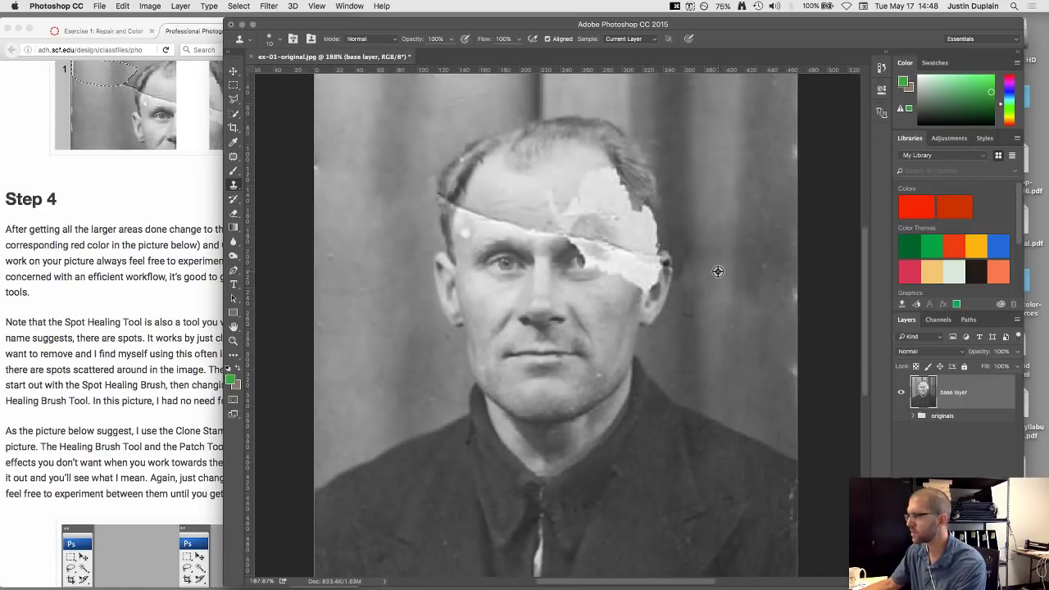
{"action": "scroll", "coordinate": [718, 271], "scroll_direction": "down", "scroll_amount": 1}
{"action": "scroll", "coordinate": [362, 229], "scroll_direction": "up", "scroll_amount": 5}
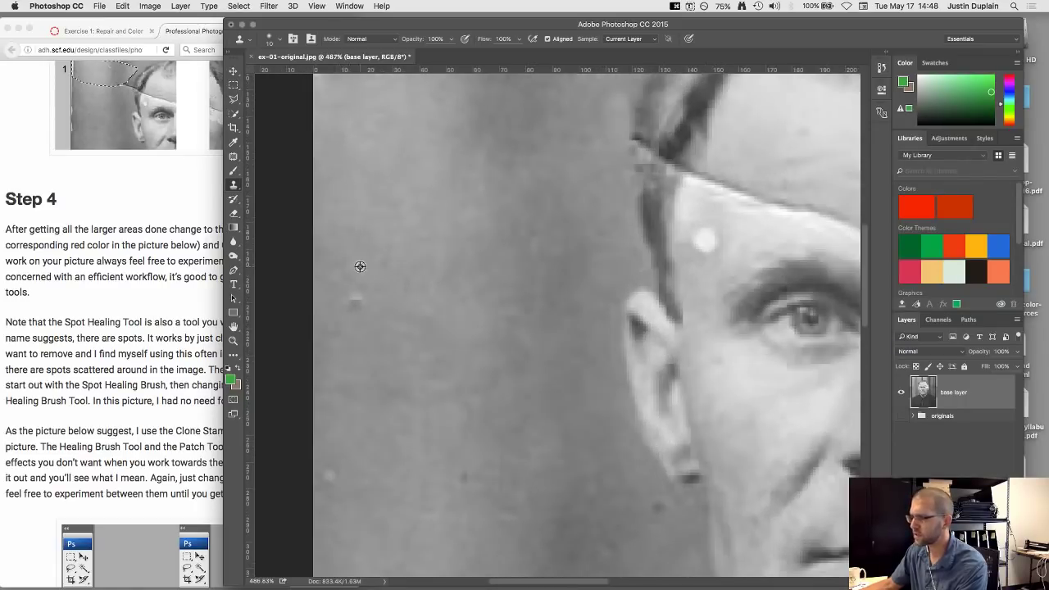
{"action": "left_click", "coordinate": [358, 293]}
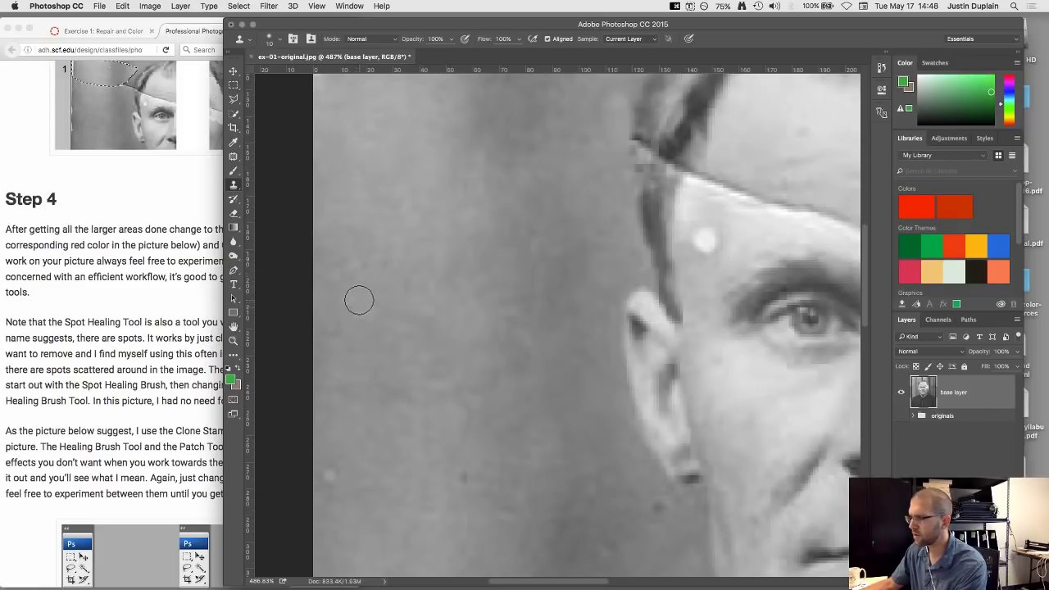
{"action": "scroll", "coordinate": [497, 381], "scroll_direction": "down", "scroll_amount": 8}
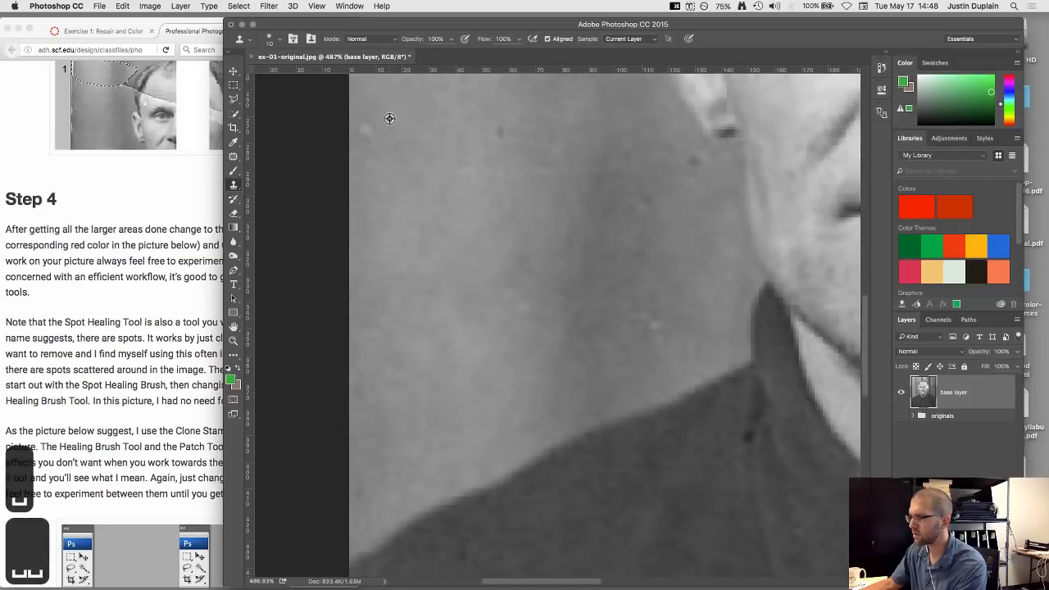
{"action": "scroll", "coordinate": [445, 274], "scroll_direction": "up", "scroll_amount": 4}
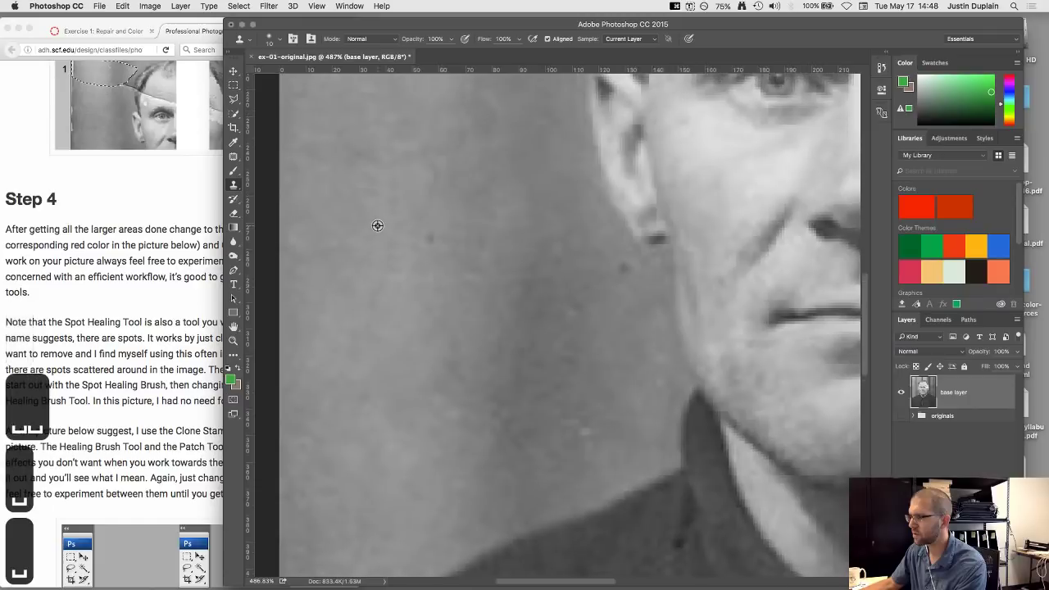
{"action": "left_click", "coordinate": [426, 240]}
{"action": "left_click_drag", "start_coordinate": [554, 372], "coordinate": [462, 260]}
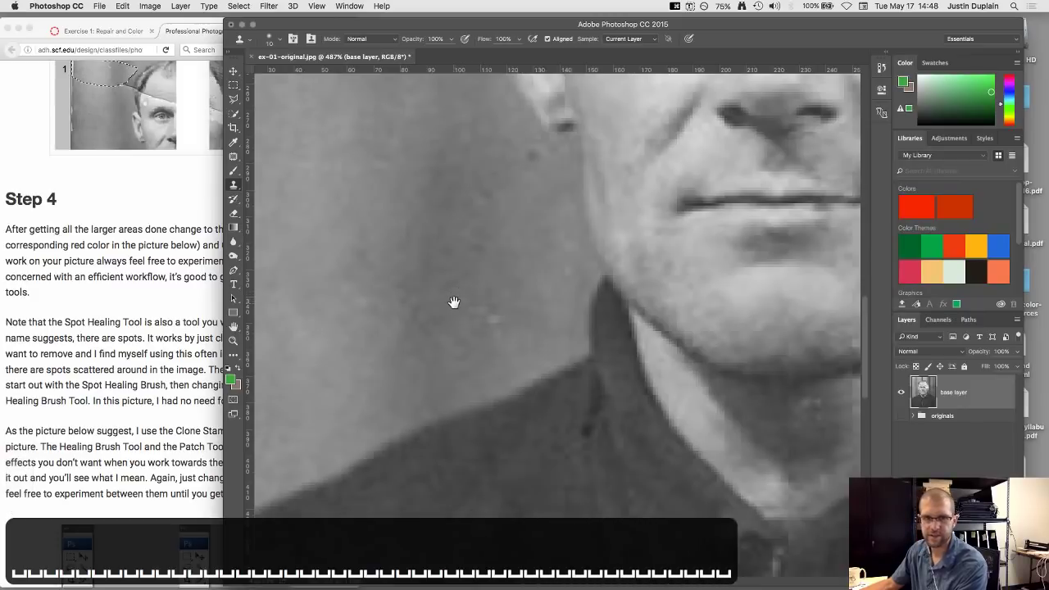
{"action": "left_click_drag", "start_coordinate": [498, 302], "coordinate": [451, 251]}
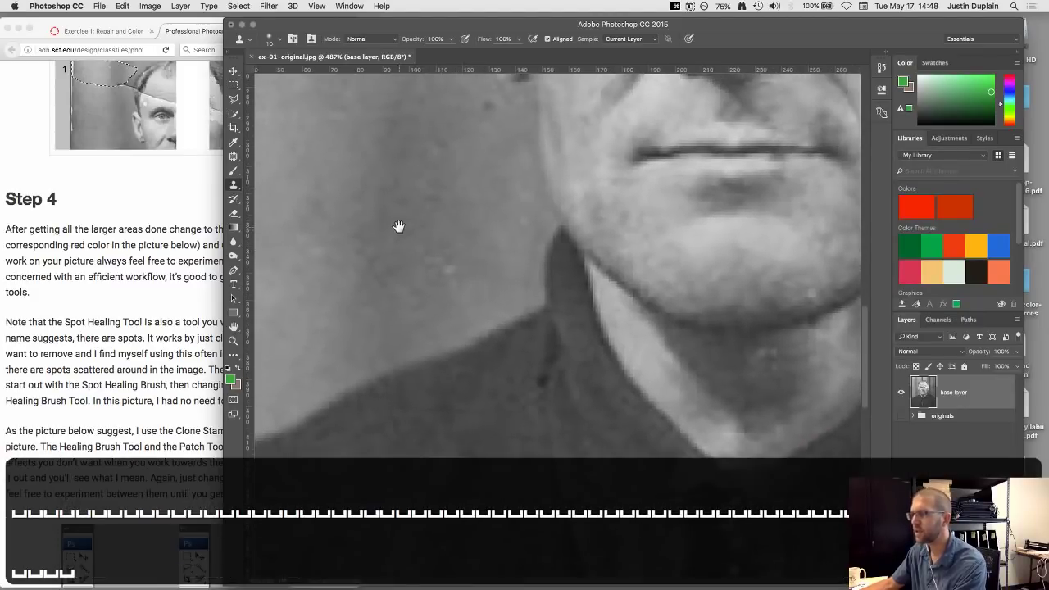
{"action": "left_click_drag", "start_coordinate": [402, 195], "coordinate": [457, 258]}
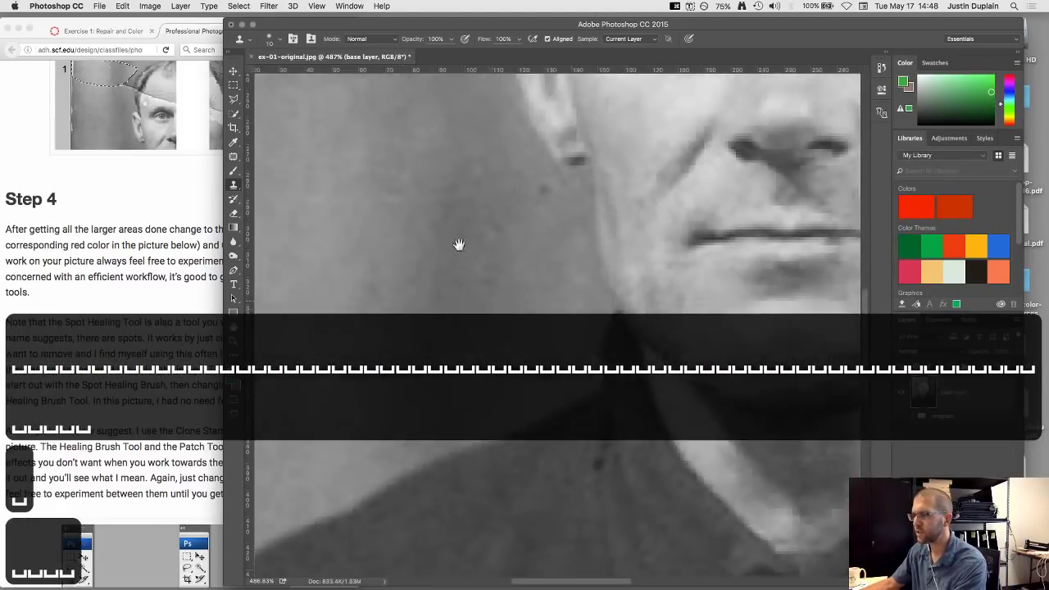
{"action": "scroll", "coordinate": [402, 230], "scroll_direction": "down", "scroll_amount": 5}
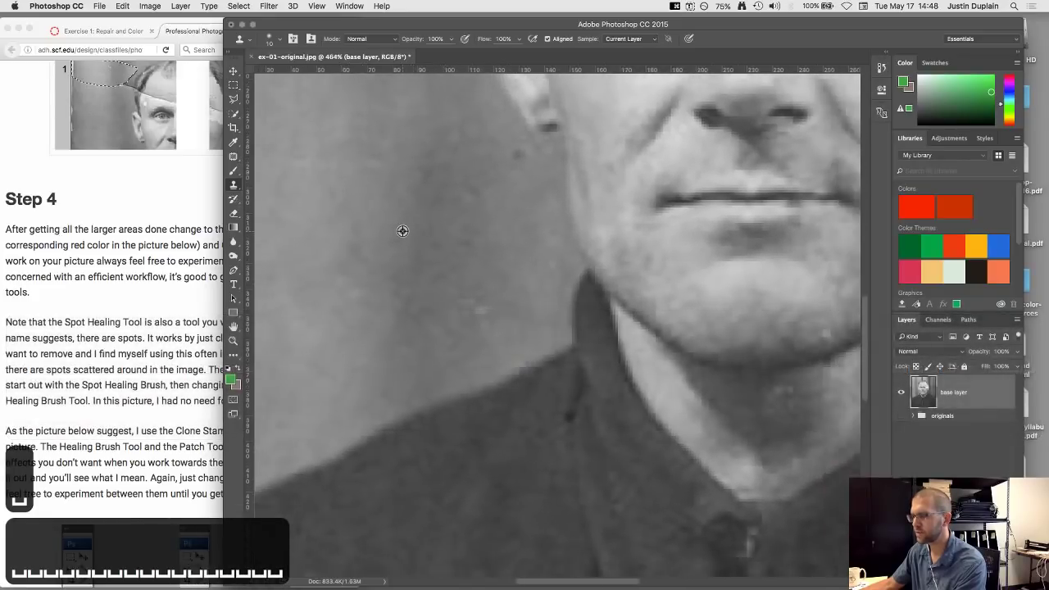
{"action": "left_click_drag", "start_coordinate": [416, 236], "coordinate": [368, 205]}
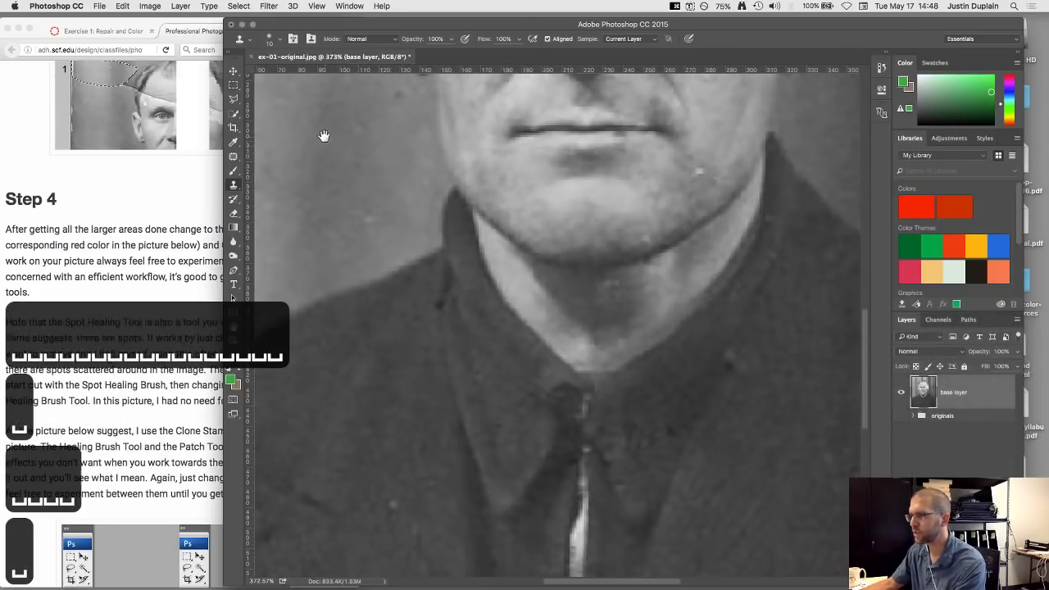
{"action": "left_click_drag", "start_coordinate": [369, 153], "coordinate": [372, 237]}
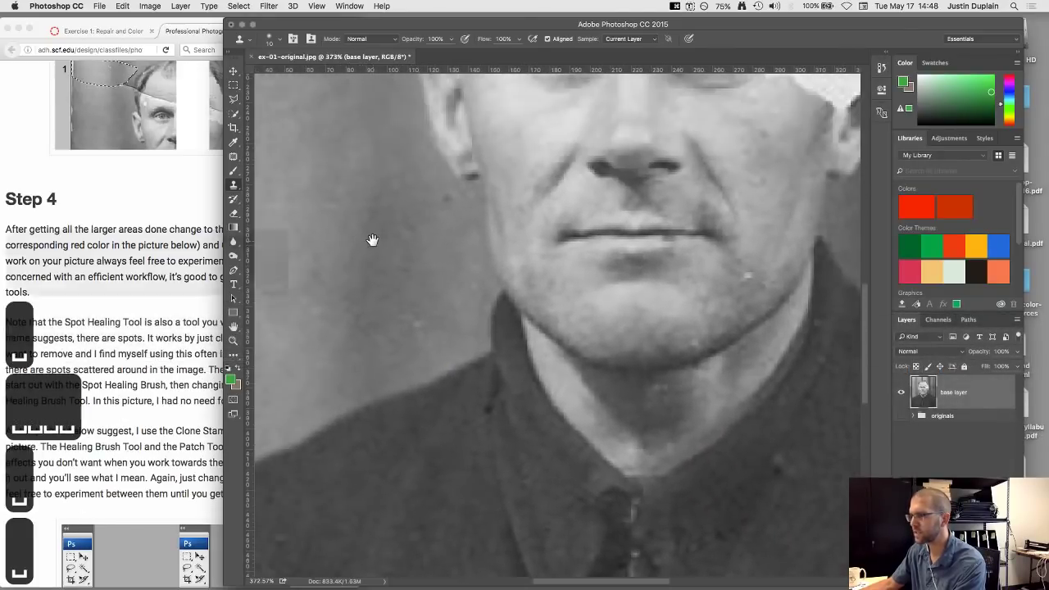
- Open the KeyCastr preferences, review the General and Display settings, and close them
{"action": "left_click", "coordinate": [675, 5]}
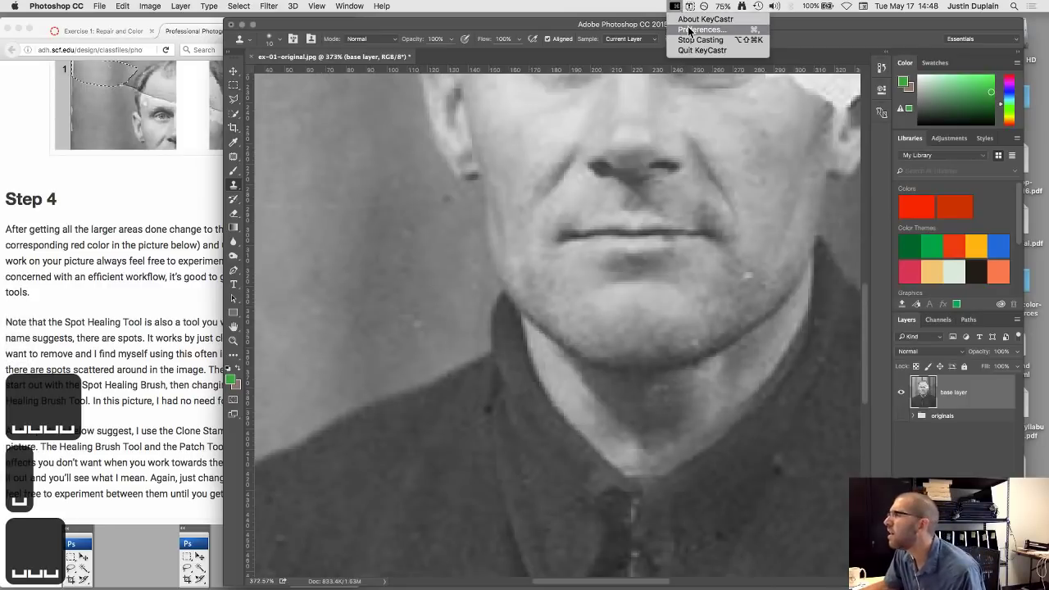
{"action": "left_click", "coordinate": [690, 30]}
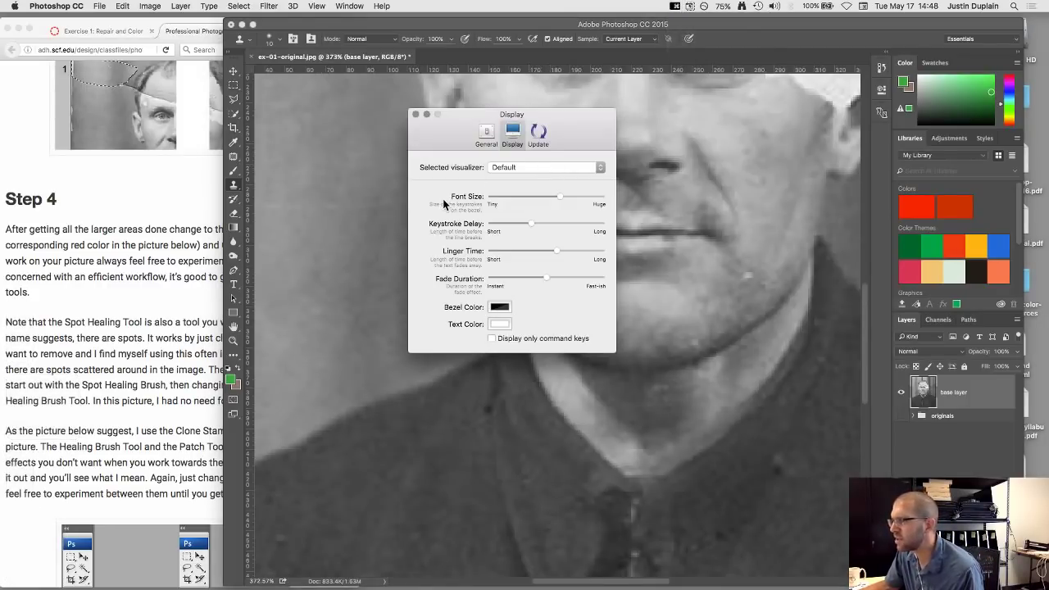
{"action": "left_click_drag", "start_coordinate": [462, 107], "coordinate": [231, 124]}
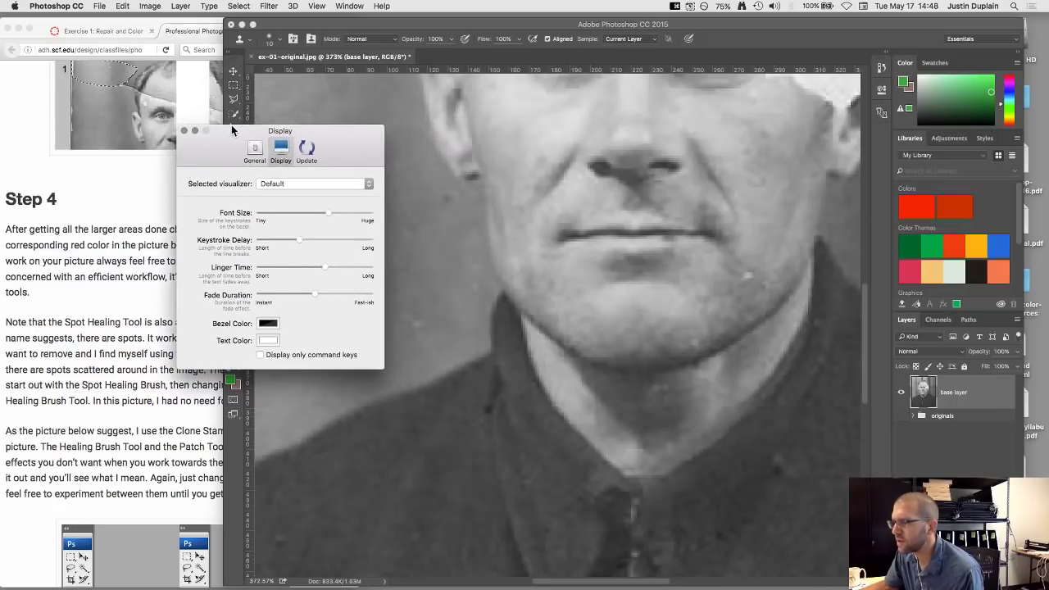
{"action": "left_click", "coordinate": [254, 149]}
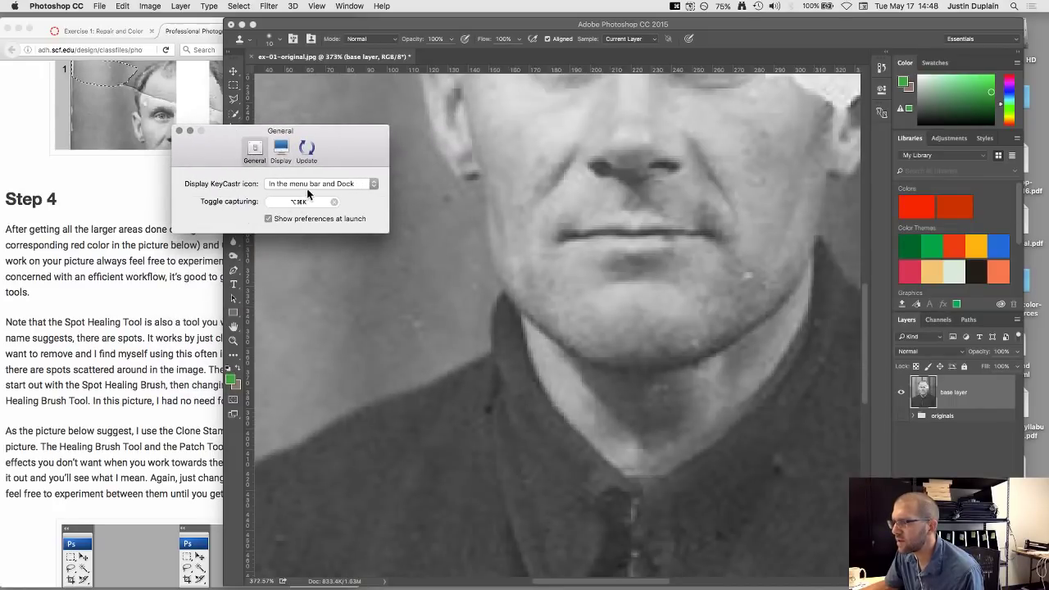
{"action": "left_click", "coordinate": [280, 152]}
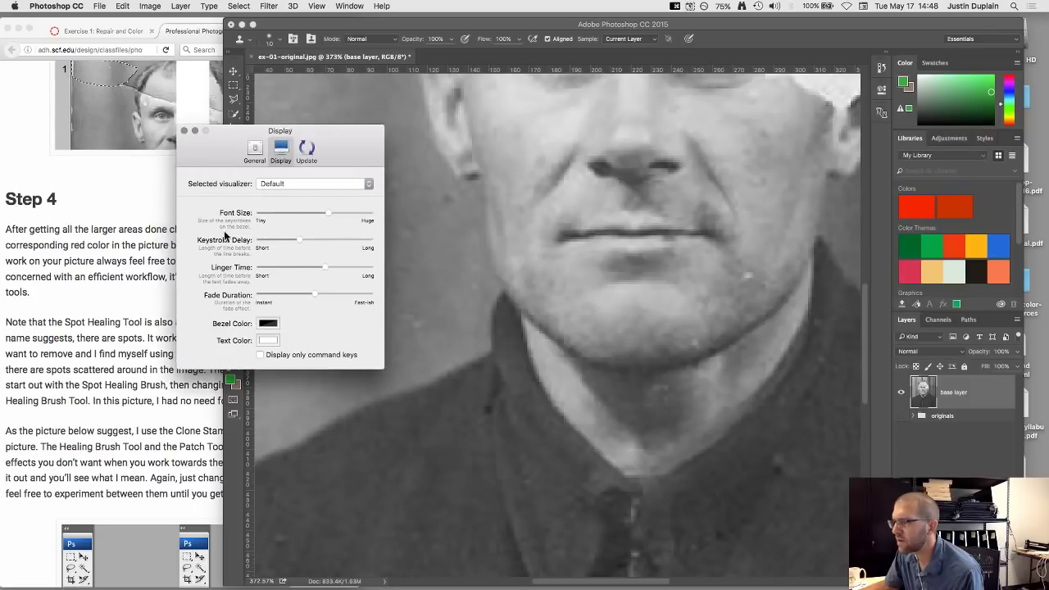
{"action": "left_click", "coordinate": [184, 132]}
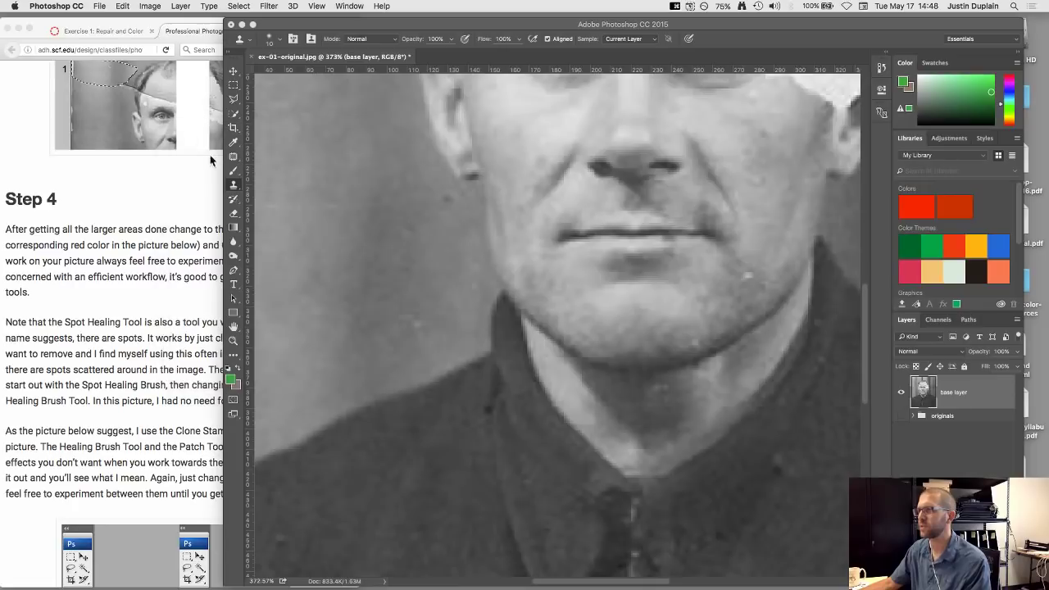
- Clone curtain background over the dark marks at the photo's upper edge above the hair
{"action": "scroll", "coordinate": [509, 290], "scroll_direction": "down", "scroll_amount": 2}
{"action": "scroll", "coordinate": [510, 289], "scroll_direction": "down", "scroll_amount": 3}
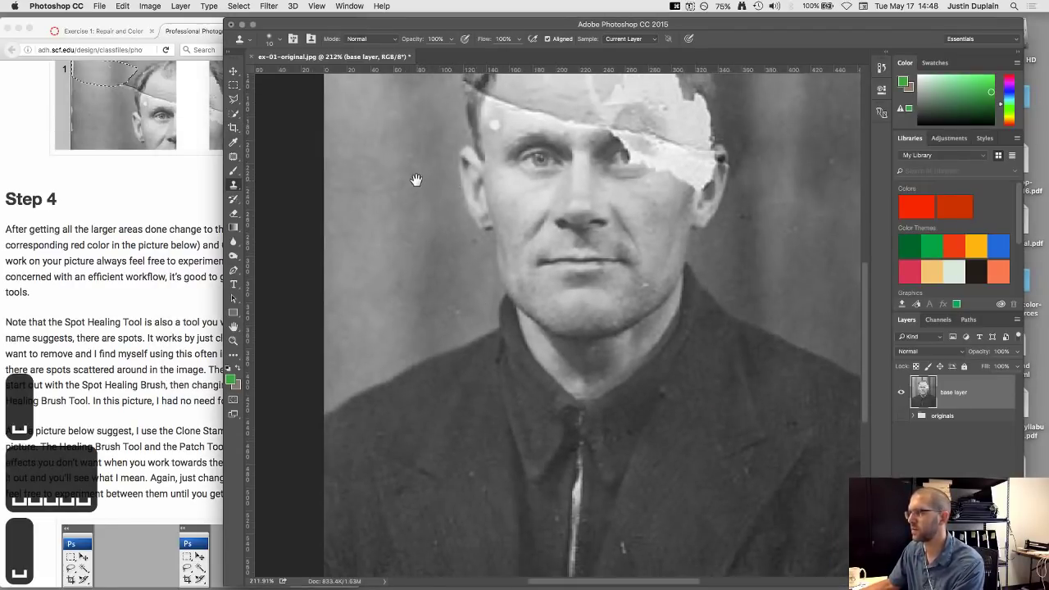
{"action": "left_click_drag", "start_coordinate": [417, 175], "coordinate": [432, 339]}
{"action": "left_click_drag", "start_coordinate": [379, 216], "coordinate": [339, 339]}
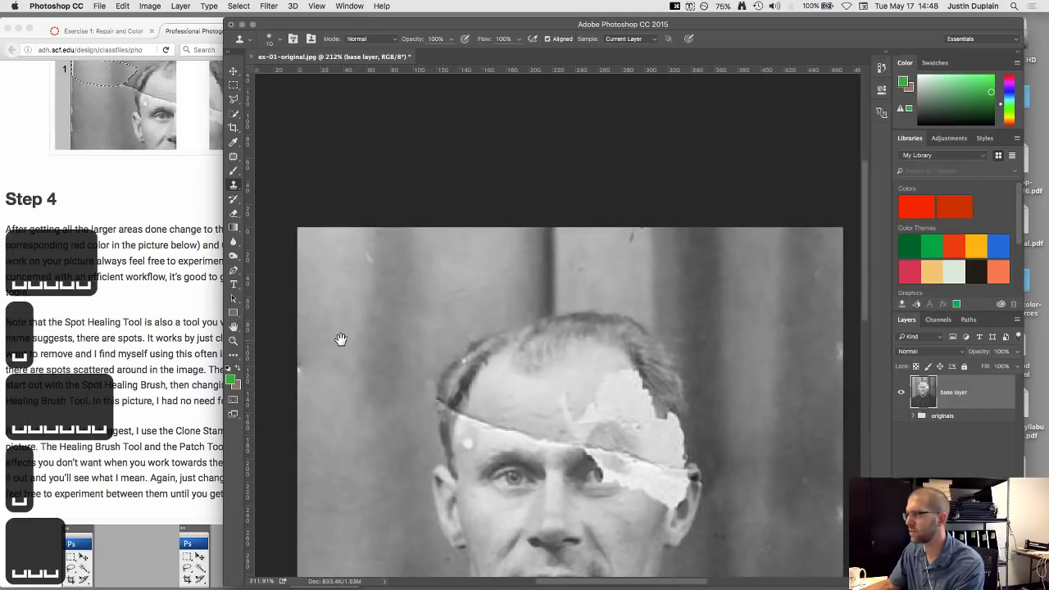
{"action": "scroll", "coordinate": [627, 245], "scroll_direction": "up", "scroll_amount": 10}
{"action": "left_click", "coordinate": [485, 251], "text": "alt"}
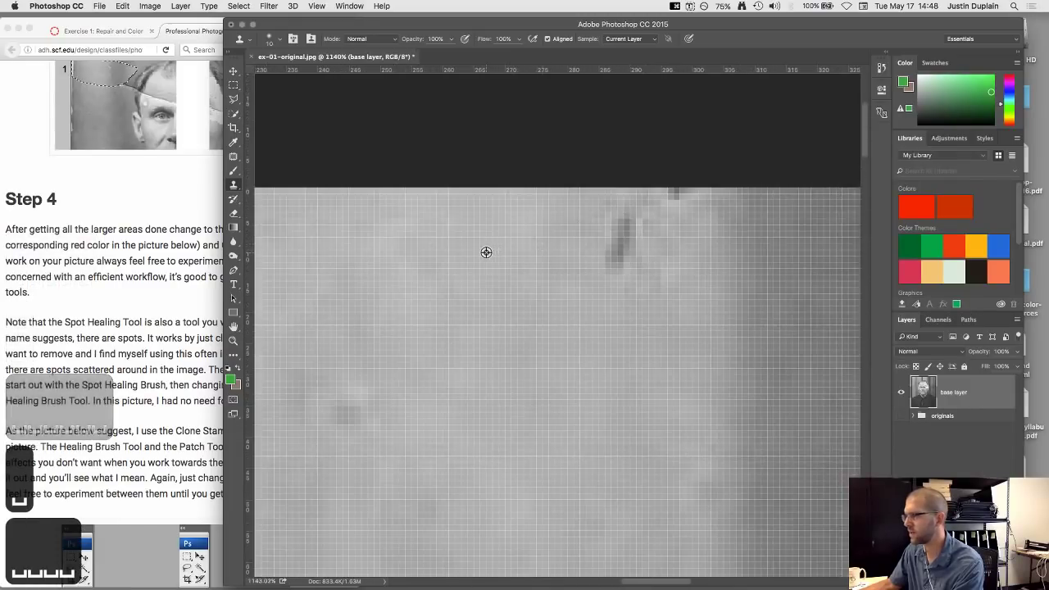
{"action": "mouse_move", "coordinate": [631, 253]}
{"action": "left_mouse_down"}
{"action": "mouse_move", "coordinate": [661, 257]}
{"action": "mouse_move", "coordinate": [669, 213]}
{"action": "left_mouse_up"}
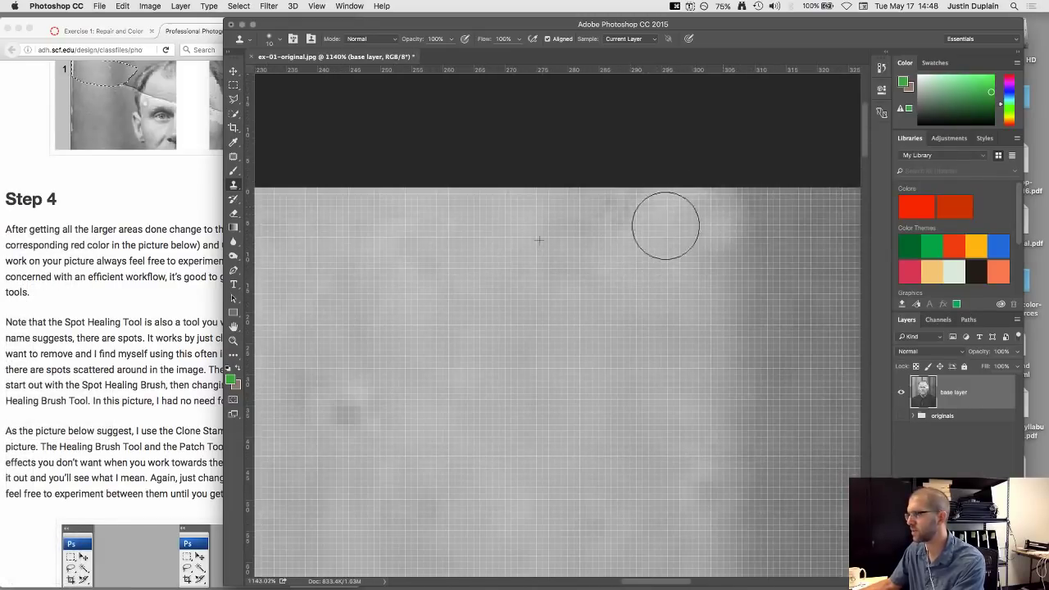
- Examine the curtain background around the head and along the photo's edges for remaining spots and scratches
{"action": "mouse_move", "coordinate": [604, 345]}
{"action": "left_mouse_down"}
{"action": "mouse_move", "coordinate": [653, 133]}
{"action": "mouse_move", "coordinate": [515, 185]}
{"action": "left_mouse_up"}
{"action": "scroll", "coordinate": [515, 185], "scroll_direction": "down", "scroll_amount": 10}
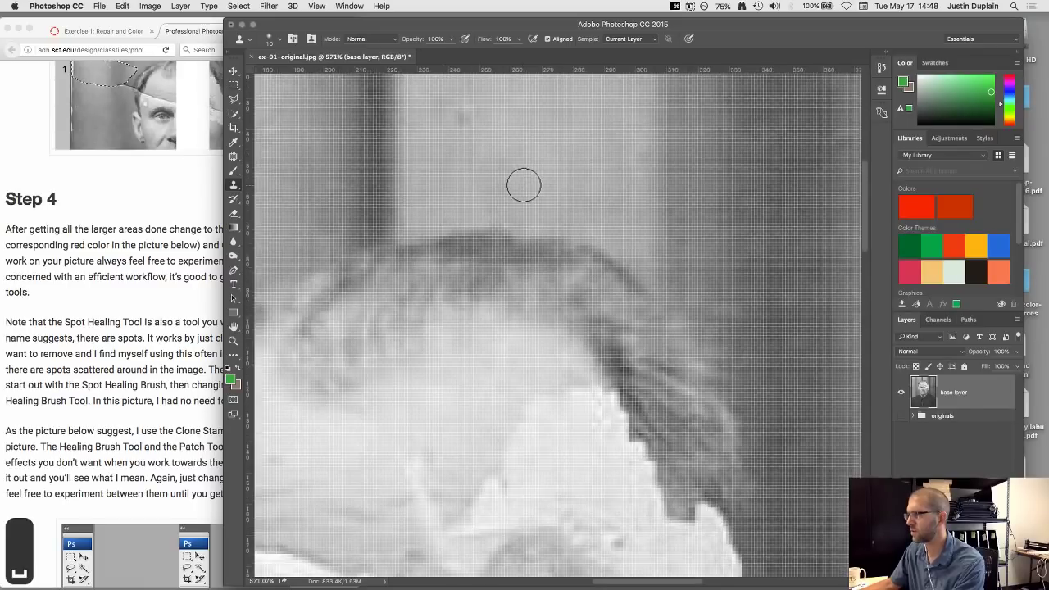
{"action": "scroll", "coordinate": [524, 185], "scroll_direction": "up", "scroll_amount": 15}
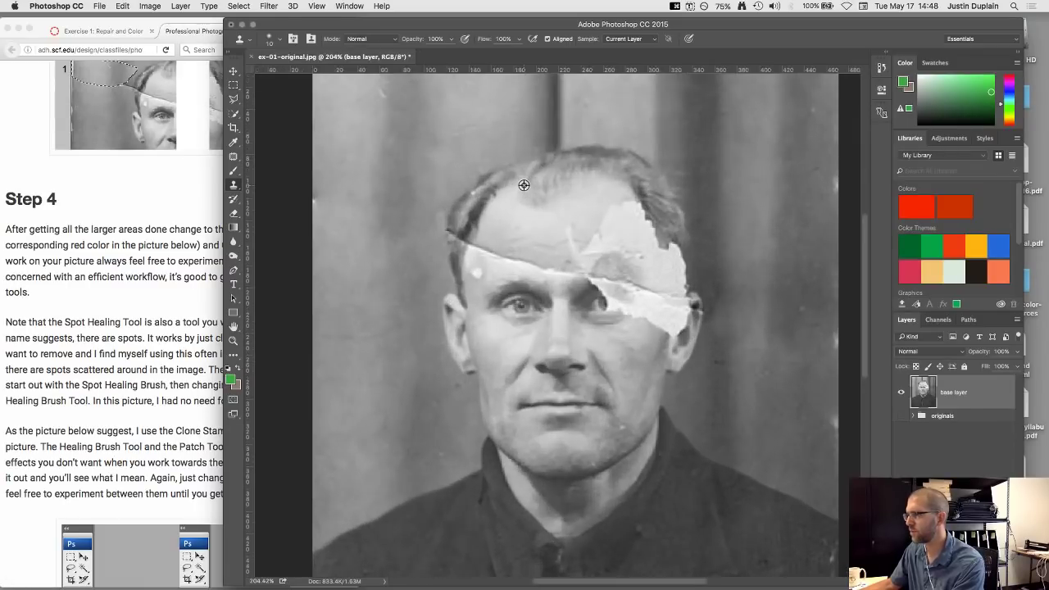
{"action": "scroll", "coordinate": [523, 186], "scroll_direction": "down", "scroll_amount": 1}
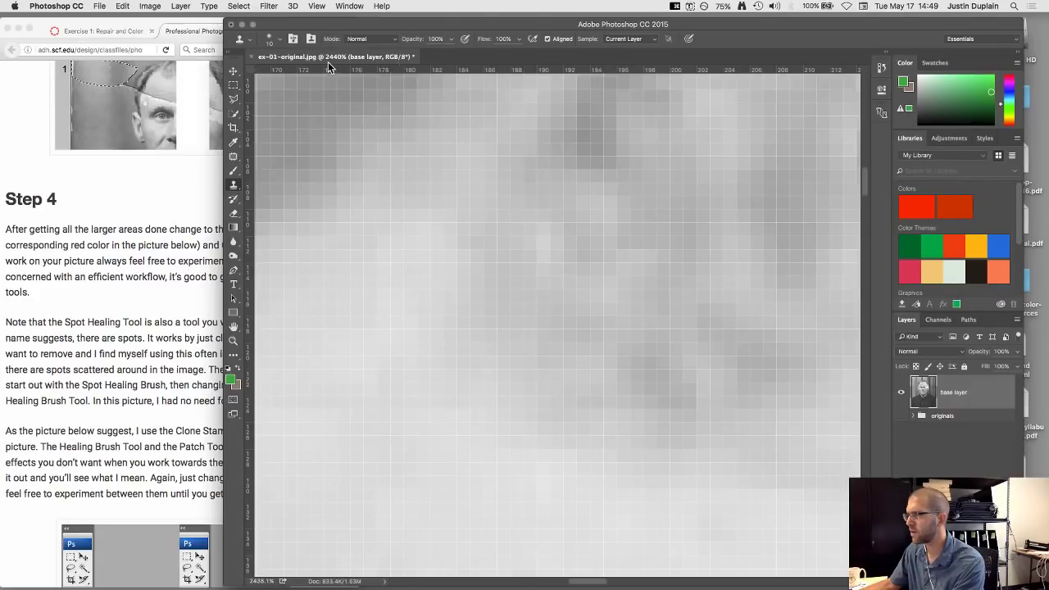
{"action": "scroll", "coordinate": [362, 145], "scroll_direction": "down", "scroll_amount": 4}
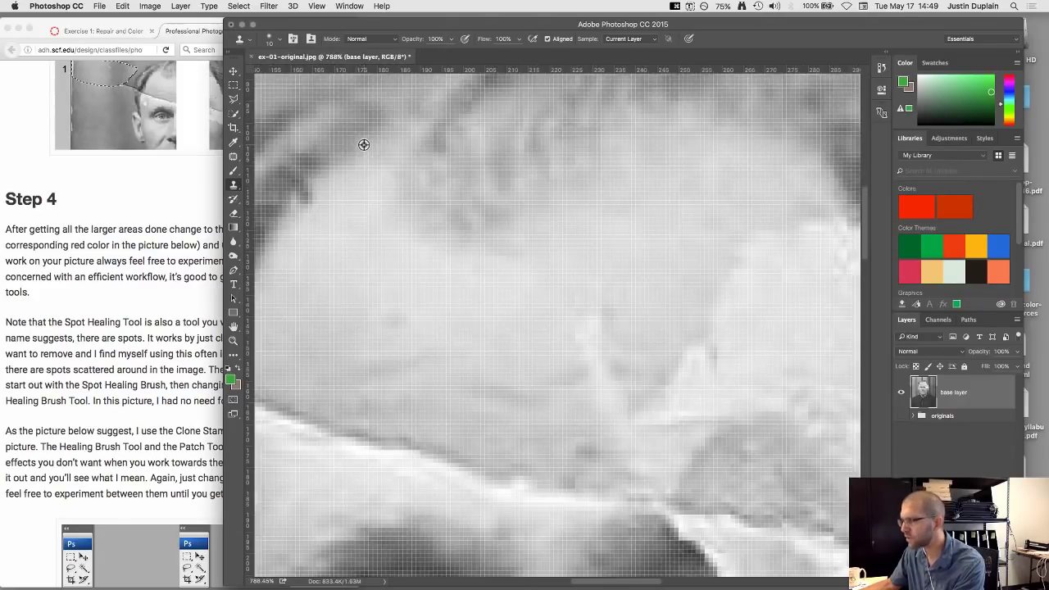
{"action": "scroll", "coordinate": [363, 145], "scroll_direction": "down", "scroll_amount": 7}
{"action": "scroll", "coordinate": [363, 145], "scroll_direction": "up", "scroll_amount": 4}
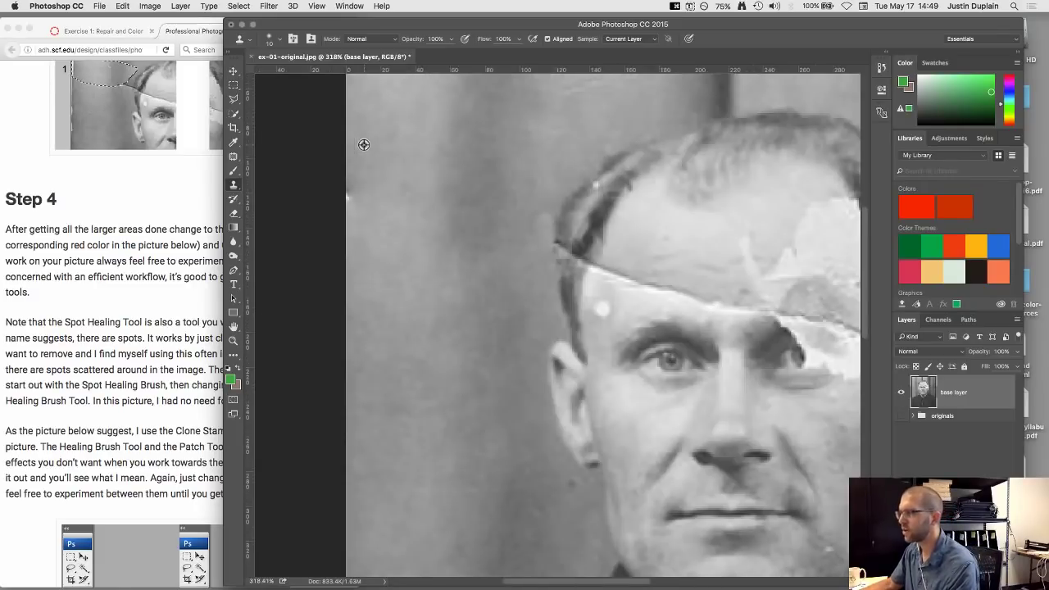
{"action": "scroll", "coordinate": [363, 146], "scroll_direction": "down", "scroll_amount": 1}
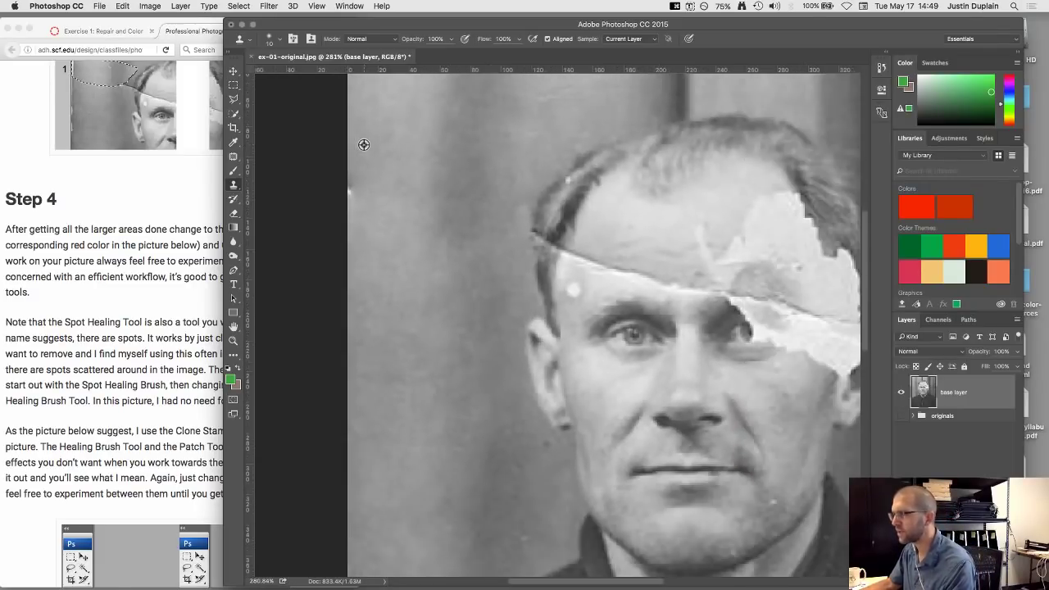
{"action": "left_click_drag", "start_coordinate": [482, 157], "coordinate": [447, 250]}
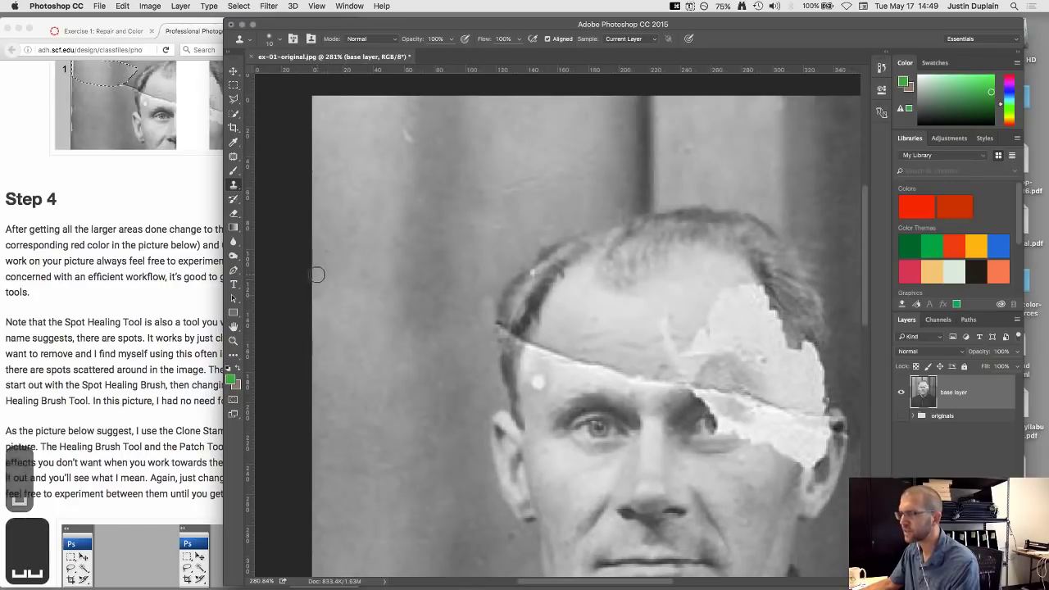
{"action": "left_click_drag", "start_coordinate": [752, 189], "coordinate": [585, 320]}
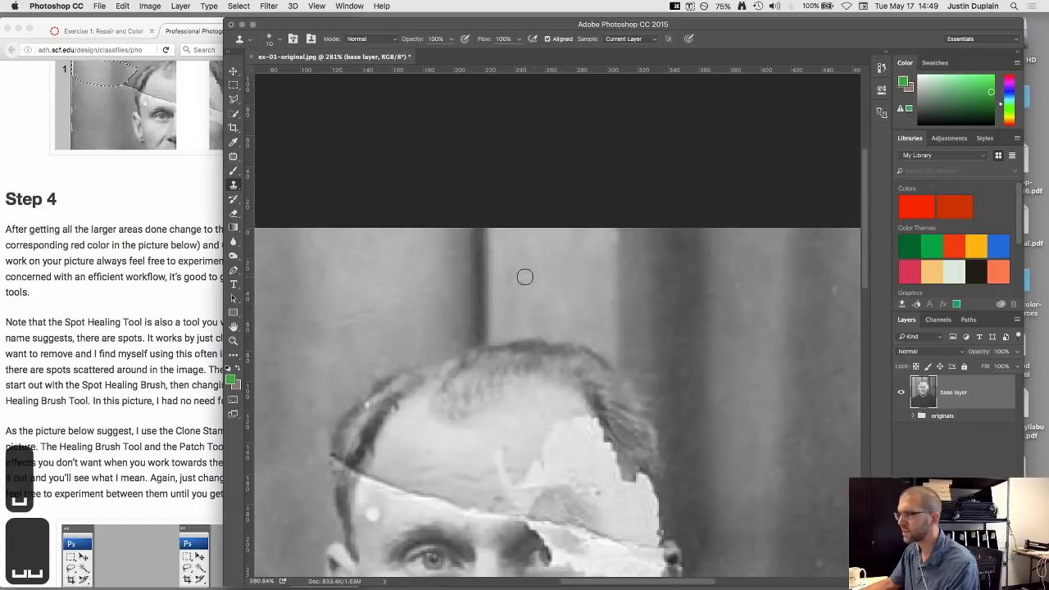
{"action": "scroll", "coordinate": [516, 276], "scroll_direction": "down", "scroll_amount": 4}
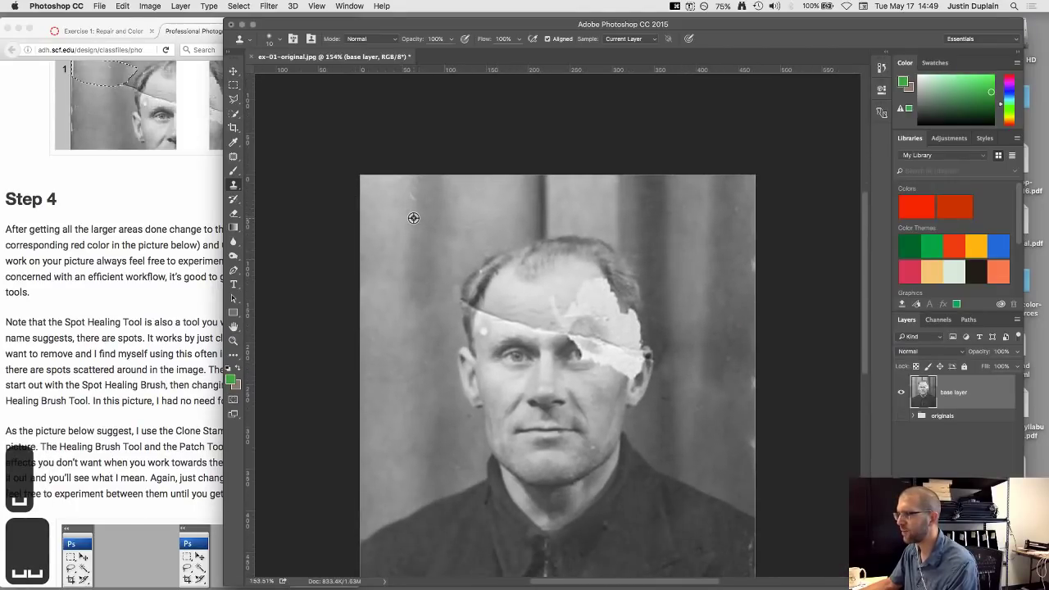
{"action": "scroll", "coordinate": [632, 246], "scroll_direction": "right", "scroll_amount": 3}
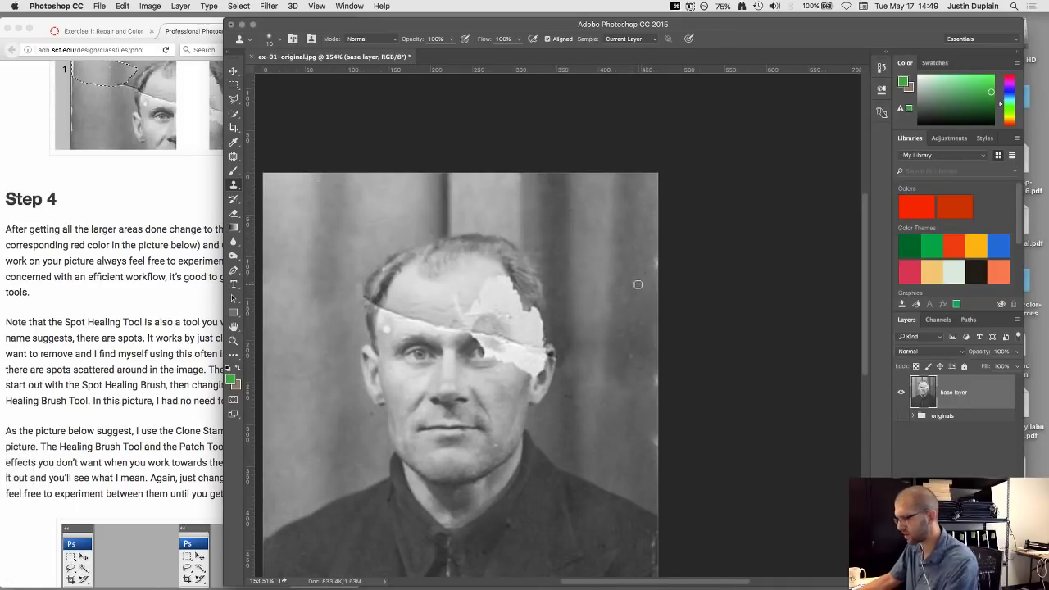
- Enlarge the Clone Stamp brush to 80 px and sample the curtain beside the torn side of the head
{"action": "key", "text": "bracketright"}
{"action": "key", "text": "bracketright"}
{"action": "key", "text": "bracketright"}
{"action": "key", "text": "bracketright"}
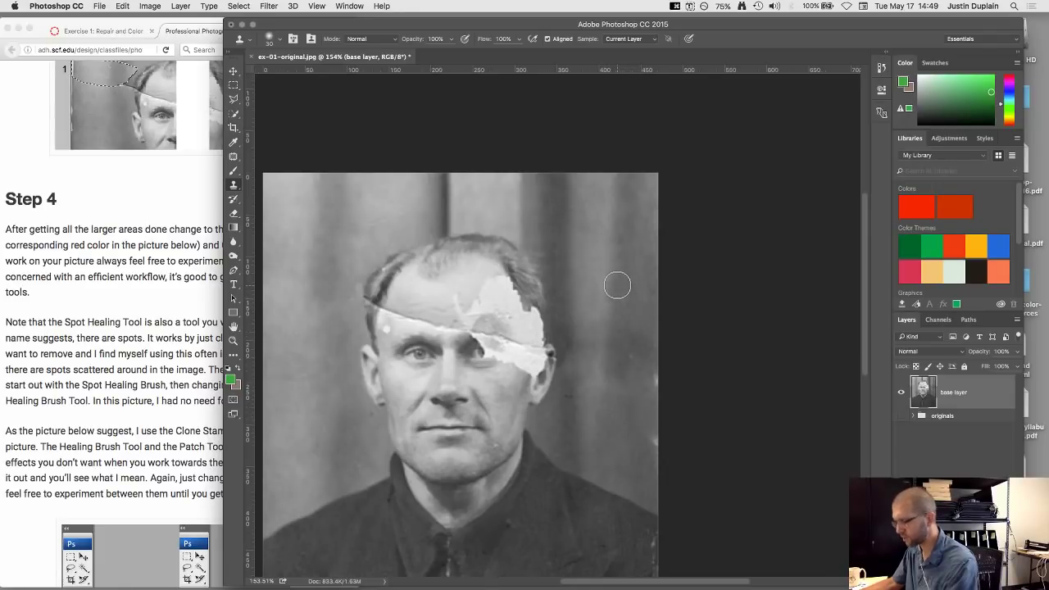
{"action": "key", "text": "bracketright"}
{"action": "key", "text": "bracketright"}
{"action": "key", "text": "bracketright"}
{"action": "key", "text": "bracketright"}
{"action": "key", "text": "bracketright"}
{"action": "key", "text": "bracketright"}
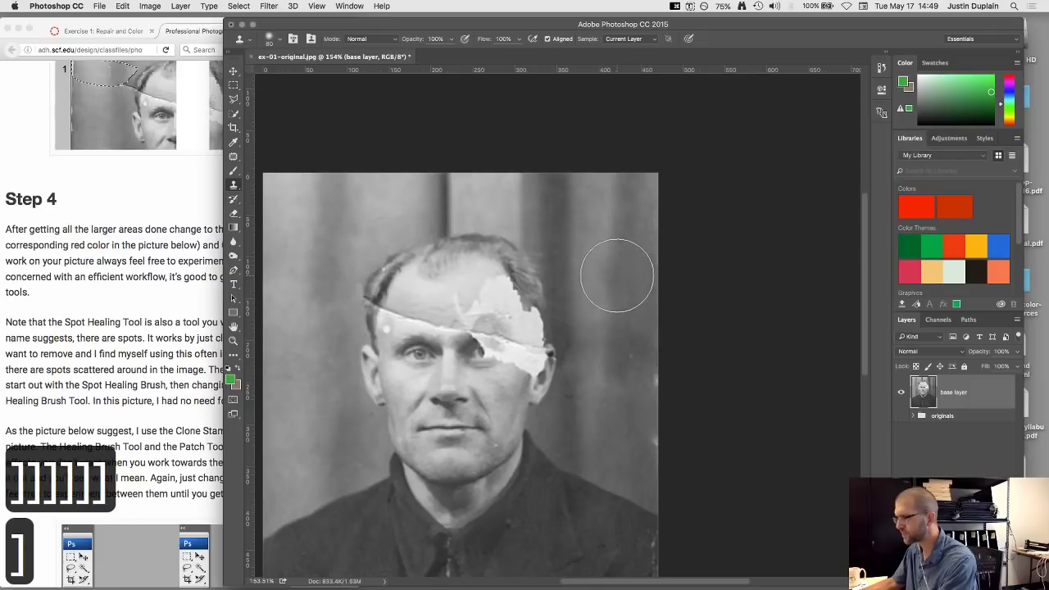
{"action": "left_click", "coordinate": [613, 272], "text": "alt"}
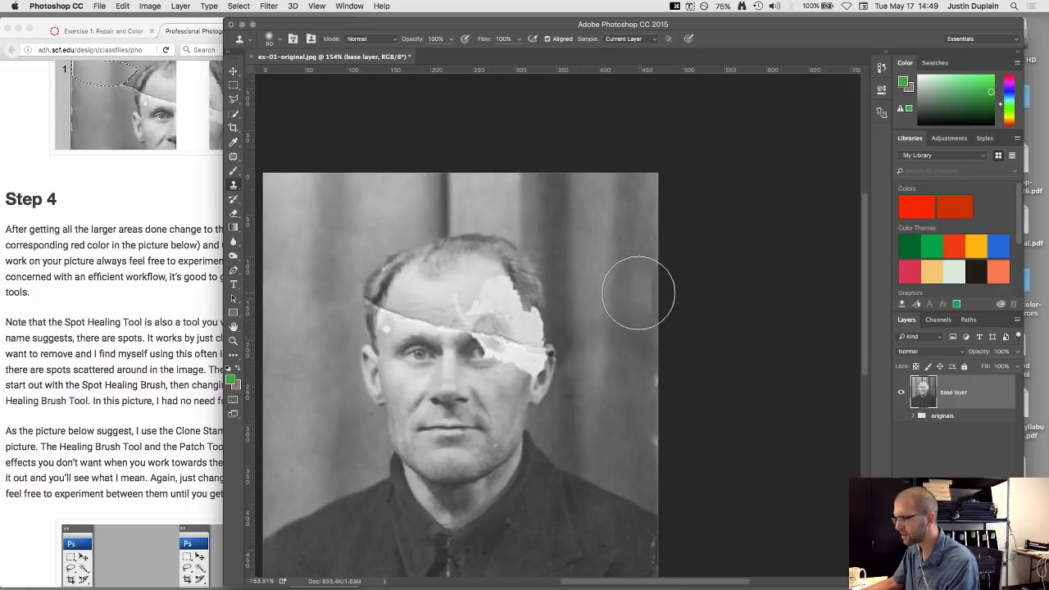
- Reduce the Clone Stamp brush to 45 px and hide the browser window behind the document
{"action": "key", "text": "bracketleft"}
{"action": "key", "text": "bracketleft"}
{"action": "key", "text": "bracketleft"}
{"action": "key", "text": "bracketleft"}
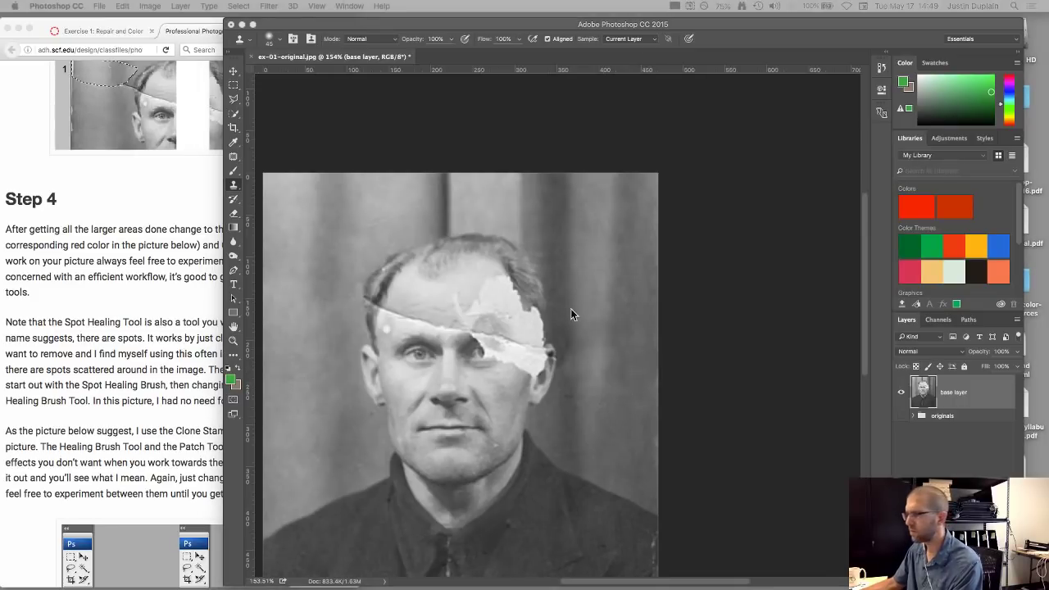
{"action": "key", "text": "super+h"}
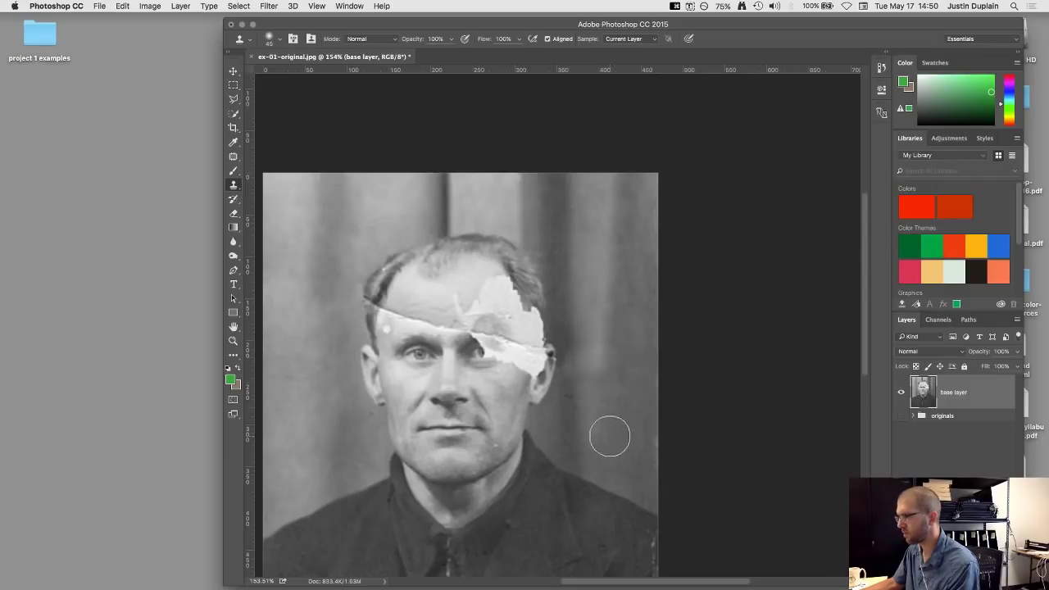
- Set the Clone Stamp brush to 25 px and sample clean curtain beside the jaw on the undamaged side
{"action": "scroll", "coordinate": [609, 434], "scroll_direction": "down", "scroll_amount": 2}
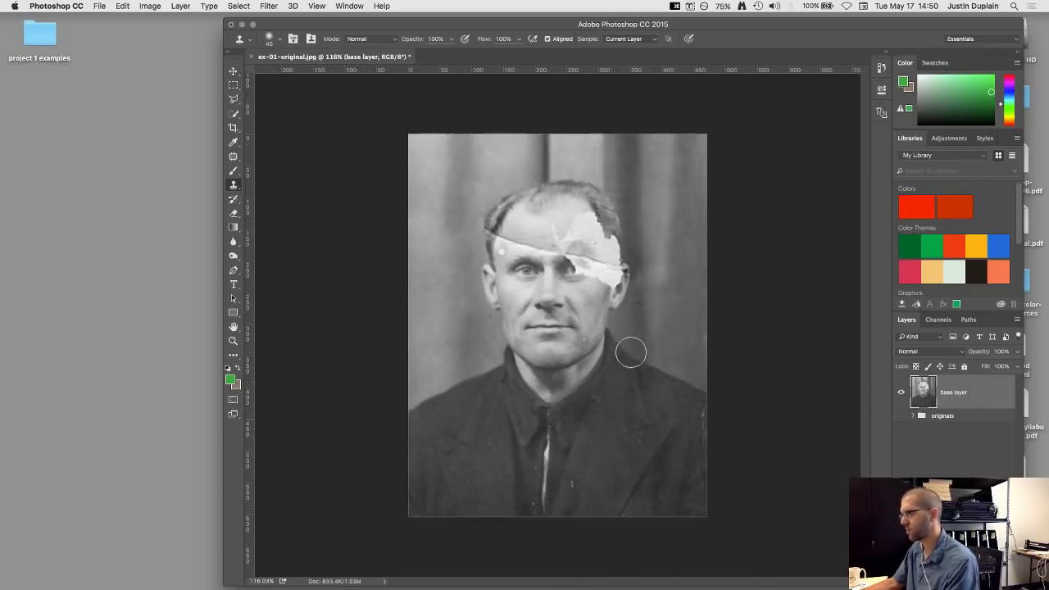
{"action": "scroll", "coordinate": [639, 312], "scroll_direction": "up", "scroll_amount": 2}
{"action": "scroll", "coordinate": [640, 315], "scroll_direction": "up", "scroll_amount": 1}
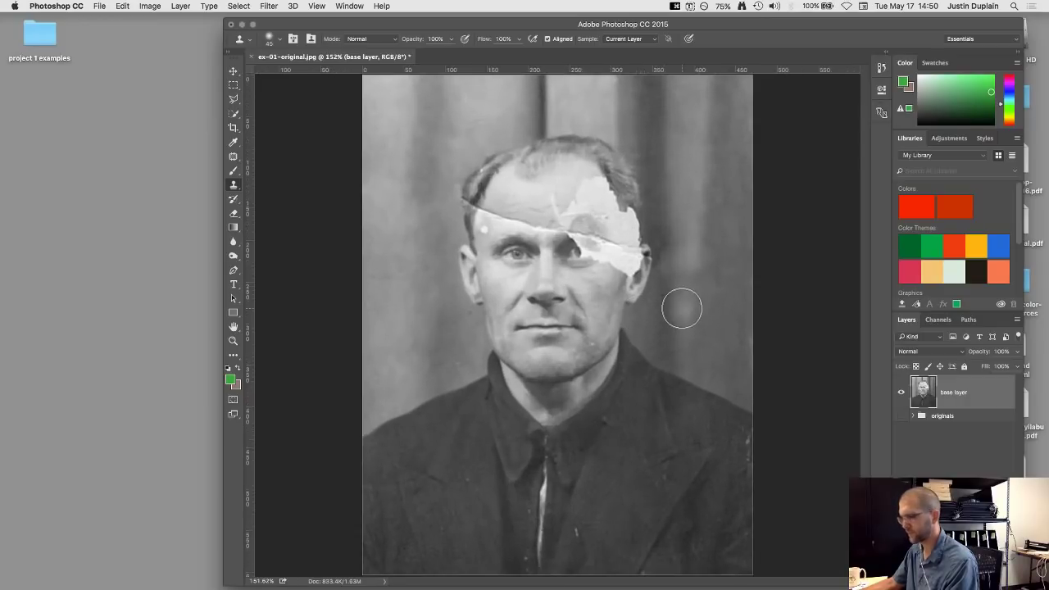
{"action": "key", "text": "bracketleft"}
{"action": "key", "text": "bracketleft"}
{"action": "key", "text": "bracketleft"}
{"action": "key", "text": "bracketleft"}
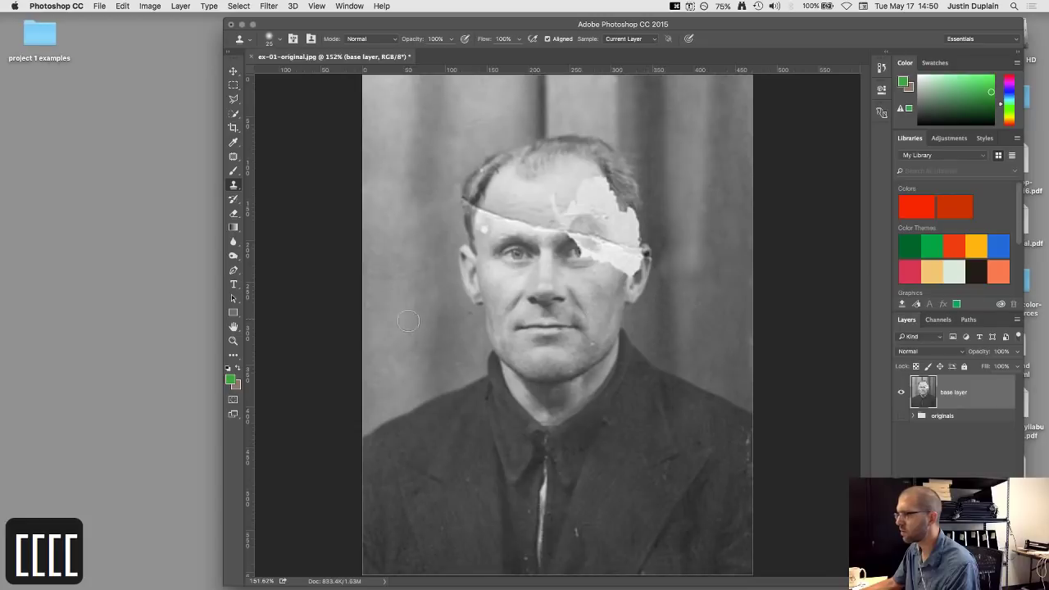
{"action": "left_click", "coordinate": [473, 327], "text": "alt"}
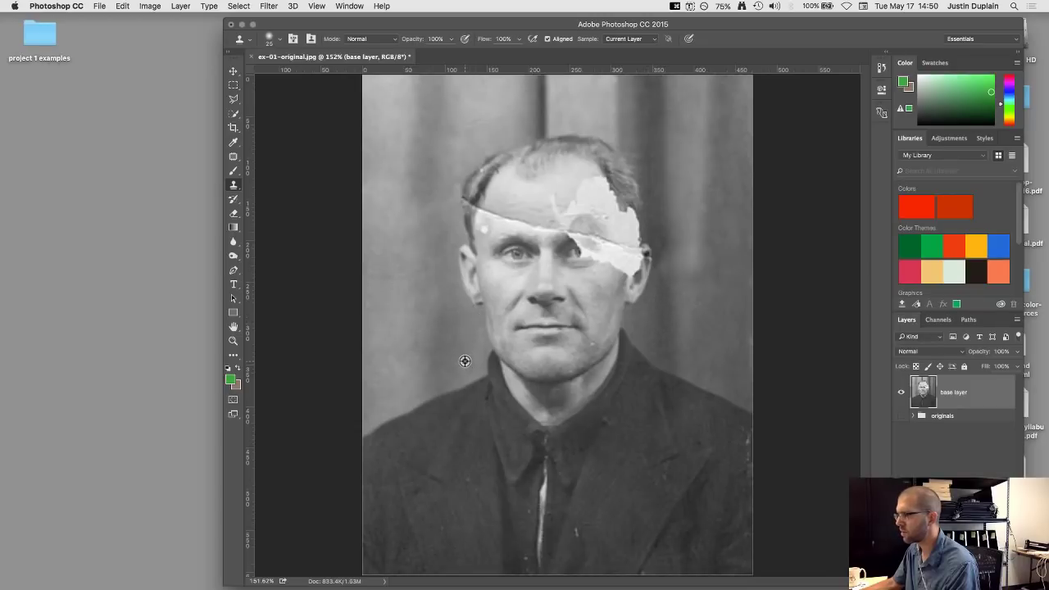
- Set the Clone Stamp brush to 30 px and check the whole portrait's background for remaining blemishes
{"action": "scroll", "coordinate": [464, 360], "scroll_direction": "down", "scroll_amount": 1}
{"action": "scroll", "coordinate": [739, 430], "scroll_direction": "up", "scroll_amount": 1}
{"action": "scroll", "coordinate": [738, 429], "scroll_direction": "down", "scroll_amount": 1}
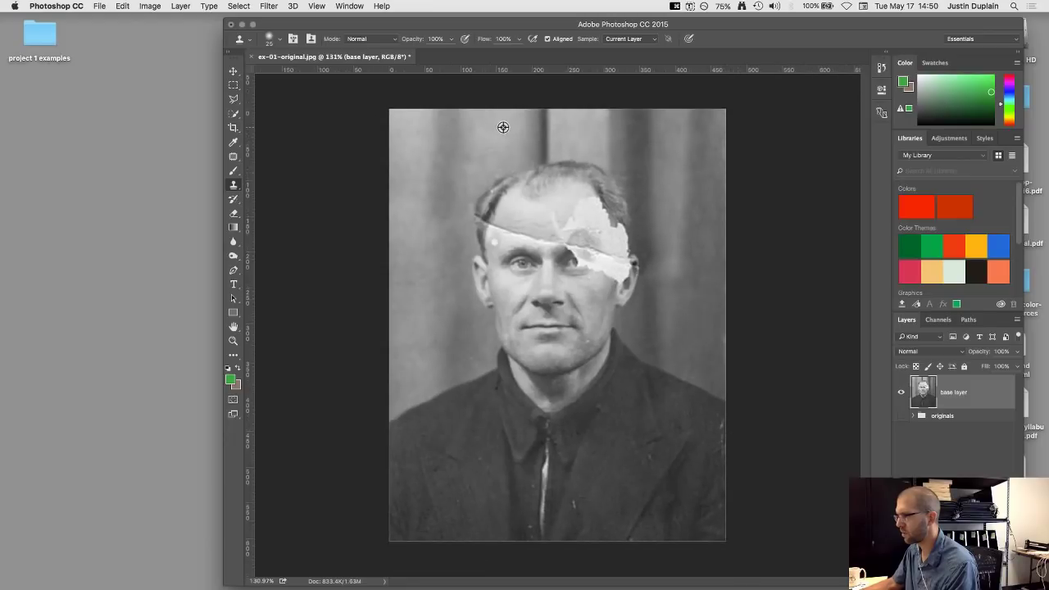
{"action": "scroll", "coordinate": [501, 123], "scroll_direction": "up", "scroll_amount": 1}
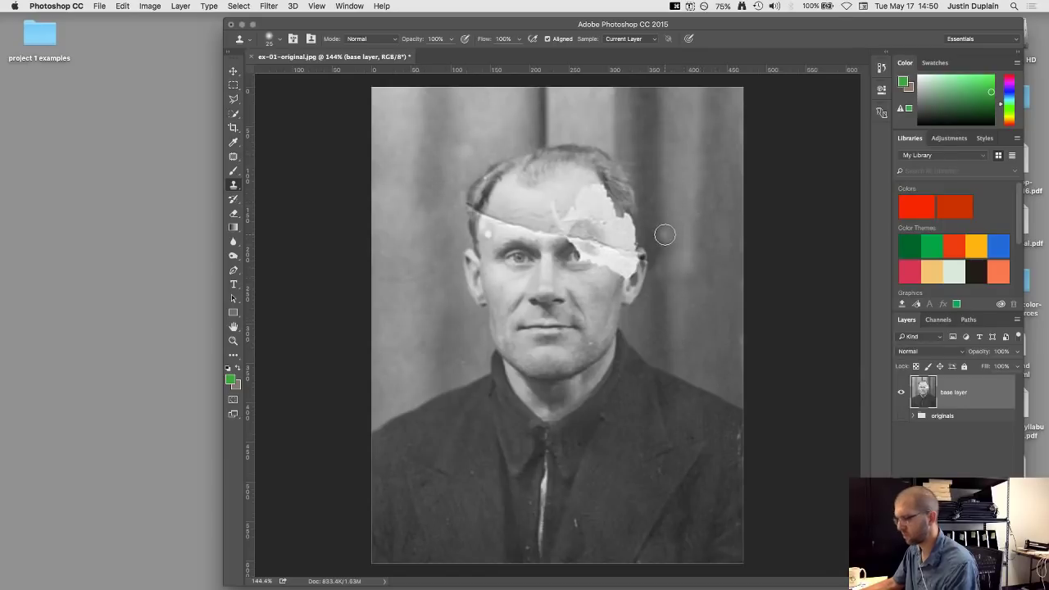
{"action": "key", "text": "bracketright"}
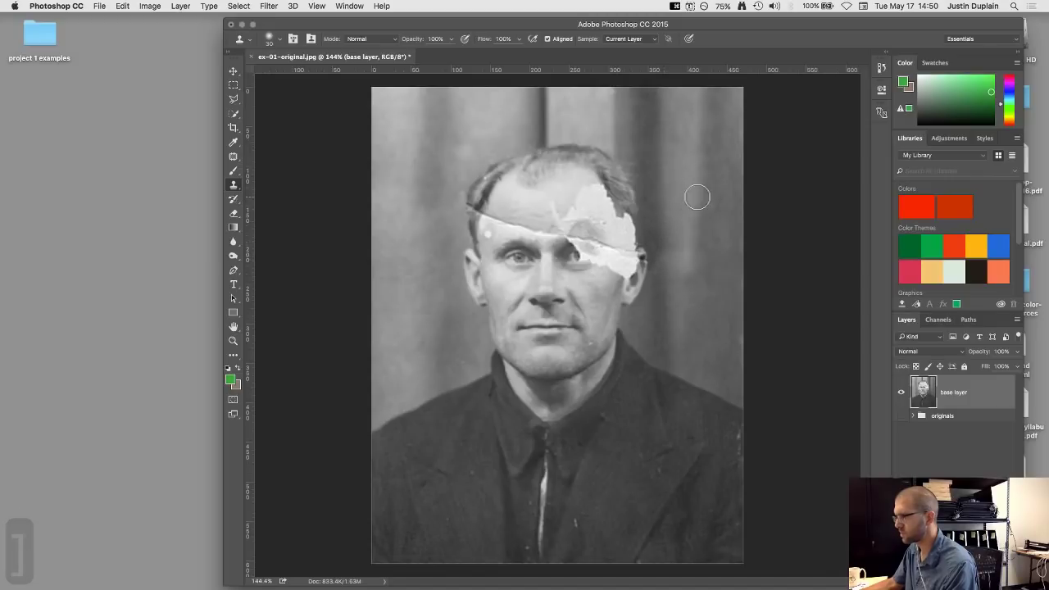
{"action": "scroll", "coordinate": [734, 290], "scroll_direction": "down", "scroll_amount": 1}
{"action": "scroll", "coordinate": [648, 281], "scroll_direction": "down", "scroll_amount": 2}
{"action": "scroll", "coordinate": [642, 276], "scroll_direction": "up", "scroll_amount": 1}
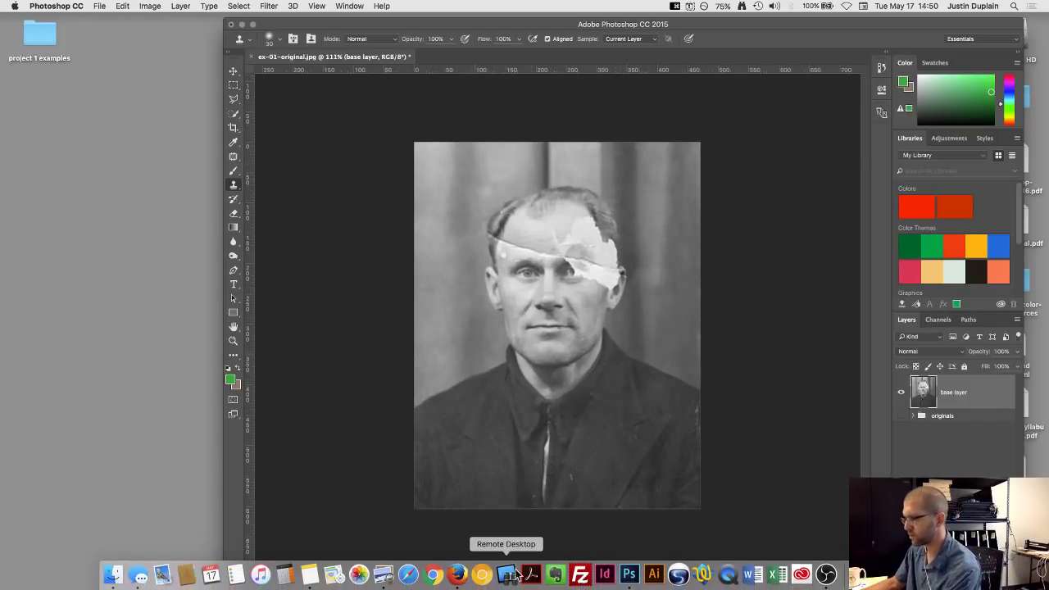
- Switch to Firefox and review Steps 2 to 4 of the restoration tutorial on the Patch, Healing Brush and Clone Stamp tools
{"action": "left_click", "coordinate": [456, 578]}
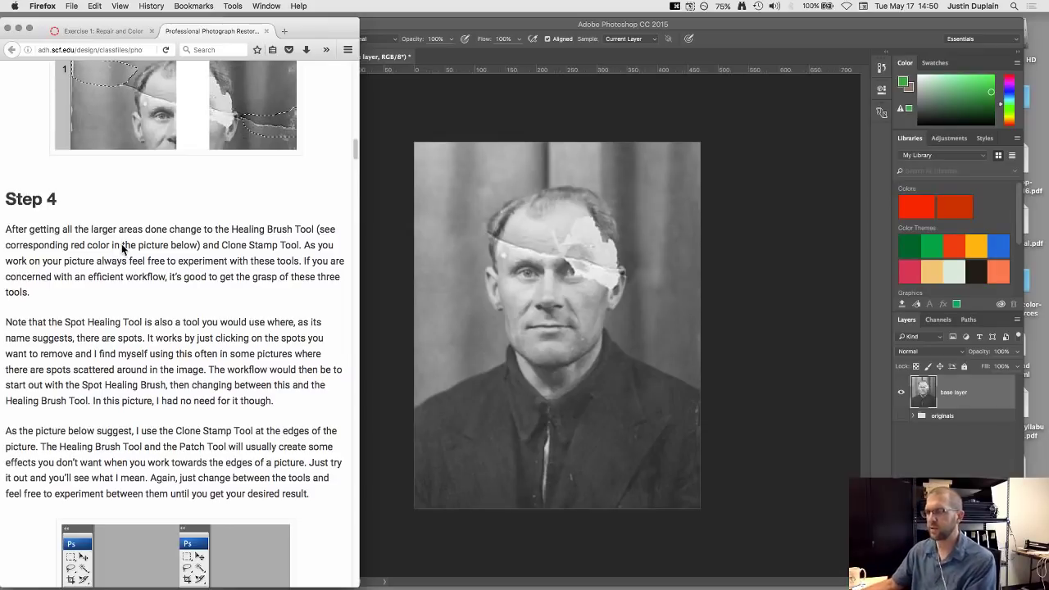
{"action": "scroll", "coordinate": [123, 249], "scroll_direction": "down", "scroll_amount": 4}
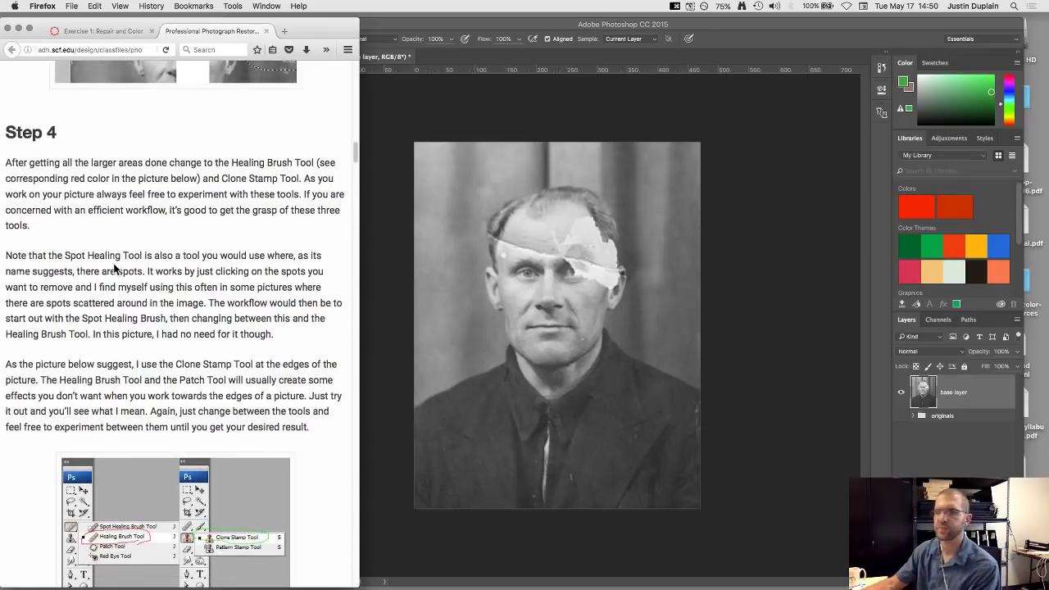
{"action": "scroll", "coordinate": [113, 265], "scroll_direction": "down", "scroll_amount": 2}
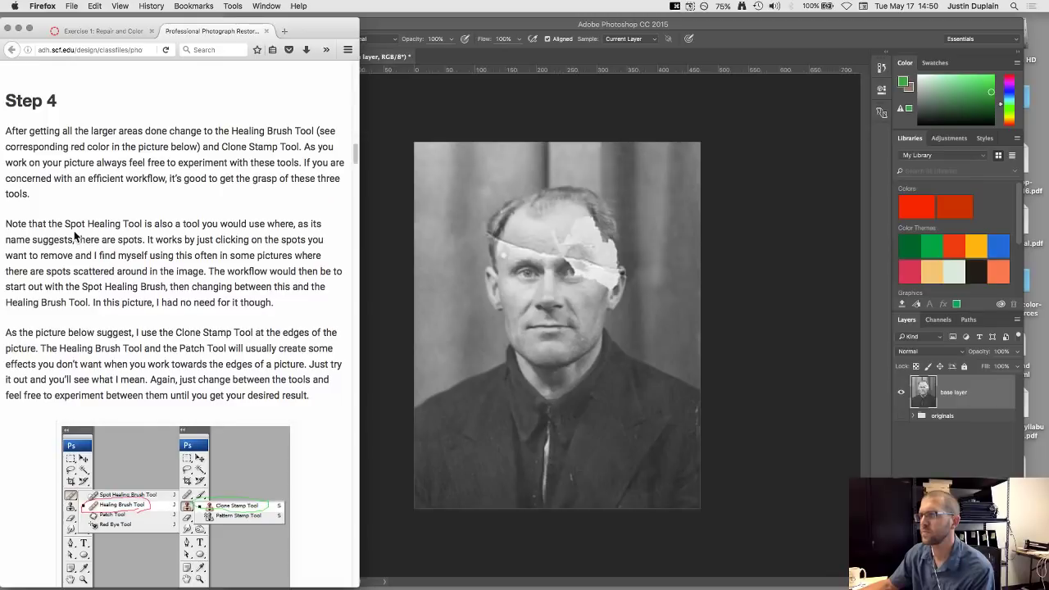
{"action": "scroll", "coordinate": [45, 226], "scroll_direction": "down", "scroll_amount": 2}
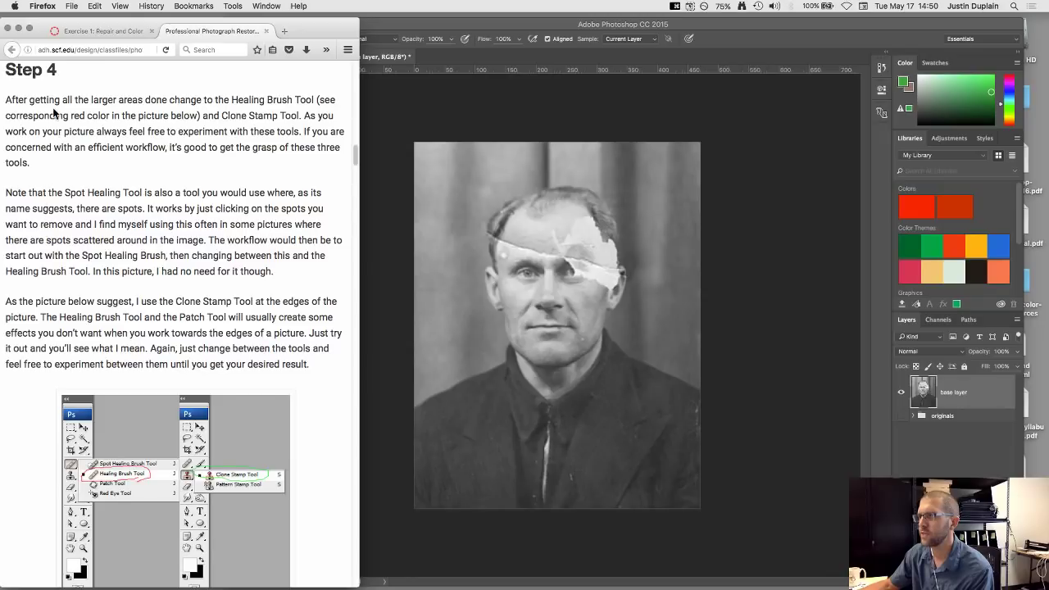
{"action": "scroll", "coordinate": [54, 113], "scroll_direction": "up", "scroll_amount": 10}
{"action": "scroll", "coordinate": [52, 107], "scroll_direction": "down", "scroll_amount": 4}
{"action": "scroll", "coordinate": [52, 107], "scroll_direction": "down", "scroll_amount": 6}
{"action": "scroll", "coordinate": [52, 108], "scroll_direction": "up", "scroll_amount": 5}
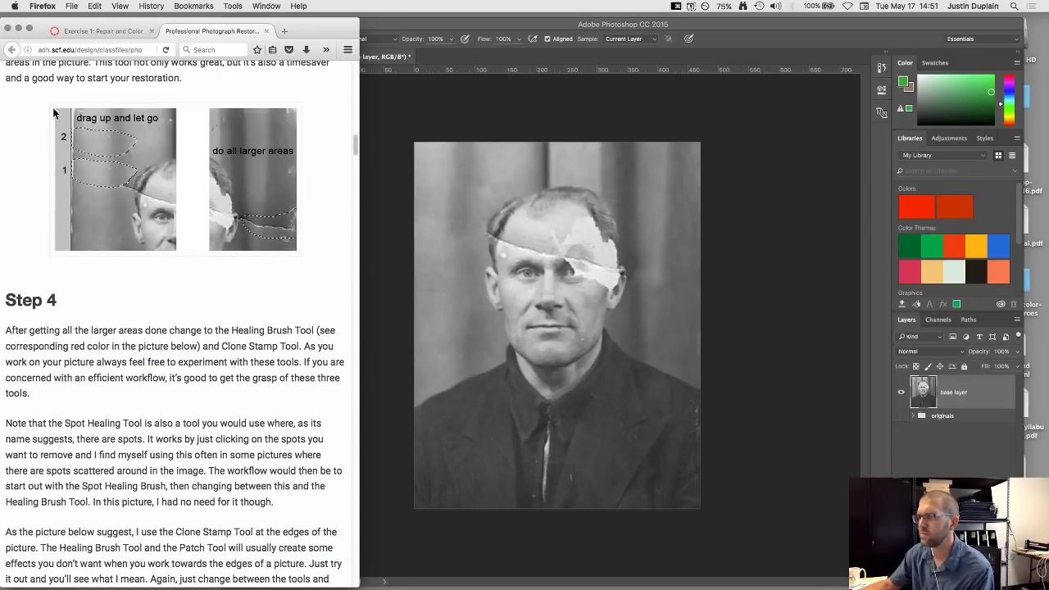
{"action": "scroll", "coordinate": [53, 112], "scroll_direction": "up", "scroll_amount": 4}
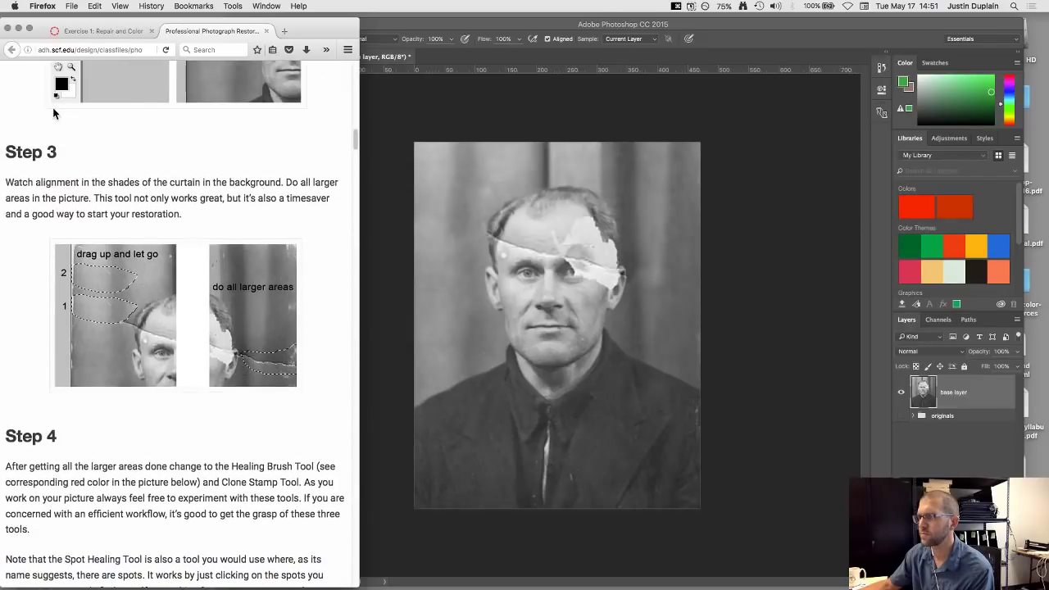
{"action": "scroll", "coordinate": [53, 112], "scroll_direction": "up", "scroll_amount": 5}
{"action": "scroll", "coordinate": [53, 113], "scroll_direction": "up", "scroll_amount": 4}
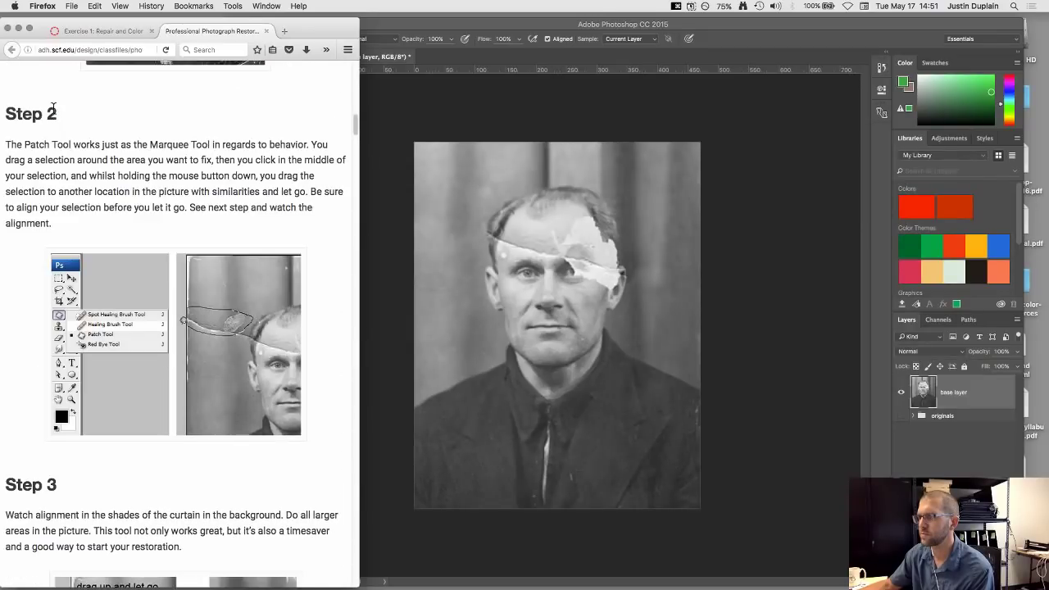
{"action": "scroll", "coordinate": [54, 112], "scroll_direction": "down", "scroll_amount": 8}
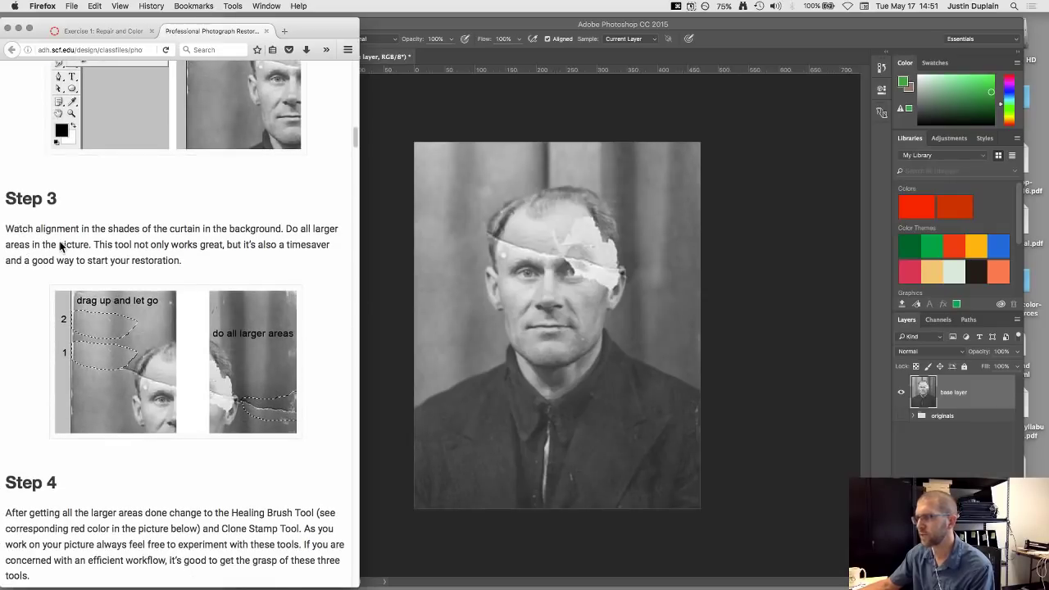
- Review Step 4 of the tutorial on the Healing Brush and Clone Stamp tools, and return to the portrait in Photoshop
{"action": "scroll", "coordinate": [59, 246], "scroll_direction": "down", "scroll_amount": 7}
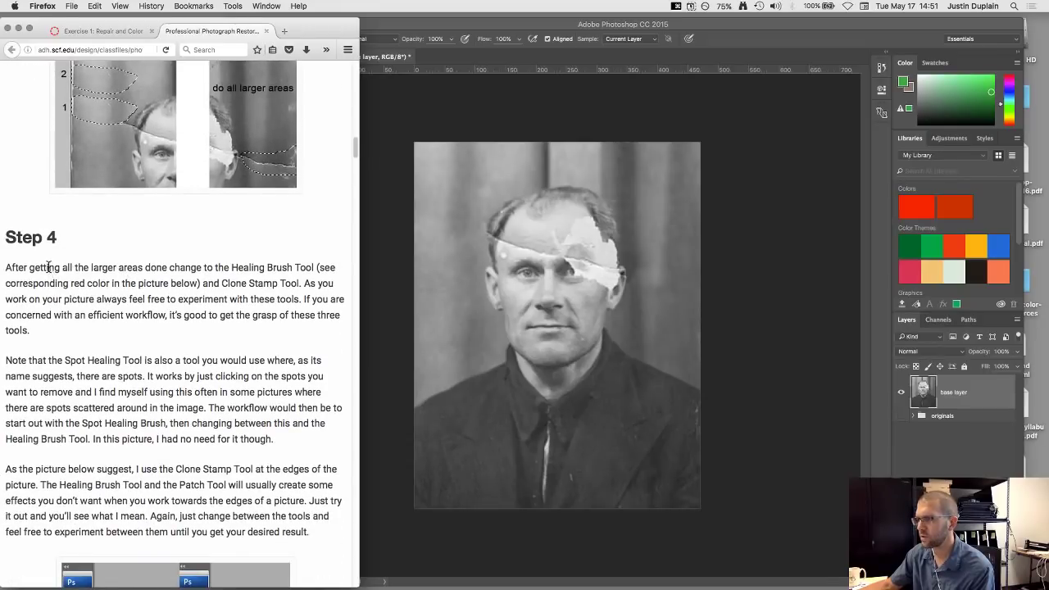
{"action": "left_click_drag", "start_coordinate": [11, 269], "coordinate": [238, 297]}
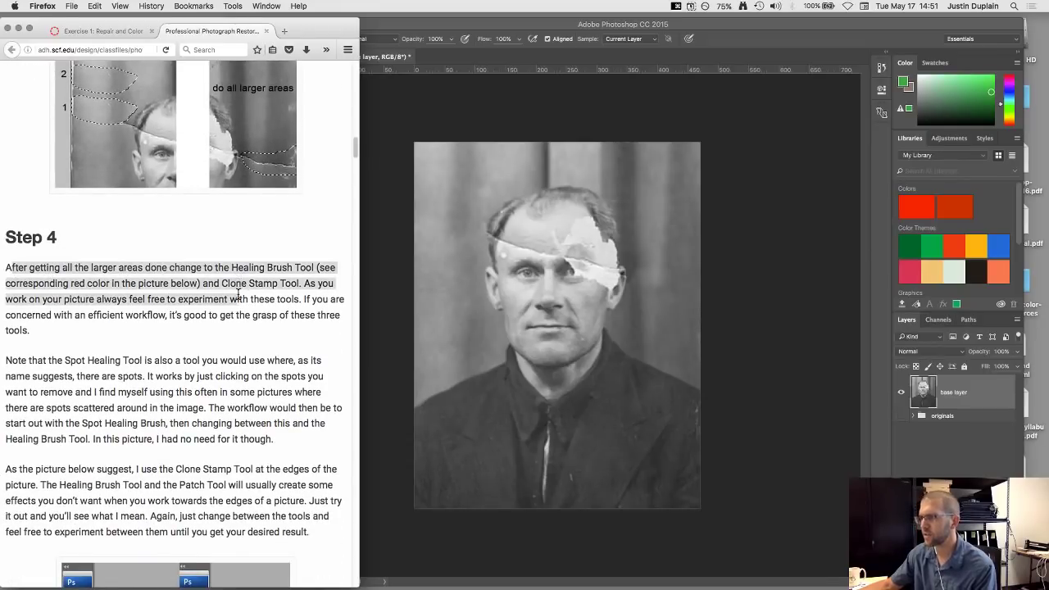
{"action": "left_click", "coordinate": [235, 304]}
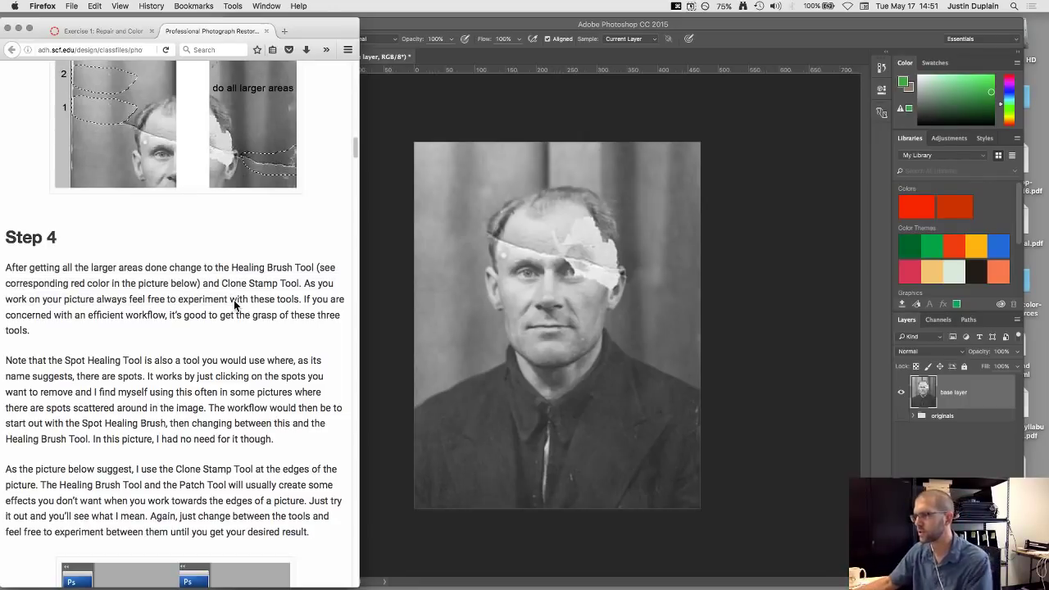
{"action": "key", "text": "super+equal"}
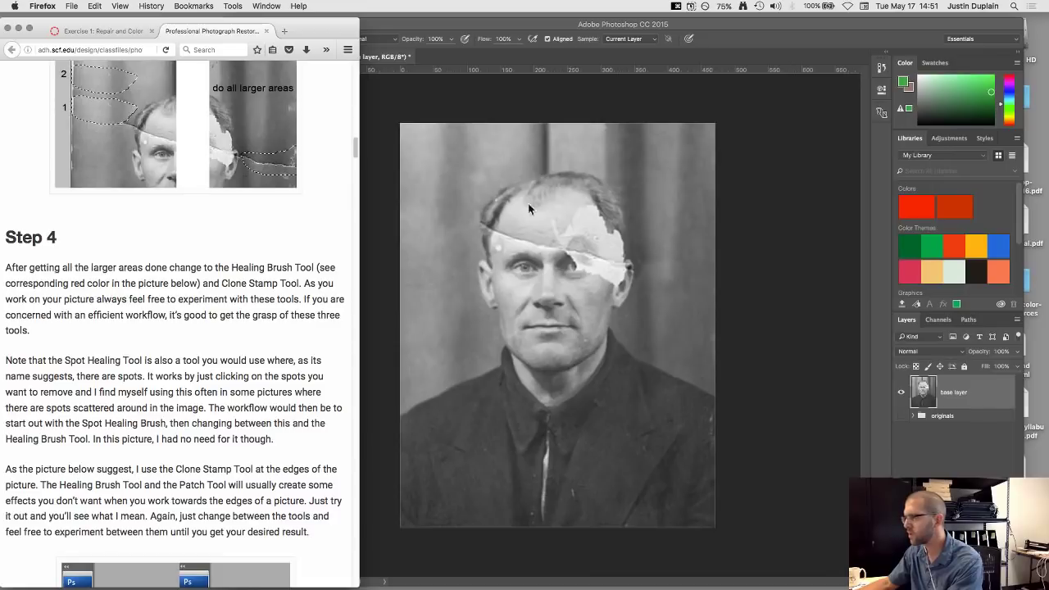
{"action": "left_click", "coordinate": [401, 97]}
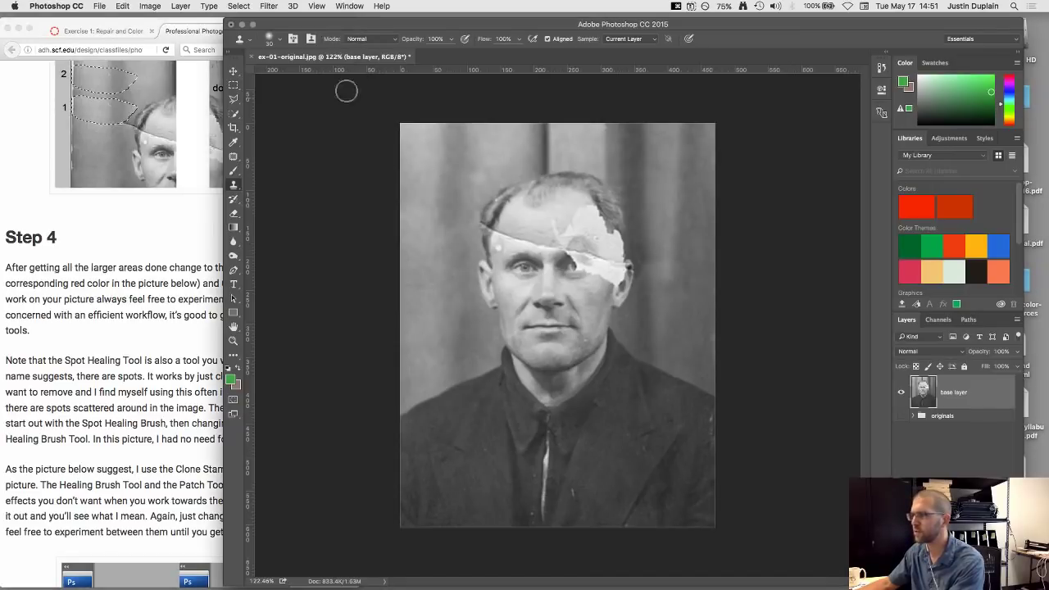
- Activate the Healing Brush Tool for repairing the portrait
{"action": "left_click", "coordinate": [233, 158]}
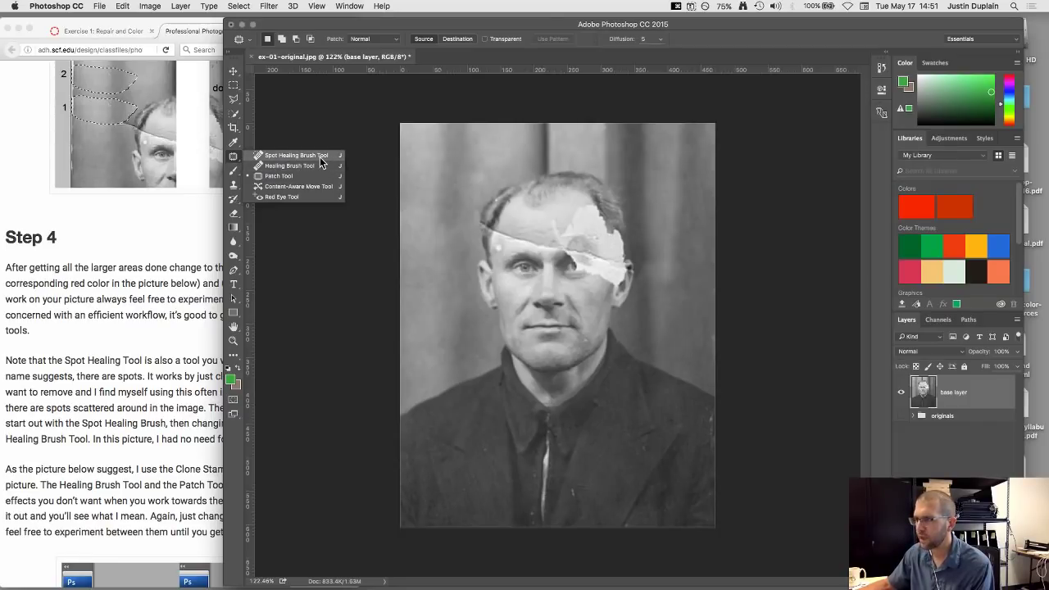
{"action": "left_click", "coordinate": [195, 204]}
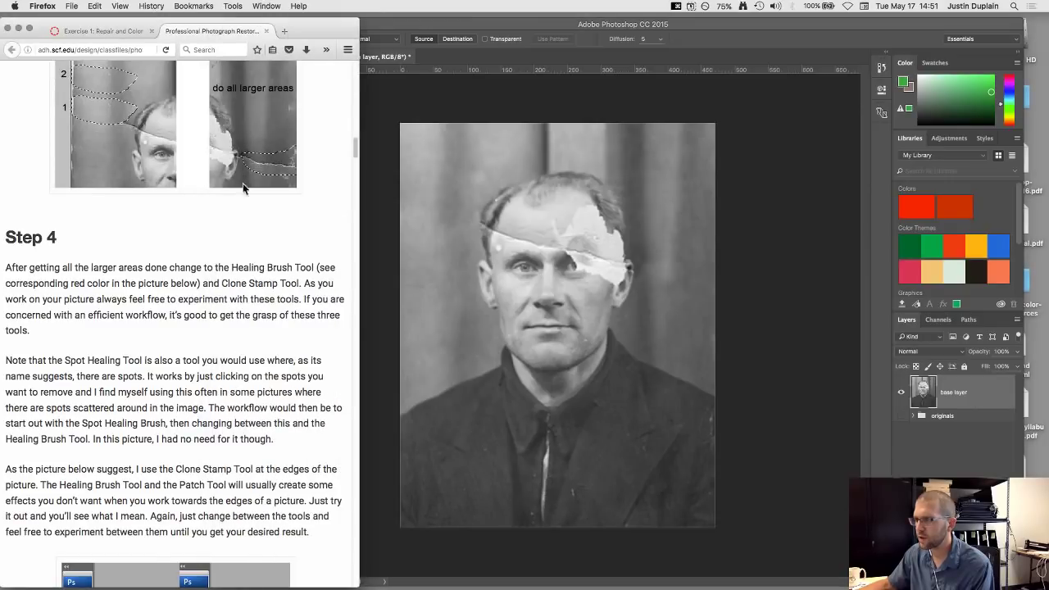
{"action": "left_click", "coordinate": [372, 125]}
{"action": "left_click", "coordinate": [233, 156]}
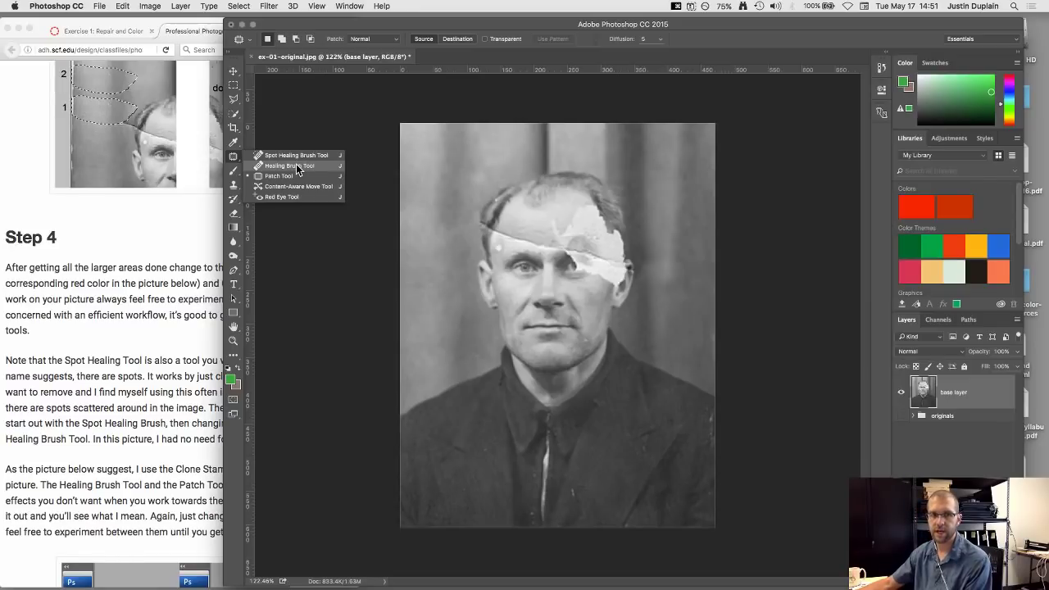
{"action": "left_click", "coordinate": [289, 166]}
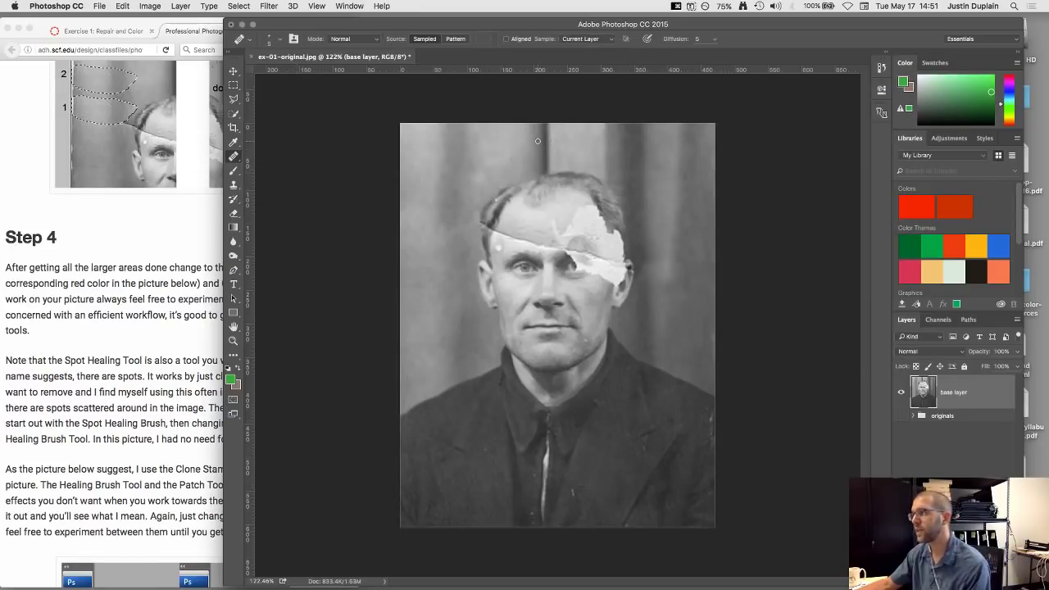
- Set the Healing Brush size to 30 px and check its hardness and spacing settings
{"action": "key", "text": "bracketright"}
{"action": "key", "text": "bracketright"}
{"action": "key", "text": "bracketright"}
{"action": "key", "text": "bracketright"}
{"action": "key", "text": "bracketright"}
{"action": "key", "text": "bracketright"}
{"action": "key", "text": "bracketright"}
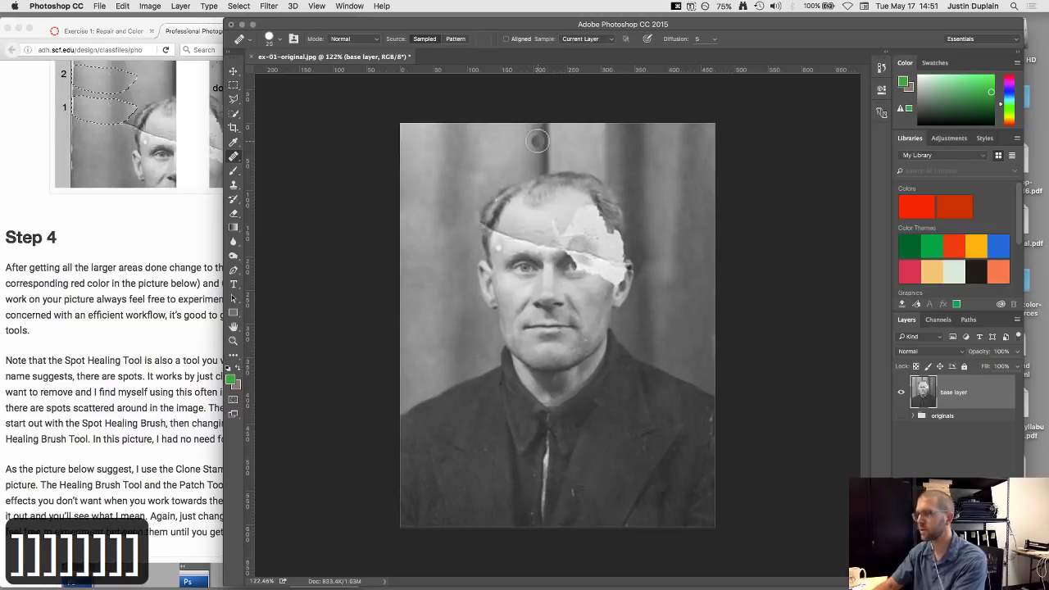
{"action": "key", "text": "bracketright"}
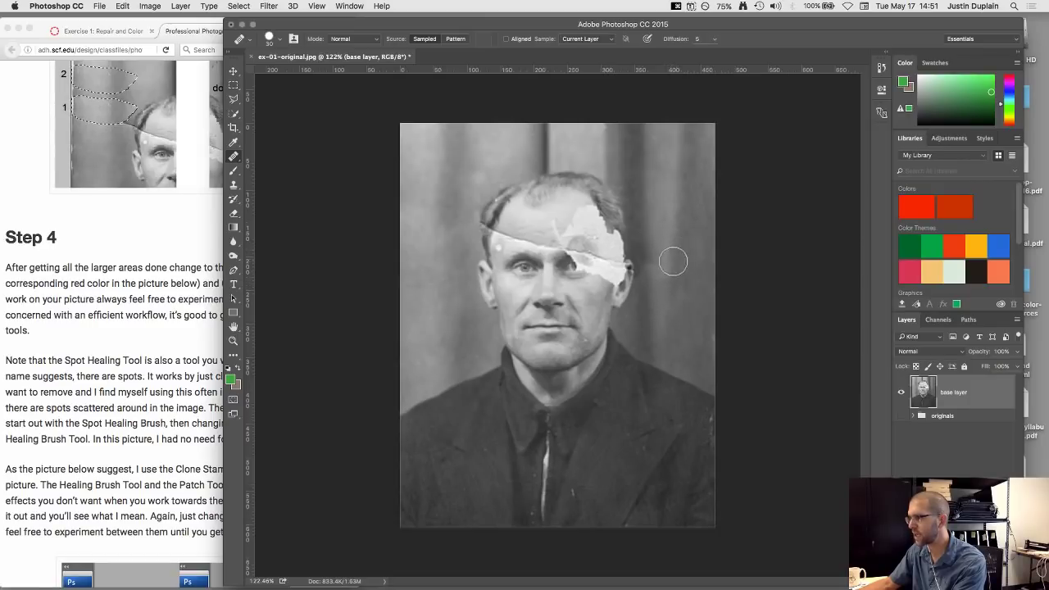
{"action": "left_click", "coordinate": [280, 39]}
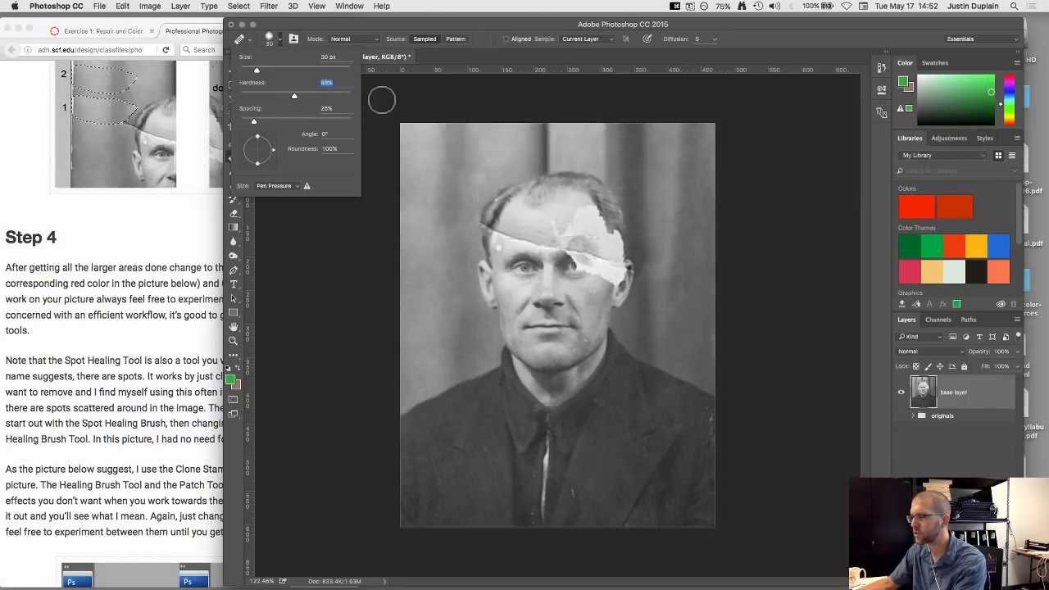
{"action": "left_click", "coordinate": [549, 27]}
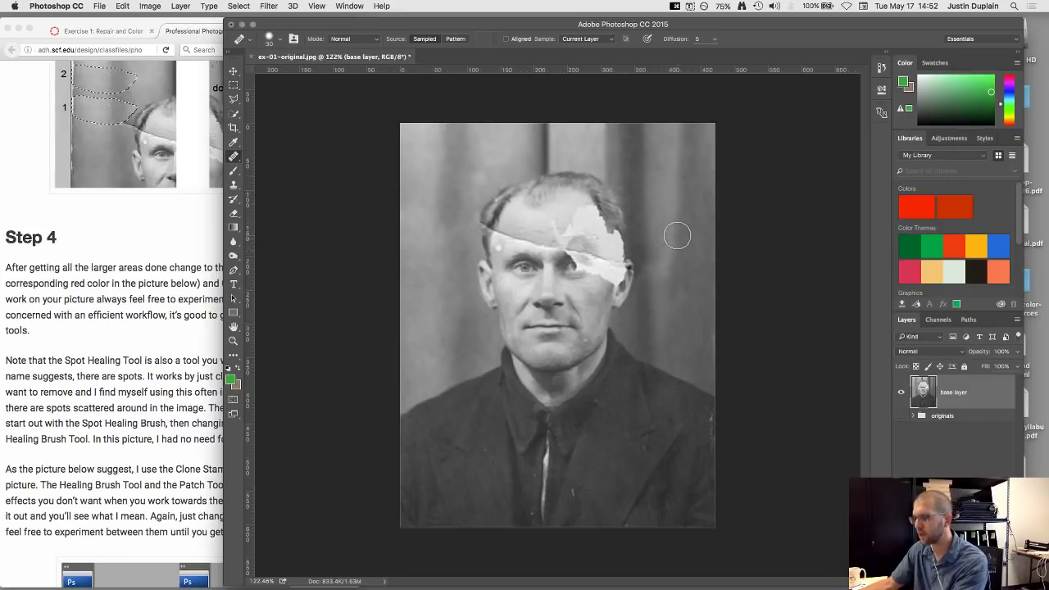
- Try the Healing Brush by sampling the undamaged eye and painting it elsewhere on the portrait, and undo the test
{"action": "scroll", "coordinate": [679, 231], "scroll_direction": "up", "scroll_amount": 1}
{"action": "scroll", "coordinate": [679, 231], "scroll_direction": "up", "scroll_amount": 4}
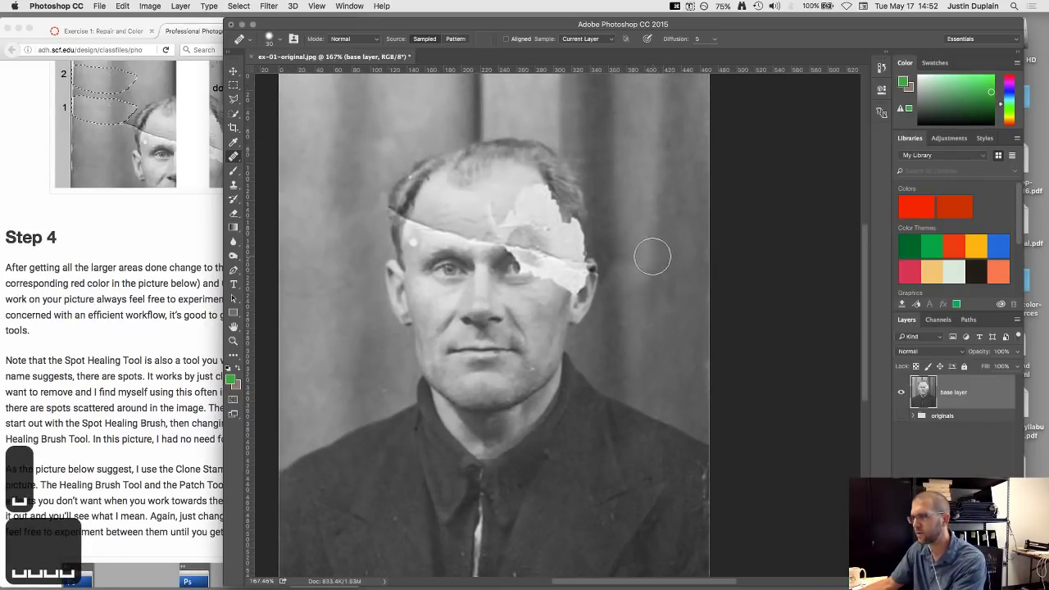
{"action": "left_click", "coordinate": [449, 268], "text": "alt"}
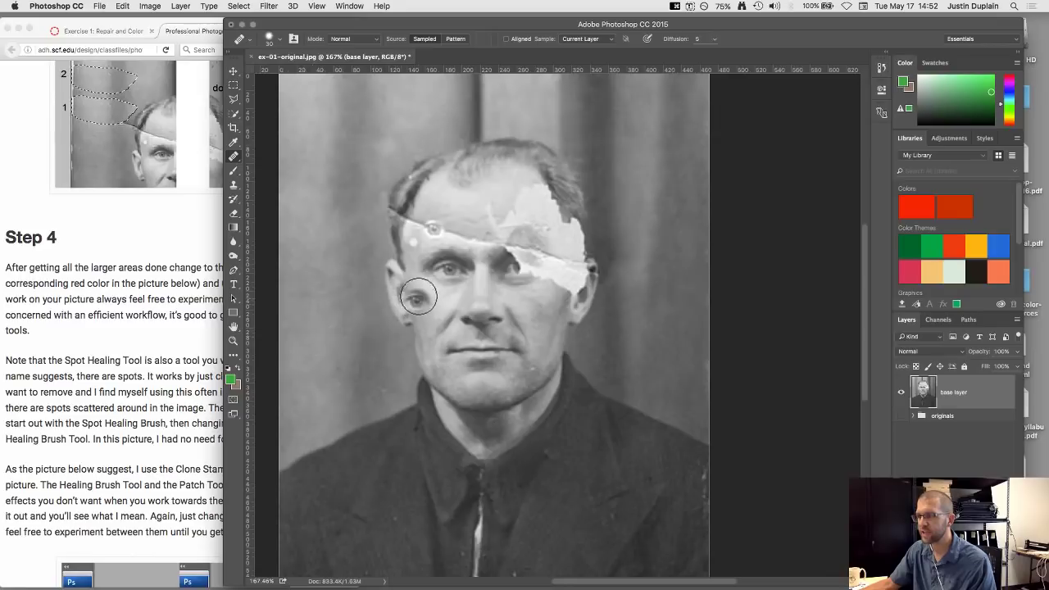
{"action": "key", "text": "super+z"}
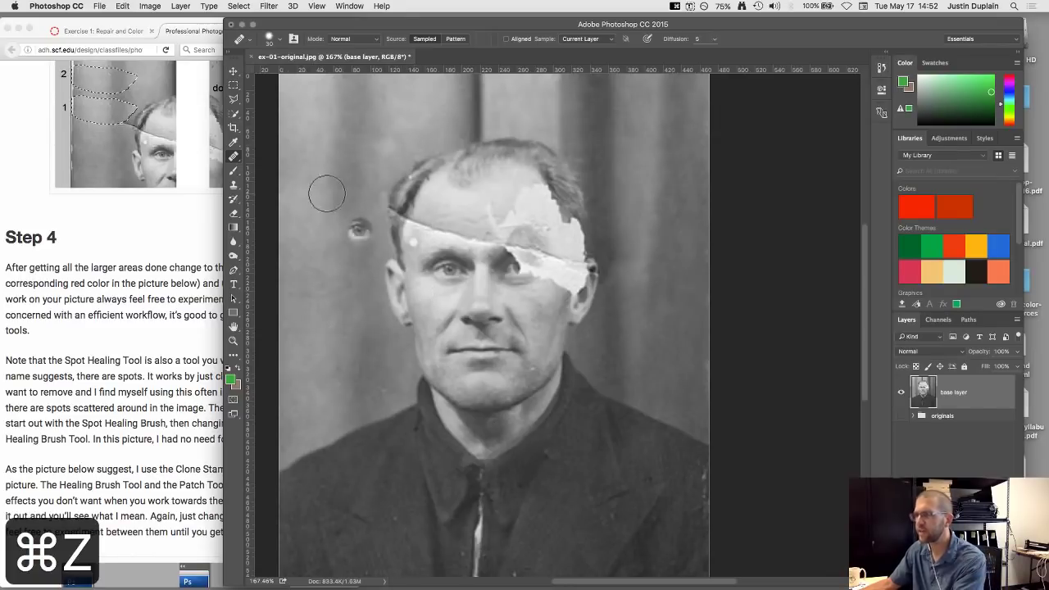
- Try the Clone Stamp by copying the undamaged eye onto the forehead above it, and undo the test strokes
{"action": "left_click", "coordinate": [233, 186]}
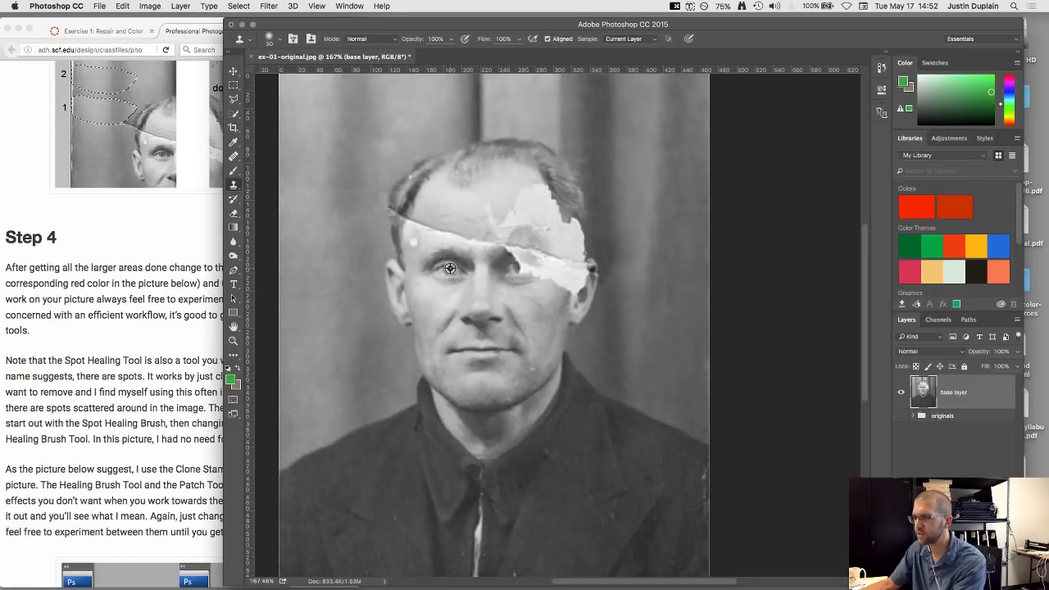
{"action": "left_click", "coordinate": [429, 224]}
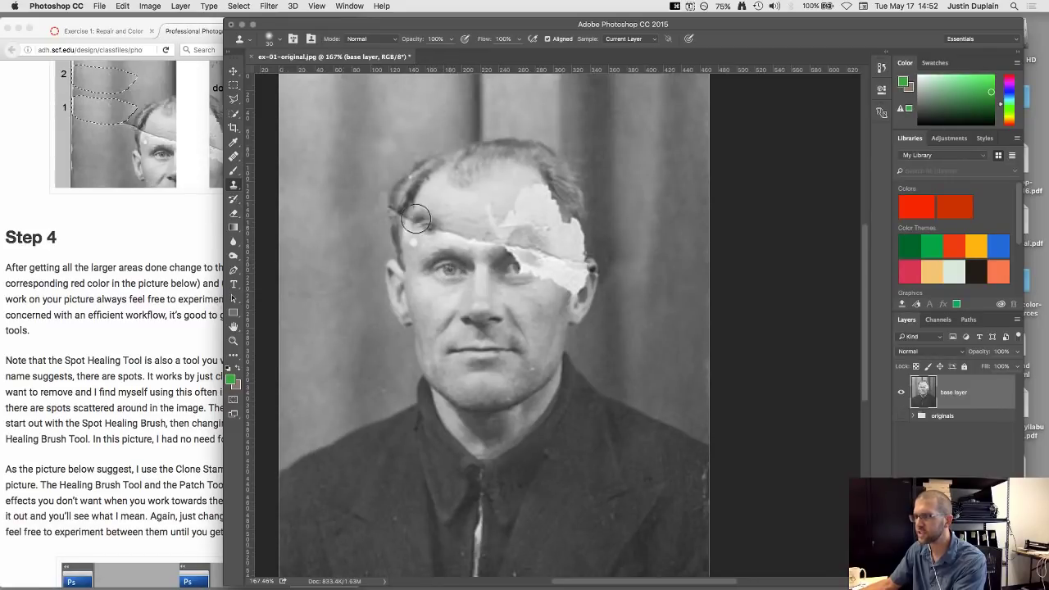
{"action": "left_click", "coordinate": [429, 228]}
{"action": "left_click", "coordinate": [430, 228]}
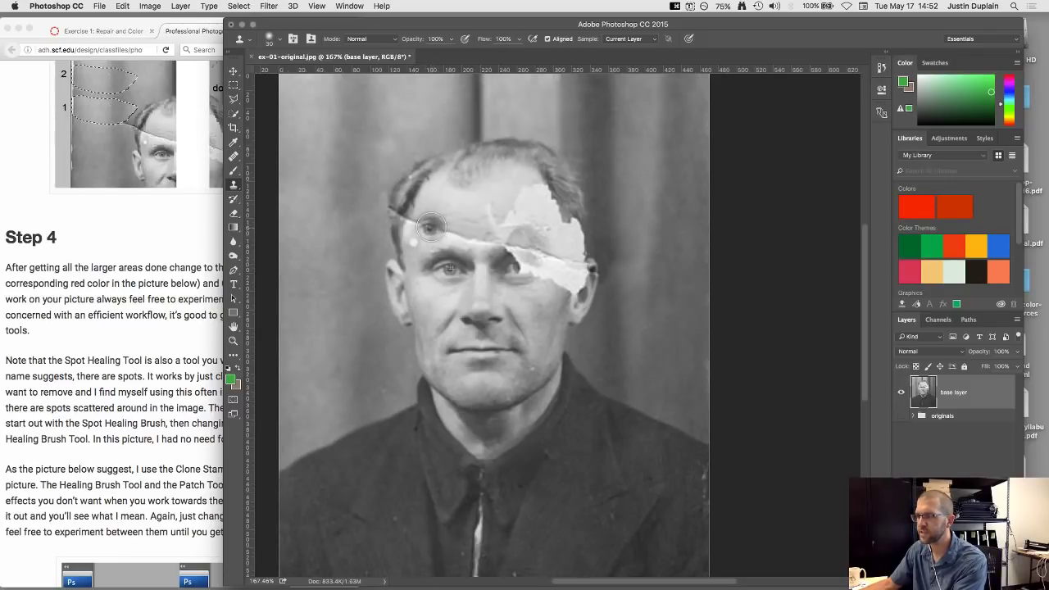
{"action": "left_click", "coordinate": [429, 228]}
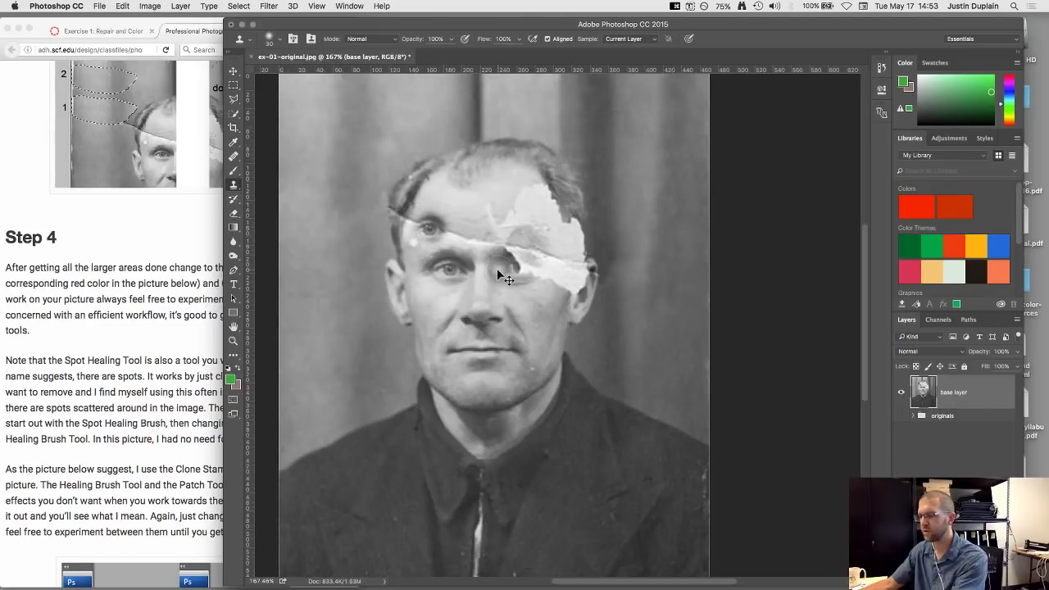
{"action": "key", "text": "super+z"}
{"action": "key", "text": "alt+super+z"}
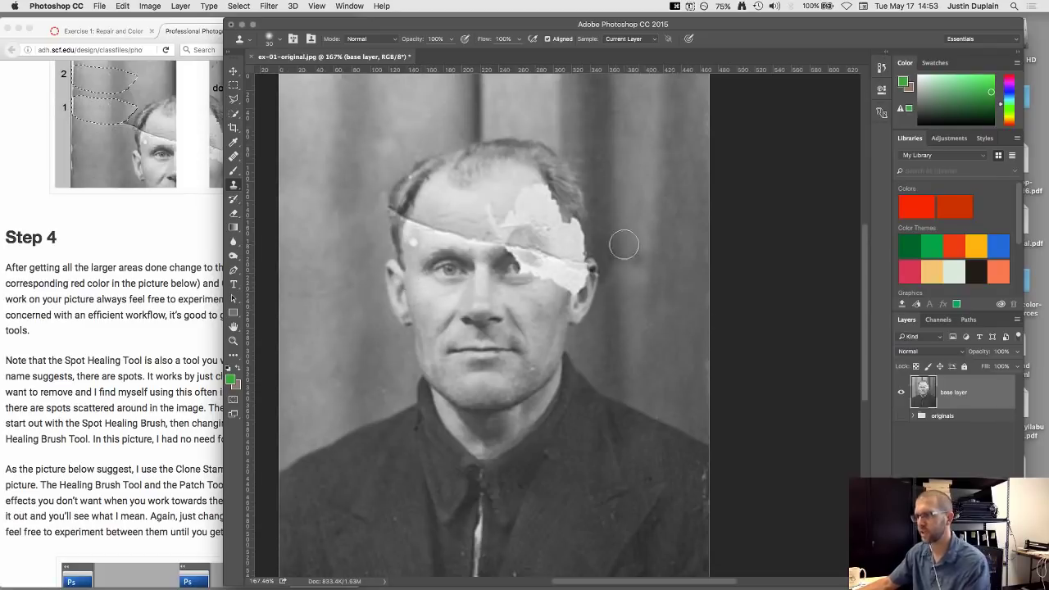
- Reduce the Clone Stamp brush to 9 px and clone clean curtain over the small light spots beside the man's hair
{"action": "key", "text": "space"}
{"action": "left_click_drag", "start_coordinate": [474, 200], "coordinate": [508, 218]}
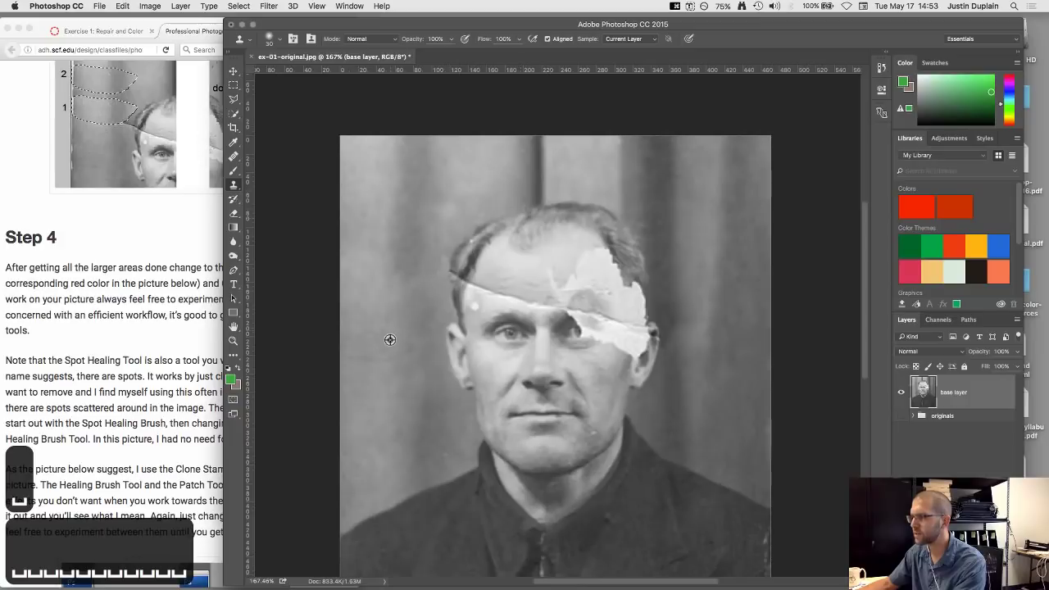
{"action": "left_click", "coordinate": [391, 352], "text": "super"}
{"action": "left_click", "coordinate": [391, 352], "text": "alt"}
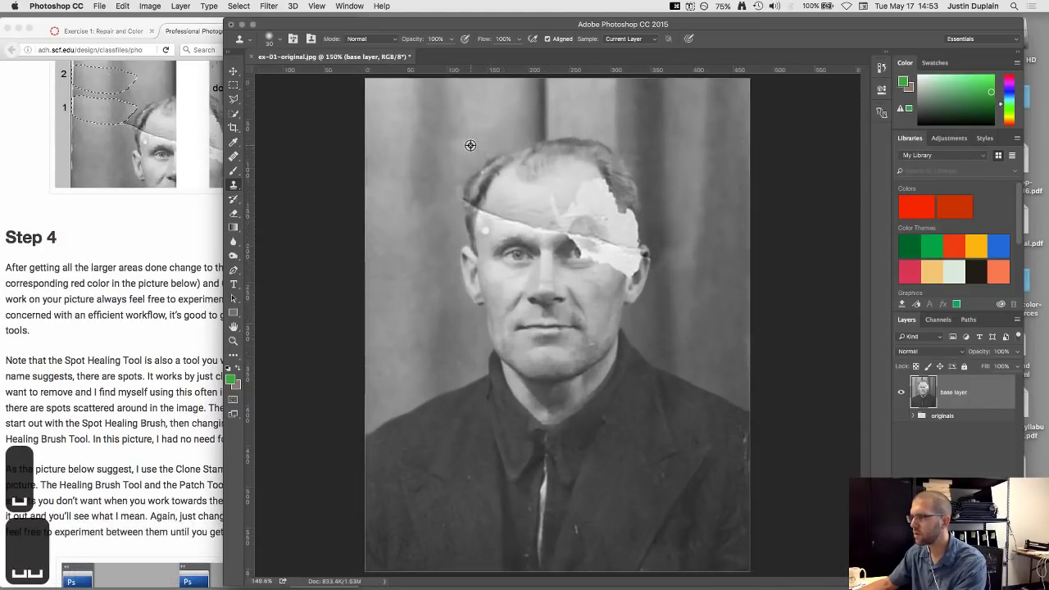
{"action": "left_click", "coordinate": [470, 146], "text": "super"}
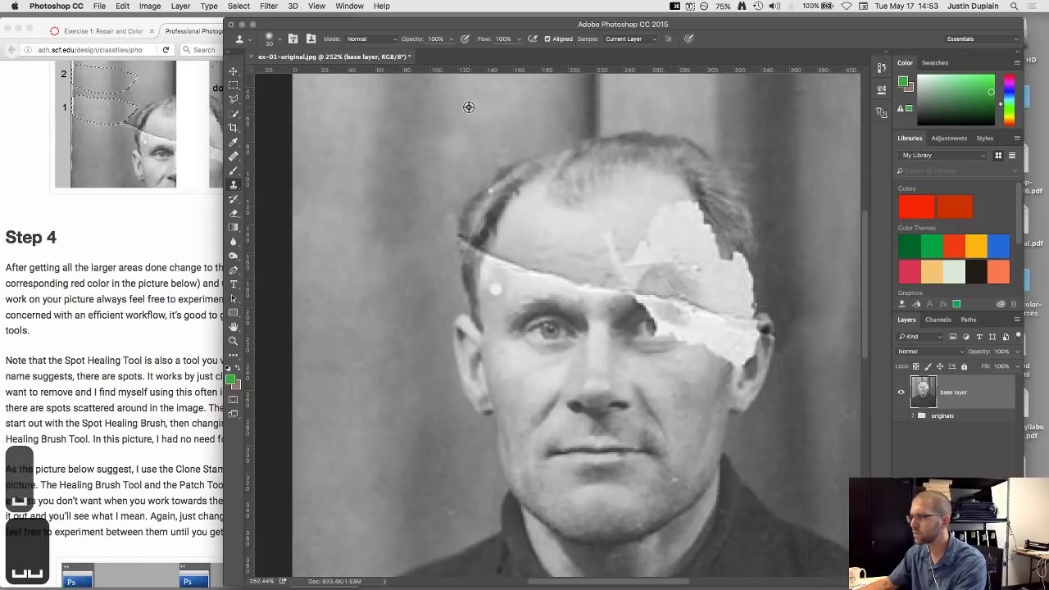
{"action": "left_click", "coordinate": [435, 212], "text": "super"}
{"action": "left_click", "coordinate": [435, 214], "text": "alt+super"}
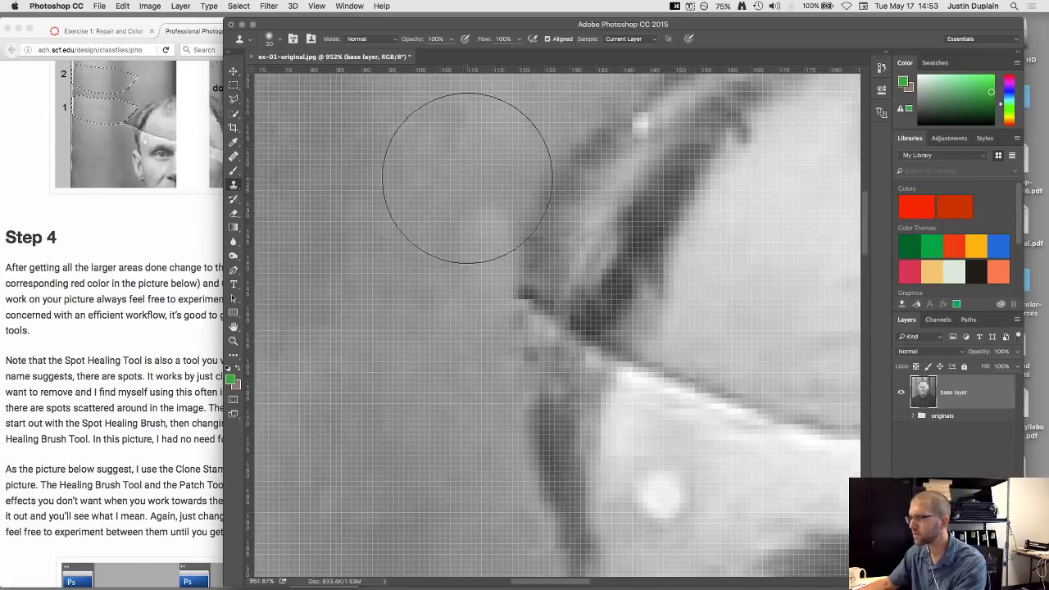
{"action": "key", "text": "bracketleft"}
{"action": "key", "text": "bracketleft"}
{"action": "key", "text": "bracketleft"}
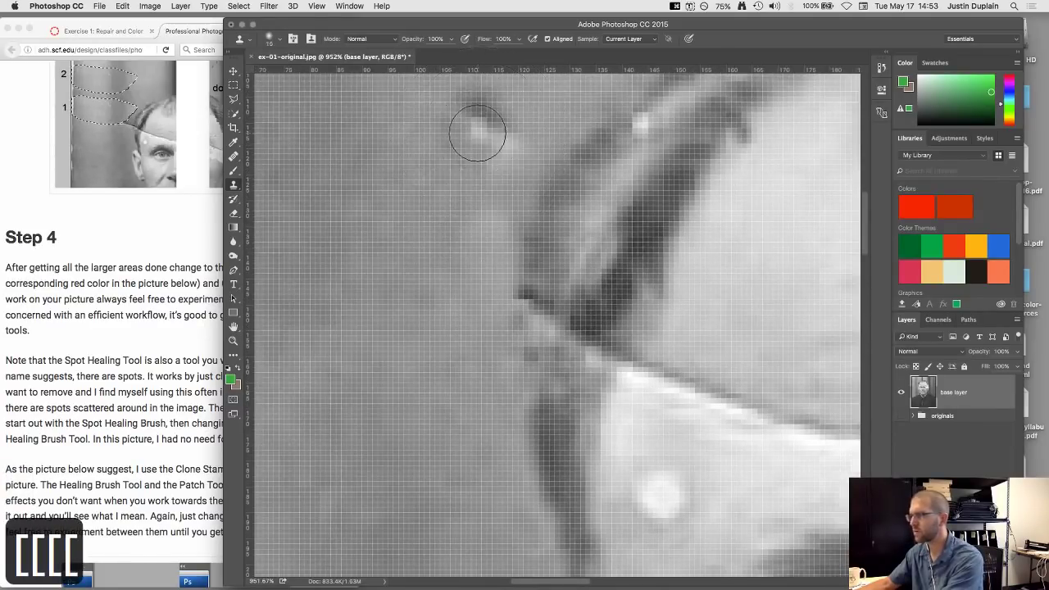
{"action": "left_click", "coordinate": [475, 134]}
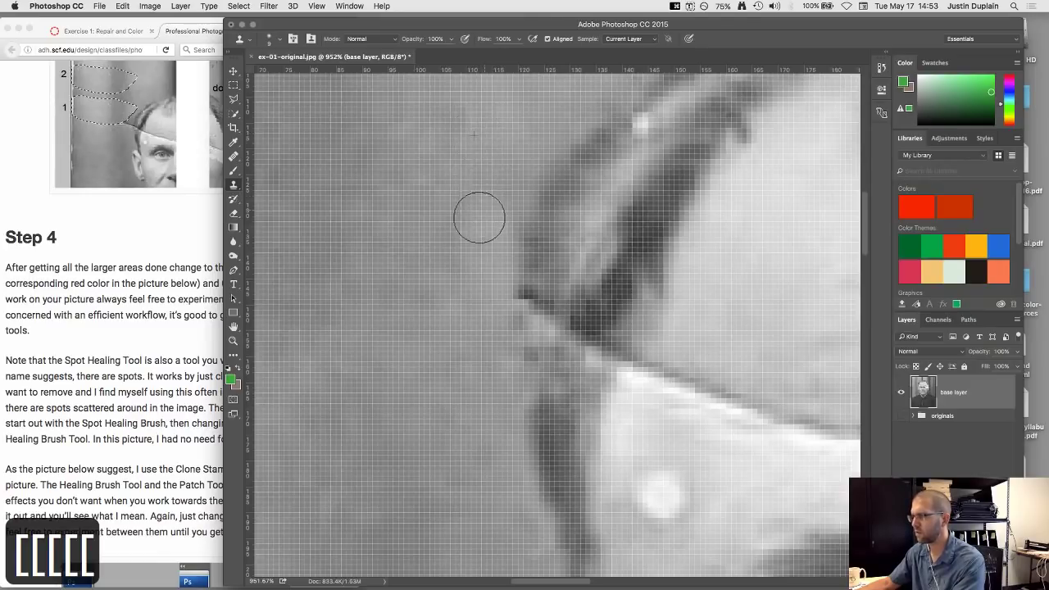
{"action": "left_click", "coordinate": [470, 238], "text": "alt+super"}
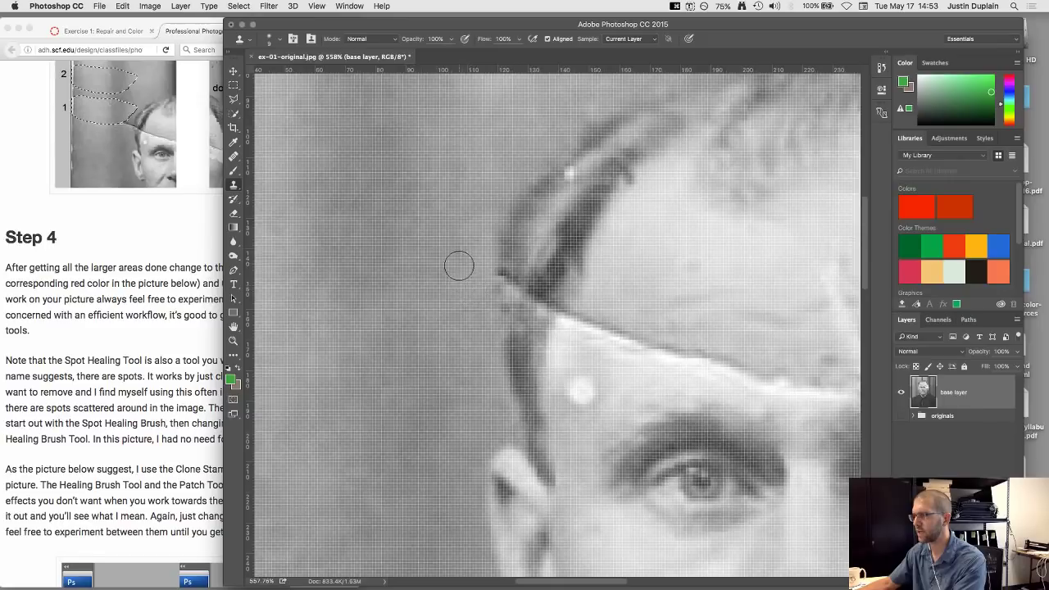
- Remove the small white spot in the hair above the tear with the Clone Stamp at 7 px
{"action": "left_click", "coordinate": [455, 149], "text": "alt"}
{"action": "scroll", "coordinate": [444, 237], "scroll_direction": "down", "scroll_amount": 5}
{"action": "scroll", "coordinate": [494, 209], "scroll_direction": "up", "scroll_amount": 10}
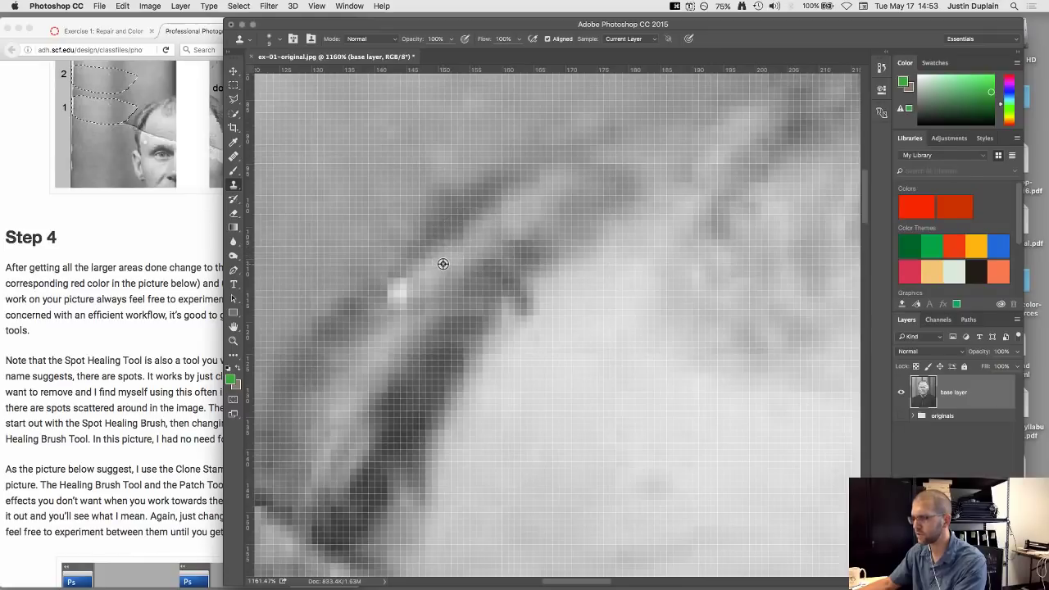
{"action": "left_click", "coordinate": [399, 290]}
{"action": "scroll", "coordinate": [466, 287], "scroll_direction": "down", "scroll_amount": 6}
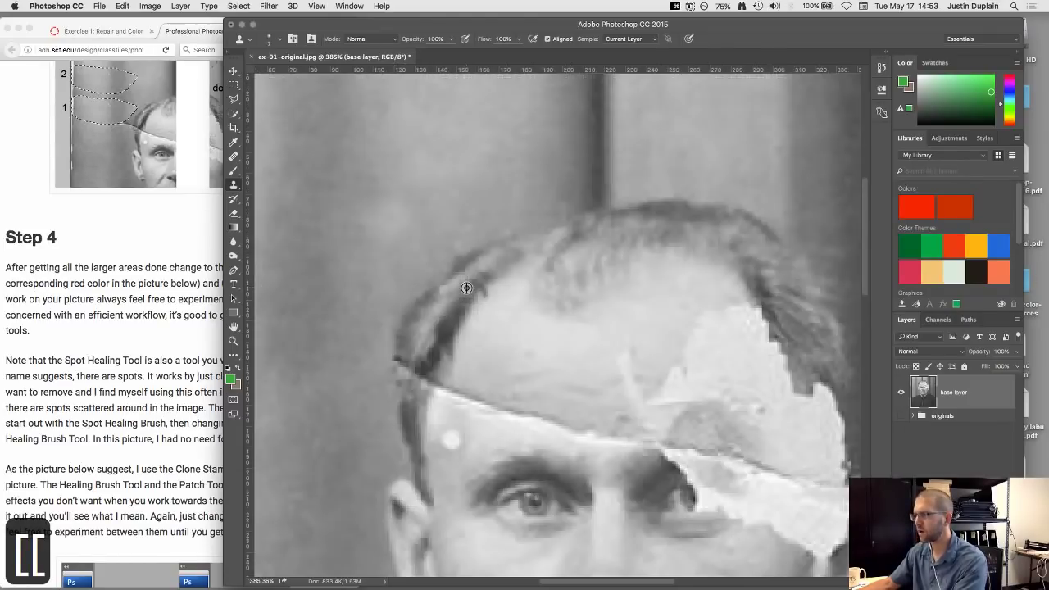
{"action": "scroll", "coordinate": [434, 292], "scroll_direction": "up", "scroll_amount": 3}
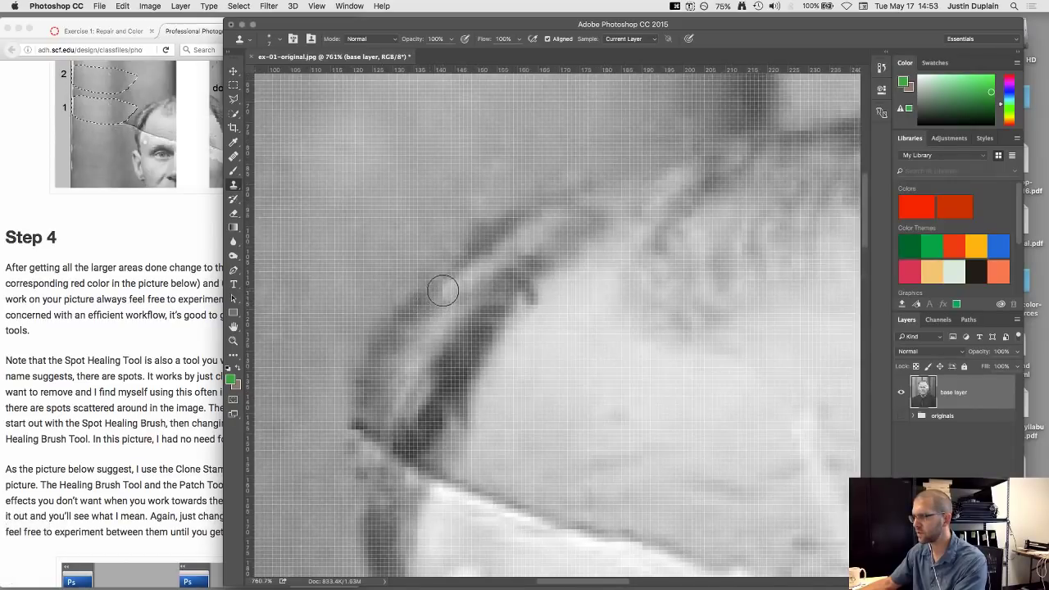
{"action": "scroll", "coordinate": [436, 332], "scroll_direction": "down", "scroll_amount": 2}
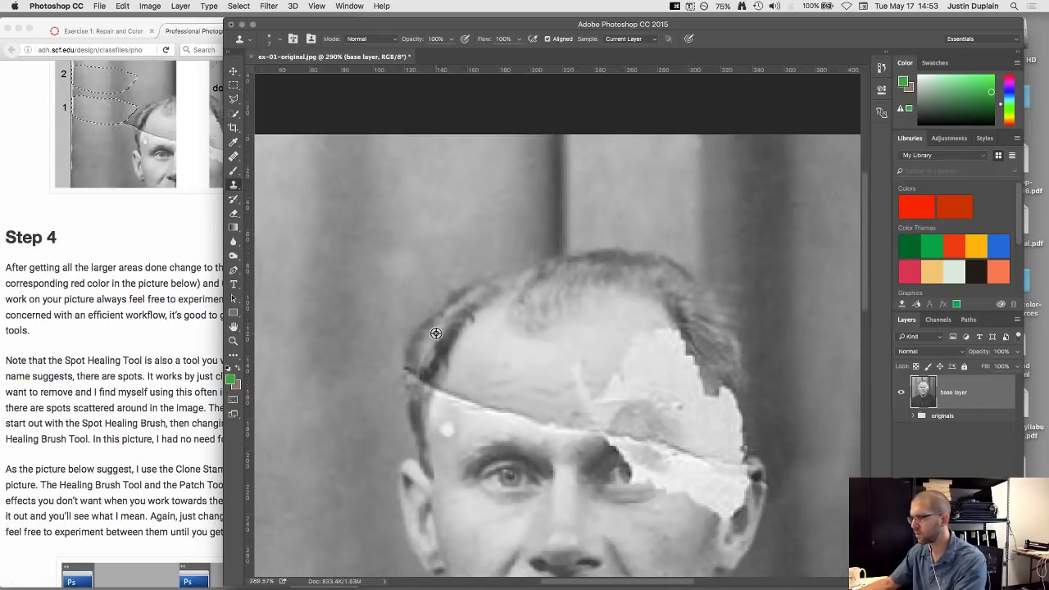
- Set the Clone Stamp brush to 10 px and clone nearby skin over the round white spot on the temple
{"action": "scroll", "coordinate": [456, 435], "scroll_direction": "up", "scroll_amount": 3}
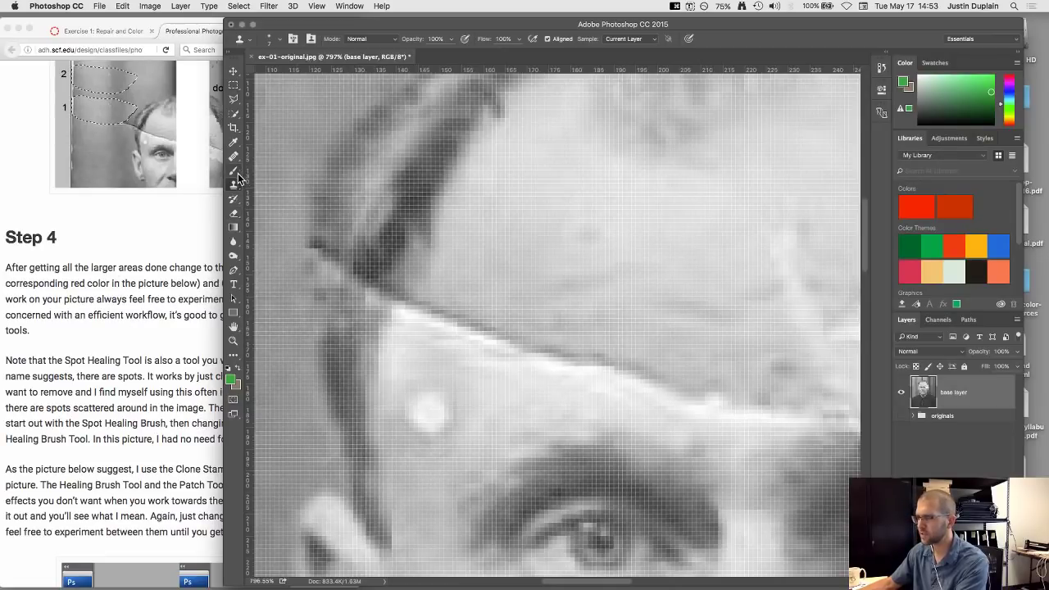
{"action": "key", "text": "bracketright"}
{"action": "key", "text": "bracketright"}
{"action": "key", "text": "bracketright"}
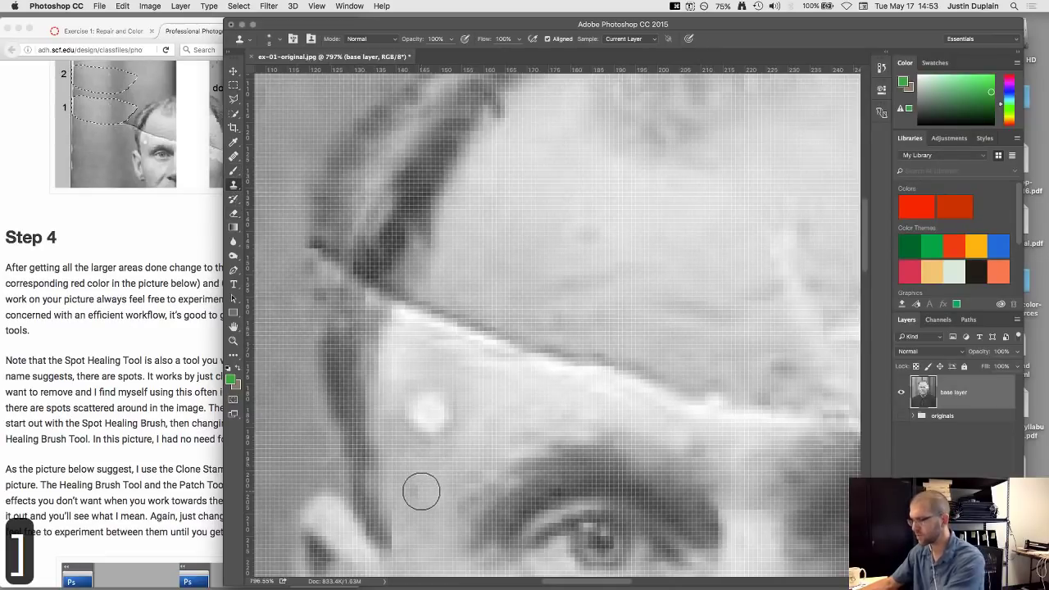
{"action": "left_click", "coordinate": [433, 466], "text": "alt"}
{"action": "left_click", "coordinate": [430, 417]}
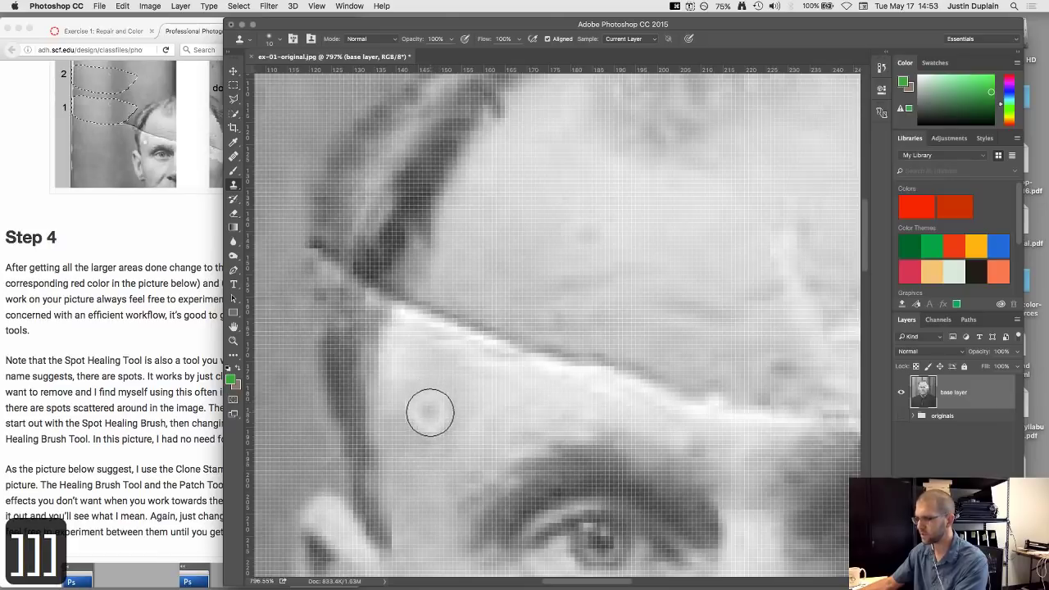
{"action": "key", "text": "super+0"}
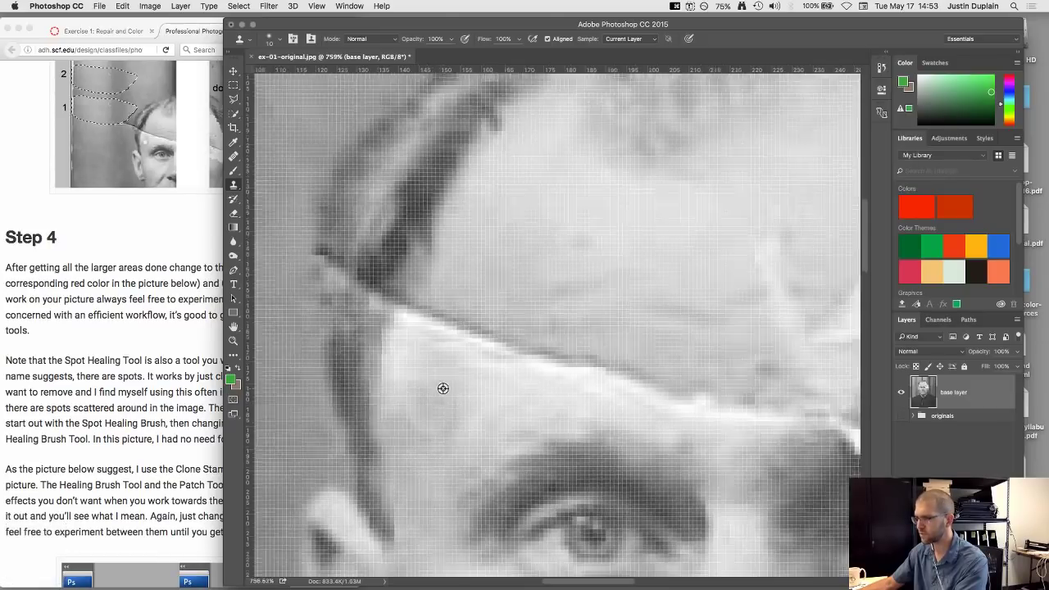
{"action": "scroll", "coordinate": [590, 342], "scroll_direction": "up", "scroll_amount": 3}
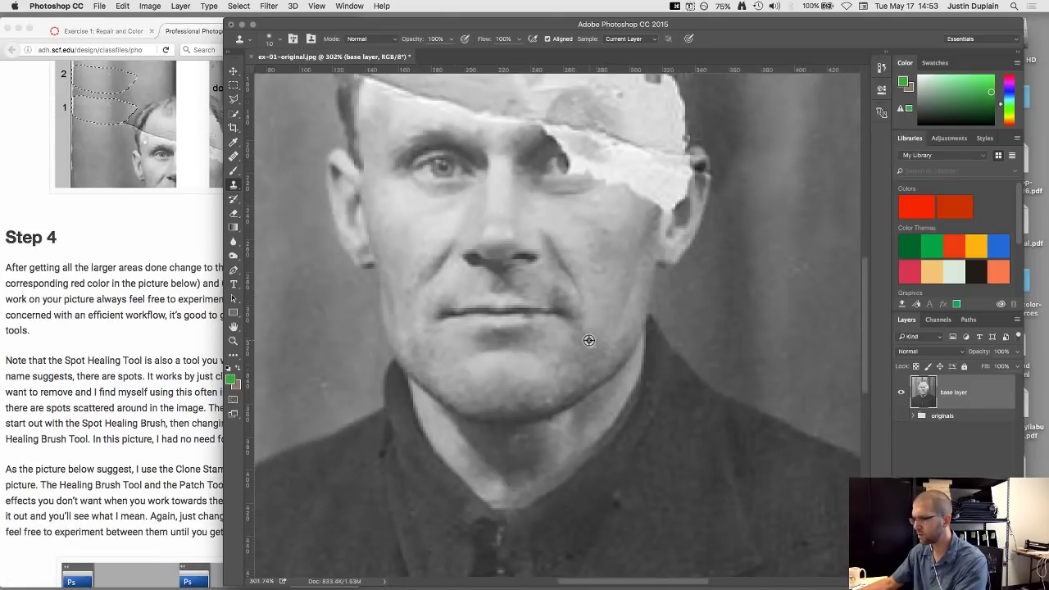
{"action": "left_click", "coordinate": [591, 345]}
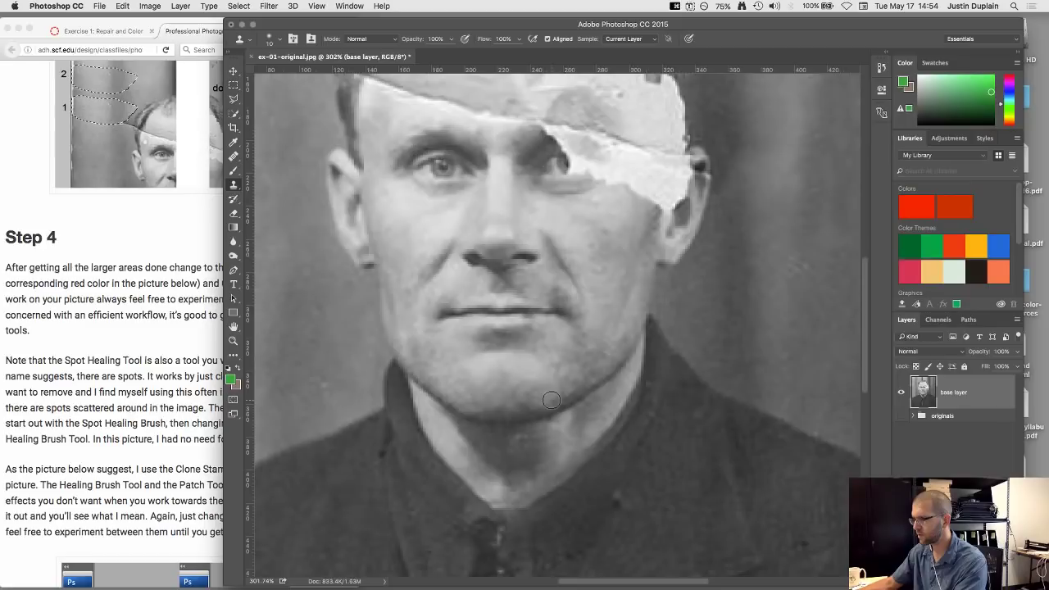
{"action": "scroll", "coordinate": [589, 360], "scroll_direction": "down", "scroll_amount": 3}
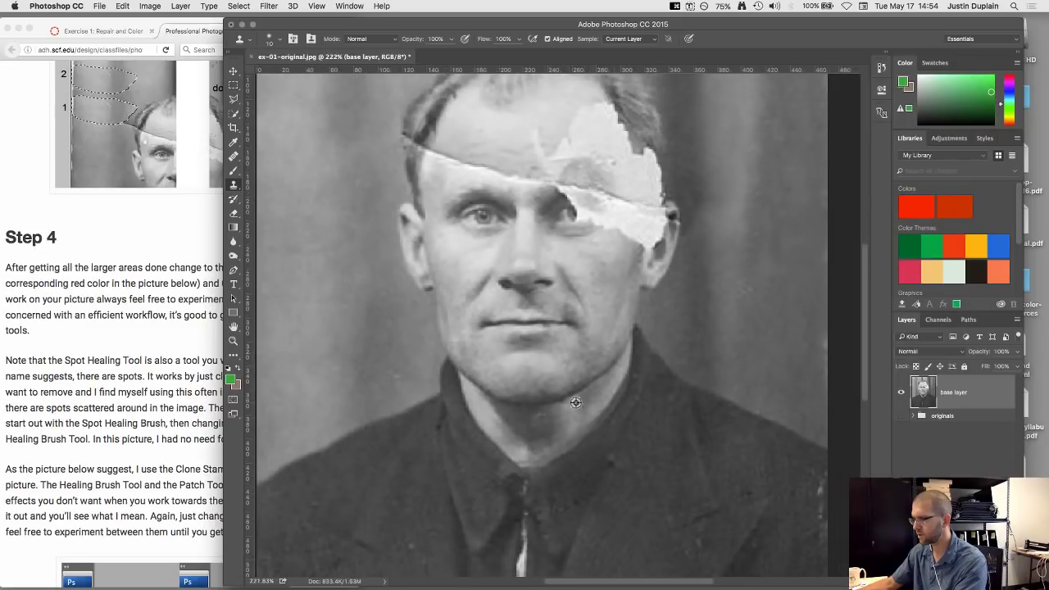
{"action": "scroll", "coordinate": [553, 431], "scroll_direction": "up", "scroll_amount": 2}
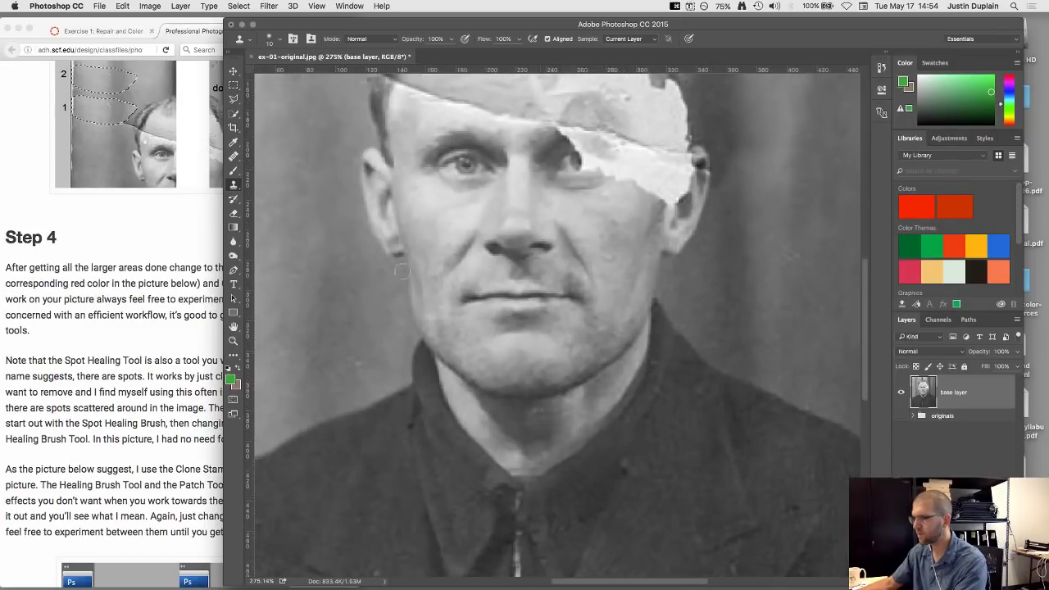
- Switch to the Healing Brush at 20 px, try it on the shaded neck below the chin, and undo the stroke
{"action": "left_click", "coordinate": [234, 156]}
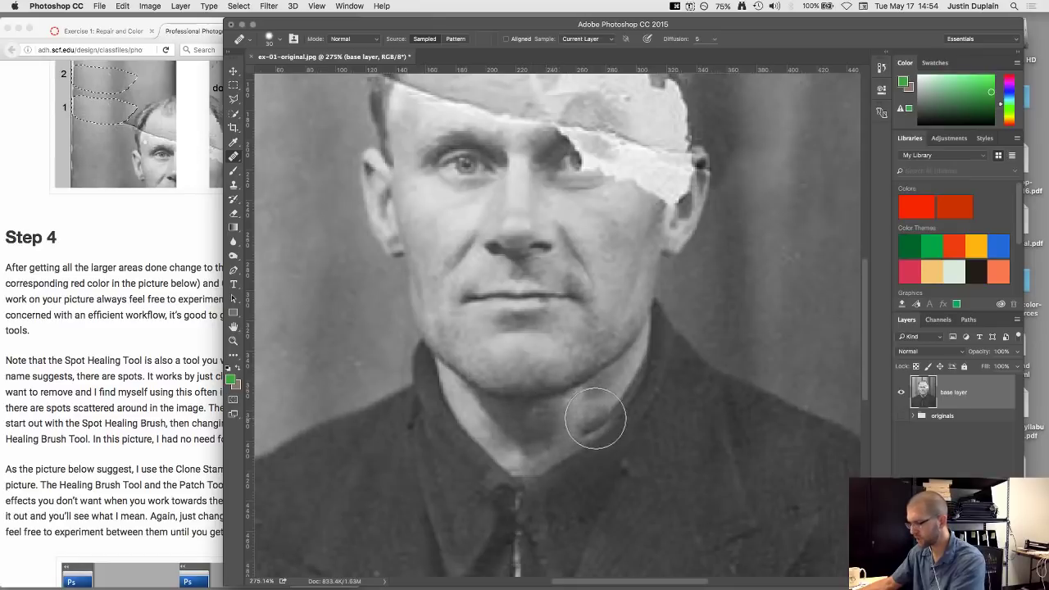
{"action": "key", "text": "bracketleft"}
{"action": "key", "text": "bracketleft"}
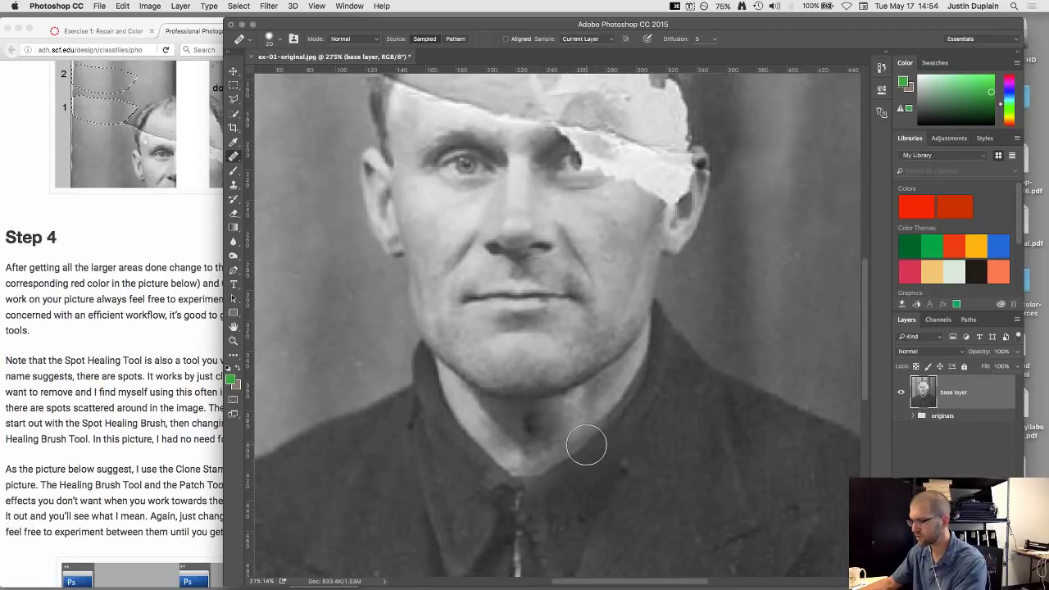
{"action": "key", "text": "super+z"}
- Reduce the Healing Brush to 9 px and heal the light marks in the neck shadow below the chin
{"action": "scroll", "coordinate": [539, 435], "scroll_direction": "up", "scroll_amount": 5}
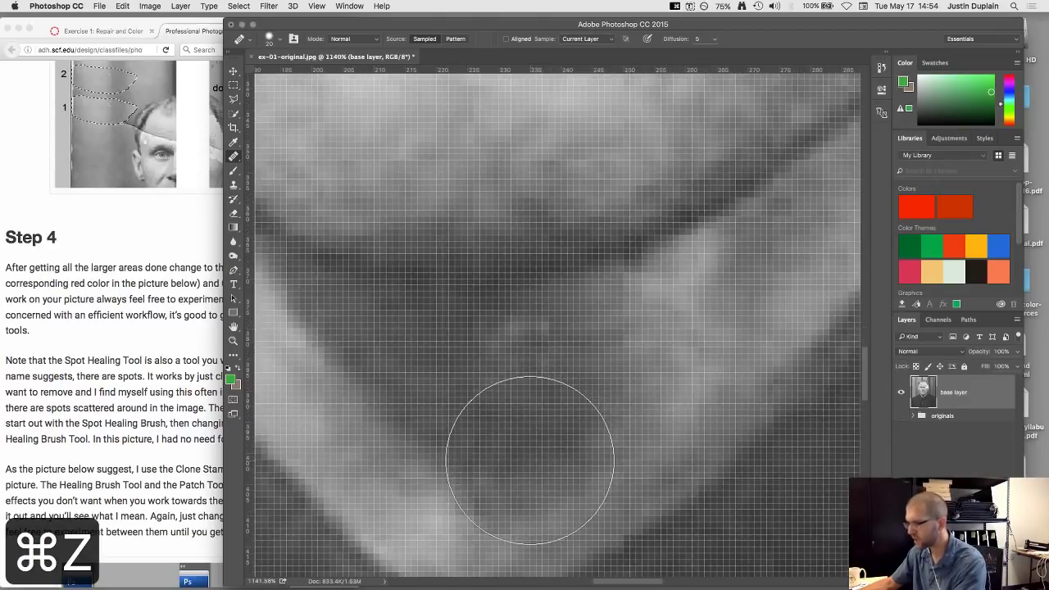
{"action": "key", "text": "bracketleft"}
{"action": "key", "text": "bracketleft"}
{"action": "key", "text": "bracketleft"}
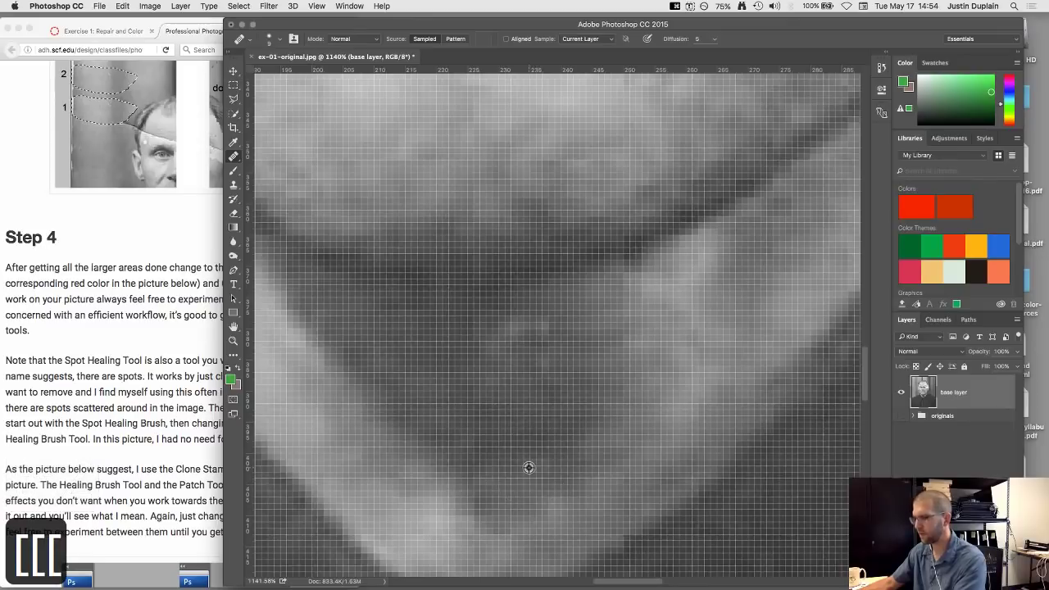
{"action": "key", "text": "bracketright"}
{"action": "key", "text": "bracketright"}
{"action": "key", "text": "bracketright"}
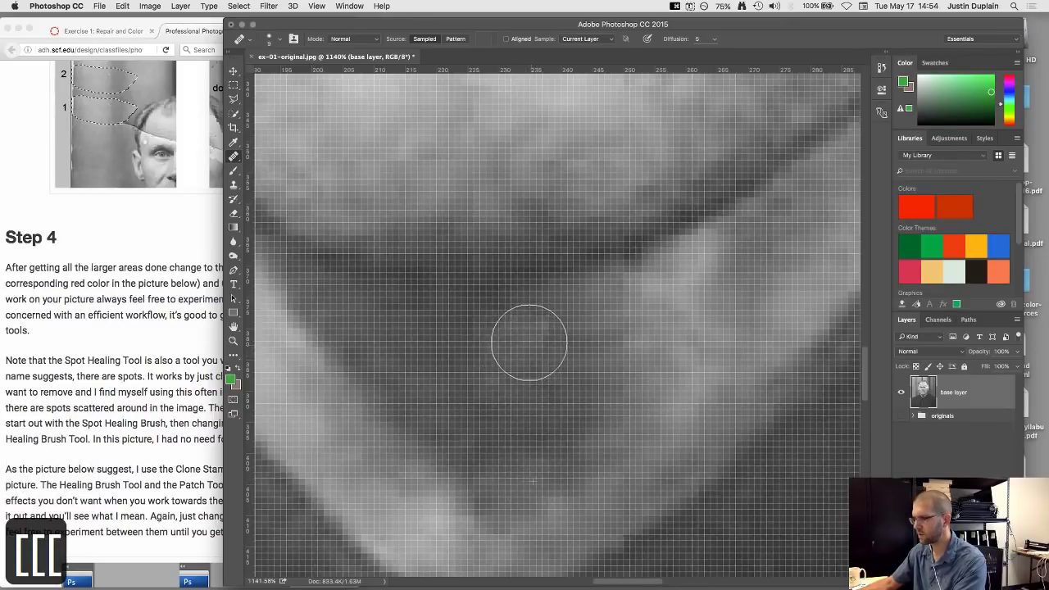
{"action": "scroll", "coordinate": [552, 388], "scroll_direction": "down", "scroll_amount": 4}
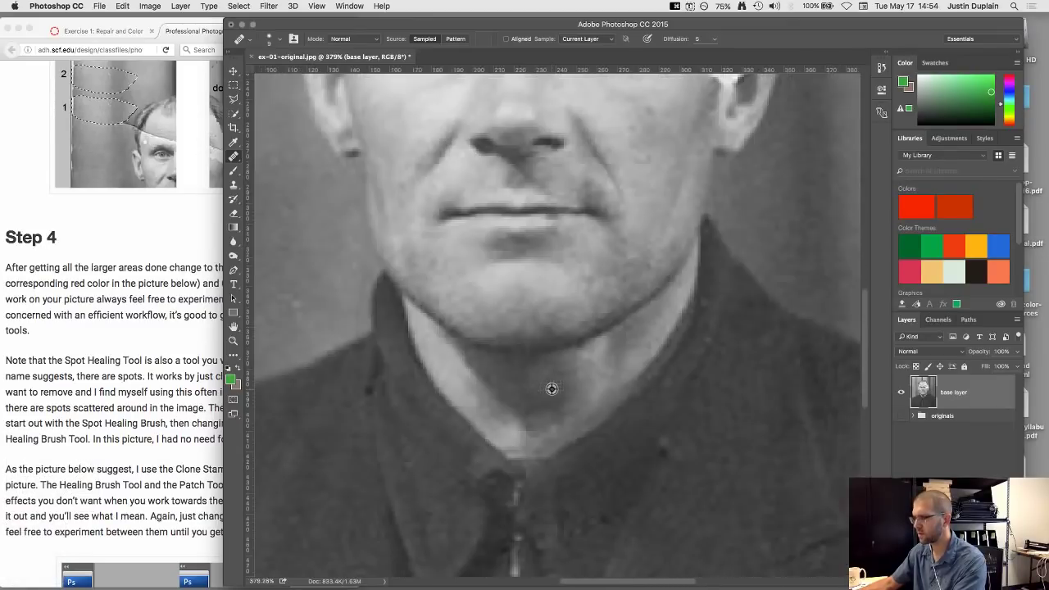
{"action": "left_click", "coordinate": [539, 402], "text": "alt"}
{"action": "left_click_drag", "start_coordinate": [533, 370], "coordinate": [576, 386]}
- Heal the light scratch beside the zipper and the small bright specks on the front of the jacket
{"action": "scroll", "coordinate": [548, 389], "scroll_direction": "down", "scroll_amount": 2}
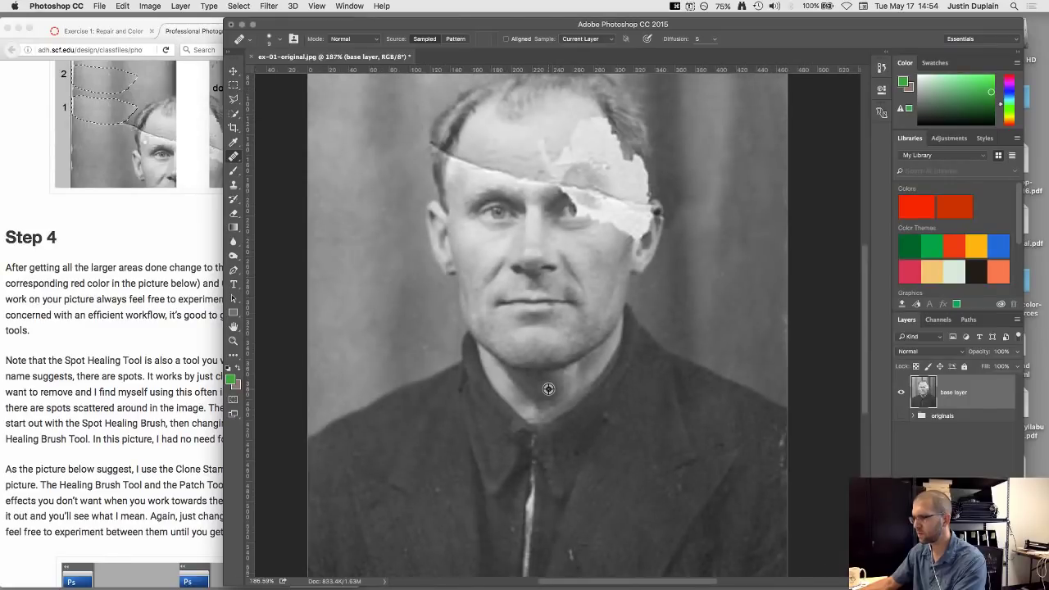
{"action": "scroll", "coordinate": [478, 422], "scroll_direction": "down", "scroll_amount": 4}
{"action": "scroll", "coordinate": [466, 395], "scroll_direction": "up", "scroll_amount": 2}
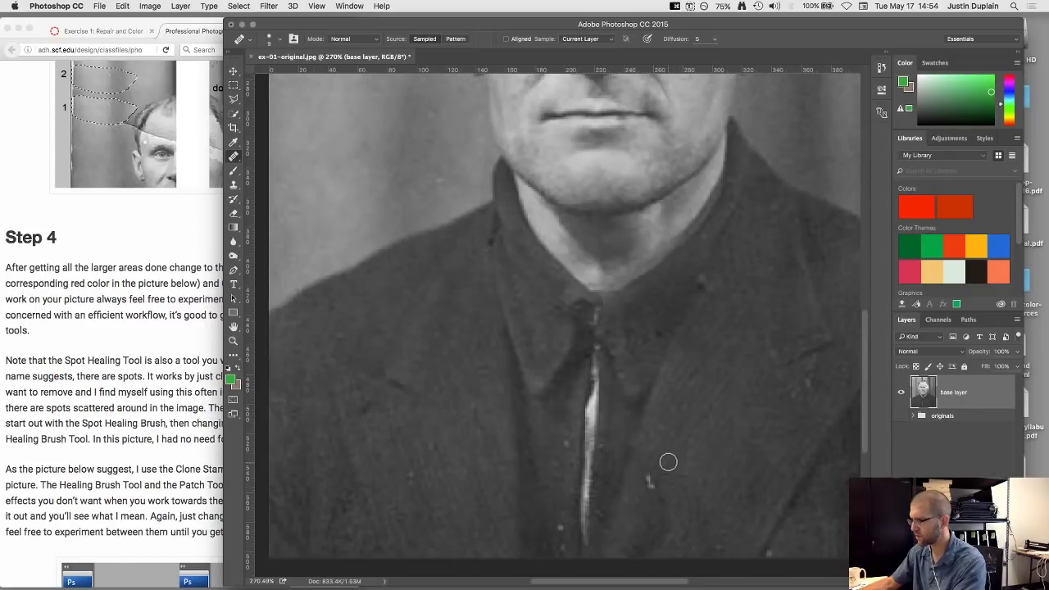
{"action": "left_click", "coordinate": [650, 485]}
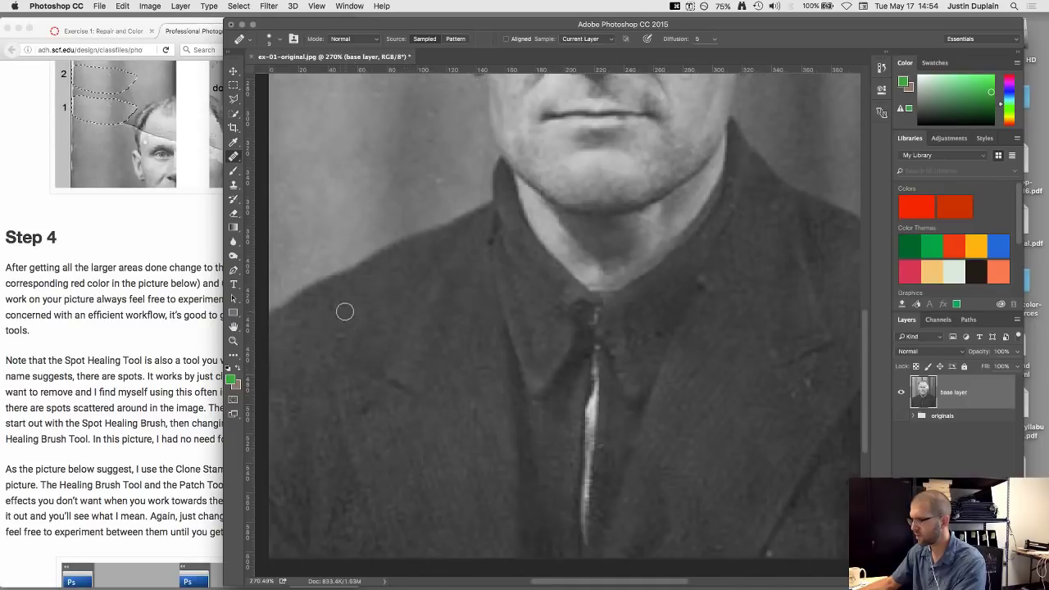
{"action": "scroll", "coordinate": [452, 347], "scroll_direction": "down", "scroll_amount": 6}
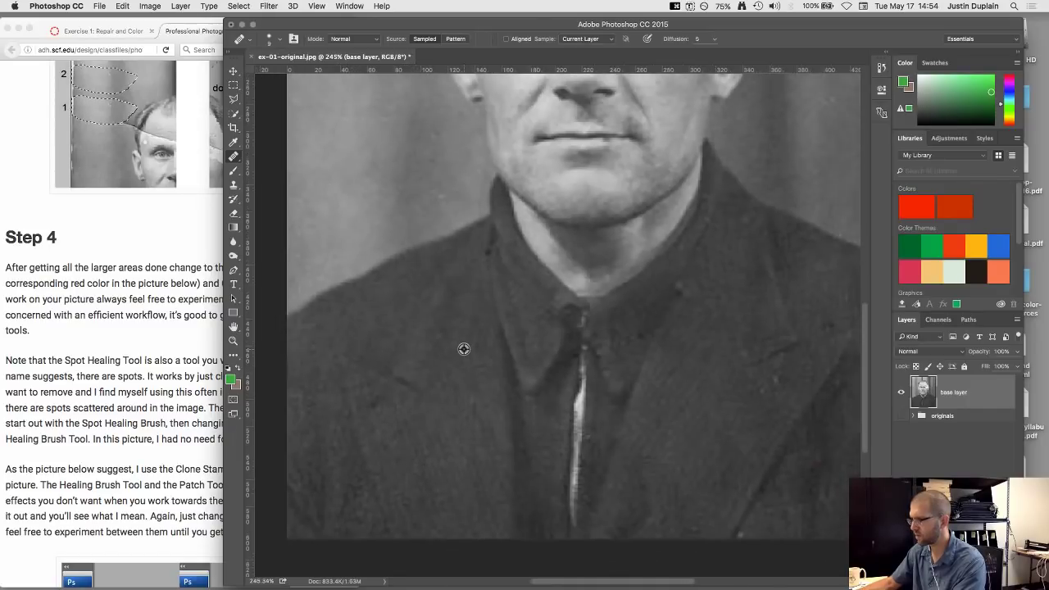
- Heal the white scratches on the jacket shoulder along the photo's right edge with the Healing Brush
{"action": "scroll", "coordinate": [676, 407], "scroll_direction": "up", "scroll_amount": 2}
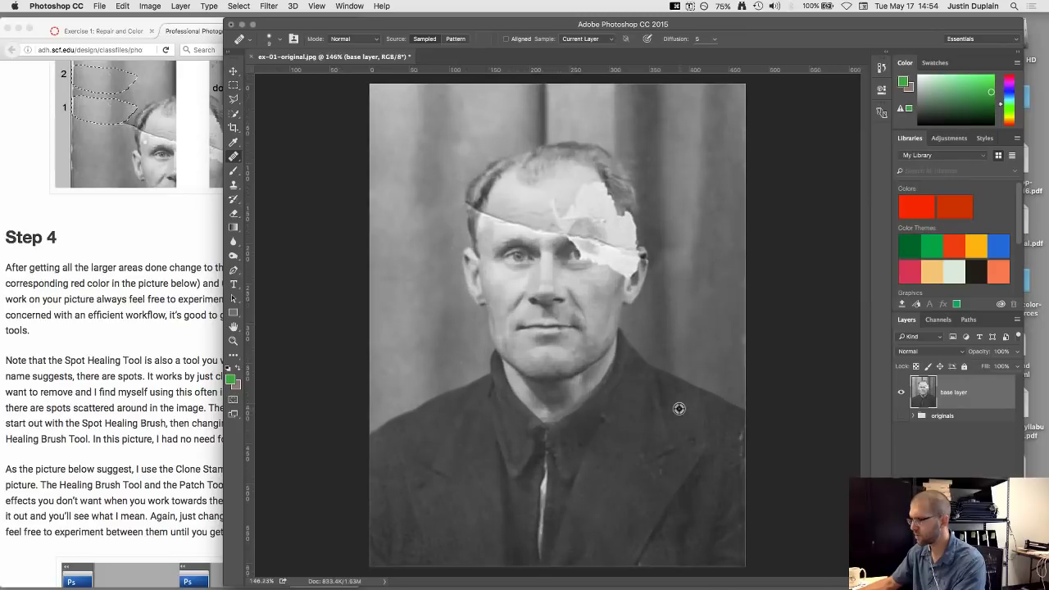
{"action": "key", "text": "space"}
{"action": "scroll", "coordinate": [735, 435], "scroll_direction": "up", "scroll_amount": 5}
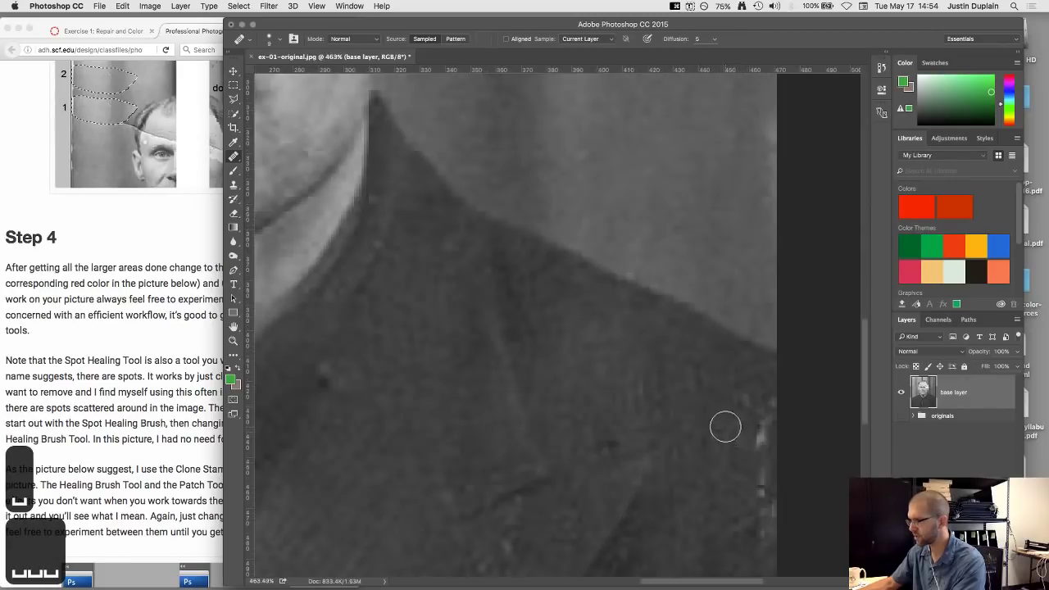
{"action": "left_click_drag", "start_coordinate": [756, 393], "coordinate": [763, 517]}
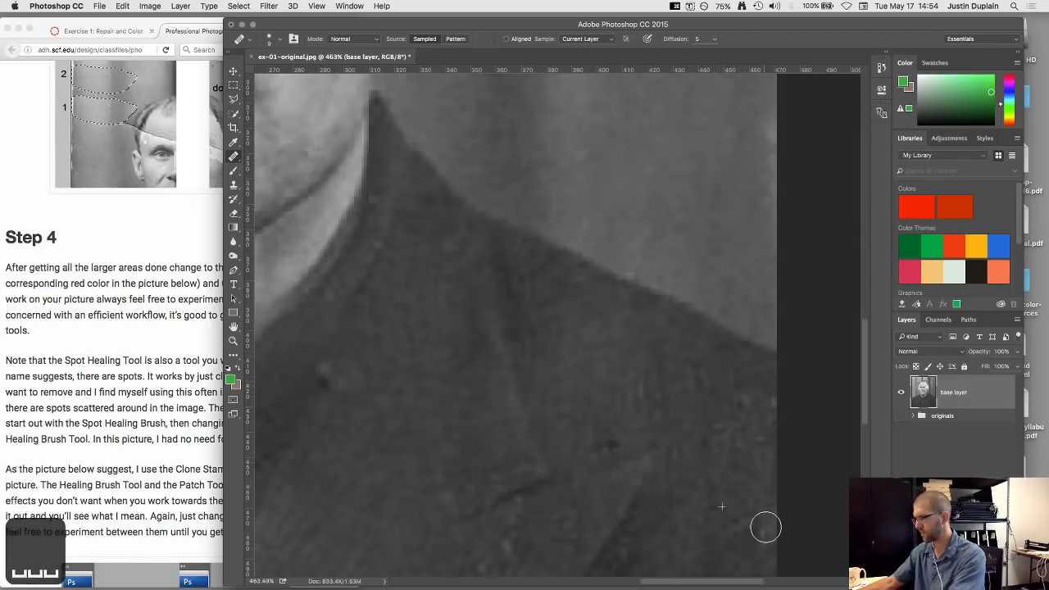
{"action": "scroll", "coordinate": [703, 428], "scroll_direction": "down", "scroll_amount": 5}
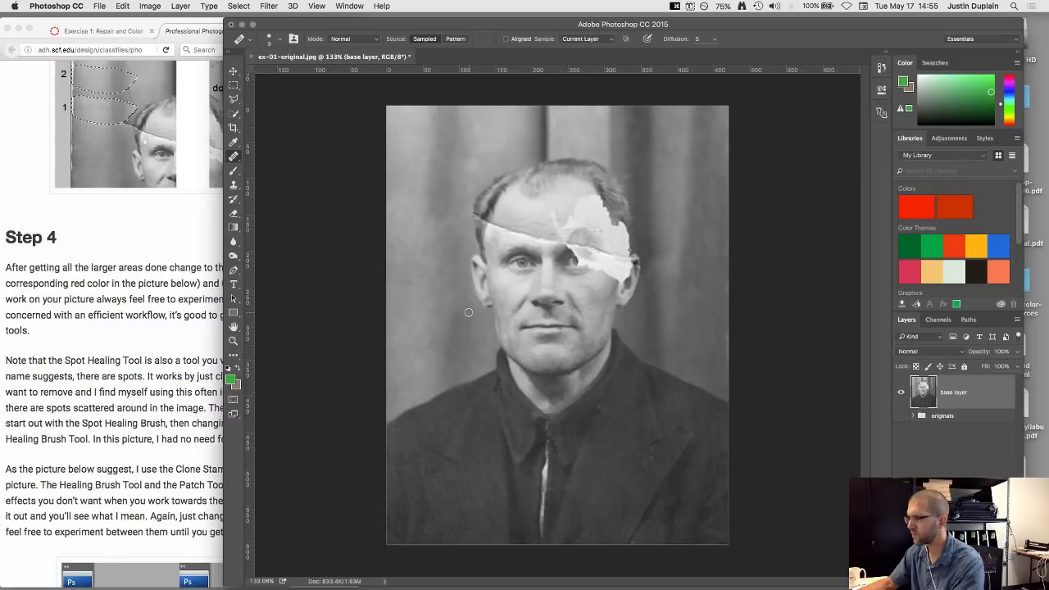
{"action": "scroll", "coordinate": [469, 312], "scroll_direction": "up", "scroll_amount": 2}
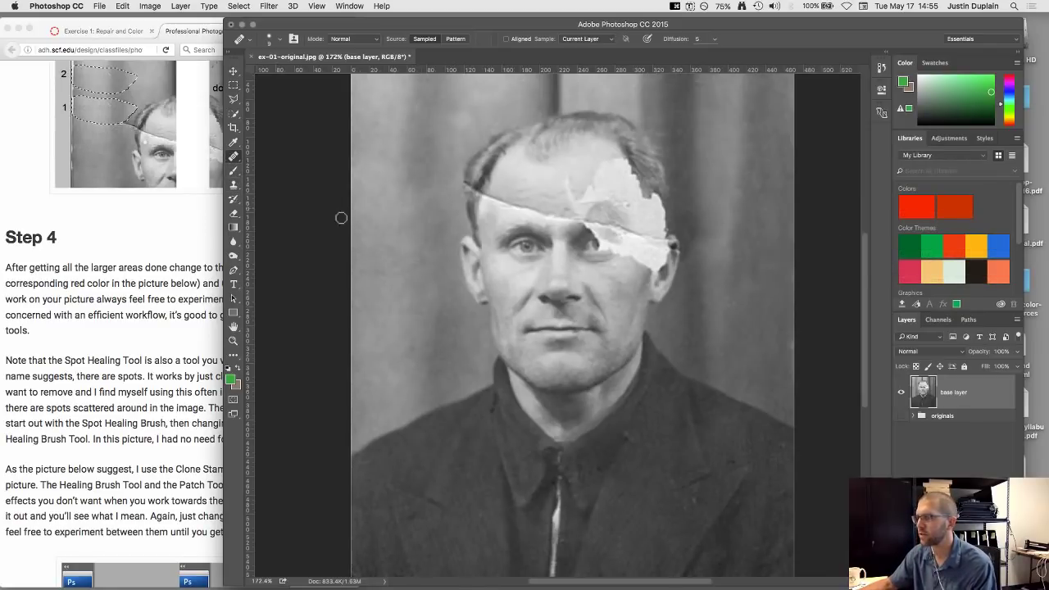
- Switch to the tutorial in Firefox and read Steps 4 to 6, comparing their example images with the portrait
{"action": "left_click", "coordinate": [123, 283]}
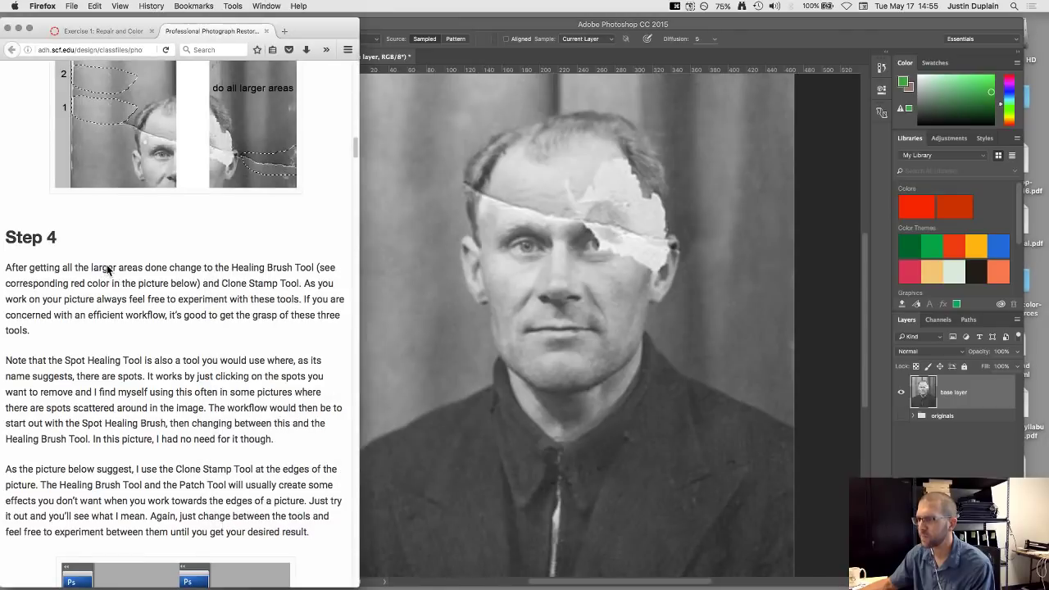
{"action": "scroll", "coordinate": [107, 271], "scroll_direction": "down", "scroll_amount": 3}
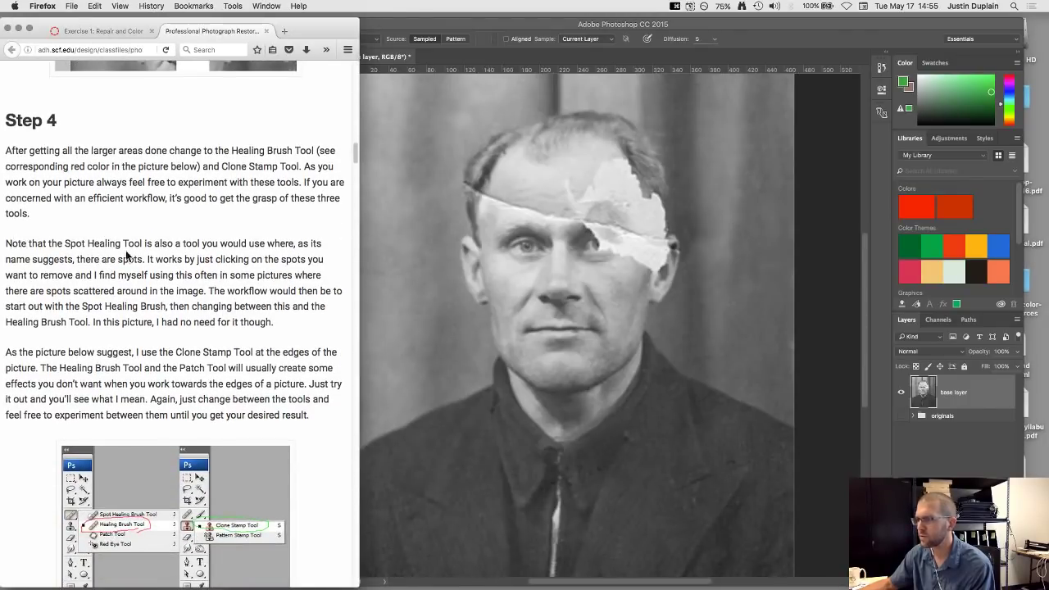
{"action": "scroll", "coordinate": [66, 256], "scroll_direction": "down", "scroll_amount": 1}
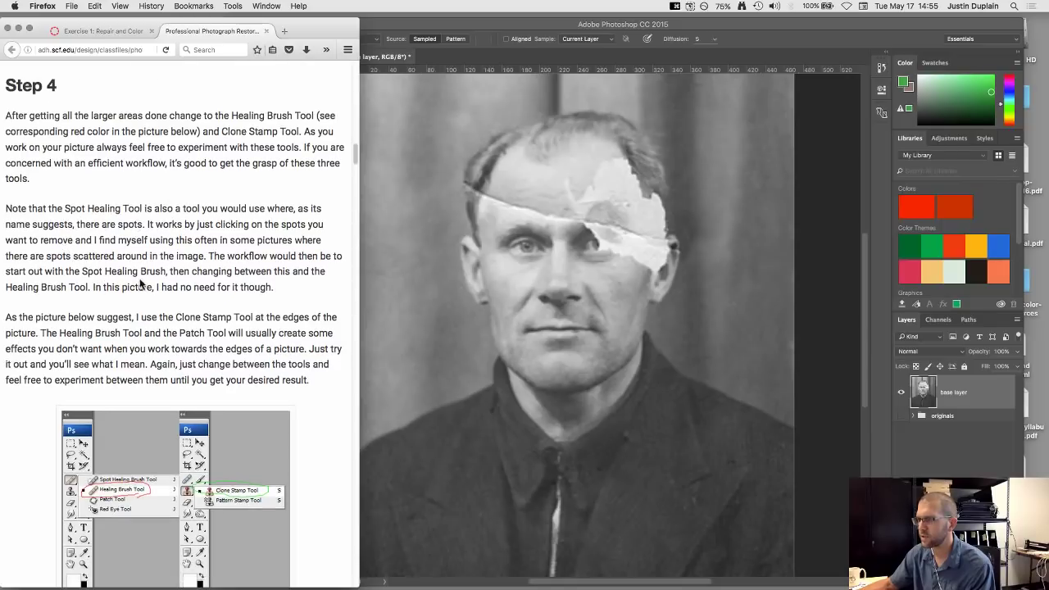
{"action": "scroll", "coordinate": [110, 248], "scroll_direction": "down", "scroll_amount": 7}
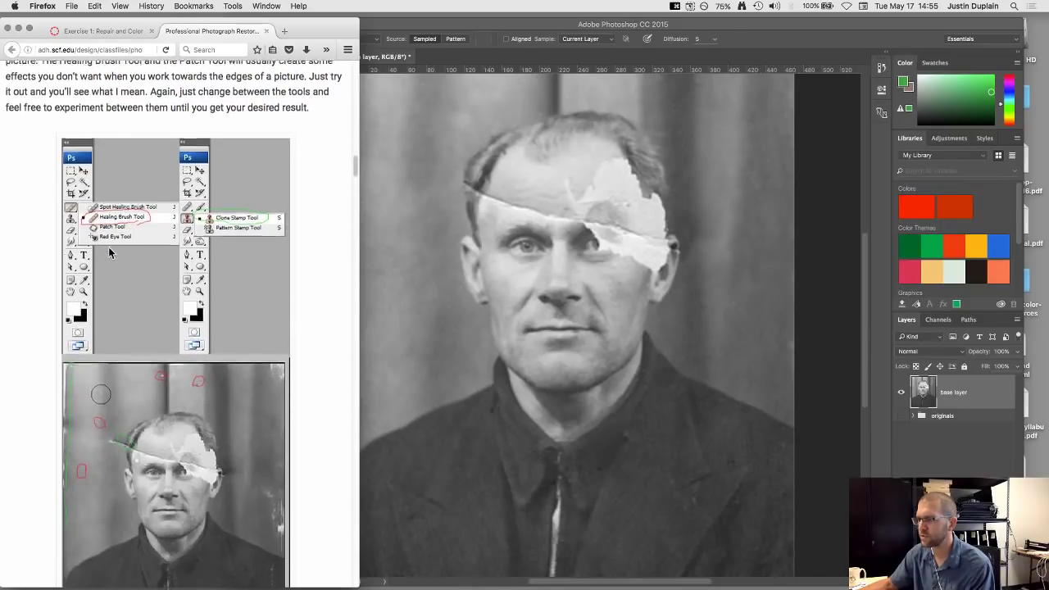
{"action": "scroll", "coordinate": [108, 249], "scroll_direction": "down", "scroll_amount": 3}
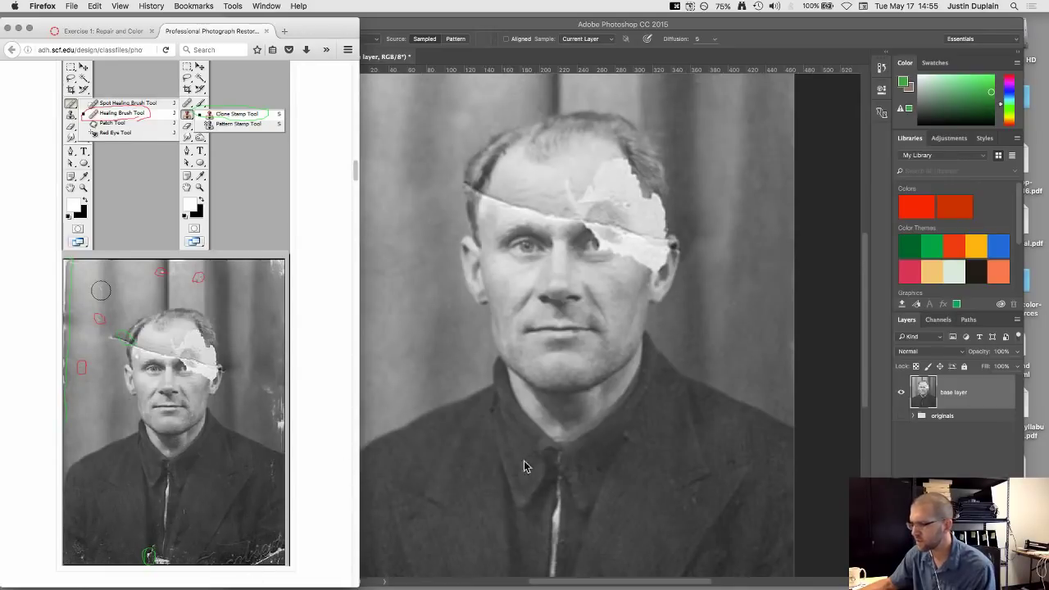
{"action": "key", "text": "super+minus"}
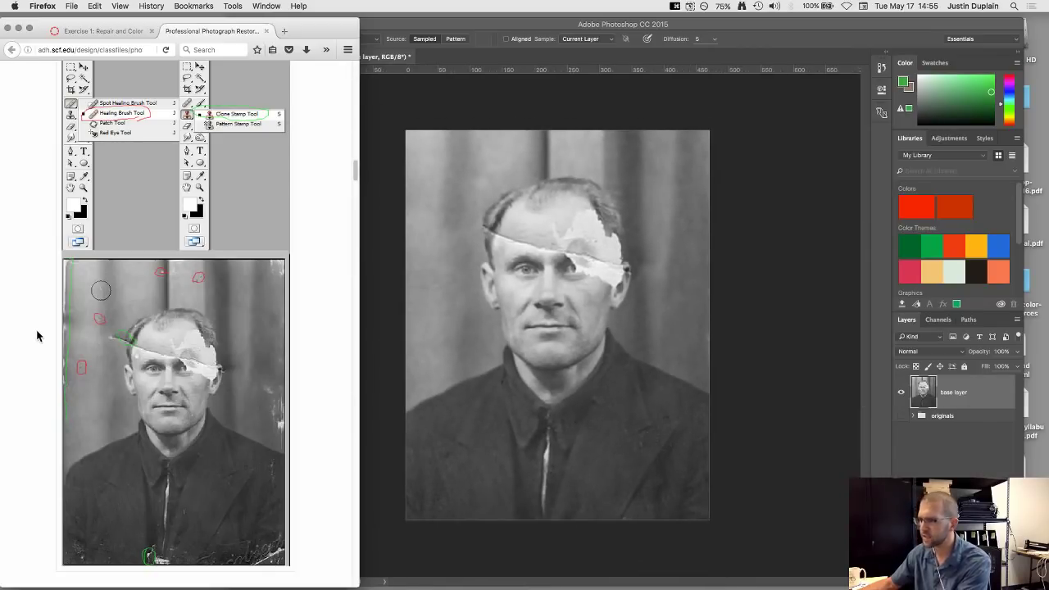
{"action": "scroll", "coordinate": [37, 336], "scroll_direction": "down", "scroll_amount": 5}
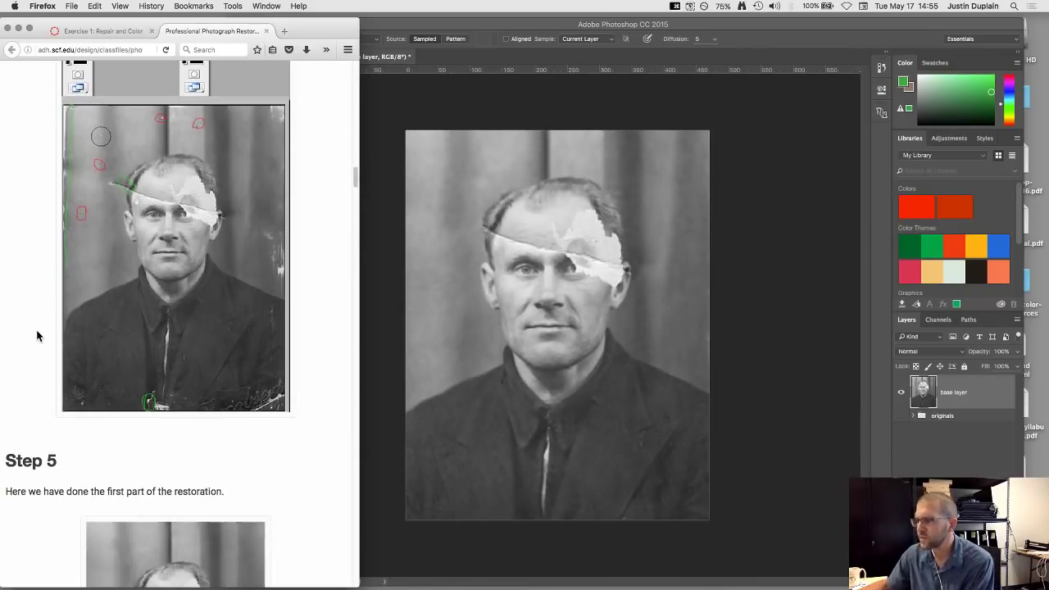
{"action": "scroll", "coordinate": [37, 336], "scroll_direction": "down", "scroll_amount": 3}
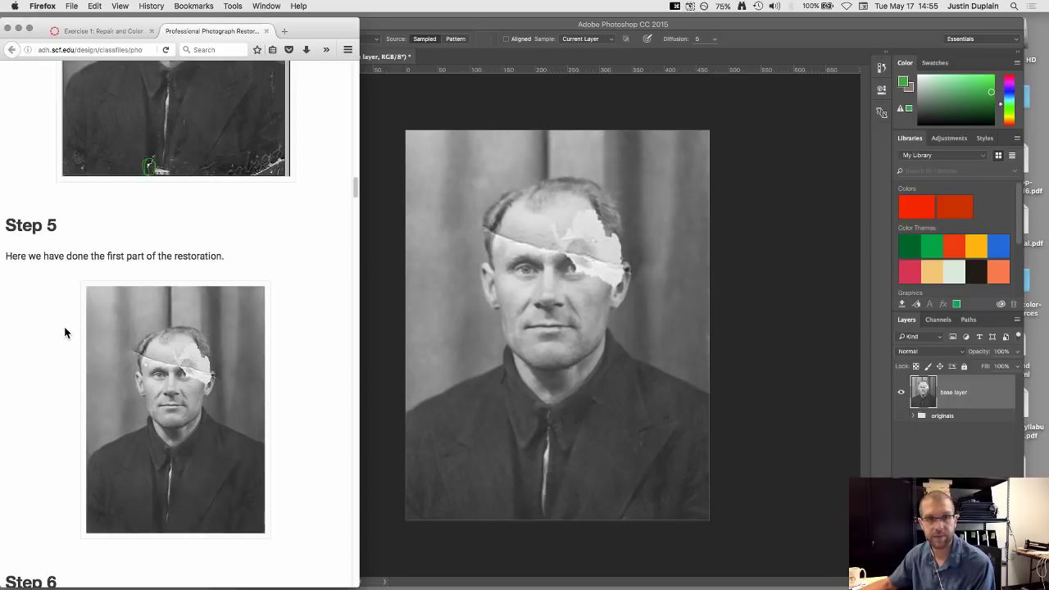
{"action": "scroll", "coordinate": [65, 332], "scroll_direction": "down", "scroll_amount": 5}
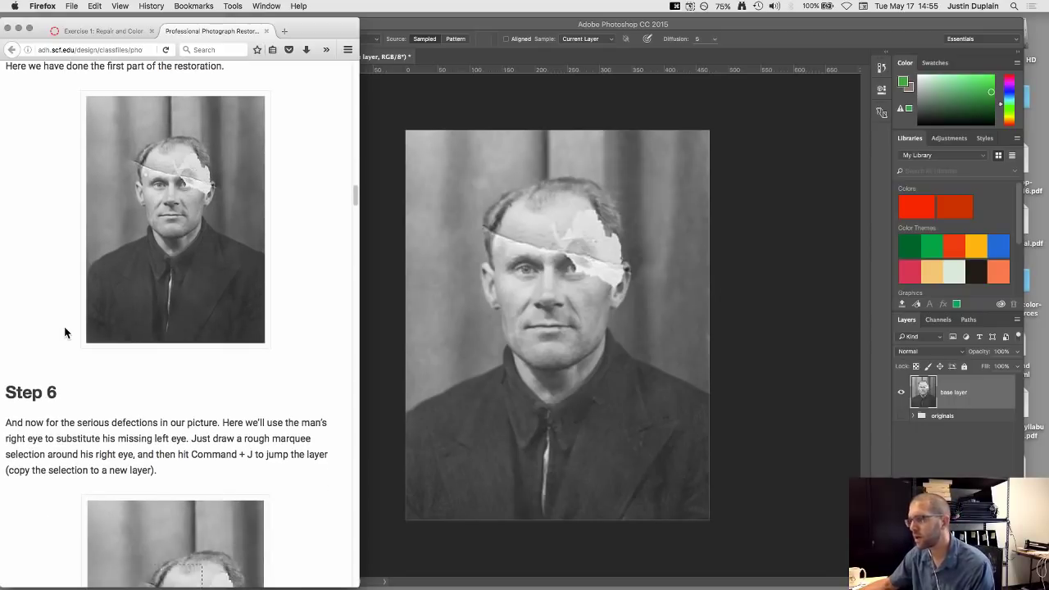
{"action": "scroll", "coordinate": [64, 332], "scroll_direction": "down", "scroll_amount": 2}
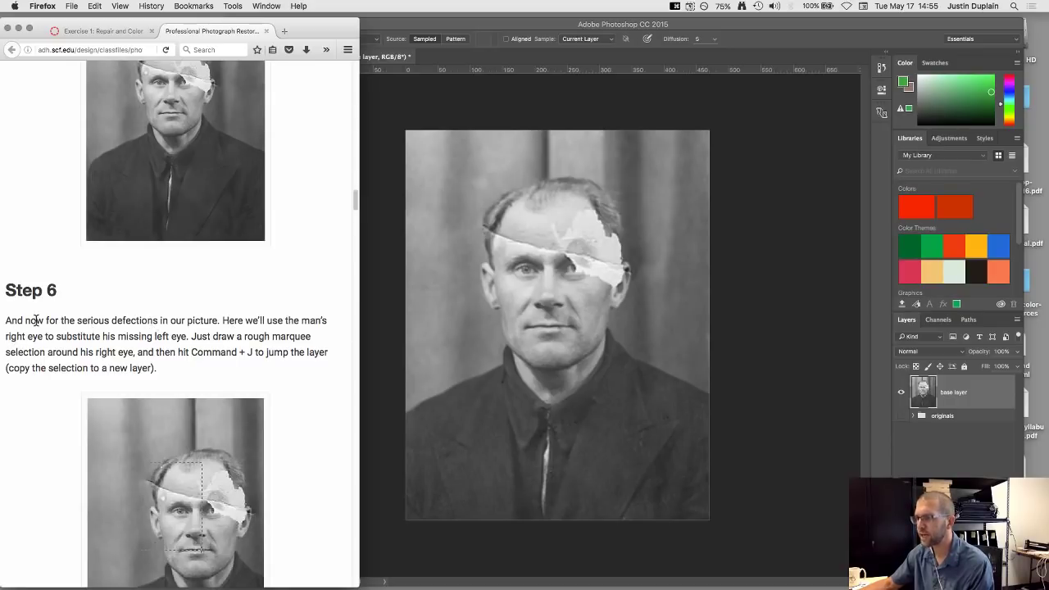
{"action": "scroll", "coordinate": [39, 322], "scroll_direction": "down", "scroll_amount": 2}
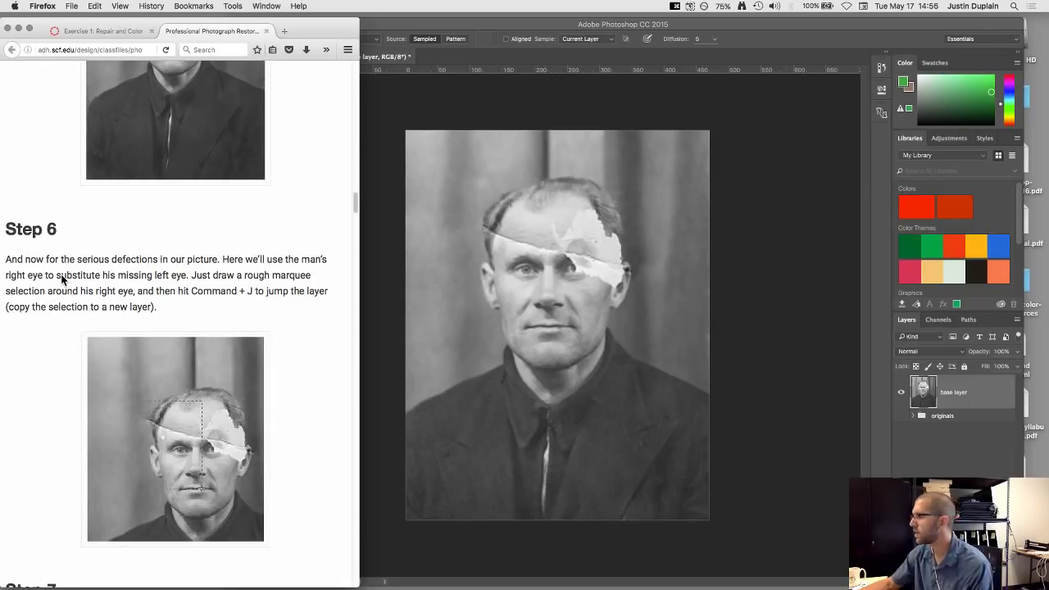
{"action": "scroll", "coordinate": [61, 273], "scroll_direction": "down", "scroll_amount": 1}
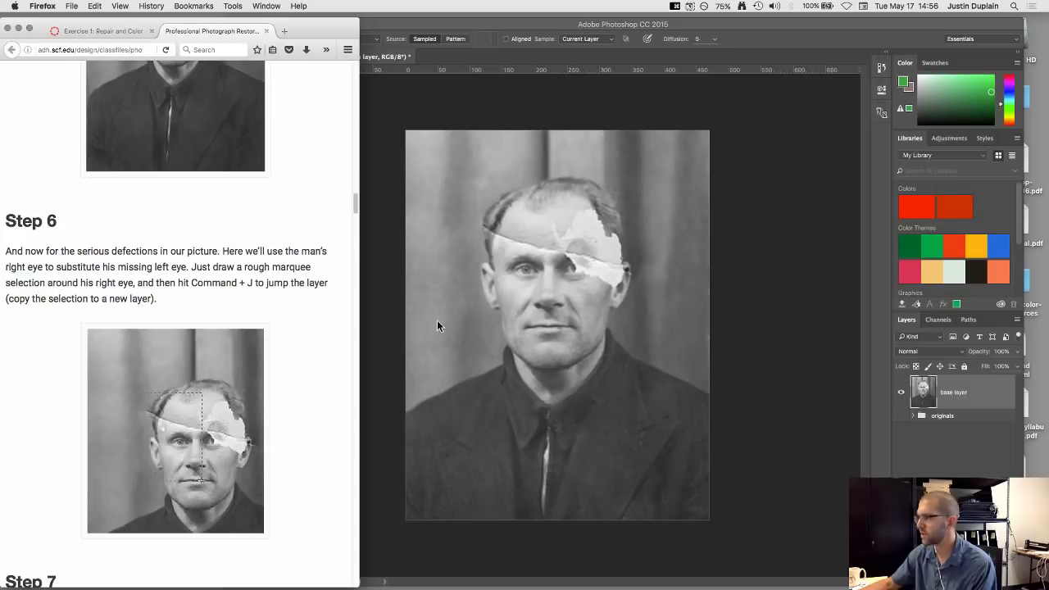
- Return to Photoshop and duplicate the base layer
{"action": "left_click", "coordinate": [919, 400]}
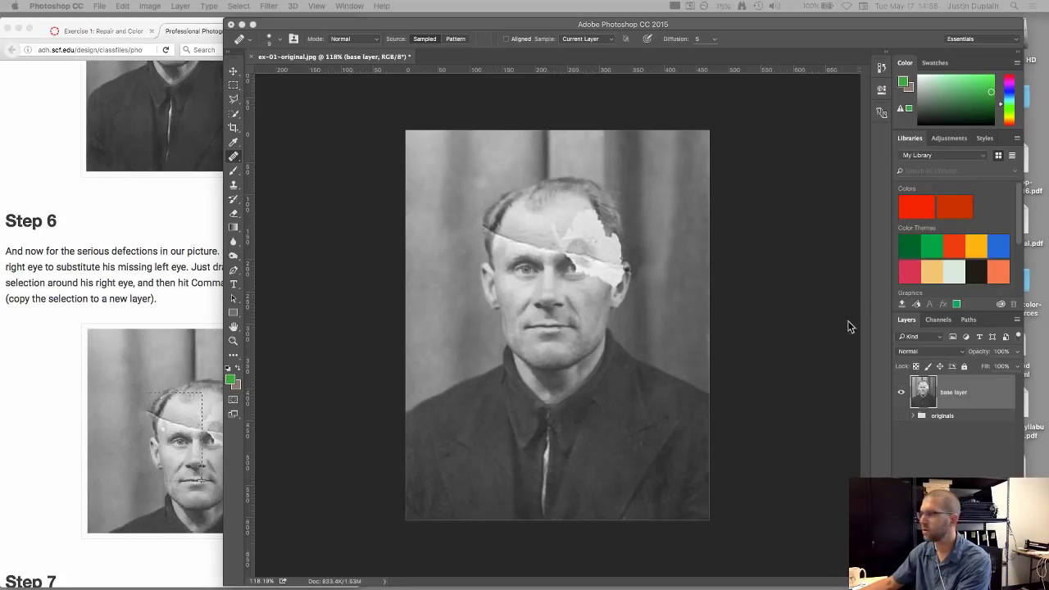
{"action": "left_click", "coordinate": [932, 399]}
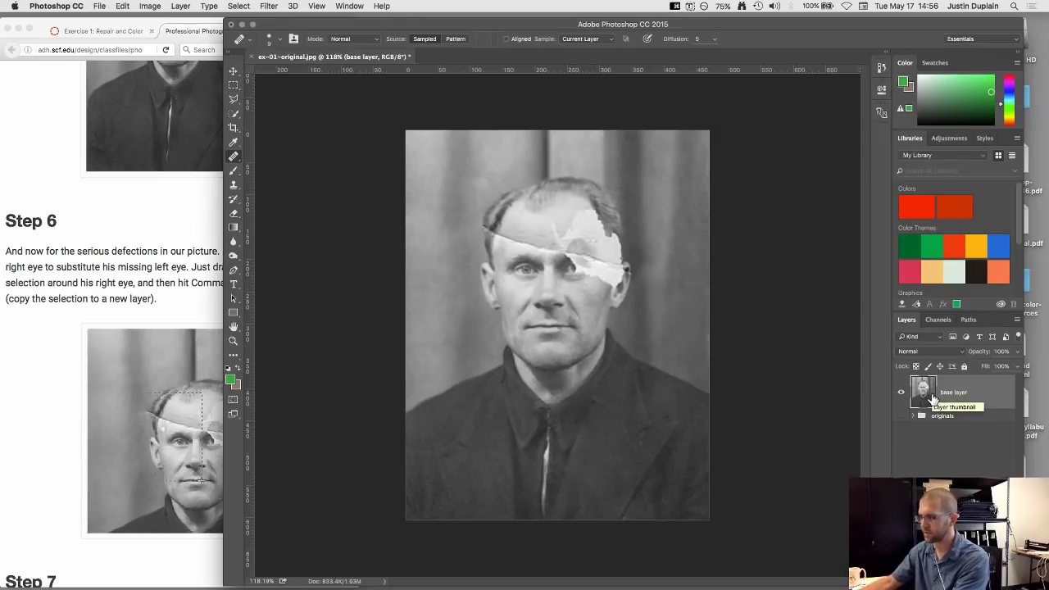
{"action": "key", "text": "super+j"}
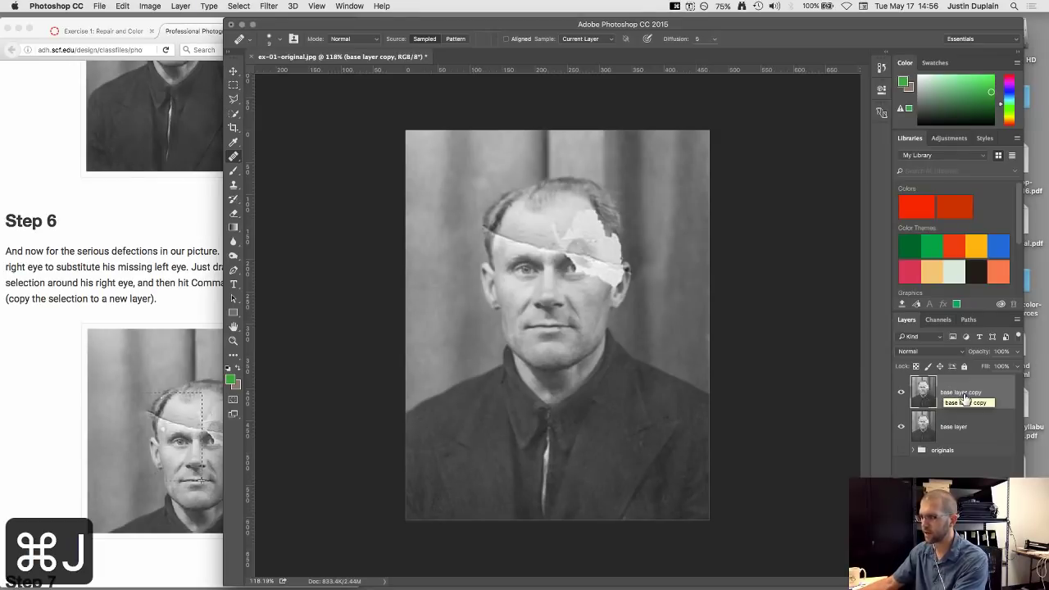
- Undo the base layer duplication and check the marquee example in the tutorial's Step 6 in Firefox before returning to Photoshop
{"action": "key", "text": "super+z"}
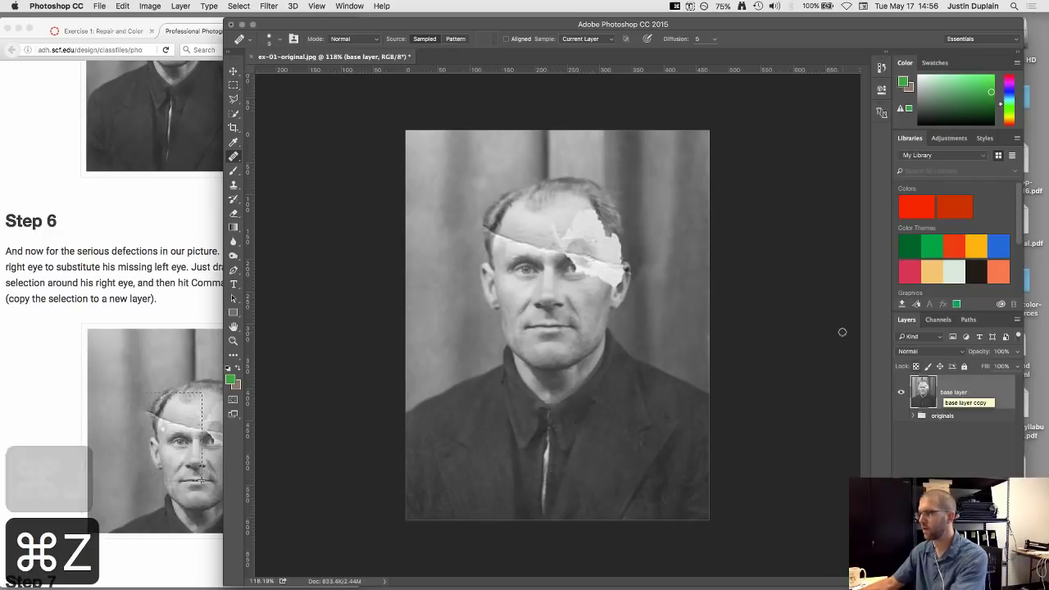
{"action": "left_click", "coordinate": [134, 245]}
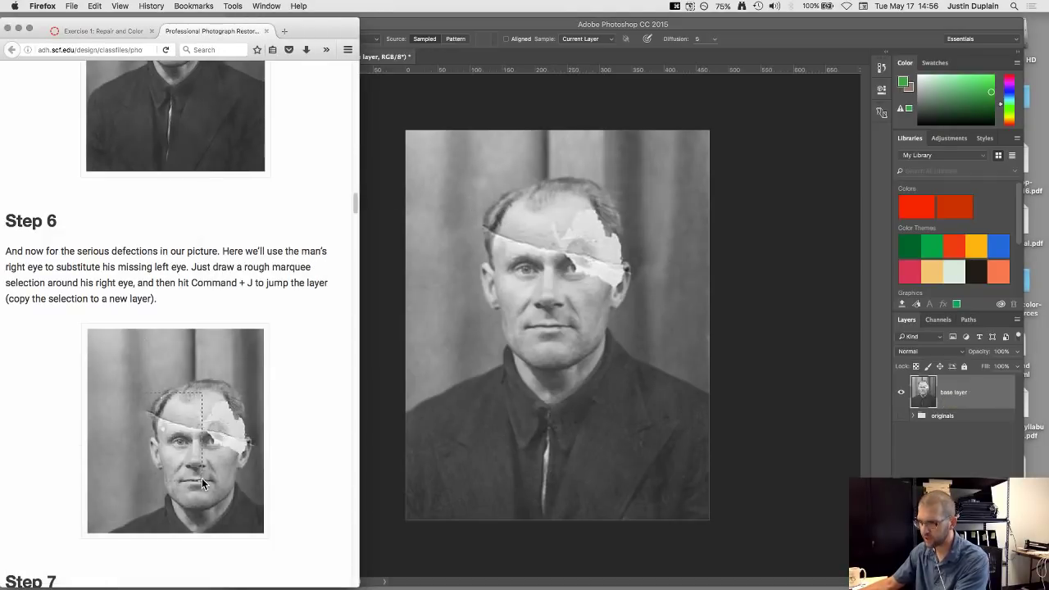
{"action": "left_click", "coordinate": [377, 243]}
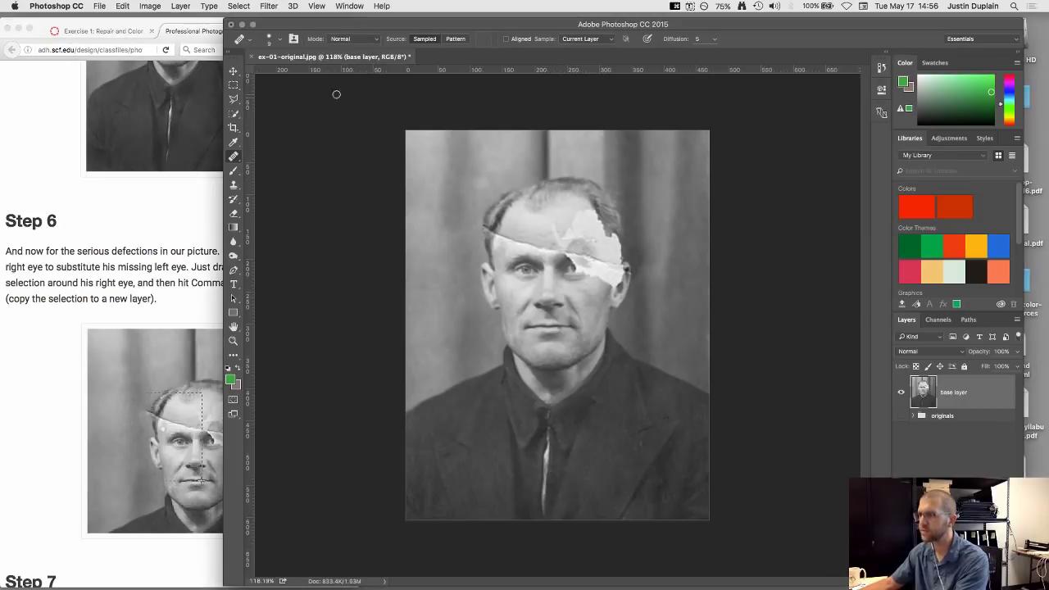
- Select the man's intact right eye and surrounding half of the face with the Rectangular Marquee and copy the selection to a new layer
{"action": "left_click", "coordinate": [234, 87]}
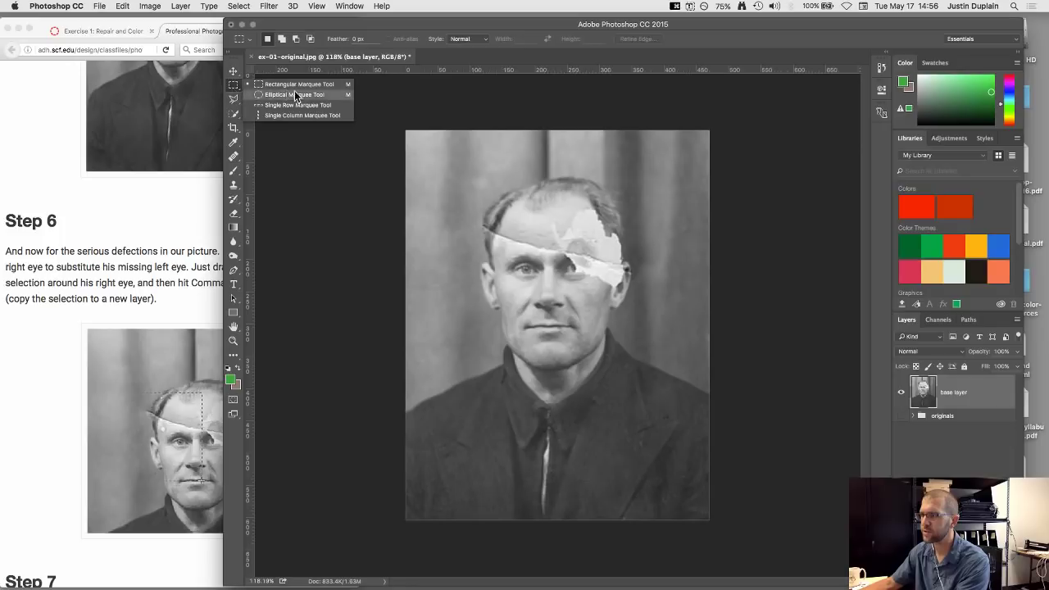
{"action": "left_click", "coordinate": [292, 85]}
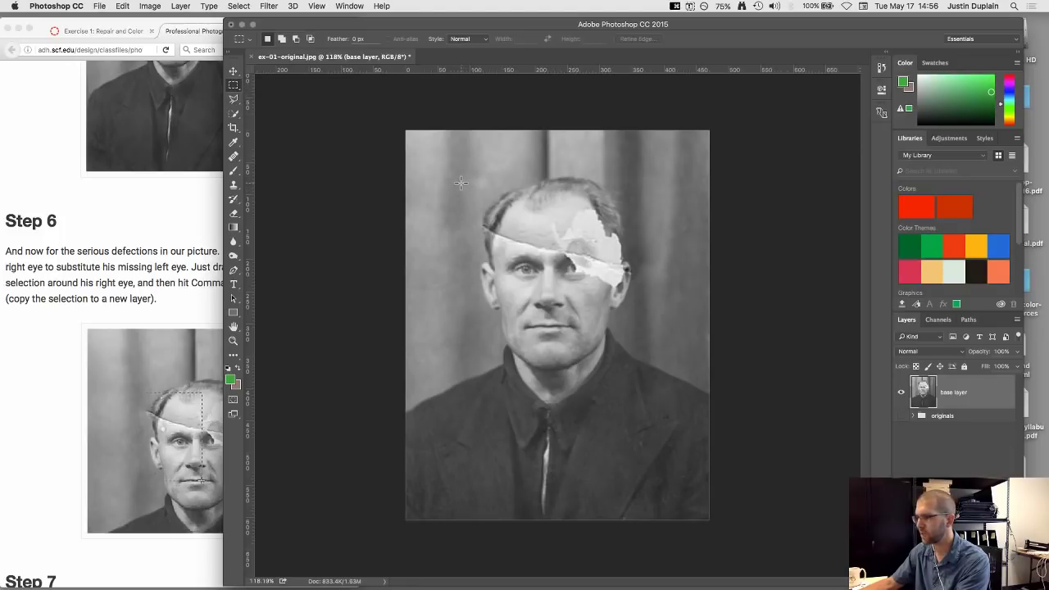
{"action": "left_click_drag", "start_coordinate": [463, 184], "coordinate": [561, 327]}
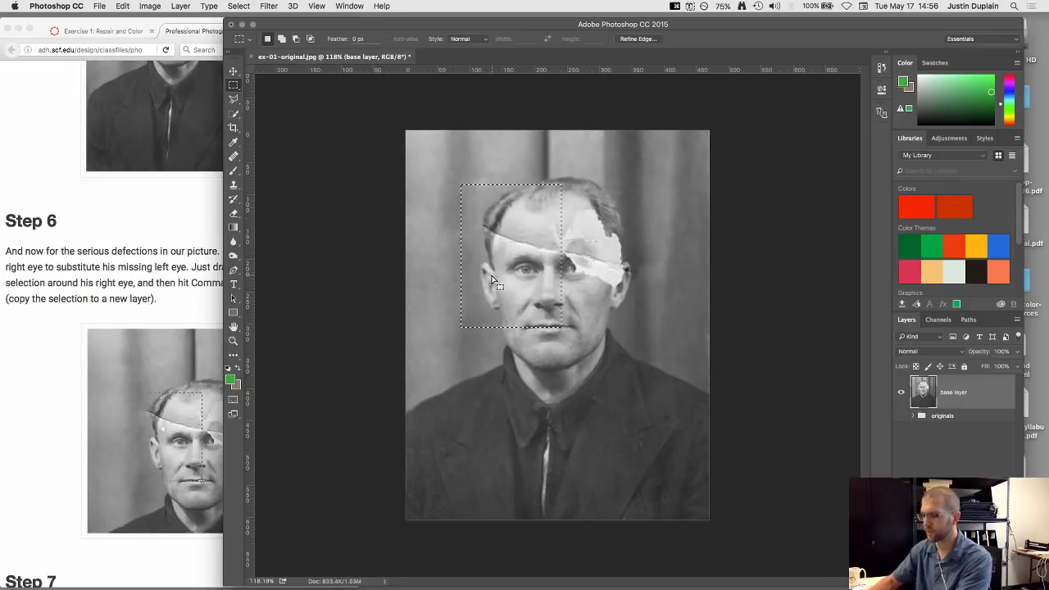
{"action": "key", "text": "super+j"}
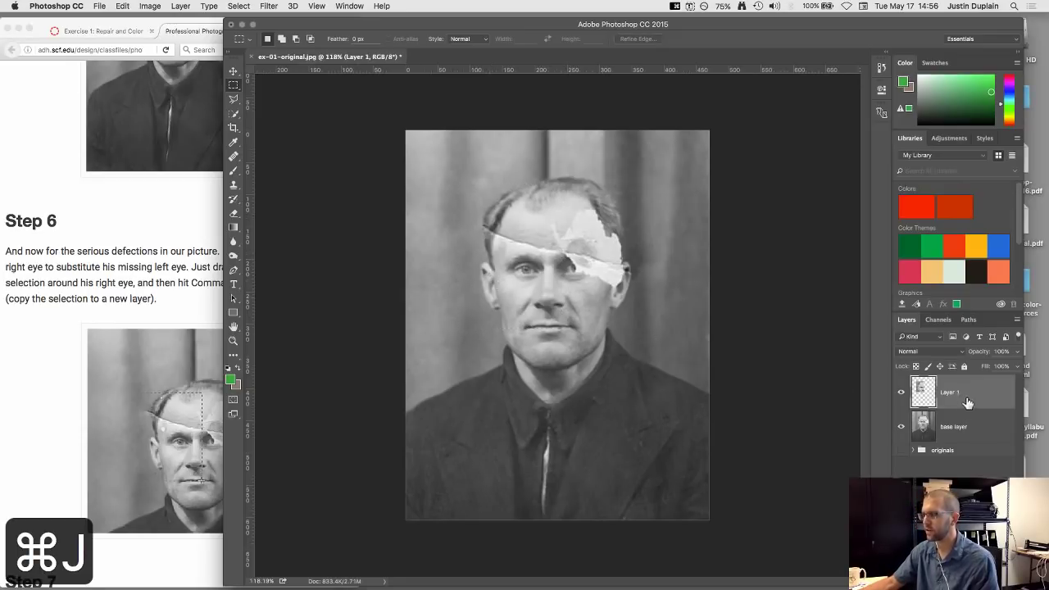
- Isolate the new layer to inspect the copied face piece, and restore the visibility of the other layers
{"action": "left_click", "coordinate": [902, 393], "text": "alt"}
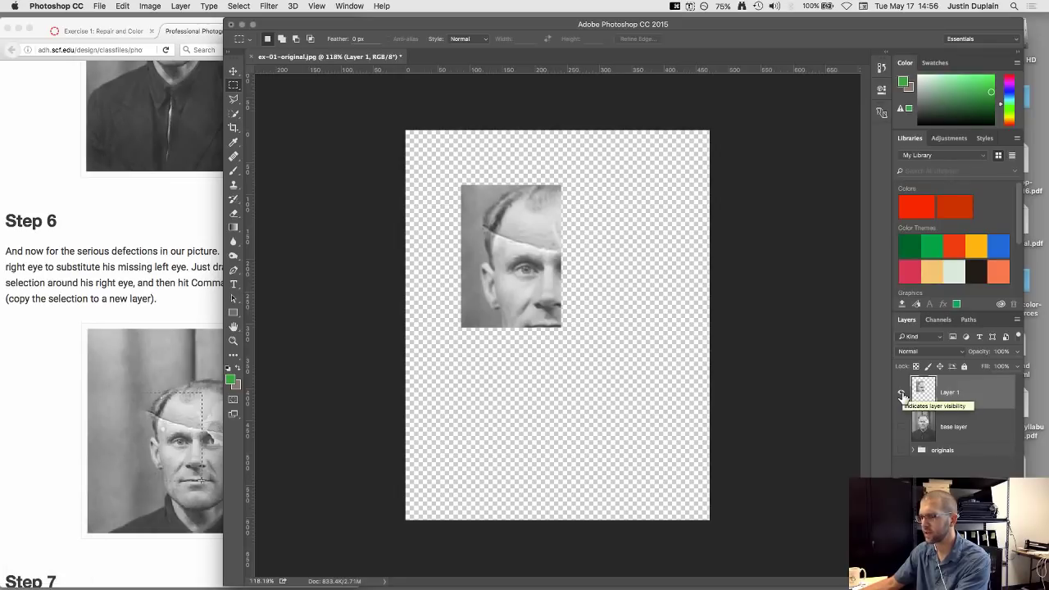
{"action": "left_click", "coordinate": [902, 395], "text": "alt"}
{"action": "left_click", "coordinate": [902, 395], "text": "alt"}
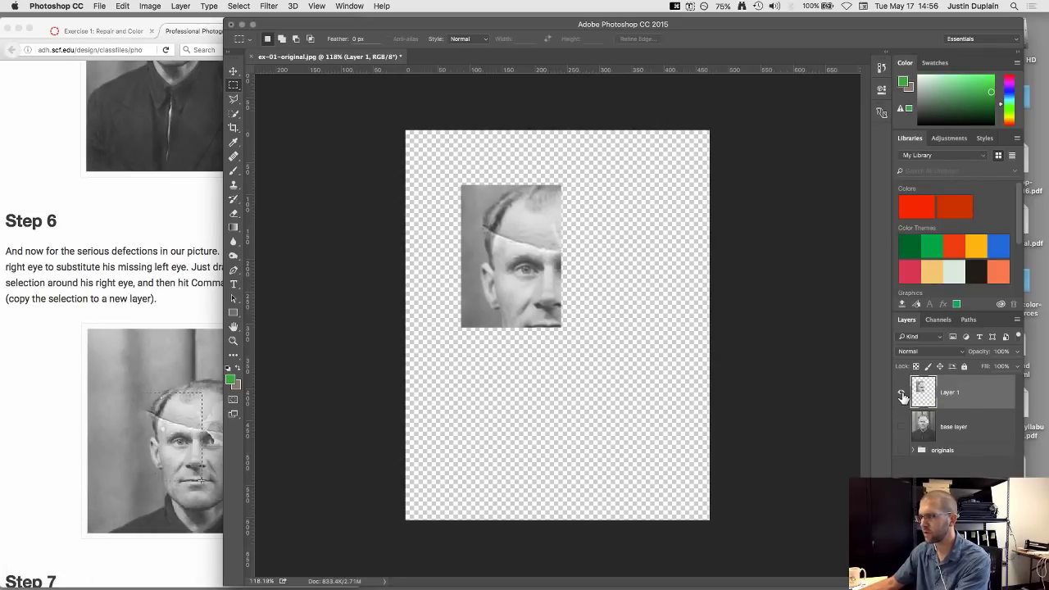
{"action": "left_click", "coordinate": [902, 396], "text": "alt"}
{"action": "left_click", "coordinate": [902, 395], "text": "alt"}
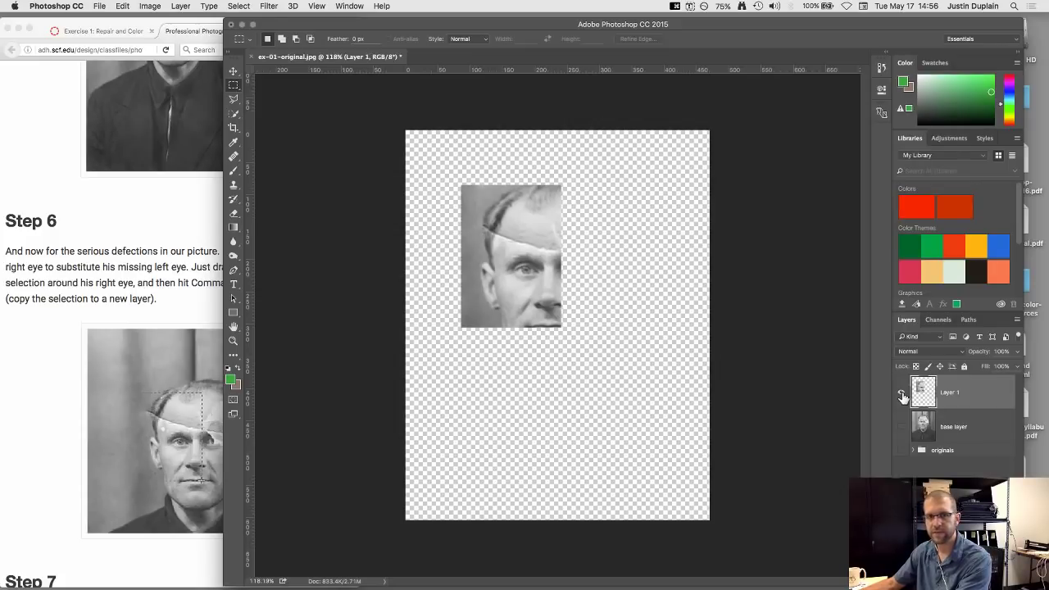
{"action": "left_click", "coordinate": [902, 396], "text": "alt"}
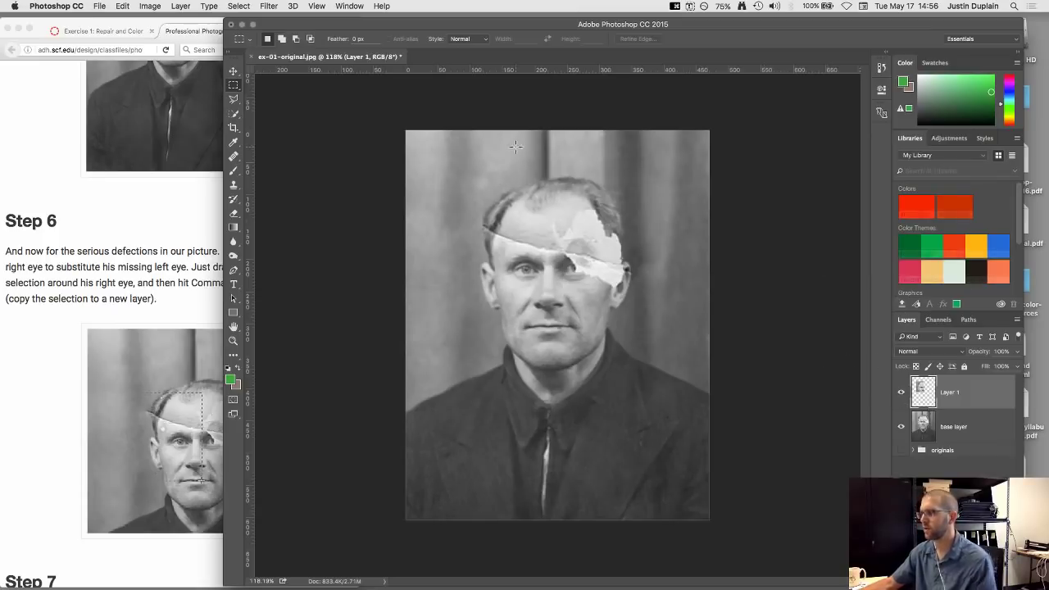
- Read Step 7 of the tutorial in Firefox and, back in Photoshop, start Free Transform on the copied face piece
{"action": "left_click", "coordinate": [105, 250]}
{"action": "scroll", "coordinate": [106, 250], "scroll_direction": "down", "scroll_amount": 5}
{"action": "scroll", "coordinate": [105, 250], "scroll_direction": "down", "scroll_amount": 3}
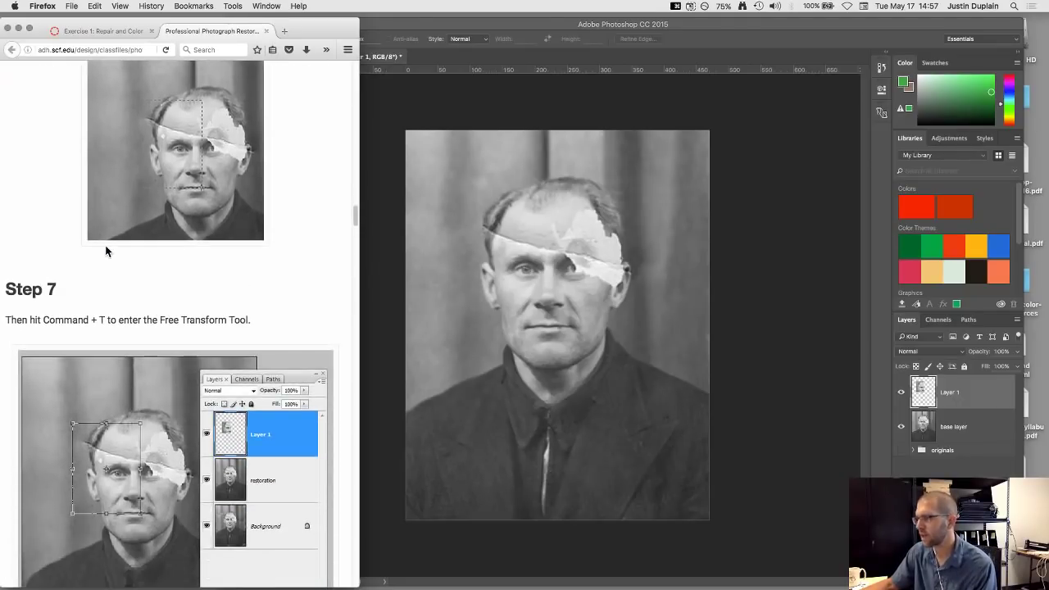
{"action": "scroll", "coordinate": [106, 247], "scroll_direction": "down", "scroll_amount": 1}
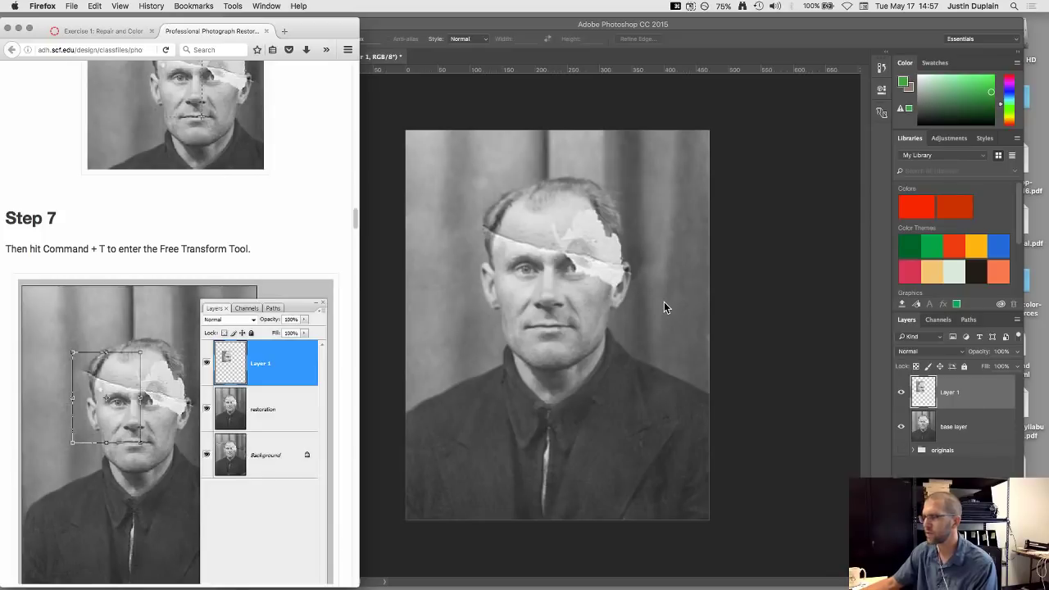
{"action": "left_click", "coordinate": [775, 249]}
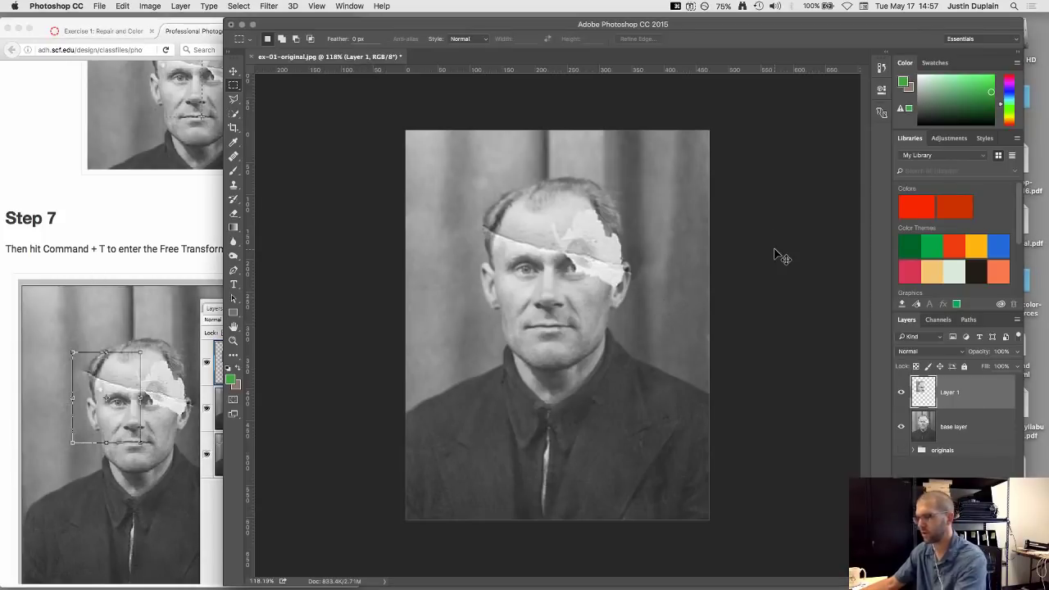
{"action": "key", "text": "super+t"}
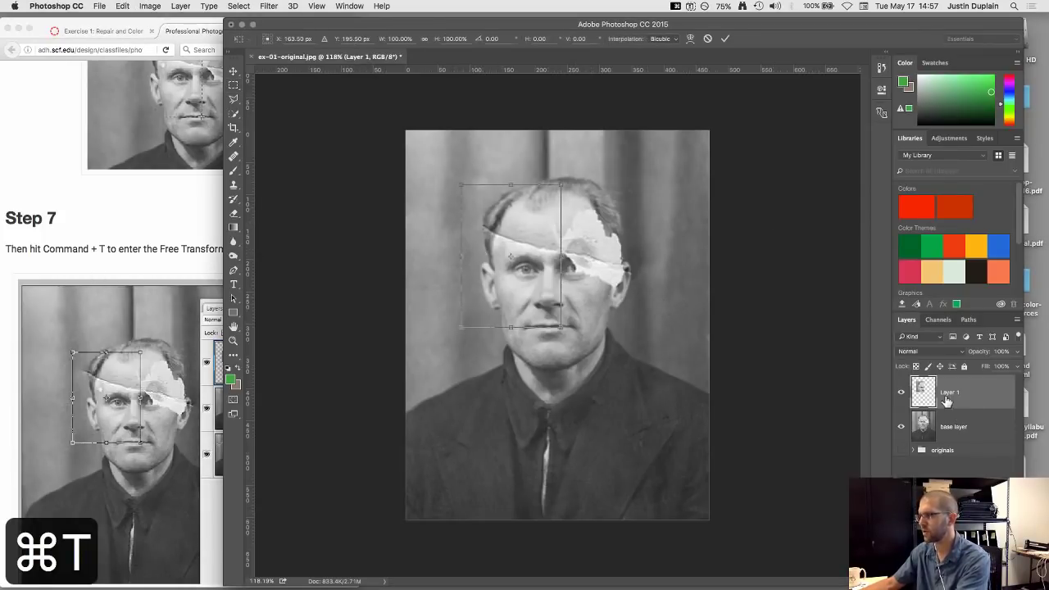
- Try to mirror the copied face piece by stretching it across the damaged side, and check Step 8 of the tutorial
{"action": "left_click_drag", "start_coordinate": [459, 254], "coordinate": [639, 276]}
{"action": "scroll", "coordinate": [98, 224], "scroll_direction": "down", "scroll_amount": 2}
{"action": "left_click", "coordinate": [101, 187]}
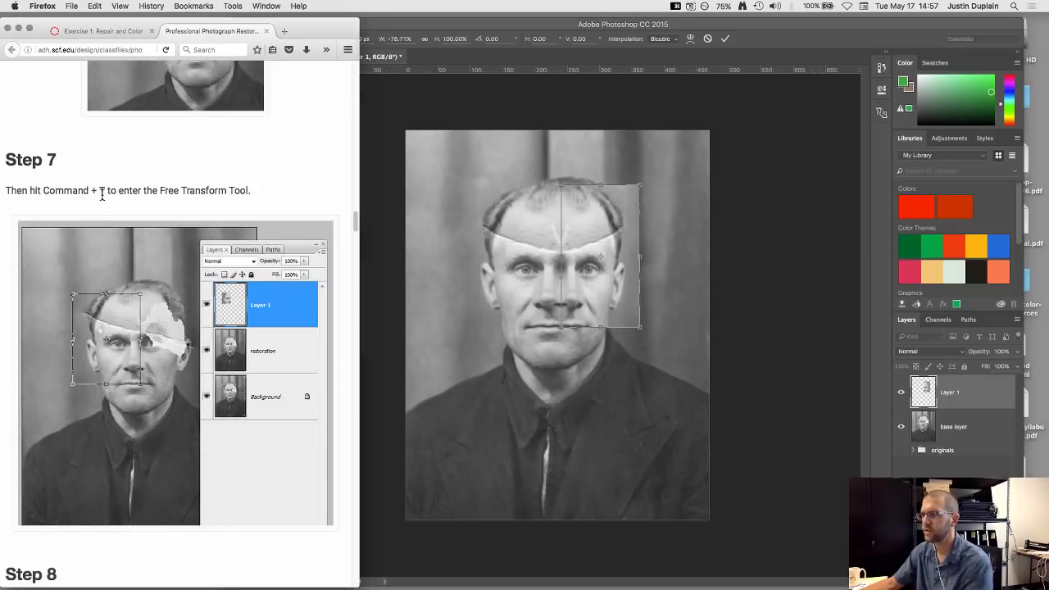
{"action": "scroll", "coordinate": [102, 194], "scroll_direction": "down", "scroll_amount": 5}
{"action": "scroll", "coordinate": [101, 194], "scroll_direction": "down", "scroll_amount": 5}
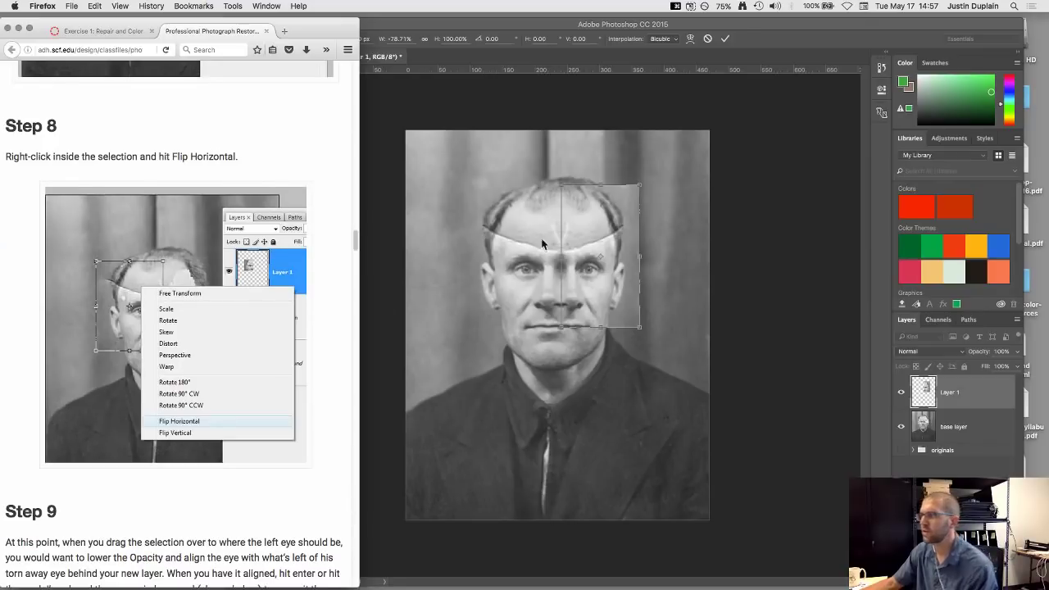
{"action": "left_click", "coordinate": [632, 156]}
{"action": "key", "text": "super+z"}
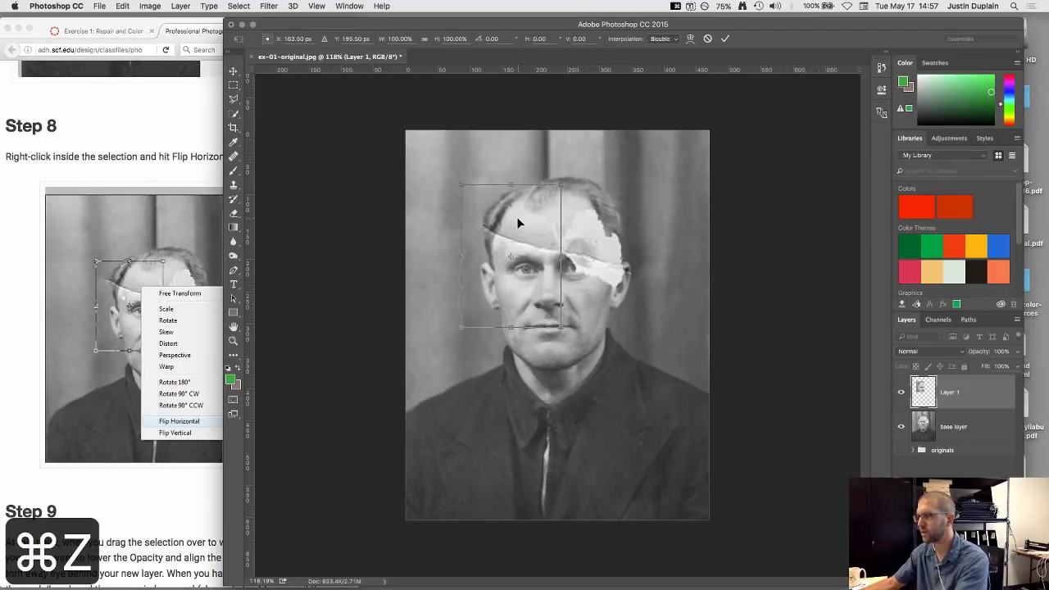
- Flip the copied face piece horizontally and read Step 9 of the tutorial in Firefox
{"action": "right_click", "coordinate": [517, 218]}
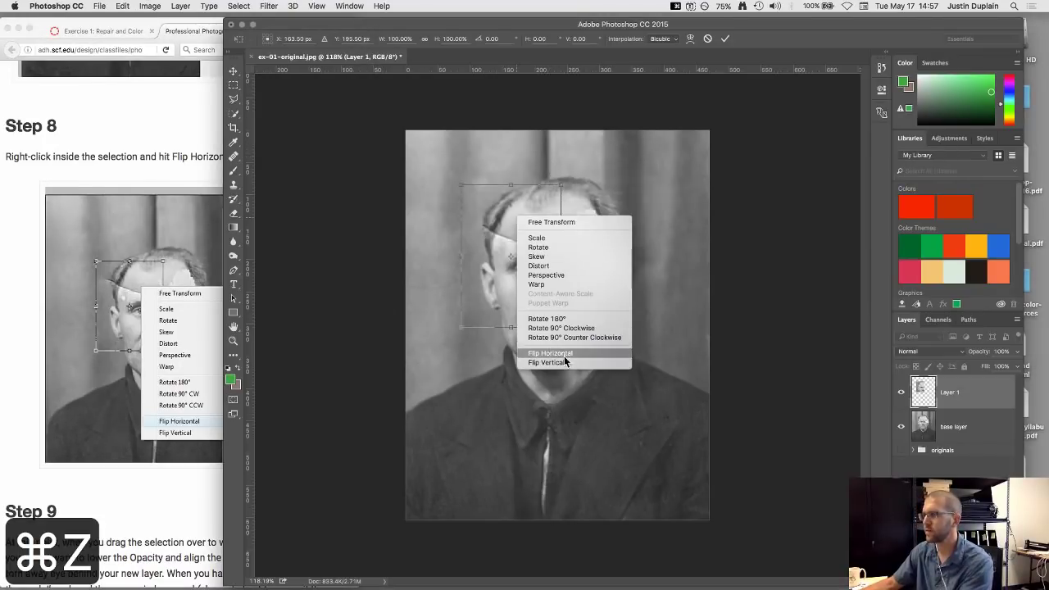
{"action": "left_click", "coordinate": [553, 353]}
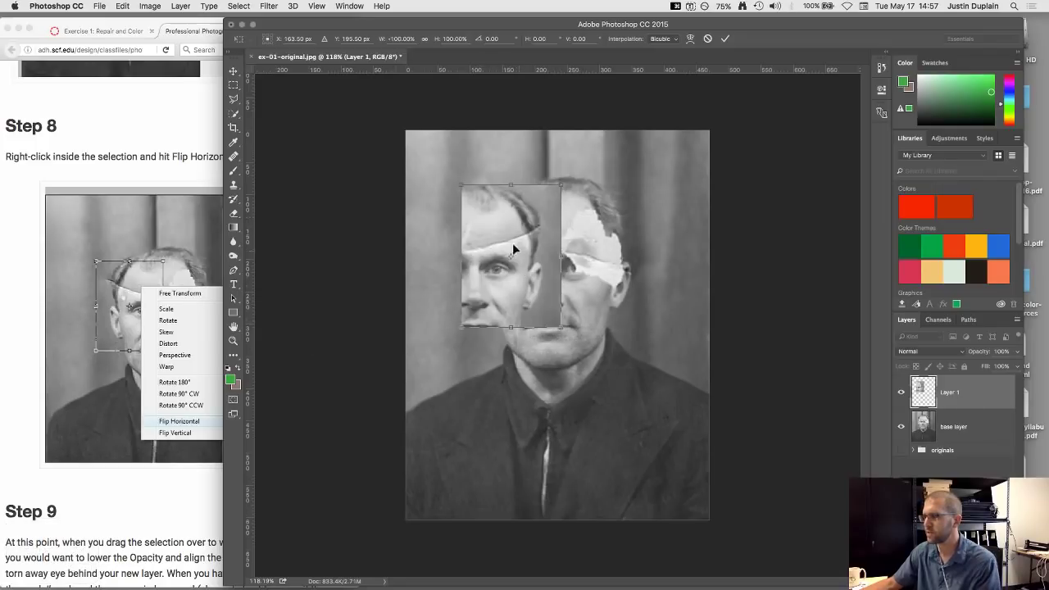
{"action": "left_click", "coordinate": [136, 153]}
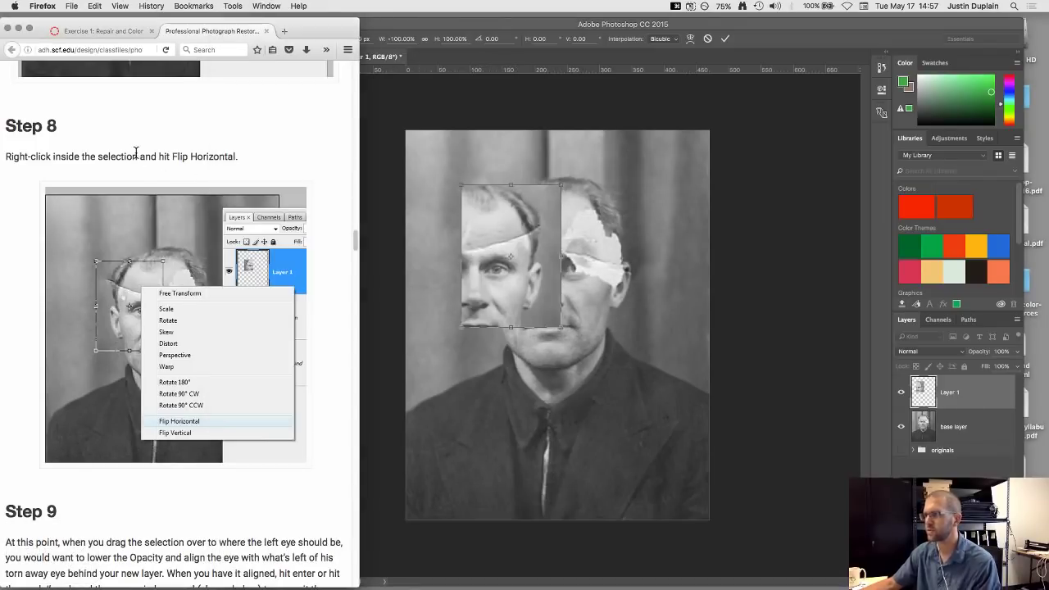
{"action": "scroll", "coordinate": [135, 152], "scroll_direction": "down", "scroll_amount": 5}
{"action": "scroll", "coordinate": [135, 152], "scroll_direction": "up", "scroll_amount": 3}
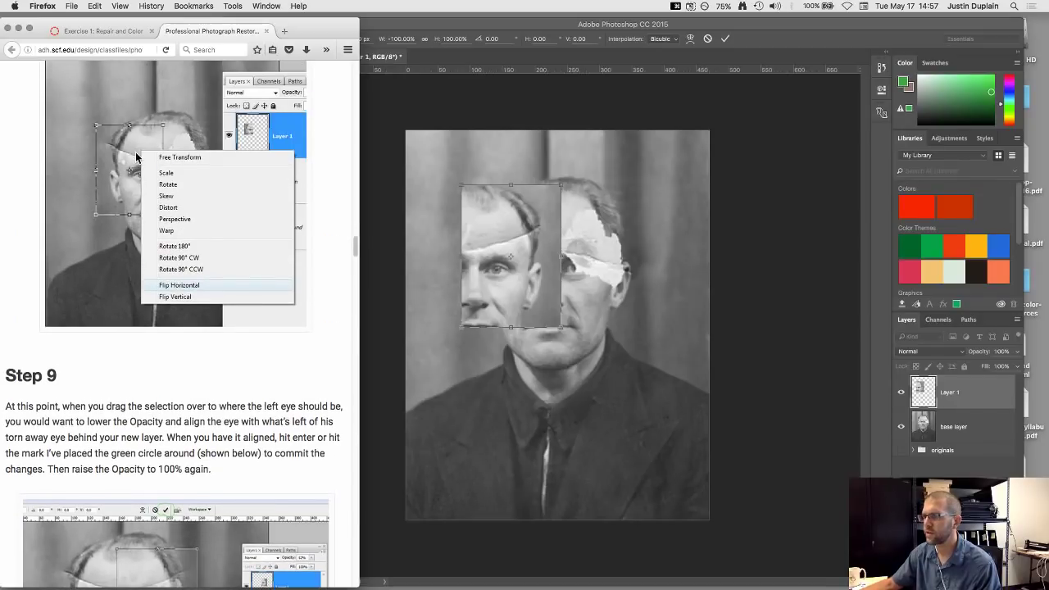
{"action": "scroll", "coordinate": [136, 156], "scroll_direction": "up", "scroll_amount": 2}
{"action": "scroll", "coordinate": [135, 152], "scroll_direction": "down", "scroll_amount": 5}
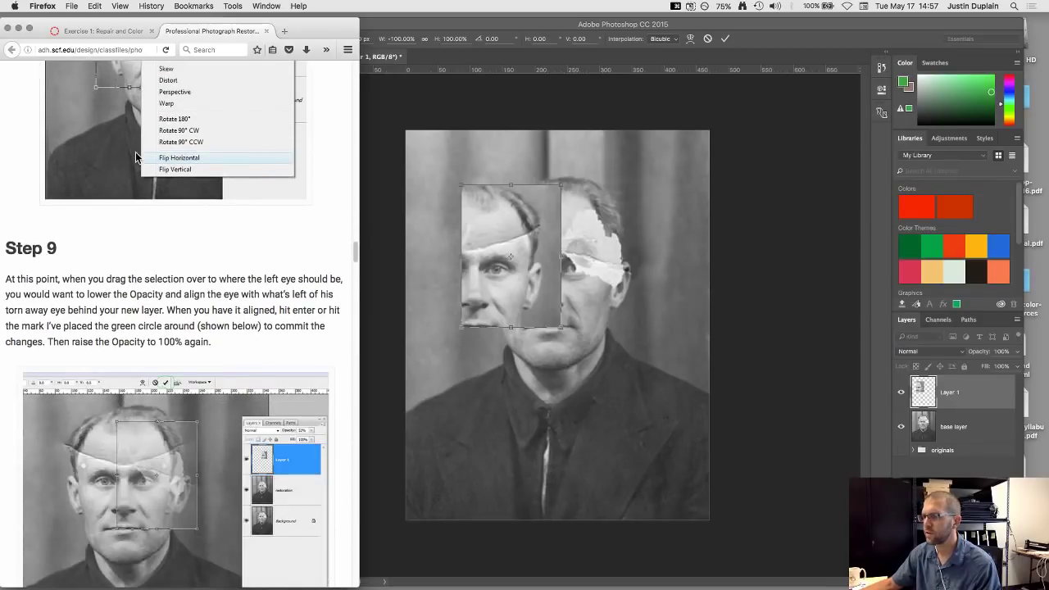
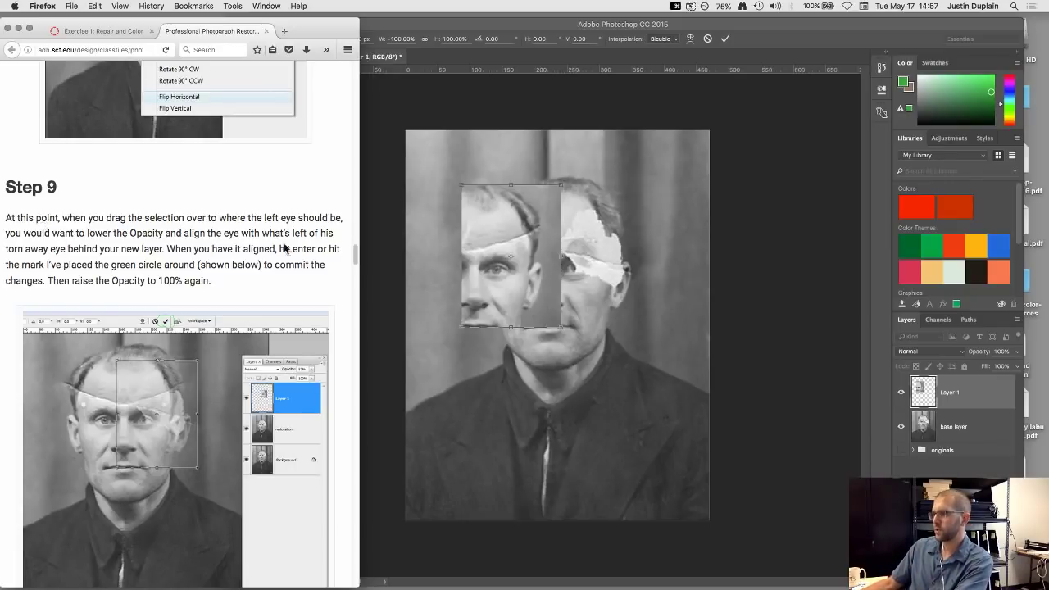
- Return to Photoshop, apply the flip, and move the mirrored face piece over the missing left eye
{"action": "left_click", "coordinate": [765, 98]}
{"action": "left_click", "coordinate": [725, 41]}
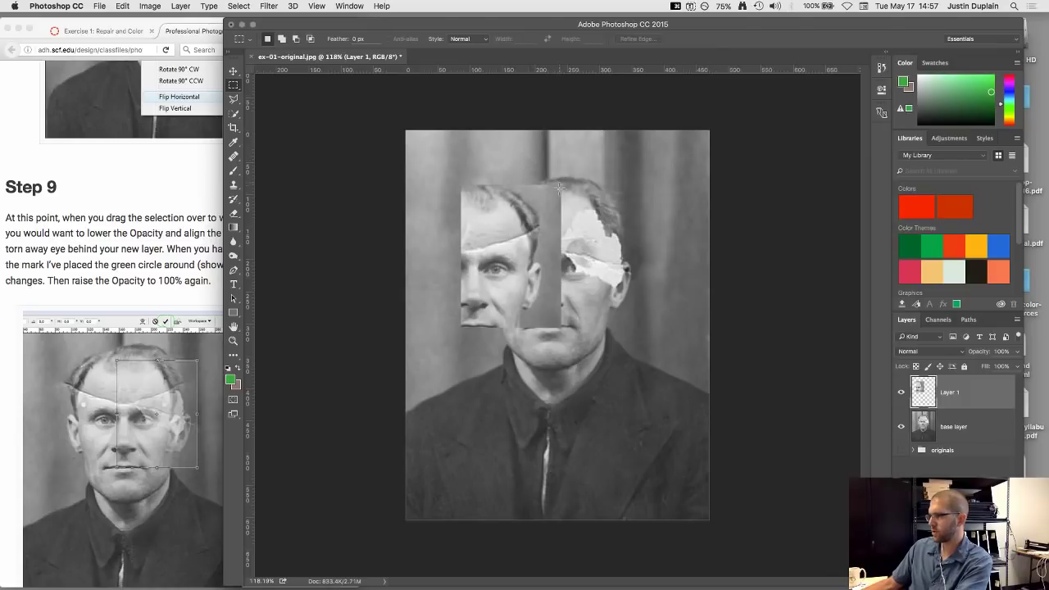
{"action": "key", "text": "v"}
{"action": "left_click_drag", "start_coordinate": [533, 228], "coordinate": [617, 231]}
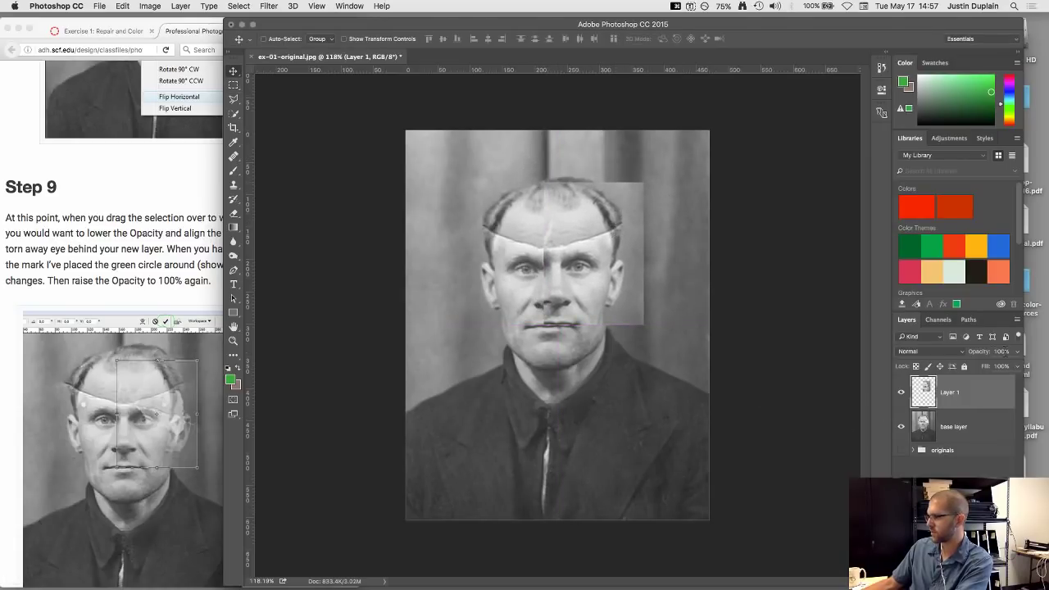
- Rename the layer holding the mirrored face piece to "eye copy"
{"action": "left_click", "coordinate": [902, 396], "text": "alt"}
{"action": "left_click", "coordinate": [902, 396], "text": "alt"}
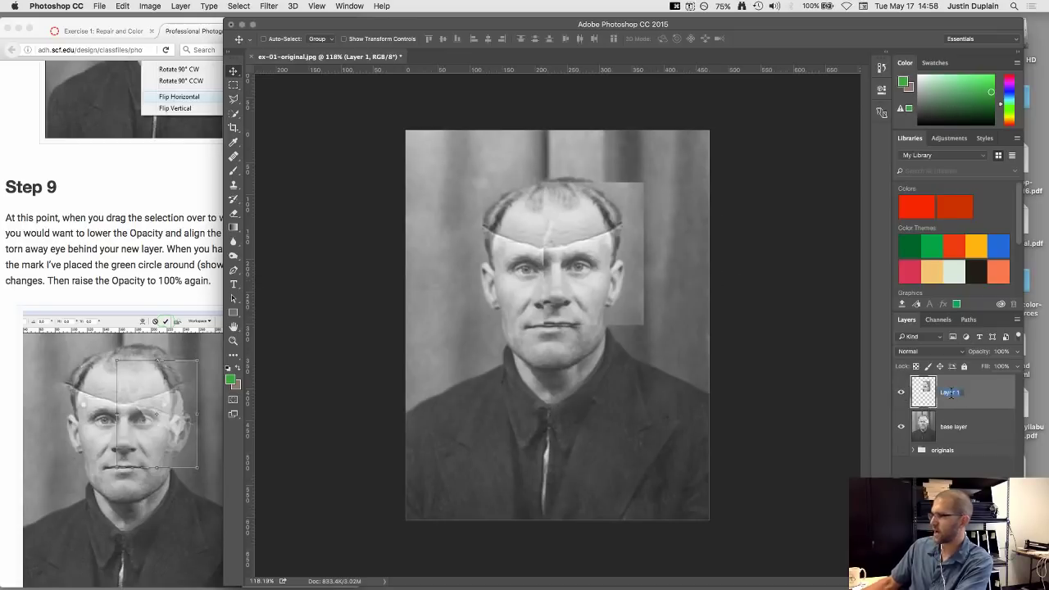
{"action": "type", "text": "eye copy"}
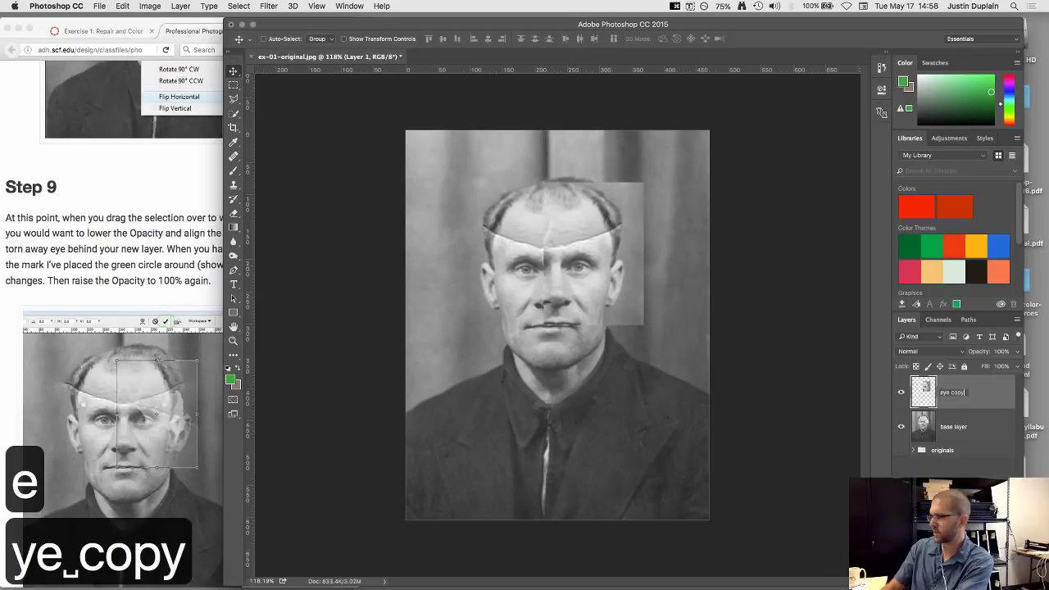
{"action": "key", "text": "Return"}
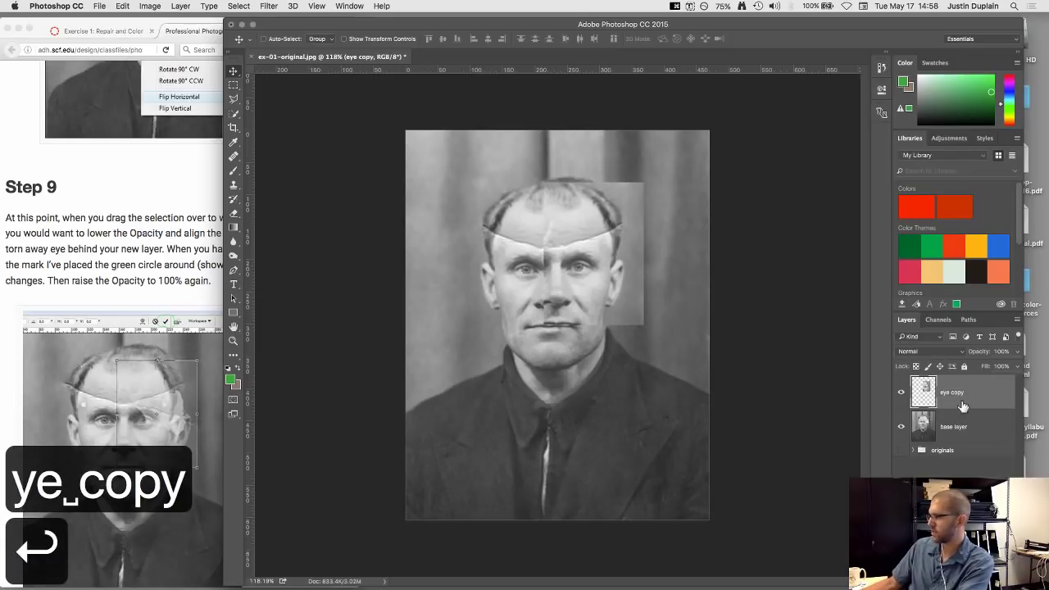
- Lower the opacity of the eye copy layer to 61%
{"action": "left_click", "coordinate": [1018, 353]}
{"action": "left_click_drag", "start_coordinate": [1018, 358], "coordinate": [995, 364]}
{"action": "left_click", "coordinate": [928, 392]}
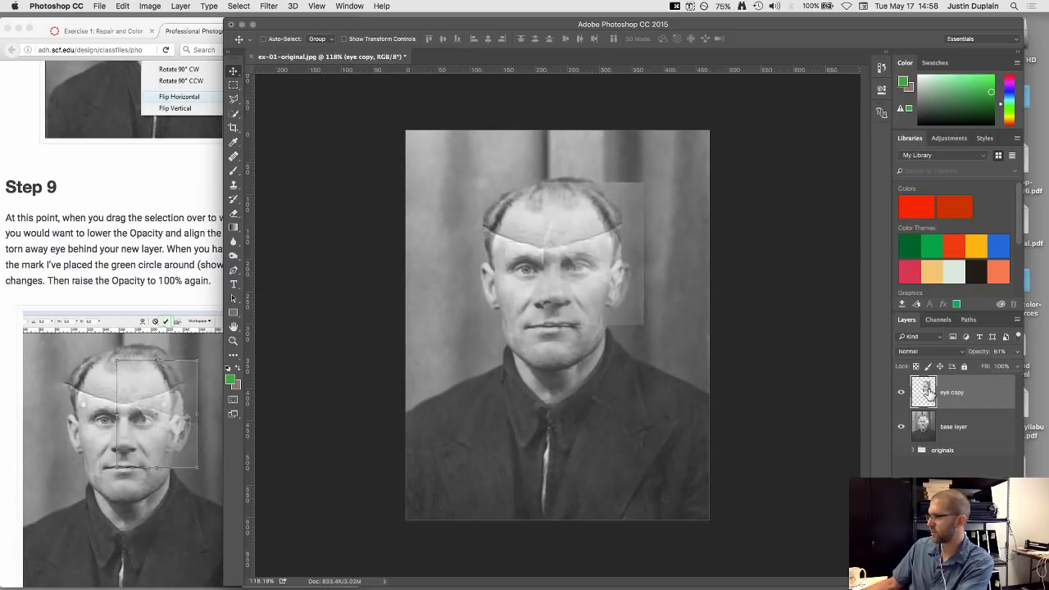
- Align the semi-transparent eye copy with the remains of the torn left eye on the base layer using the Move tool
{"action": "key", "text": "Down"}
{"action": "key", "text": "Down"}
{"action": "key", "text": "Up"}
{"action": "key", "text": "Up"}
{"action": "key", "text": "Up"}
{"action": "key", "text": "Up"}
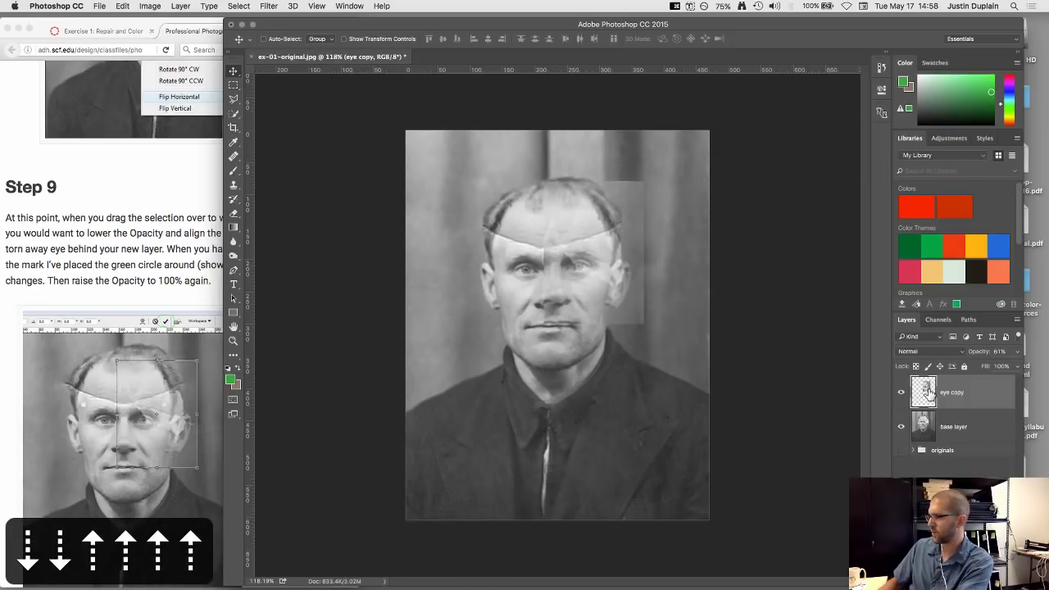
{"action": "key", "text": "Down"}
{"action": "key", "text": "Down"}
{"action": "scroll", "coordinate": [562, 282], "scroll_direction": "up", "scroll_amount": 5}
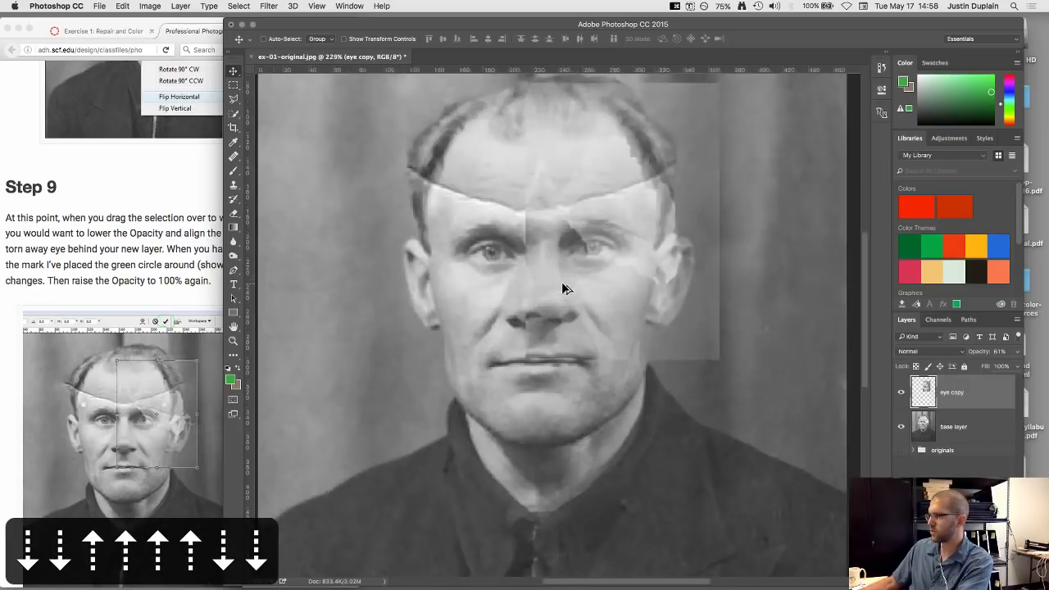
{"action": "left_click_drag", "start_coordinate": [595, 237], "coordinate": [624, 261]}
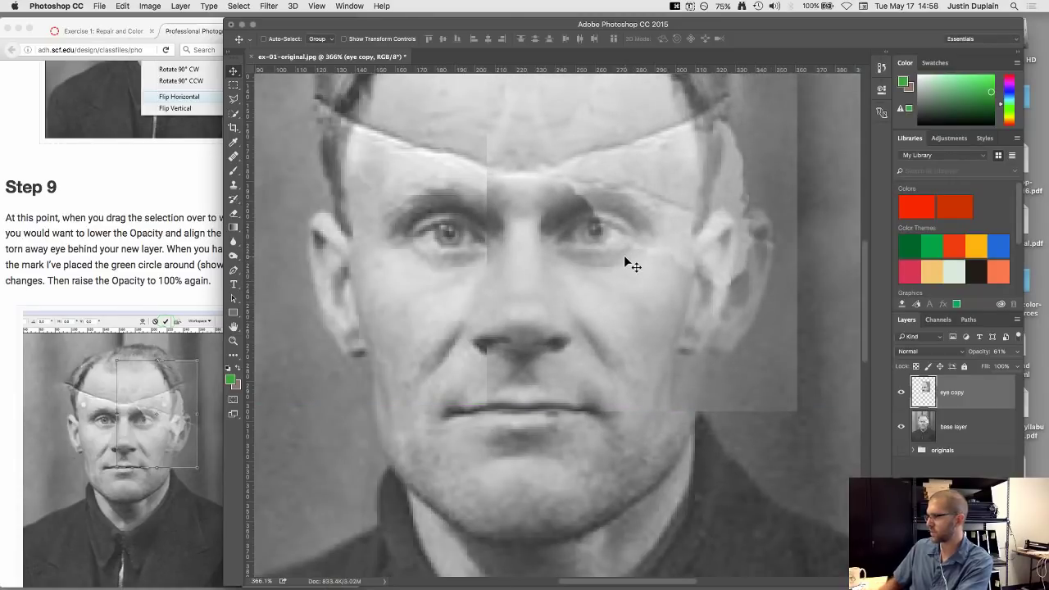
{"action": "key", "text": "Right"}
{"action": "key", "text": "Left"}
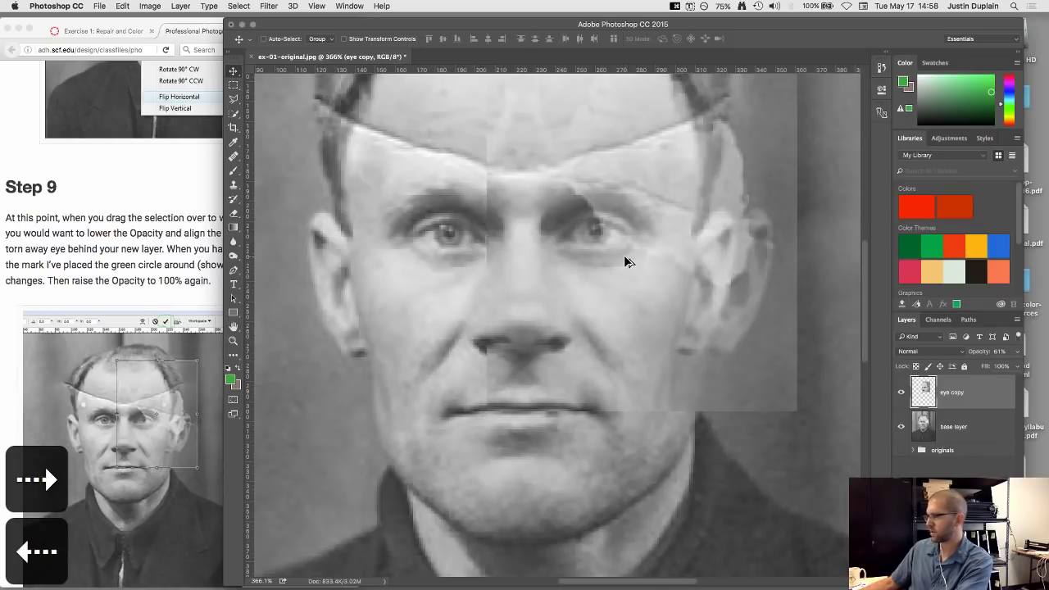
- Raise the opacity of the eye copy layer to 100%
{"action": "scroll", "coordinate": [625, 261], "scroll_direction": "down", "scroll_amount": 5}
{"action": "scroll", "coordinate": [624, 260], "scroll_direction": "down", "scroll_amount": 1}
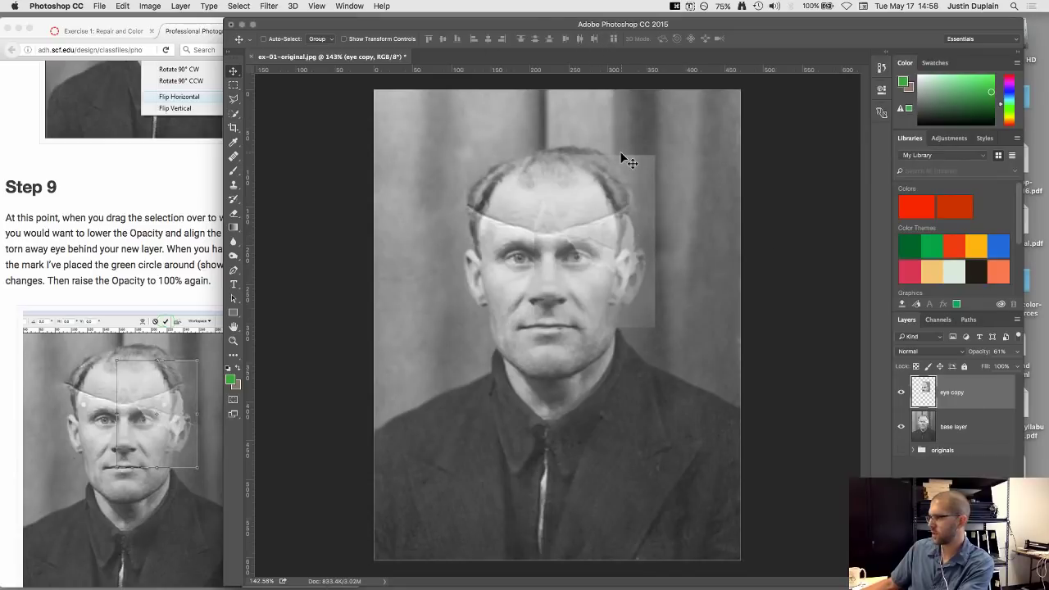
{"action": "left_click", "coordinate": [1016, 350]}
{"action": "left_click_drag", "start_coordinate": [998, 366], "coordinate": [1029, 367]}
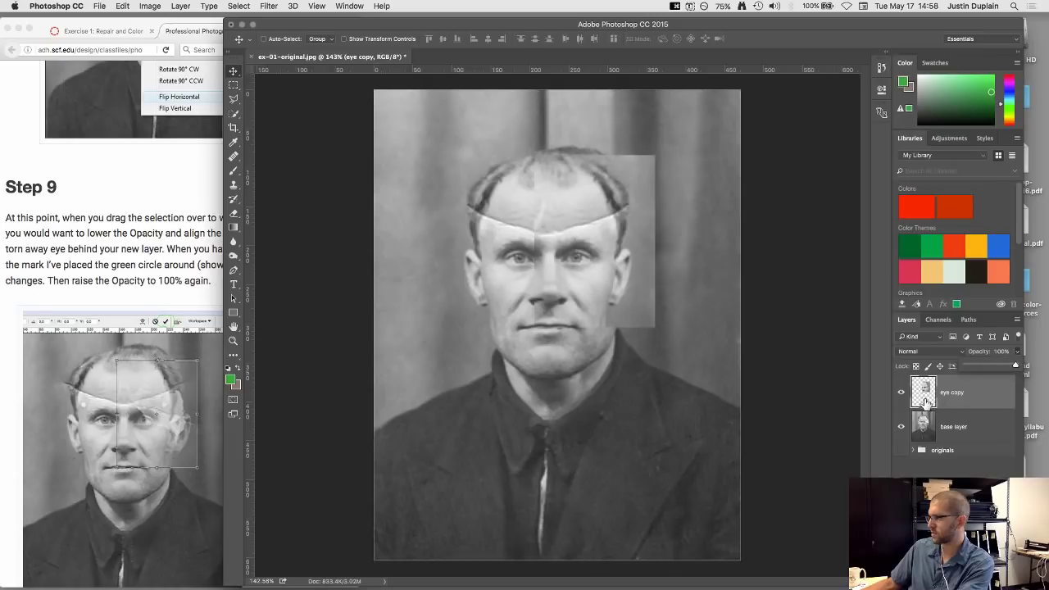
- Switch to Firefox and read Steps 9 and 10 of the photo restoration tutorial about aligning the eye and applying a mask
{"action": "left_click", "coordinate": [54, 255]}
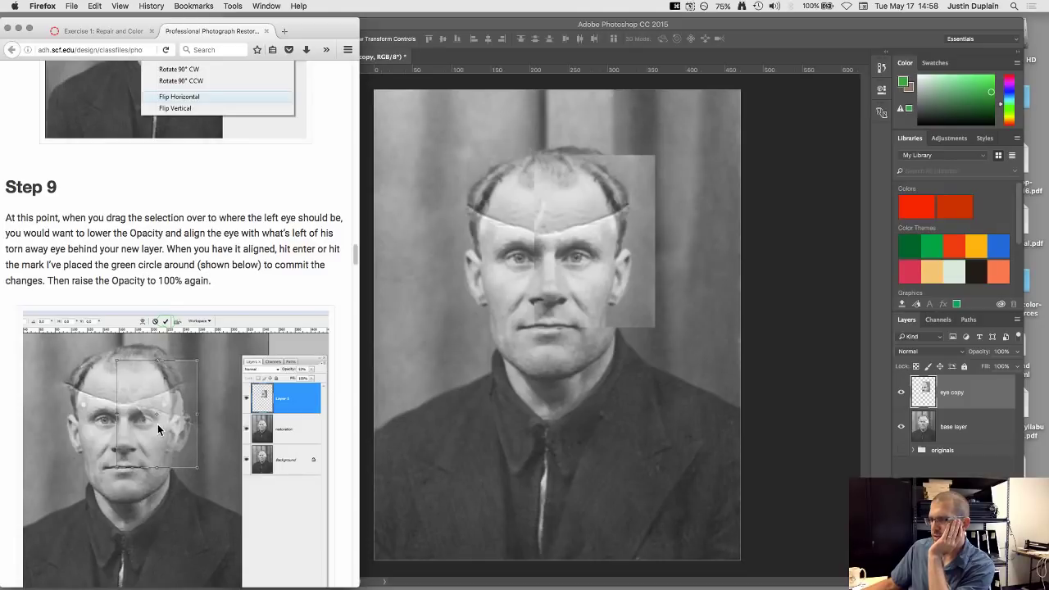
{"action": "scroll", "coordinate": [157, 424], "scroll_direction": "down", "scroll_amount": 2}
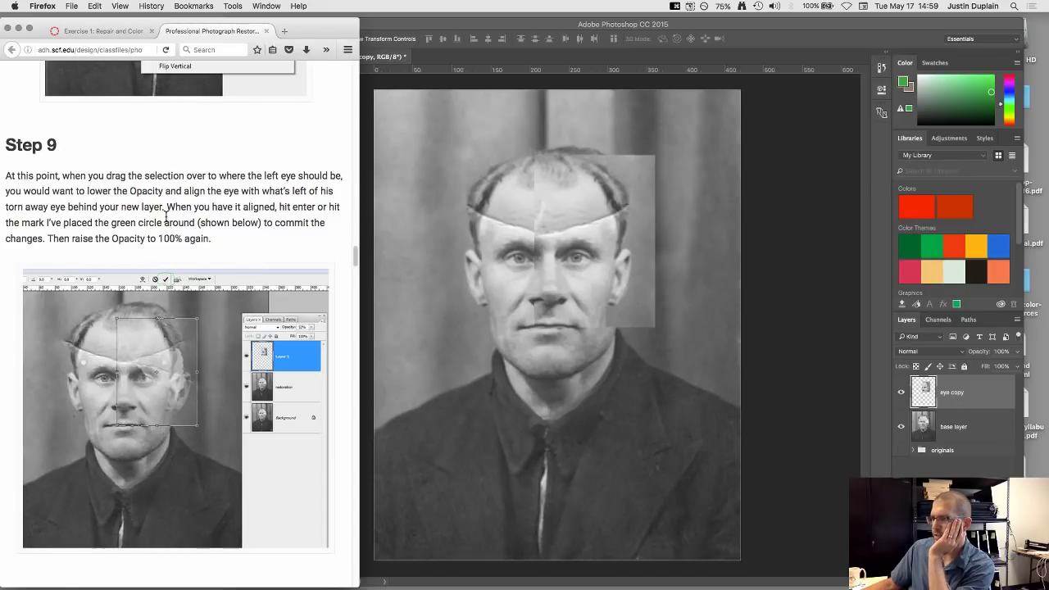
{"action": "scroll", "coordinate": [166, 216], "scroll_direction": "down", "scroll_amount": 3}
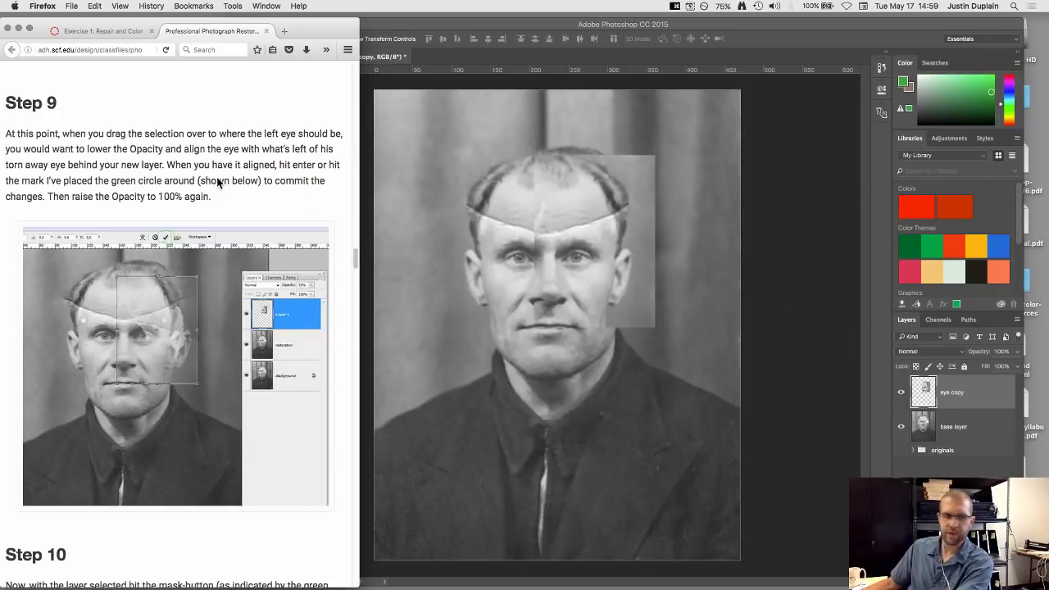
{"action": "scroll", "coordinate": [219, 181], "scroll_direction": "down", "scroll_amount": 2}
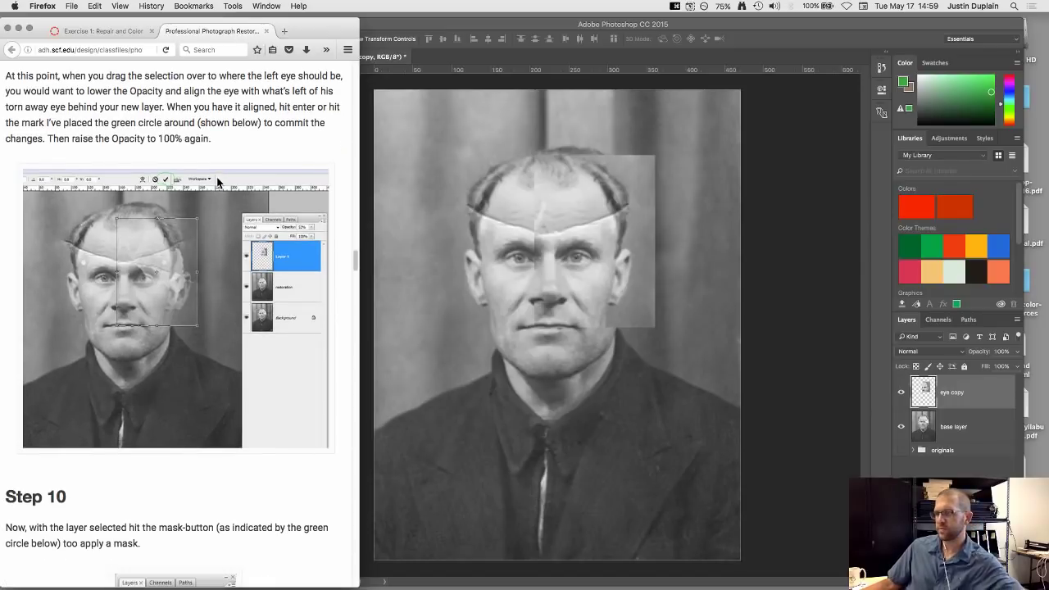
{"action": "scroll", "coordinate": [219, 182], "scroll_direction": "down", "scroll_amount": 2}
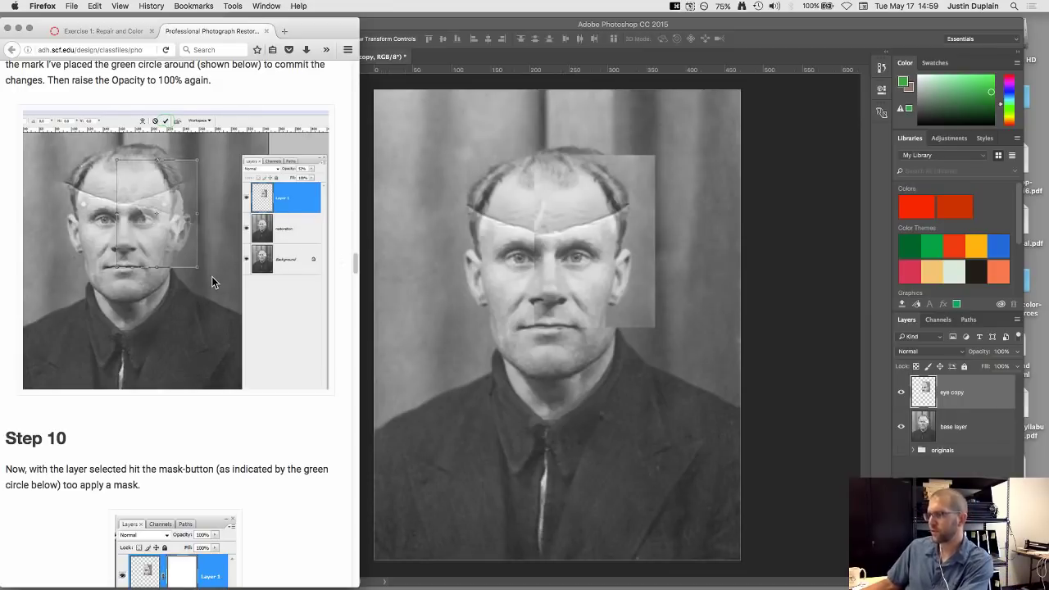
{"action": "scroll", "coordinate": [212, 282], "scroll_direction": "down", "scroll_amount": 7}
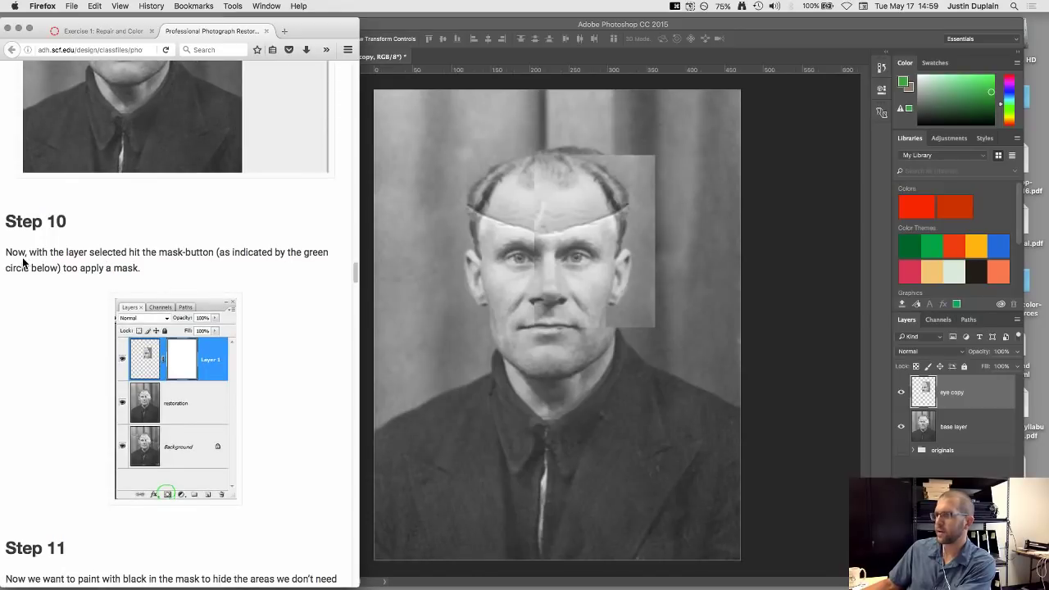
{"action": "left_click_drag", "start_coordinate": [5, 257], "coordinate": [131, 266]}
{"action": "left_click", "coordinate": [131, 266]}
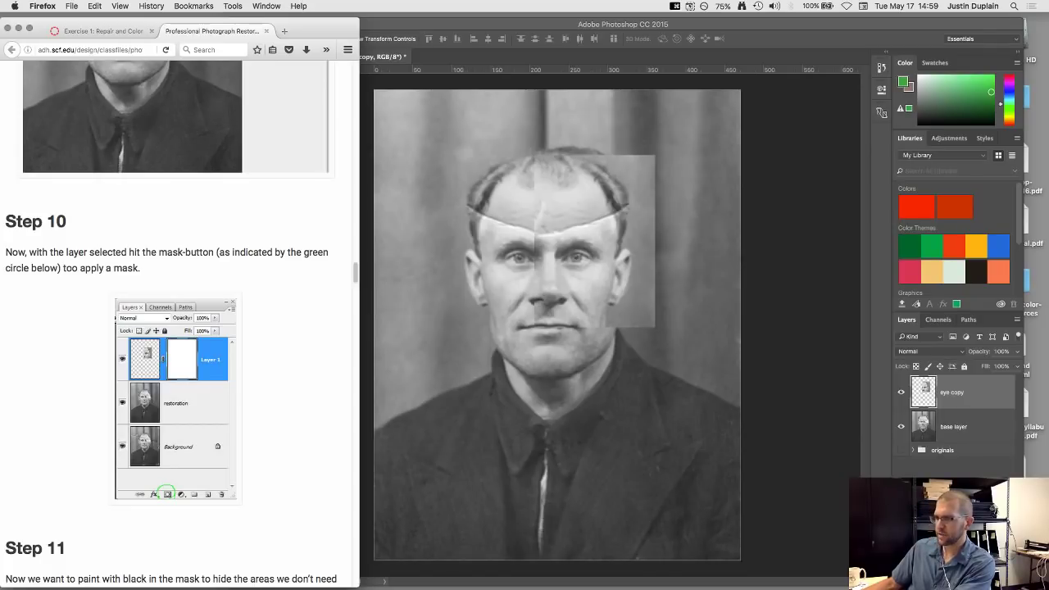
- Switch to Photoshop and add a layer mask to the eye copy layer
{"action": "left_click", "coordinate": [967, 392]}
{"action": "left_click", "coordinate": [942, 491]}
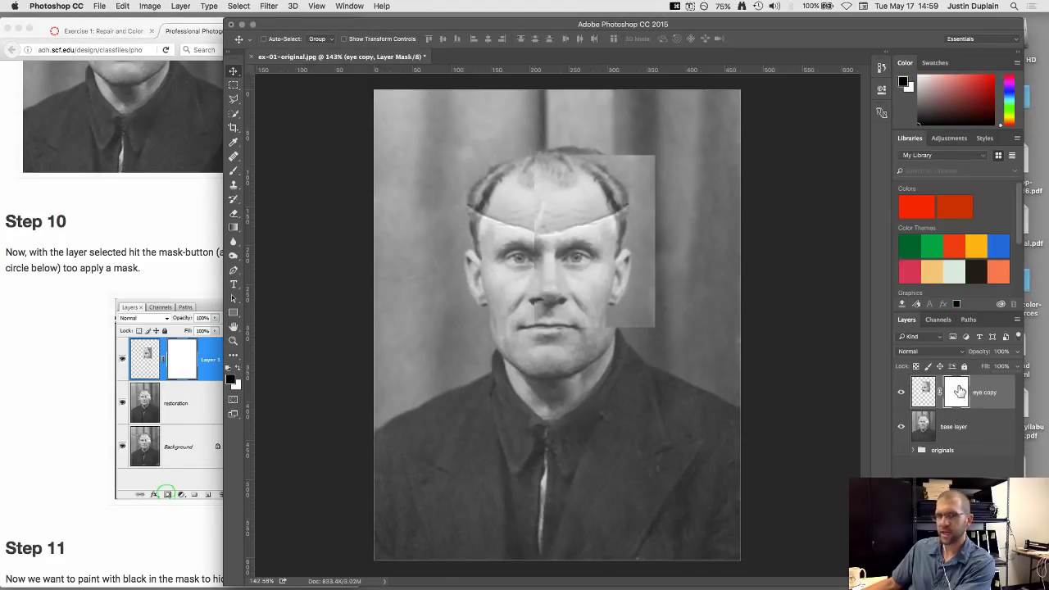
- Read Step 11 of the tutorial in Firefox about painting on the mask, and return to Photoshop
{"action": "left_click", "coordinate": [51, 267]}
{"action": "scroll", "coordinate": [49, 264], "scroll_direction": "down", "scroll_amount": 1}
{"action": "scroll", "coordinate": [49, 264], "scroll_direction": "down", "scroll_amount": 4}
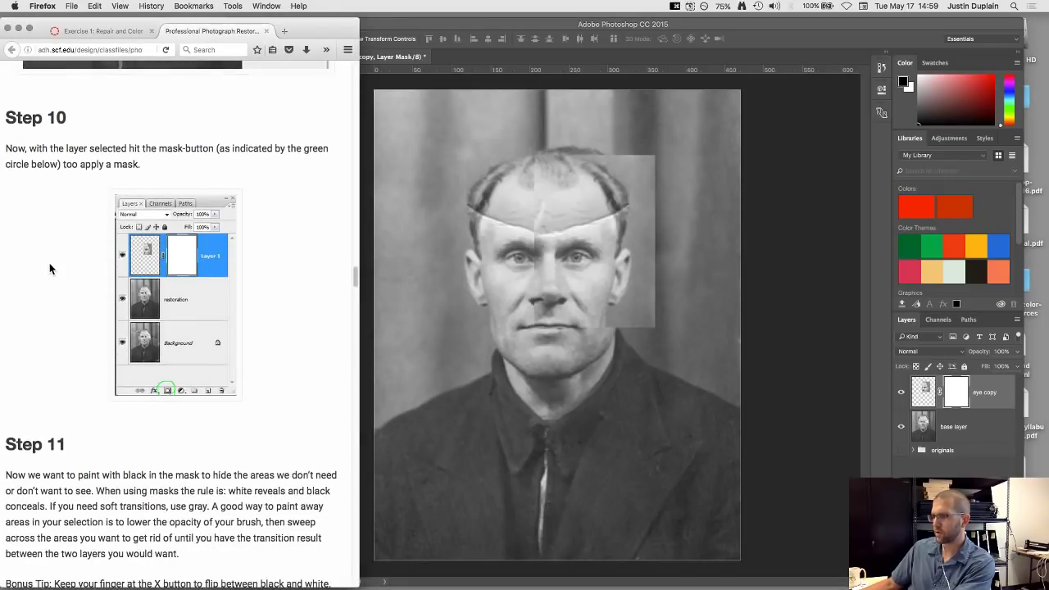
{"action": "left_click", "coordinate": [792, 33]}
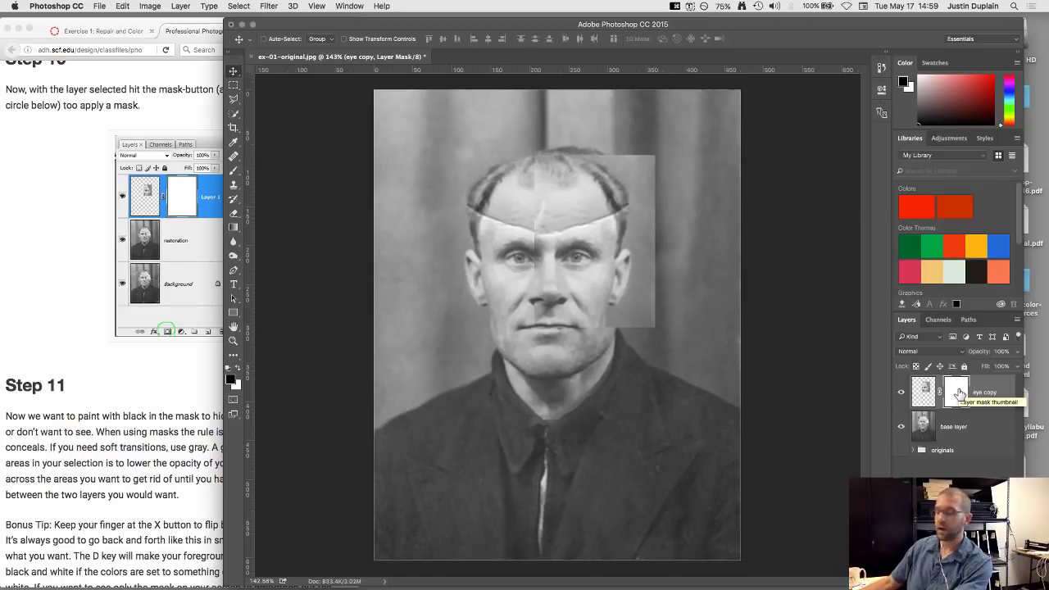
- Delete the layer mask from the eye copy layer without applying it
{"action": "left_click_drag", "start_coordinate": [884, 533], "coordinate": [712, 523]}
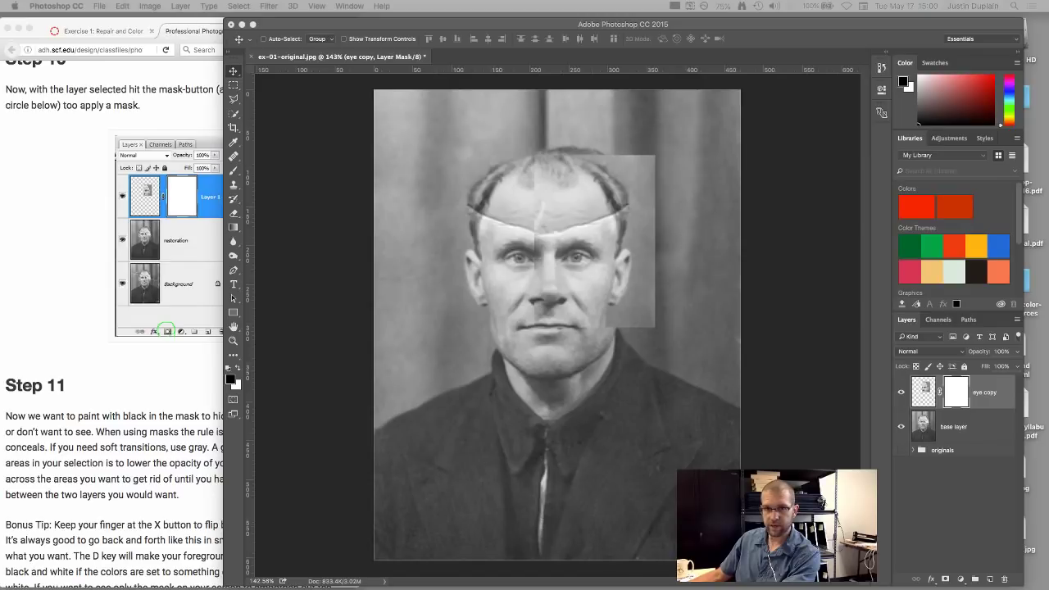
{"action": "left_click", "coordinate": [943, 575]}
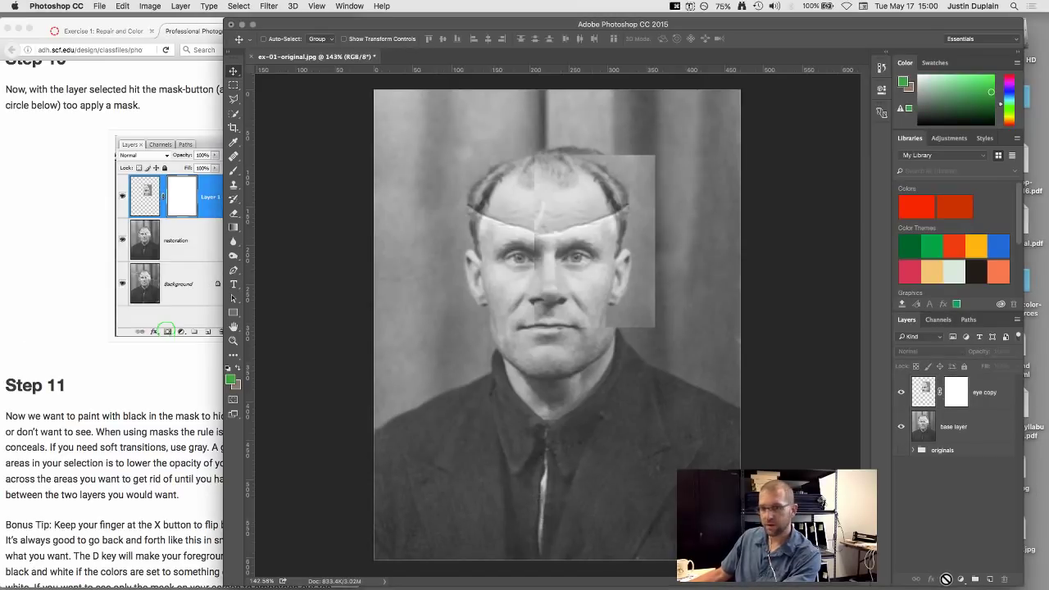
{"action": "left_click", "coordinate": [924, 402]}
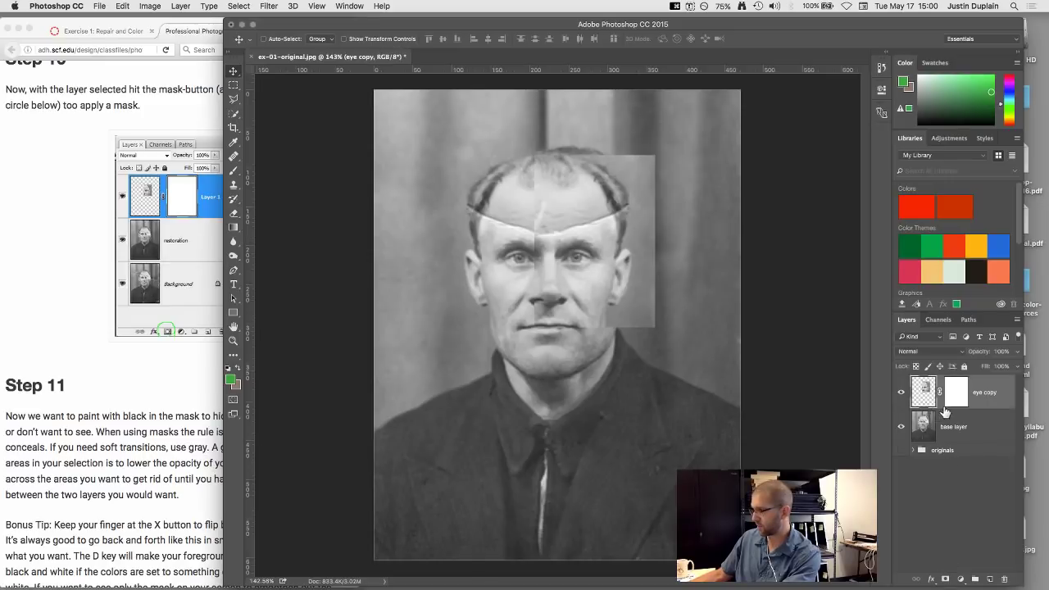
{"action": "left_click", "coordinate": [958, 402]}
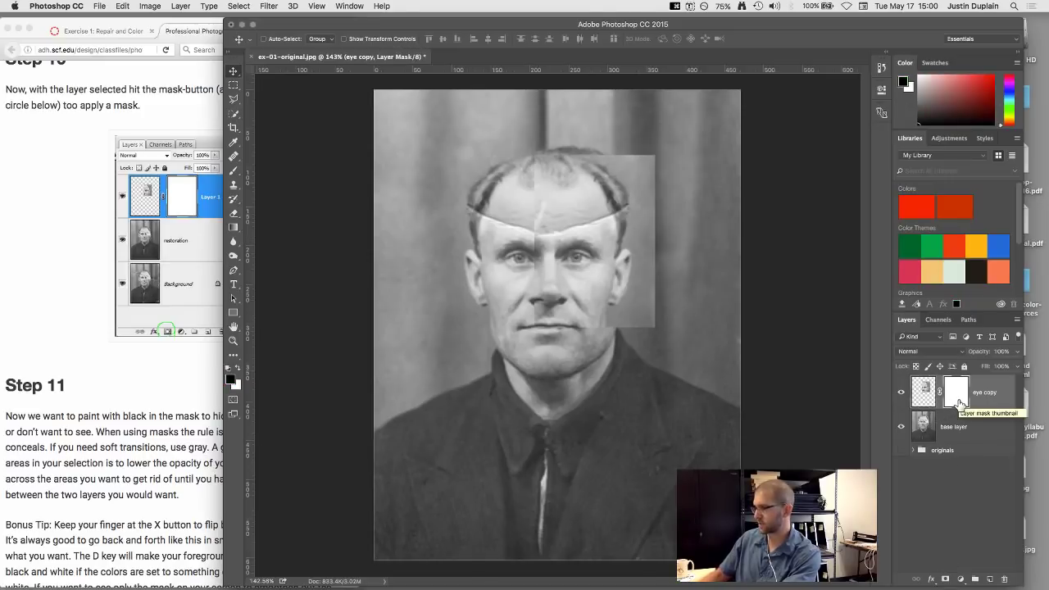
{"action": "left_click_drag", "start_coordinate": [958, 401], "coordinate": [1001, 580]}
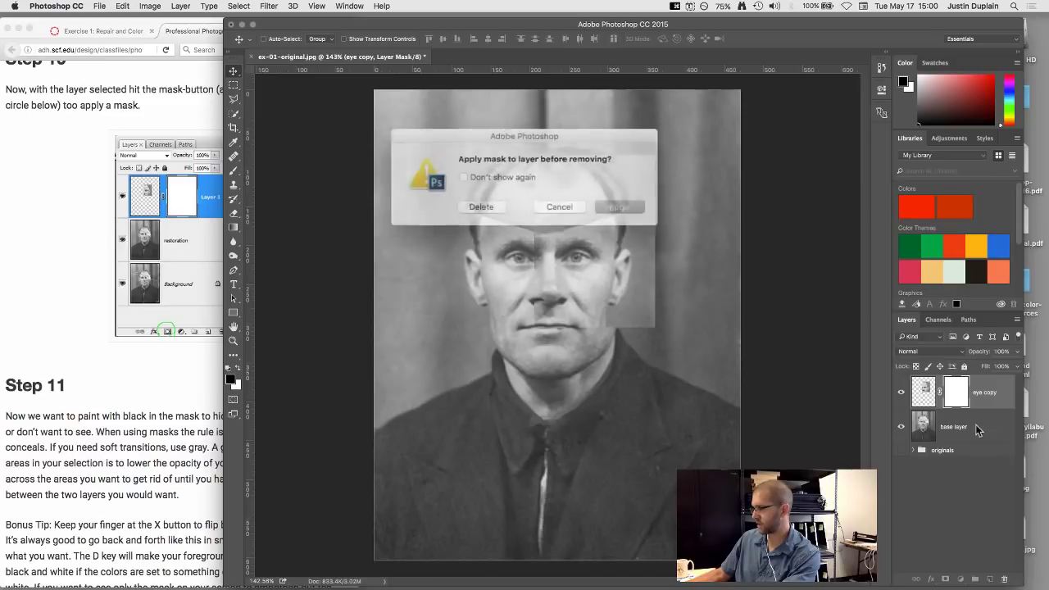
{"action": "left_click", "coordinate": [499, 205]}
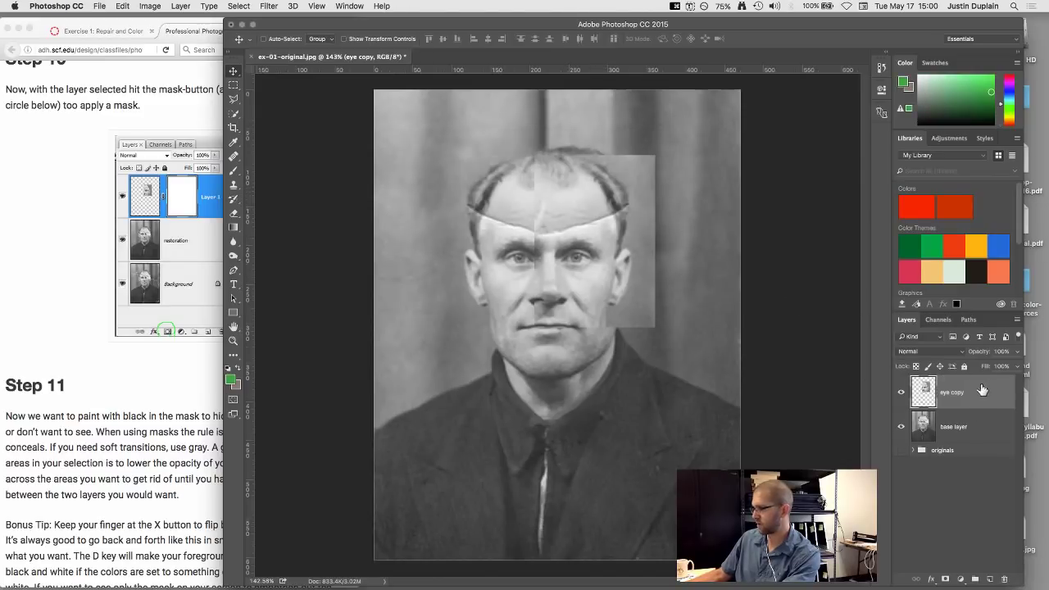
- Add a layer mask to the eye copy layer and make the mask, not the layer image, the active target
{"action": "left_click", "coordinate": [946, 577]}
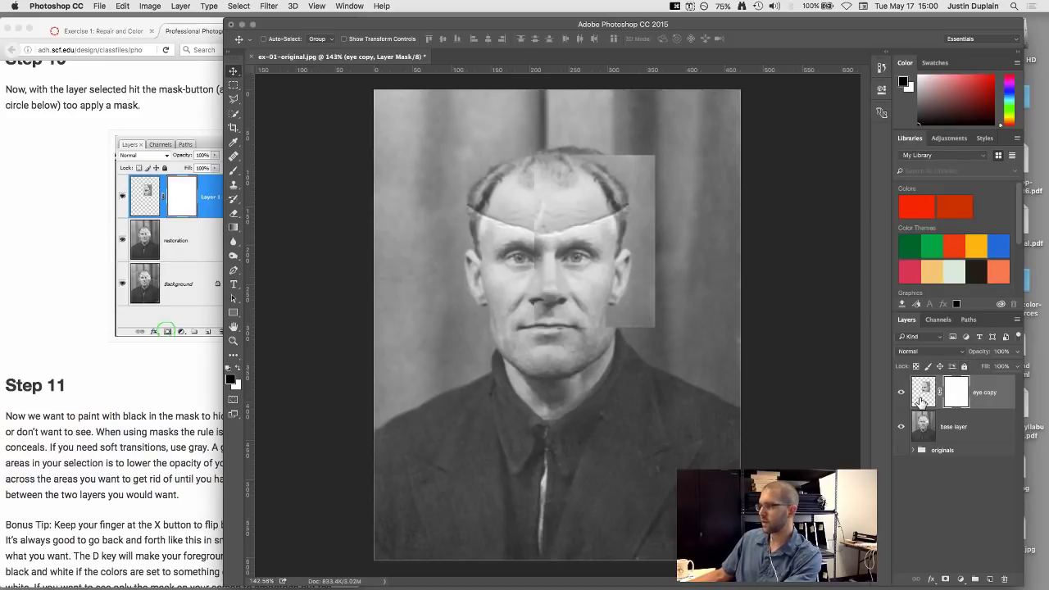
{"action": "left_click", "coordinate": [918, 393]}
{"action": "left_click", "coordinate": [955, 392]}
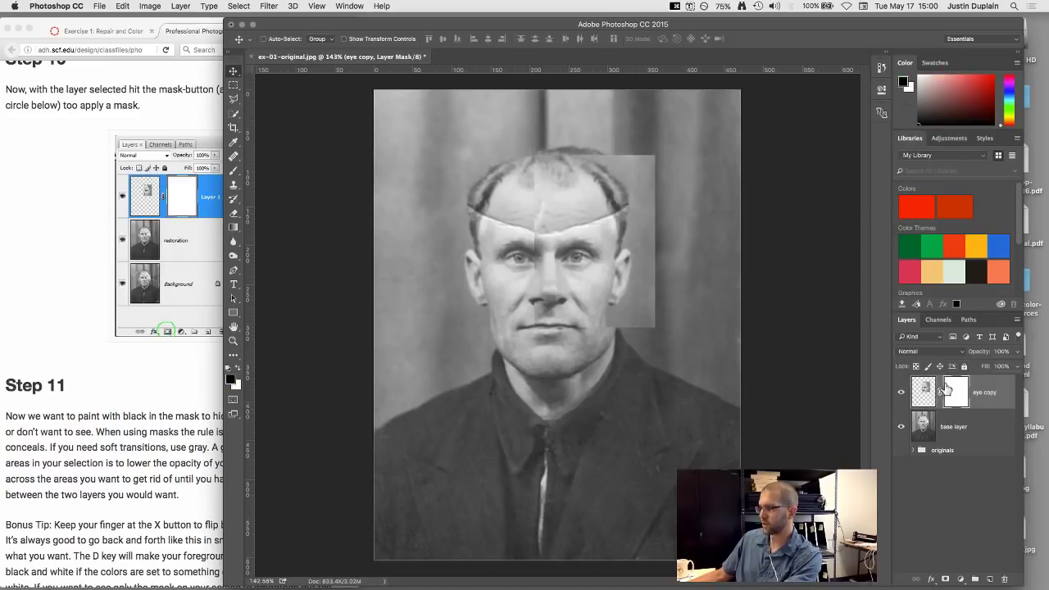
{"action": "left_click", "coordinate": [922, 392]}
{"action": "left_click", "coordinate": [957, 396]}
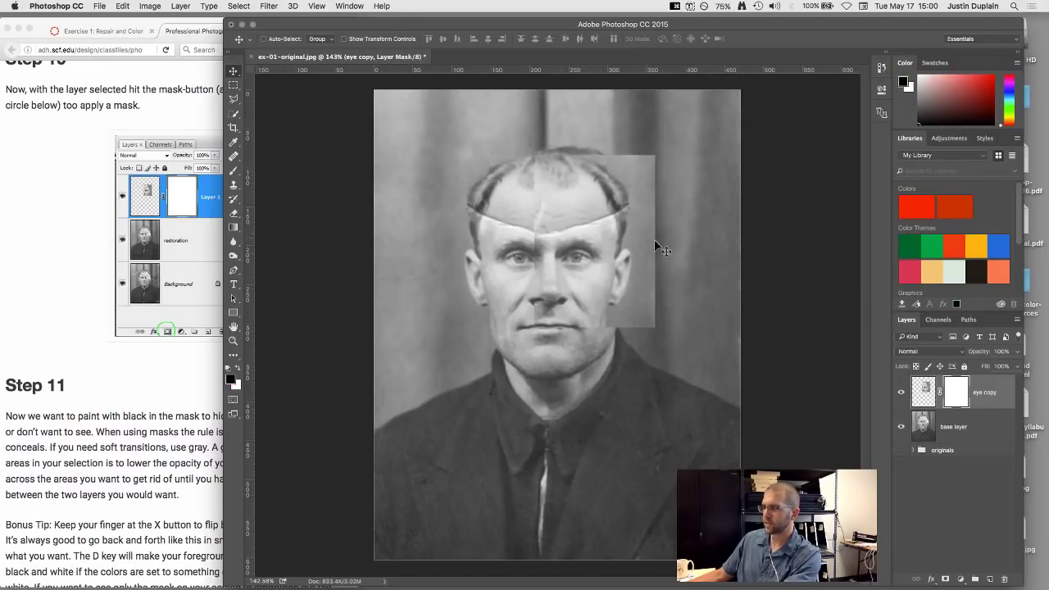
{"action": "right_click", "coordinate": [956, 386]}
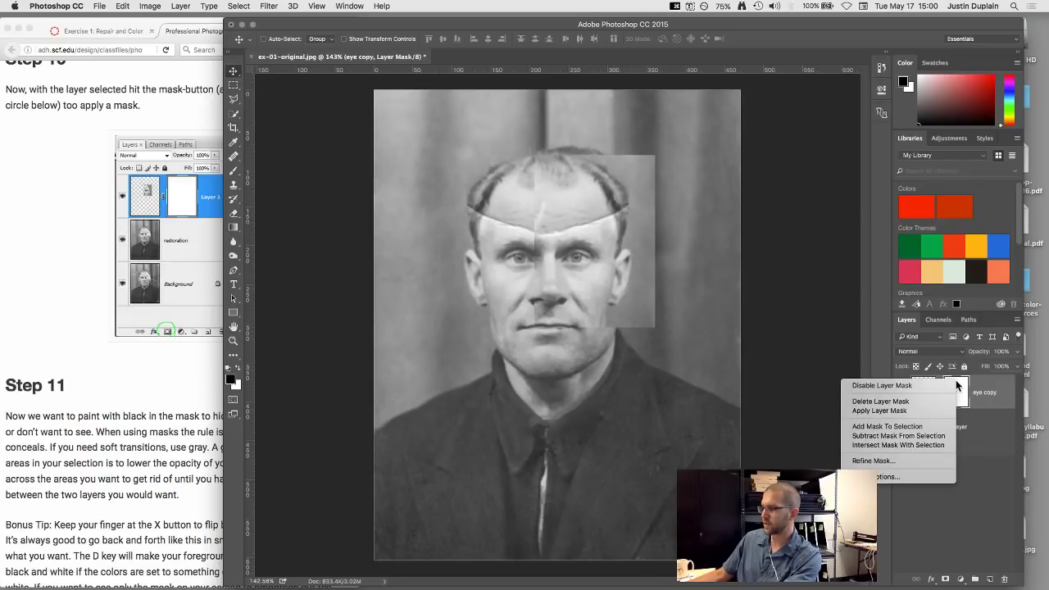
{"action": "left_click", "coordinate": [961, 392]}
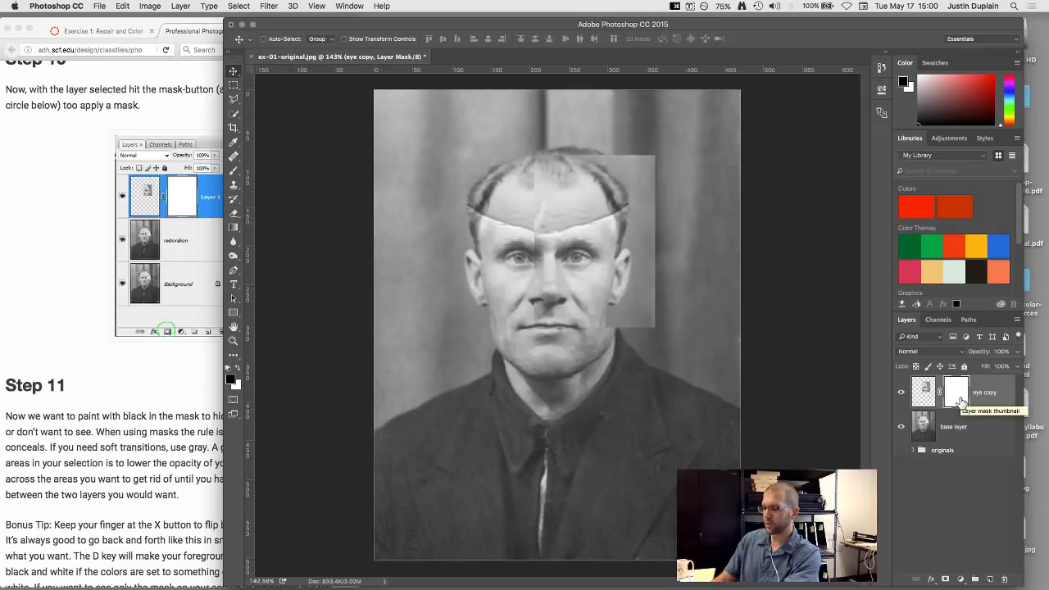
- Invert the eye copy layer mask back and forth to compare both states, ending with a fully black mask
{"action": "key", "text": "super+i"}
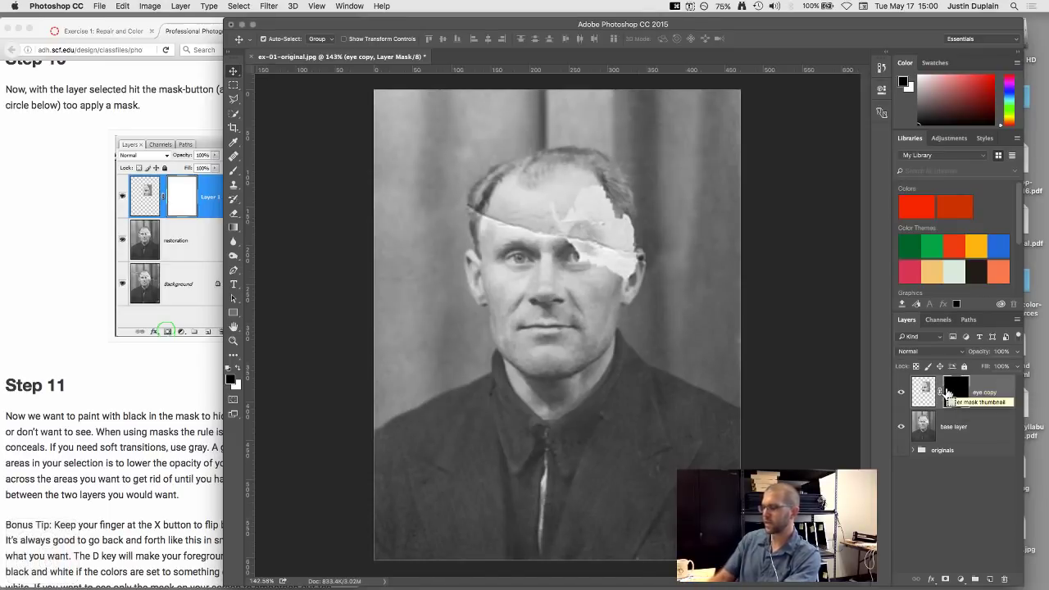
{"action": "key", "text": "super+i"}
{"action": "key", "text": "super+i"}
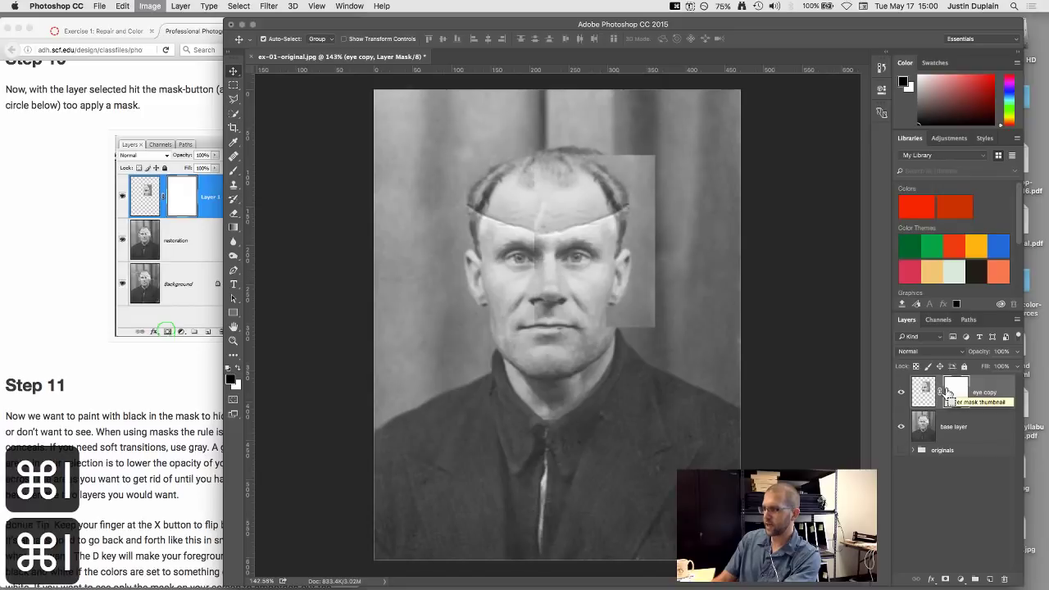
{"action": "key", "text": "super+i"}
{"action": "key", "text": "super+i"}
{"action": "key", "text": "super+i"}
{"action": "key", "text": "super+i"}
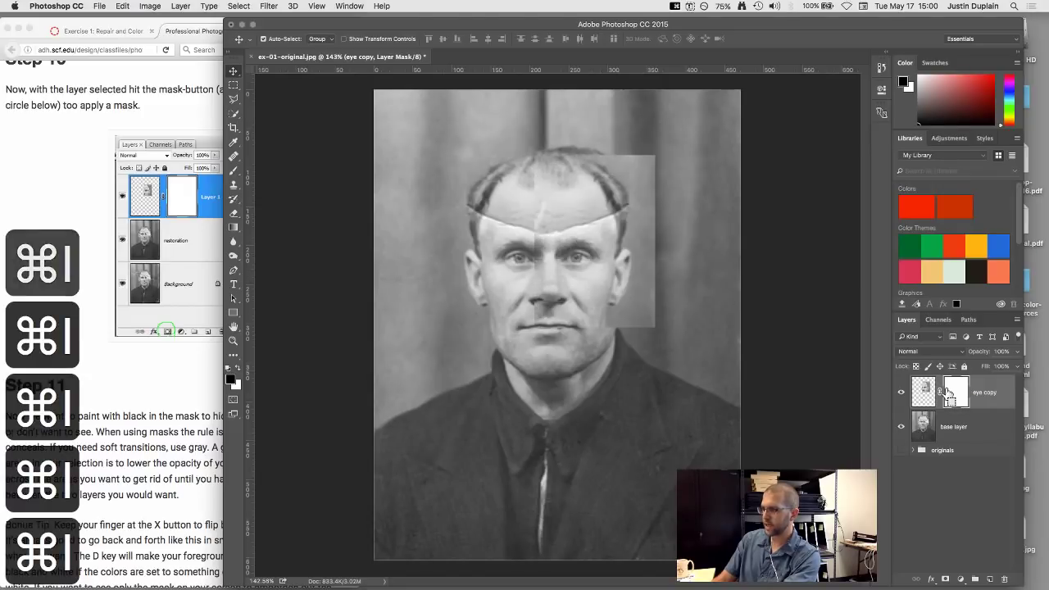
{"action": "key", "text": "super+i"}
{"action": "key", "text": "super+i"}
{"action": "key", "text": "super+i"}
{"action": "key", "text": "super+i"}
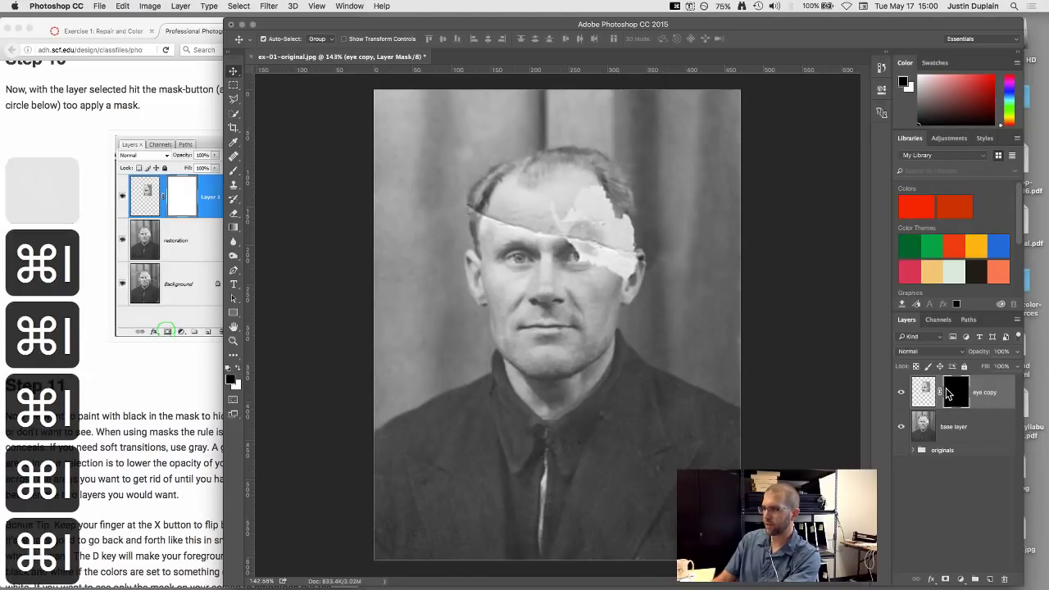
{"action": "key", "text": "super+i"}
{"action": "key", "text": "super+i"}
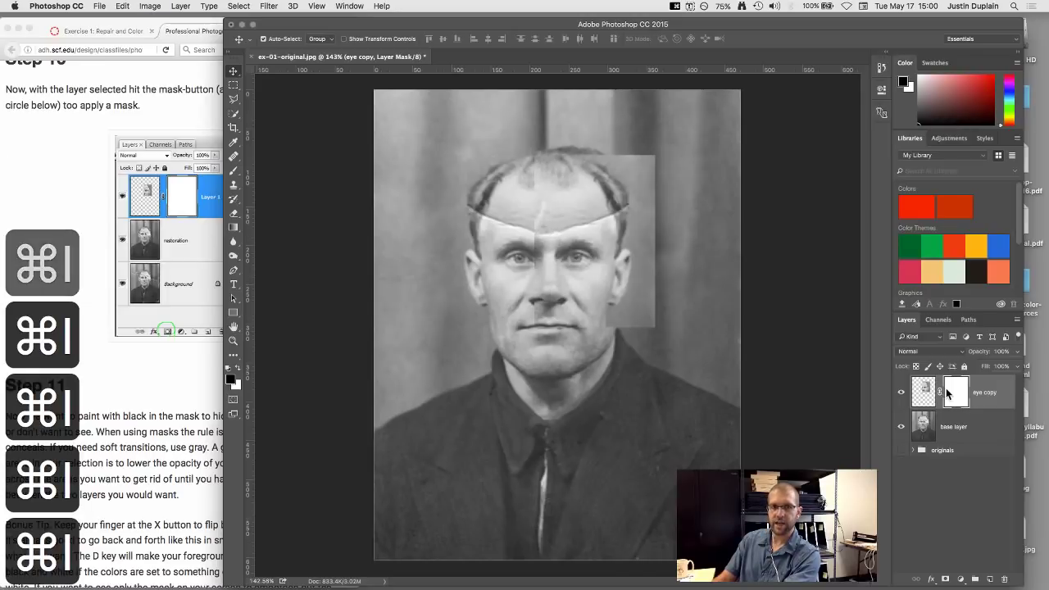
{"action": "key", "text": "super+i"}
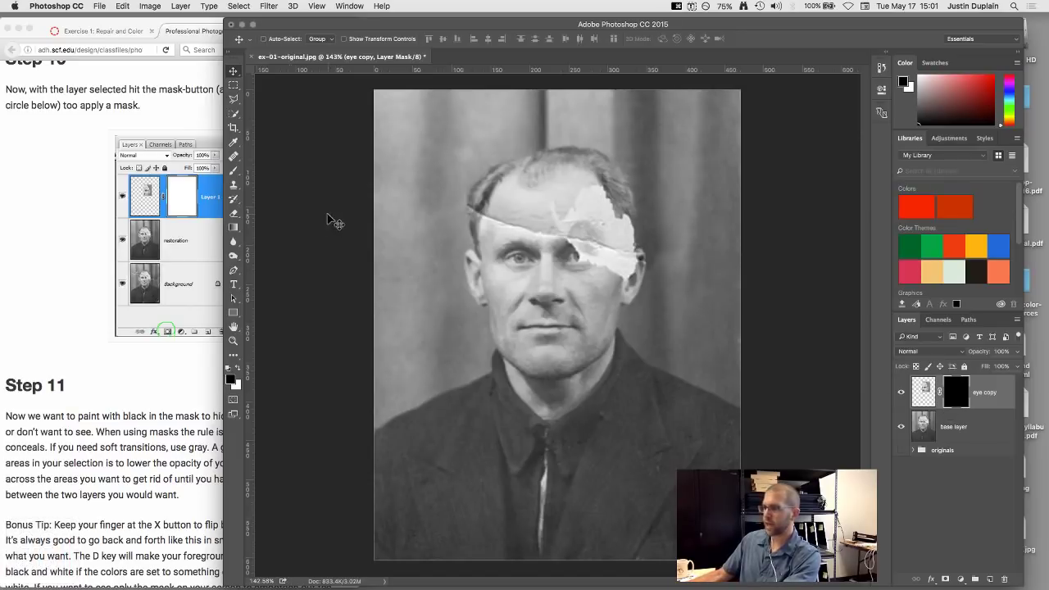
- Choose the Brush tool and swap the colours so that white is the foreground and black the background
{"action": "left_click", "coordinate": [235, 174]}
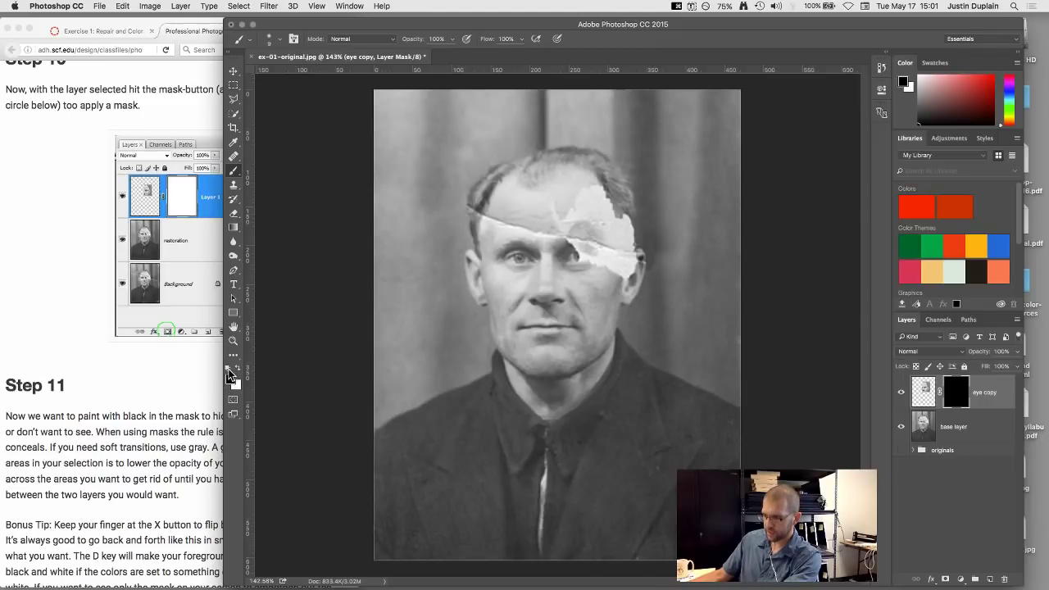
{"action": "key", "text": "x"}
{"action": "key", "text": "x"}
{"action": "key", "text": "x"}
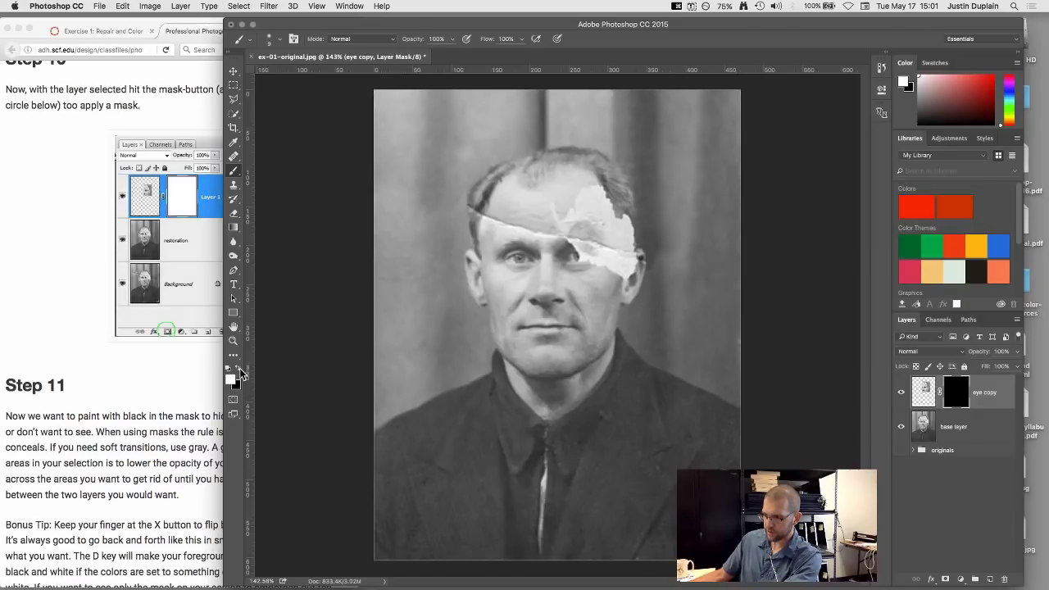
{"action": "key", "text": "x"}
{"action": "key", "text": "x"}
{"action": "key", "text": "x"}
{"action": "key", "text": "x"}
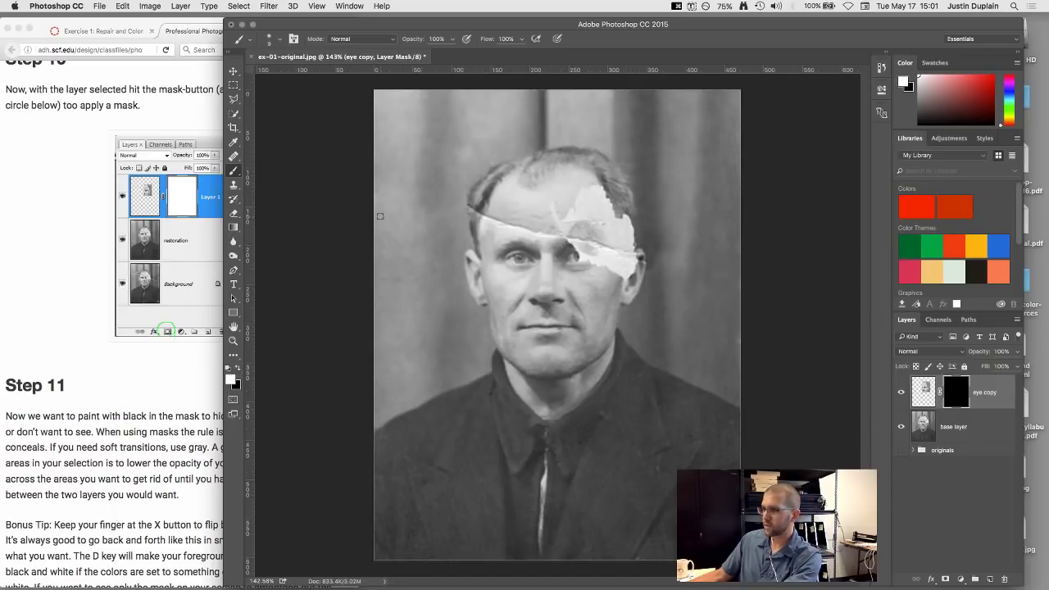
- Enlarge the brush to size 35 for painting over the torn eye
{"action": "key", "text": "b"}
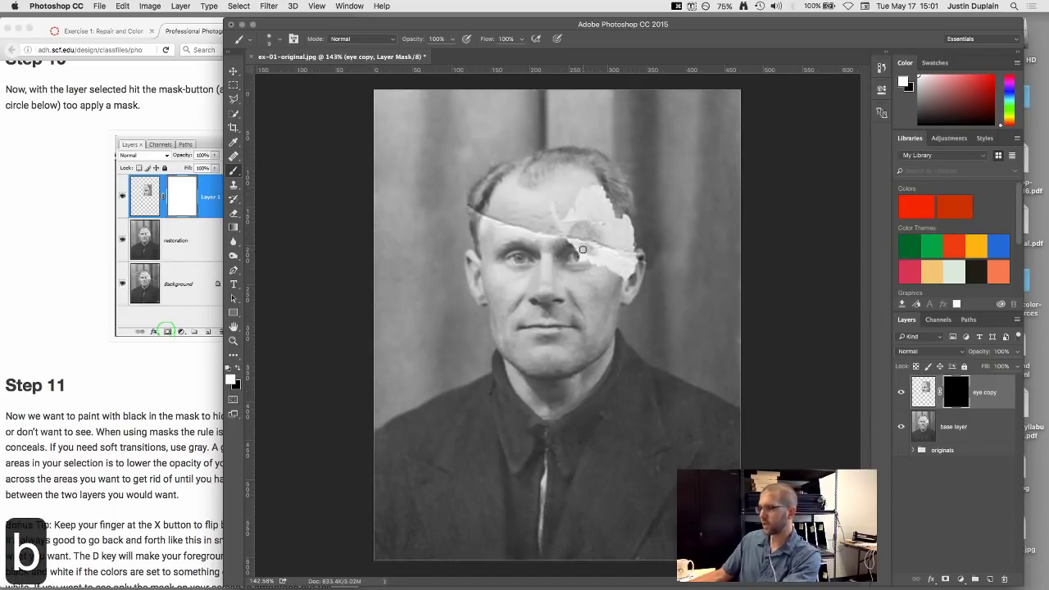
{"action": "key", "text": "bracketright"}
{"action": "key", "text": "bracketright"}
{"action": "key", "text": "bracketright"}
{"action": "key", "text": "bracketright"}
{"action": "key", "text": "bracketright"}
{"action": "key", "text": "bracketright"}
{"action": "key", "text": "bracketright"}
{"action": "key", "text": "bracketright"}
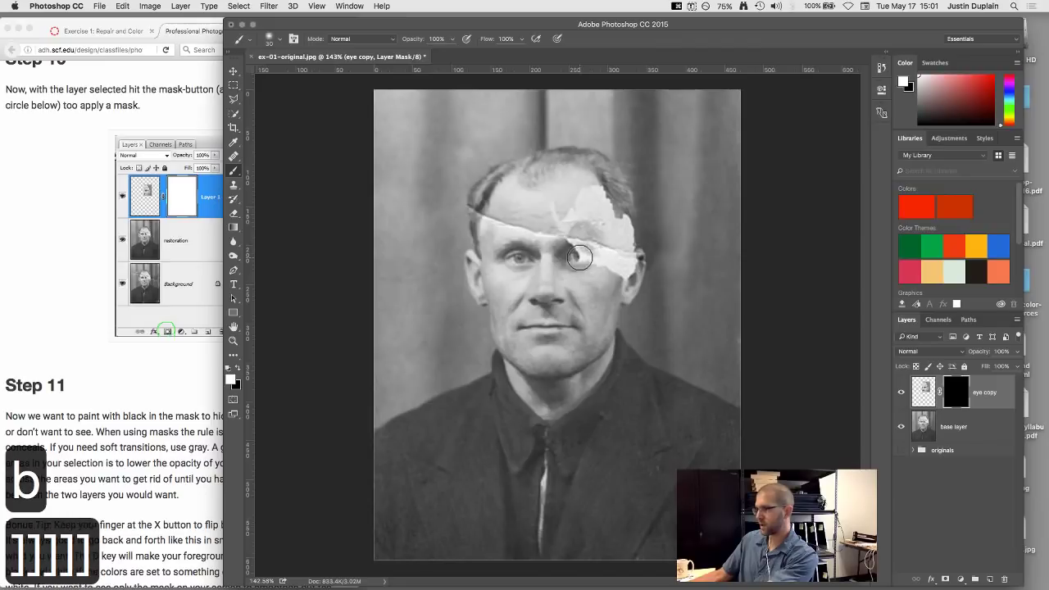
{"action": "scroll", "coordinate": [585, 248], "scroll_direction": "up", "scroll_amount": 5}
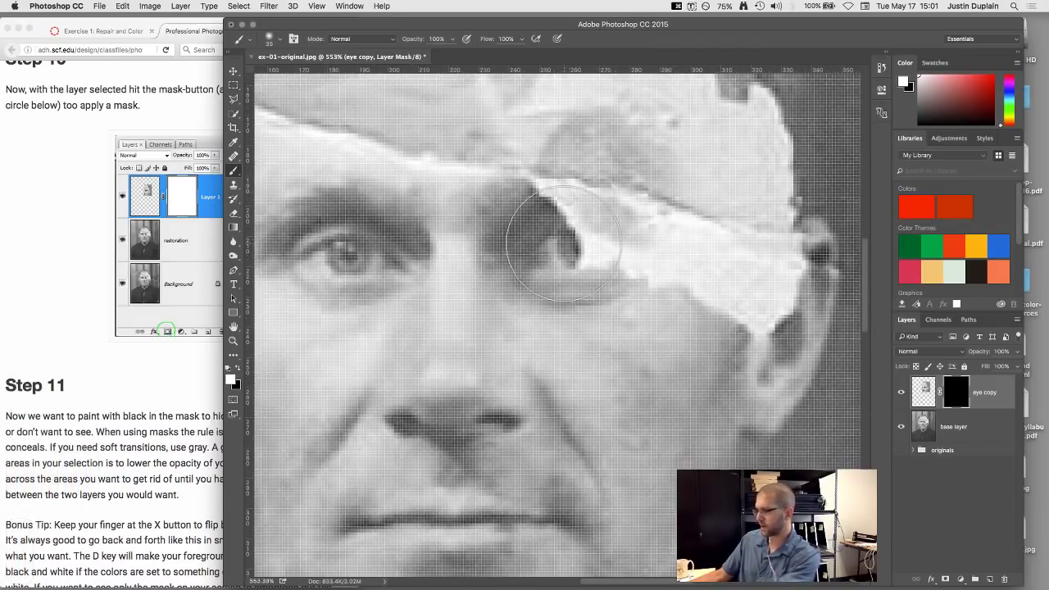
- Shrink the brush to size 20 and paint white on the eye copy mask over the torn eye, eyebrow and outer temple
{"action": "key", "text": "bracketleft"}
{"action": "key", "text": "bracketleft"}
{"action": "key", "text": "bracketleft"}
{"action": "mouse_move", "coordinate": [567, 245]}
{"action": "left_mouse_down"}
{"action": "mouse_move", "coordinate": [587, 250]}
{"action": "mouse_move", "coordinate": [597, 238]}
{"action": "mouse_move", "coordinate": [575, 228]}
{"action": "mouse_move", "coordinate": [568, 256]}
{"action": "mouse_move", "coordinate": [604, 265]}
{"action": "mouse_move", "coordinate": [632, 246]}
{"action": "mouse_move", "coordinate": [614, 227]}
{"action": "mouse_move", "coordinate": [592, 232]}
{"action": "mouse_move", "coordinate": [611, 217]}
{"action": "mouse_move", "coordinate": [533, 216]}
{"action": "mouse_move", "coordinate": [544, 213]}
{"action": "left_mouse_up"}
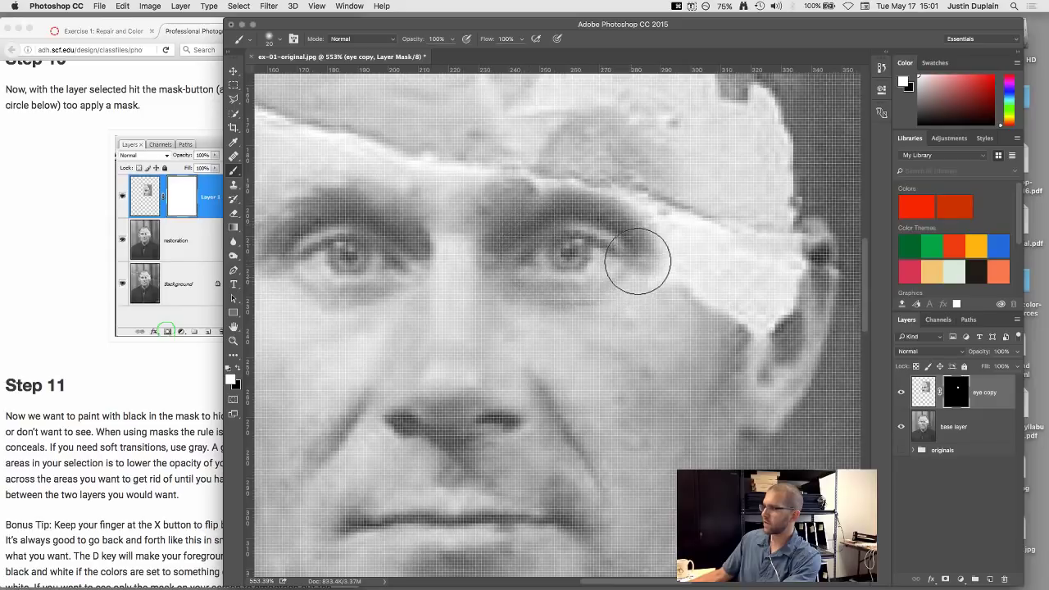
{"action": "mouse_move", "coordinate": [555, 199]}
{"action": "left_mouse_down"}
{"action": "mouse_move", "coordinate": [619, 201]}
{"action": "mouse_move", "coordinate": [552, 193]}
{"action": "mouse_move", "coordinate": [617, 180]}
{"action": "left_mouse_up"}
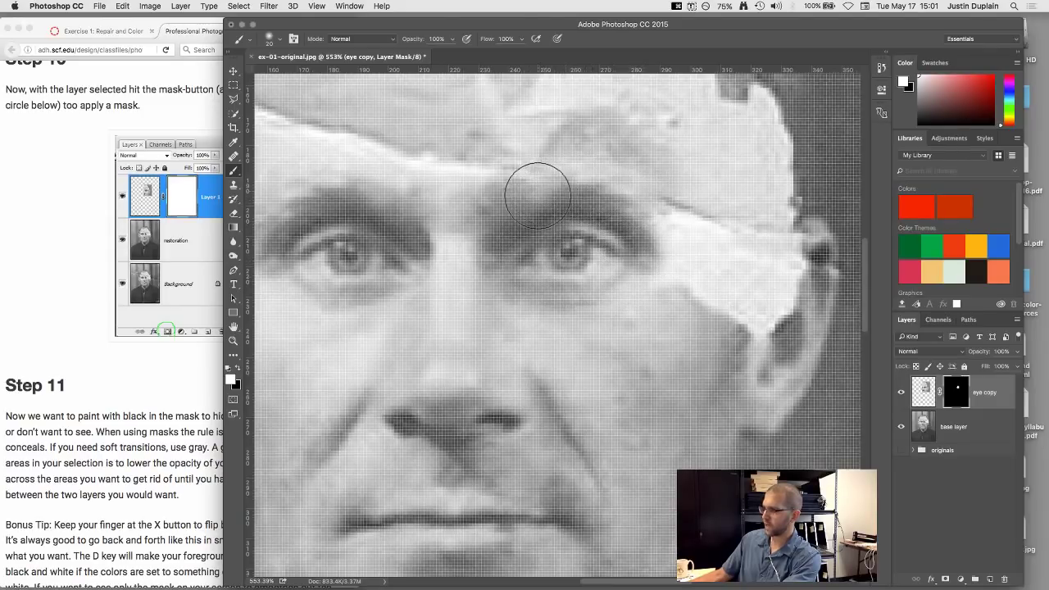
{"action": "mouse_move", "coordinate": [643, 222]}
{"action": "left_mouse_down"}
{"action": "mouse_move", "coordinate": [662, 259]}
{"action": "mouse_move", "coordinate": [678, 194]}
{"action": "mouse_move", "coordinate": [683, 246]}
{"action": "mouse_move", "coordinate": [670, 292]}
{"action": "mouse_move", "coordinate": [683, 219]}
{"action": "left_mouse_up"}
{"action": "scroll", "coordinate": [604, 169], "scroll_direction": "down", "scroll_amount": 8}
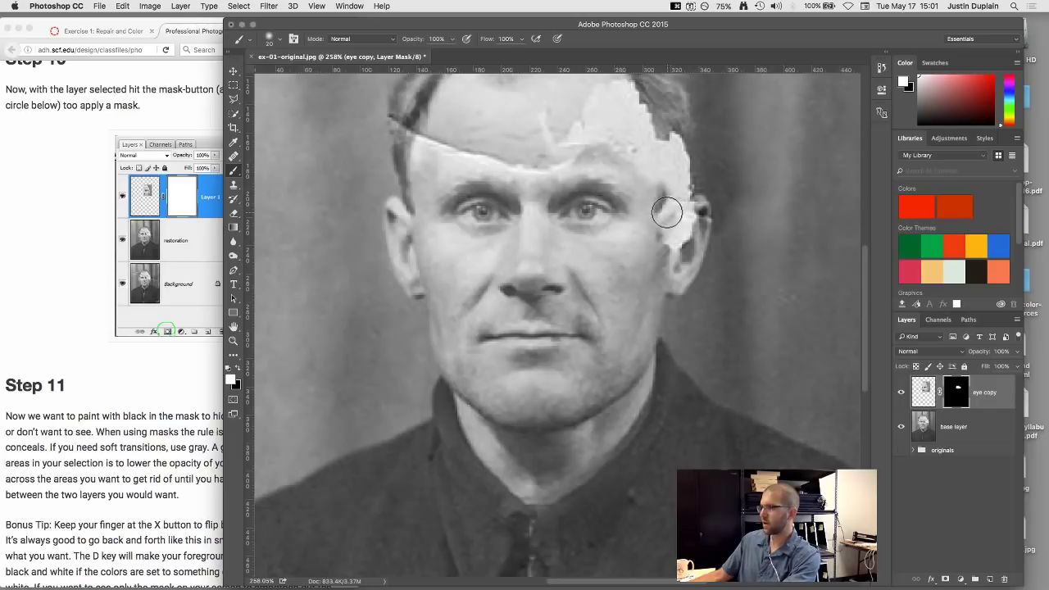
- Make black the foreground colour and paint on the mask along the temple to hide the excess of the copied eye area
{"action": "key", "text": "x"}
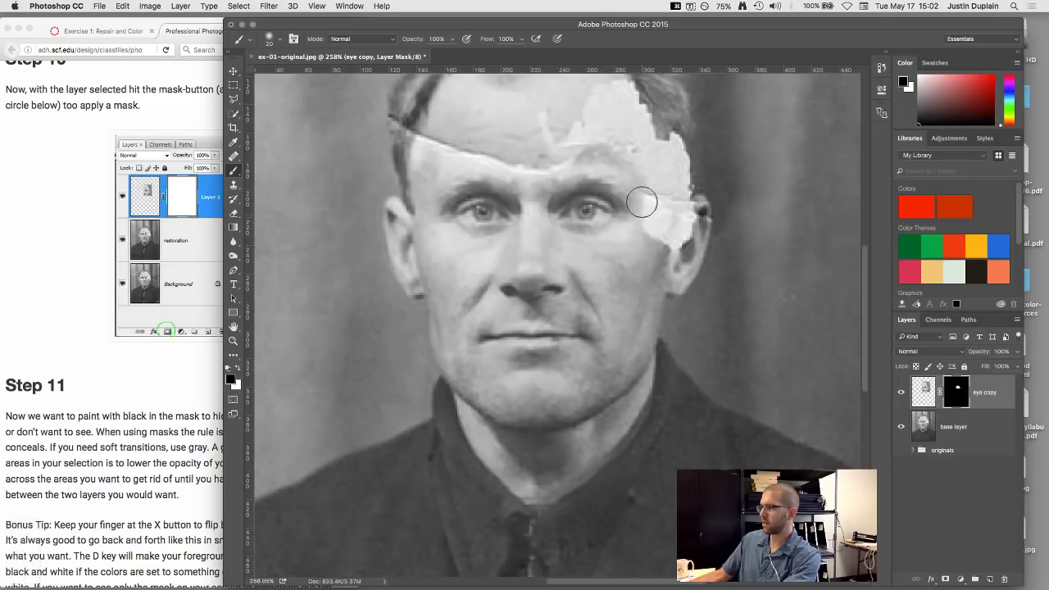
{"action": "scroll", "coordinate": [671, 201], "scroll_direction": "up", "scroll_amount": 3}
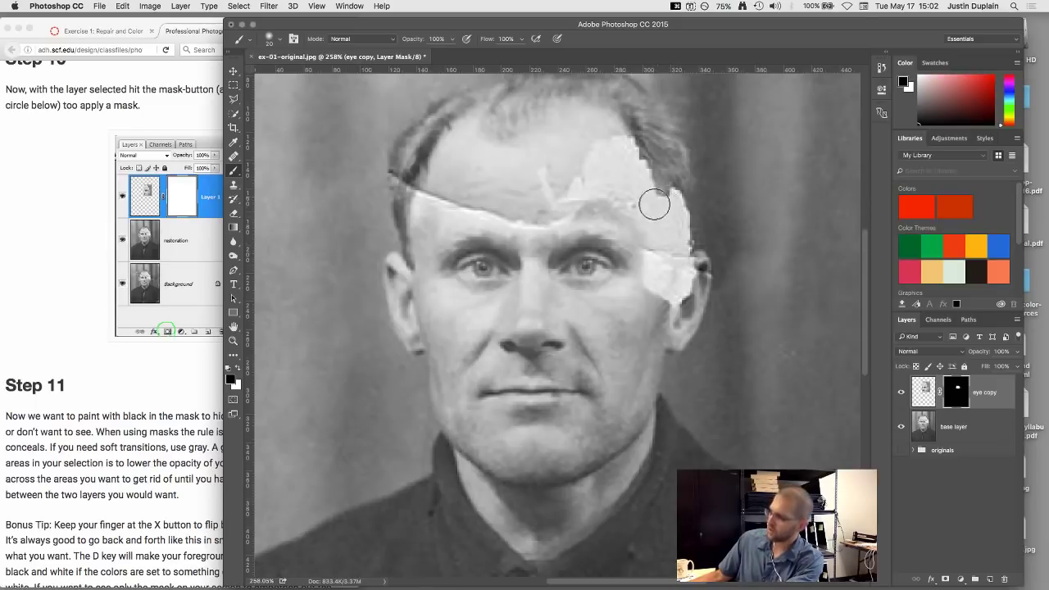
{"action": "left_click_drag", "start_coordinate": [663, 201], "coordinate": [670, 284]}
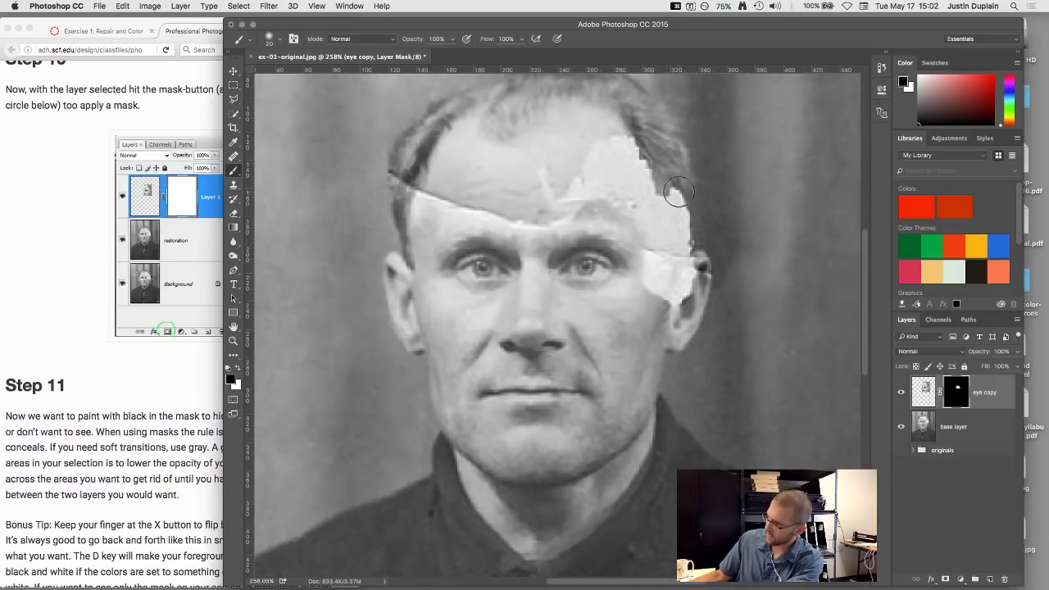
{"action": "left_click_drag", "start_coordinate": [672, 249], "coordinate": [643, 274]}
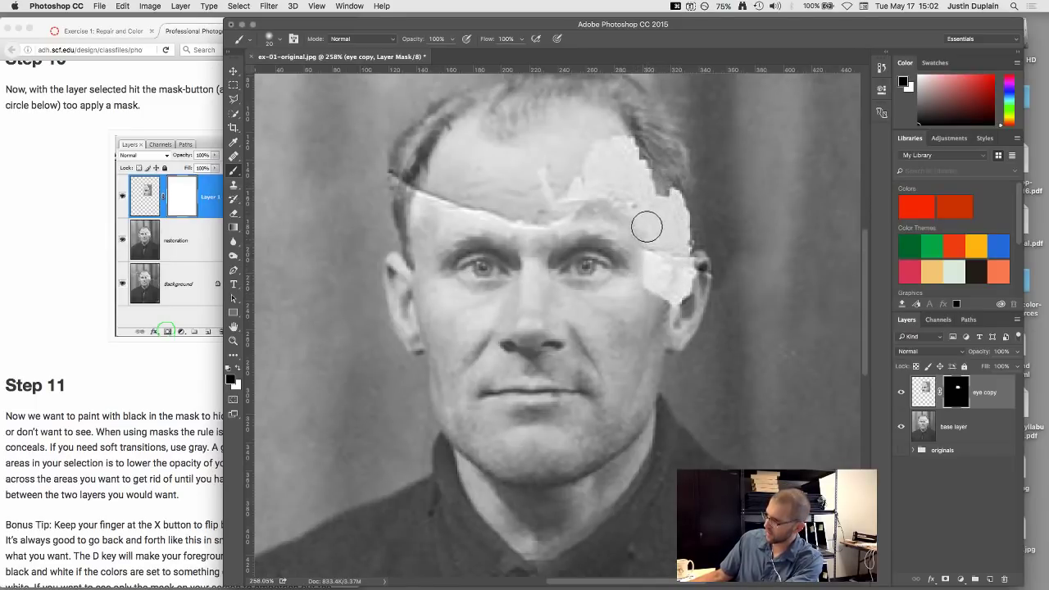
{"action": "left_click", "coordinate": [655, 276]}
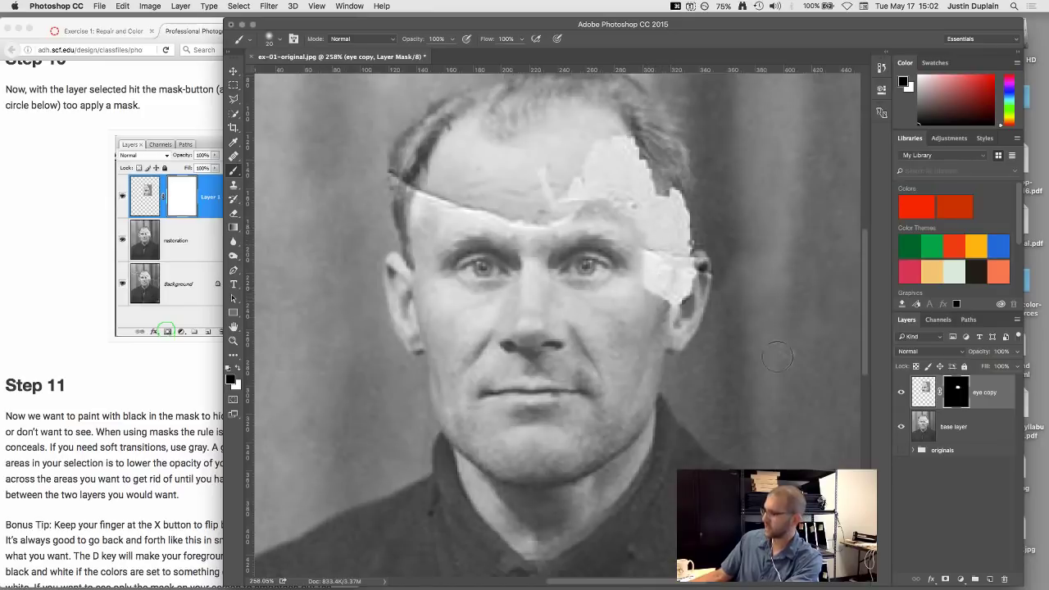
- Target the eye copy layer's image instead of its mask and nudge it 3 pixels to the right with the Move tool
{"action": "left_click", "coordinate": [920, 394]}
{"action": "key", "text": "v"}
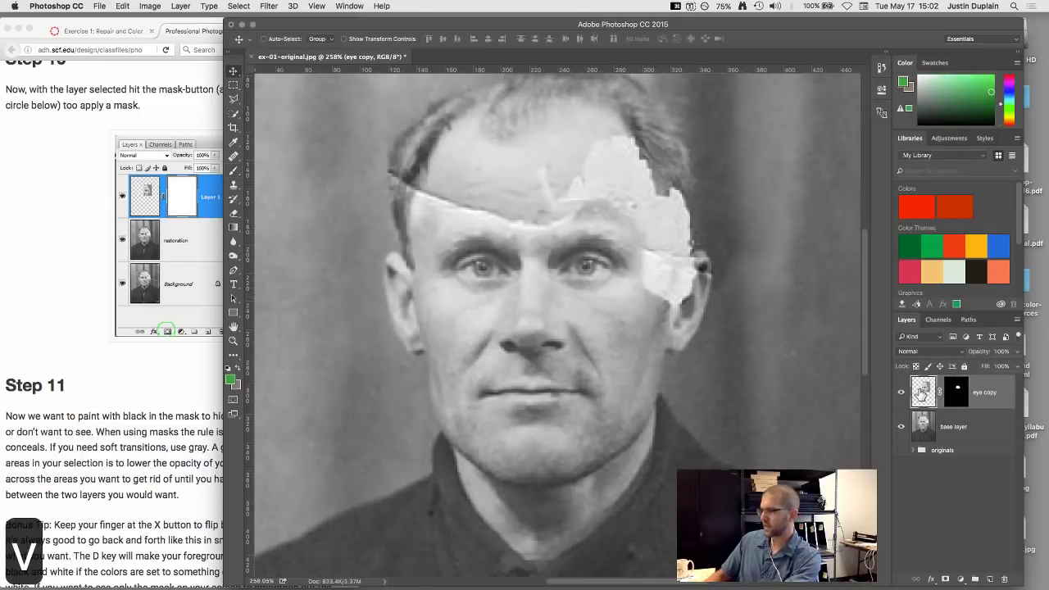
{"action": "key", "text": "Right"}
{"action": "key", "text": "Right"}
{"action": "key", "text": "Right"}
{"action": "key", "text": "Right"}
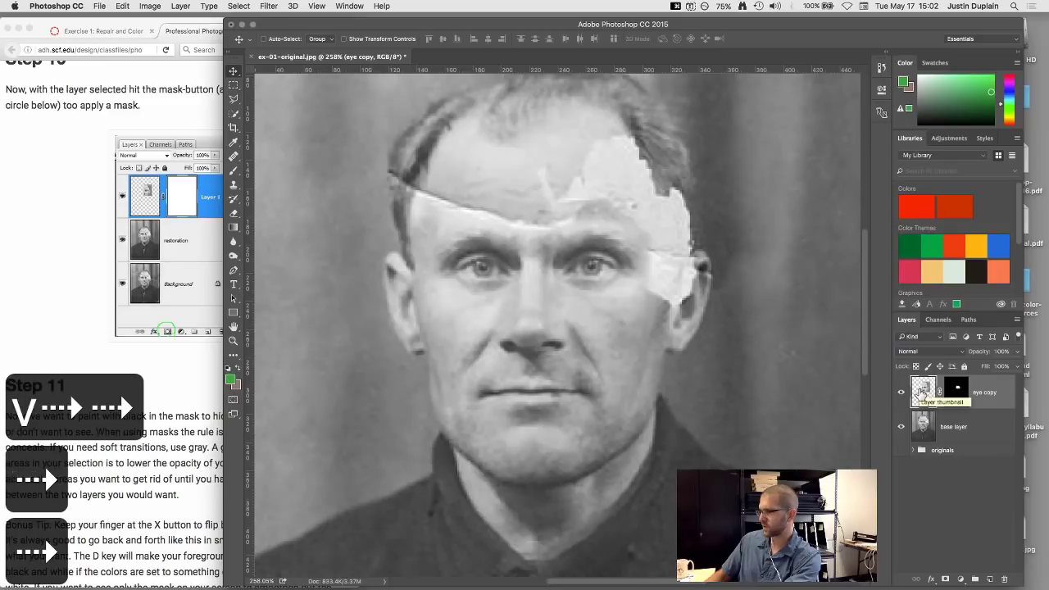
{"action": "key", "text": "Left"}
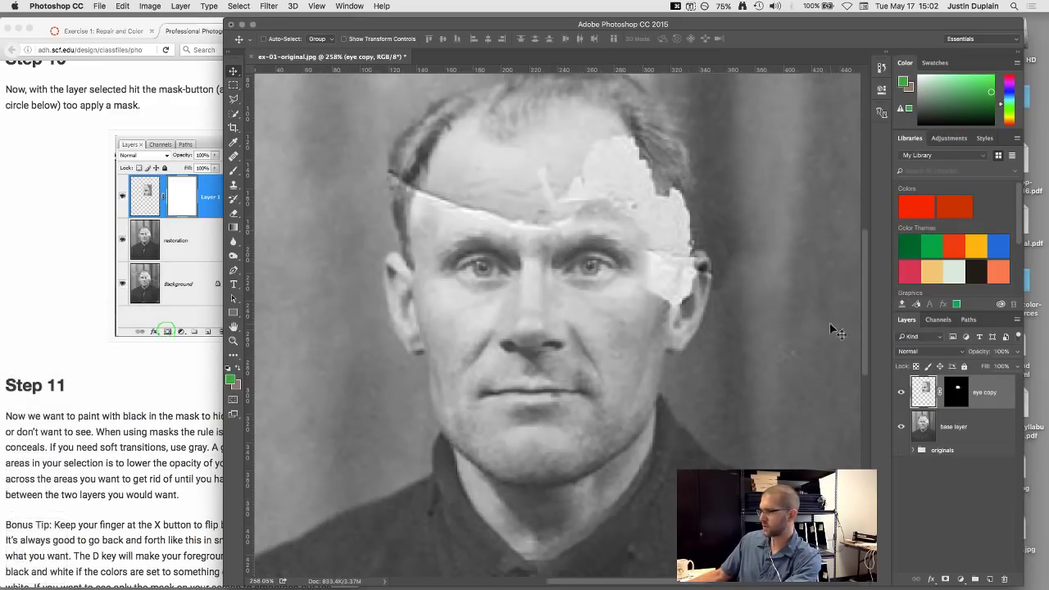
- Target the layer mask and try painting white over the torn temple and ear to reveal the copied ear, undoing the last stroke
{"action": "left_click", "coordinate": [955, 398]}
{"action": "key", "text": "b"}
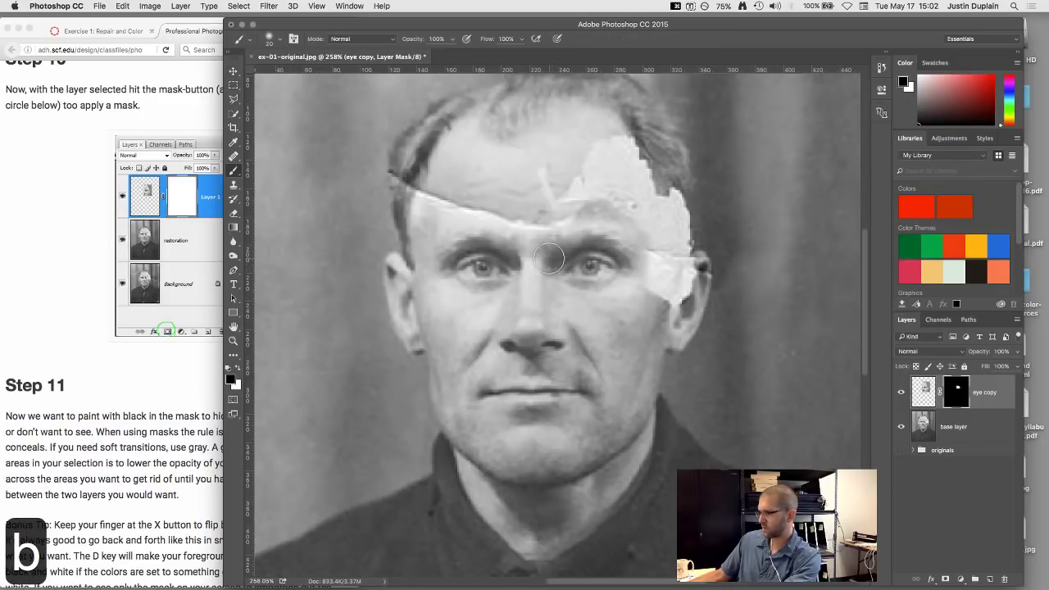
{"action": "scroll", "coordinate": [647, 254], "scroll_direction": "down", "scroll_amount": 4}
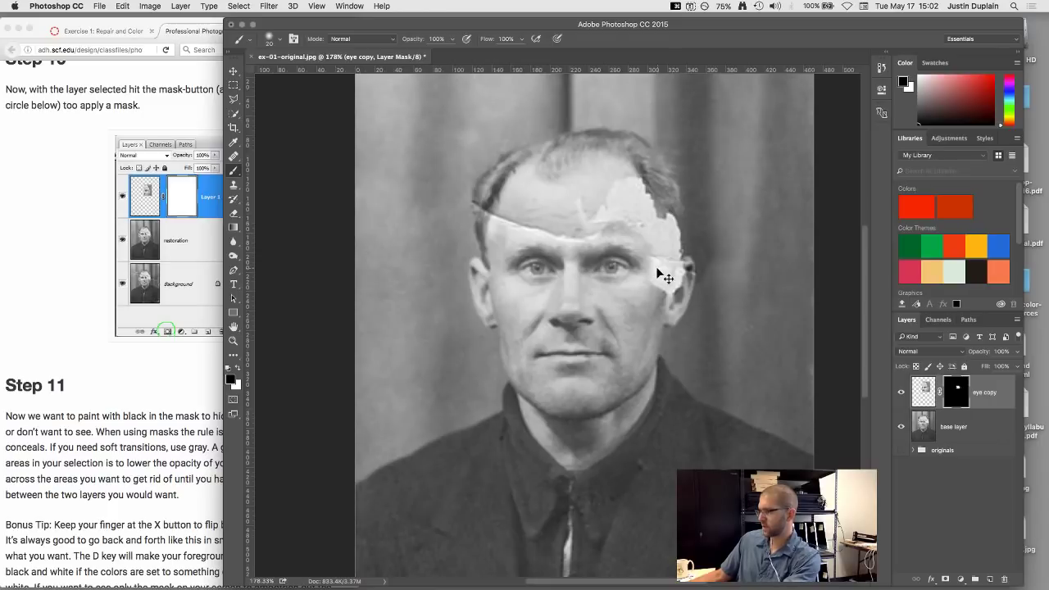
{"action": "key", "text": "super+t"}
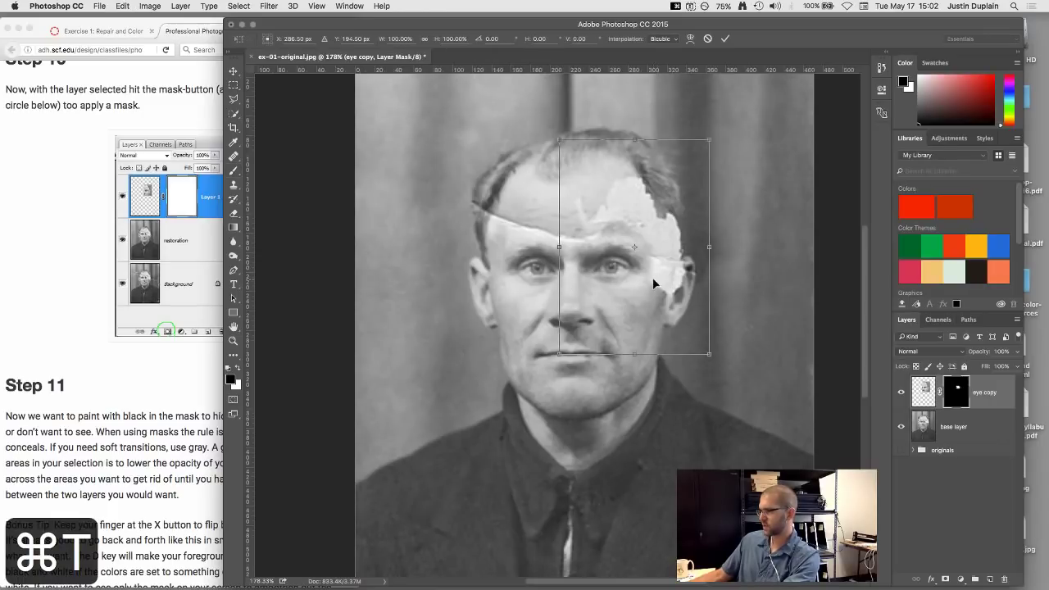
{"action": "left_click", "coordinate": [723, 41]}
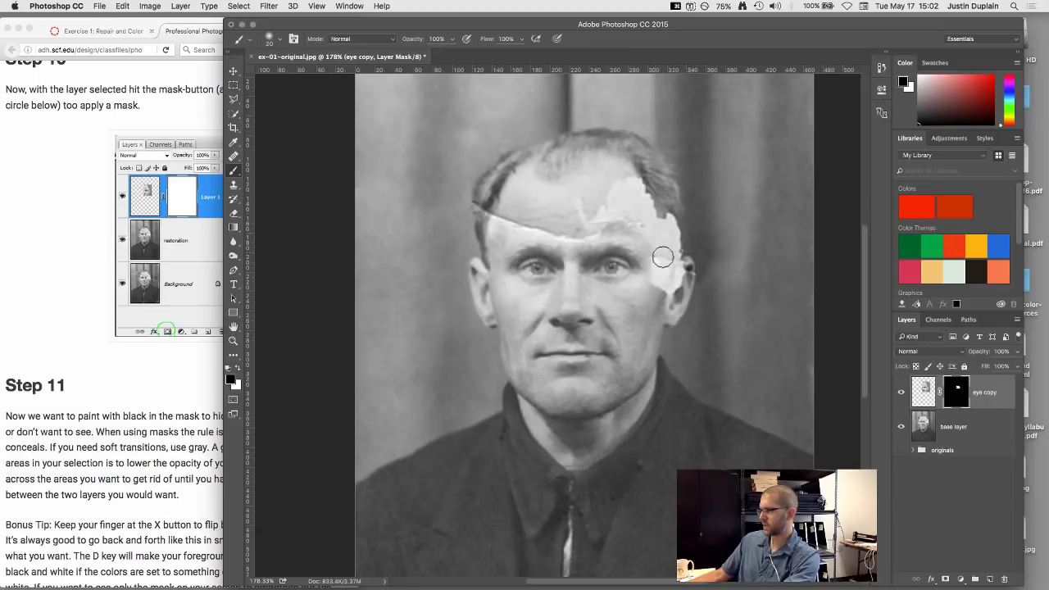
{"action": "mouse_move", "coordinate": [655, 266]}
{"action": "left_mouse_down"}
{"action": "mouse_move", "coordinate": [663, 248]}
{"action": "mouse_move", "coordinate": [655, 258]}
{"action": "mouse_move", "coordinate": [666, 277]}
{"action": "mouse_move", "coordinate": [672, 239]}
{"action": "mouse_move", "coordinate": [673, 299]}
{"action": "mouse_move", "coordinate": [671, 249]}
{"action": "left_mouse_up"}
{"action": "key", "text": "x"}
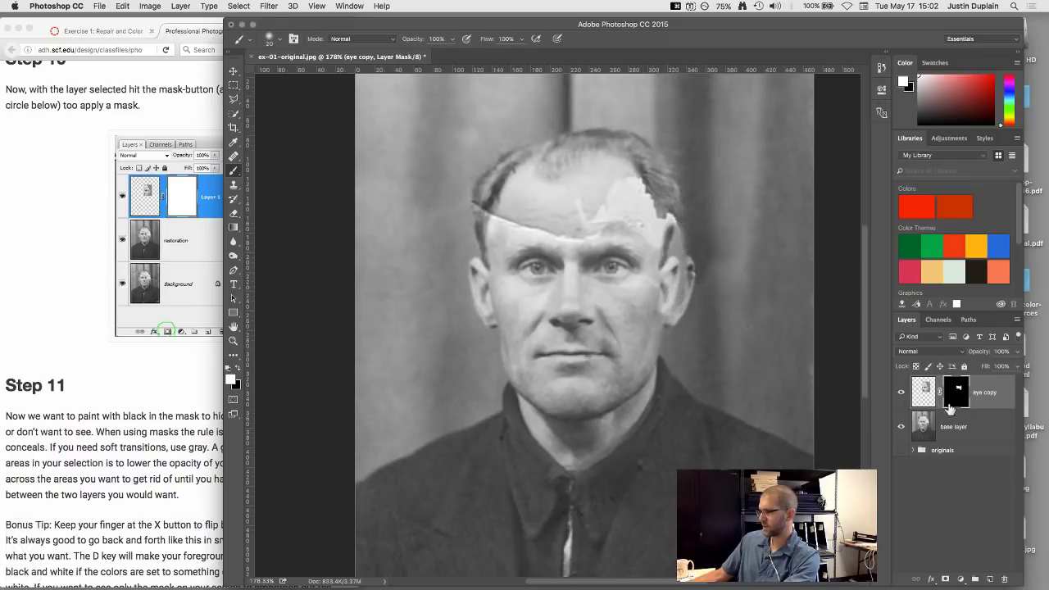
{"action": "mouse_move", "coordinate": [705, 268]}
{"action": "left_mouse_down"}
{"action": "mouse_move", "coordinate": [676, 278]}
{"action": "mouse_move", "coordinate": [669, 242]}
{"action": "left_mouse_up"}
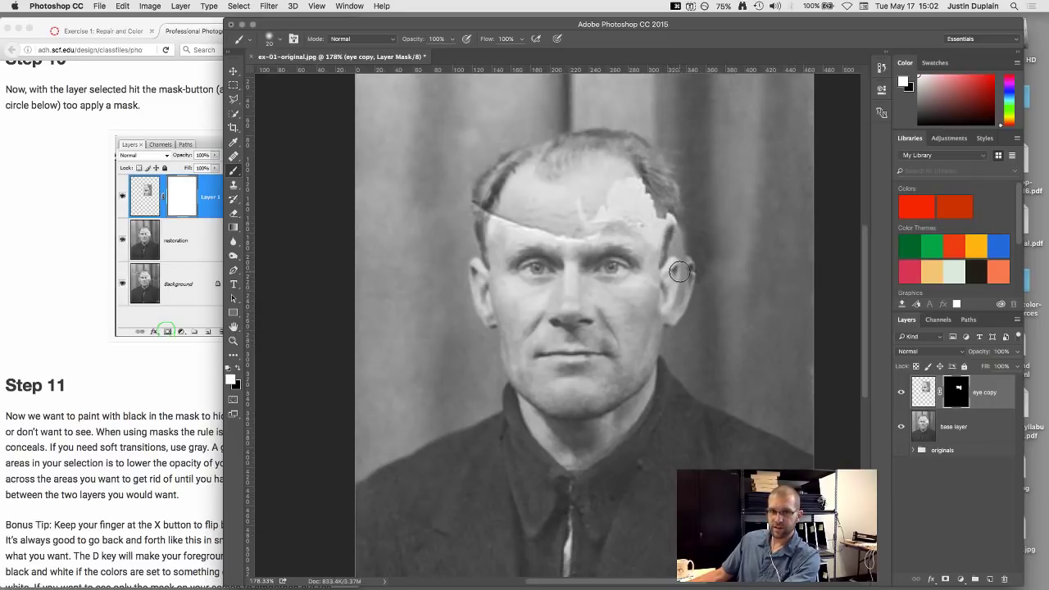
{"action": "key", "text": "super+z"}
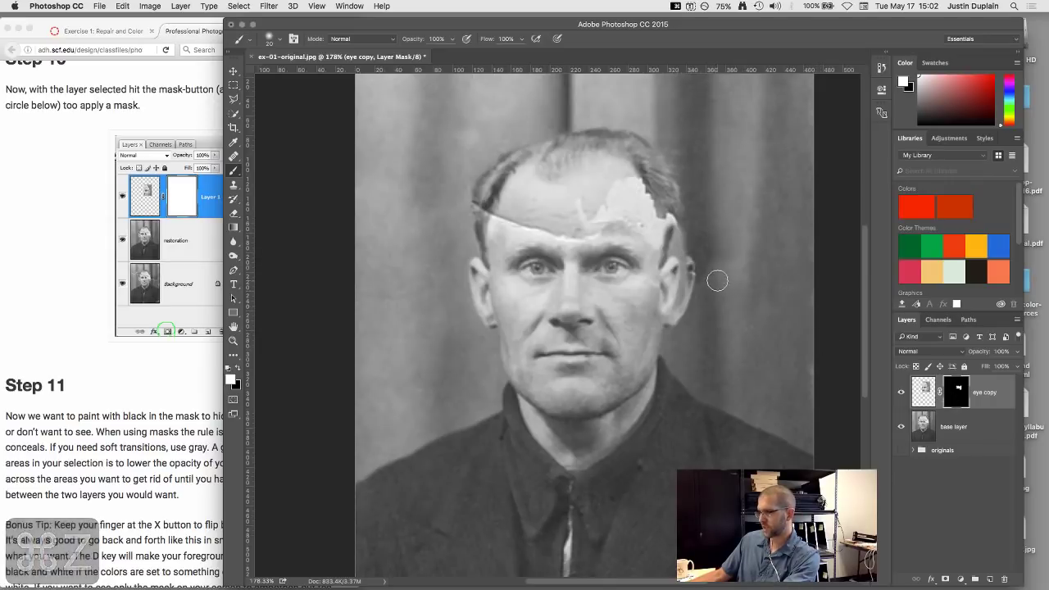
- Paint black on the mask over the temple and ear to hide the copied ear
{"action": "key", "text": "x"}
{"action": "mouse_move", "coordinate": [691, 246]}
{"action": "left_mouse_down"}
{"action": "mouse_move", "coordinate": [670, 238]}
{"action": "mouse_move", "coordinate": [668, 270]}
{"action": "mouse_move", "coordinate": [678, 243]}
{"action": "left_mouse_up"}
{"action": "left_click_drag", "start_coordinate": [673, 294], "coordinate": [671, 243]}
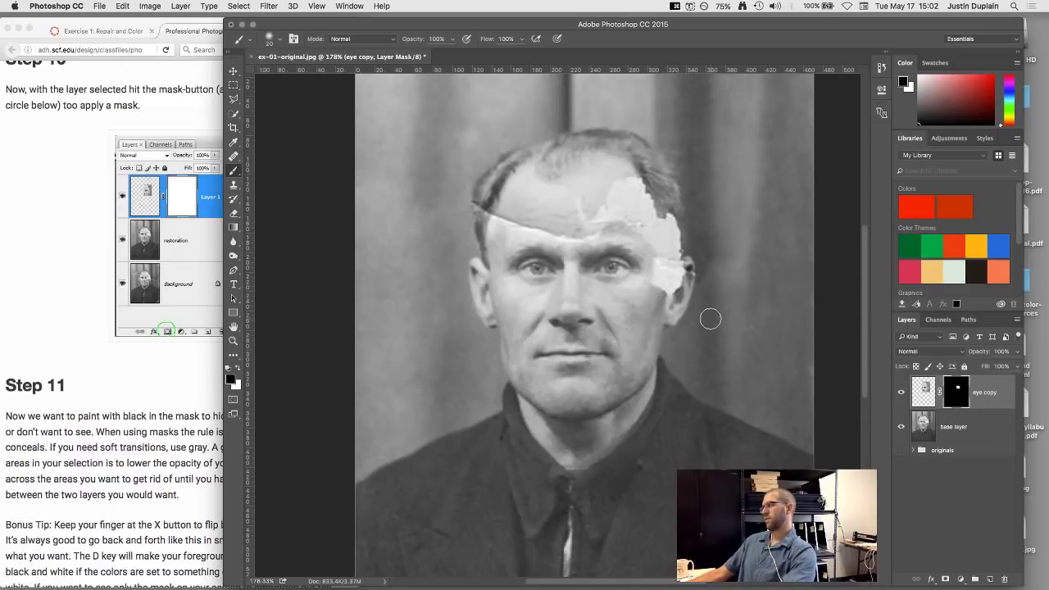
- Free Transform the eye copy layer's image to about 107% size and nudge it right and up to match the other eye
{"action": "left_click", "coordinate": [924, 393]}
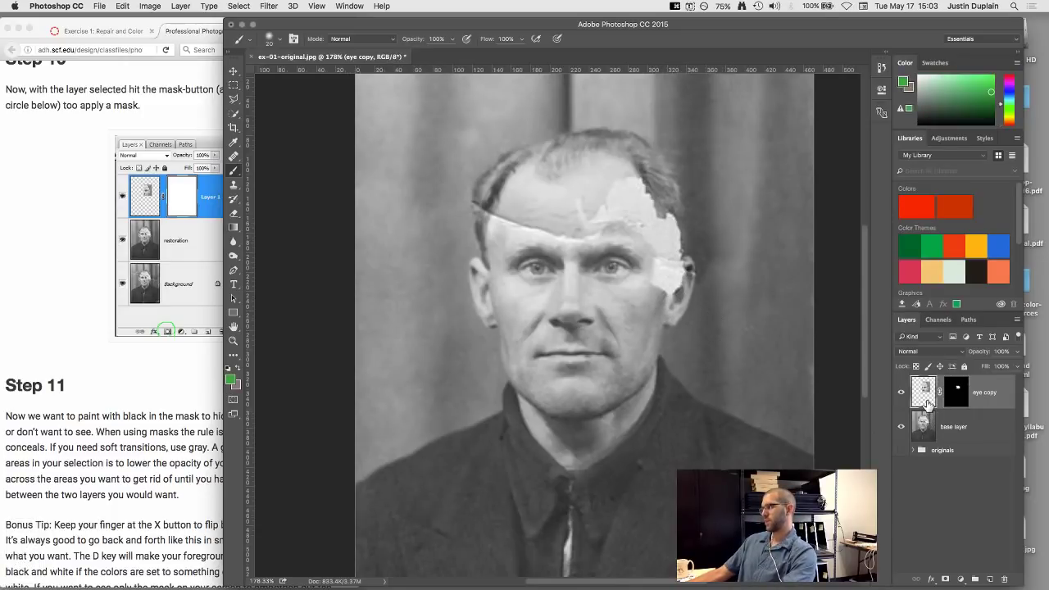
{"action": "key", "text": "super+t"}
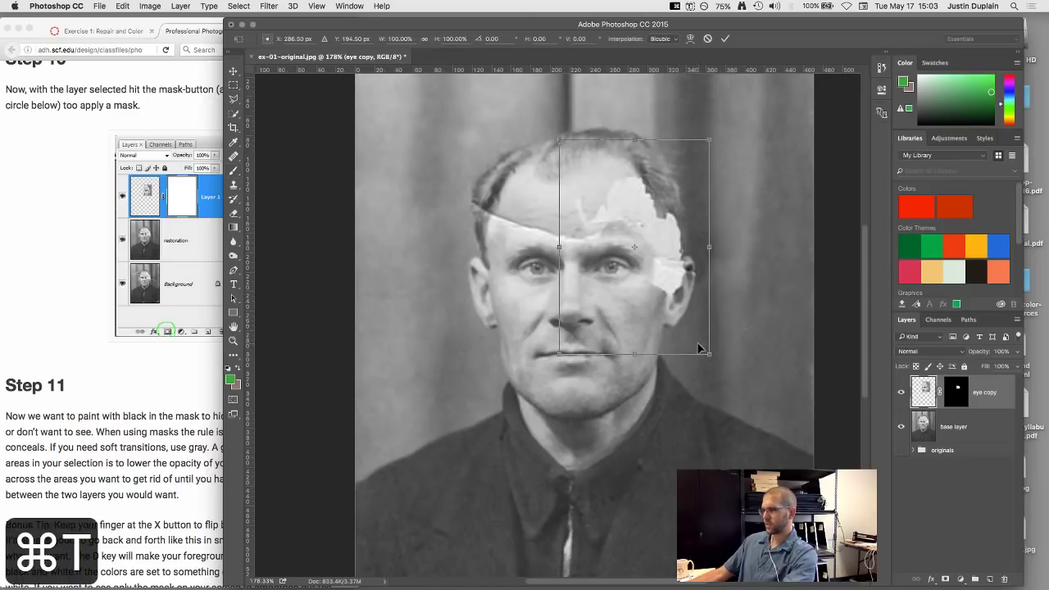
{"action": "left_click_drag", "start_coordinate": [706, 352], "coordinate": [715, 360]}
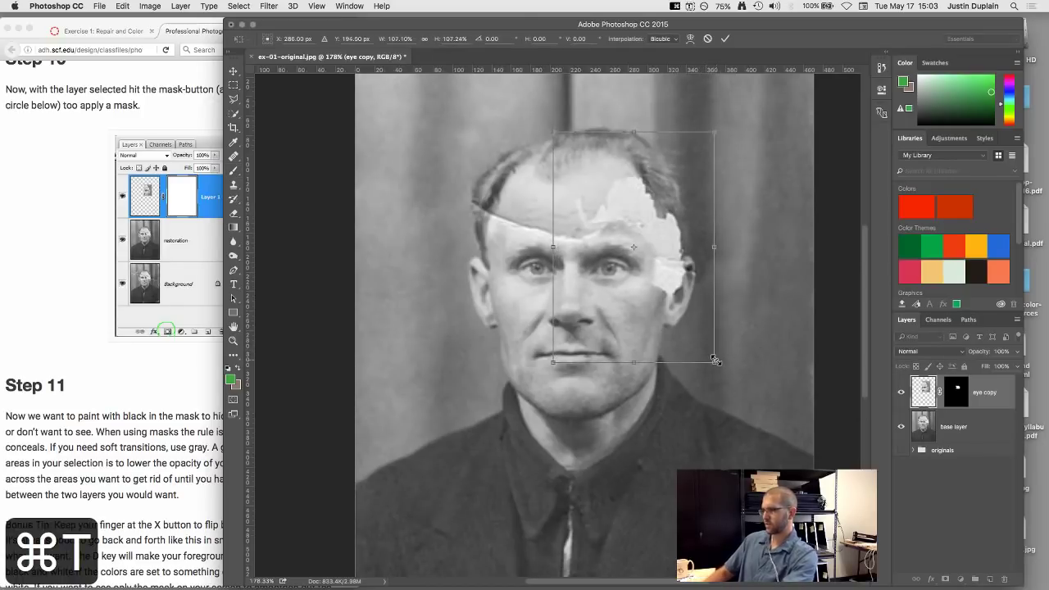
{"action": "key", "text": "Right"}
{"action": "key", "text": "Up"}
{"action": "key", "text": "Up"}
{"action": "key", "text": "Up"}
{"action": "key", "text": "Up"}
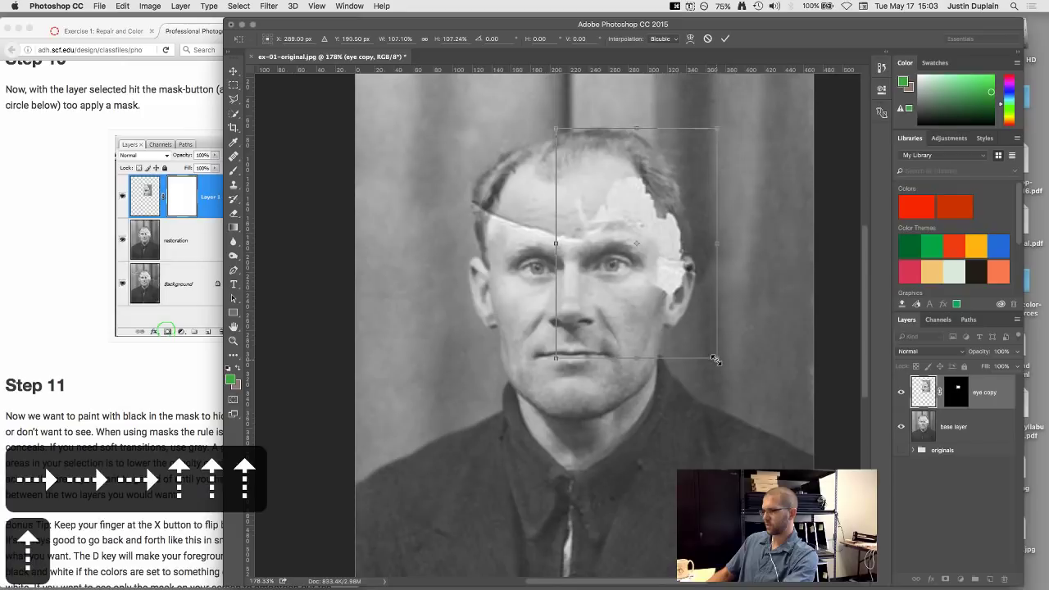
{"action": "key", "text": "Right"}
{"action": "key", "text": "Down"}
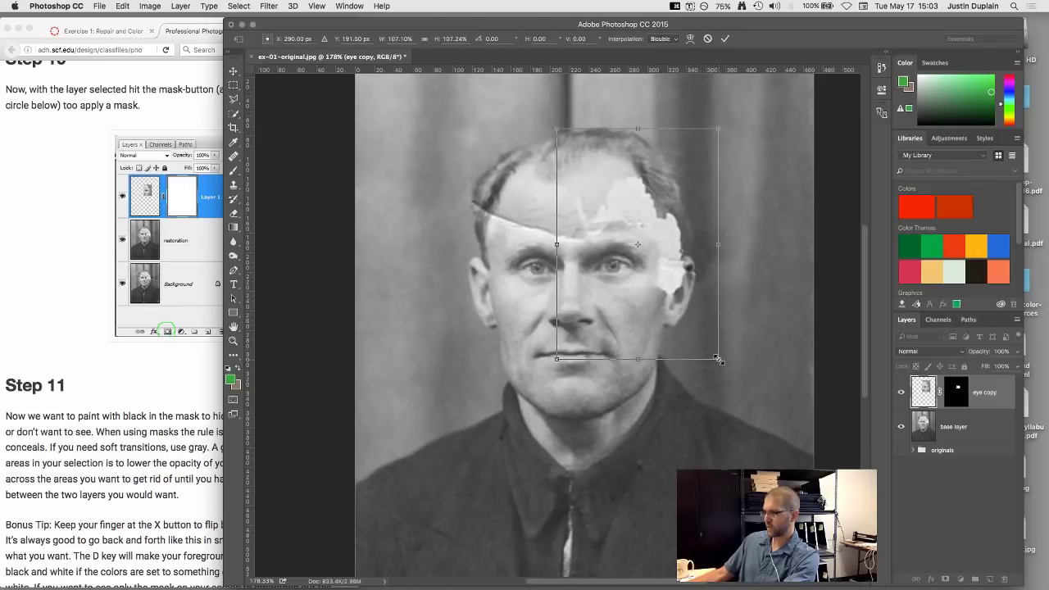
- Reduce the eye copy's transform scale to about 104% and nudge it 4 pixels down and 1 pixel right
{"action": "left_click_drag", "start_coordinate": [717, 359], "coordinate": [708, 358]}
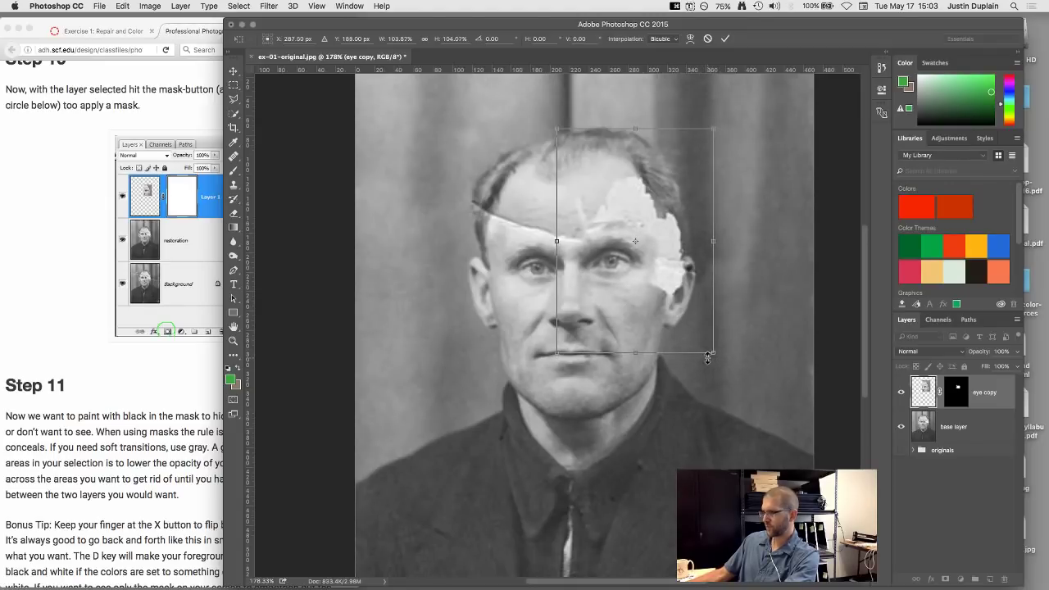
{"action": "key", "text": "Down"}
{"action": "key", "text": "Down"}
{"action": "key", "text": "Down"}
{"action": "key", "text": "Down"}
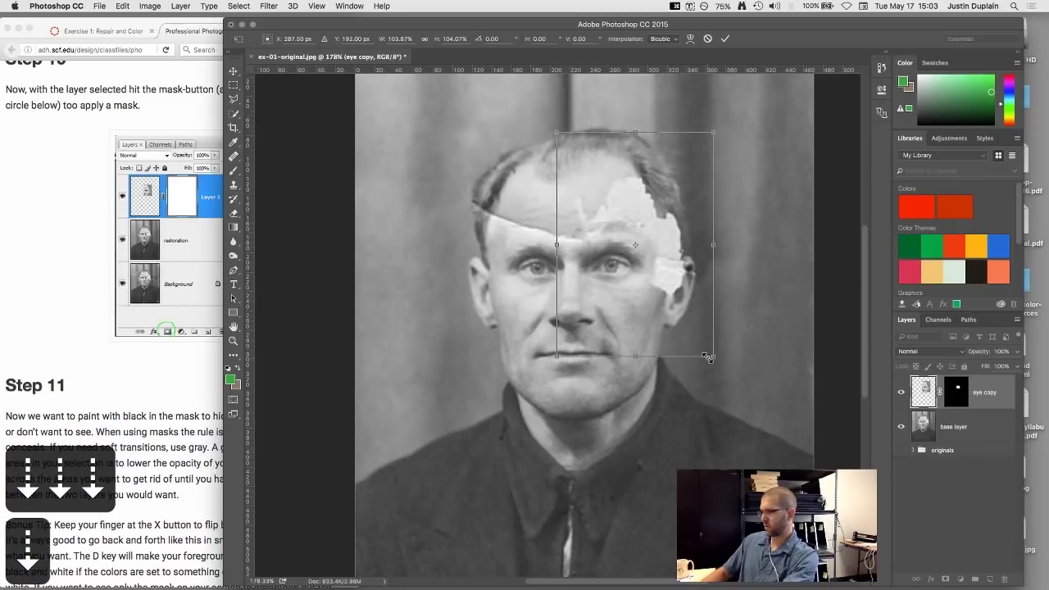
{"action": "key", "text": "Right"}
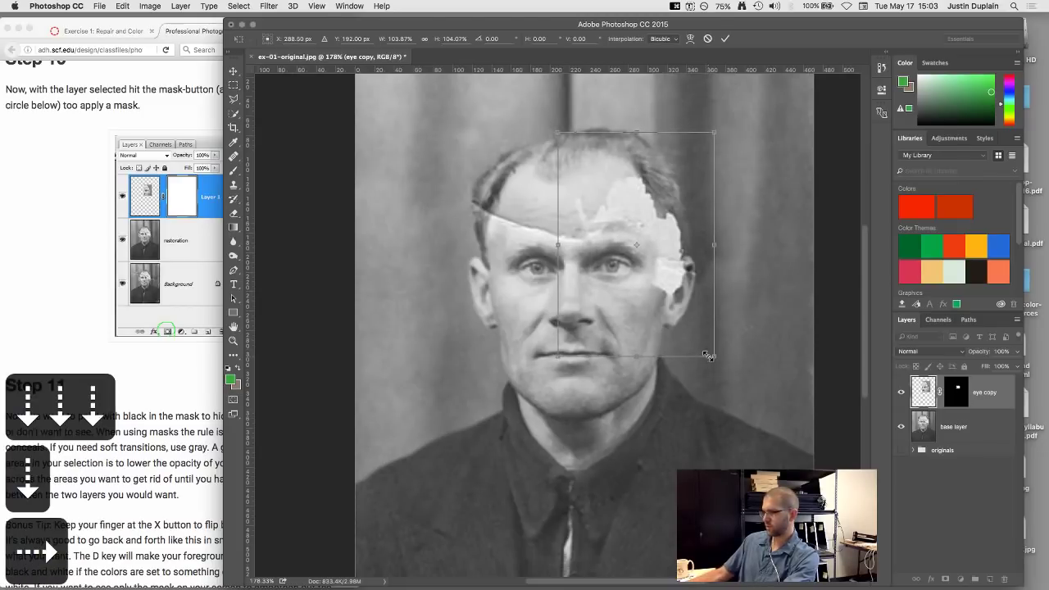
- Reduce the eye copy's scale to about 103%, nudge it to X 288 and Y 192 px, and apply the transform
{"action": "mouse_move", "coordinate": [708, 357]}
{"action": "left_mouse_down"}
{"action": "mouse_move", "coordinate": [678, 340]}
{"action": "mouse_move", "coordinate": [717, 379]}
{"action": "mouse_move", "coordinate": [698, 361]}
{"action": "left_mouse_up"}
{"action": "key", "text": "Left"}
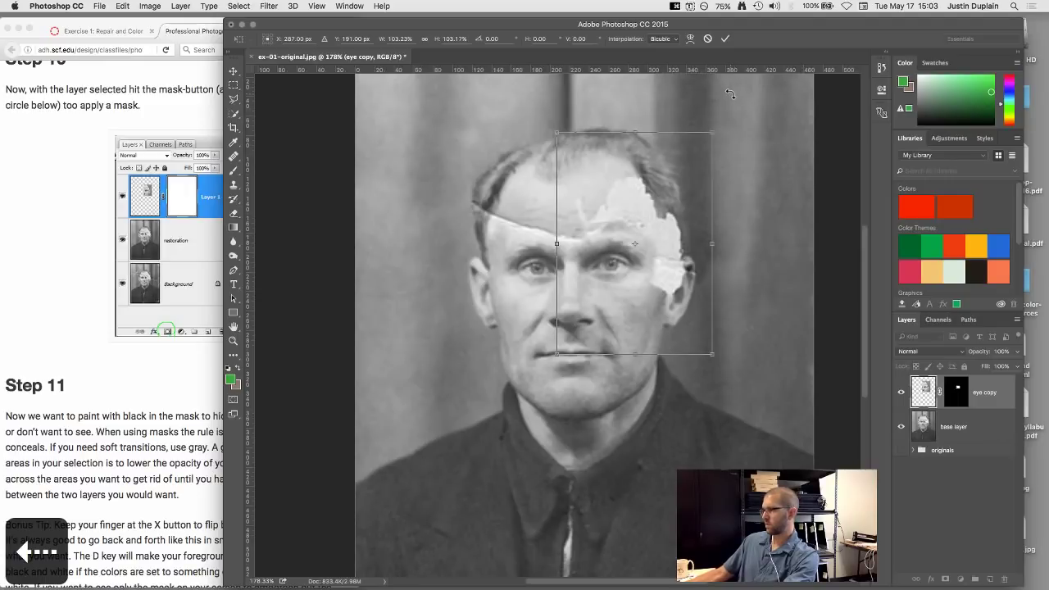
{"action": "key", "text": "Down"}
{"action": "key", "text": "Down"}
{"action": "key", "text": "Down"}
{"action": "key", "text": "Up"}
{"action": "key", "text": "Up"}
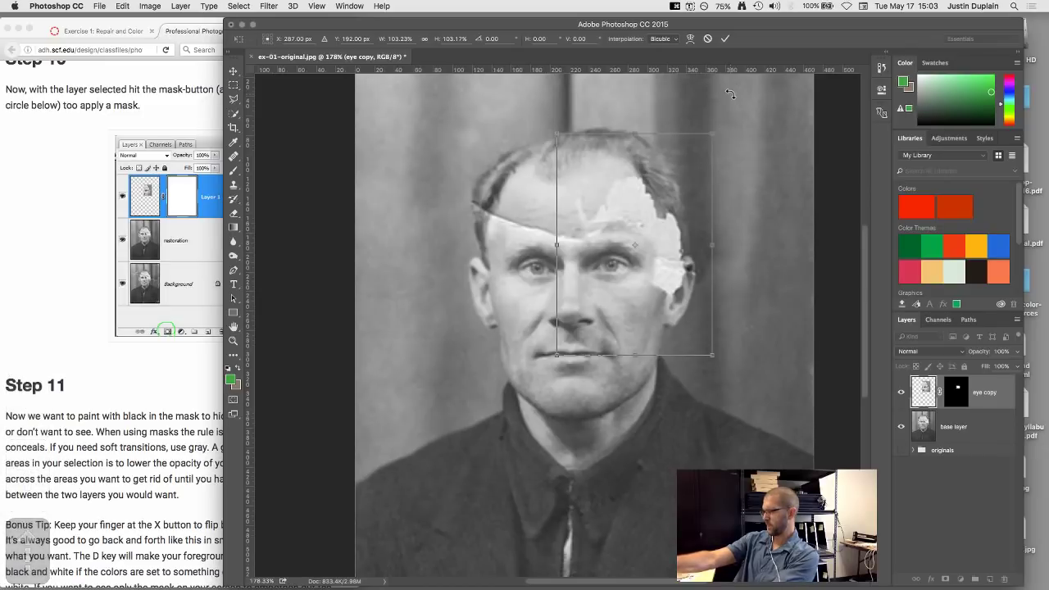
{"action": "key", "text": "Right"}
{"action": "key", "text": "Right"}
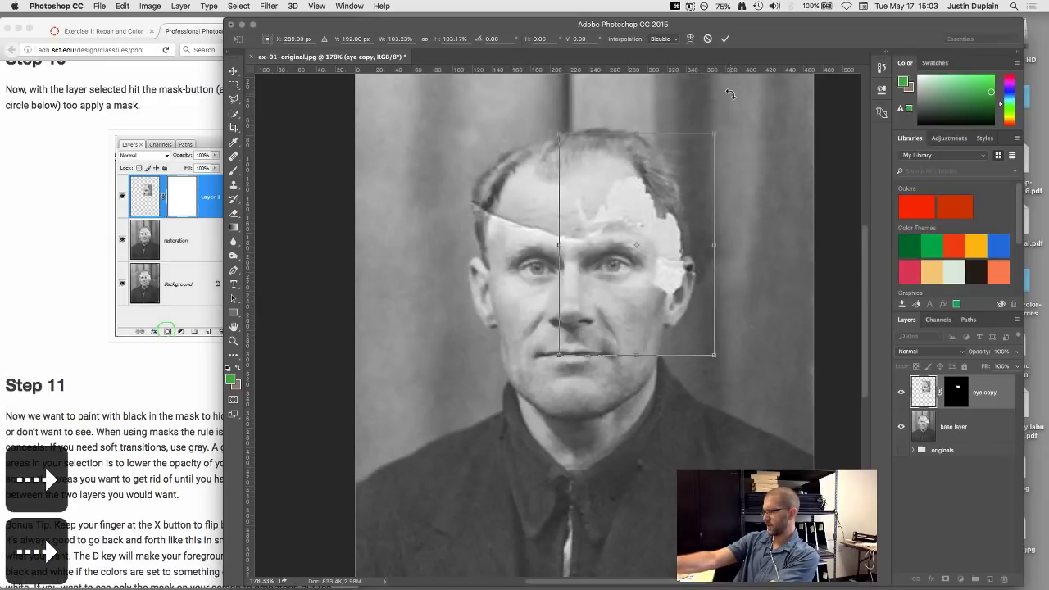
{"action": "key", "text": "Left"}
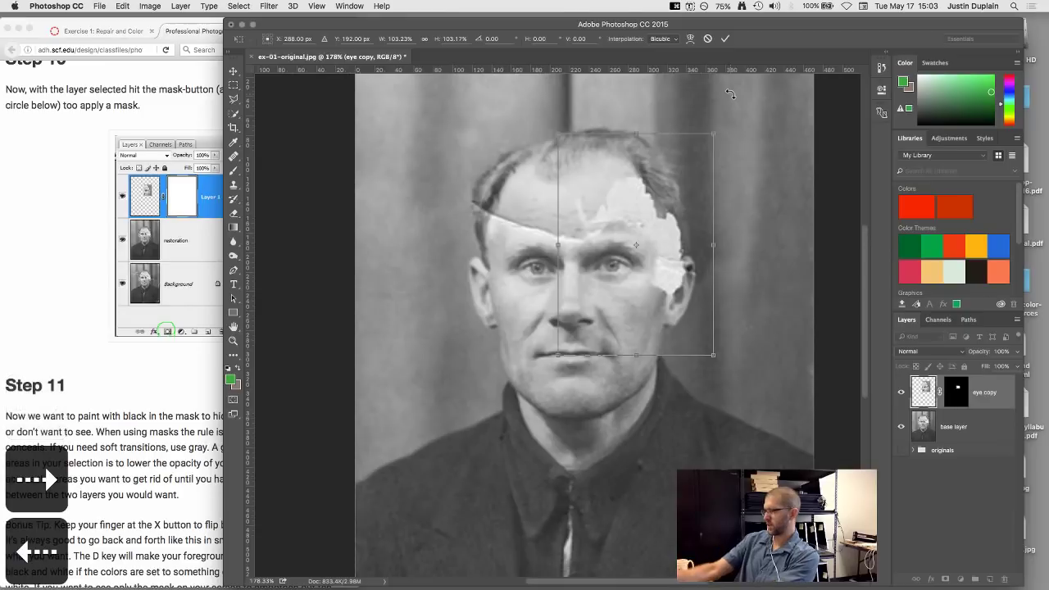
{"action": "left_click", "coordinate": [725, 39]}
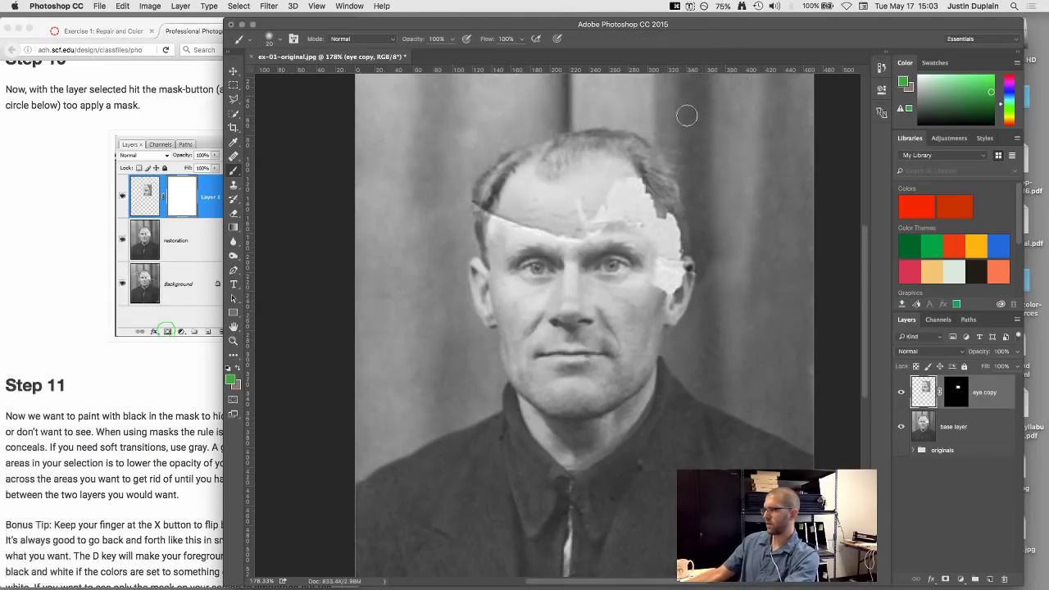
- Switch to the Firefox tutorial and examine the Step 11 mask-painting tips and example images
{"action": "left_click", "coordinate": [182, 485]}
{"action": "scroll", "coordinate": [123, 426], "scroll_direction": "down", "scroll_amount": 1}
{"action": "left_click_drag", "start_coordinate": [99, 365], "coordinate": [140, 322]}
{"action": "scroll", "coordinate": [159, 341], "scroll_direction": "down", "scroll_amount": 2}
{"action": "scroll", "coordinate": [159, 341], "scroll_direction": "down", "scroll_amount": 3}
{"action": "left_click_drag", "start_coordinate": [62, 257], "coordinate": [132, 287]}
{"action": "left_click", "coordinate": [132, 287]}
{"action": "scroll", "coordinate": [130, 285], "scroll_direction": "down", "scroll_amount": 2}
{"action": "scroll", "coordinate": [130, 291], "scroll_direction": "down", "scroll_amount": 1}
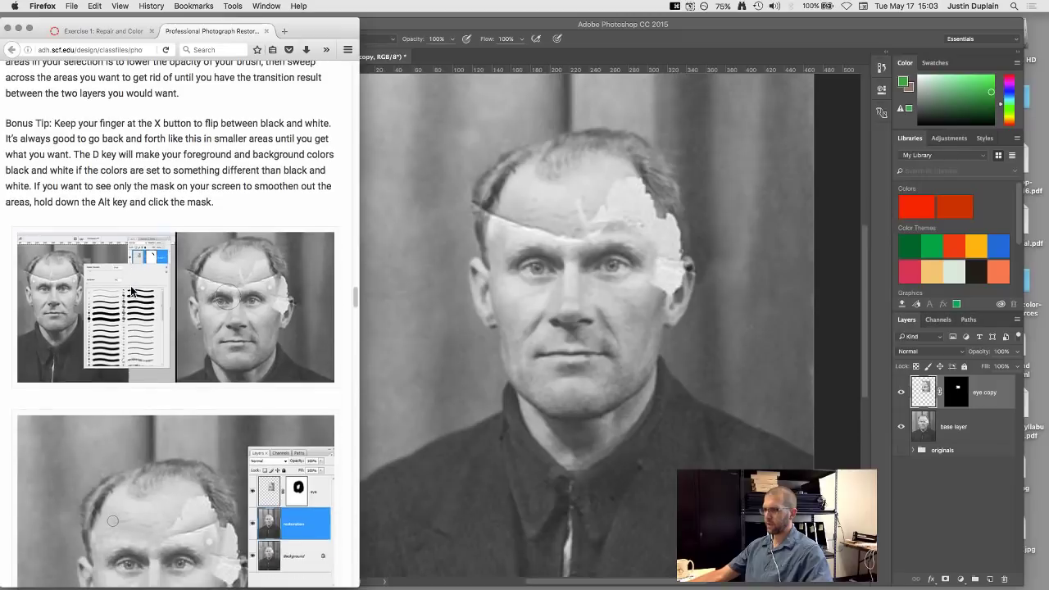
- Switch back to Photoshop, reset the colours to black and white, and swap them repeatedly, ending with white as the foreground
{"action": "left_click", "coordinate": [446, 31]}
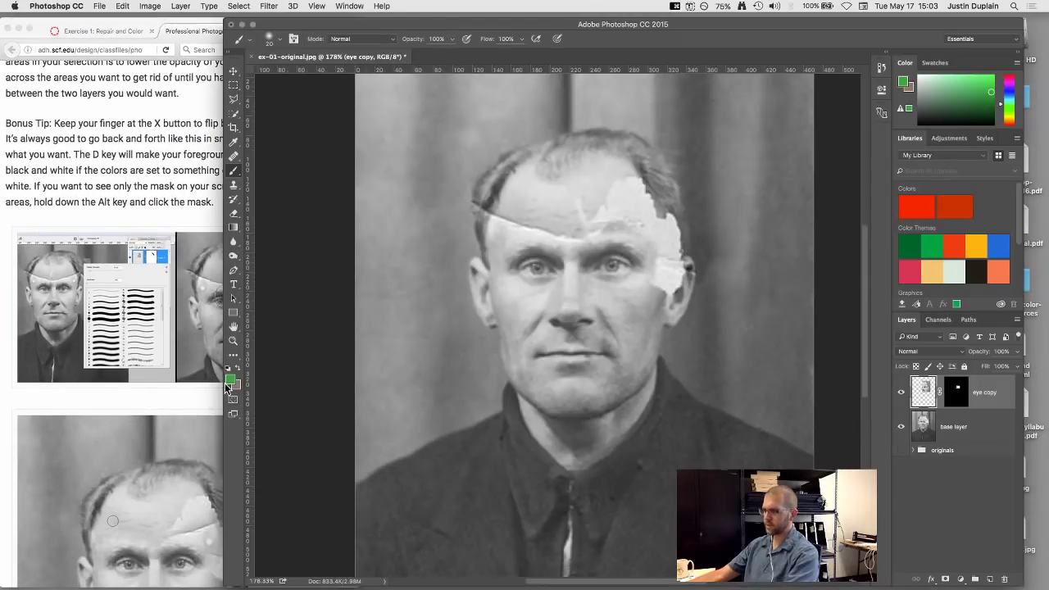
{"action": "key", "text": "d"}
{"action": "key", "text": "x"}
{"action": "key", "text": "x"}
{"action": "key", "text": "x"}
{"action": "key", "text": "x"}
{"action": "key", "text": "x"}
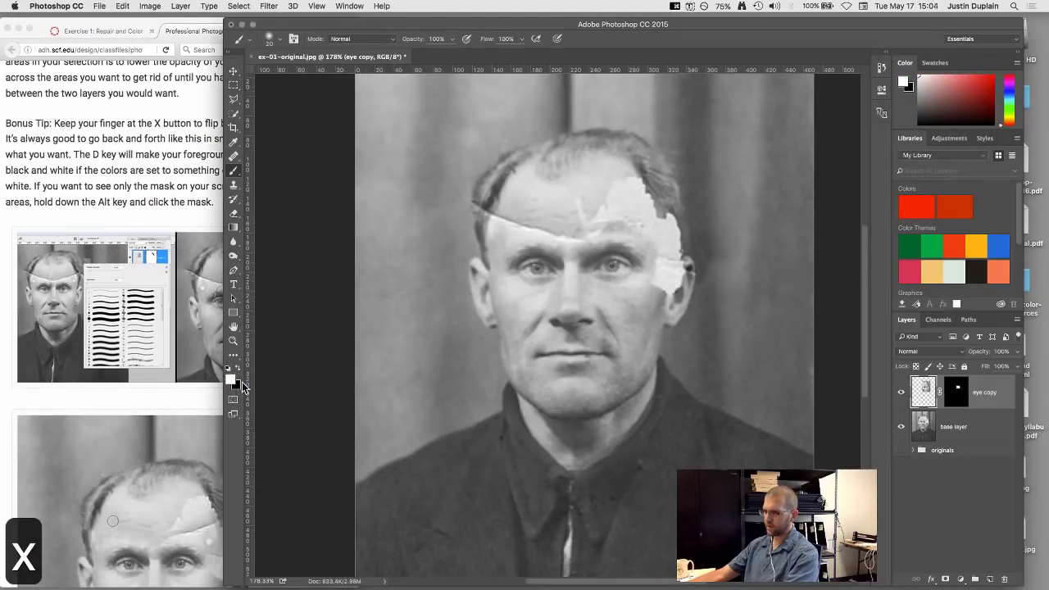
- Swap the foreground and background colours repeatedly, ending with black in front, and make the eye copy layer's mask active
{"action": "key", "text": "x"}
{"action": "key", "text": "x"}
{"action": "key", "text": "x"}
{"action": "key", "text": "x"}
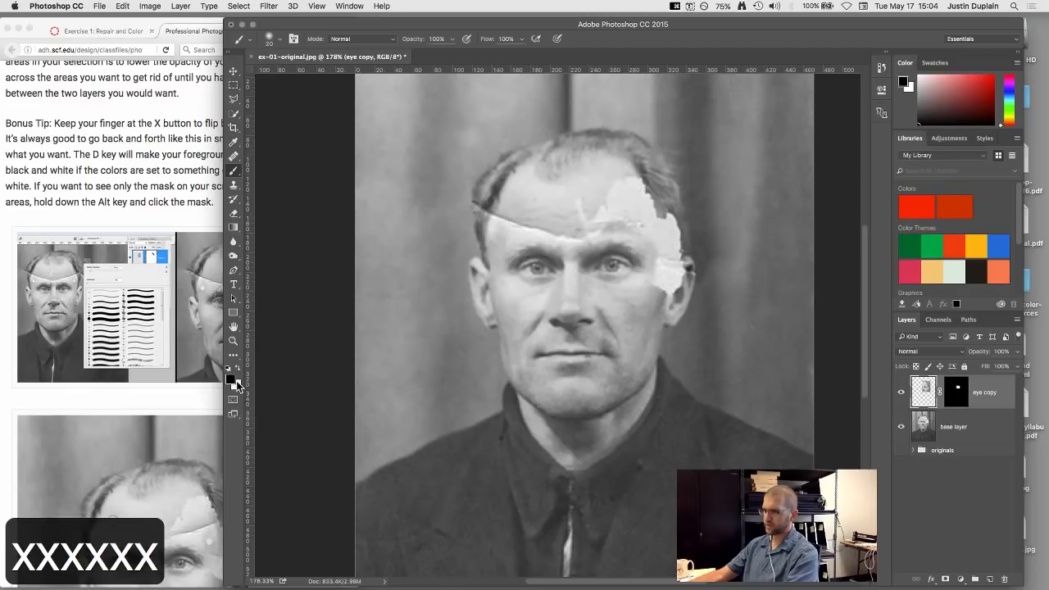
{"action": "key", "text": "x"}
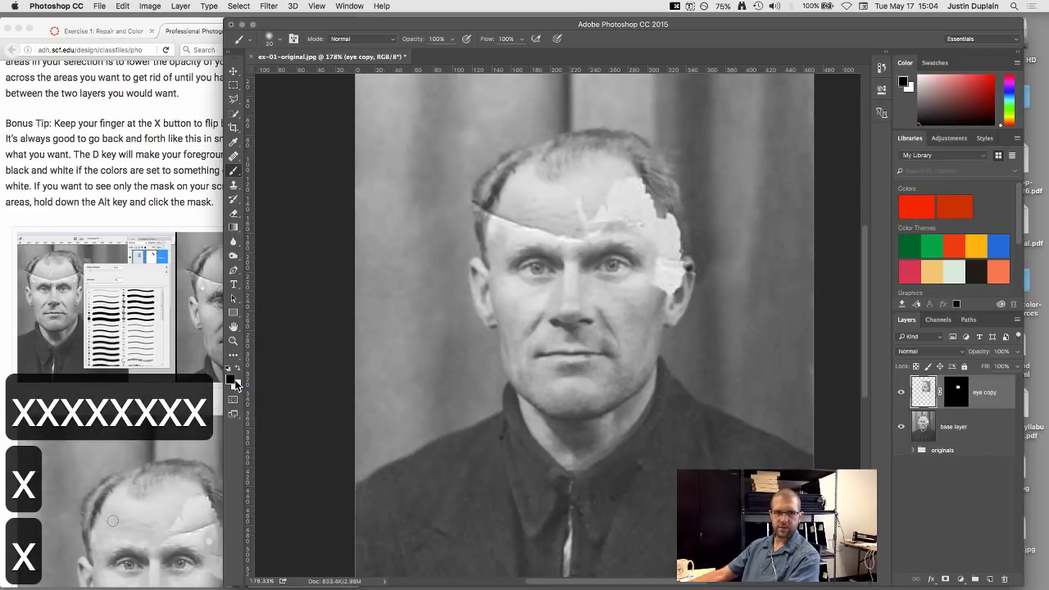
{"action": "key", "text": "x"}
{"action": "key", "text": "x"}
{"action": "left_click", "coordinate": [957, 391]}
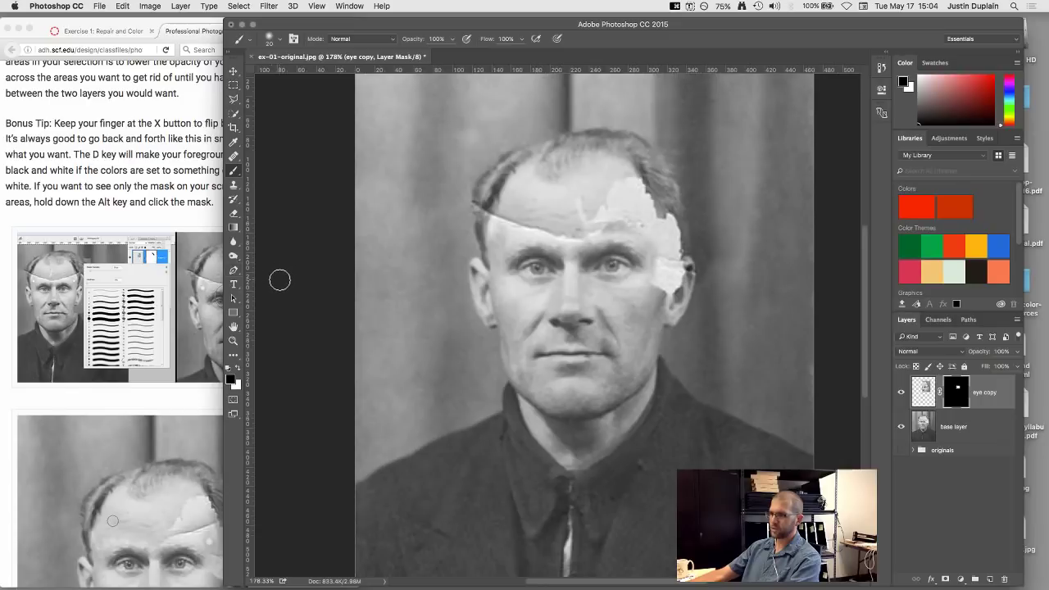
- Switch to the Firefox tutorial and read the Step 12 instructions and example image for rebuilding the ear and hairline
{"action": "left_click", "coordinate": [113, 169]}
{"action": "scroll", "coordinate": [113, 169], "scroll_direction": "down", "scroll_amount": 5}
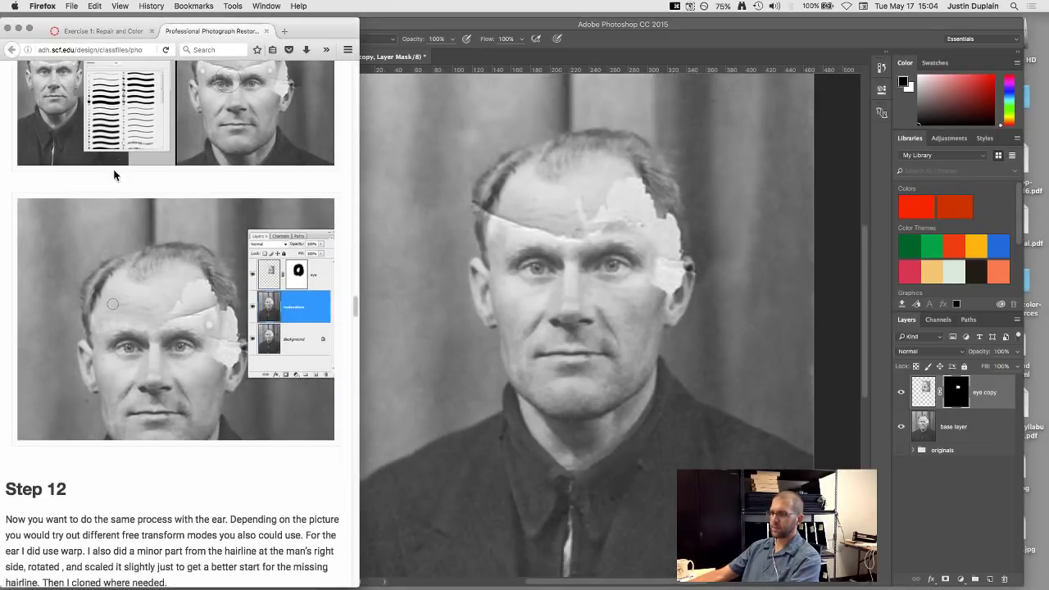
{"action": "scroll", "coordinate": [113, 169], "scroll_direction": "down", "scroll_amount": 1}
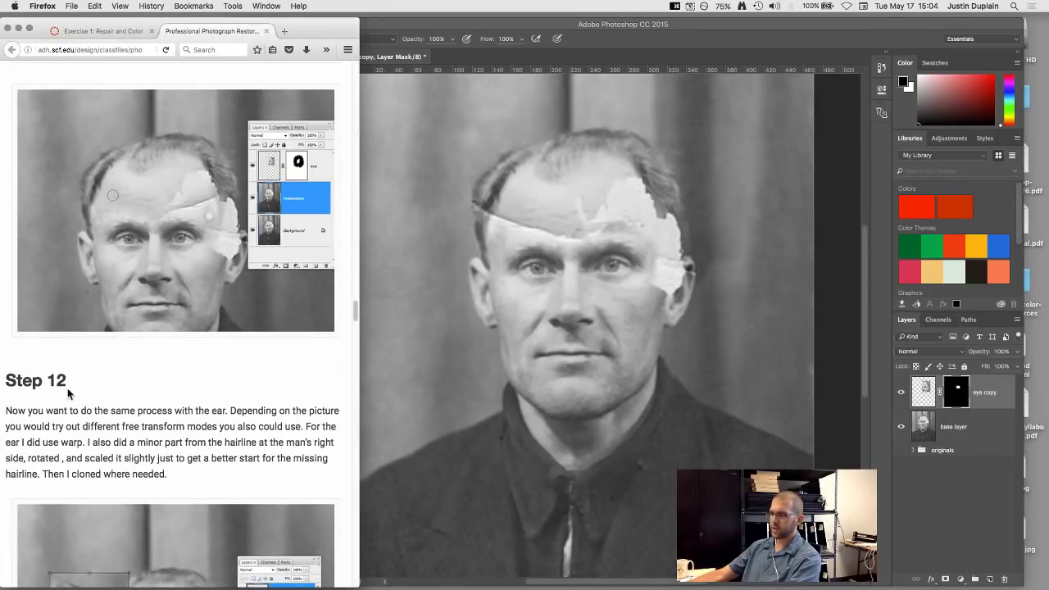
{"action": "scroll", "coordinate": [68, 410], "scroll_direction": "down", "scroll_amount": 3}
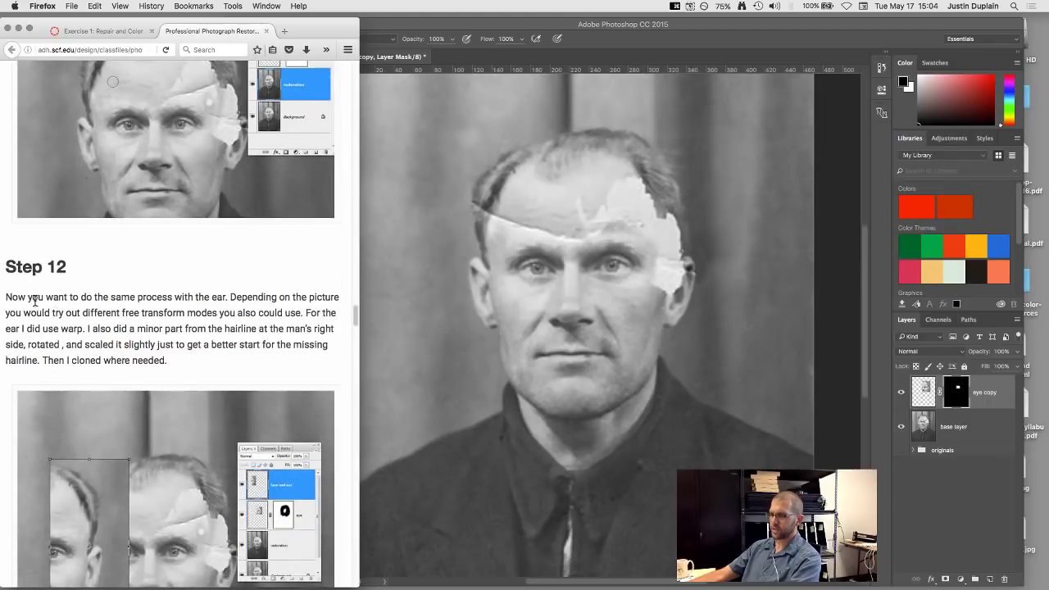
{"action": "left_click_drag", "start_coordinate": [27, 301], "coordinate": [106, 347]}
{"action": "left_click", "coordinate": [106, 347]}
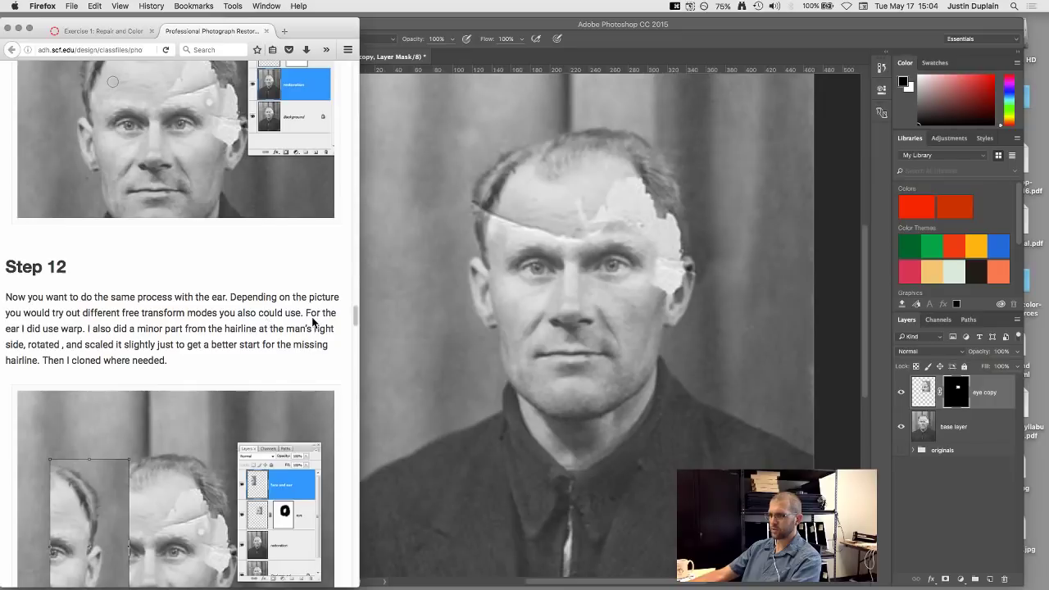
{"action": "left_click_drag", "start_coordinate": [231, 297], "coordinate": [291, 314]}
{"action": "left_click", "coordinate": [119, 328]}
{"action": "scroll", "coordinate": [131, 335], "scroll_direction": "down", "scroll_amount": 2}
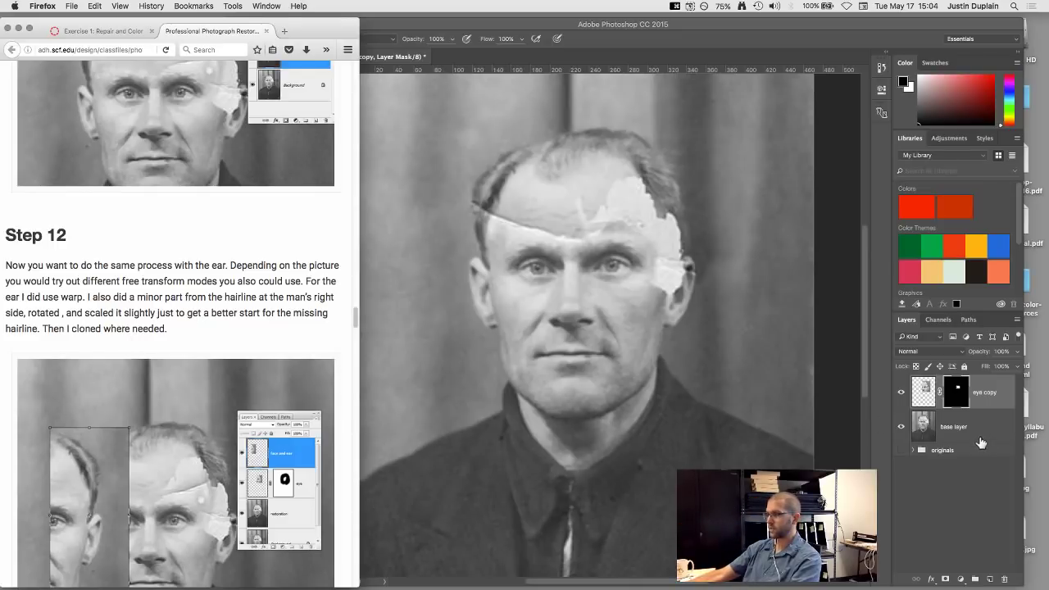
- Switch back to Photoshop and copy a rectangular strip around the base layer's undamaged hair and ear to a new layer
{"action": "left_click", "coordinate": [916, 433]}
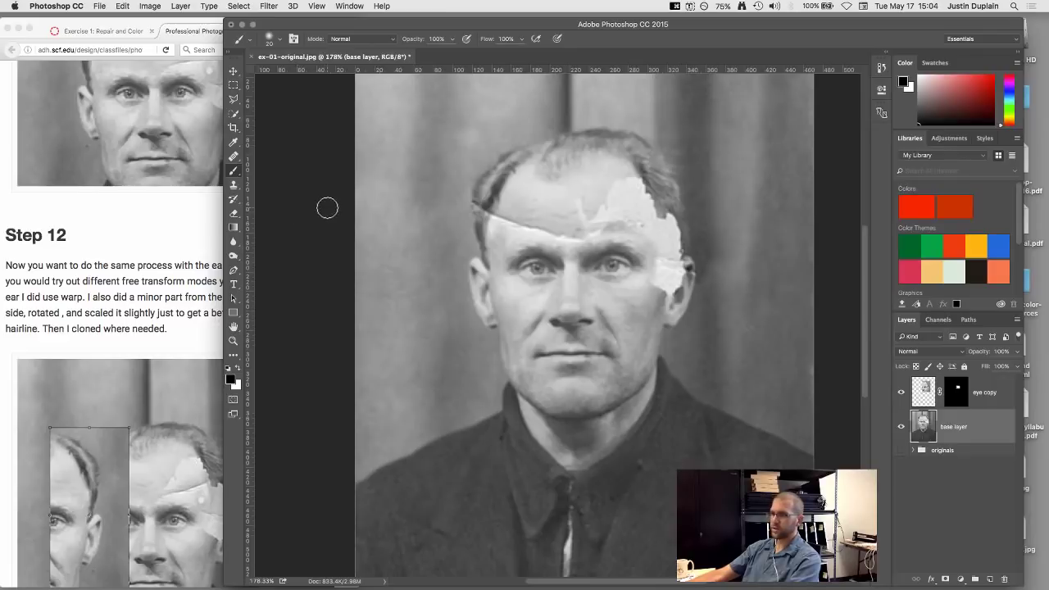
{"action": "key", "text": "m"}
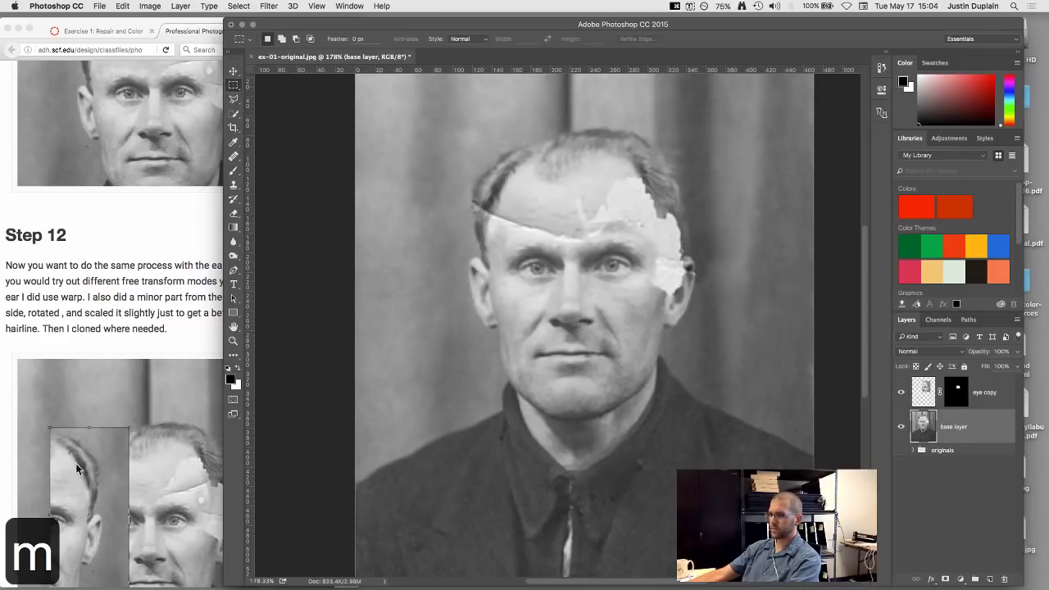
{"action": "left_click_drag", "start_coordinate": [451, 149], "coordinate": [512, 356]}
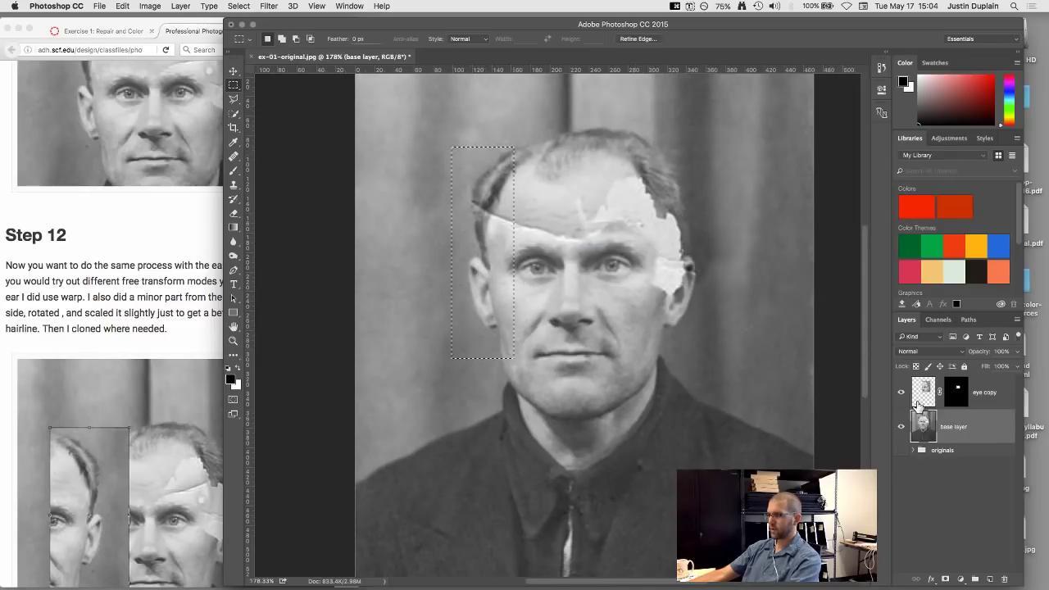
{"action": "key", "text": "super+j"}
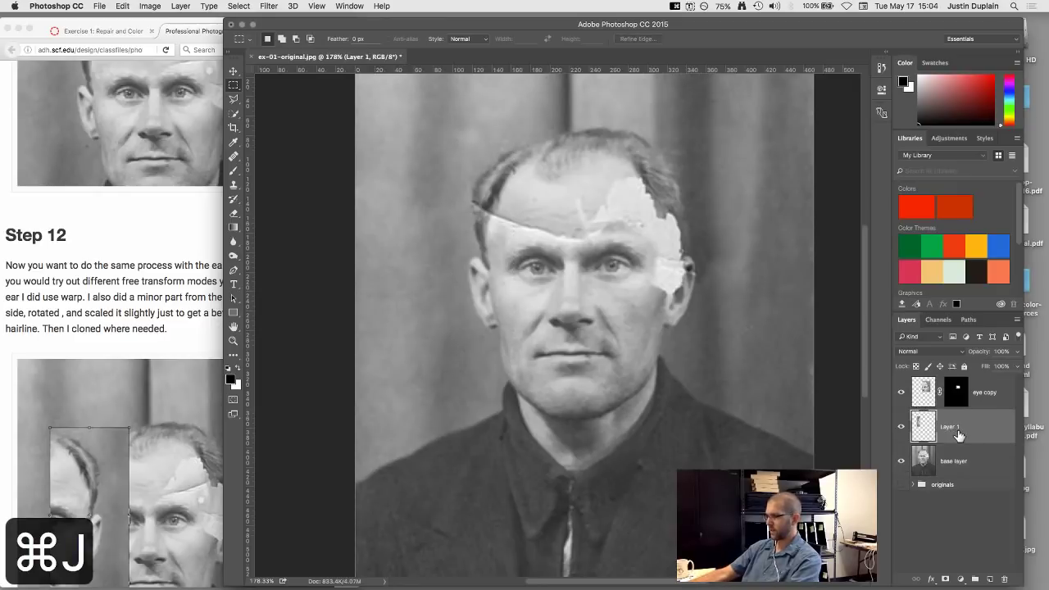
- Rename the copied strip's layer as hair and ear
{"action": "type", "text": "hari"}
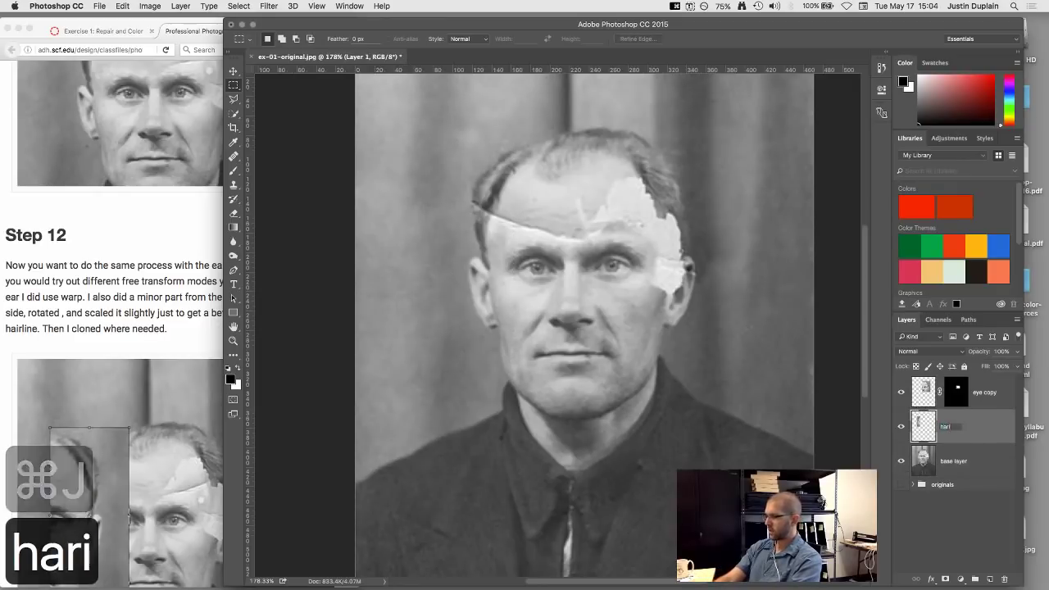
{"action": "key", "text": "BackSpace"}
{"action": "key", "text": "BackSpace"}
{"action": "type", "text": "ir and ear"}
{"action": "key", "text": "Return"}
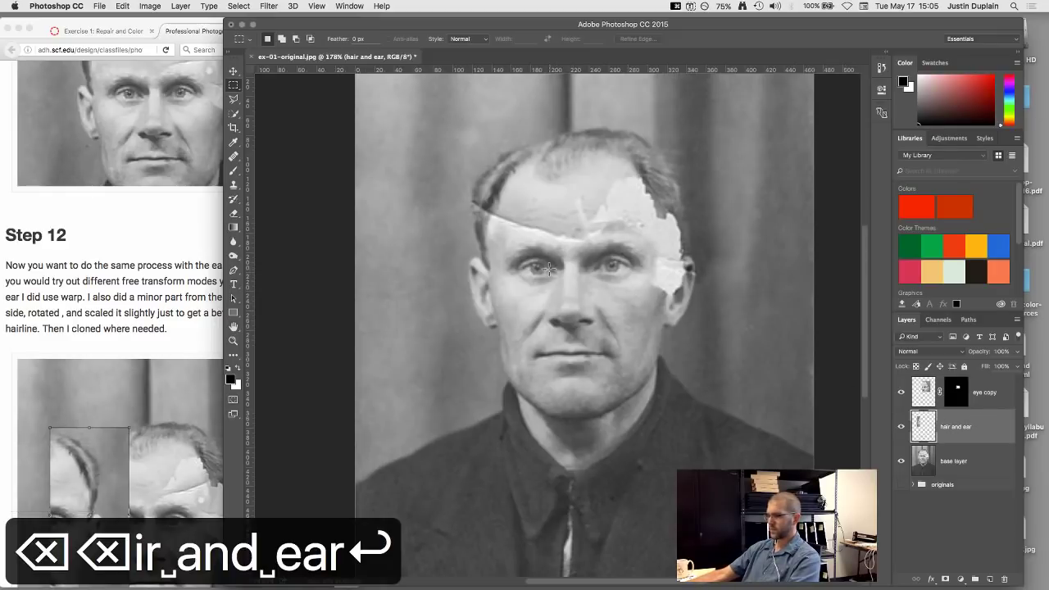
- Free-transform the hair and ear layer, flip it horizontally, and place it over the damaged ear at about X 329, Y 193.5 px
{"action": "key", "text": "super+t"}
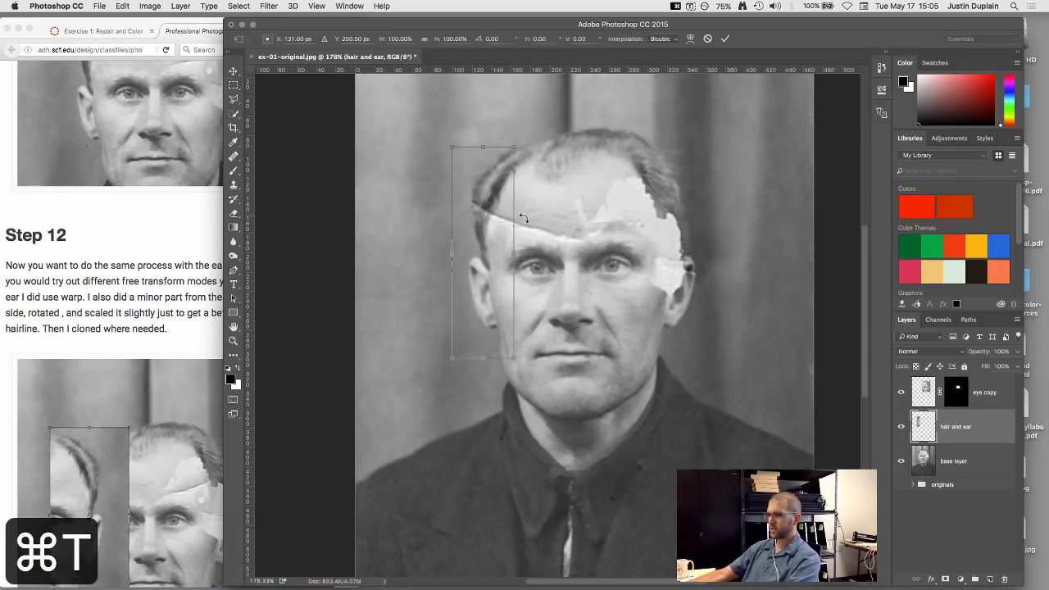
{"action": "right_click", "coordinate": [495, 222]}
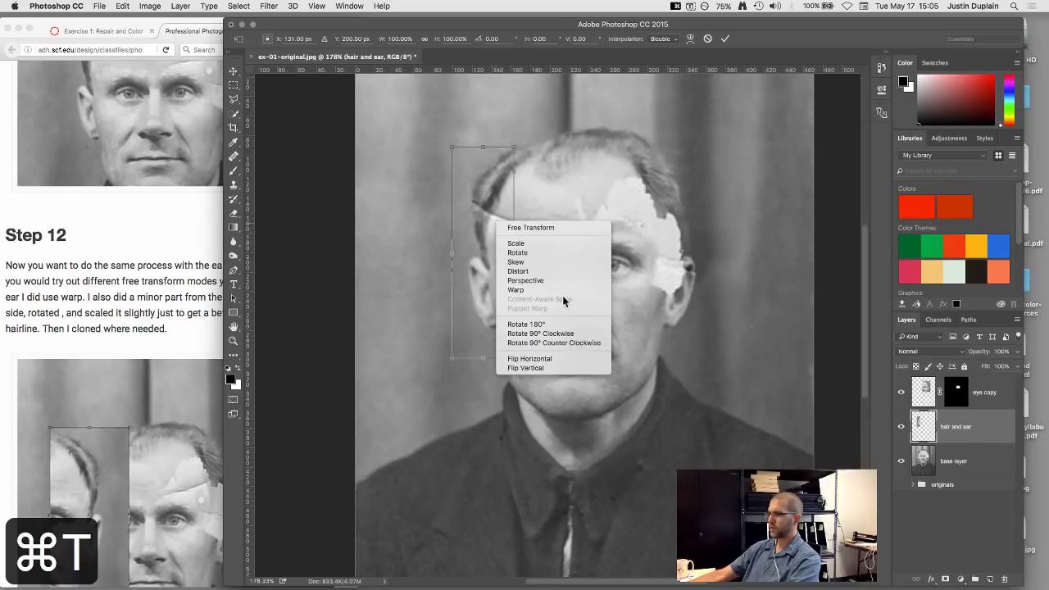
{"action": "left_click", "coordinate": [558, 361]}
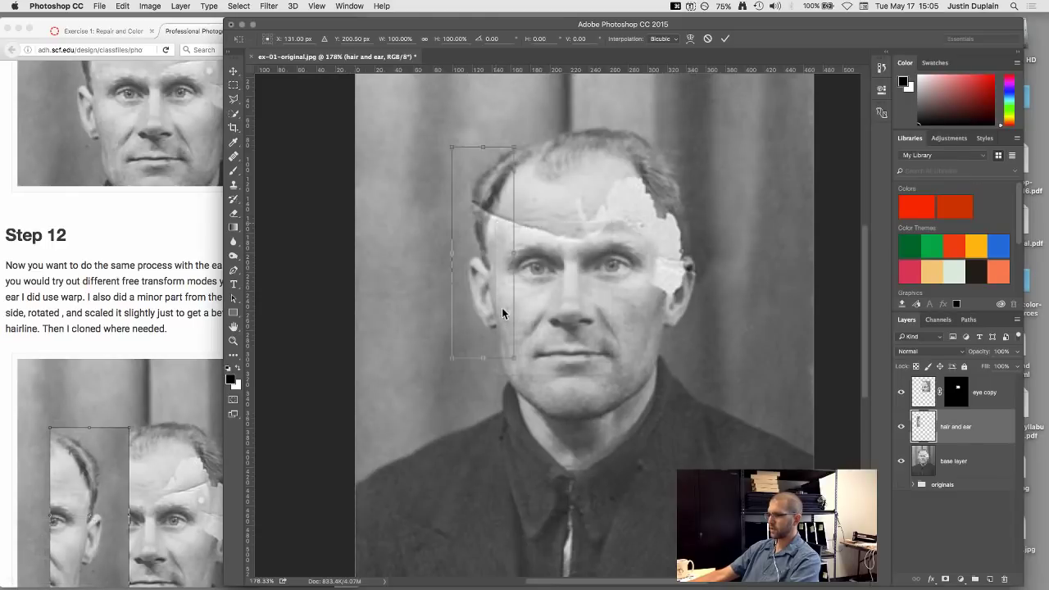
{"action": "left_click_drag", "start_coordinate": [486, 302], "coordinate": [693, 304]}
- Lower the hair and ear layer's opacity to 72% and shift the strip to X 332, Y 197.5 px
{"action": "scroll", "coordinate": [658, 264], "scroll_direction": "up", "scroll_amount": 3}
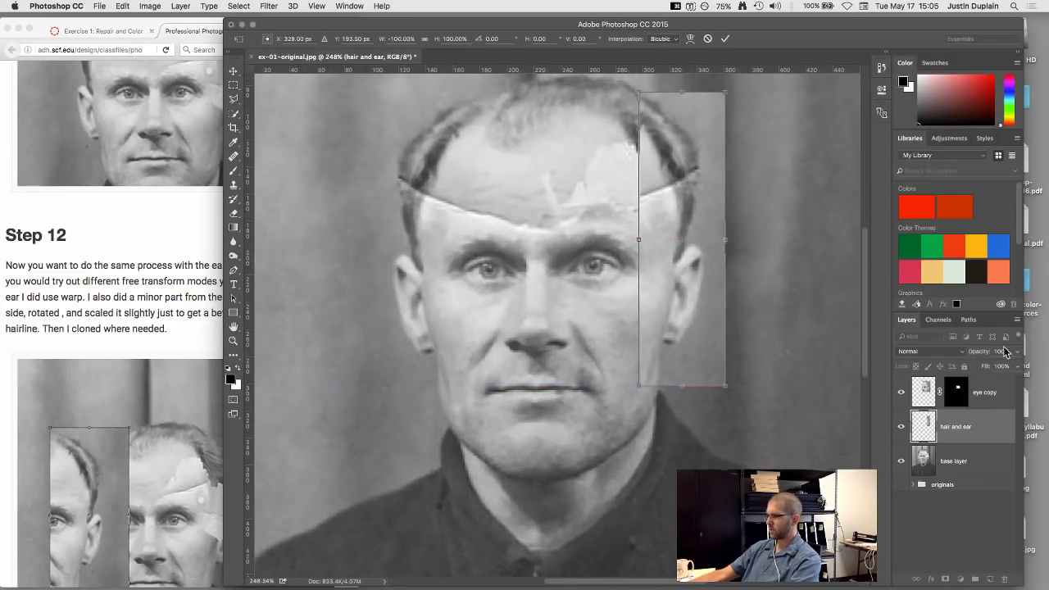
{"action": "left_click", "coordinate": [1018, 351]}
{"action": "left_click_drag", "start_coordinate": [1006, 369], "coordinate": [1003, 369]}
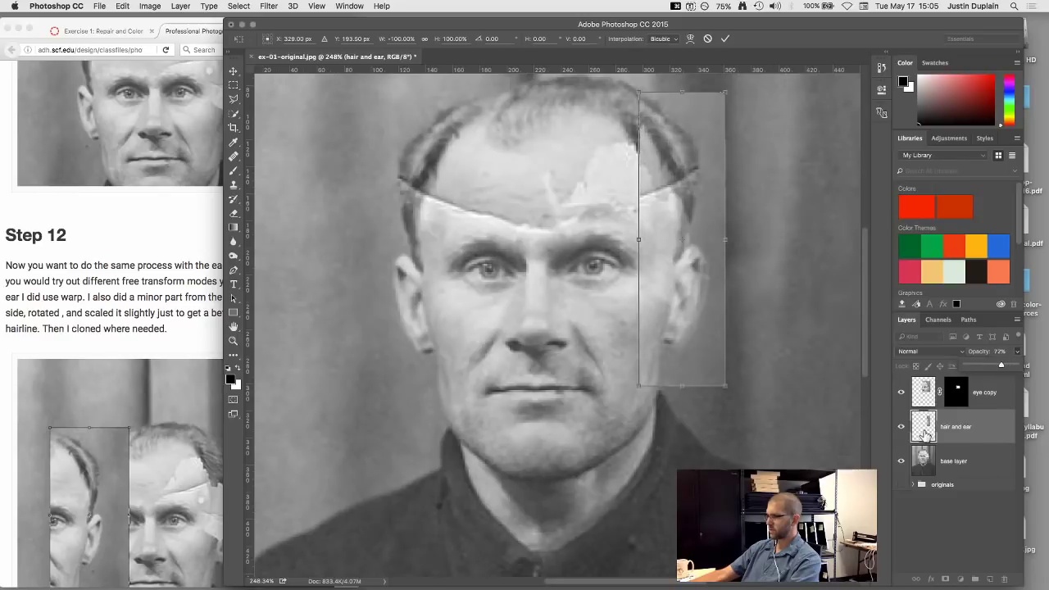
{"action": "left_click_drag", "start_coordinate": [679, 326], "coordinate": [681, 324]}
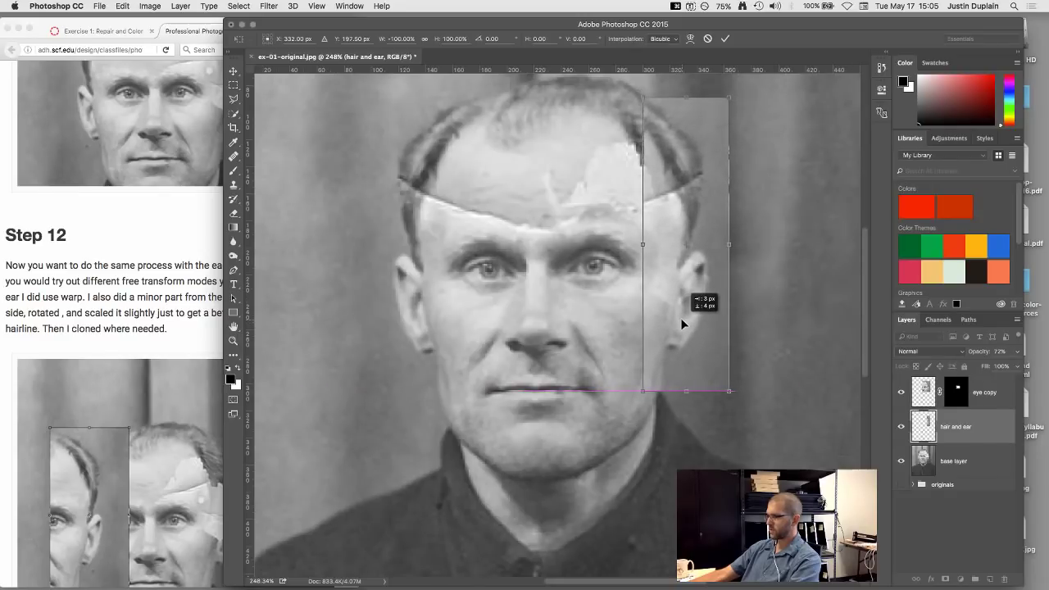
{"action": "left_click_drag", "start_coordinate": [682, 324], "coordinate": [682, 324]}
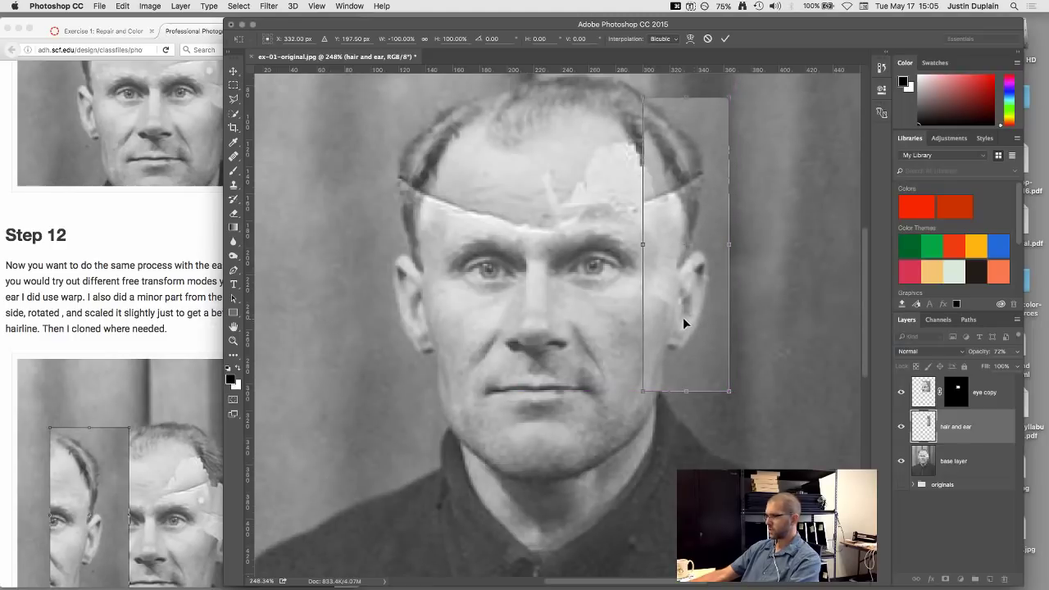
- Stretch the flipped strip's width to about 106% and nudge it to X 332, Y 199.5 px
{"action": "scroll", "coordinate": [730, 243], "scroll_direction": "down", "scroll_amount": 3}
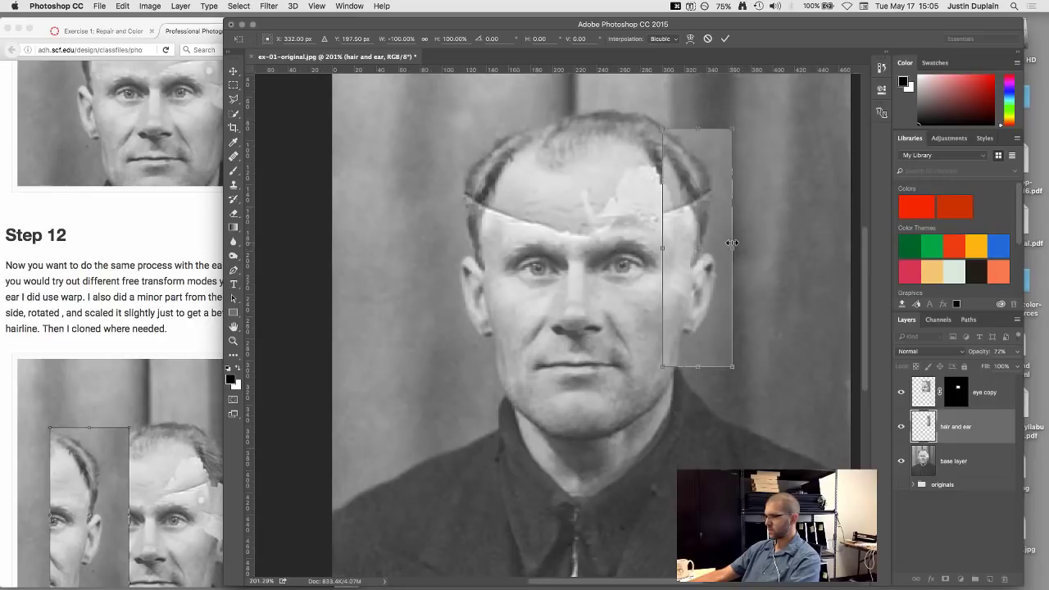
{"action": "left_click_drag", "start_coordinate": [732, 244], "coordinate": [737, 246]}
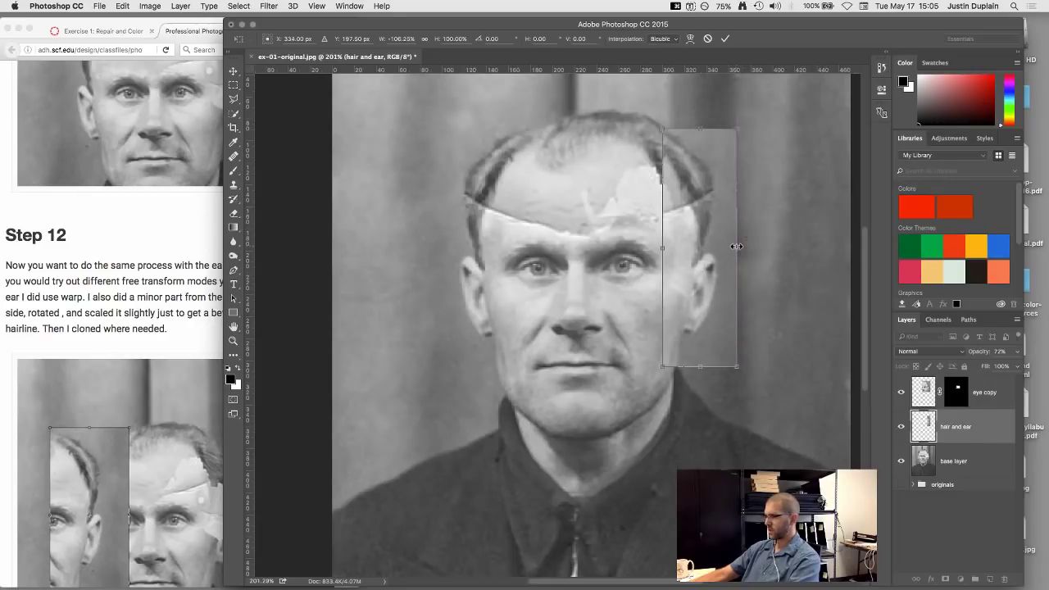
{"action": "key", "text": "Left"}
{"action": "key", "text": "Left"}
{"action": "key", "text": "Down"}
{"action": "key", "text": "Right"}
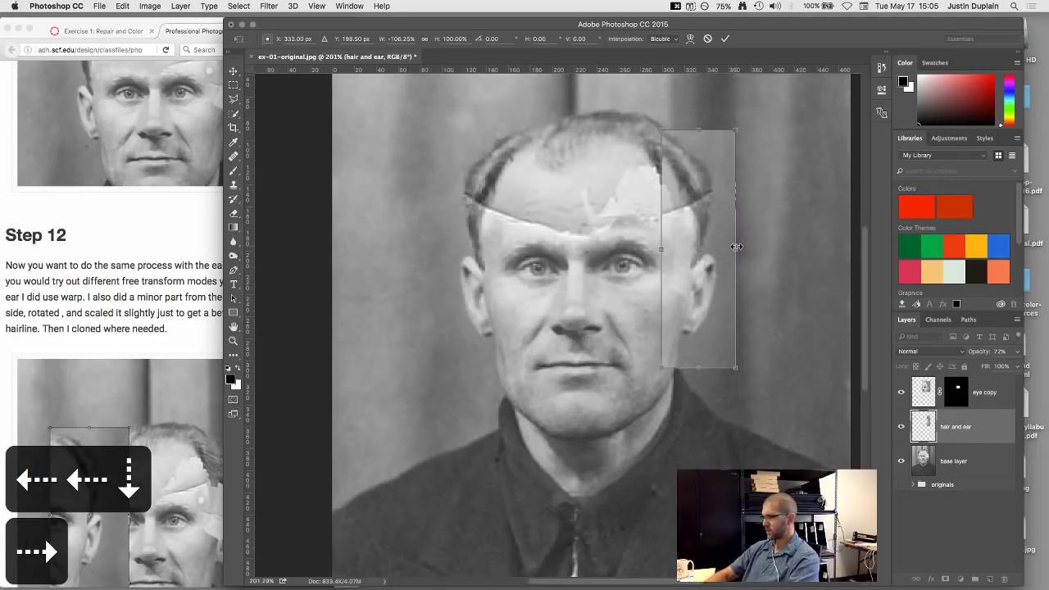
{"action": "key", "text": "Left"}
{"action": "key", "text": "Down"}
{"action": "key", "text": "Up"}
{"action": "key", "text": "Up"}
{"action": "key", "text": "Down"}
{"action": "key", "text": "Down"}
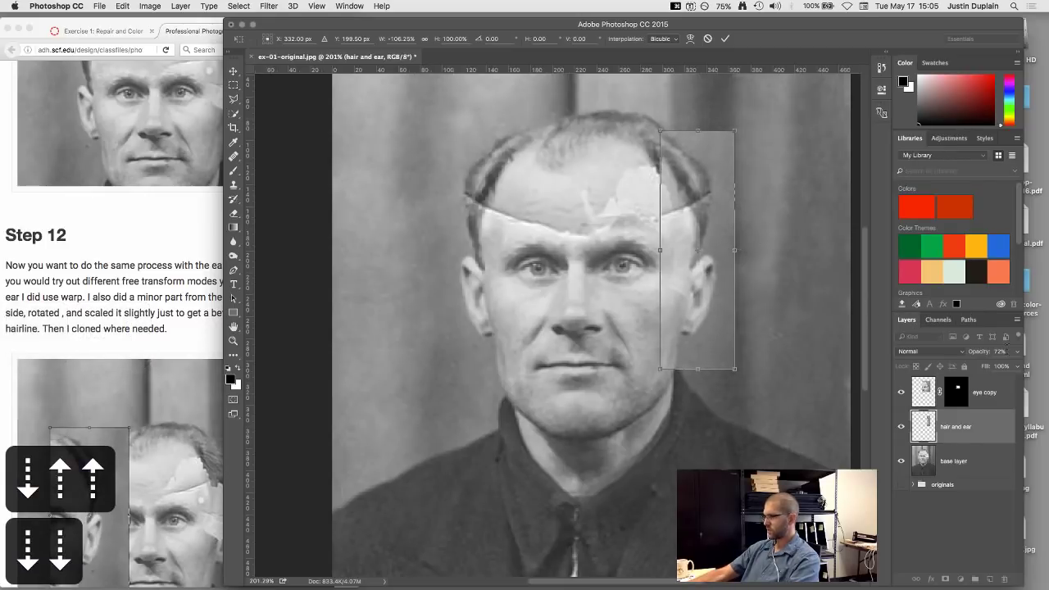
- Reduce the hair and ear layer's opacity to 48%
{"action": "left_click_drag", "start_coordinate": [1018, 352], "coordinate": [991, 366]}
{"action": "key", "text": "Right"}
{"action": "key", "text": "Left"}
{"action": "key", "text": "Left"}
{"action": "key", "text": "Left"}
{"action": "key", "text": "Left"}
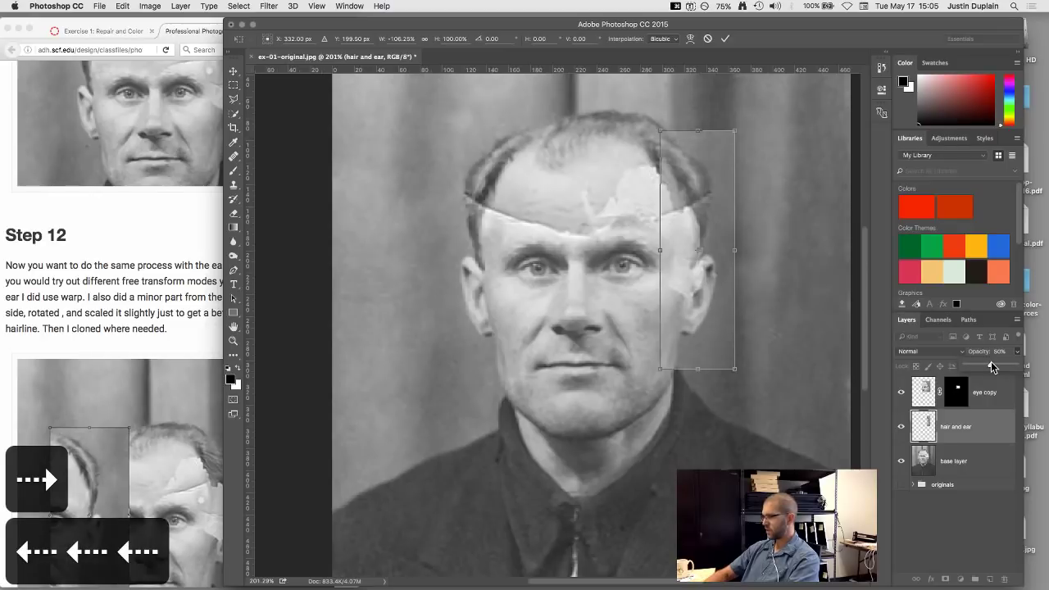
{"action": "key", "text": "Left"}
{"action": "key", "text": "Left"}
{"action": "key", "text": "Right"}
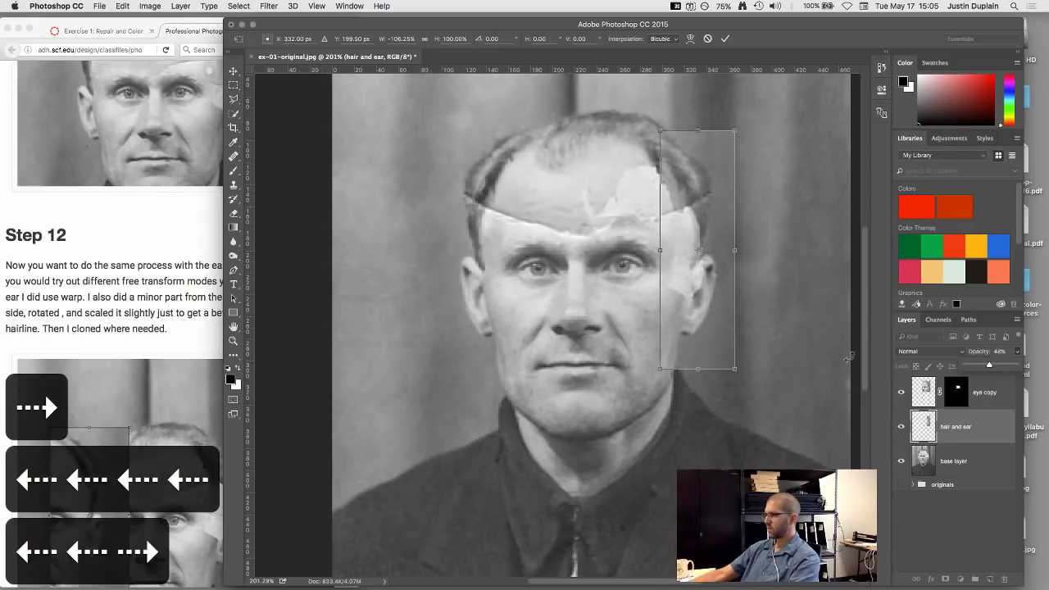
- Nudge the flipped strip into line with the ear at X 334, Y 199.5 px and apply the transform
{"action": "key", "text": "Right"}
{"action": "key", "text": "Right"}
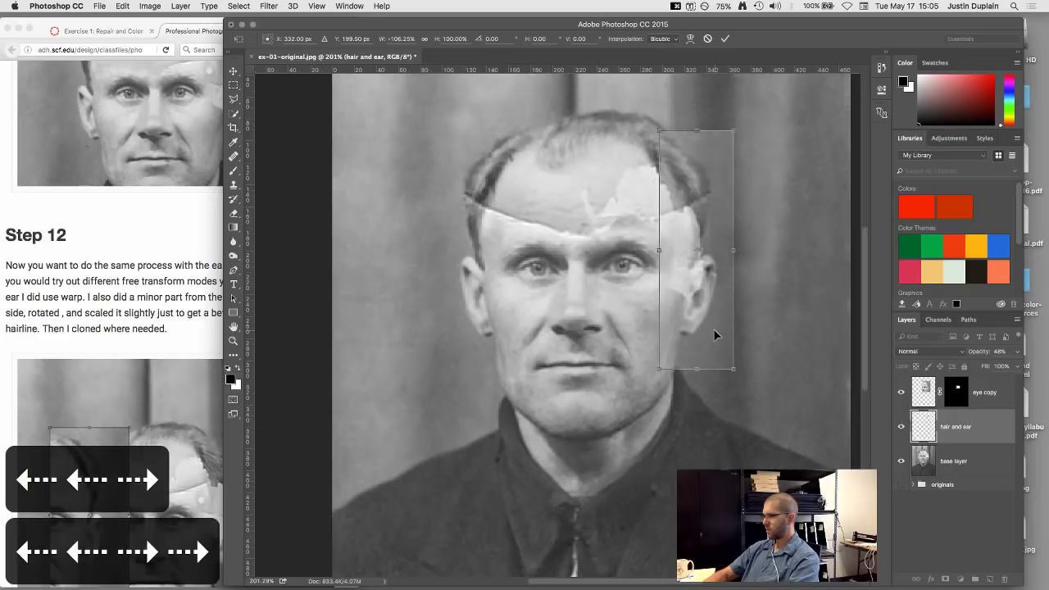
{"action": "key", "text": "Right"}
{"action": "key", "text": "Left"}
{"action": "key", "text": "Right"}
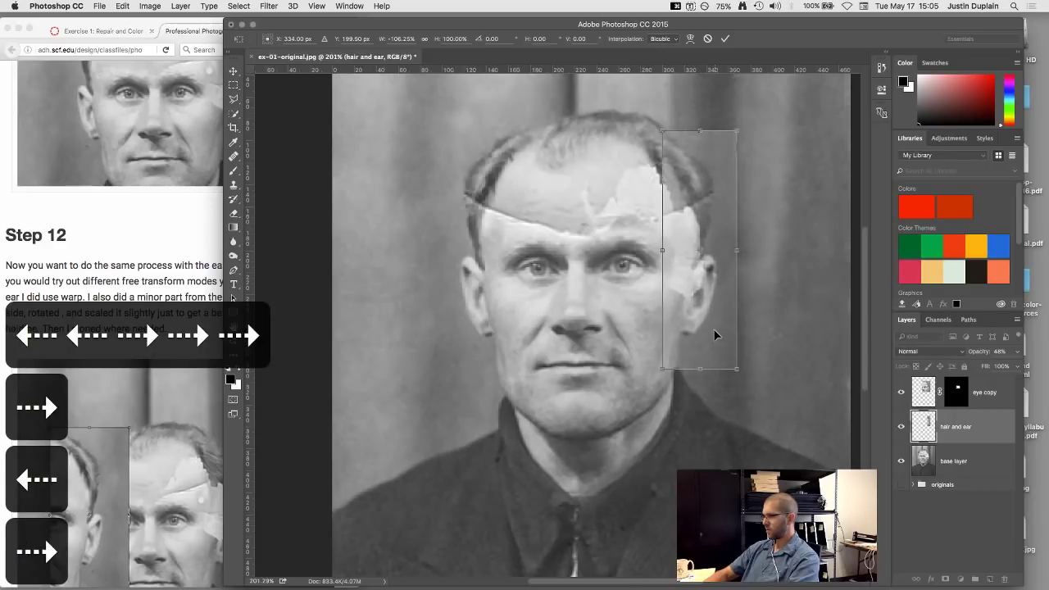
{"action": "key", "text": "Down"}
{"action": "key", "text": "Up"}
{"action": "key", "text": "Left"}
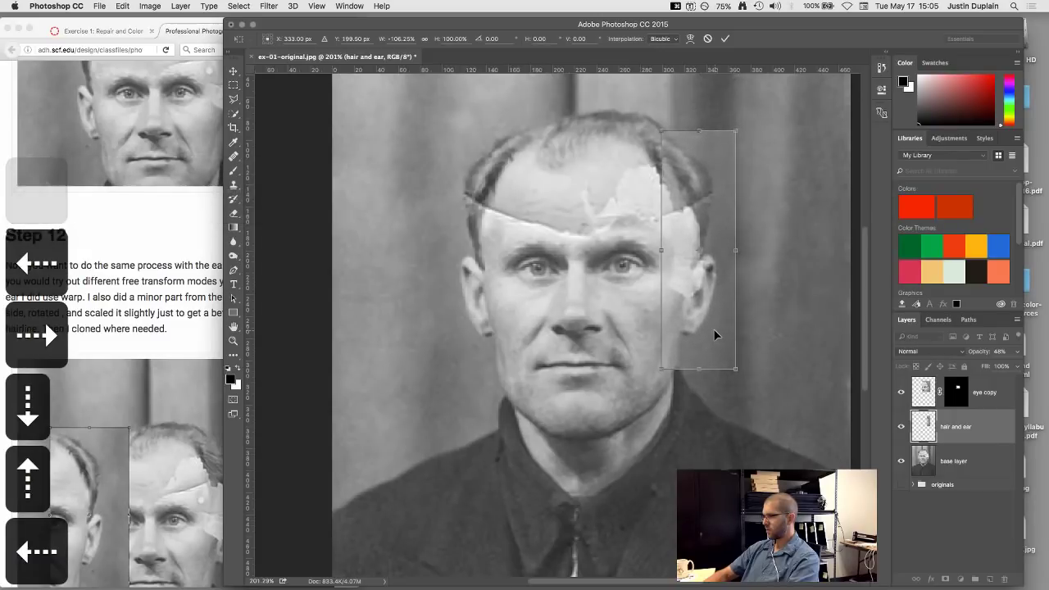
{"action": "key", "text": "Right"}
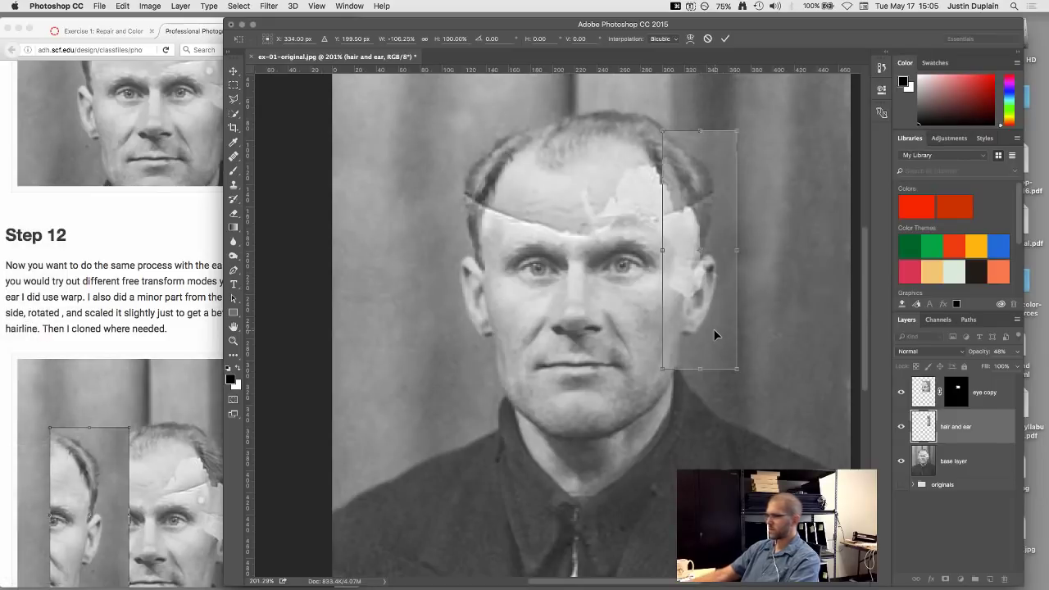
{"action": "left_click", "coordinate": [724, 31]}
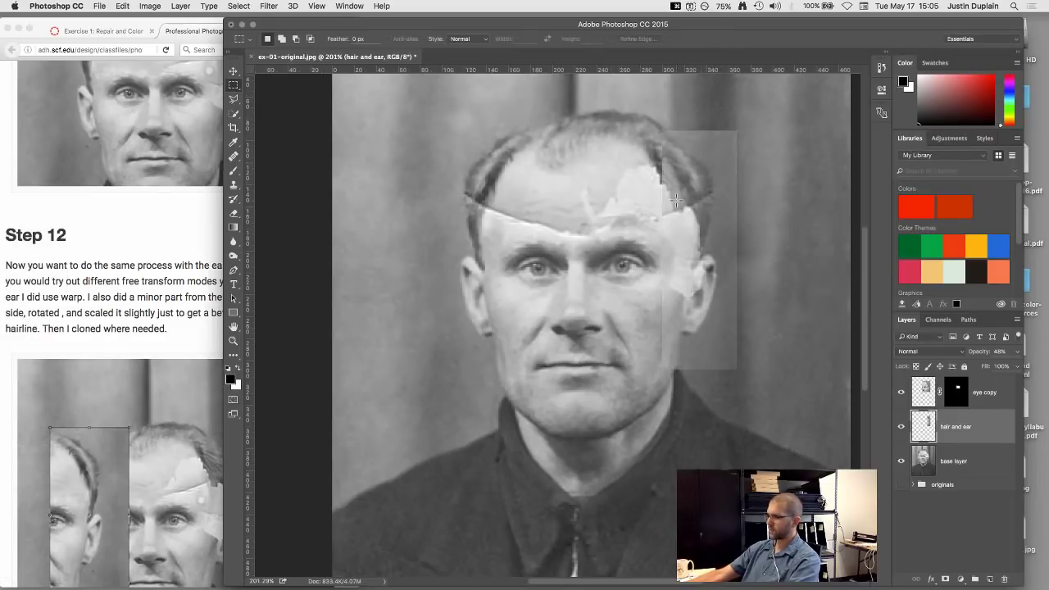
- Add a white layer mask to the hair and ear layer
{"action": "scroll", "coordinate": [681, 253], "scroll_direction": "up", "scroll_amount": 3}
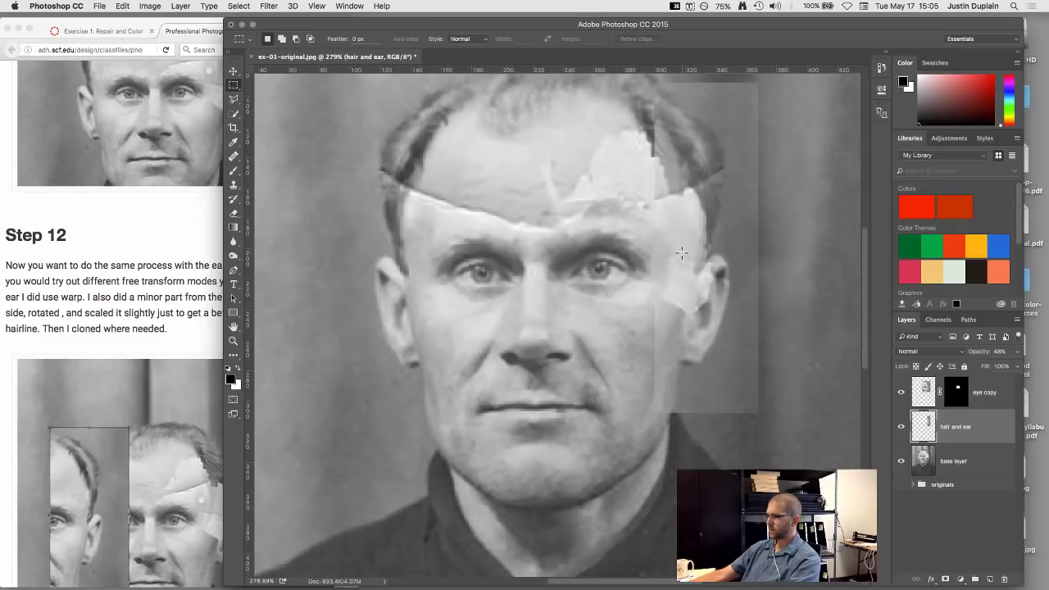
{"action": "left_click", "coordinate": [947, 580]}
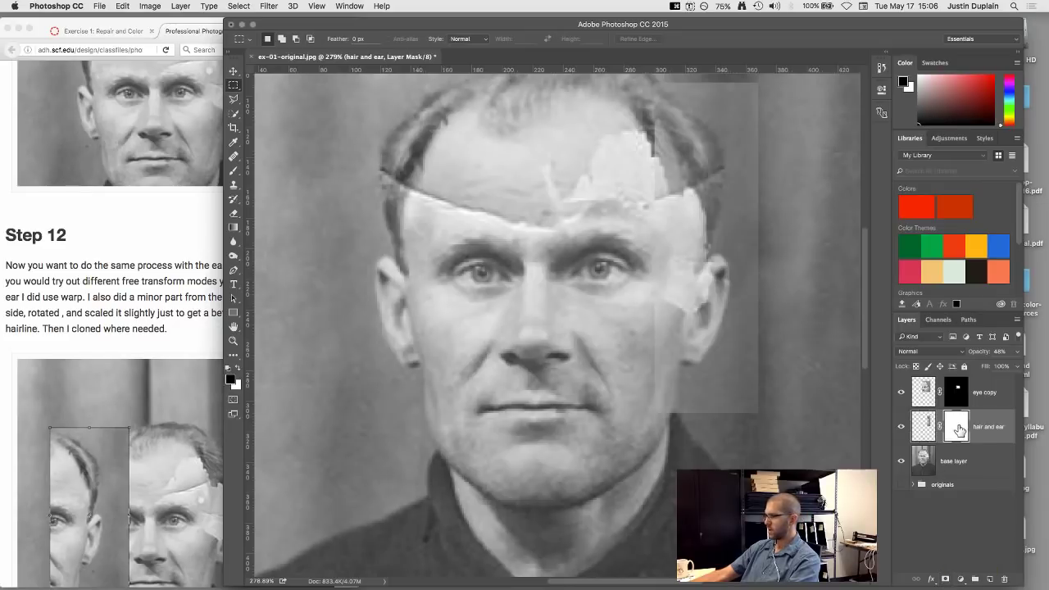
{"action": "scroll", "coordinate": [782, 283], "scroll_direction": "down", "scroll_amount": 3}
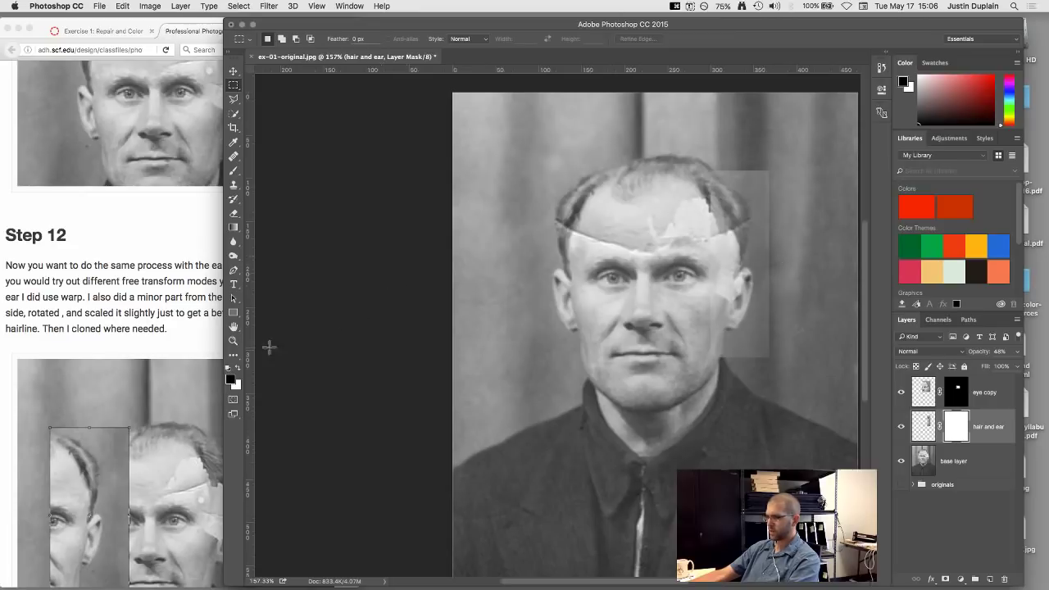
- Mask out the hair and ear layer's upper edge above the hair using a 40 px black brush
{"action": "key", "text": "b"}
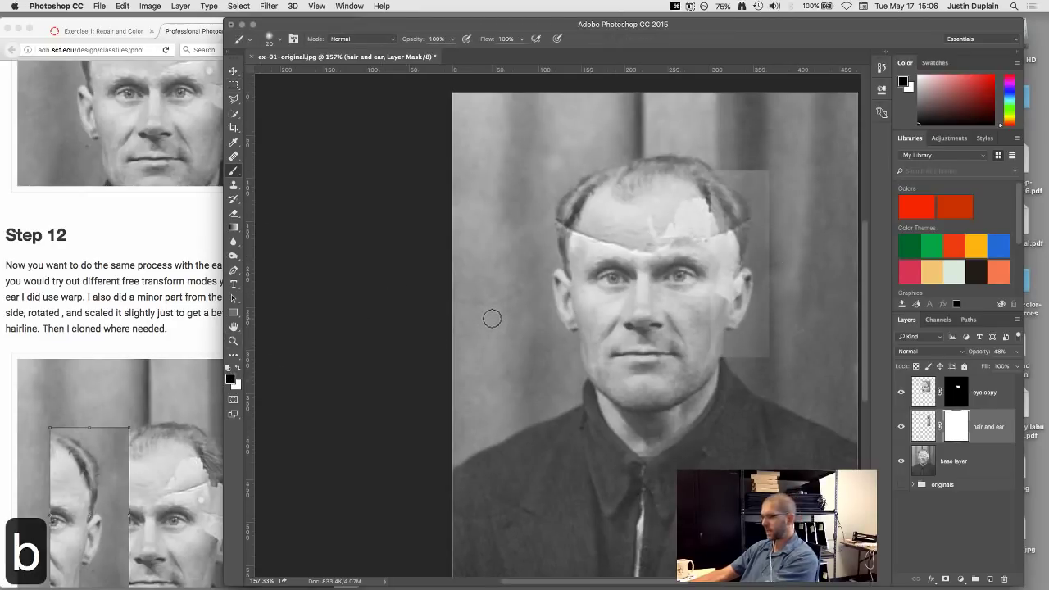
{"action": "key", "text": "bracketright"}
{"action": "key", "text": "bracketright"}
{"action": "key", "text": "bracketright"}
{"action": "key", "text": "bracketright"}
{"action": "mouse_move", "coordinate": [714, 172]}
{"action": "left_mouse_down"}
{"action": "mouse_move", "coordinate": [761, 168]}
{"action": "mouse_move", "coordinate": [769, 223]}
{"action": "mouse_move", "coordinate": [737, 169]}
{"action": "left_mouse_up"}
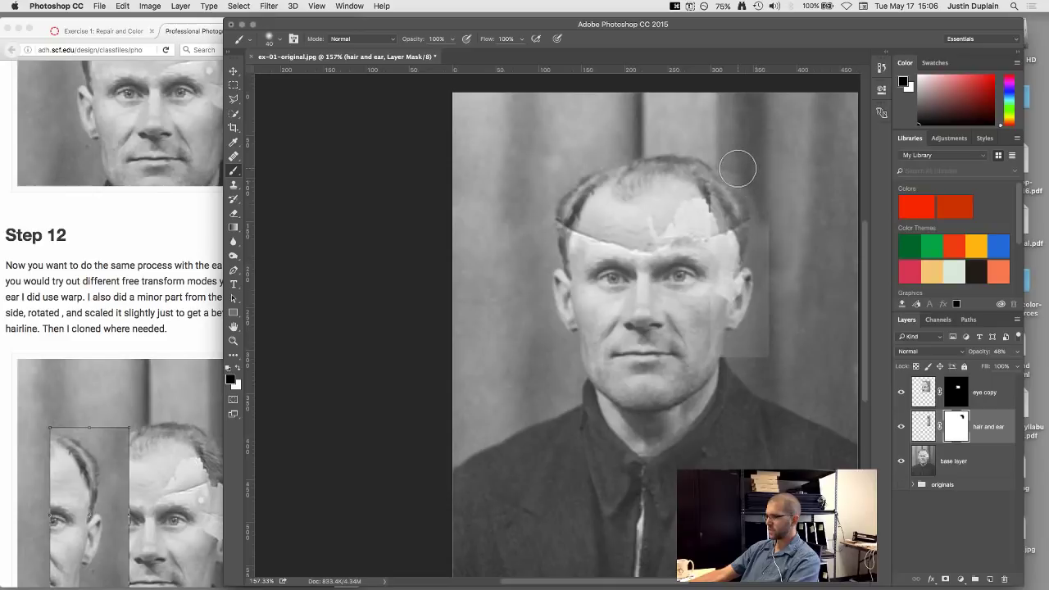
- Reduce the brush to 15 px and mask out the strip's inner edge along the hairline beside the torn forehead patch
{"action": "scroll", "coordinate": [736, 155], "scroll_direction": "up", "scroll_amount": 5}
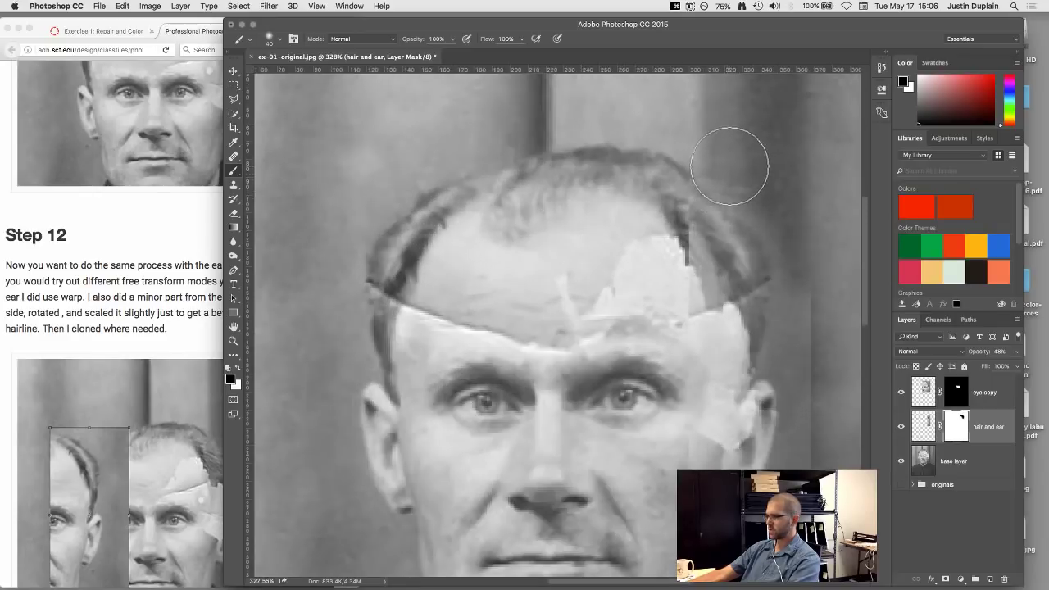
{"action": "key", "text": "bracketleft"}
{"action": "key", "text": "bracketleft"}
{"action": "key", "text": "bracketleft"}
{"action": "key", "text": "bracketleft"}
{"action": "key", "text": "bracketleft"}
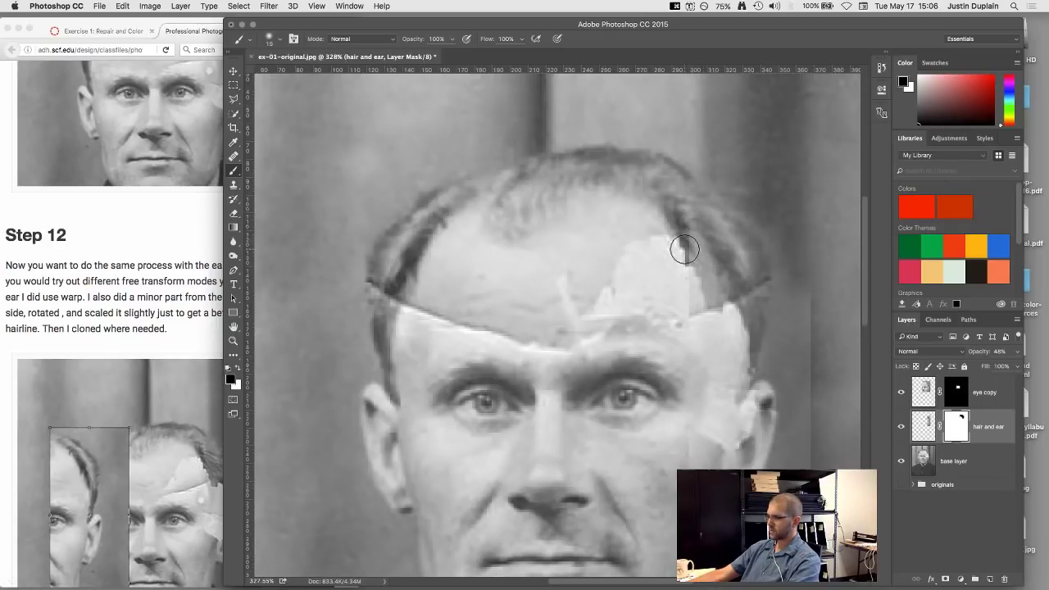
{"action": "left_click_drag", "start_coordinate": [686, 260], "coordinate": [684, 216]}
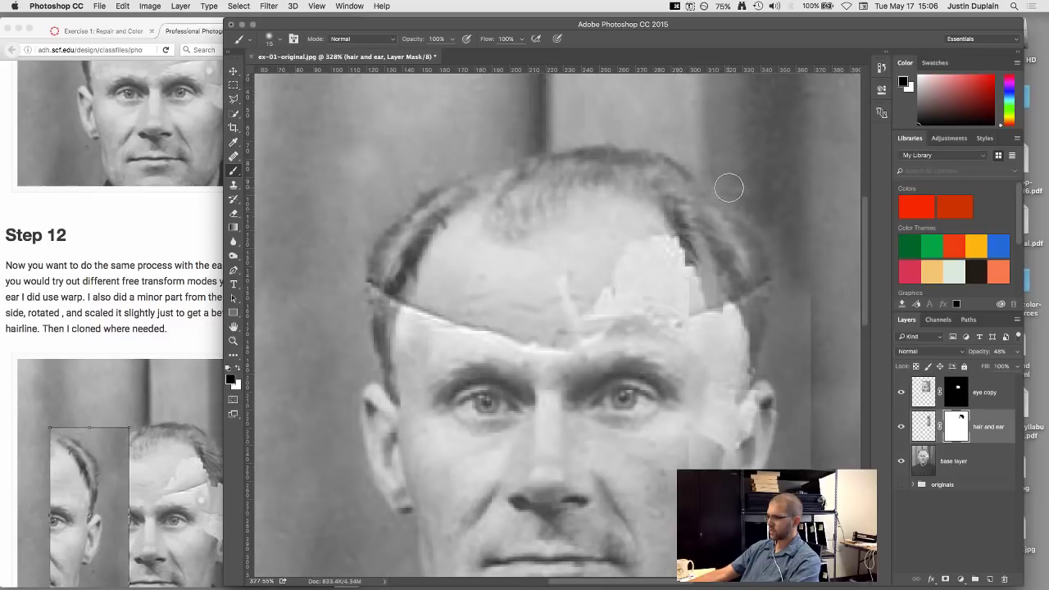
- Paint black on the hair and ear mask over the strip's background beside the hair and down past the ear
{"action": "mouse_move", "coordinate": [768, 217]}
{"action": "left_mouse_down"}
{"action": "mouse_move", "coordinate": [786, 304]}
{"action": "mouse_move", "coordinate": [788, 291]}
{"action": "mouse_move", "coordinate": [778, 353]}
{"action": "mouse_move", "coordinate": [788, 409]}
{"action": "mouse_move", "coordinate": [805, 284]}
{"action": "mouse_move", "coordinate": [812, 363]}
{"action": "mouse_move", "coordinate": [781, 264]}
{"action": "mouse_move", "coordinate": [776, 369]}
{"action": "mouse_move", "coordinate": [798, 377]}
{"action": "mouse_move", "coordinate": [809, 456]}
{"action": "mouse_move", "coordinate": [805, 374]}
{"action": "mouse_move", "coordinate": [805, 474]}
{"action": "left_mouse_up"}
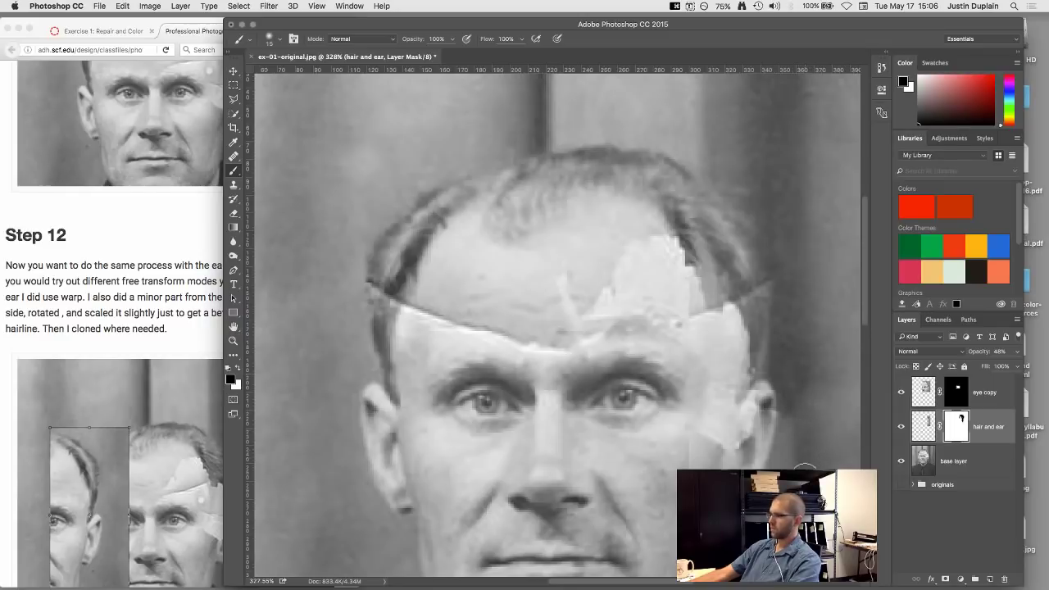
{"action": "left_click_drag", "start_coordinate": [795, 416], "coordinate": [809, 465]}
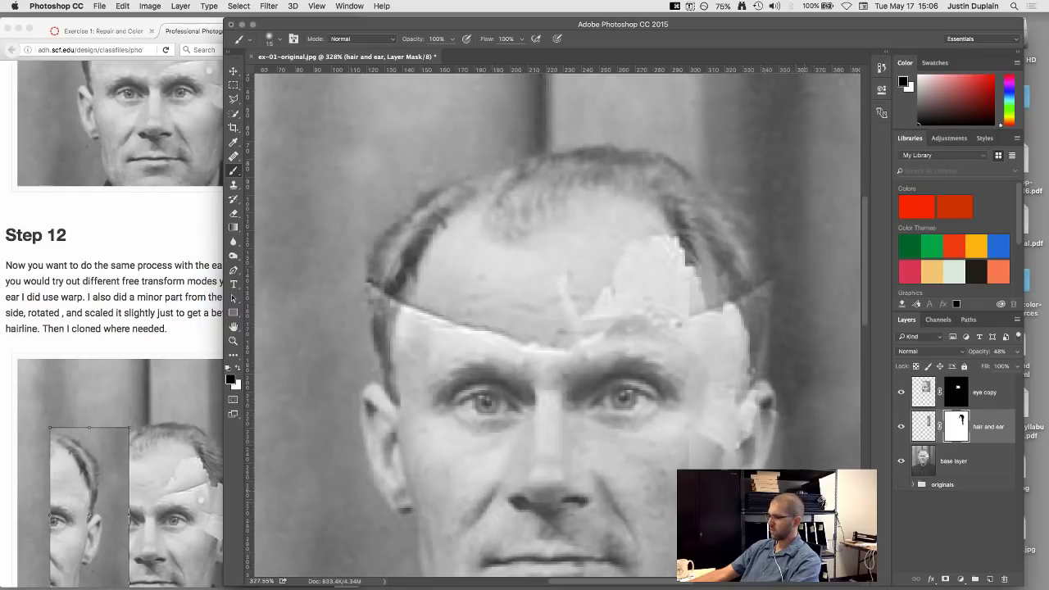
{"action": "scroll", "coordinate": [557, 325], "scroll_direction": "down", "scroll_amount": 2}
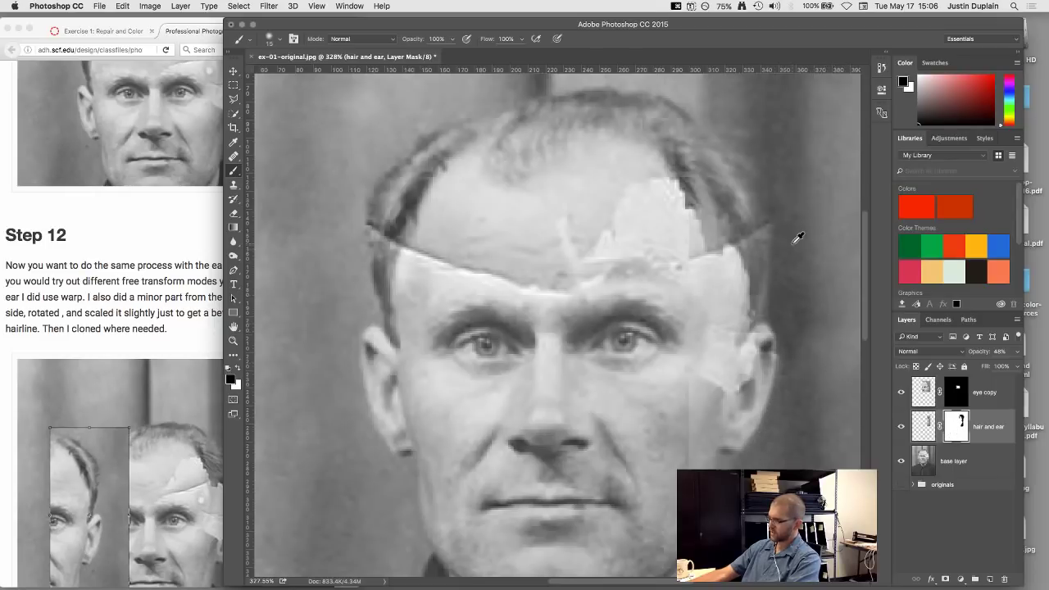
{"action": "scroll", "coordinate": [797, 238], "scroll_direction": "up", "scroll_amount": 2}
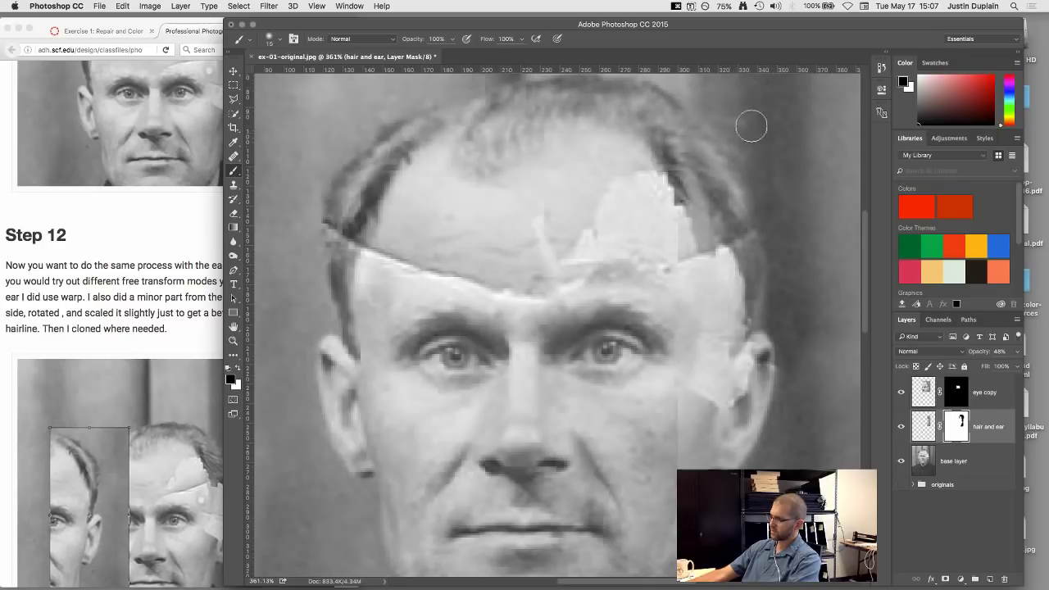
{"action": "left_click_drag", "start_coordinate": [751, 129], "coordinate": [731, 244]}
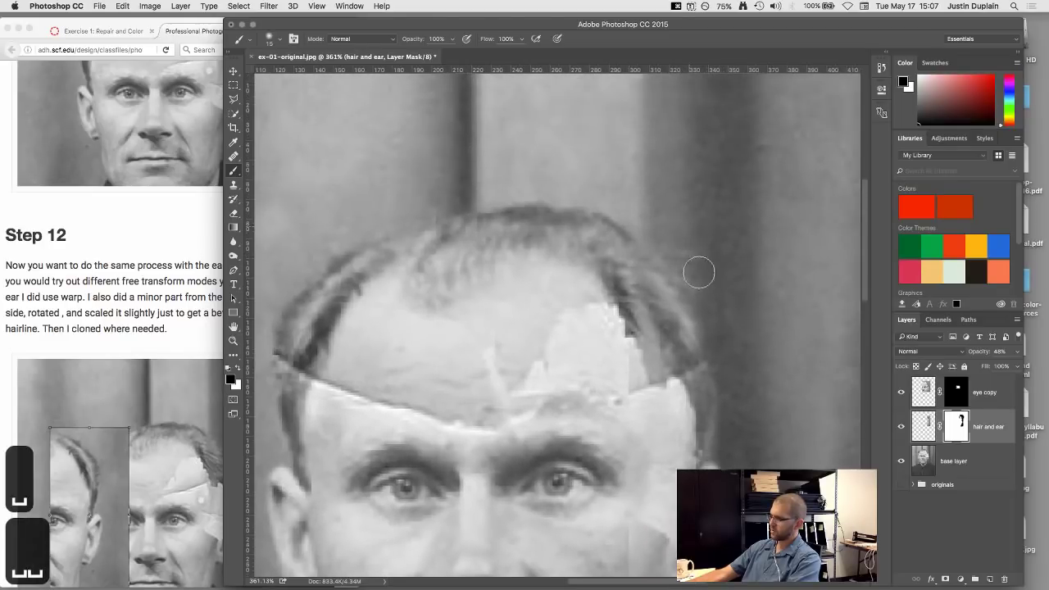
{"action": "left_click_drag", "start_coordinate": [698, 279], "coordinate": [719, 141]}
{"action": "left_click_drag", "start_coordinate": [779, 283], "coordinate": [775, 218]}
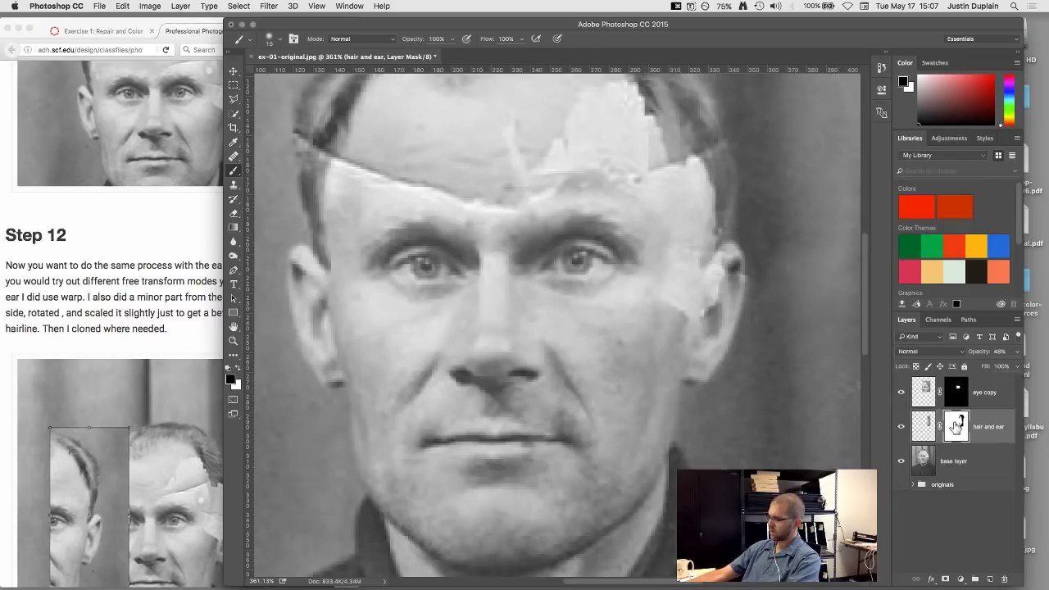
- Target the hair and ear layer's image and raise the layer opacity to 100%
{"action": "left_click", "coordinate": [926, 428]}
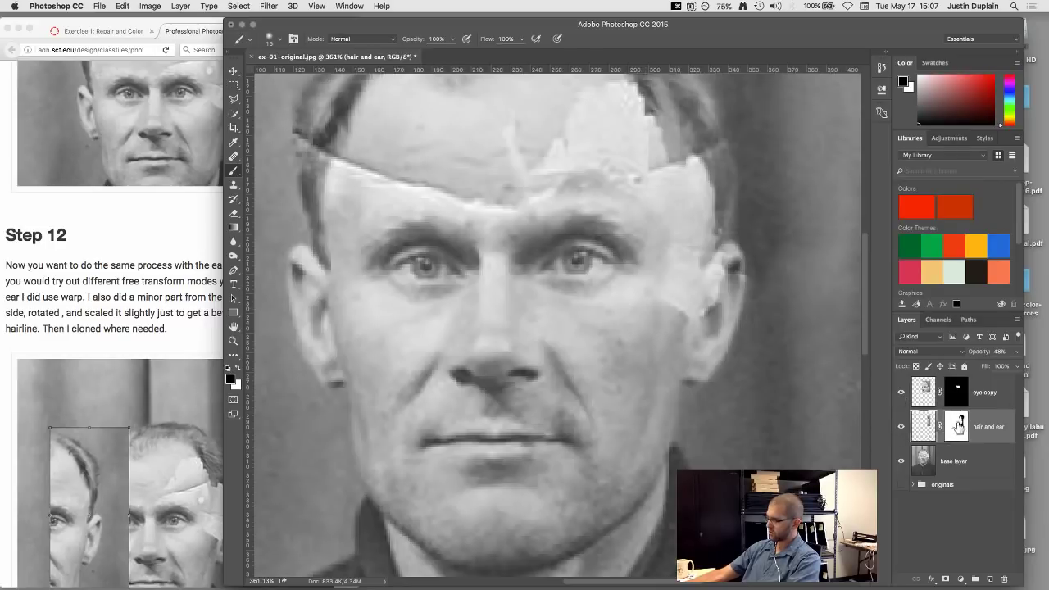
{"action": "left_click", "coordinate": [1017, 352]}
{"action": "left_click_drag", "start_coordinate": [989, 369], "coordinate": [1040, 376]}
- Return to the hair and ear mask and paint black along the strip's inner edge on the forehead
{"action": "key", "text": "space"}
{"action": "left_click_drag", "start_coordinate": [816, 312], "coordinate": [737, 363]}
{"action": "left_click", "coordinate": [952, 439]}
{"action": "mouse_move", "coordinate": [561, 204]}
{"action": "left_mouse_down"}
{"action": "mouse_move", "coordinate": [573, 206]}
{"action": "mouse_move", "coordinate": [574, 195]}
{"action": "left_mouse_up"}
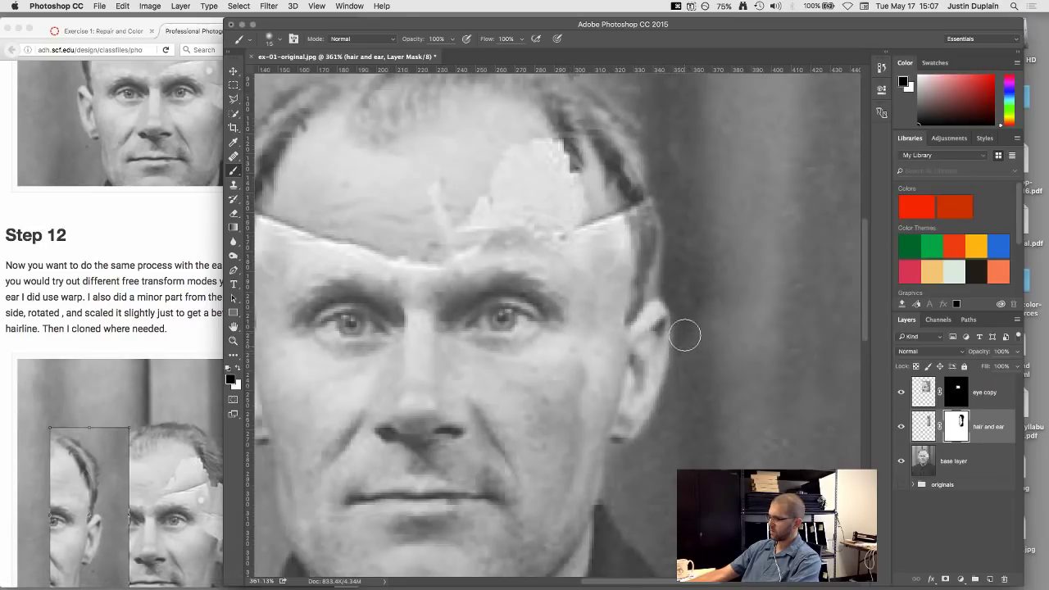
- Shrink the brush and paint white on the mask to bring back the outer hair edge at the tear and above the ear
{"action": "key", "text": "bracketleft"}
{"action": "key", "text": "bracketleft"}
{"action": "key", "text": "bracketleft"}
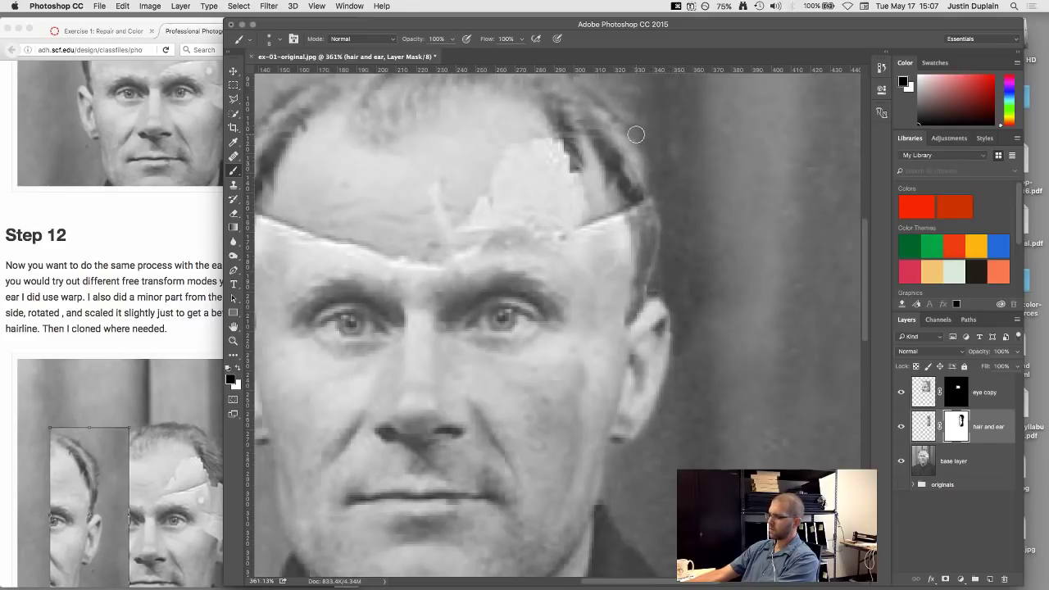
{"action": "key", "text": "x"}
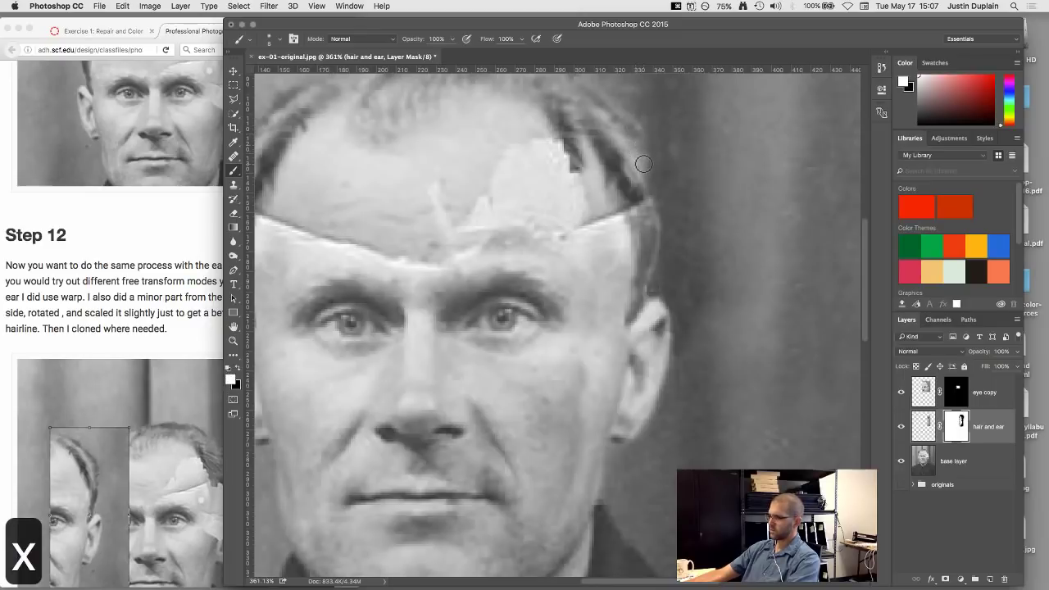
{"action": "key", "text": "space"}
{"action": "left_click_drag", "start_coordinate": [631, 140], "coordinate": [625, 251]}
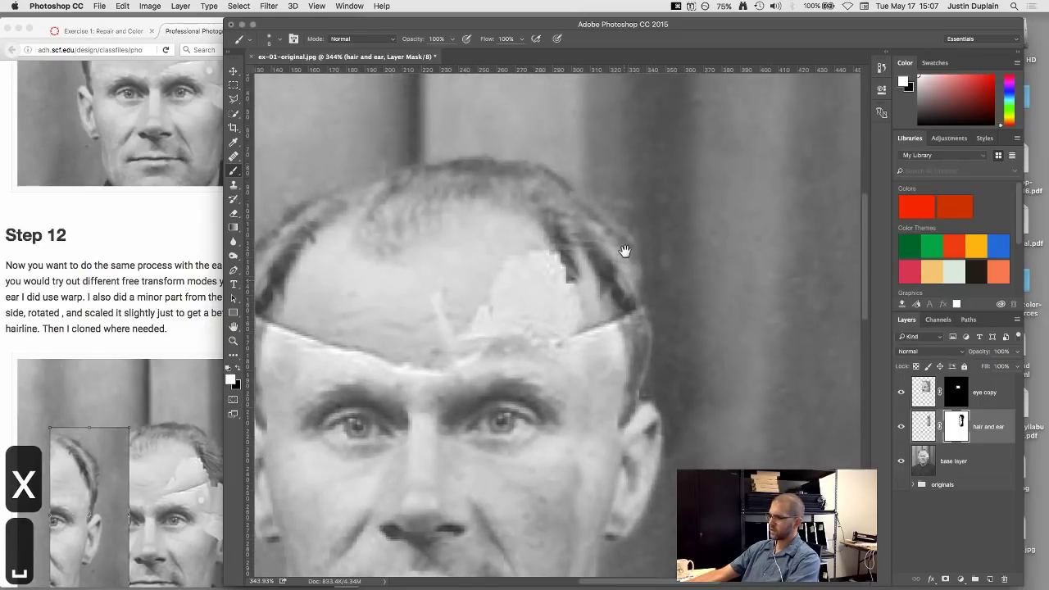
{"action": "key", "text": "x"}
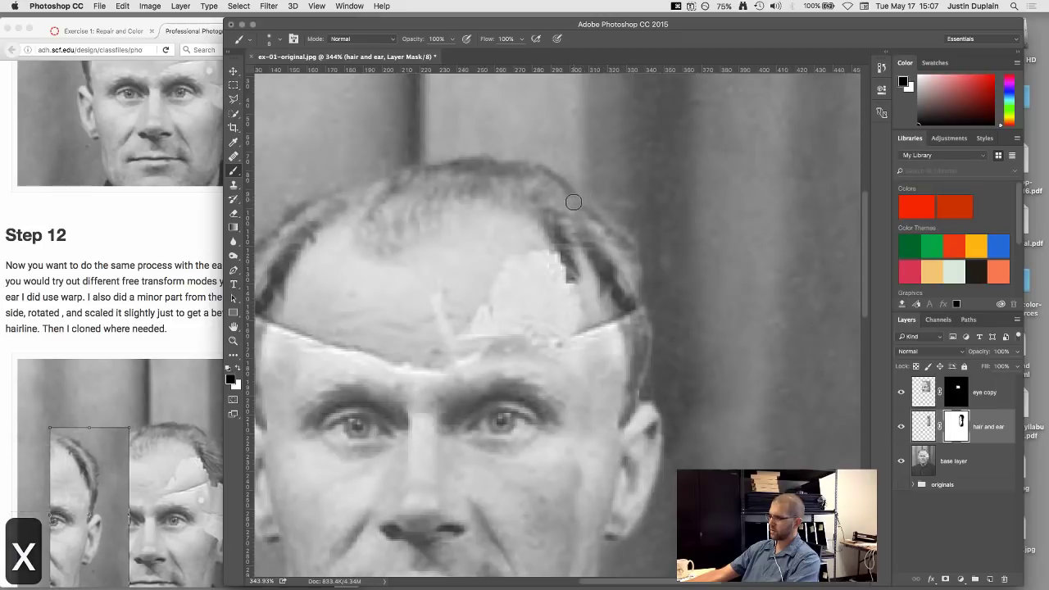
{"action": "key", "text": "x"}
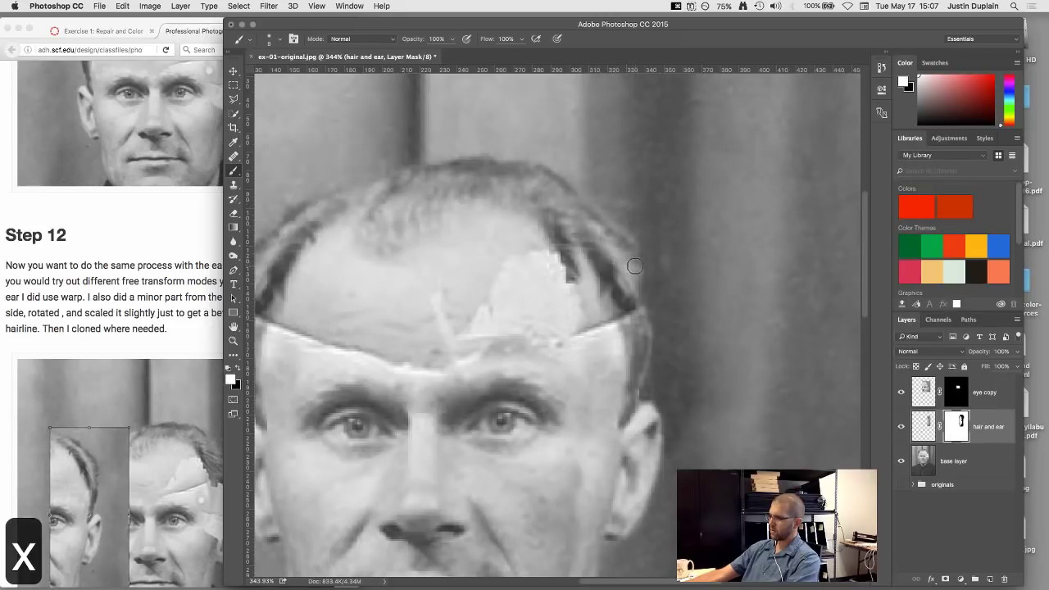
{"action": "mouse_move", "coordinate": [649, 298]}
{"action": "left_mouse_down"}
{"action": "mouse_move", "coordinate": [648, 326]}
{"action": "mouse_move", "coordinate": [644, 302]}
{"action": "left_mouse_up"}
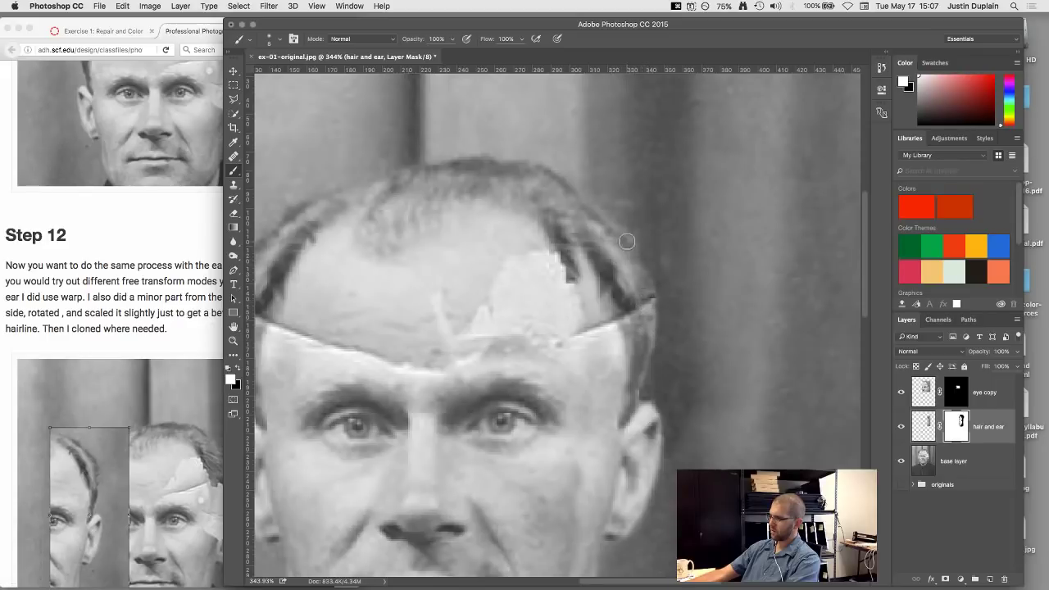
{"action": "left_click_drag", "start_coordinate": [645, 342], "coordinate": [639, 392]}
- Switch the mask brush back to black and enlarge it to 20 px
{"action": "key", "text": "x"}
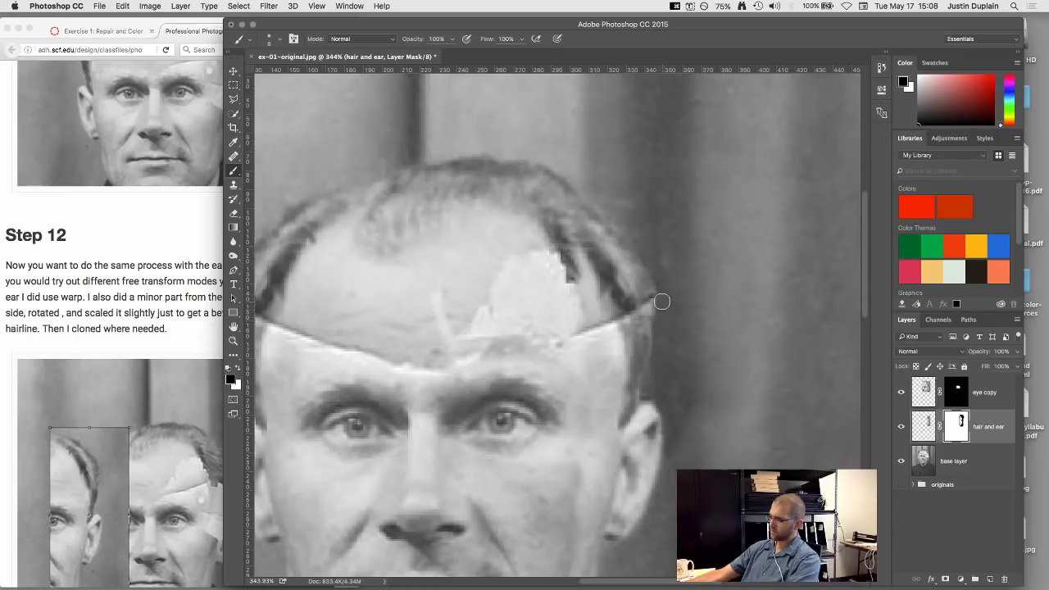
{"action": "scroll", "coordinate": [659, 306], "scroll_direction": "down", "scroll_amount": 5}
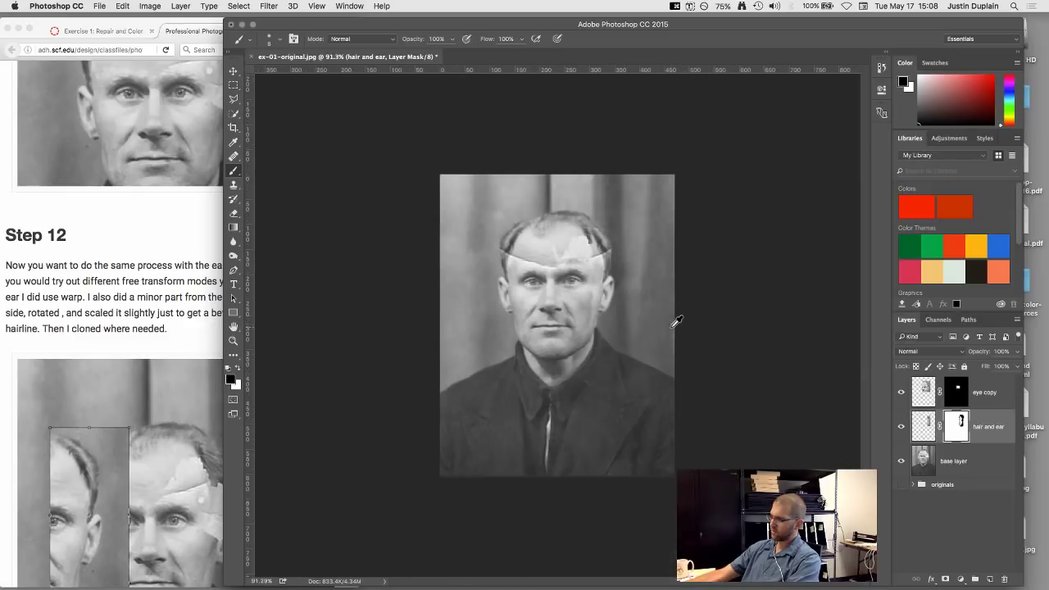
{"action": "scroll", "coordinate": [625, 228], "scroll_direction": "up", "scroll_amount": 3}
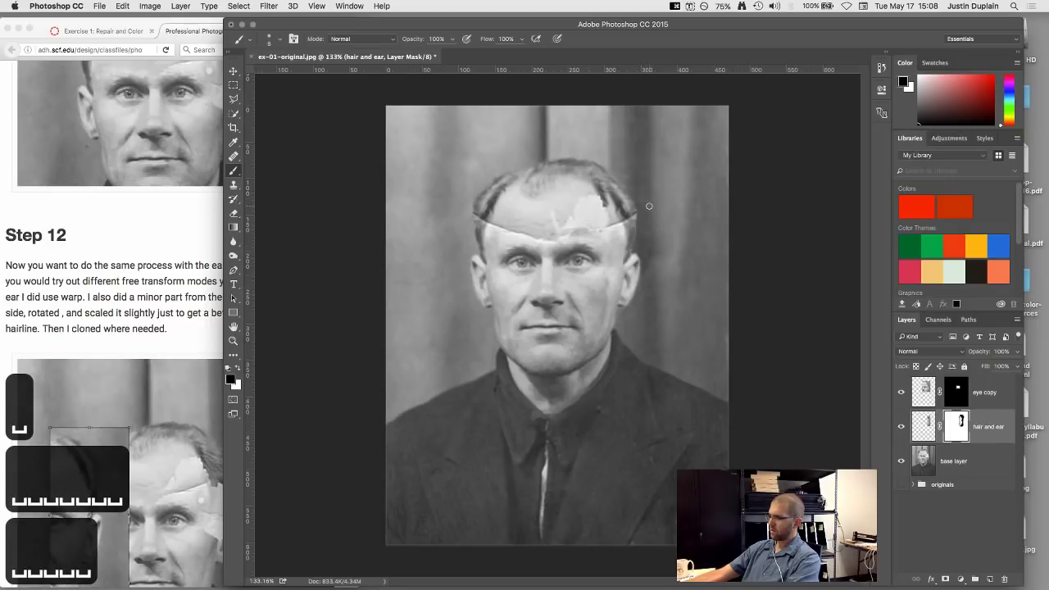
{"action": "scroll", "coordinate": [662, 172], "scroll_direction": "up", "scroll_amount": 2}
{"action": "scroll", "coordinate": [662, 172], "scroll_direction": "up", "scroll_amount": 3}
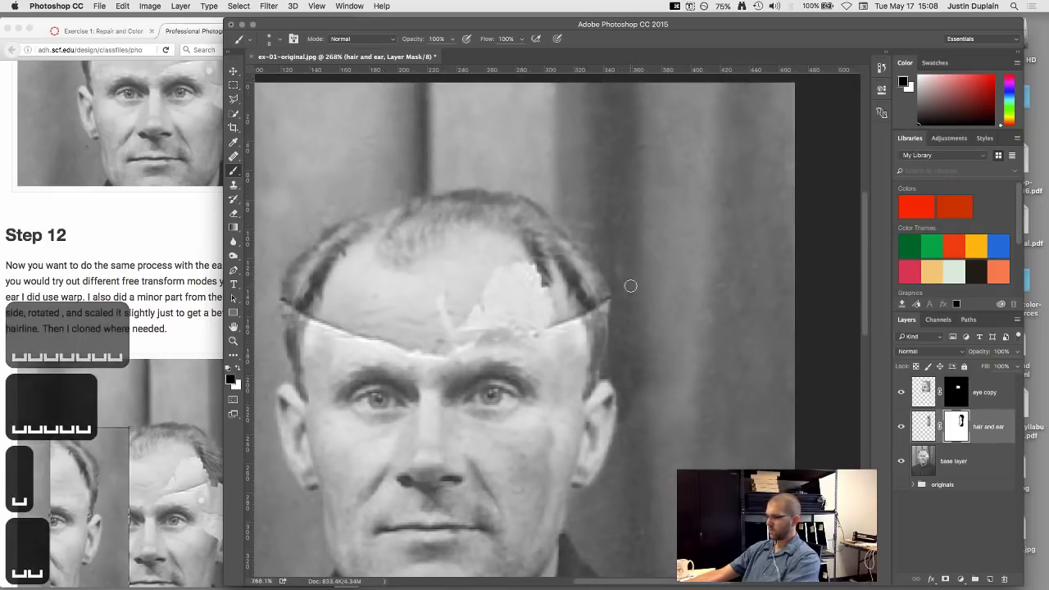
{"action": "key", "text": "bracketright"}
{"action": "key", "text": "bracketright"}
{"action": "key", "text": "bracketright"}
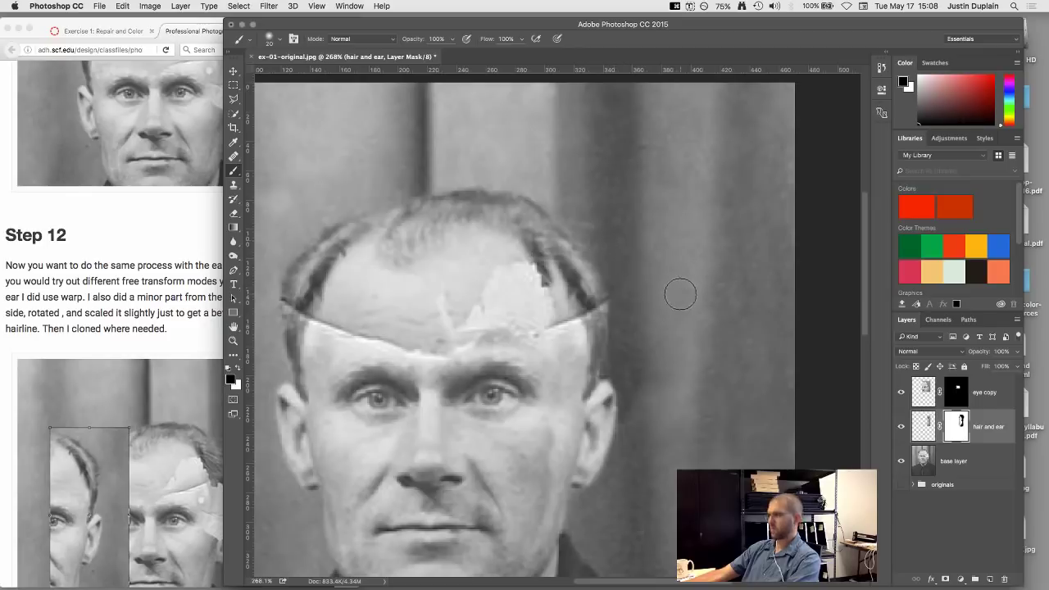
- Compare the portrait with and without the hair and ear layer by toggling the layer's visibility
{"action": "scroll", "coordinate": [678, 295], "scroll_direction": "down", "scroll_amount": 1, "text": "alt"}
{"action": "scroll", "coordinate": [679, 295], "scroll_direction": "down", "scroll_amount": 3, "text": "alt"}
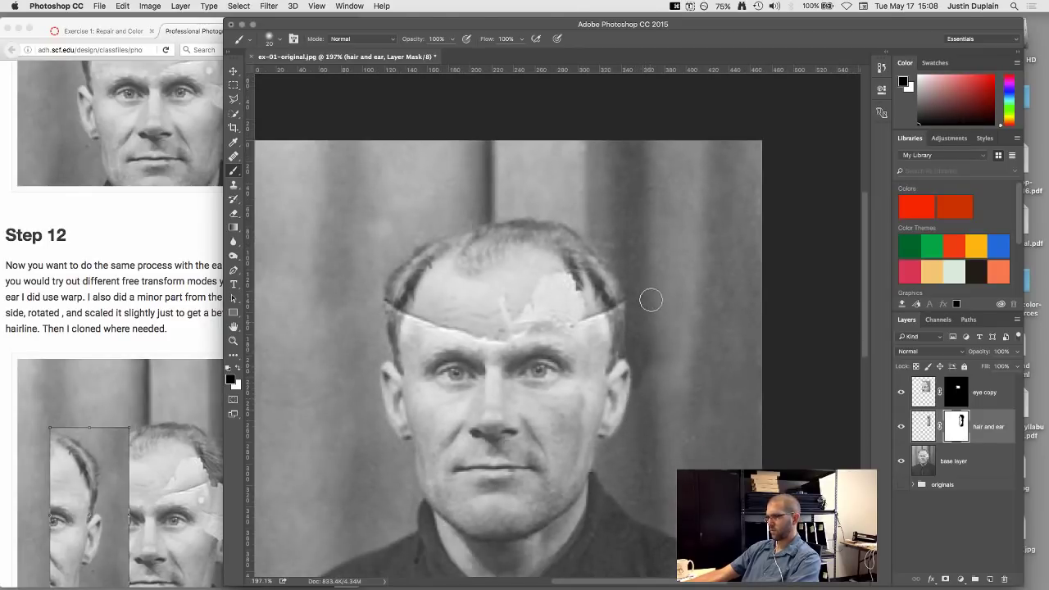
{"action": "scroll", "coordinate": [669, 332], "scroll_direction": "down", "scroll_amount": 2, "text": "alt"}
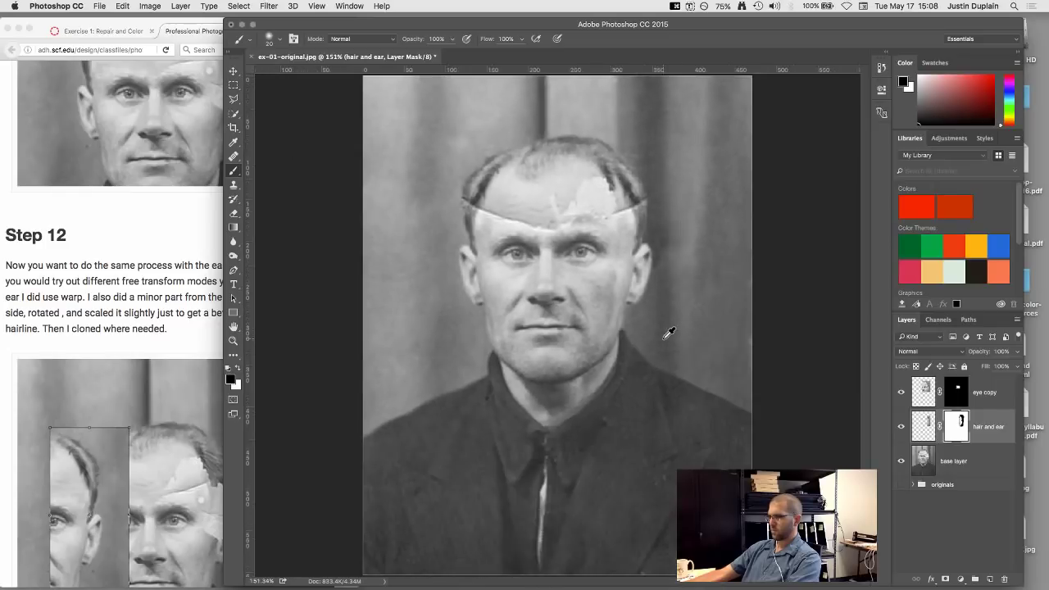
{"action": "scroll", "coordinate": [643, 204], "scroll_direction": "up", "scroll_amount": 3, "text": "alt"}
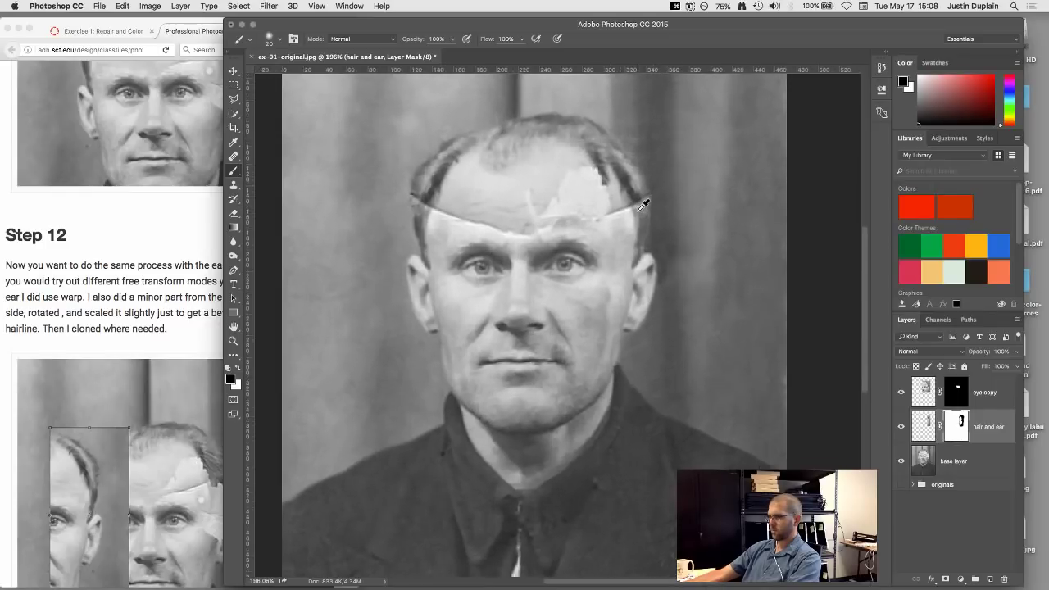
{"action": "left_click", "coordinate": [898, 427]}
{"action": "left_click", "coordinate": [898, 427]}
{"action": "left_click", "coordinate": [898, 428]}
{"action": "left_click", "coordinate": [898, 428]}
{"action": "left_click", "coordinate": [898, 428]}
{"action": "left_click", "coordinate": [898, 428]}
{"action": "left_click", "coordinate": [898, 427]}
{"action": "left_click", "coordinate": [898, 428]}
{"action": "scroll", "coordinate": [610, 274], "scroll_direction": "down", "scroll_amount": 1}
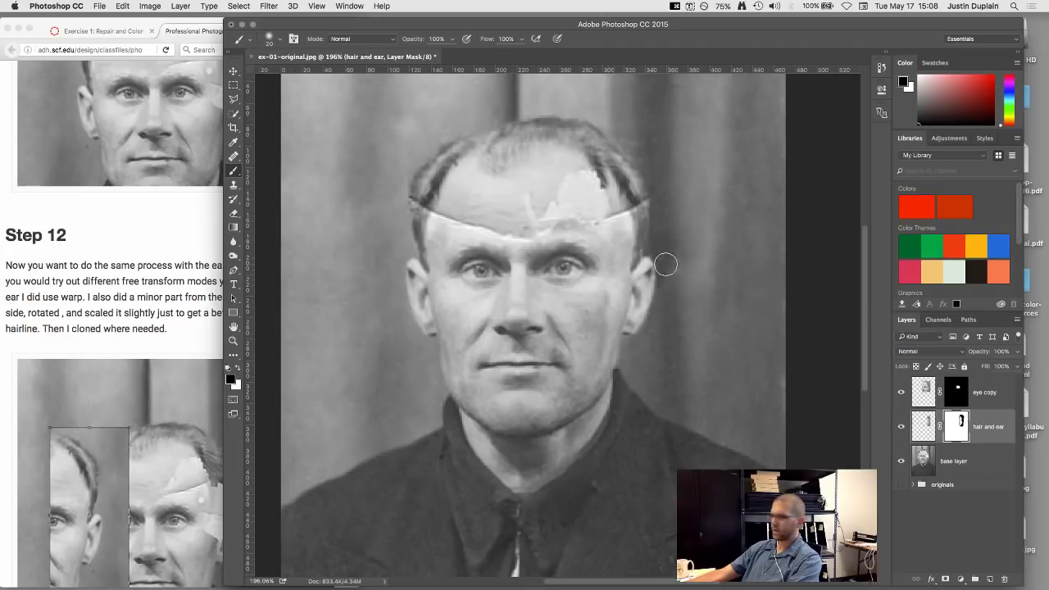
- Stretch the hair and ear layer's width to 144.12%, centred at X 329.03 px, and apply the transform
{"action": "left_click", "coordinate": [923, 425]}
{"action": "key", "text": "super+t"}
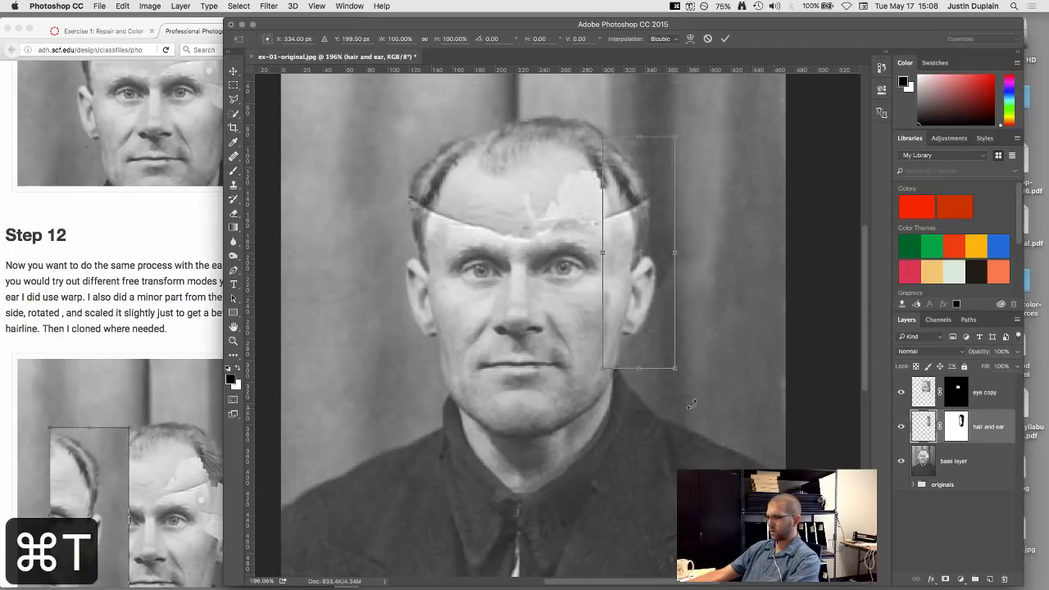
{"action": "left_click_drag", "start_coordinate": [603, 253], "coordinate": [581, 253]}
{"action": "left_click_drag", "start_coordinate": [678, 255], "coordinate": [688, 255]}
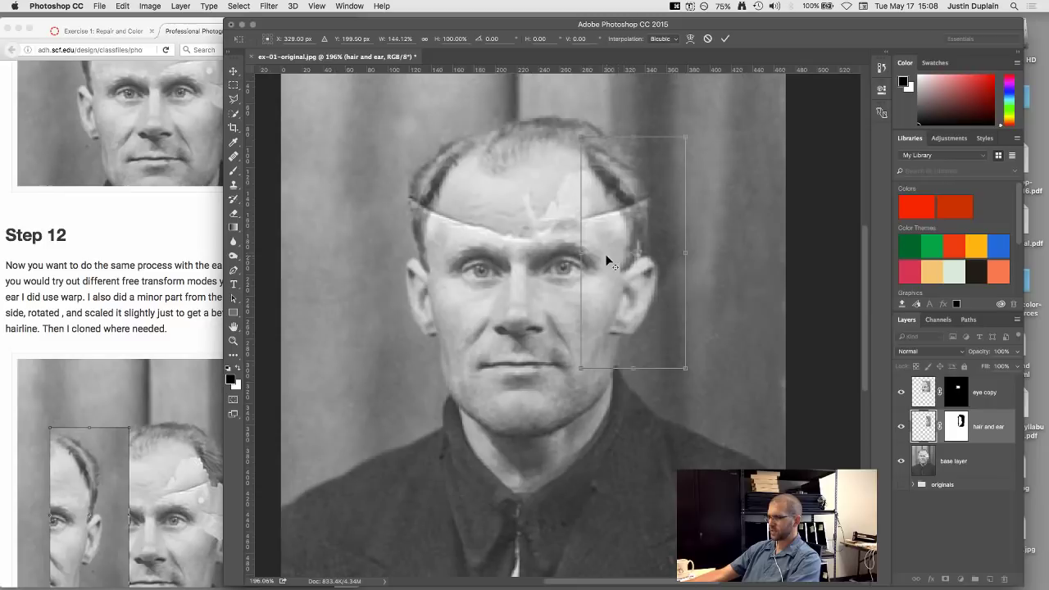
{"action": "scroll", "coordinate": [606, 259], "scroll_direction": "down", "scroll_amount": 2}
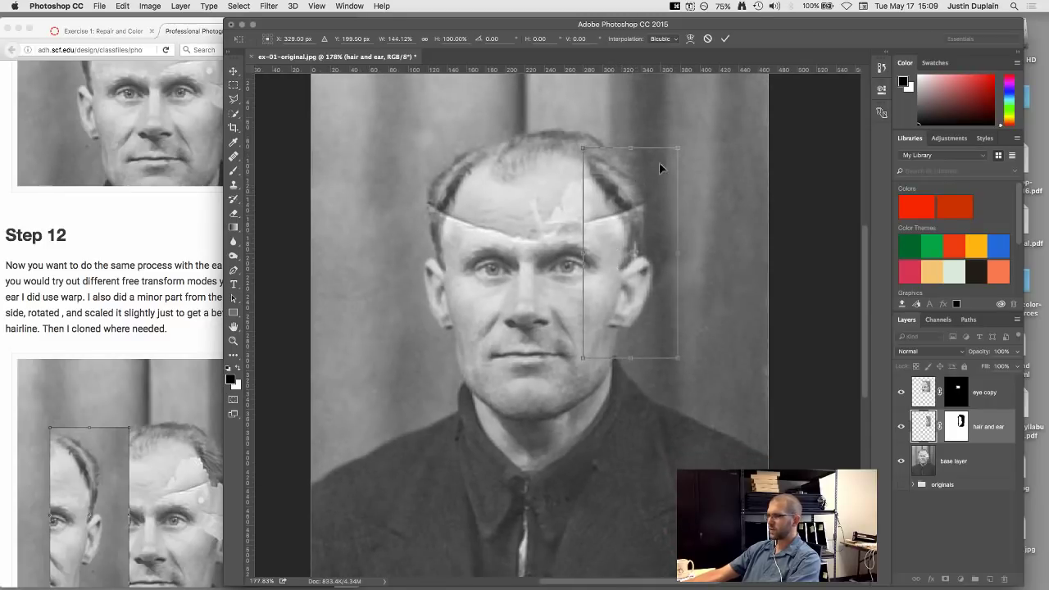
{"action": "left_click", "coordinate": [726, 40]}
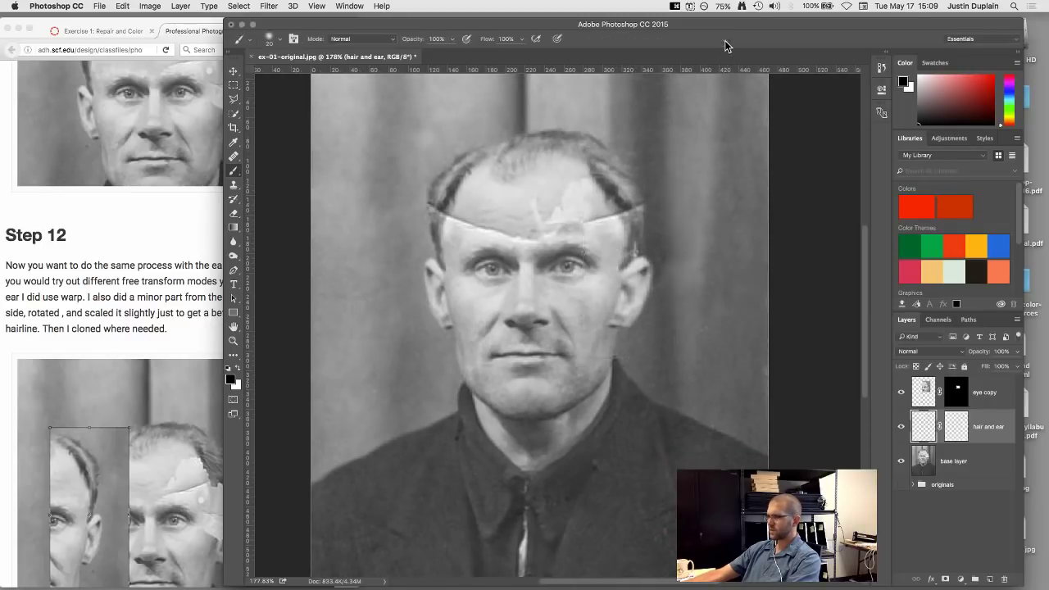
- Paint black on the hair and ear mask over the temple just below the tear
{"action": "left_click", "coordinate": [955, 411]}
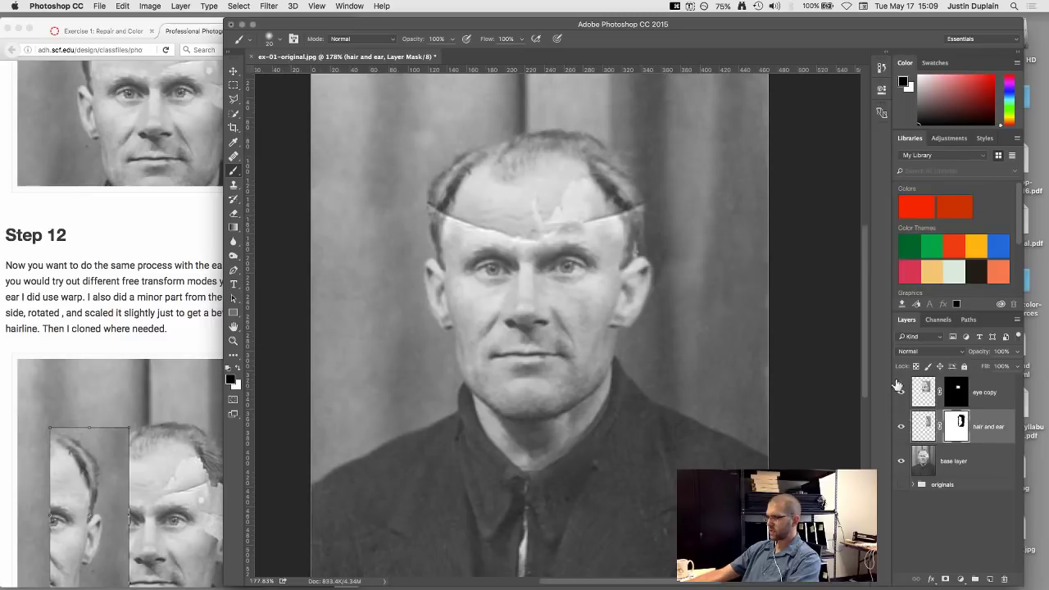
{"action": "mouse_move", "coordinate": [618, 203]}
{"action": "left_mouse_down"}
{"action": "mouse_move", "coordinate": [626, 250]}
{"action": "mouse_move", "coordinate": [621, 224]}
{"action": "left_mouse_up"}
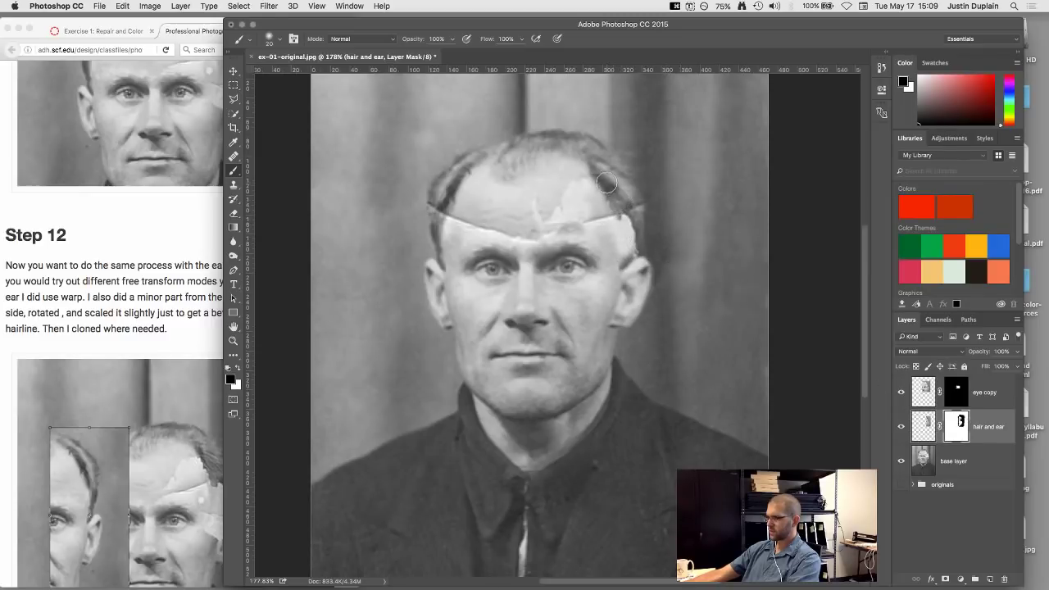
{"action": "left_click", "coordinate": [908, 428]}
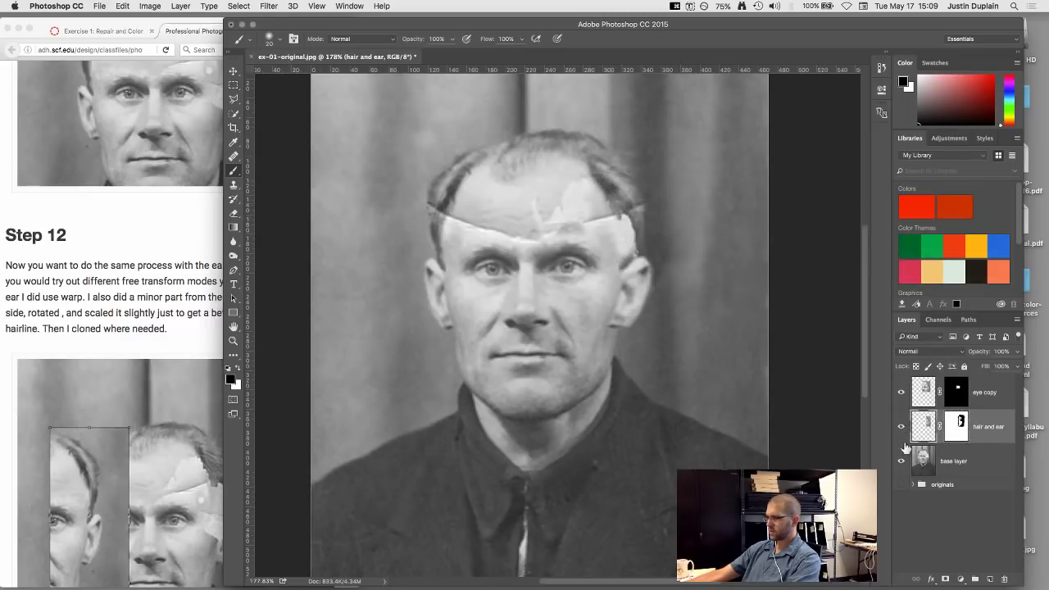
- Copy a rectangular patch of hair above the temple from the base layer to a new layer and move it to the top
{"action": "left_click", "coordinate": [916, 463]}
{"action": "scroll", "coordinate": [620, 152], "scroll_direction": "up", "scroll_amount": 2}
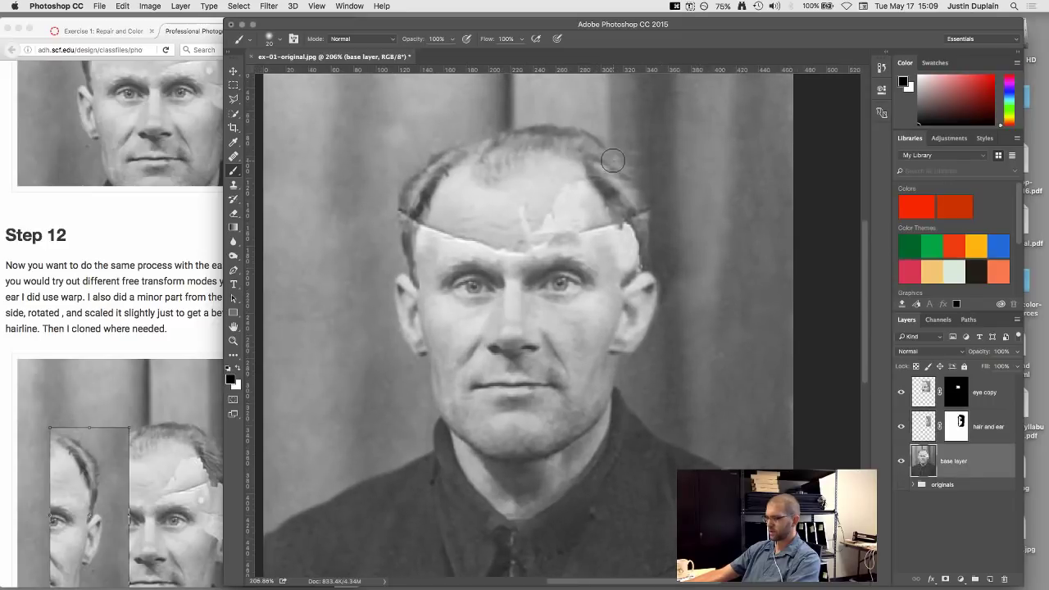
{"action": "key", "text": "m"}
{"action": "left_click_drag", "start_coordinate": [588, 146], "coordinate": [639, 228]}
{"action": "key", "text": "super+j"}
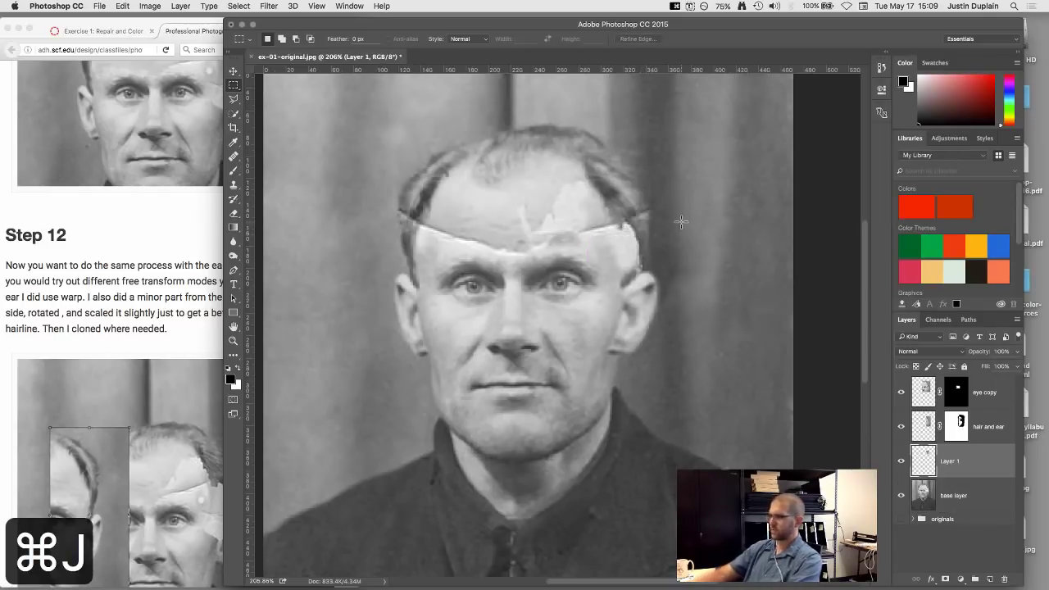
{"action": "left_click_drag", "start_coordinate": [921, 462], "coordinate": [932, 379]}
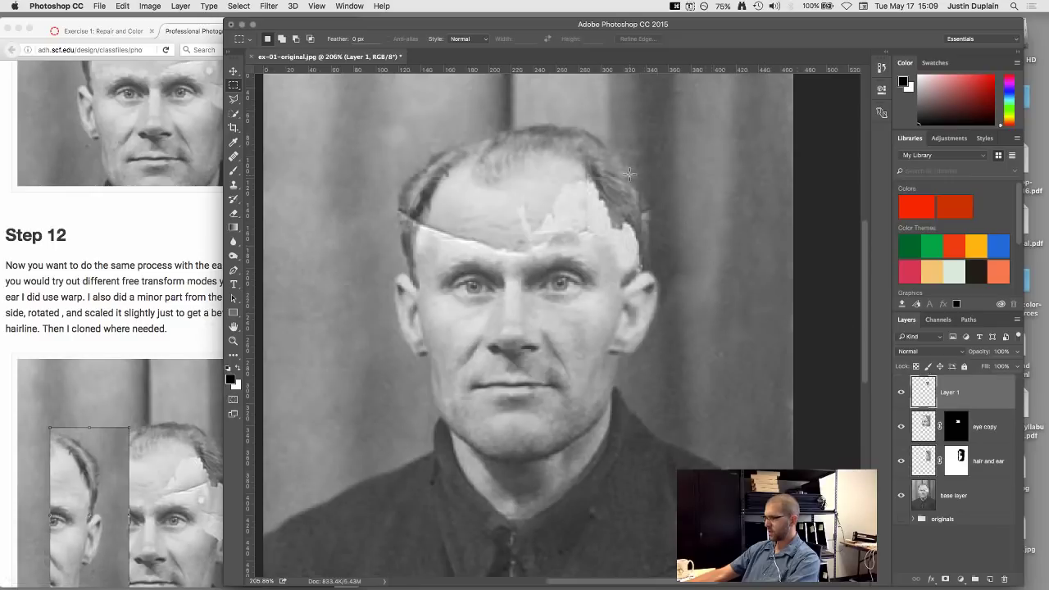
- Rotate the hair patch 21° and place it over the temple gap above the ear, and add a layer mask to it
{"action": "key", "text": "super+t"}
{"action": "left_click_drag", "start_coordinate": [647, 135], "coordinate": [616, 235]}
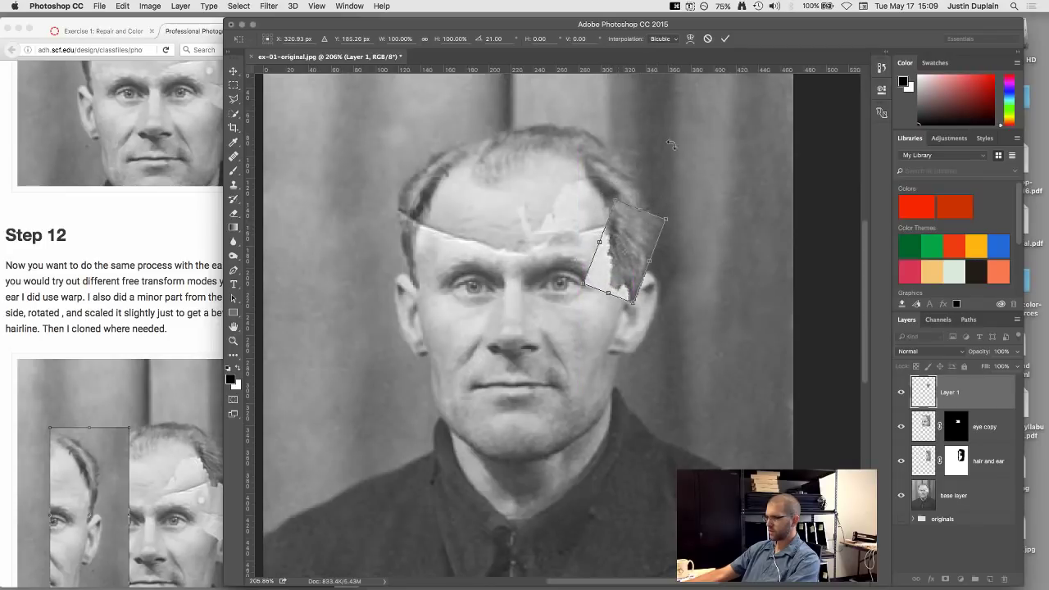
{"action": "left_click", "coordinate": [724, 39]}
{"action": "scroll", "coordinate": [642, 234], "scroll_direction": "up", "scroll_amount": 4}
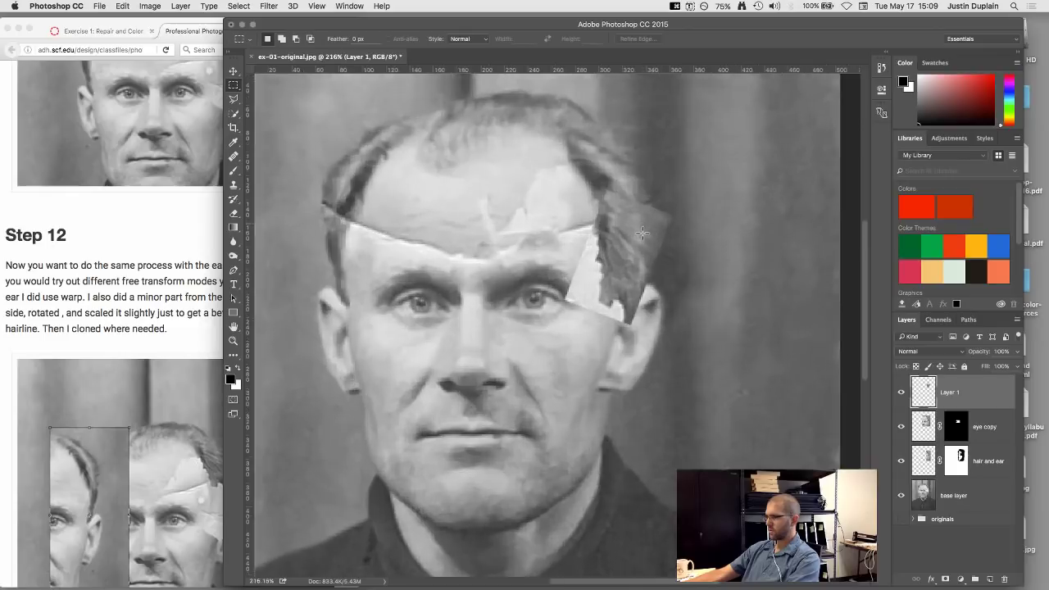
{"action": "scroll", "coordinate": [642, 234], "scroll_direction": "down", "scroll_amount": 4}
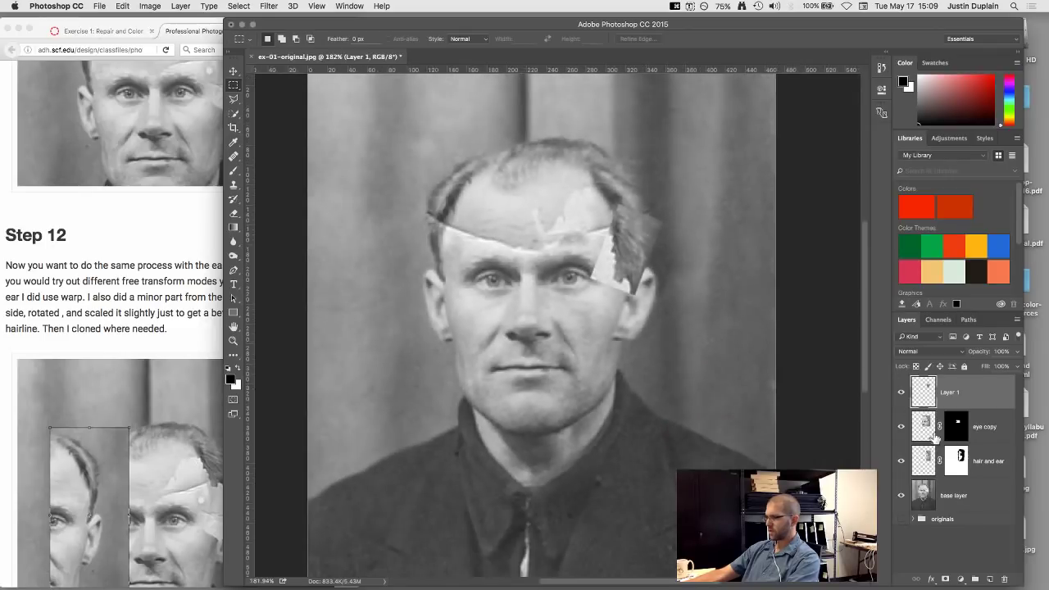
{"action": "left_click", "coordinate": [946, 578]}
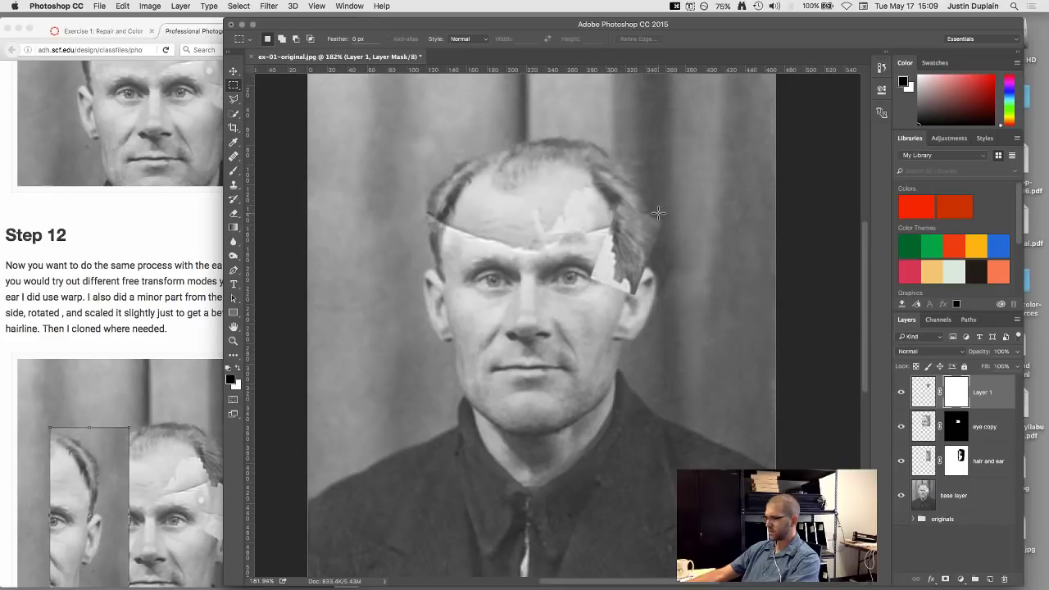
- Hide the hair patch layer and paint white on the hair and ear mask over the light gap at the temple
{"action": "left_click", "coordinate": [900, 397]}
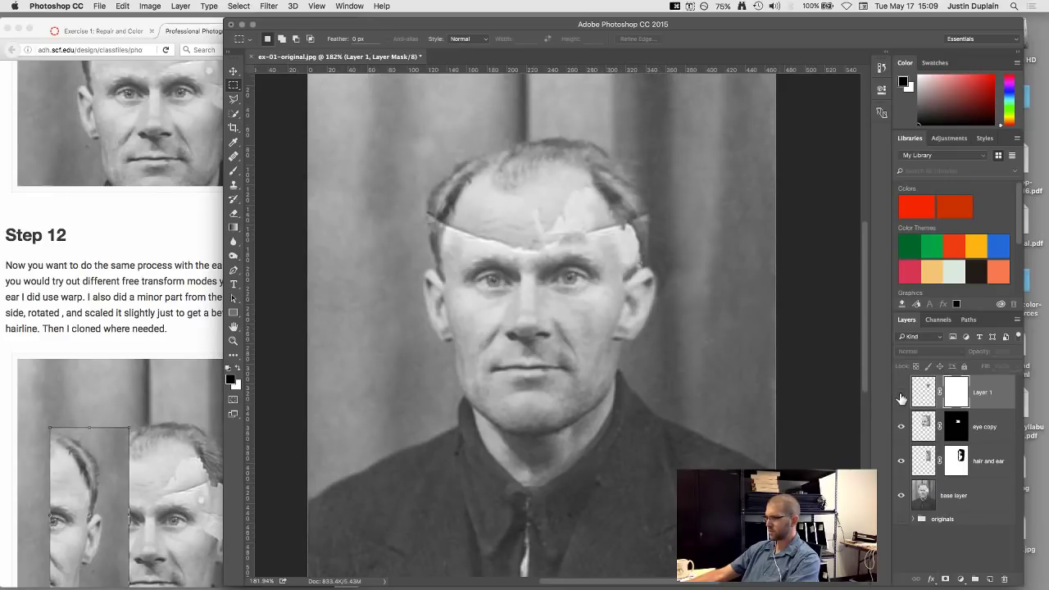
{"action": "left_click", "coordinate": [901, 461]}
{"action": "left_click", "coordinate": [900, 461]}
{"action": "left_click", "coordinate": [960, 461]}
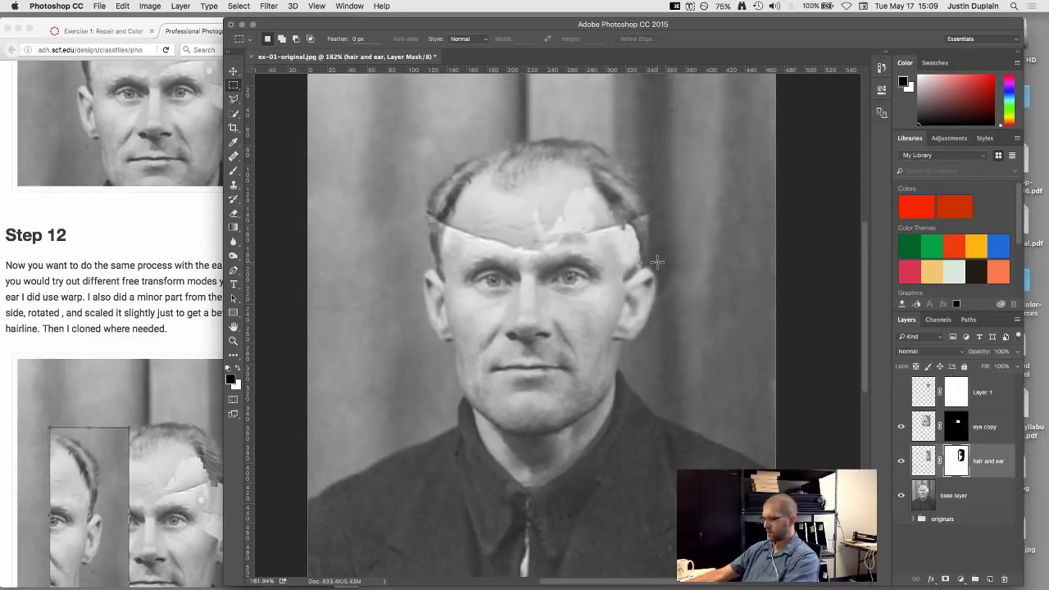
{"action": "key", "text": "b"}
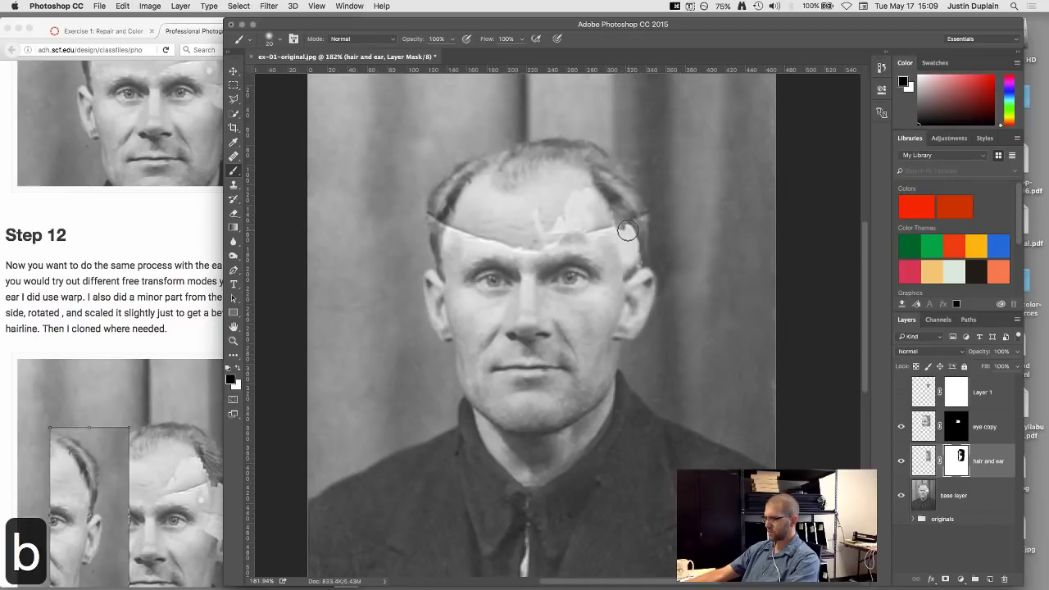
{"action": "key", "text": "x"}
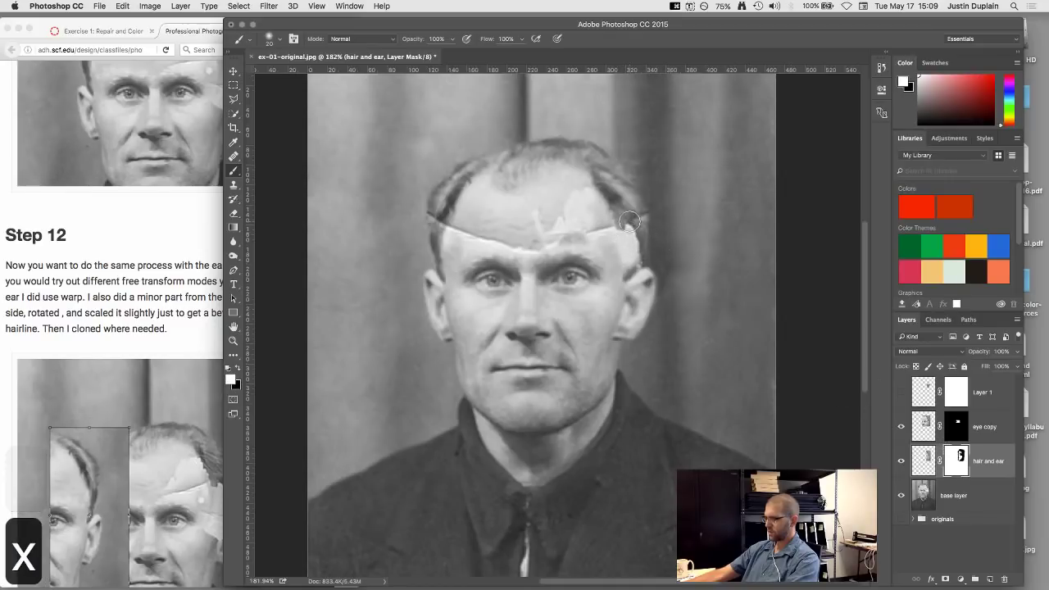
{"action": "left_click_drag", "start_coordinate": [628, 223], "coordinate": [627, 260]}
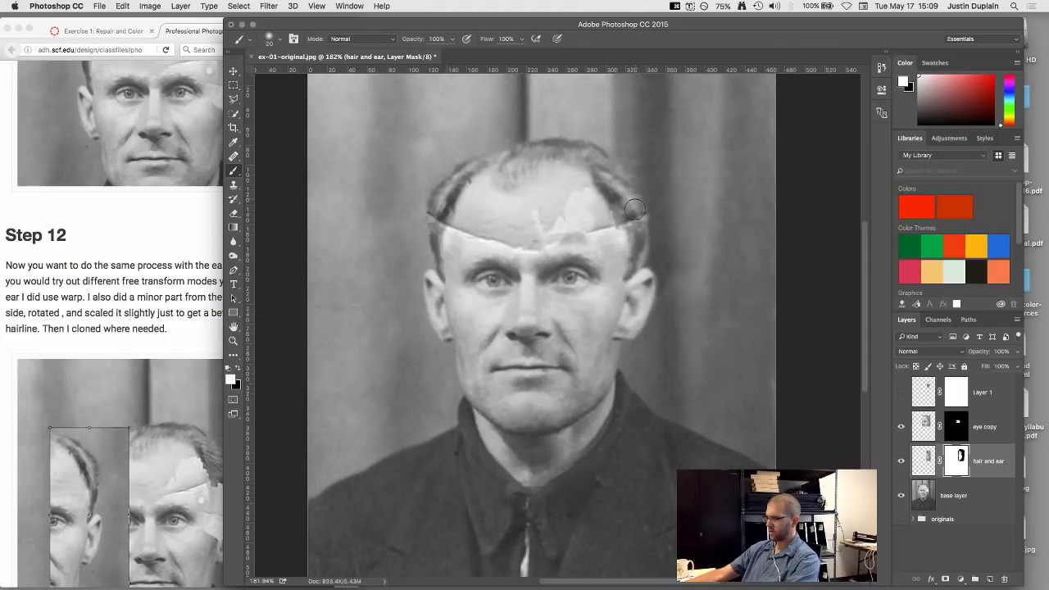
{"action": "scroll", "coordinate": [632, 237], "scroll_direction": "down", "scroll_amount": 3}
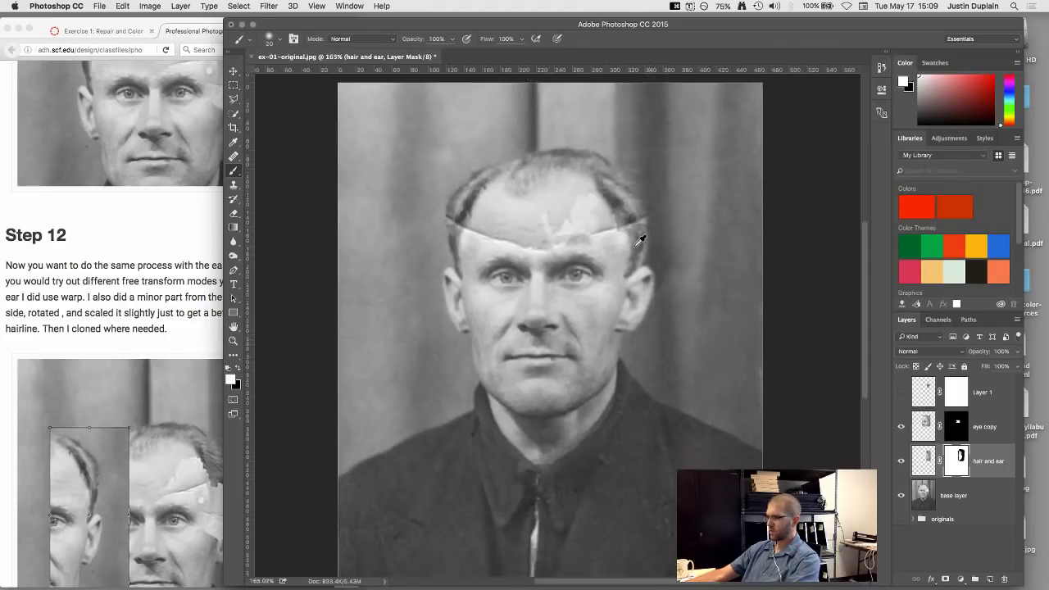
{"action": "scroll", "coordinate": [637, 189], "scroll_direction": "up", "scroll_amount": 4}
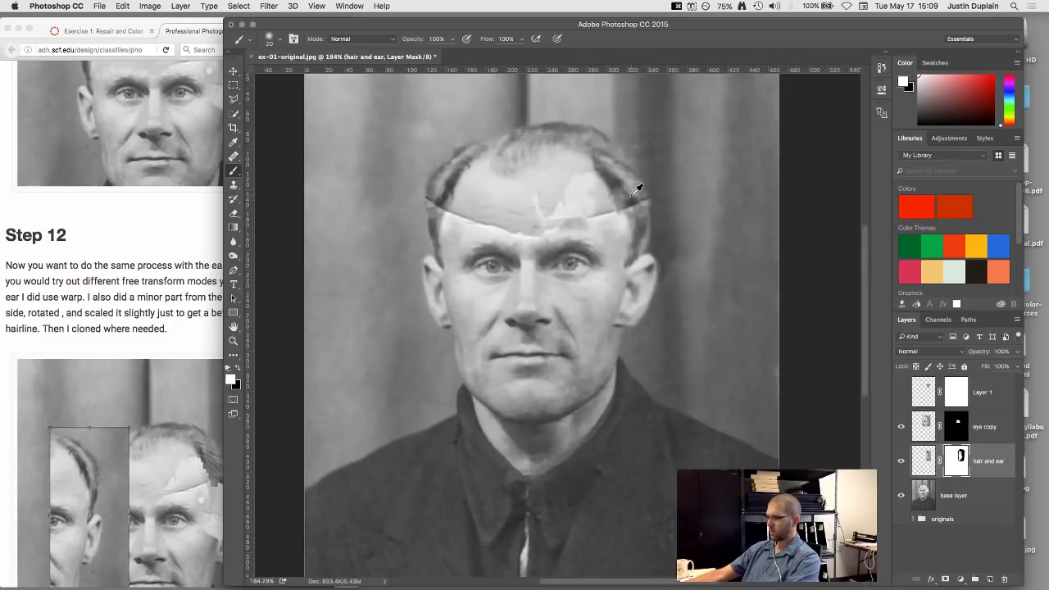
- Nudge the eye copy layer to X 292.03 px and apply the transform
{"action": "left_click", "coordinate": [916, 427]}
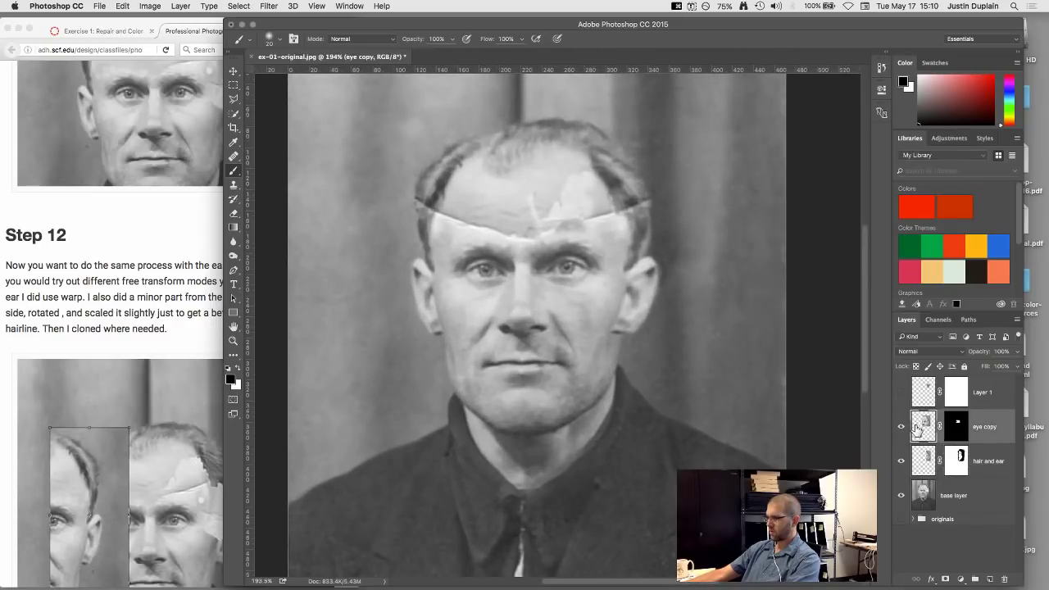
{"action": "key", "text": "super+t"}
{"action": "key", "text": "Right"}
{"action": "key", "text": "Right"}
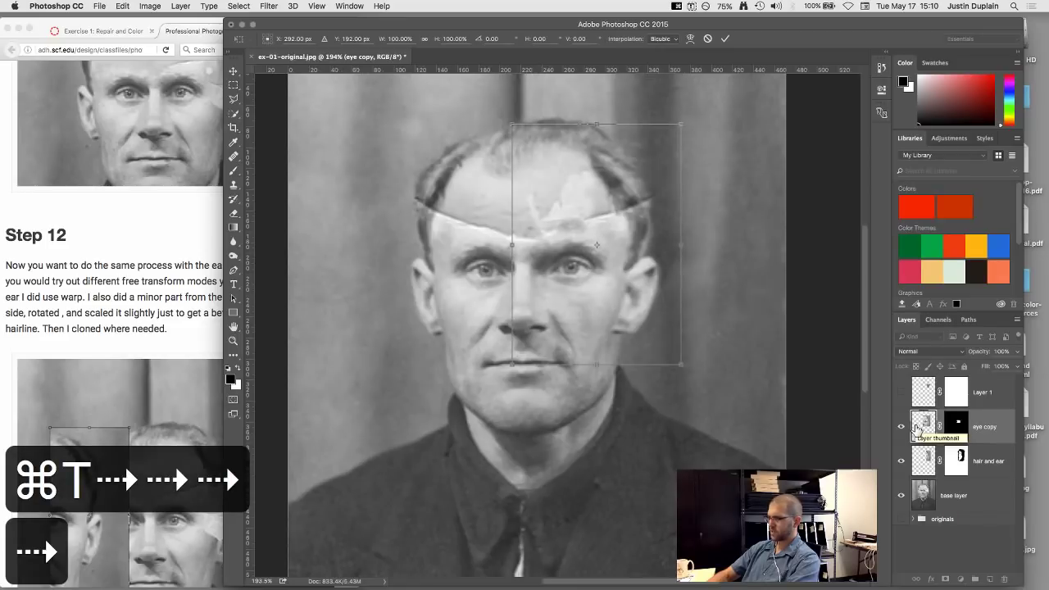
{"action": "key", "text": "Left"}
{"action": "key", "text": "Right"}
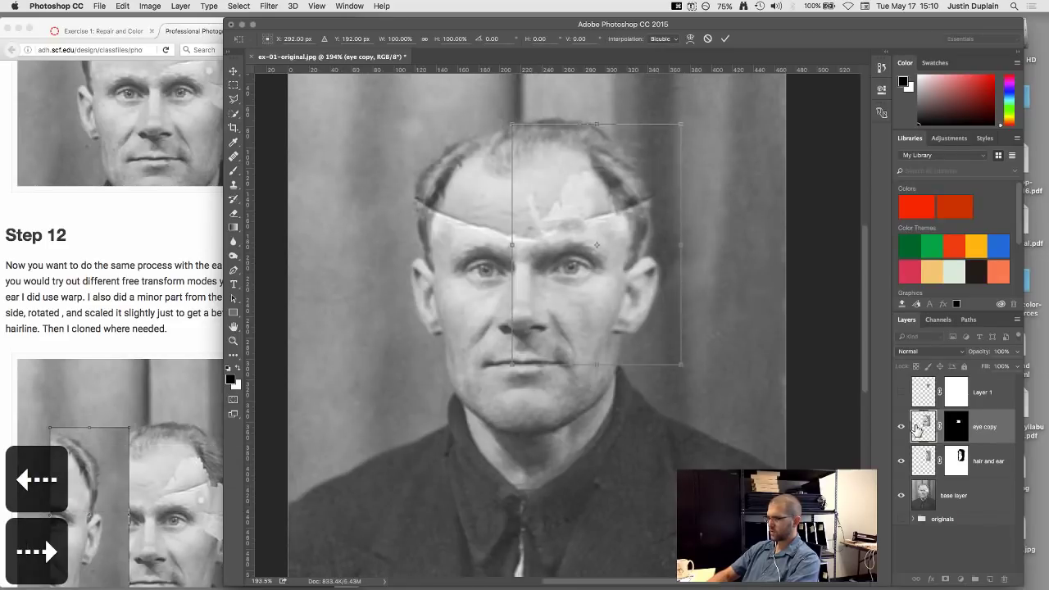
{"action": "left_click", "coordinate": [724, 38]}
- Examine the repaired eye, the cheeks, the mouth and the torn hairline up close
{"action": "scroll", "coordinate": [608, 185], "scroll_direction": "down", "scroll_amount": 5}
{"action": "scroll", "coordinate": [608, 185], "scroll_direction": "down", "scroll_amount": 2}
{"action": "scroll", "coordinate": [586, 274], "scroll_direction": "up", "scroll_amount": 8}
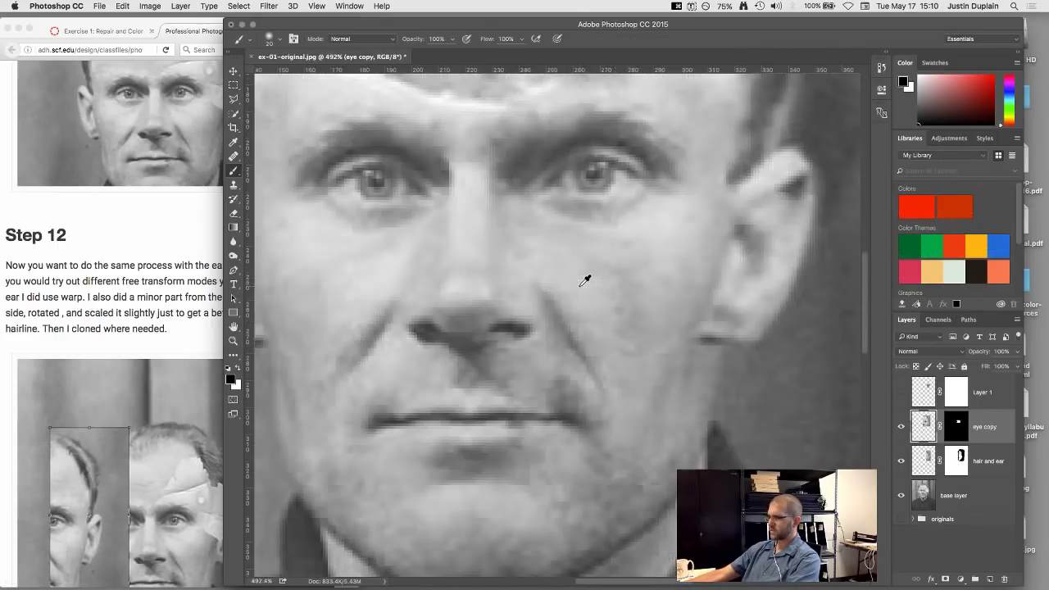
{"action": "key", "text": "space"}
{"action": "mouse_move", "coordinate": [550, 281]}
{"action": "left_mouse_down"}
{"action": "mouse_move", "coordinate": [541, 286]}
{"action": "mouse_move", "coordinate": [562, 276]}
{"action": "mouse_move", "coordinate": [562, 262]}
{"action": "left_mouse_up"}
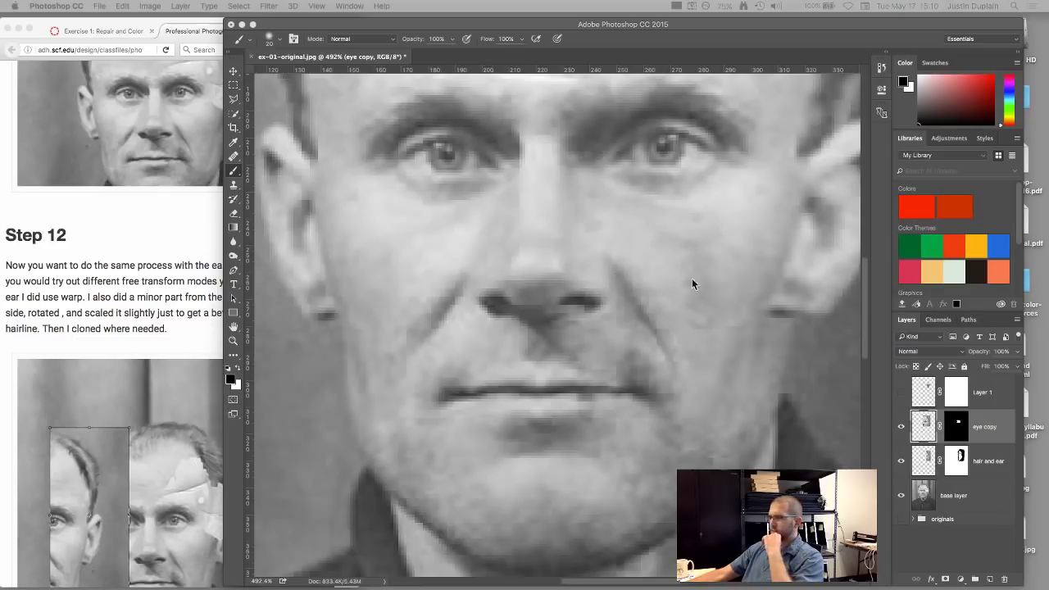
{"action": "scroll", "coordinate": [739, 279], "scroll_direction": "down", "scroll_amount": 1}
{"action": "scroll", "coordinate": [739, 279], "scroll_direction": "down", "scroll_amount": 1}
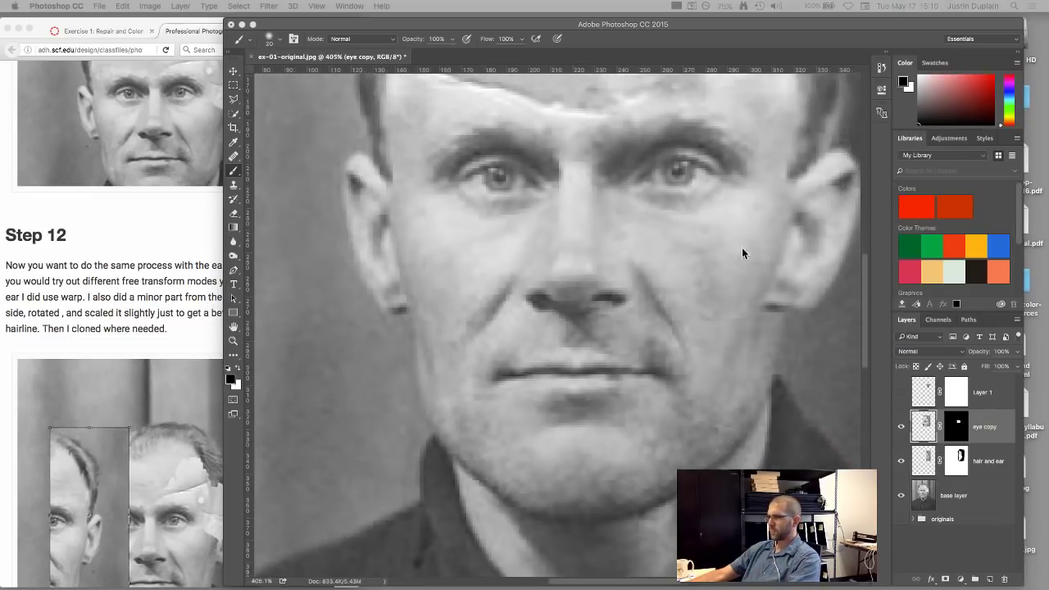
{"action": "key", "text": "space"}
{"action": "key", "text": "space"}
{"action": "key", "text": "space"}
{"action": "key", "text": "space"}
{"action": "scroll", "coordinate": [799, 97], "scroll_direction": "down", "scroll_amount": 3}
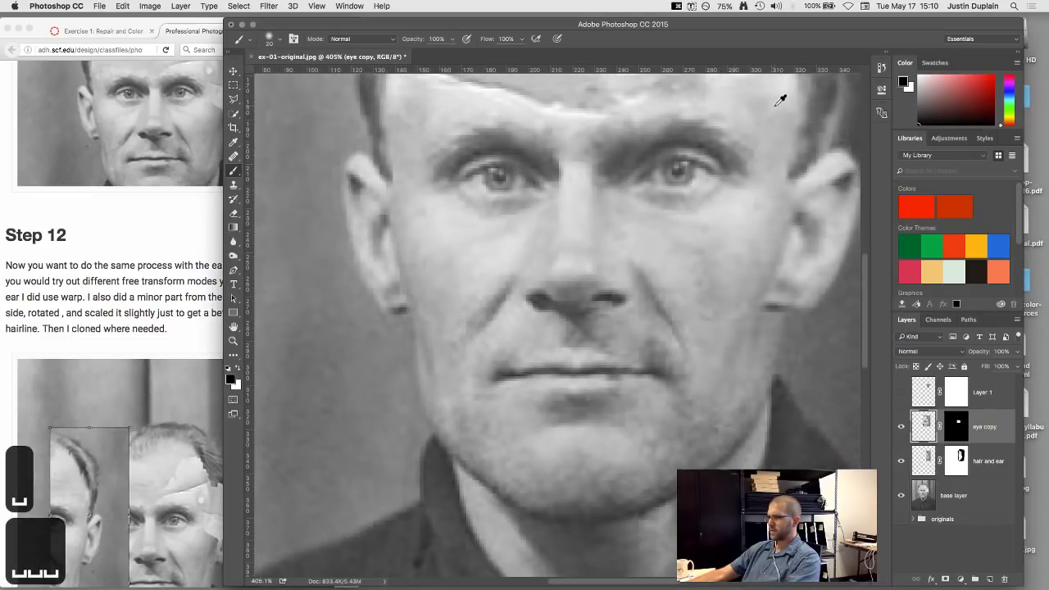
{"action": "left_click_drag", "start_coordinate": [784, 98], "coordinate": [680, 187]}
{"action": "scroll", "coordinate": [659, 225], "scroll_direction": "up", "scroll_amount": 3}
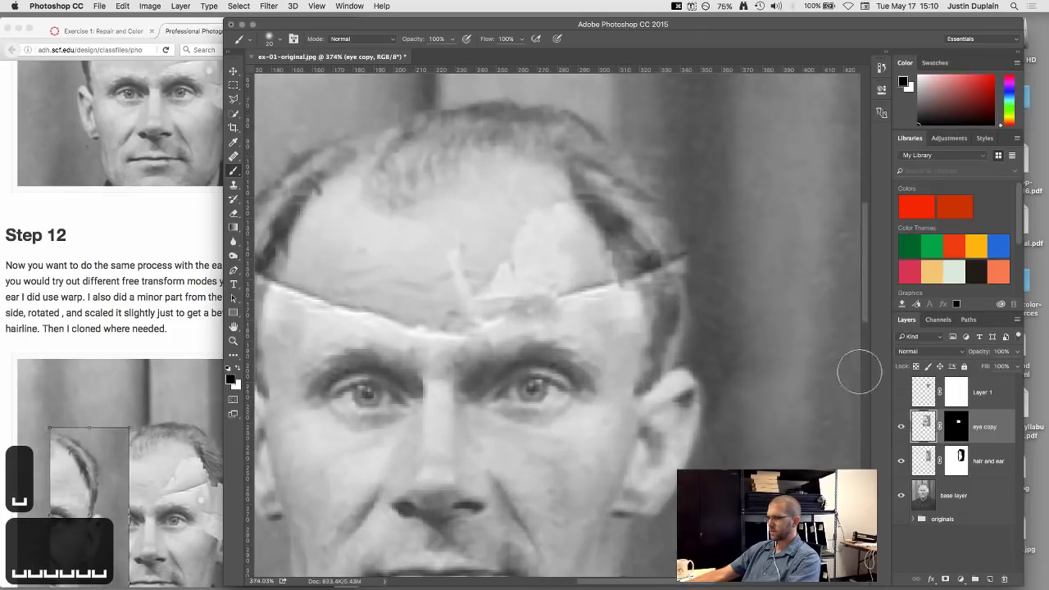
- Show Layer 1 and shift its hair patch slightly towards the outer edge of the head
{"action": "left_click", "coordinate": [900, 392]}
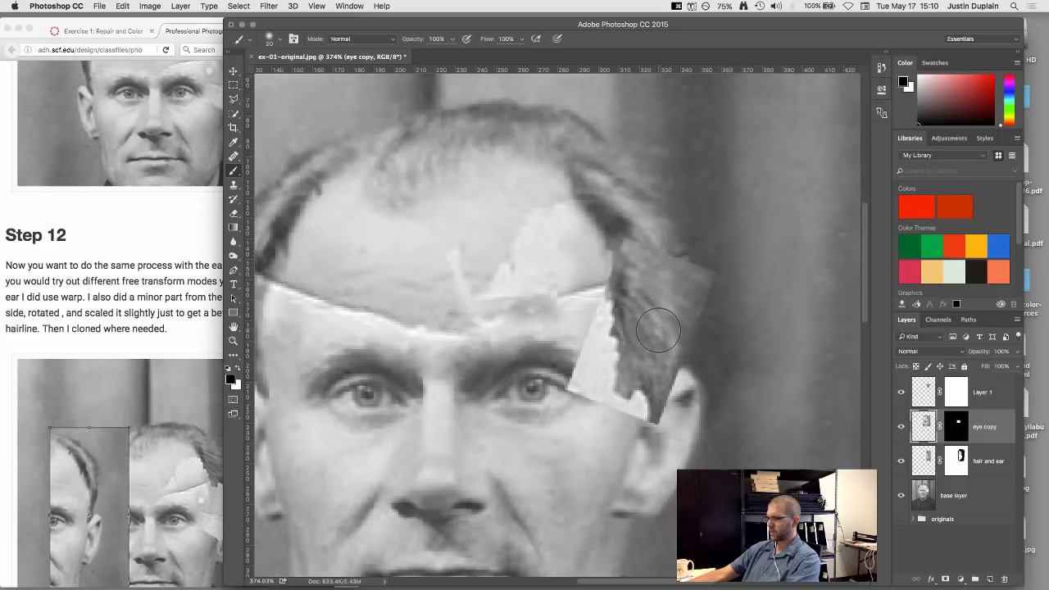
{"action": "left_click", "coordinate": [923, 399]}
{"action": "key", "text": "v"}
{"action": "left_click_drag", "start_coordinate": [695, 356], "coordinate": [665, 342]}
- Paint black on the Layer 1 mask with progressively smaller brushes to hide the patch's edges around the temple, background and ear
{"action": "left_click", "coordinate": [955, 393]}
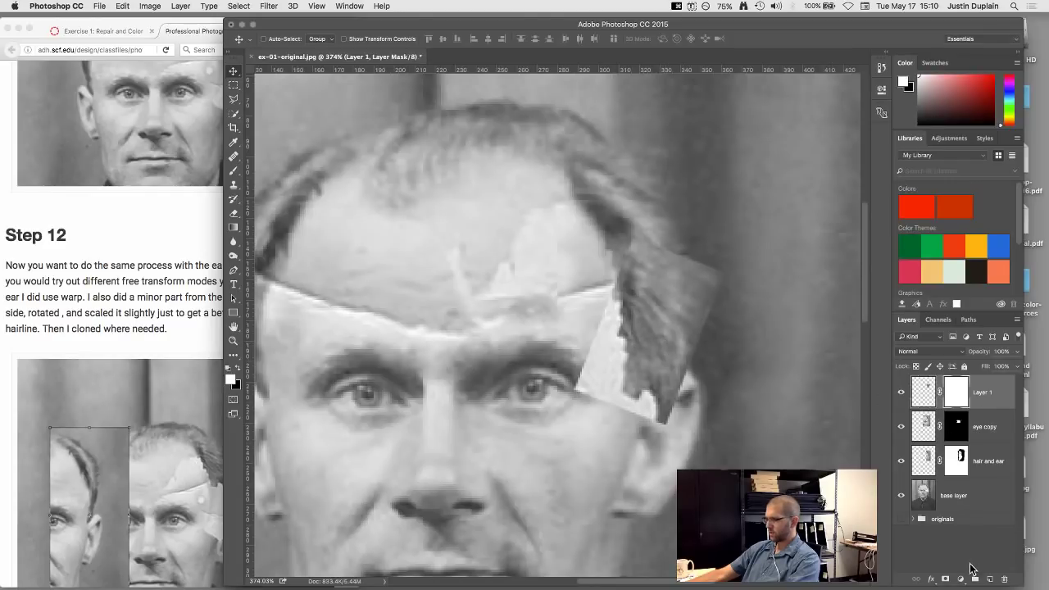
{"action": "left_click", "coordinate": [945, 579]}
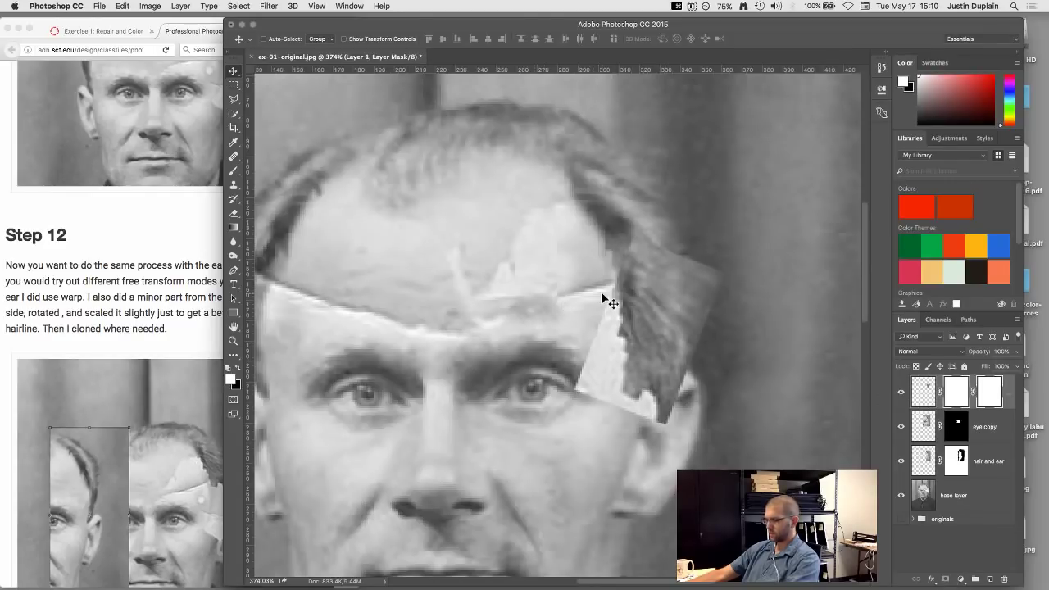
{"action": "key", "text": "super+z"}
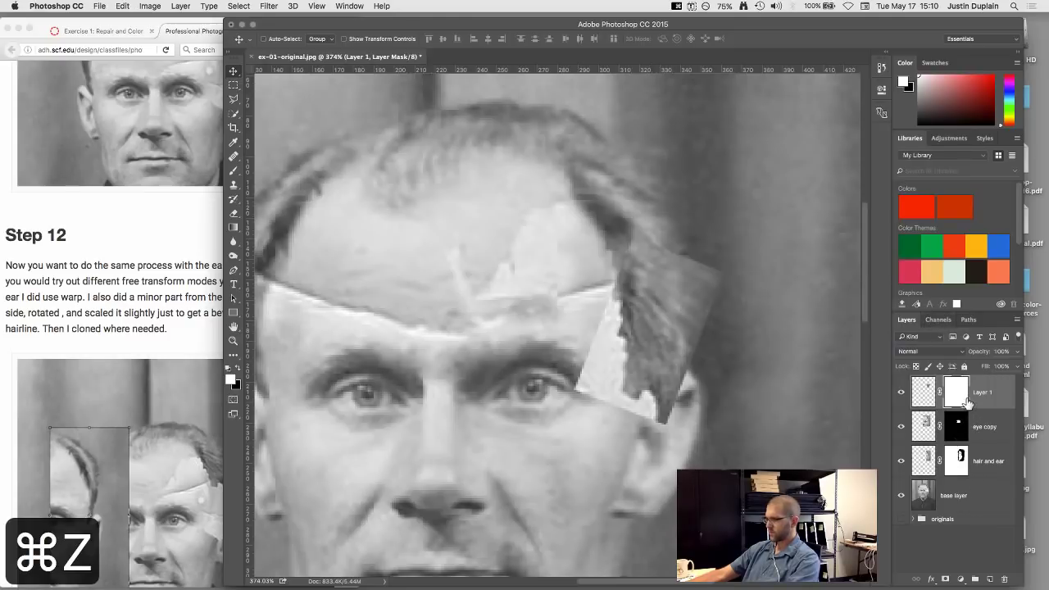
{"action": "key", "text": "b"}
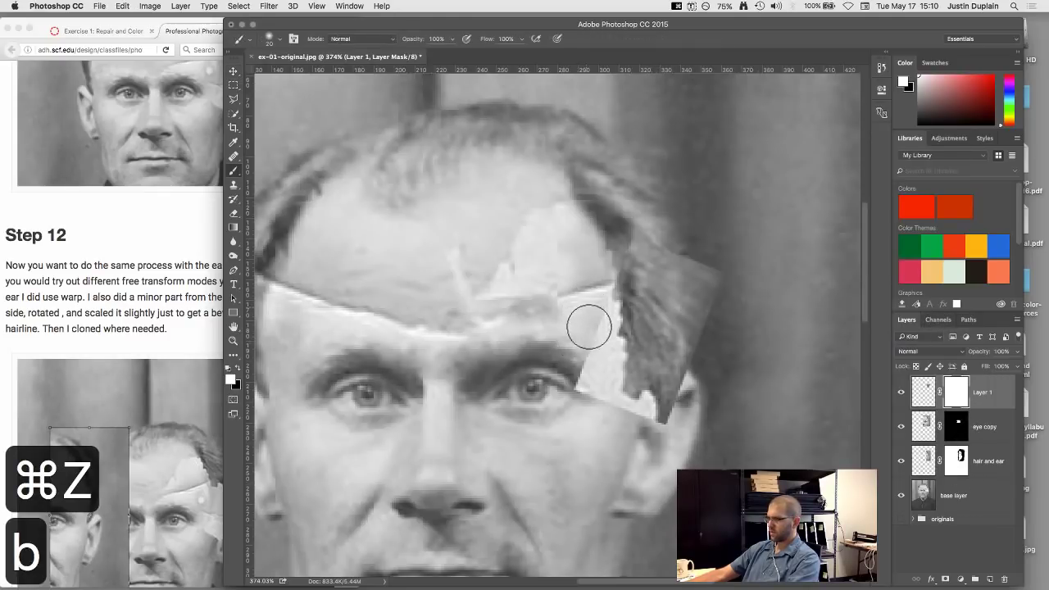
{"action": "key", "text": "x"}
{"action": "mouse_move", "coordinate": [602, 347]}
{"action": "left_mouse_down"}
{"action": "mouse_move", "coordinate": [602, 401]}
{"action": "mouse_move", "coordinate": [589, 387]}
{"action": "mouse_move", "coordinate": [629, 416]}
{"action": "mouse_move", "coordinate": [662, 419]}
{"action": "mouse_move", "coordinate": [688, 393]}
{"action": "mouse_move", "coordinate": [650, 432]}
{"action": "mouse_move", "coordinate": [682, 390]}
{"action": "mouse_move", "coordinate": [665, 410]}
{"action": "mouse_move", "coordinate": [672, 384]}
{"action": "mouse_move", "coordinate": [646, 417]}
{"action": "mouse_move", "coordinate": [696, 359]}
{"action": "mouse_move", "coordinate": [696, 272]}
{"action": "mouse_move", "coordinate": [667, 234]}
{"action": "mouse_move", "coordinate": [720, 273]}
{"action": "mouse_move", "coordinate": [677, 233]}
{"action": "mouse_move", "coordinate": [686, 268]}
{"action": "mouse_move", "coordinate": [628, 223]}
{"action": "mouse_move", "coordinate": [630, 267]}
{"action": "mouse_move", "coordinate": [601, 291]}
{"action": "mouse_move", "coordinate": [606, 354]}
{"action": "left_mouse_up"}
{"action": "key", "text": "bracketleft"}
{"action": "key", "text": "bracketleft"}
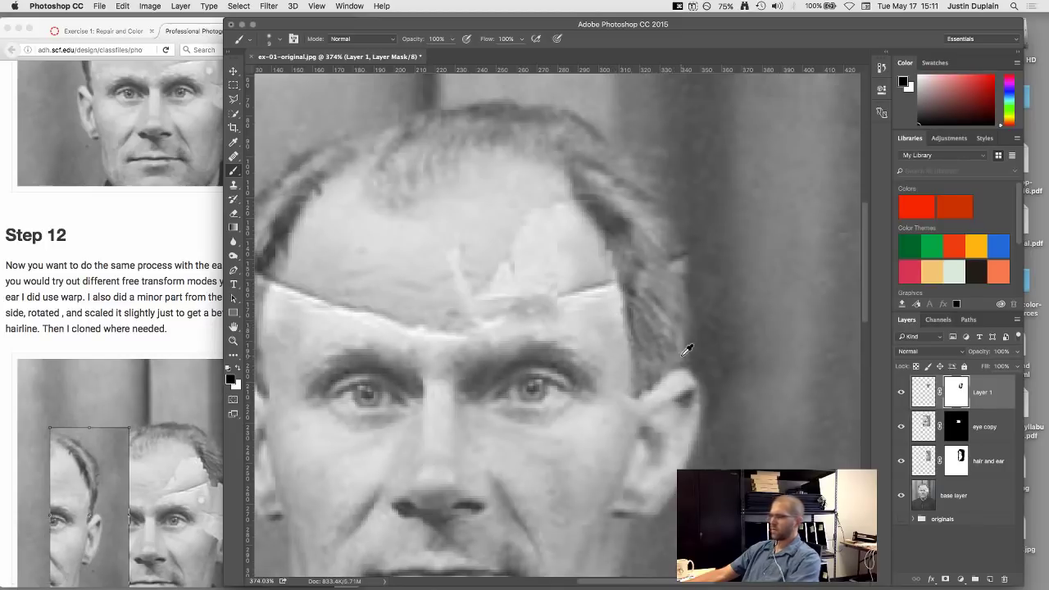
- Paint white on the Layer 1 mask along the temple hairline, and move the layer below eye copy
{"action": "key", "text": "super+0"}
{"action": "key", "text": "super+equal"}
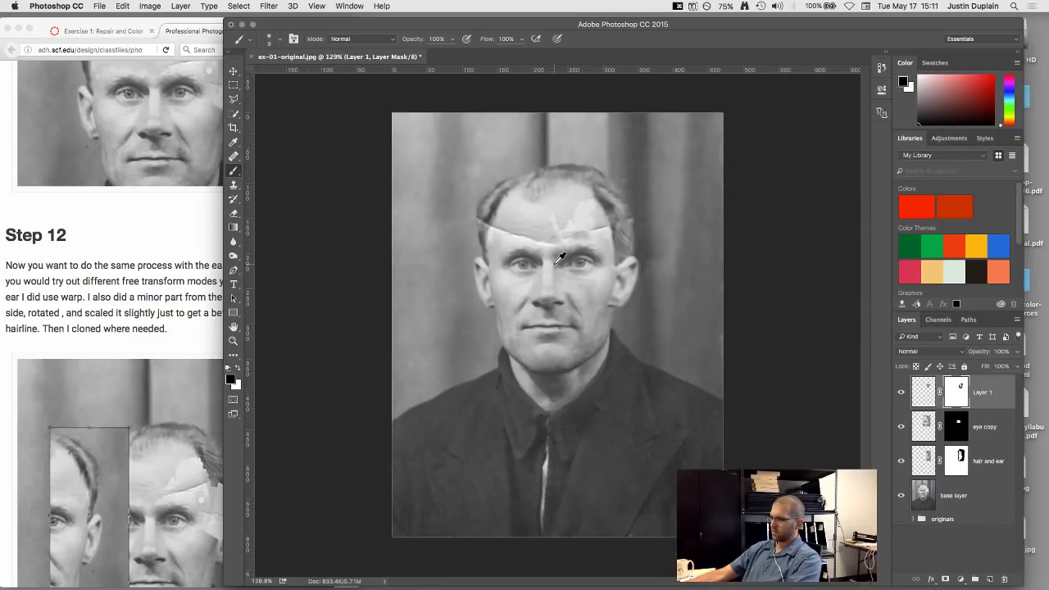
{"action": "scroll", "coordinate": [559, 257], "scroll_direction": "up", "scroll_amount": 2}
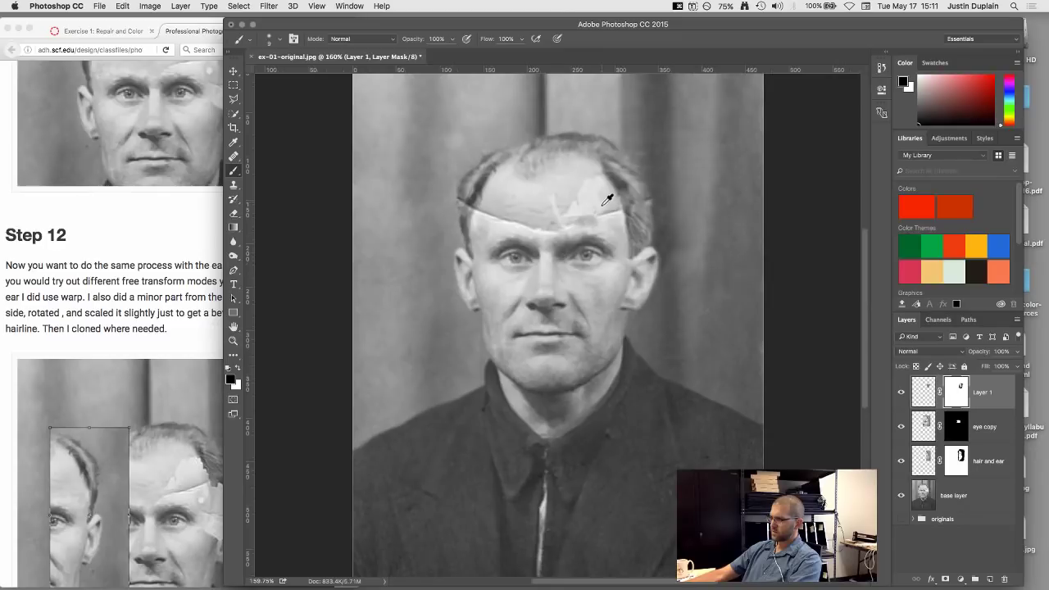
{"action": "scroll", "coordinate": [637, 180], "scroll_direction": "up", "scroll_amount": 15}
{"action": "key", "text": "x"}
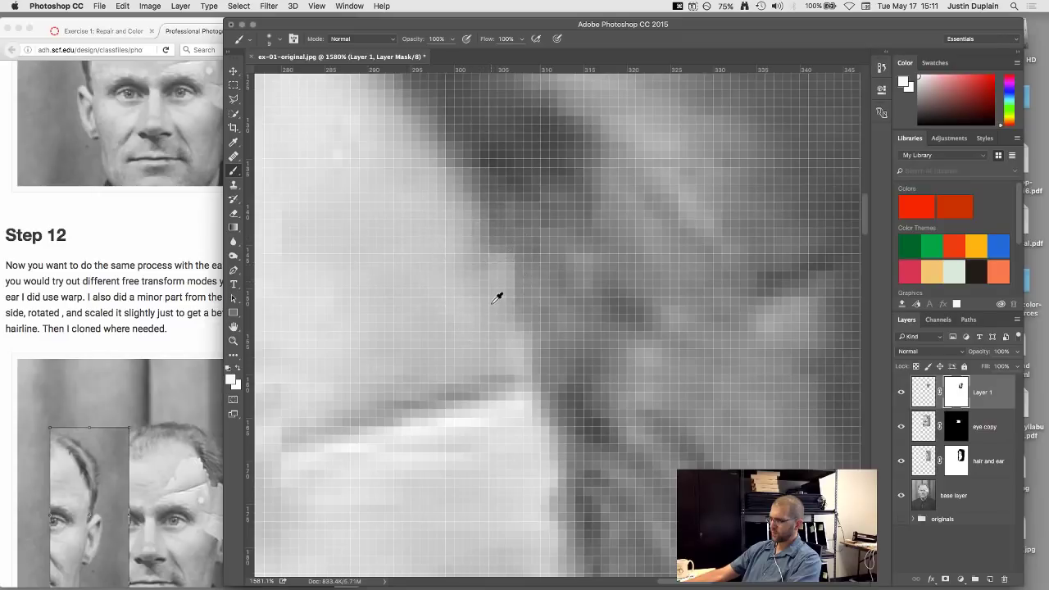
{"action": "scroll", "coordinate": [497, 295], "scroll_direction": "down", "scroll_amount": 2}
{"action": "key", "text": "x"}
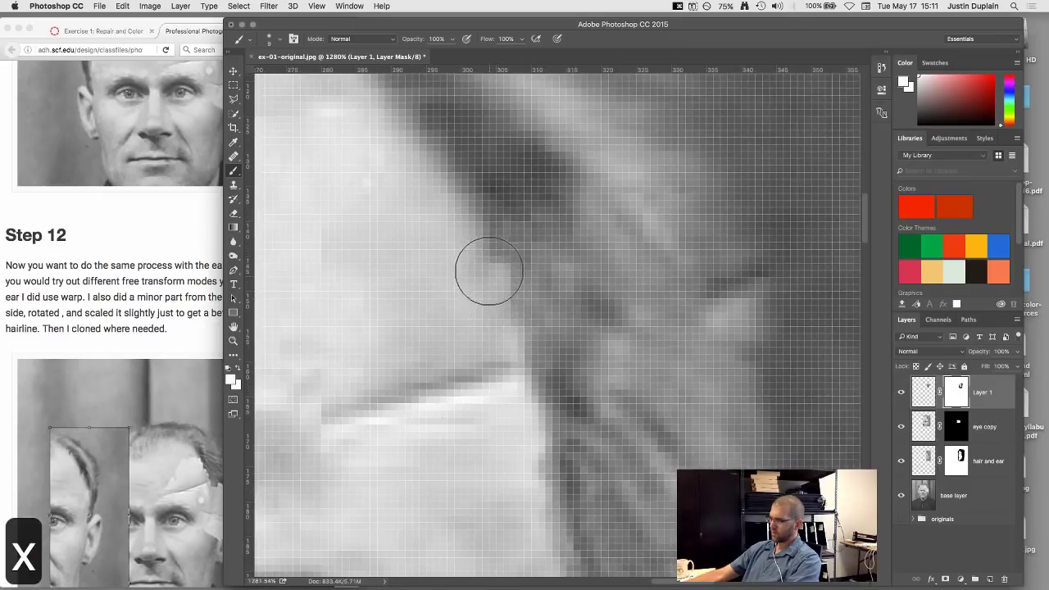
{"action": "key", "text": "x"}
{"action": "scroll", "coordinate": [512, 303], "scroll_direction": "down", "scroll_amount": 1}
{"action": "scroll", "coordinate": [514, 306], "scroll_direction": "down", "scroll_amount": 10}
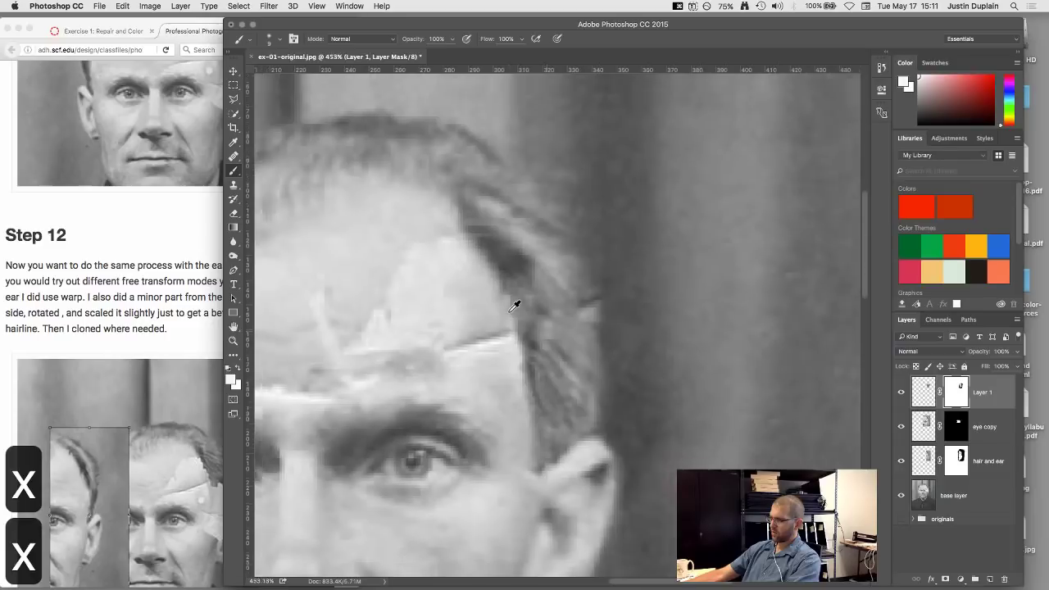
{"action": "left_click_drag", "start_coordinate": [508, 328], "coordinate": [503, 272]}
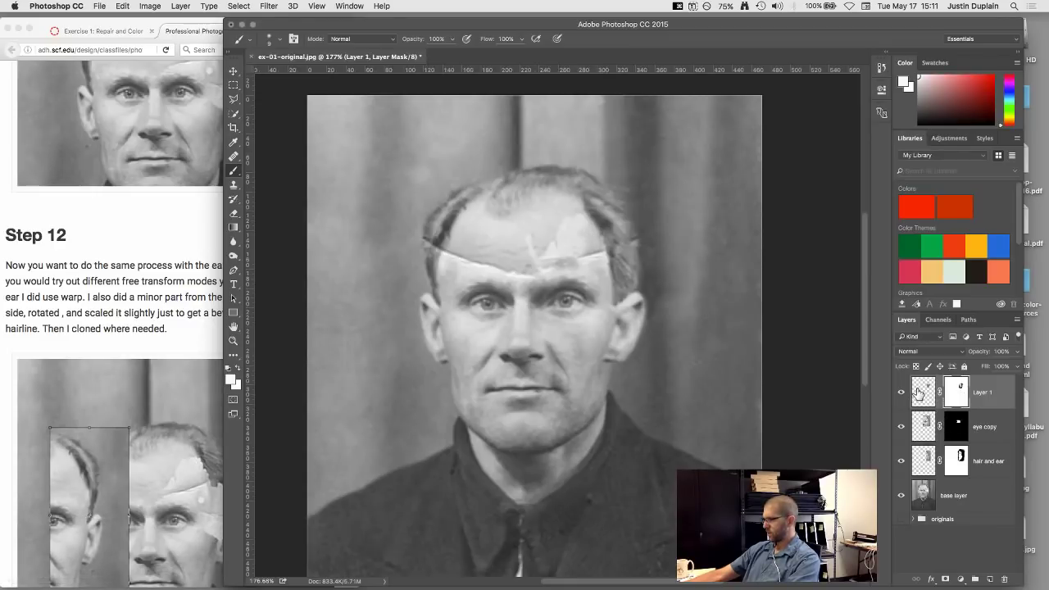
{"action": "left_click_drag", "start_coordinate": [919, 394], "coordinate": [923, 444]}
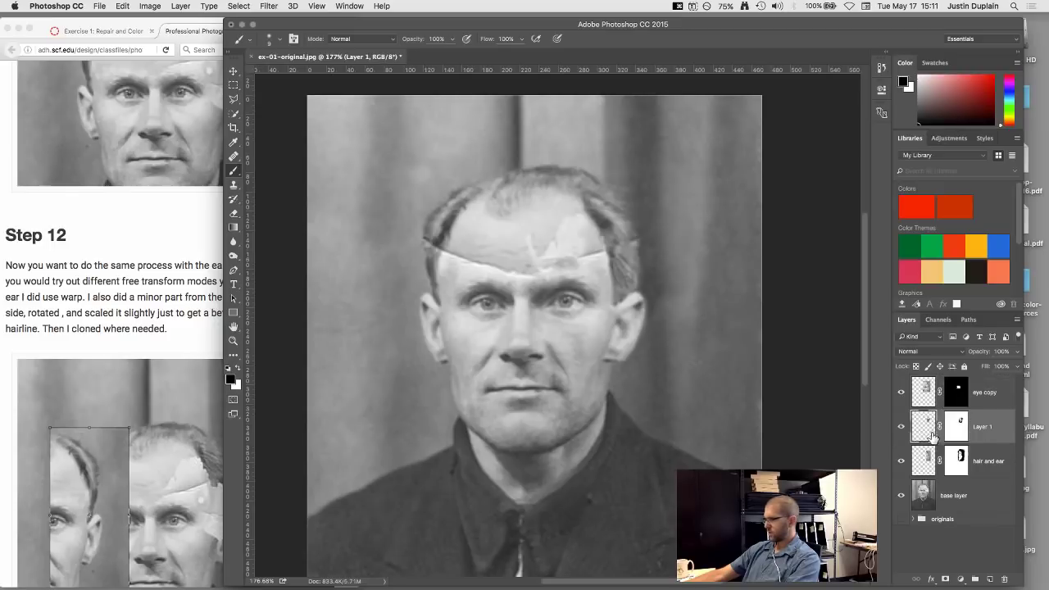
- Group Layer 1 with the hair and ear layer and name the group hair and ear
{"action": "left_click", "coordinate": [923, 463], "text": "shift"}
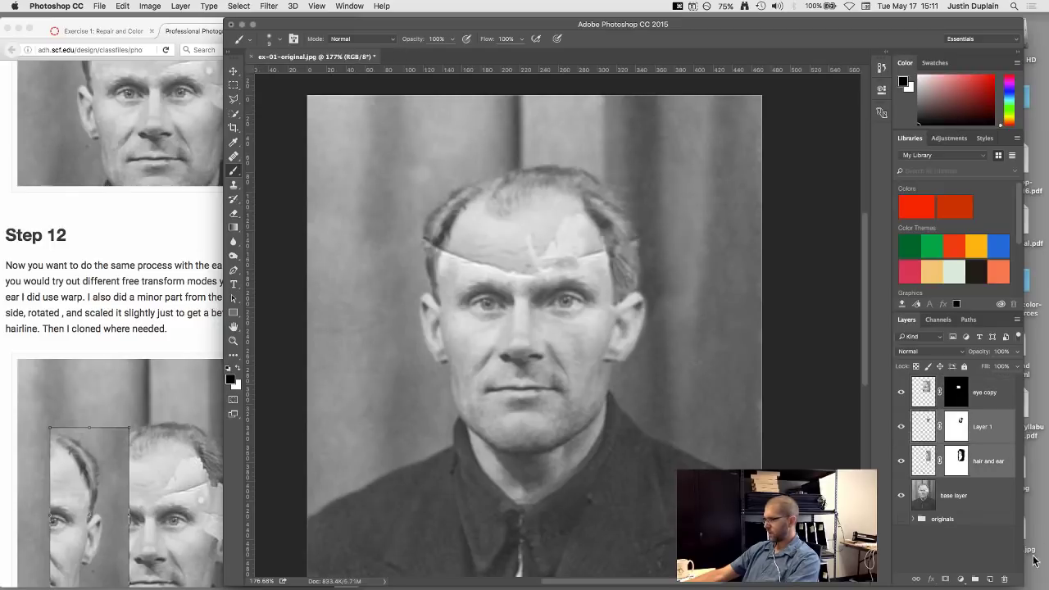
{"action": "left_click", "coordinate": [975, 578]}
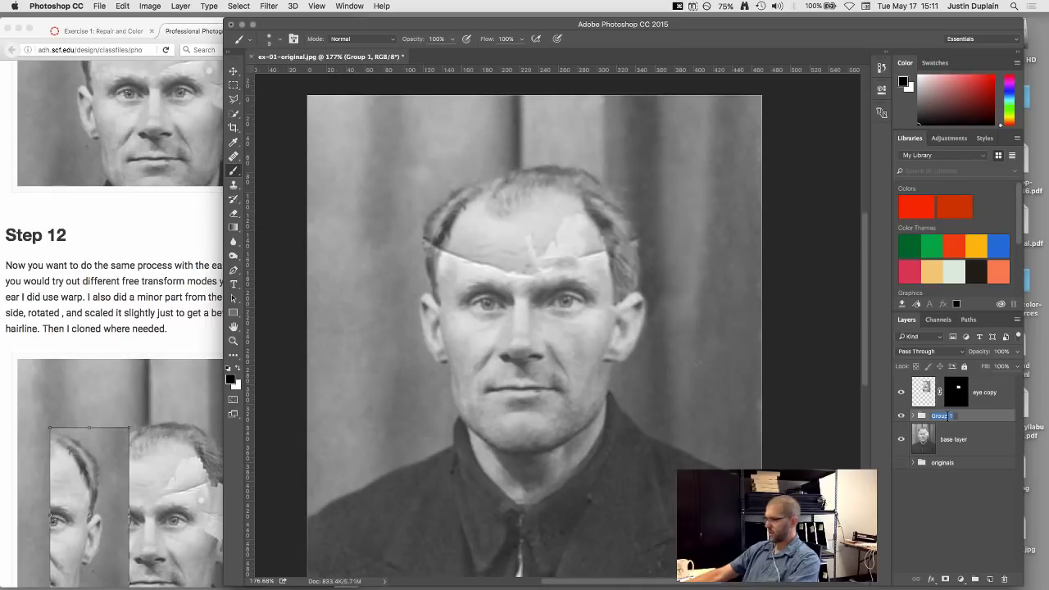
{"action": "type", "text": "hair"}
{"action": "key", "text": "Return"}
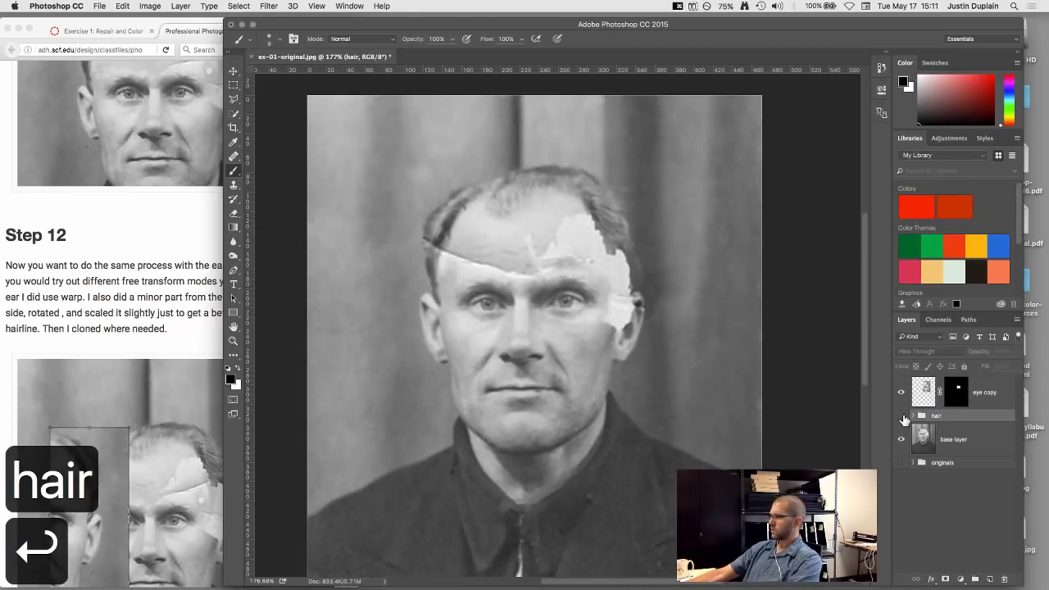
{"action": "double_click", "coordinate": [949, 417]}
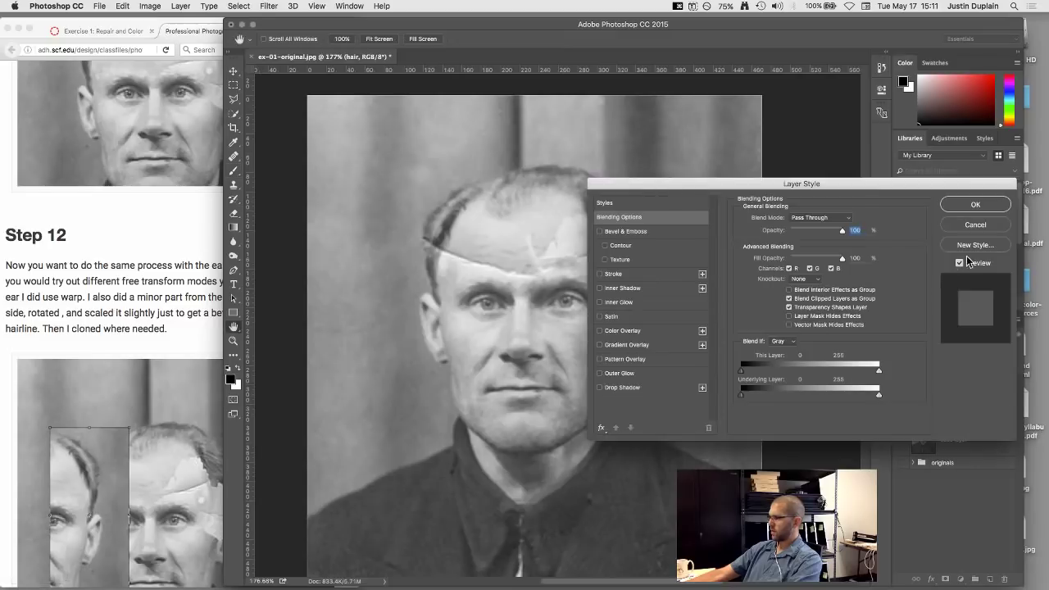
{"action": "left_click", "coordinate": [976, 227]}
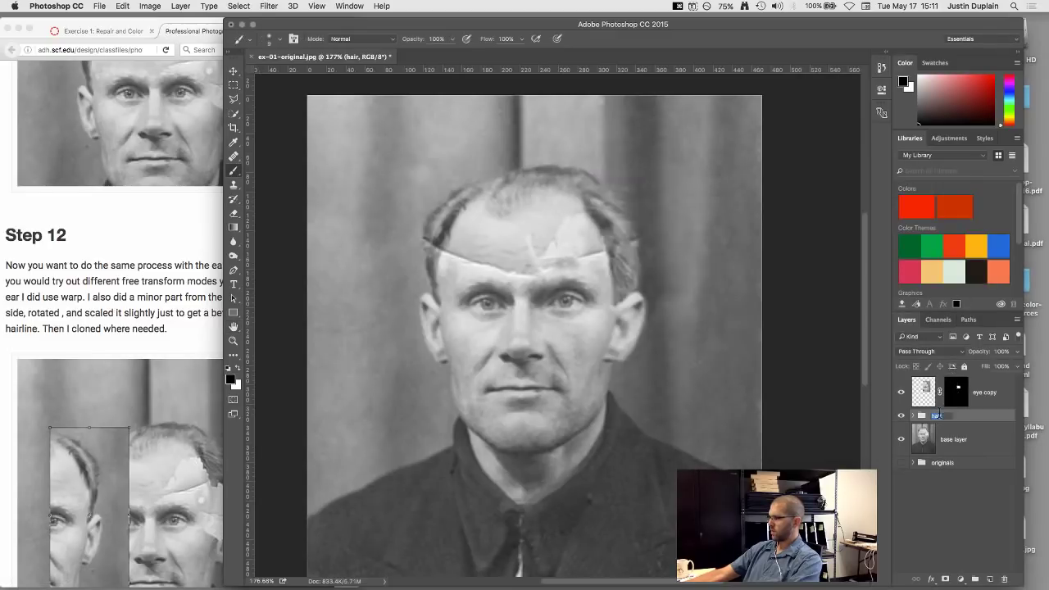
{"action": "type", "text": "and ear"}
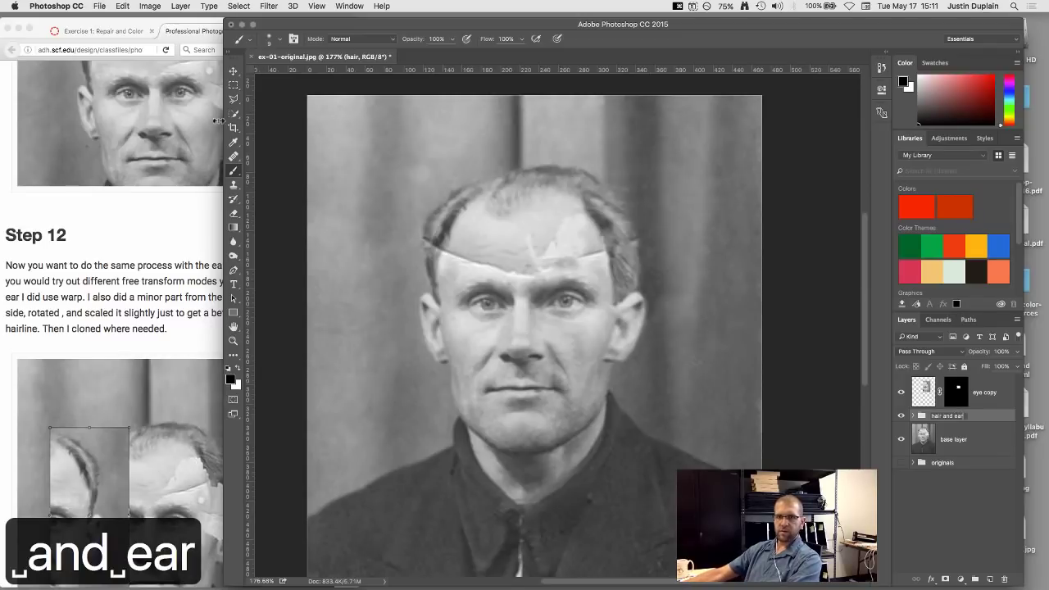
- Check the tutorial's step 12, then examine the repaired eye, ear and temple hairline of the portrait
{"action": "key", "text": "super+Tab"}
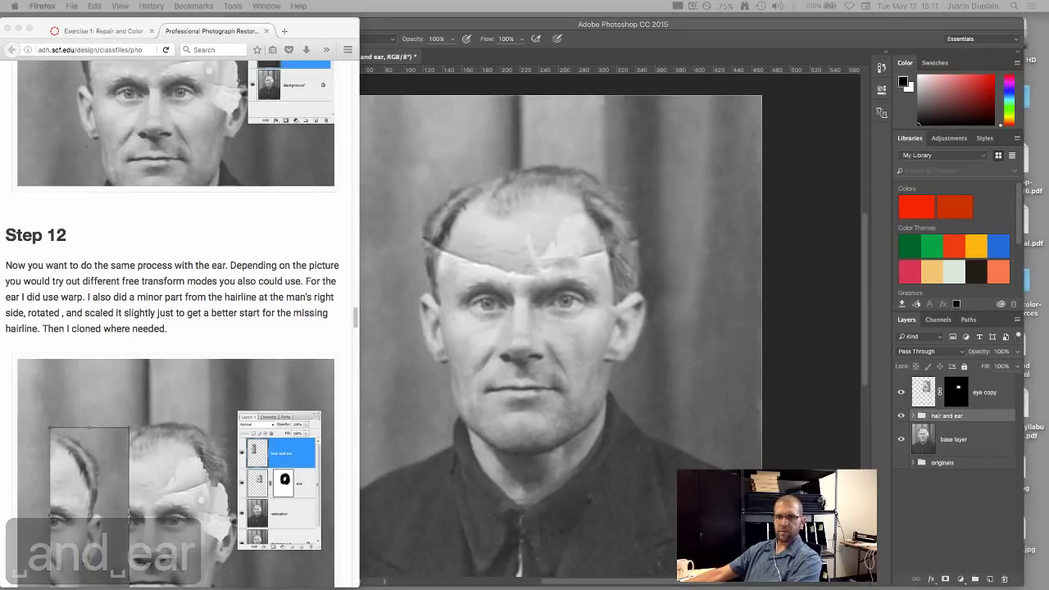
{"action": "left_click", "coordinate": [967, 496]}
{"action": "left_click", "coordinate": [921, 394]}
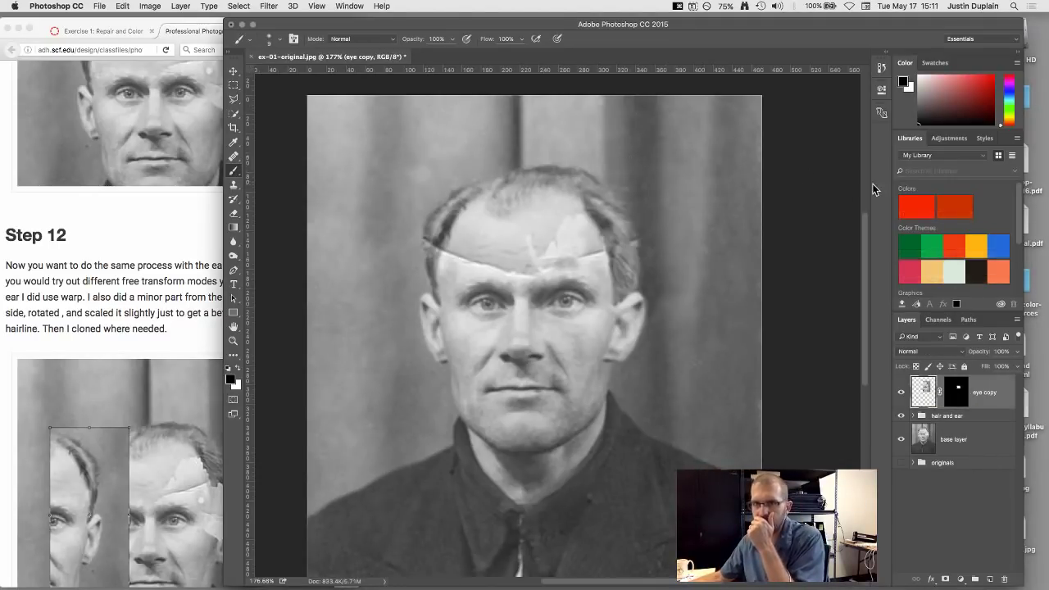
{"action": "left_click", "coordinate": [1035, 202]}
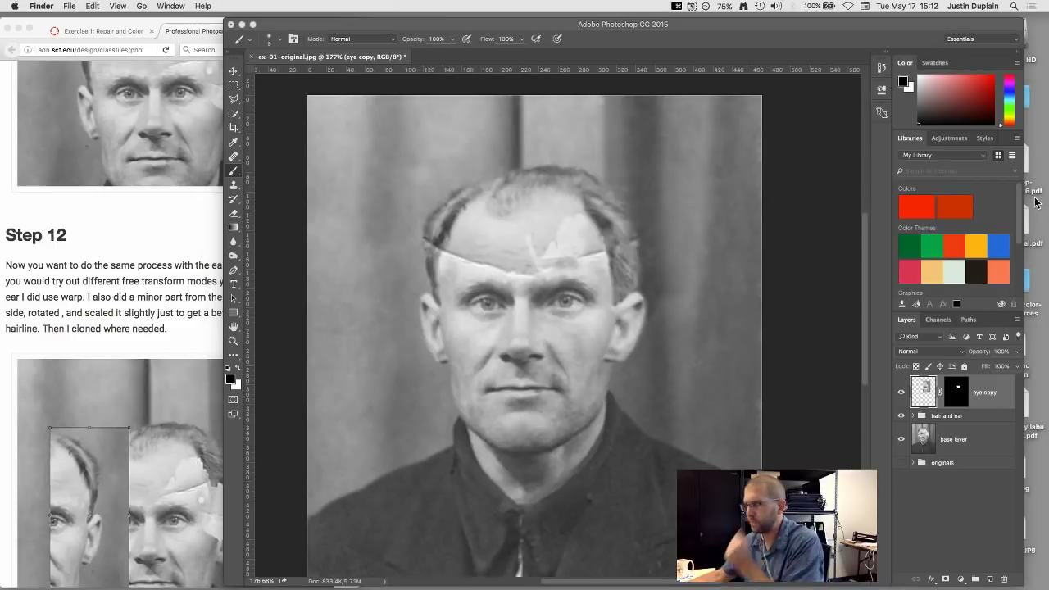
{"action": "left_click", "coordinate": [765, 55]}
{"action": "scroll", "coordinate": [592, 232], "scroll_direction": "up", "scroll_amount": 1}
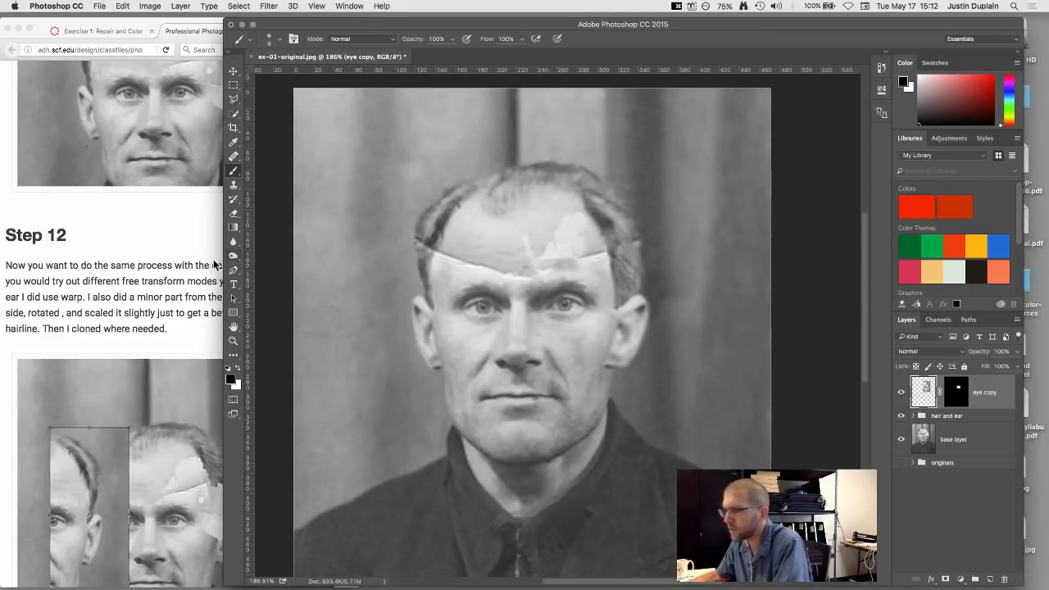
{"action": "scroll", "coordinate": [632, 280], "scroll_direction": "up", "scroll_amount": 2}
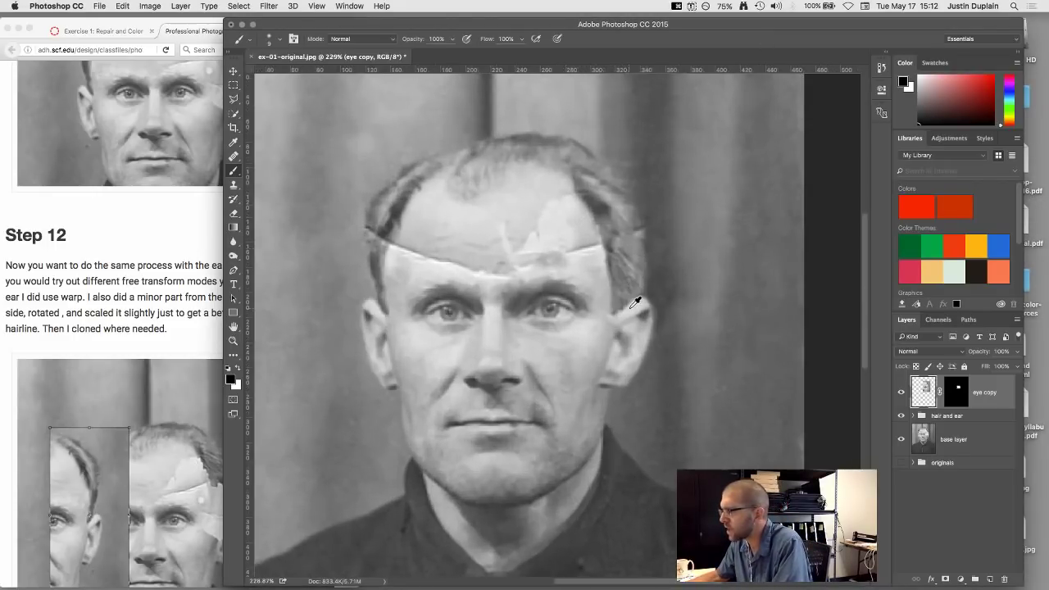
{"action": "scroll", "coordinate": [650, 322], "scroll_direction": "down", "scroll_amount": 4}
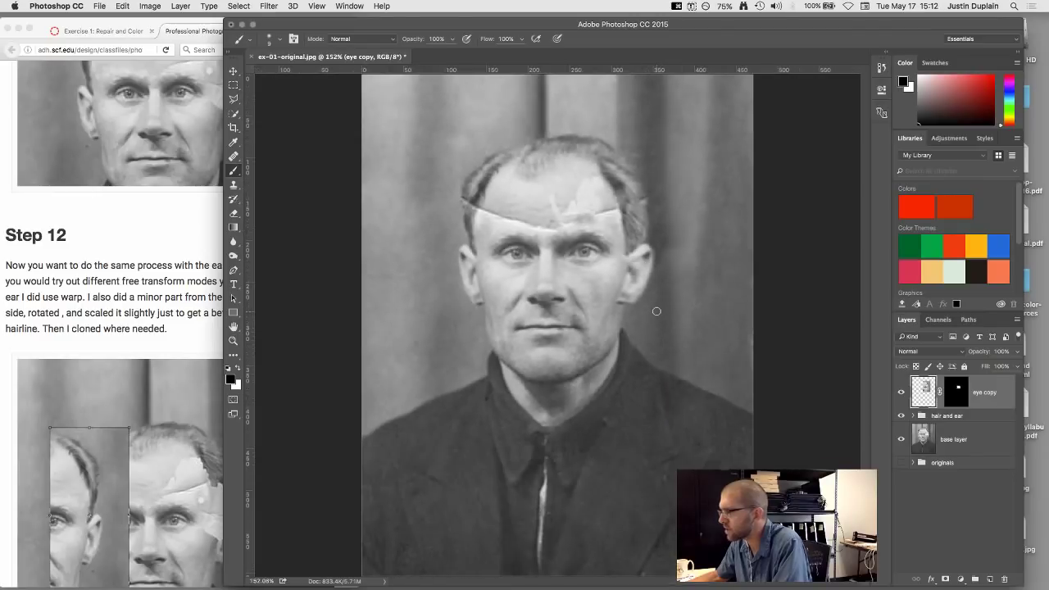
{"action": "scroll", "coordinate": [656, 312], "scroll_direction": "up", "scroll_amount": 1}
- Expand the hair and ear group and compare the portrait with the group's lower layer hidden and shown
{"action": "left_click", "coordinate": [933, 416]}
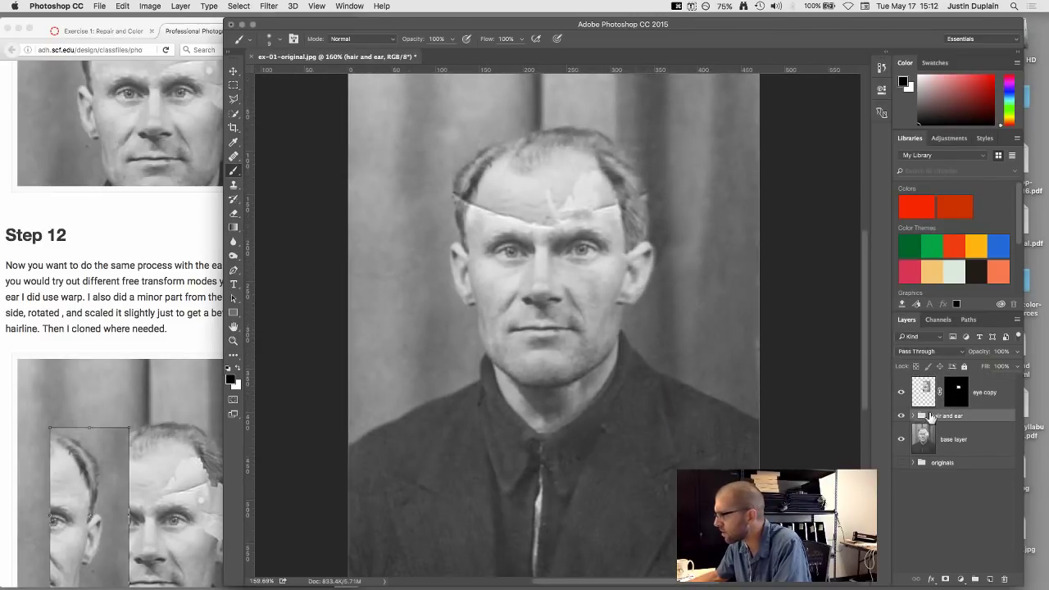
{"action": "left_click", "coordinate": [913, 416]}
{"action": "left_click", "coordinate": [935, 447]}
{"action": "left_click", "coordinate": [902, 474]}
{"action": "left_click", "coordinate": [904, 473]}
{"action": "left_click", "coordinate": [905, 473]}
{"action": "left_click", "coordinate": [905, 474]}
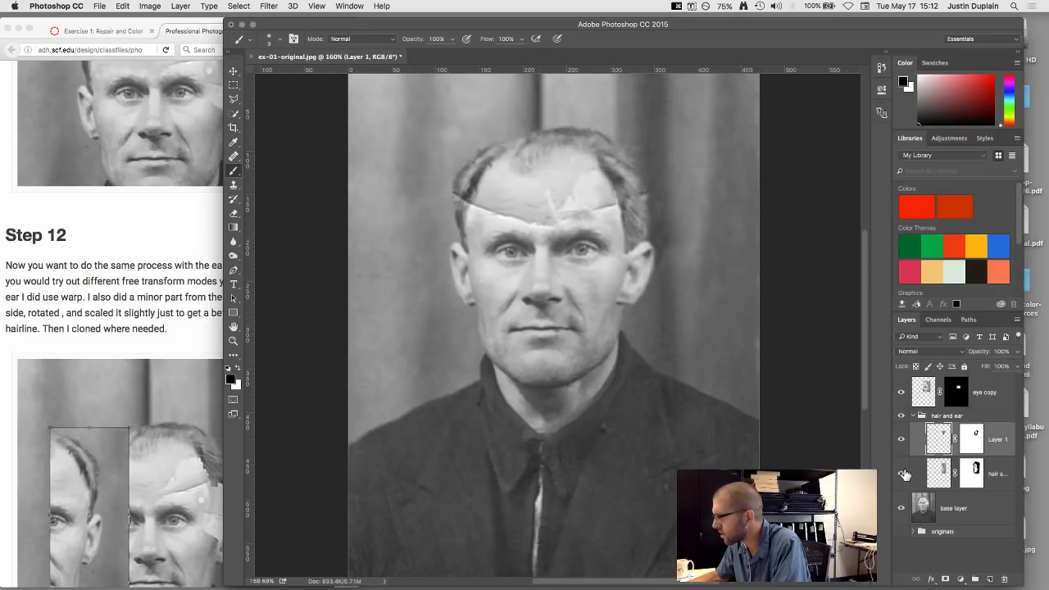
- Set the brush colours to black and white, and paint black on the hair and ear layer mask to reveal parts of the original ear
{"action": "left_click", "coordinate": [928, 475]}
{"action": "left_click", "coordinate": [976, 474]}
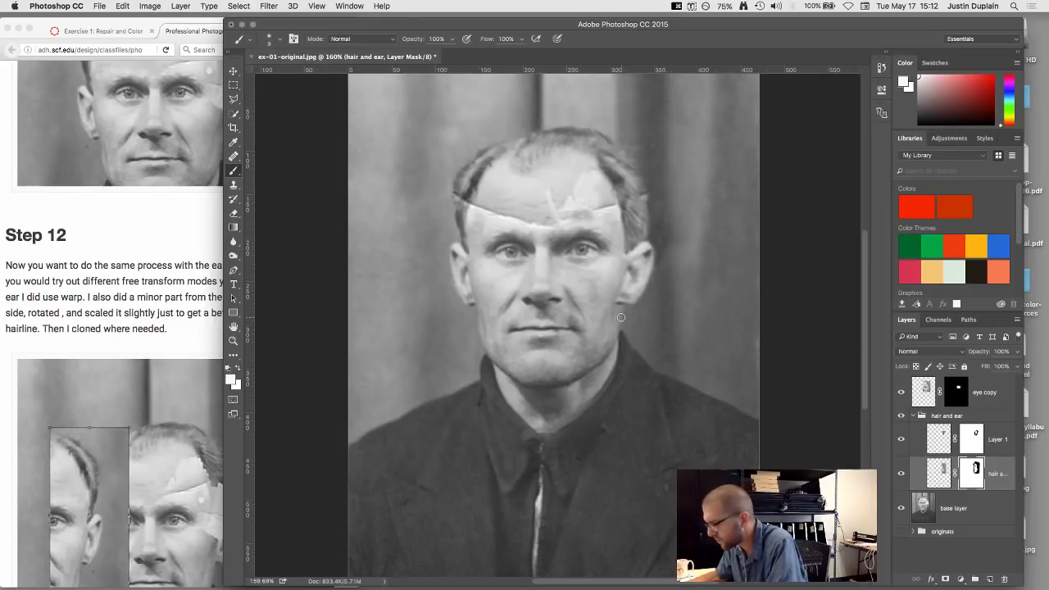
{"action": "key", "text": "x"}
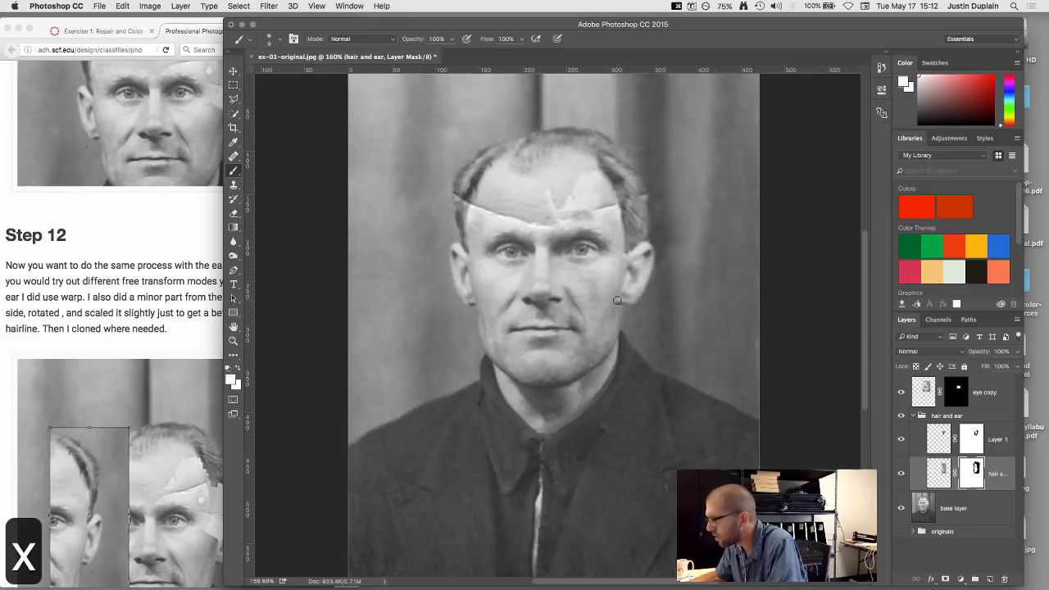
{"action": "key", "text": "x"}
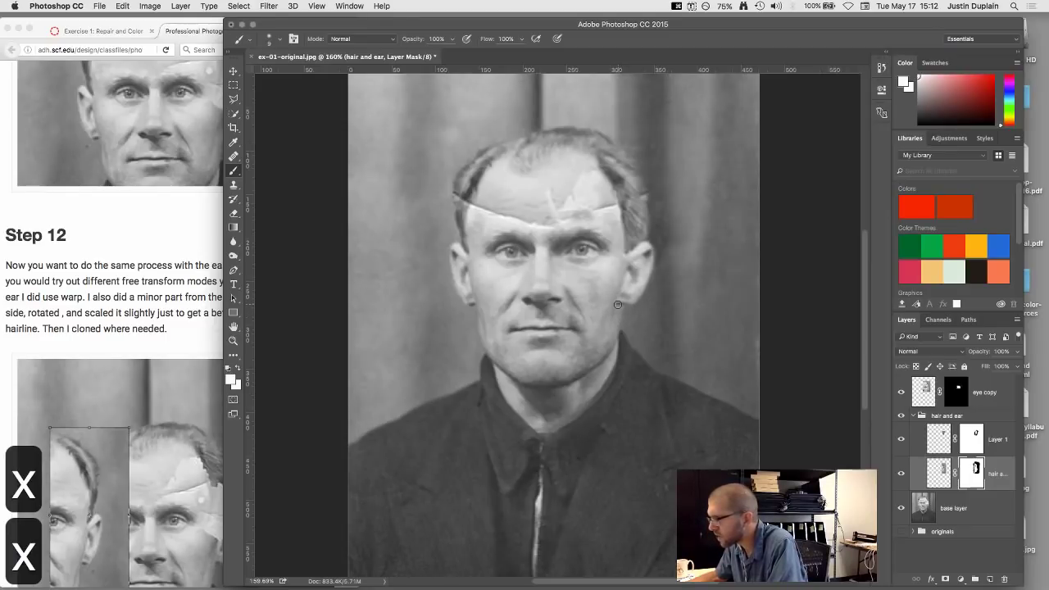
{"action": "left_click", "coordinate": [236, 367]}
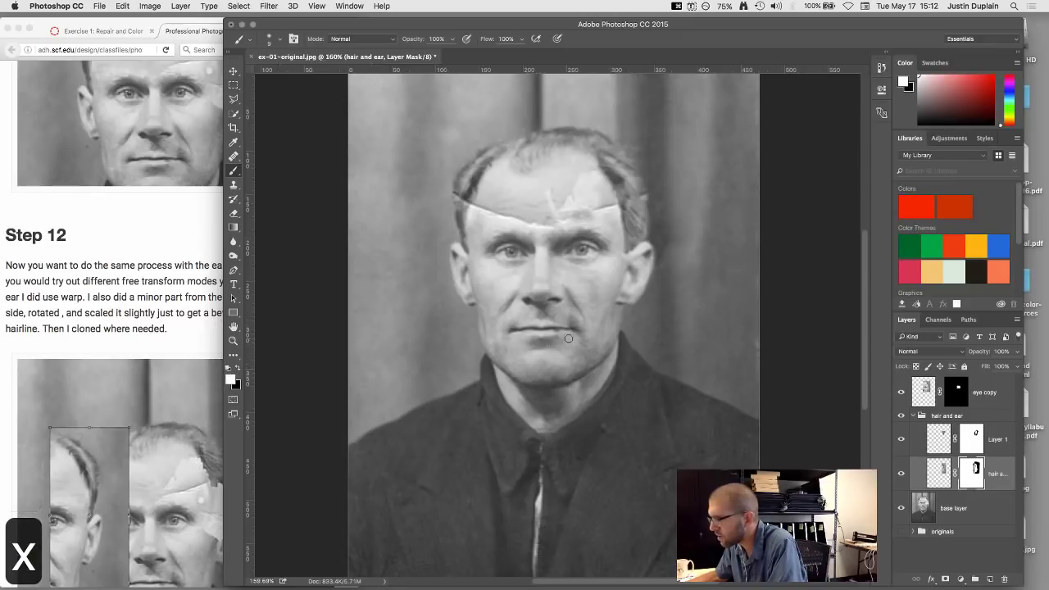
{"action": "key", "text": "x"}
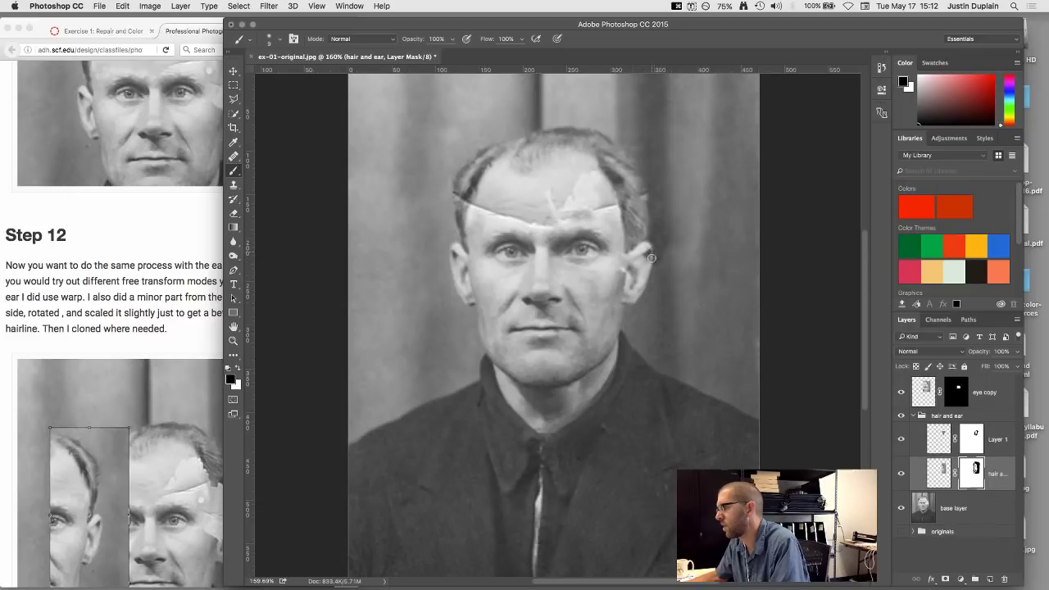
{"action": "scroll", "coordinate": [664, 265], "scroll_direction": "down", "scroll_amount": 1}
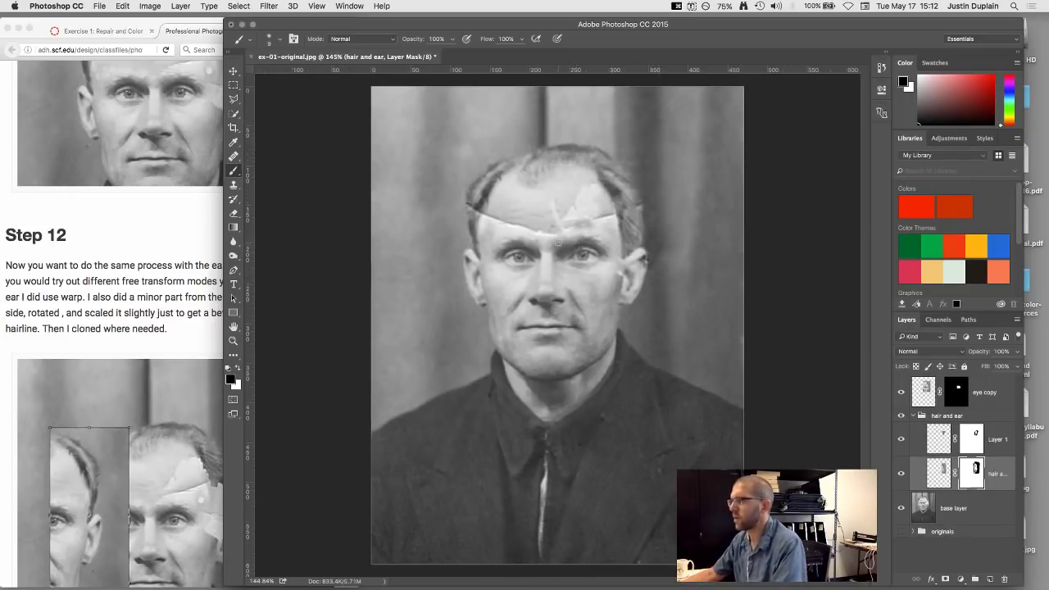
{"action": "scroll", "coordinate": [638, 251], "scroll_direction": "up", "scroll_amount": 4}
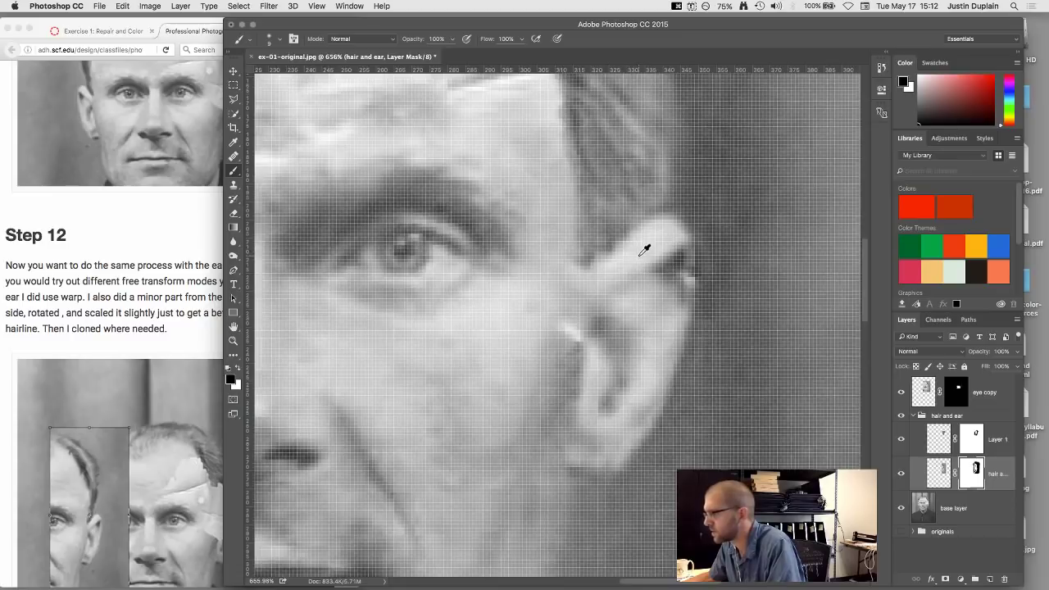
{"action": "scroll", "coordinate": [642, 250], "scroll_direction": "down", "scroll_amount": 3}
{"action": "scroll", "coordinate": [644, 250], "scroll_direction": "down", "scroll_amount": 1}
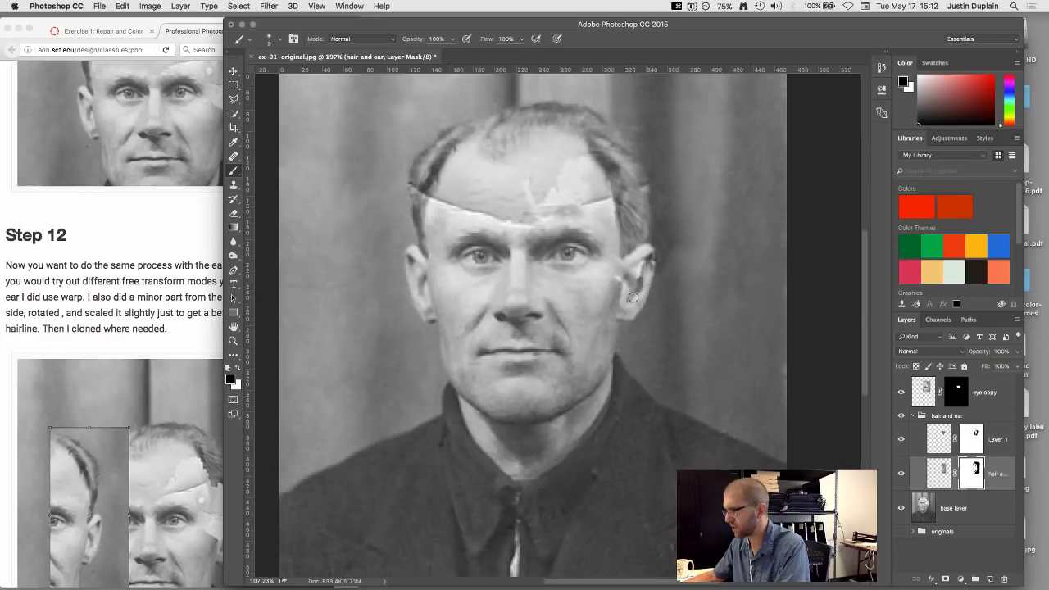
- Paint white on the hair and ear layer mask where the ear meets the cheek to cover the bright damage mark
{"action": "key", "text": "x"}
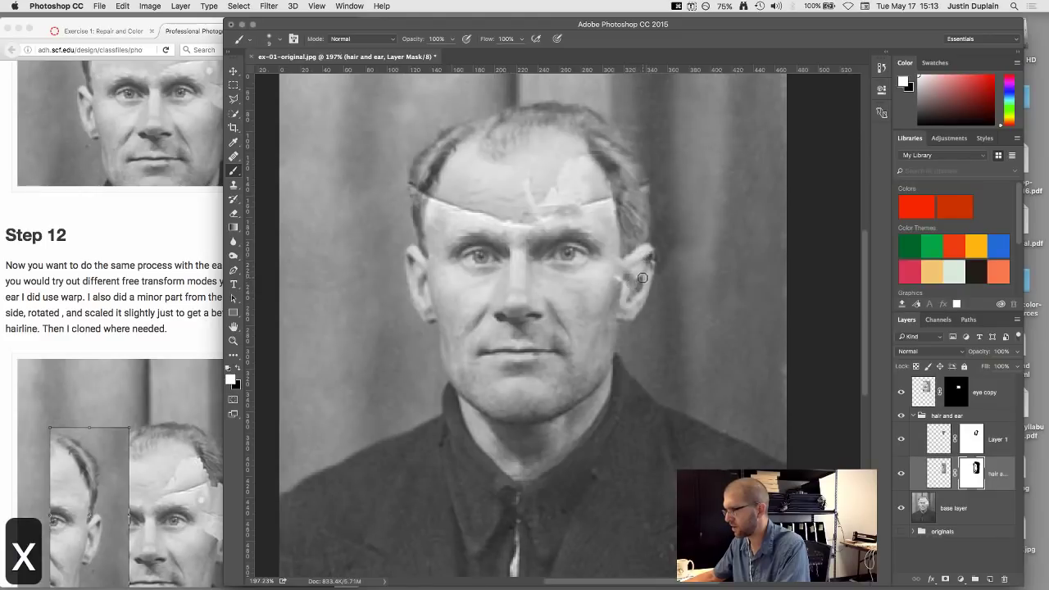
{"action": "key", "text": "x"}
{"action": "scroll", "coordinate": [644, 291], "scroll_direction": "down", "scroll_amount": 1}
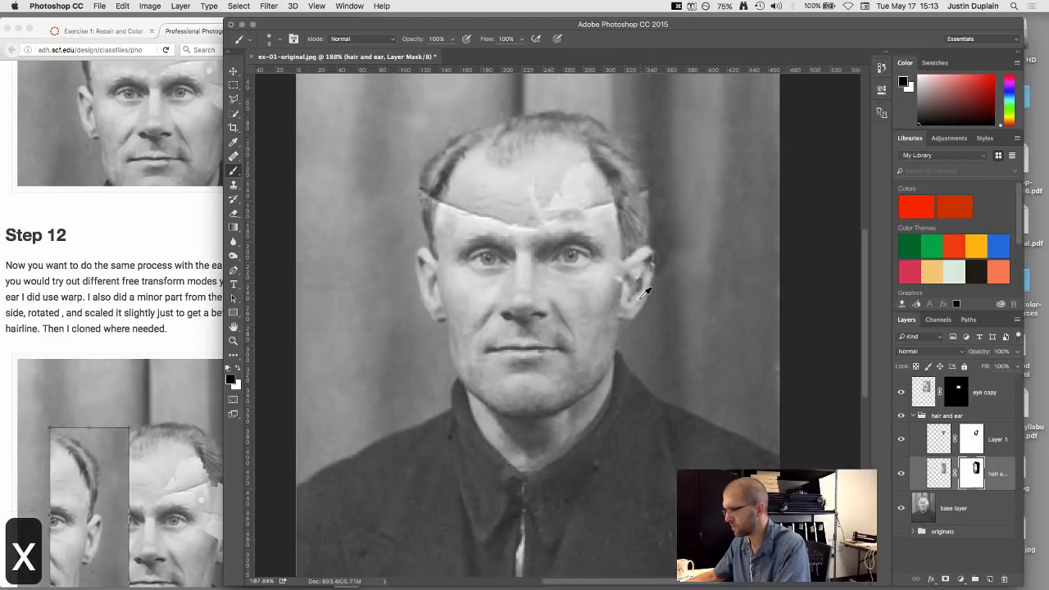
{"action": "scroll", "coordinate": [644, 291], "scroll_direction": "down", "scroll_amount": 3}
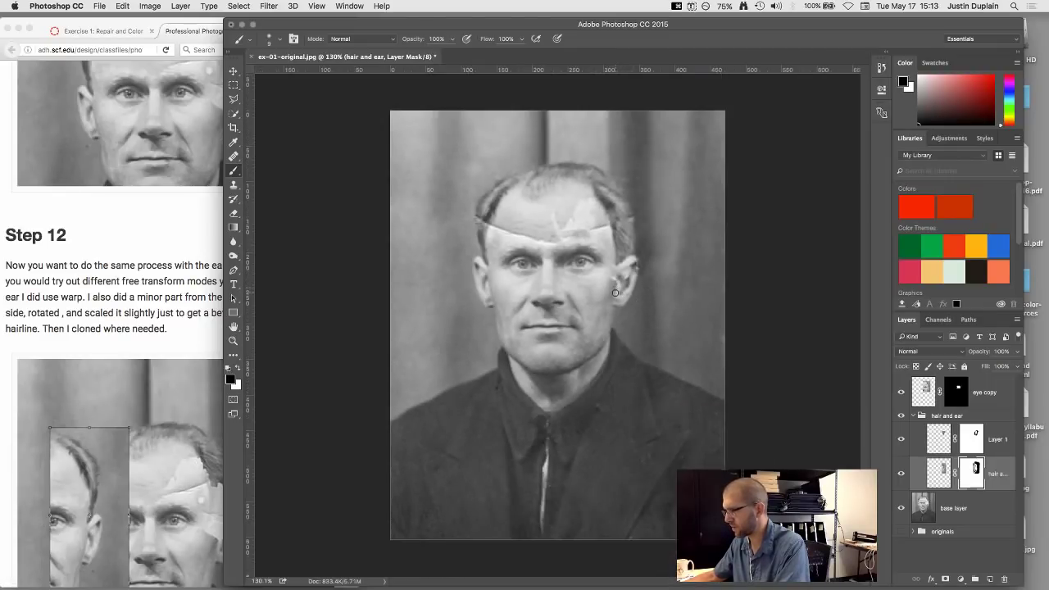
{"action": "scroll", "coordinate": [620, 284], "scroll_direction": "up", "scroll_amount": 6}
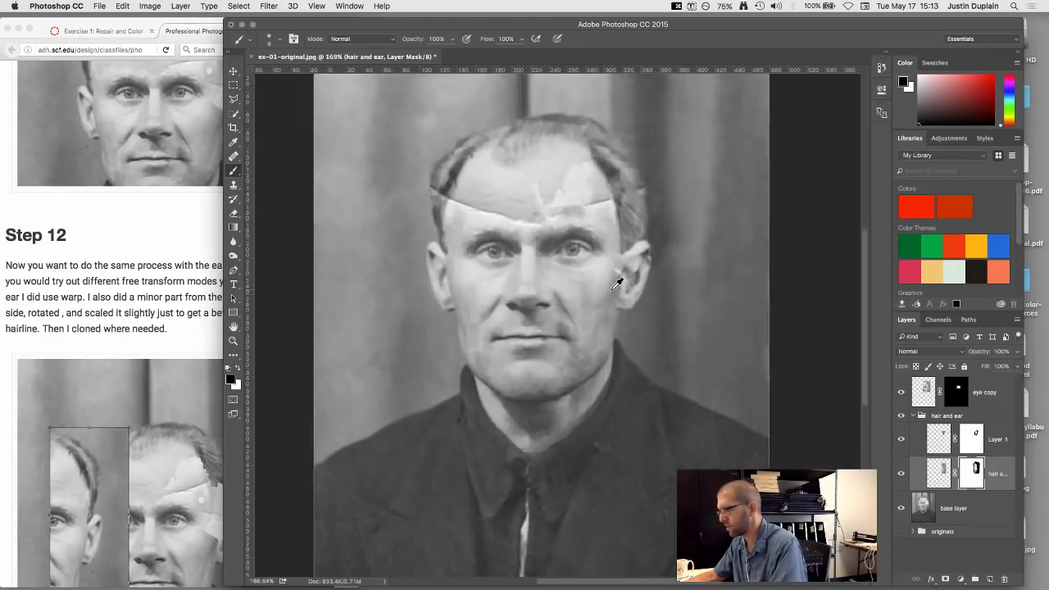
{"action": "key", "text": "x"}
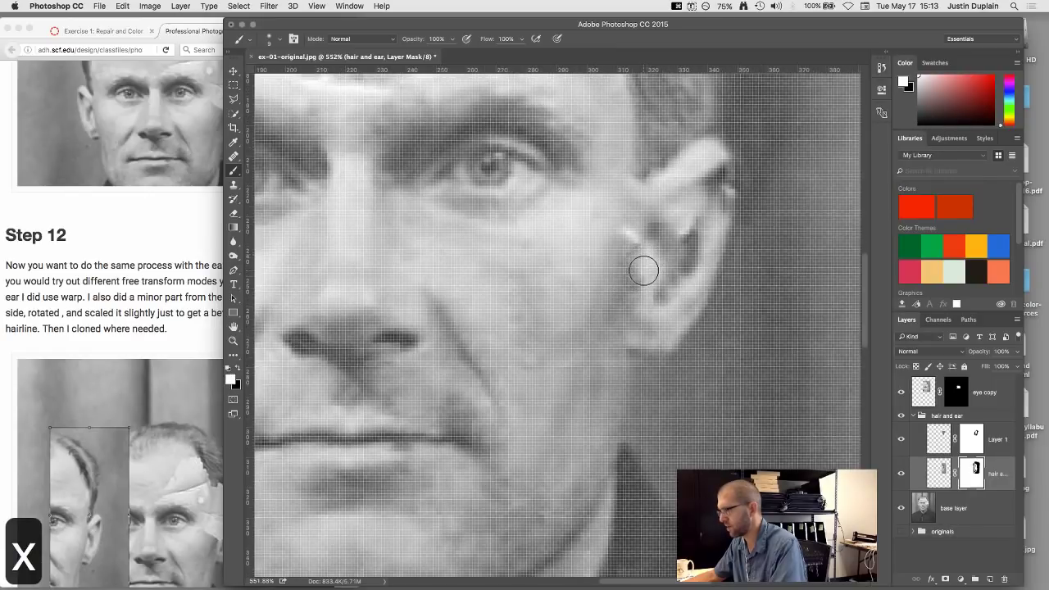
{"action": "scroll", "coordinate": [627, 295], "scroll_direction": "down", "scroll_amount": 6}
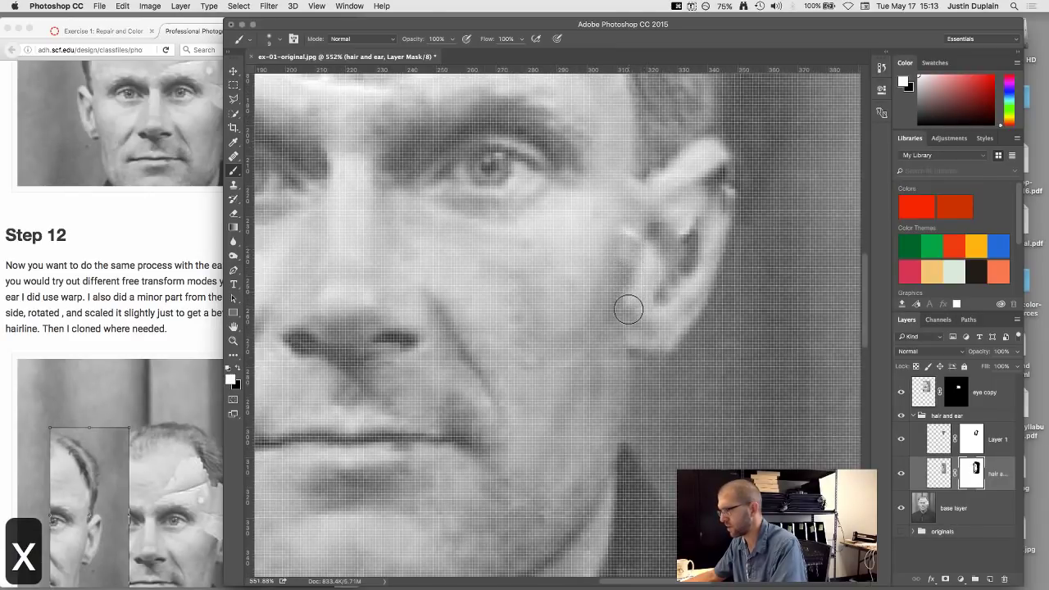
{"action": "scroll", "coordinate": [631, 293], "scroll_direction": "down", "scroll_amount": 2}
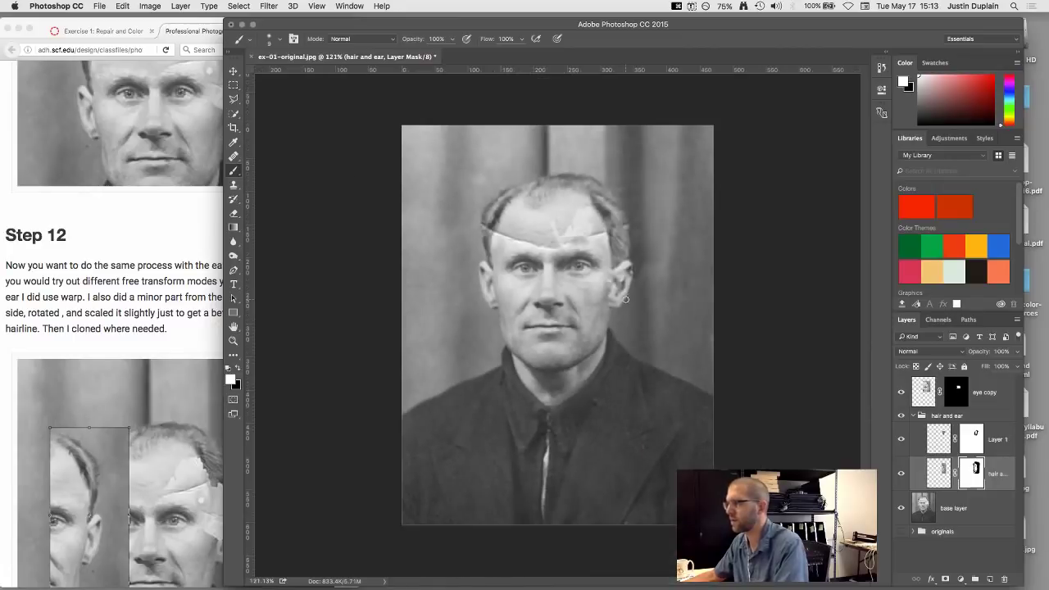
{"action": "scroll", "coordinate": [627, 227], "scroll_direction": "up", "scroll_amount": 1}
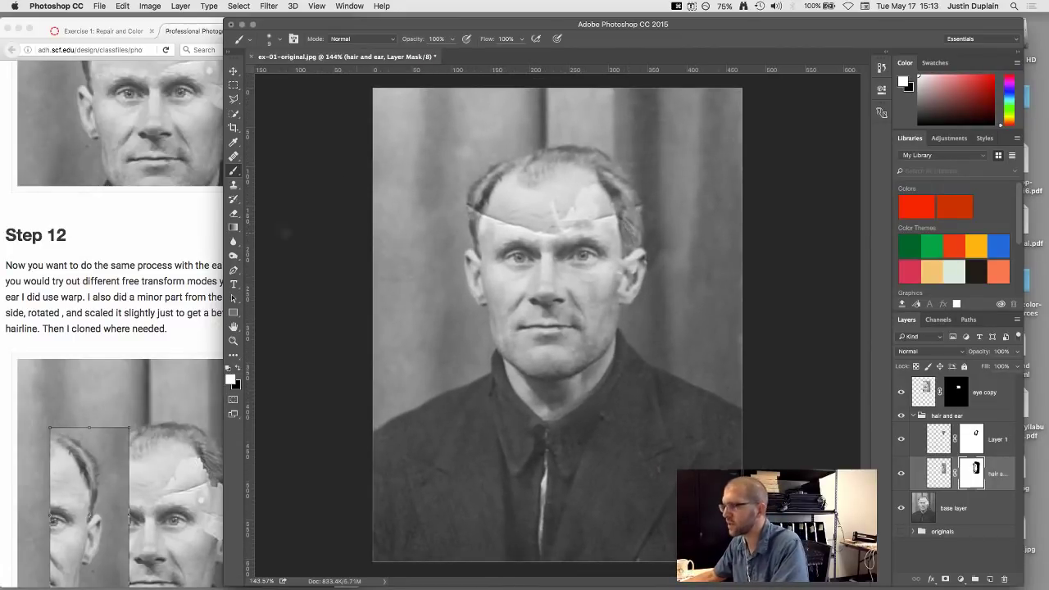
- Switch to Firefox and read the tutorial's result image after step 12 and its note about the retouch and hairline layers
{"action": "left_click", "coordinate": [89, 281]}
{"action": "scroll", "coordinate": [127, 276], "scroll_direction": "down", "scroll_amount": 5}
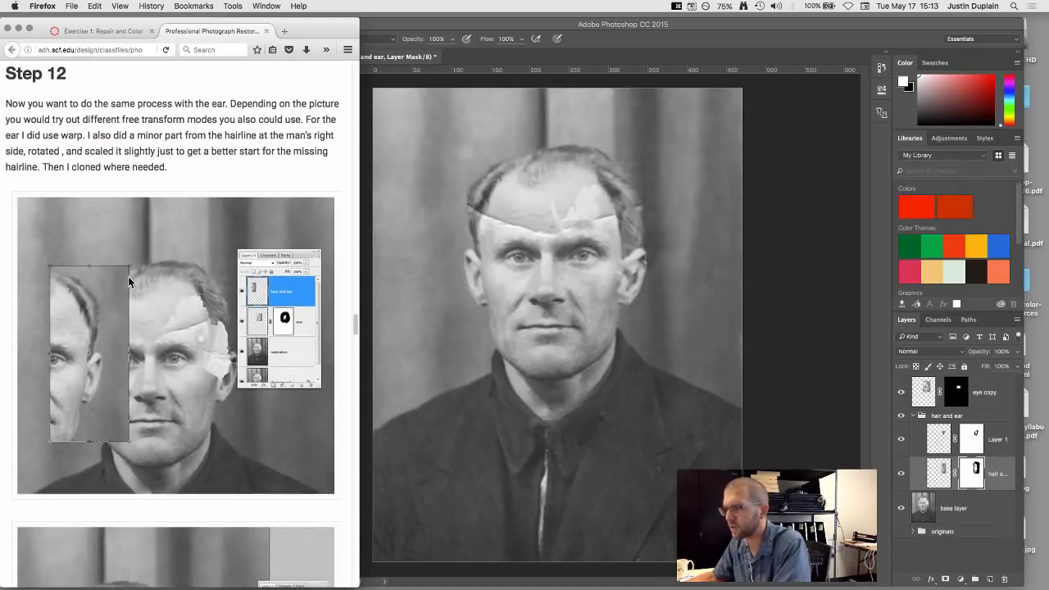
{"action": "scroll", "coordinate": [127, 276], "scroll_direction": "down", "scroll_amount": 5}
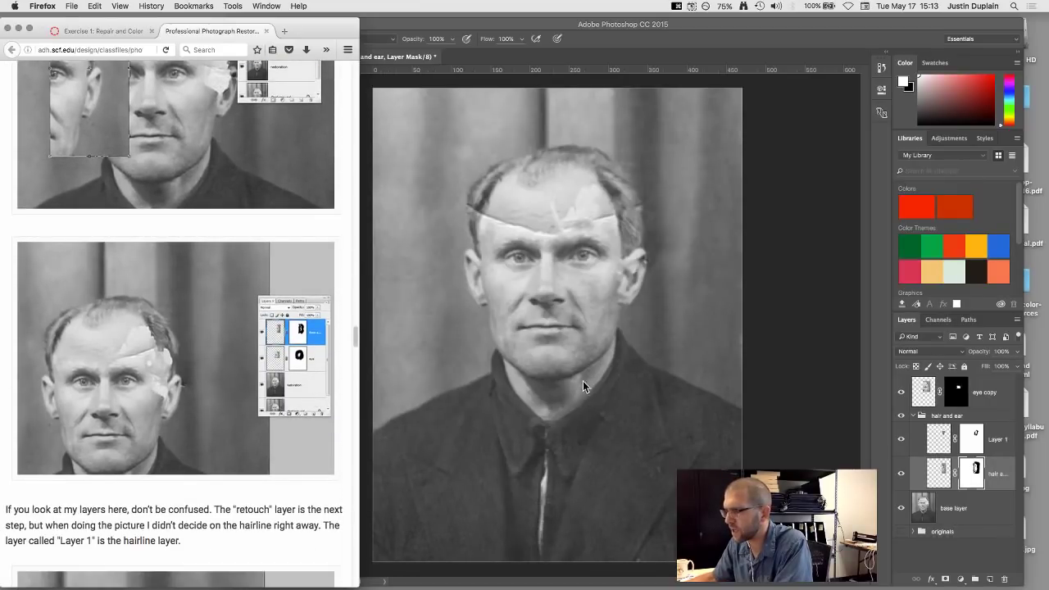
{"action": "left_click", "coordinate": [601, 321]}
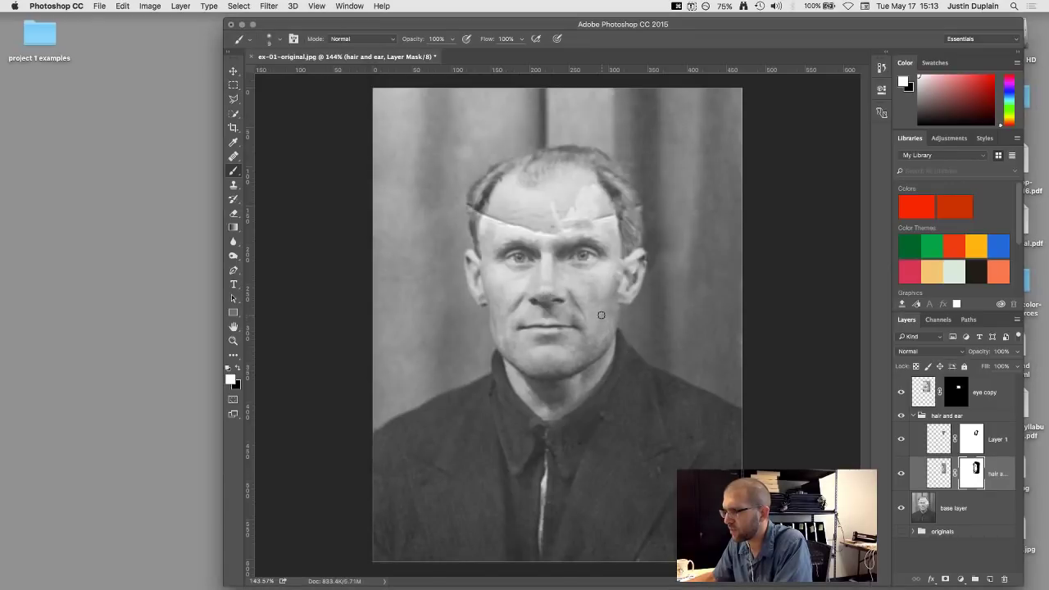
{"action": "mouse_move", "coordinate": [238, 583]}
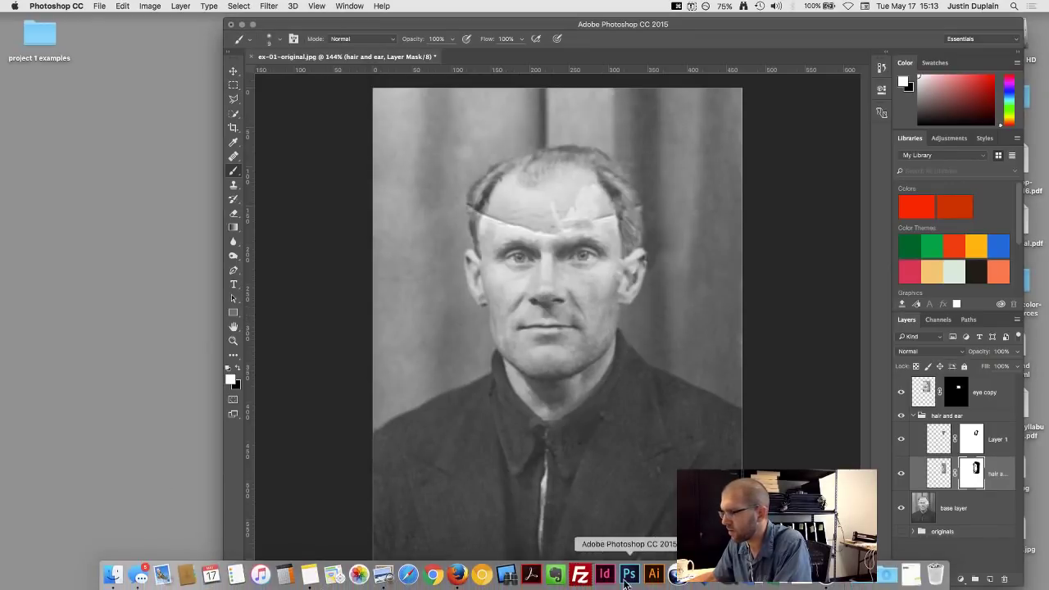
{"action": "left_click", "coordinate": [457, 575]}
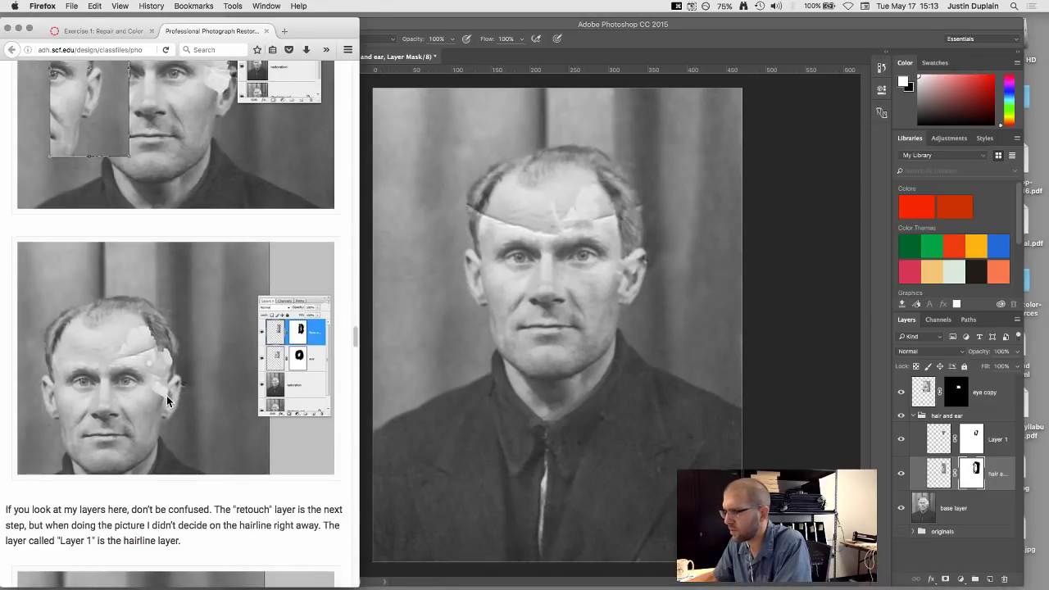
- Check the tutorial's hairline layer image, switch to Photoshop, and rename Layer 1 in the hair and ear group as hair
{"action": "scroll", "coordinate": [178, 390], "scroll_direction": "down", "scroll_amount": 5}
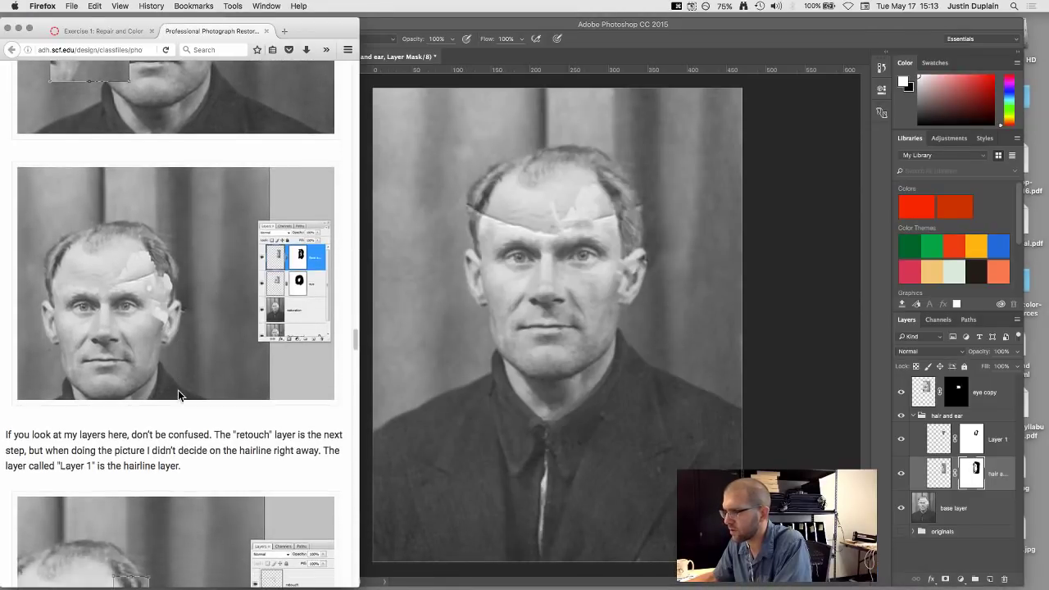
{"action": "scroll", "coordinate": [177, 390], "scroll_direction": "down", "scroll_amount": 1}
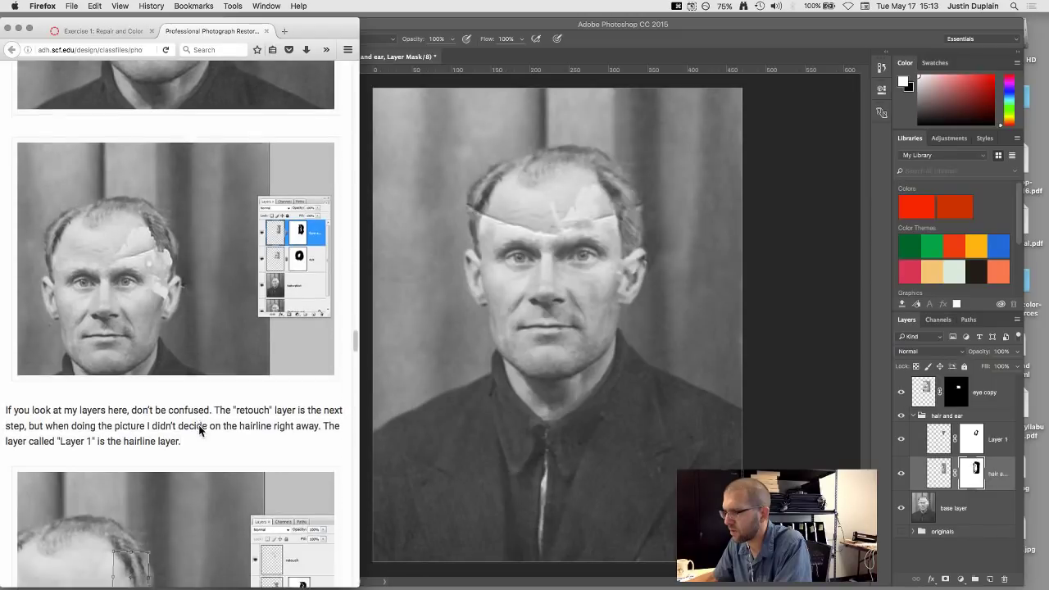
{"action": "scroll", "coordinate": [199, 425], "scroll_direction": "down", "scroll_amount": 3}
{"action": "scroll", "coordinate": [188, 409], "scroll_direction": "down", "scroll_amount": 3}
{"action": "scroll", "coordinate": [204, 328], "scroll_direction": "down", "scroll_amount": 5}
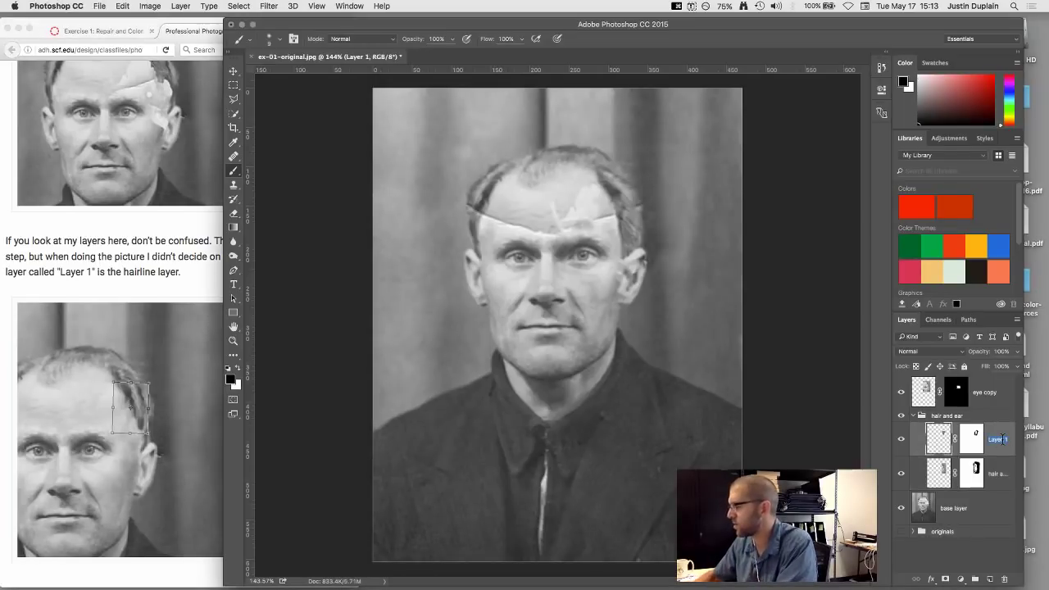
{"action": "type", "text": "hair"}
{"action": "key", "text": "Return"}
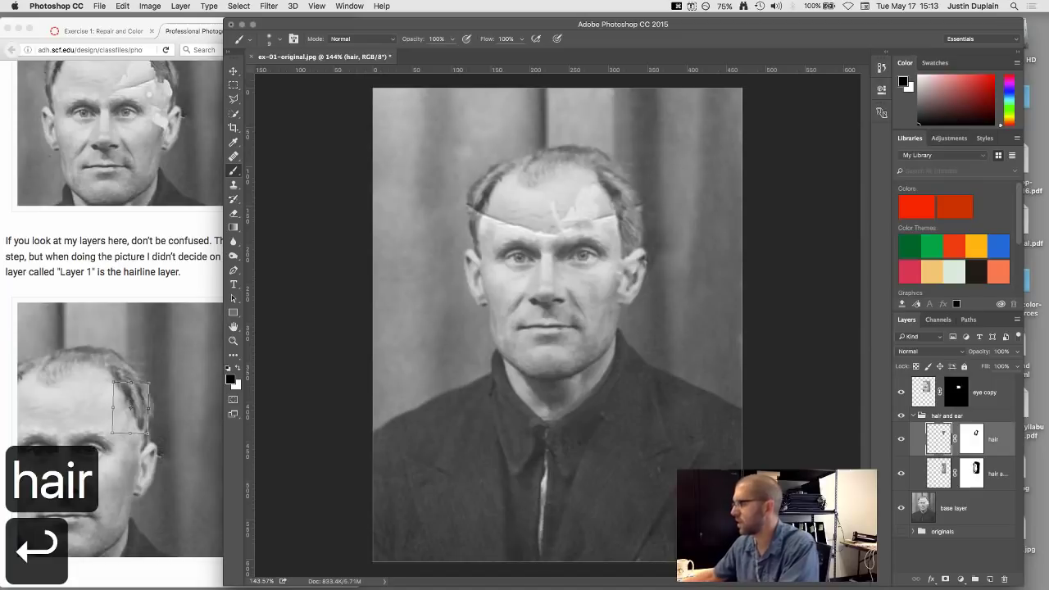
{"action": "left_click", "coordinate": [950, 417]}
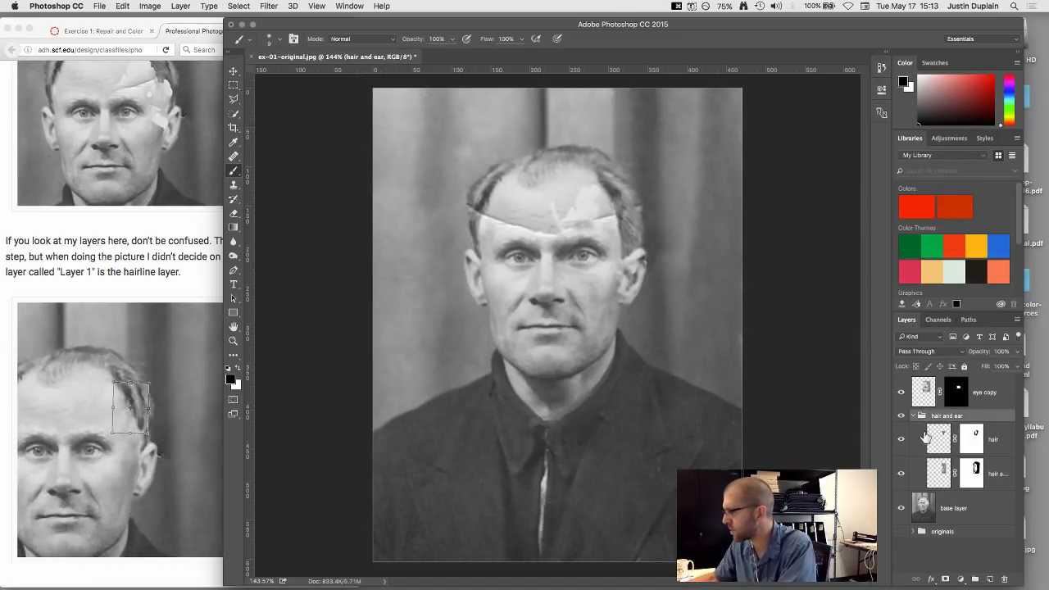
- Switch to Firefox and read the tutorial's step 13 on retouching edges with the Clone Tool on a separate retouch layer
{"action": "left_click", "coordinate": [199, 293]}
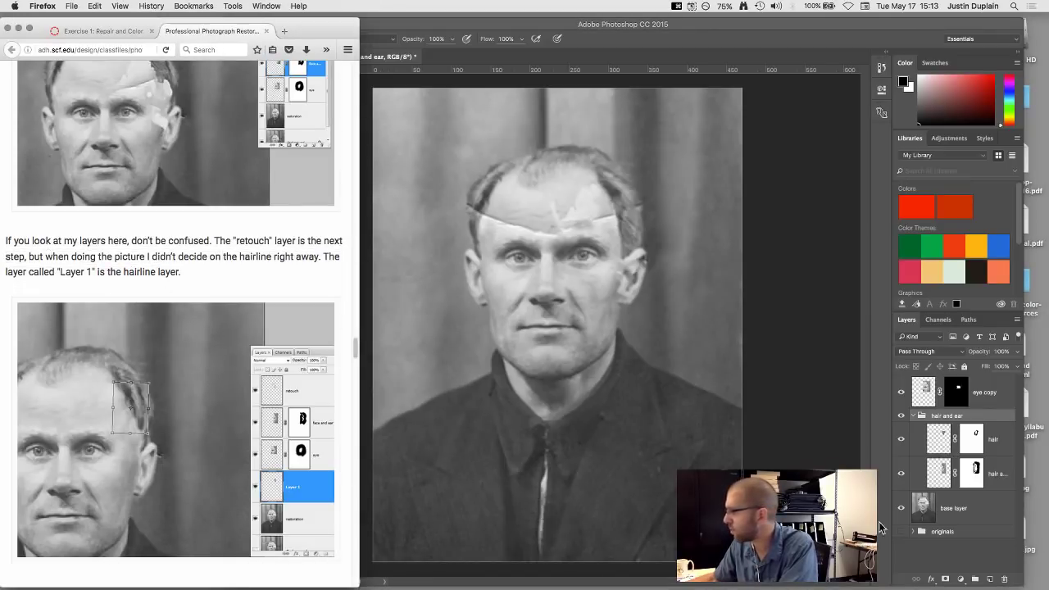
{"action": "scroll", "coordinate": [164, 241], "scroll_direction": "down", "scroll_amount": 2}
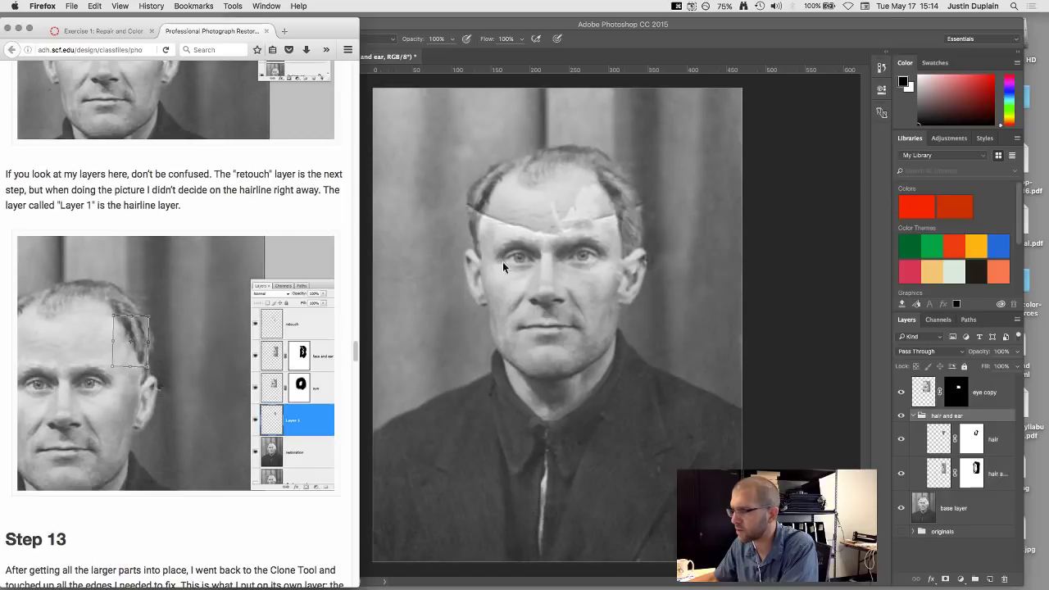
{"action": "scroll", "coordinate": [177, 295], "scroll_direction": "down", "scroll_amount": 8}
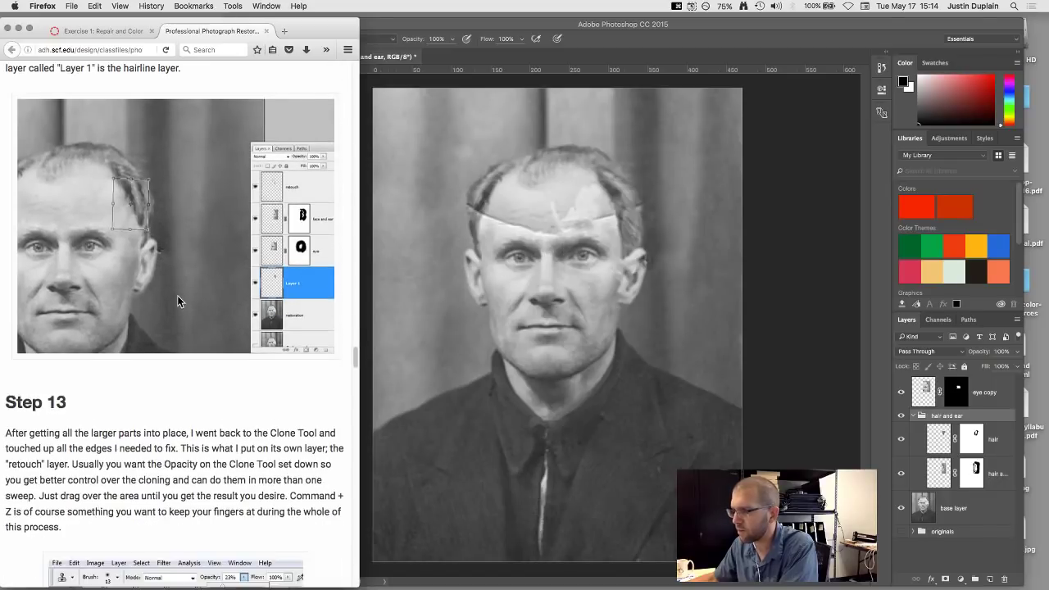
{"action": "double_click", "coordinate": [21, 303]}
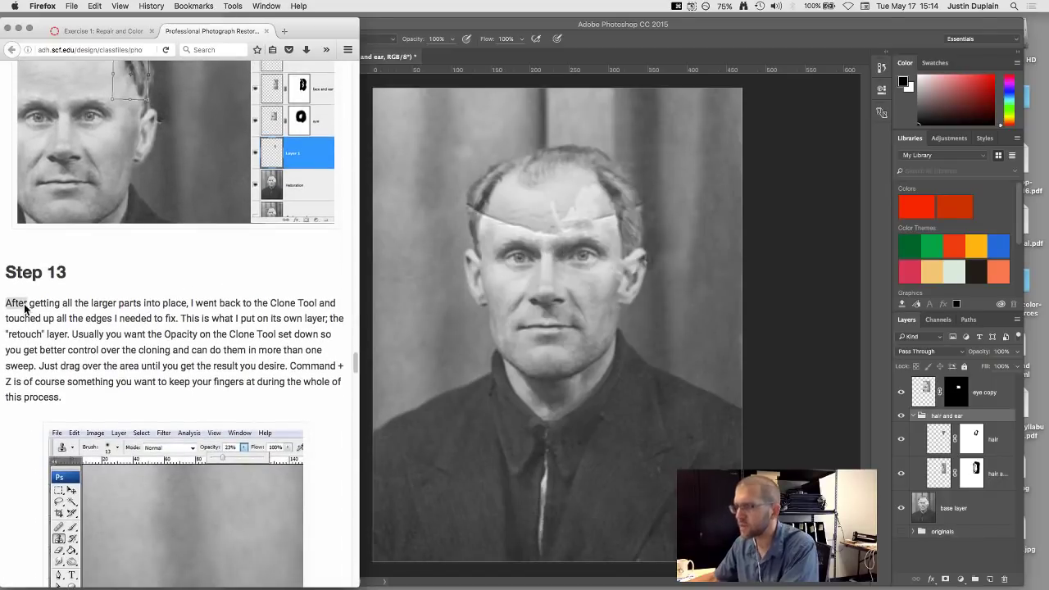
{"action": "scroll", "coordinate": [128, 318], "scroll_direction": "down", "scroll_amount": 2}
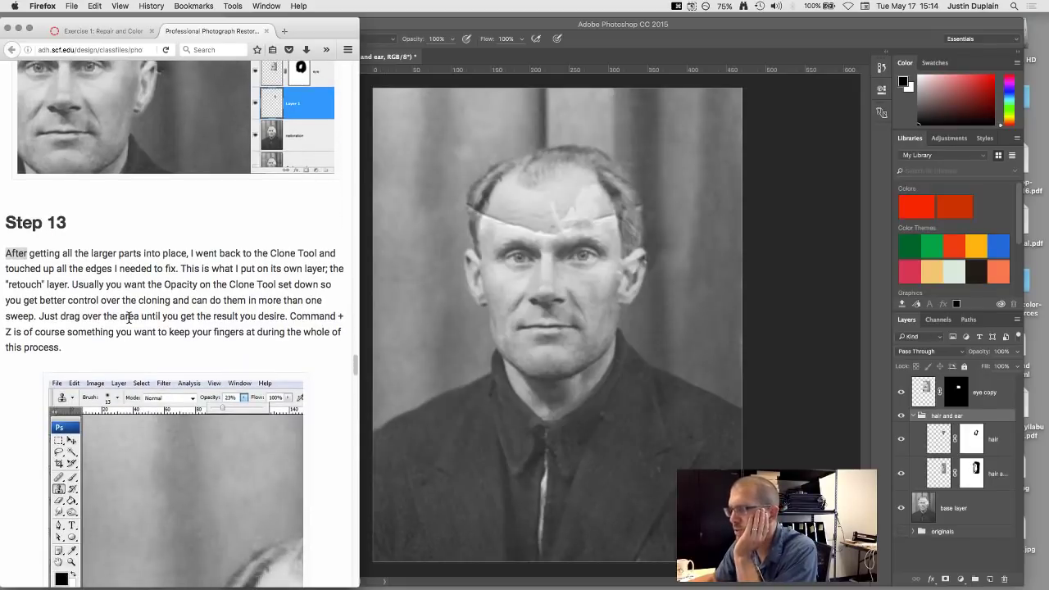
{"action": "left_click", "coordinate": [102, 264]}
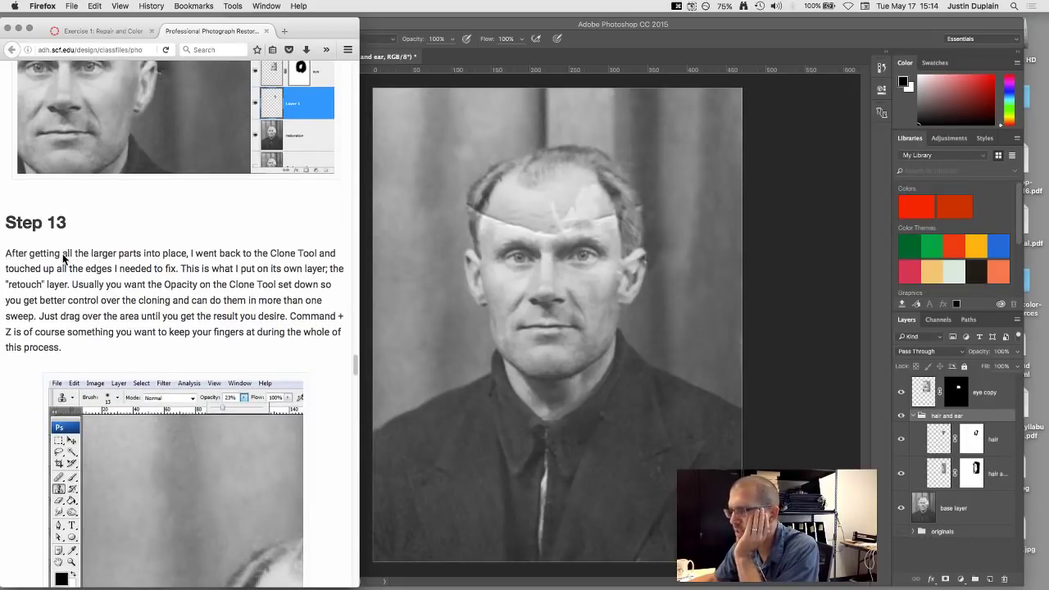
{"action": "scroll", "coordinate": [64, 257], "scroll_direction": "down", "scroll_amount": 2}
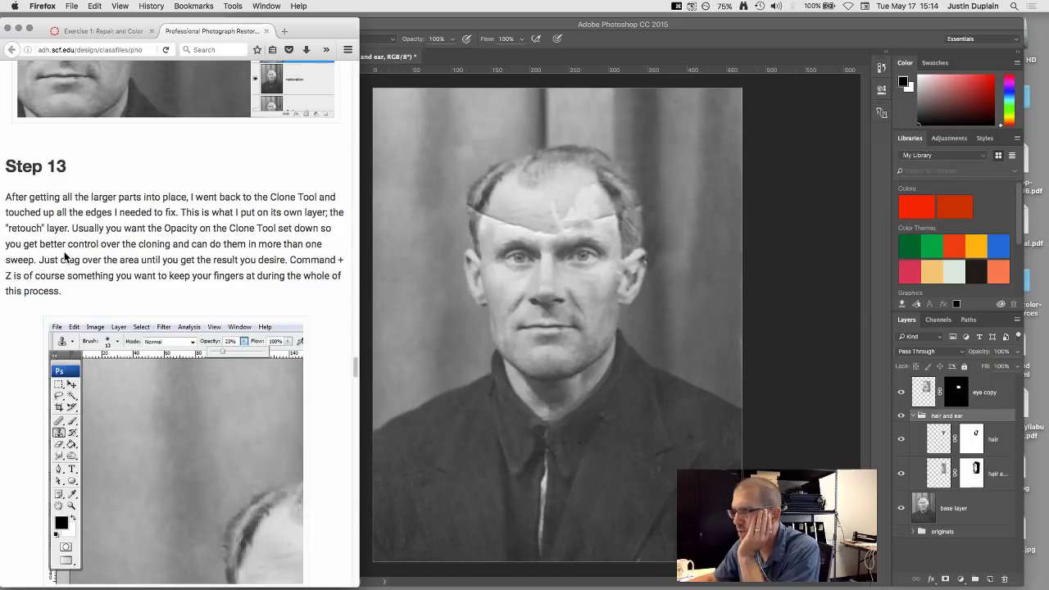
{"action": "scroll", "coordinate": [64, 209], "scroll_direction": "down", "scroll_amount": 5}
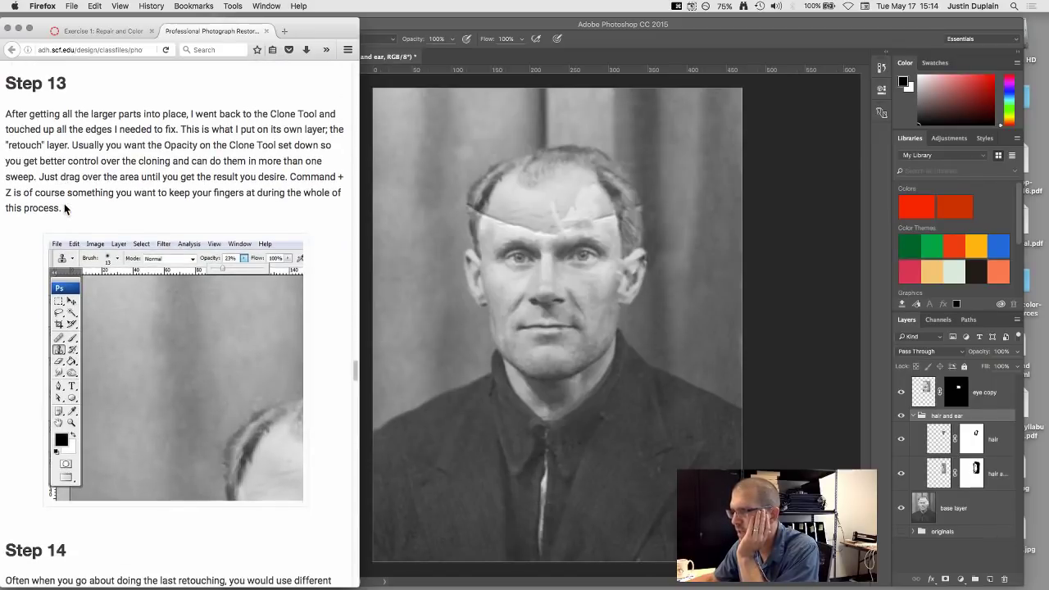
{"action": "scroll", "coordinate": [97, 152], "scroll_direction": "down", "scroll_amount": 12}
{"action": "scroll", "coordinate": [96, 147], "scroll_direction": "down", "scroll_amount": 4}
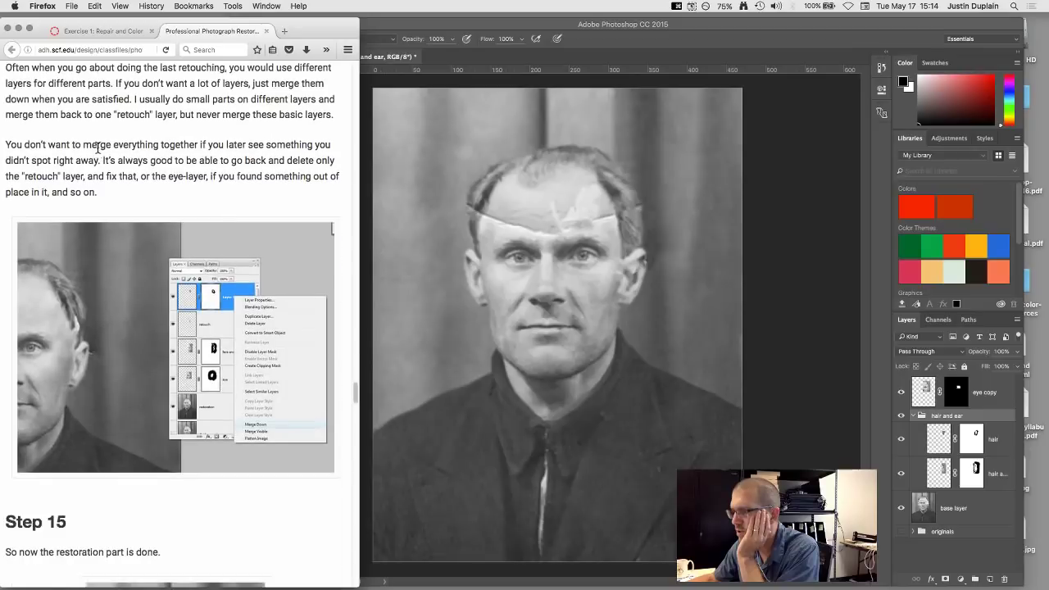
{"action": "scroll", "coordinate": [97, 147], "scroll_direction": "up", "scroll_amount": 12}
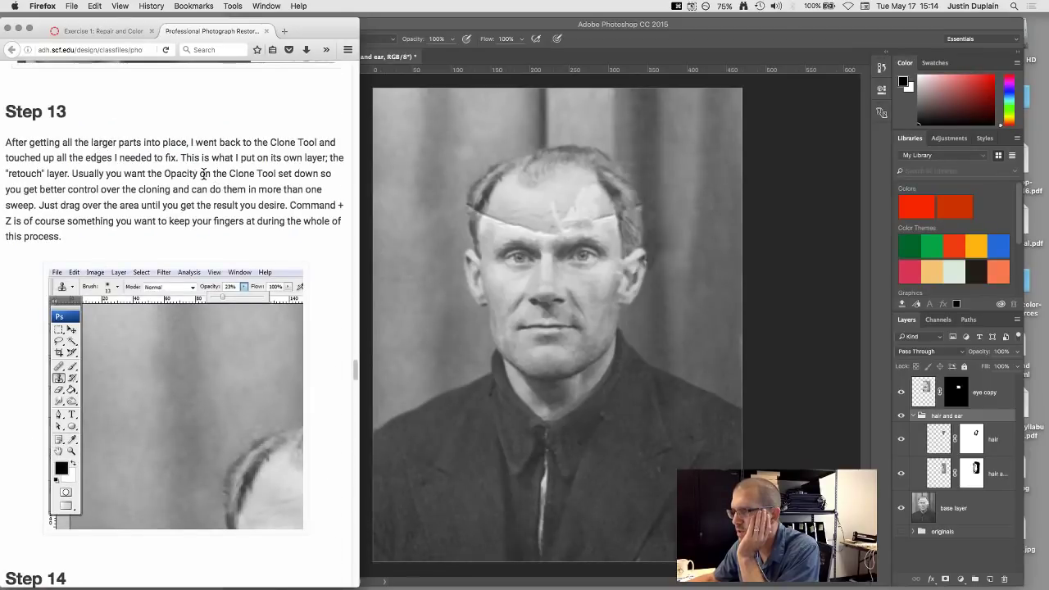
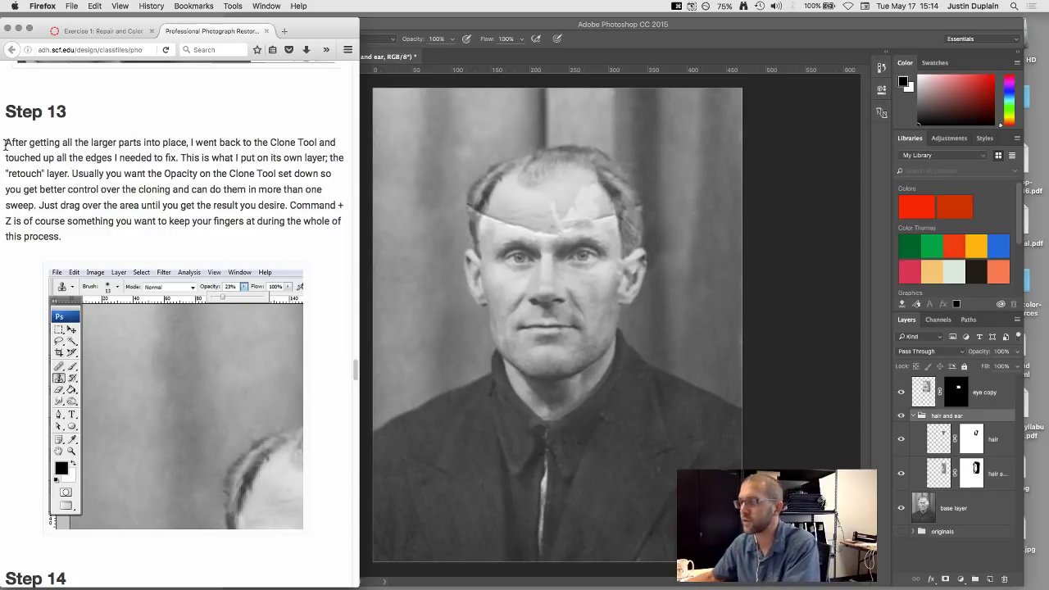
- Read step 14's advice on merging retouch layers, then in Photoshop select the eye copy layer and collapse the hair and ear group
{"action": "scroll", "coordinate": [97, 227], "scroll_direction": "down", "scroll_amount": 8}
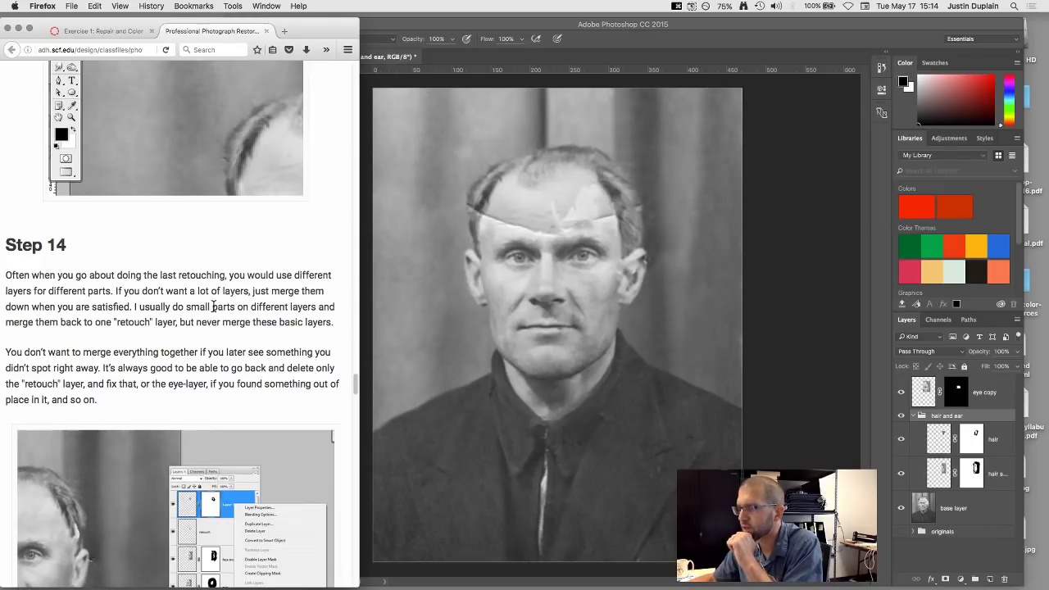
{"action": "scroll", "coordinate": [213, 305], "scroll_direction": "down", "scroll_amount": 2}
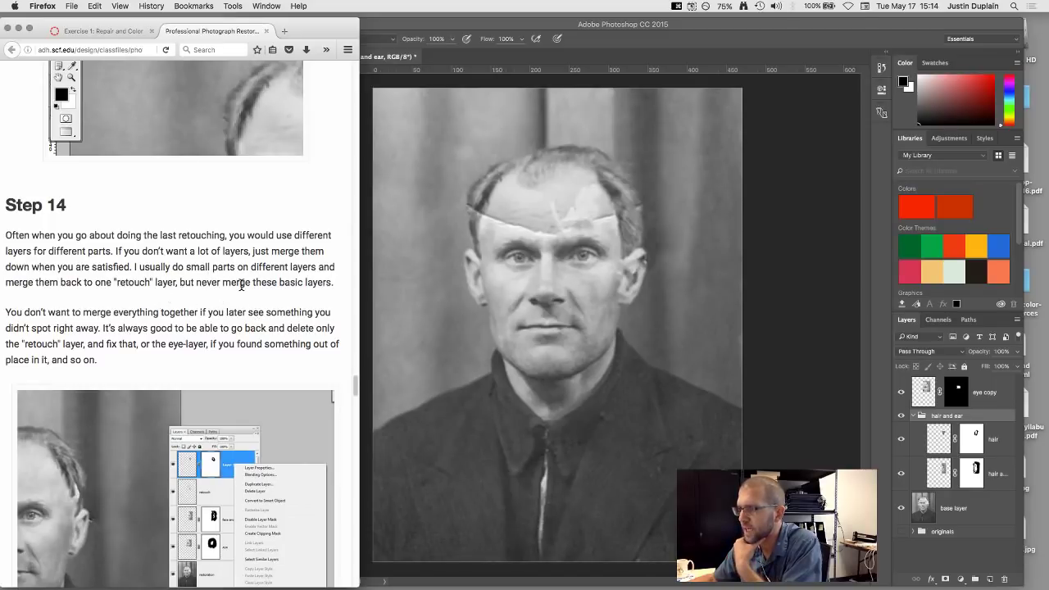
{"action": "left_click_drag", "start_coordinate": [261, 285], "coordinate": [207, 267]}
{"action": "left_click", "coordinate": [196, 264]}
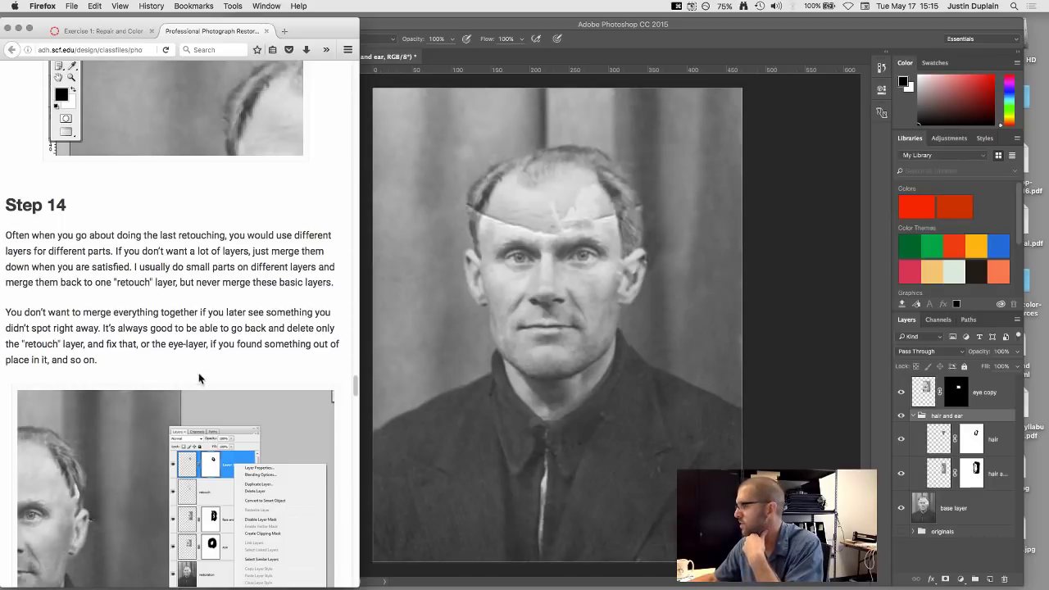
{"action": "left_click", "coordinate": [927, 391]}
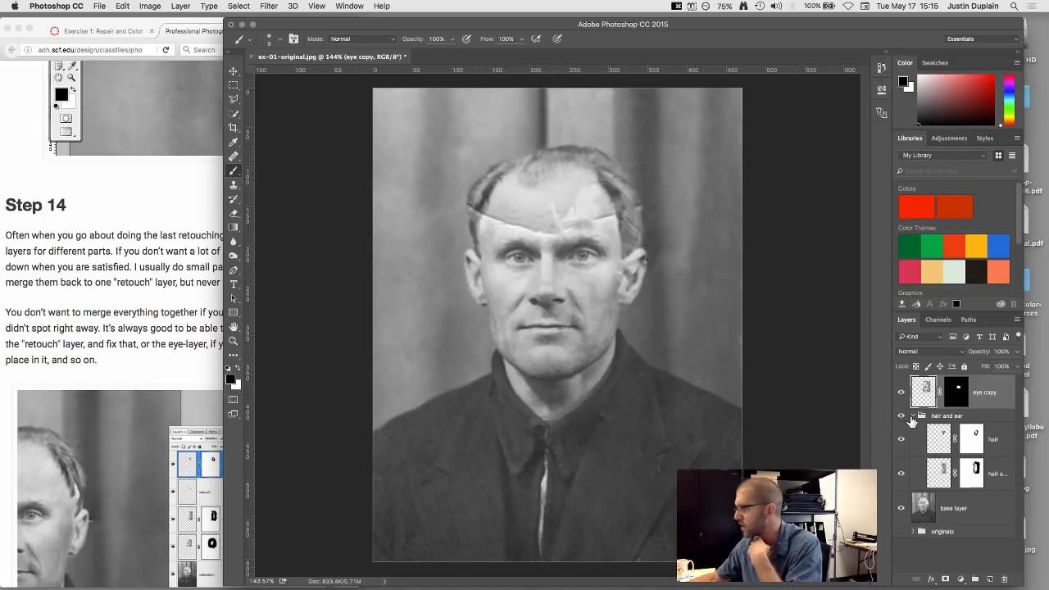
{"action": "left_click", "coordinate": [912, 416]}
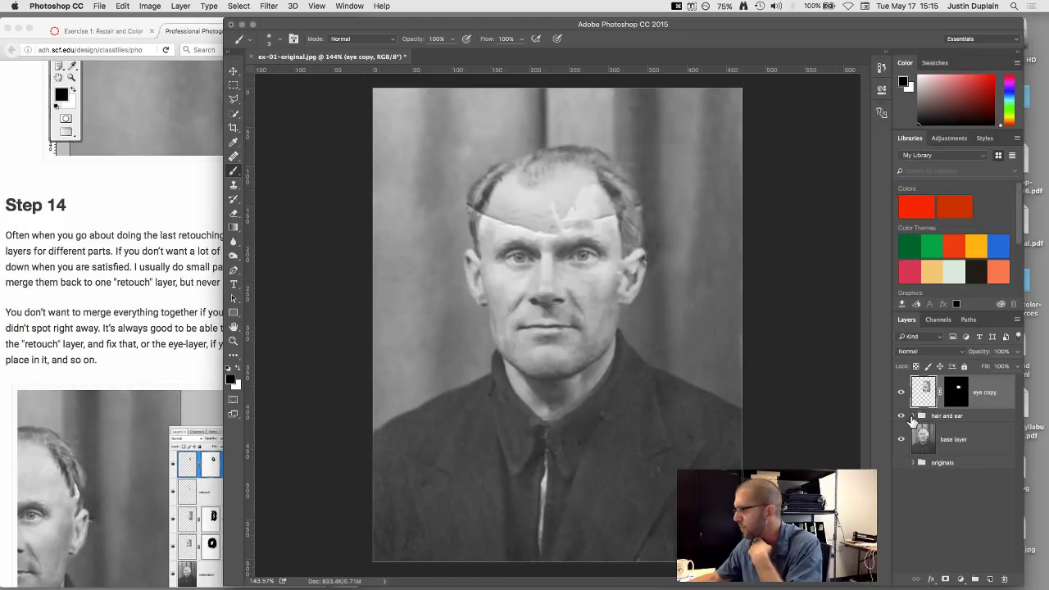
- Switch to Firefox and read step 14's reasons for keeping the basic layers unmerged, including its merge example and step 15's result image
{"action": "left_click", "coordinate": [59, 286]}
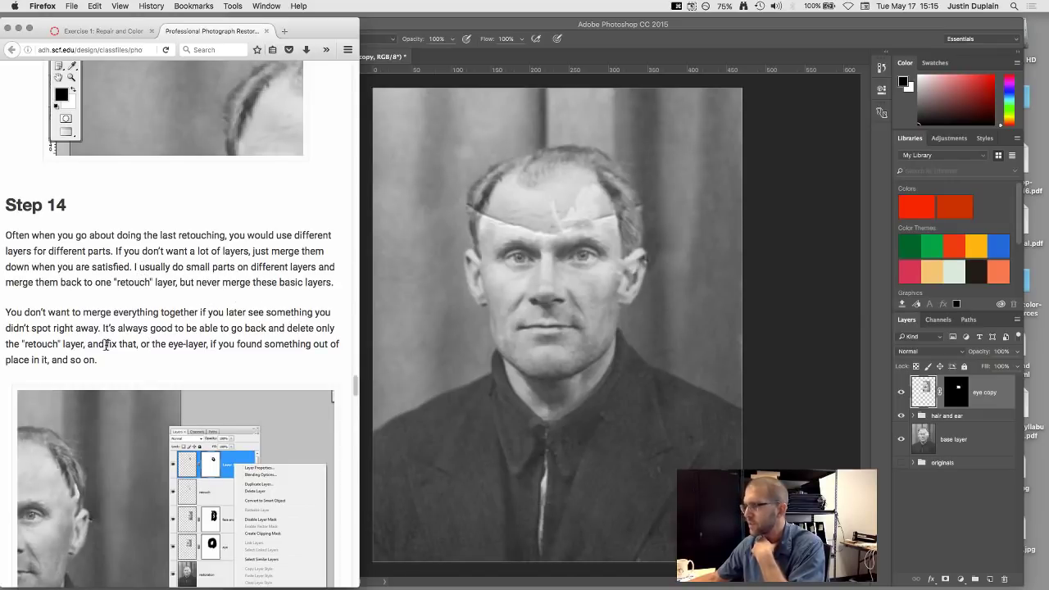
{"action": "left_click_drag", "start_coordinate": [16, 316], "coordinate": [150, 328]}
{"action": "left_click", "coordinate": [251, 345]}
{"action": "left_click", "coordinate": [150, 328]}
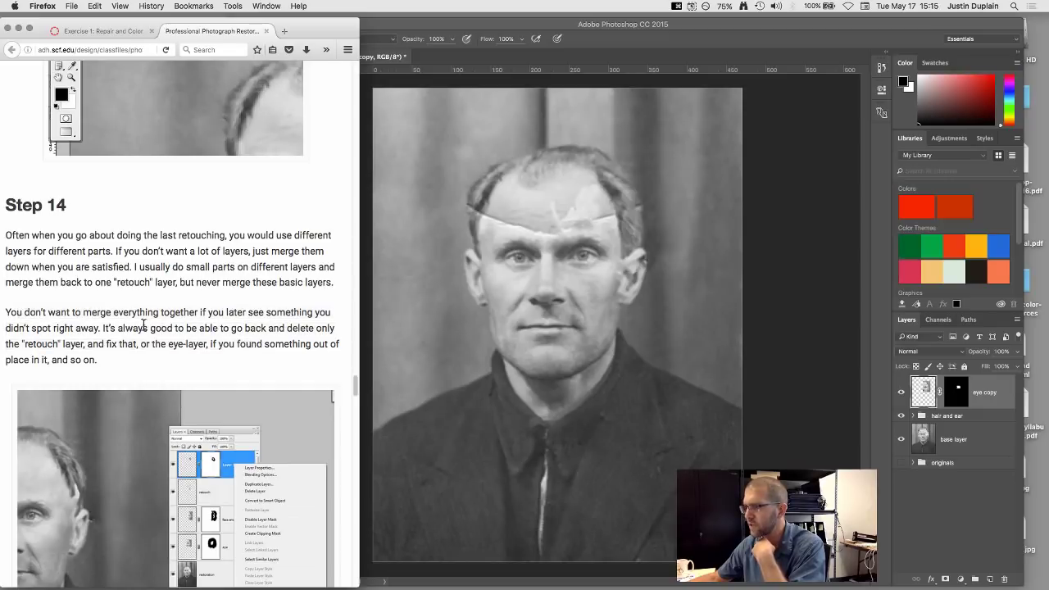
{"action": "left_click_drag", "start_coordinate": [33, 312], "coordinate": [84, 347]}
{"action": "left_click", "coordinate": [123, 363]}
{"action": "left_click", "coordinate": [88, 331]}
{"action": "left_click", "coordinate": [84, 347]}
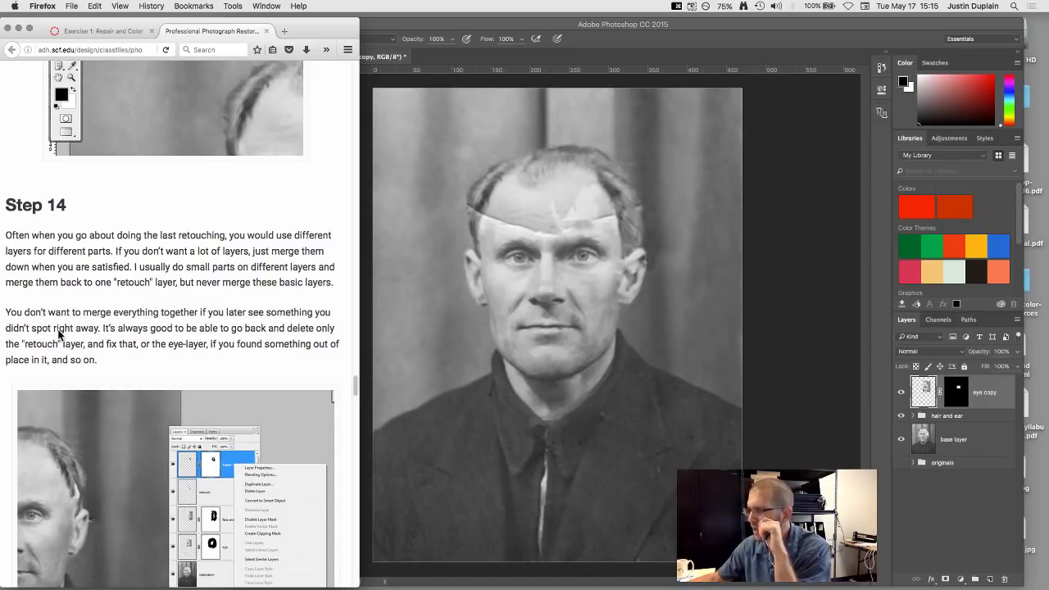
{"action": "left_click_drag", "start_coordinate": [168, 344], "coordinate": [242, 343]}
{"action": "left_click", "coordinate": [269, 345]}
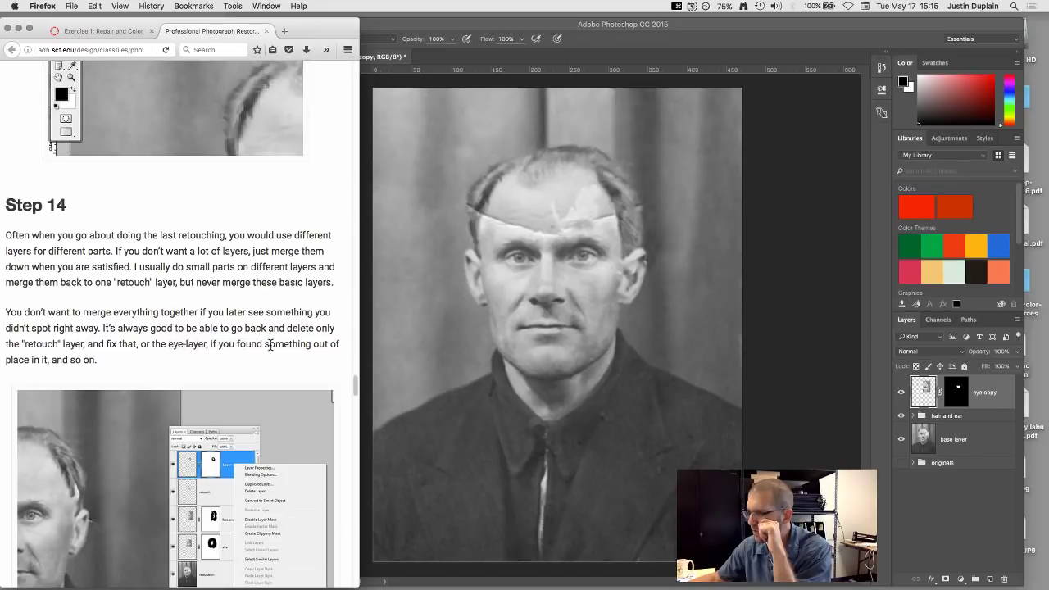
{"action": "scroll", "coordinate": [107, 325], "scroll_direction": "down", "scroll_amount": 5}
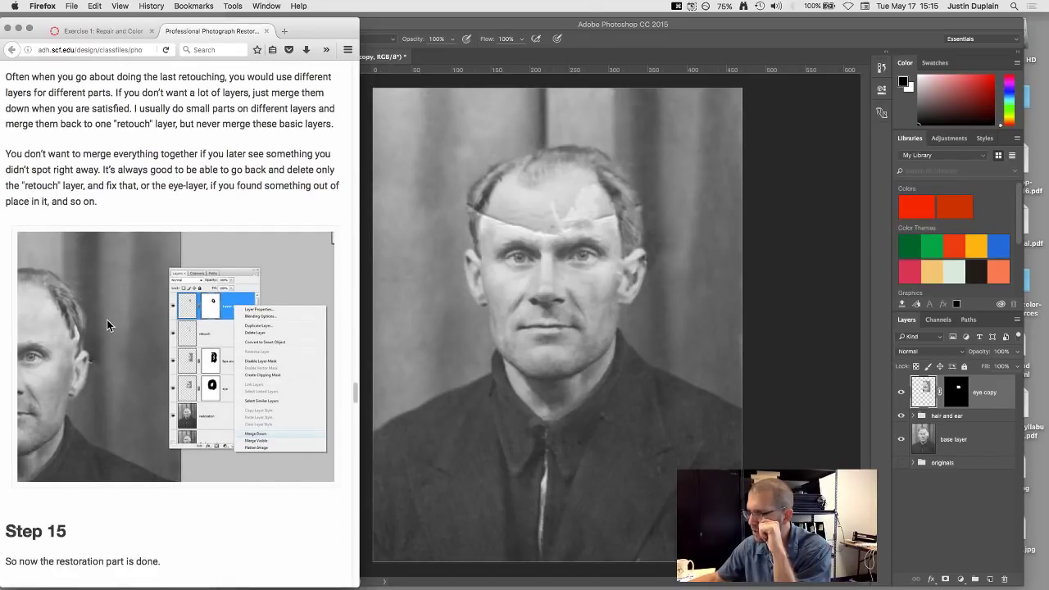
{"action": "scroll", "coordinate": [107, 325], "scroll_direction": "down", "scroll_amount": 4}
{"action": "scroll", "coordinate": [107, 325], "scroll_direction": "down", "scroll_amount": 5}
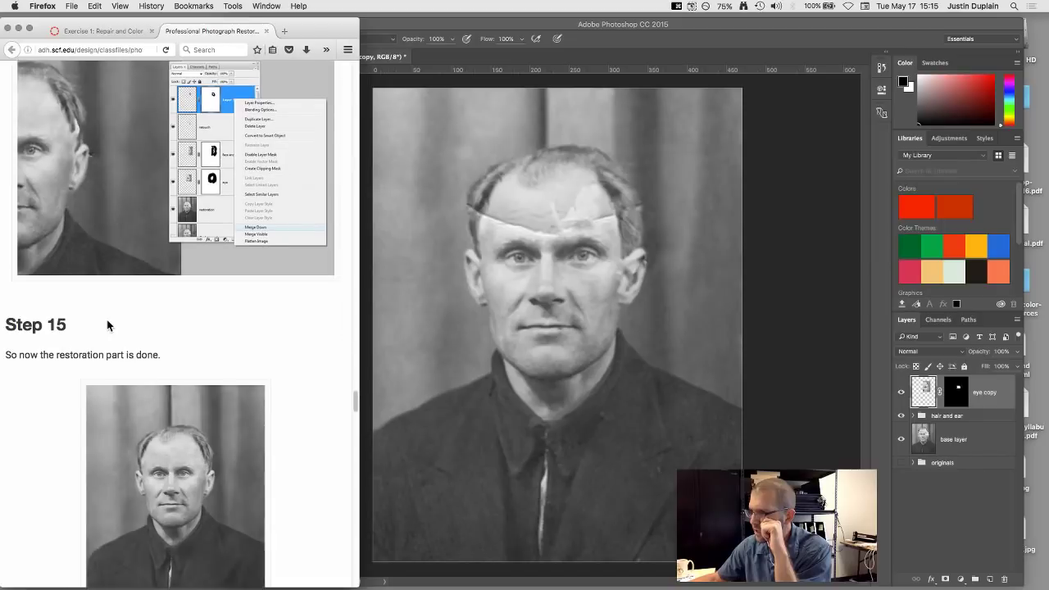
{"action": "scroll", "coordinate": [107, 325], "scroll_direction": "up", "scroll_amount": 6}
{"action": "scroll", "coordinate": [107, 326], "scroll_direction": "up", "scroll_amount": 5}
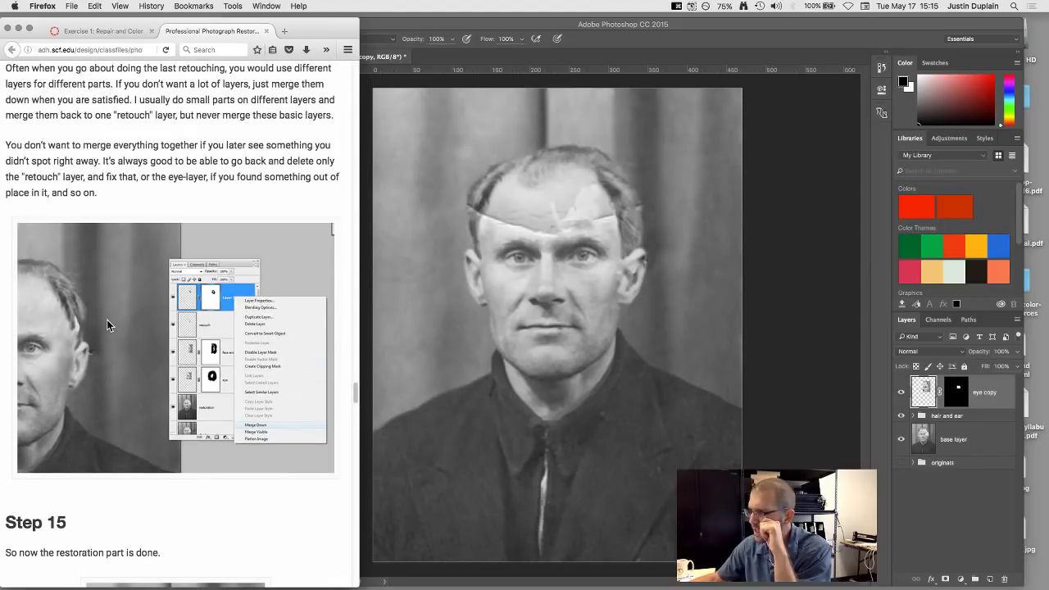
- Switch to Photoshop and duplicate the eye copy layer together with the hair and ear group
{"action": "left_click", "coordinate": [930, 396]}
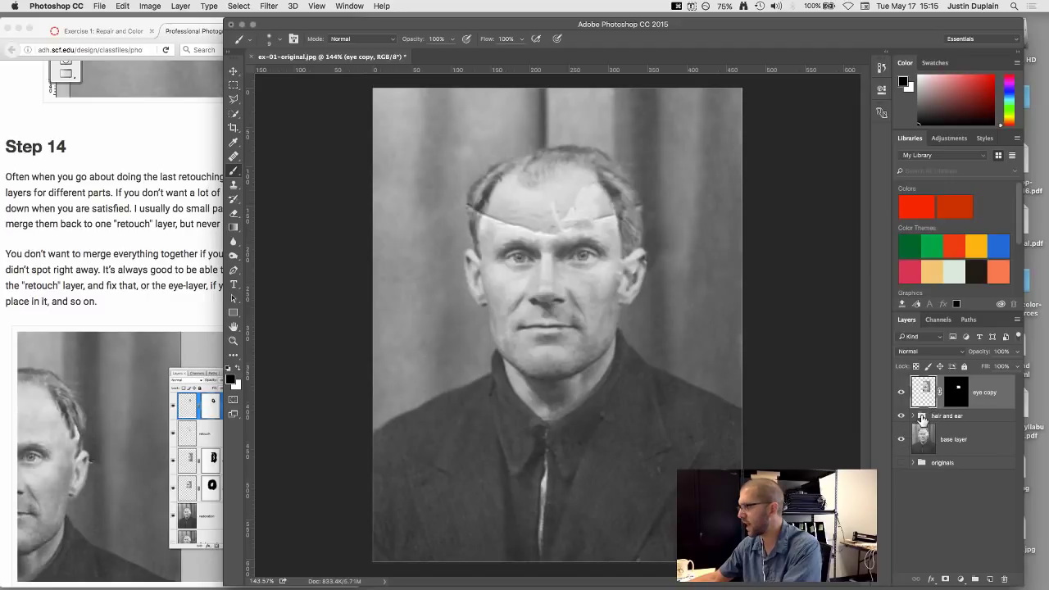
{"action": "left_click", "coordinate": [923, 418]}
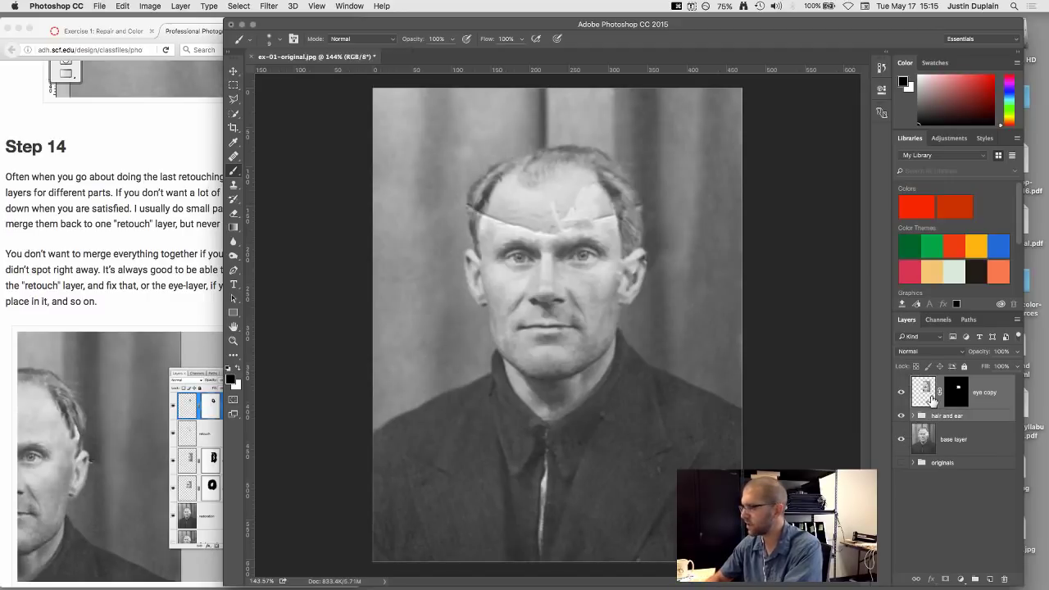
{"action": "key", "text": "super+j"}
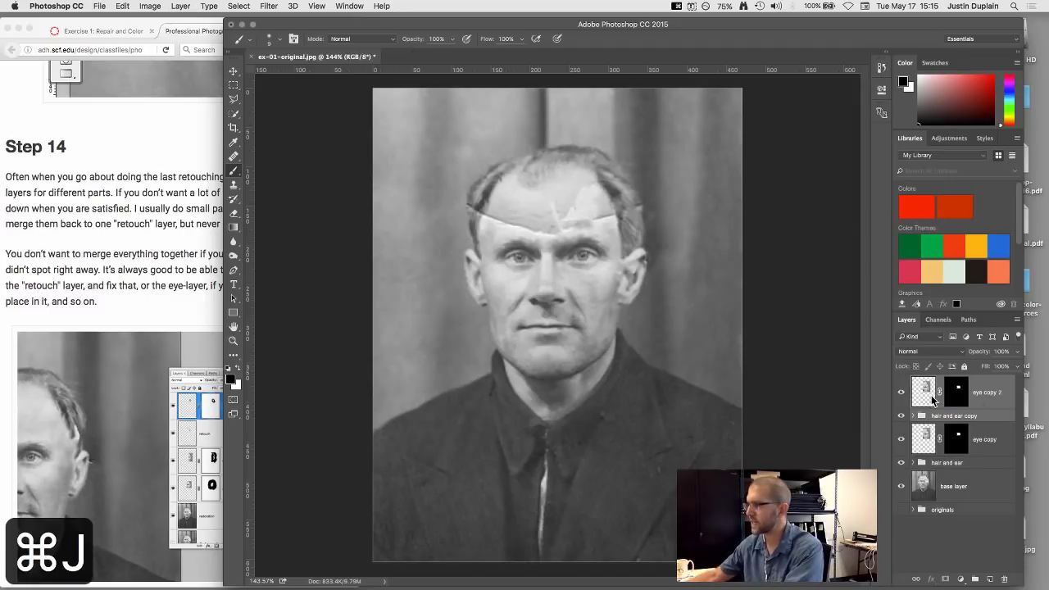
{"action": "left_click", "coordinate": [923, 444]}
{"action": "left_click", "coordinate": [920, 463]}
{"action": "left_click", "coordinate": [913, 463]}
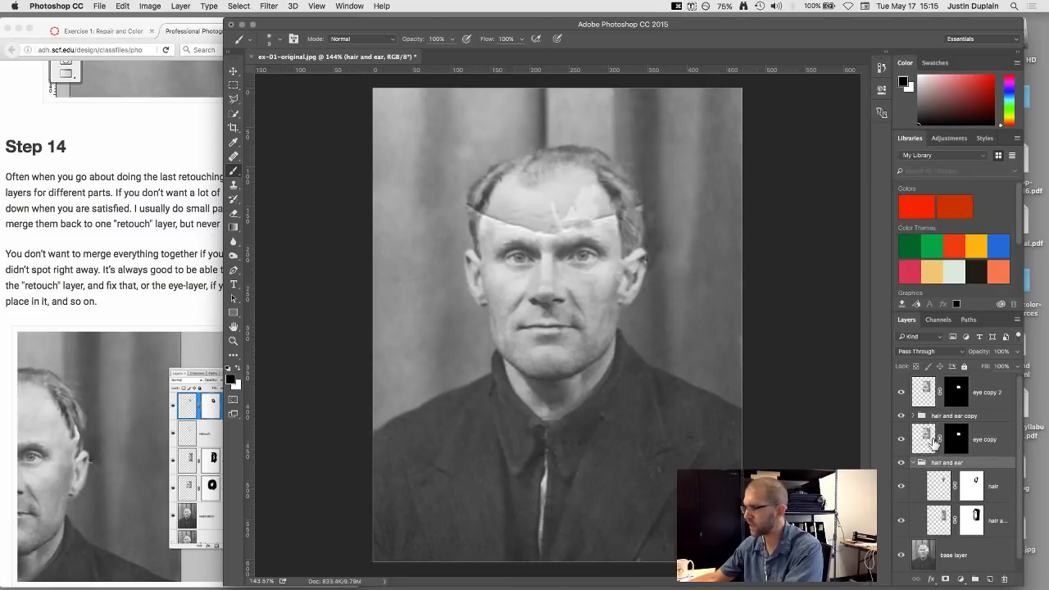
{"action": "left_click", "coordinate": [934, 447]}
{"action": "left_click", "coordinate": [926, 465], "text": "shift"}
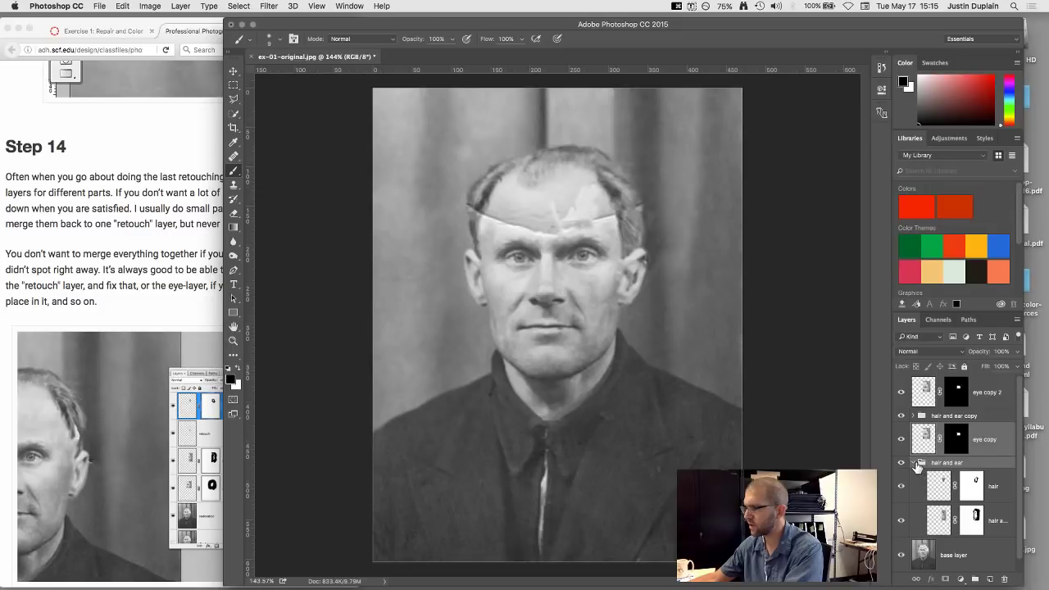
{"action": "left_click", "coordinate": [921, 464]}
{"action": "left_click", "coordinate": [928, 416]}
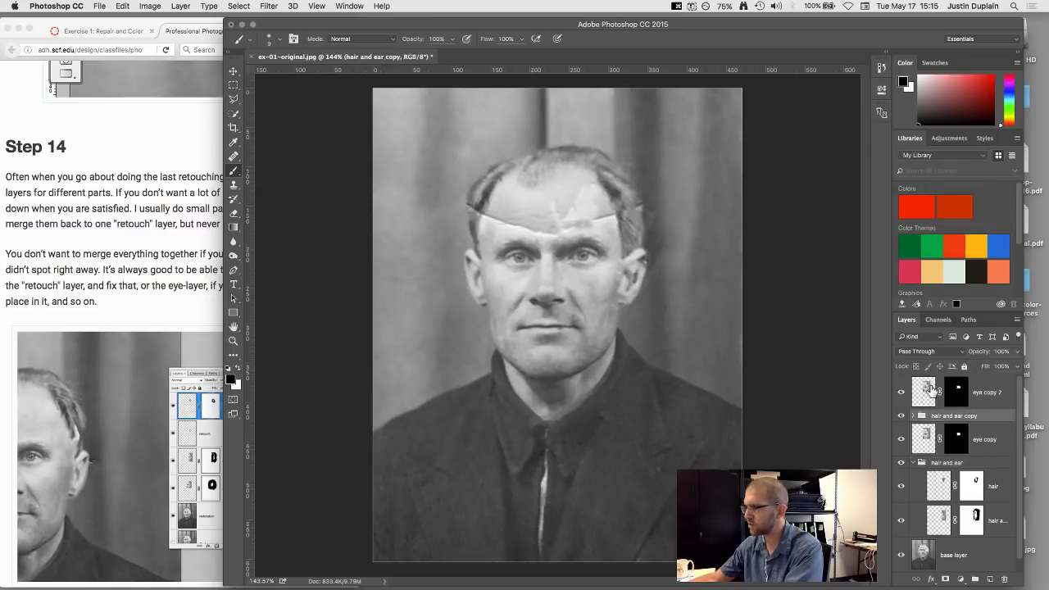
{"action": "left_click", "coordinate": [926, 392], "text": "shift"}
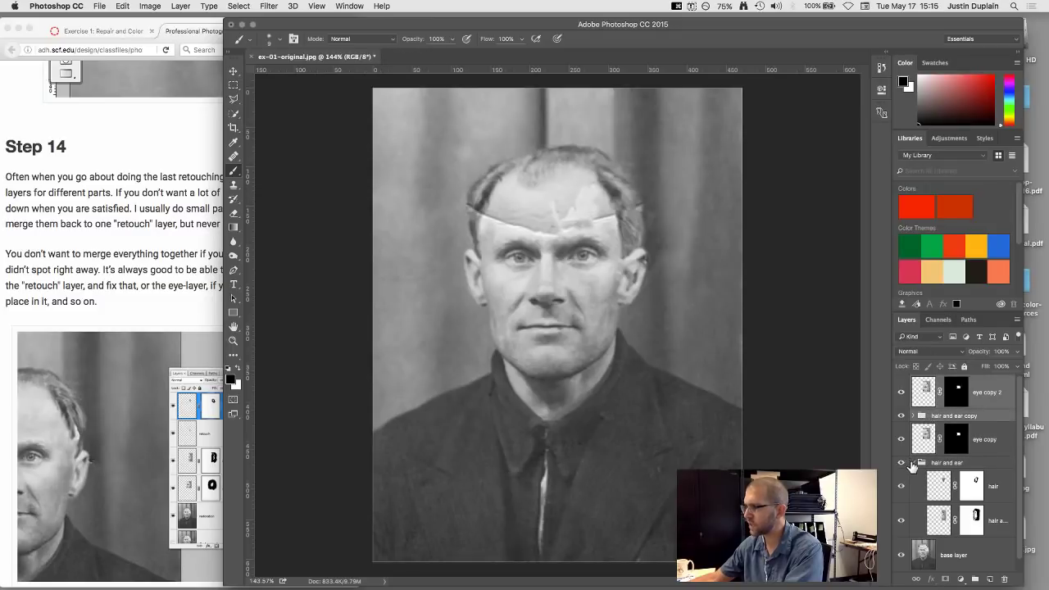
{"action": "left_click", "coordinate": [911, 463]}
{"action": "left_click", "coordinate": [919, 440]}
{"action": "left_click", "coordinate": [923, 463]}
{"action": "left_click", "coordinate": [924, 440]}
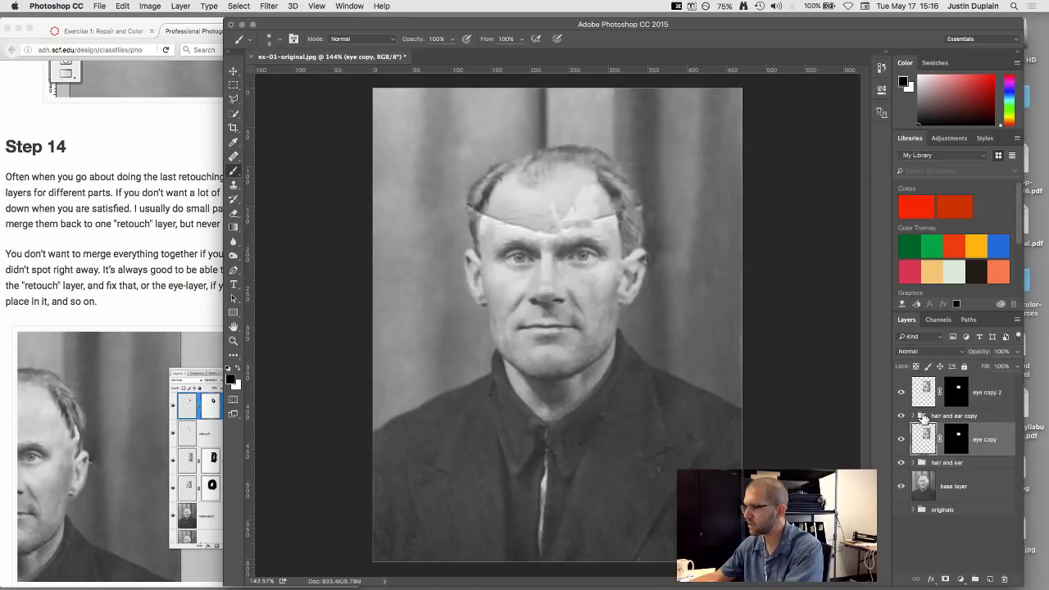
- Create a new layer group directly above the hair and ear copy group
{"action": "left_click", "coordinate": [923, 416], "text": "shift"}
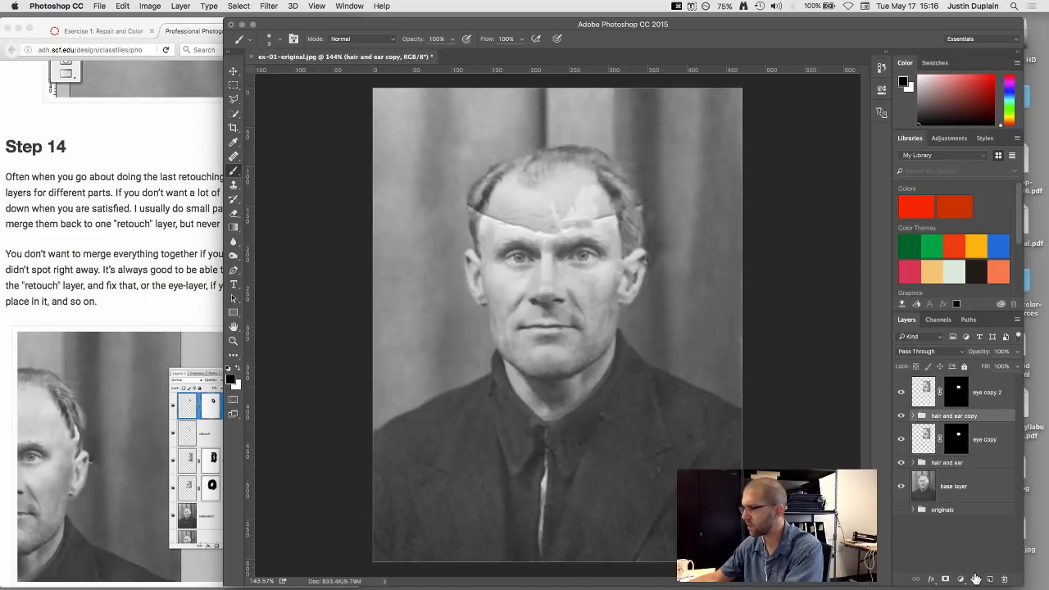
{"action": "left_click", "coordinate": [975, 579]}
{"action": "double_click", "coordinate": [940, 415]}
{"action": "type", "text": "re"}
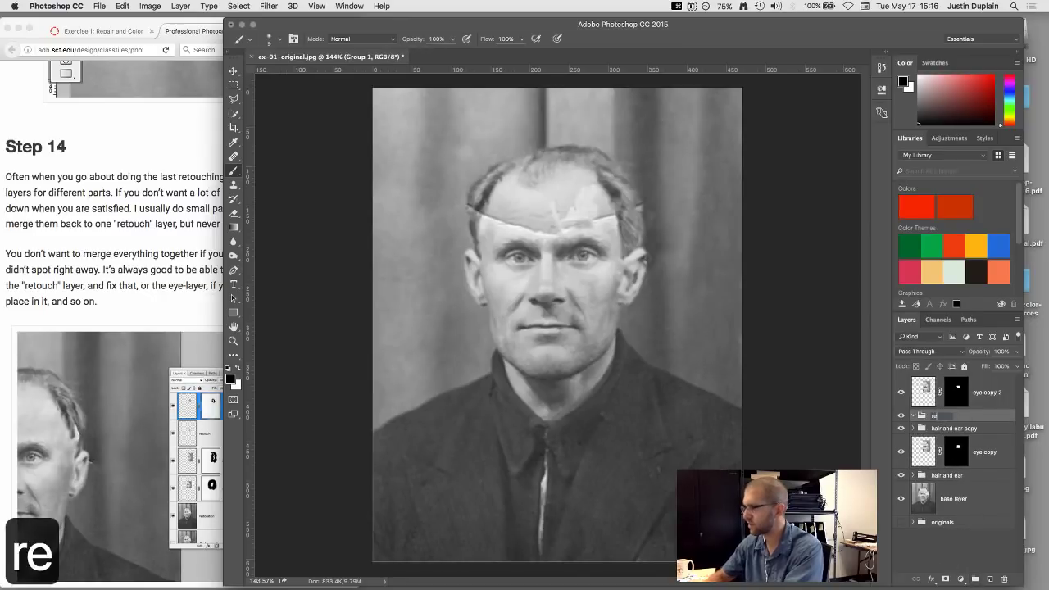
{"action": "type", "text": "]]"}
{"action": "key", "text": "Escape"}
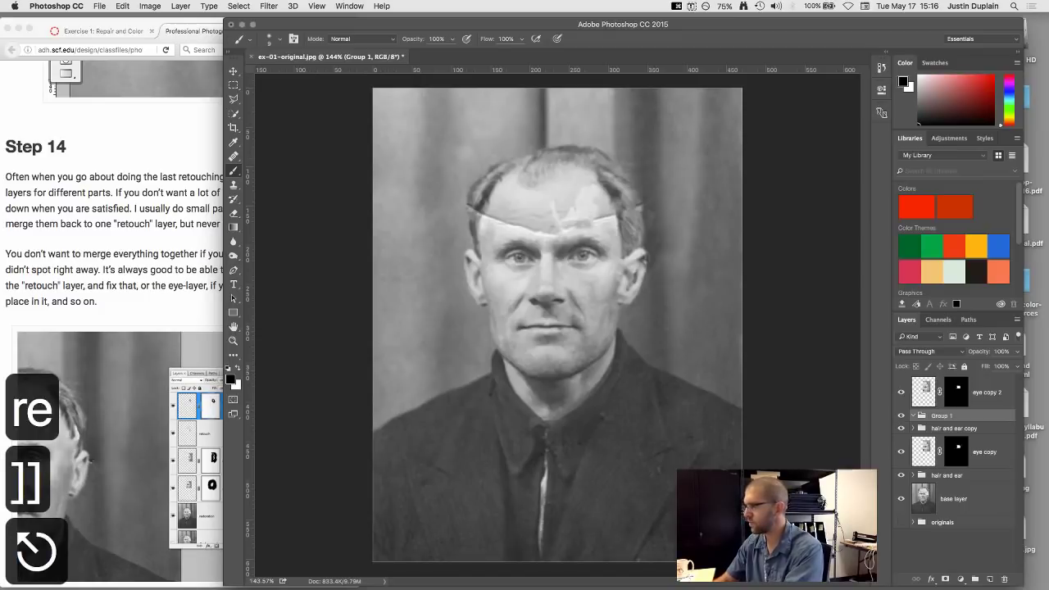
{"action": "double_click", "coordinate": [942, 416]}
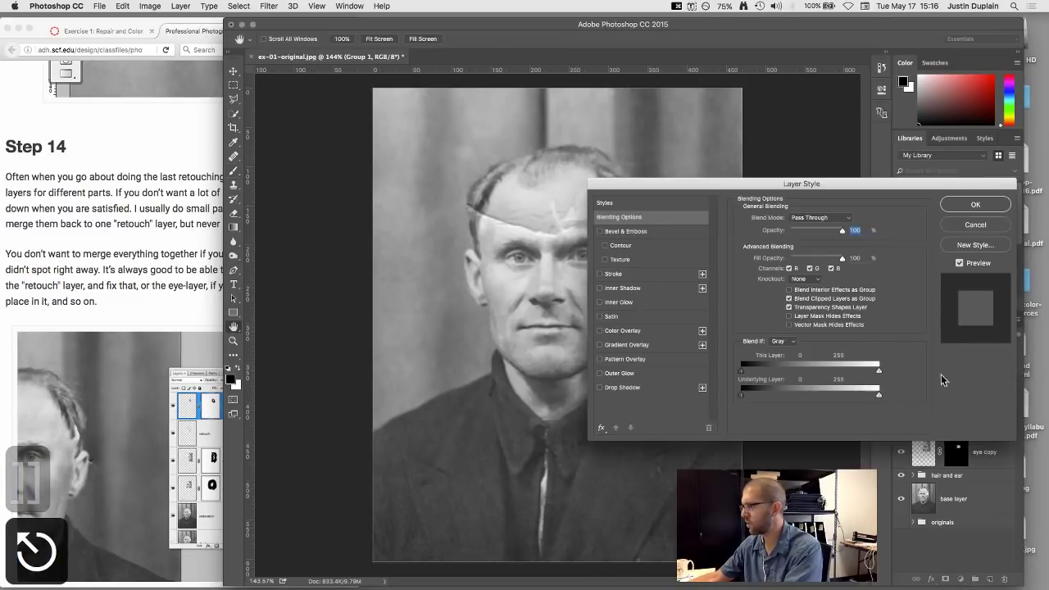
{"action": "left_click", "coordinate": [954, 227]}
- Name the new layer group "retouch" and collapse it
{"action": "double_click", "coordinate": [943, 416]}
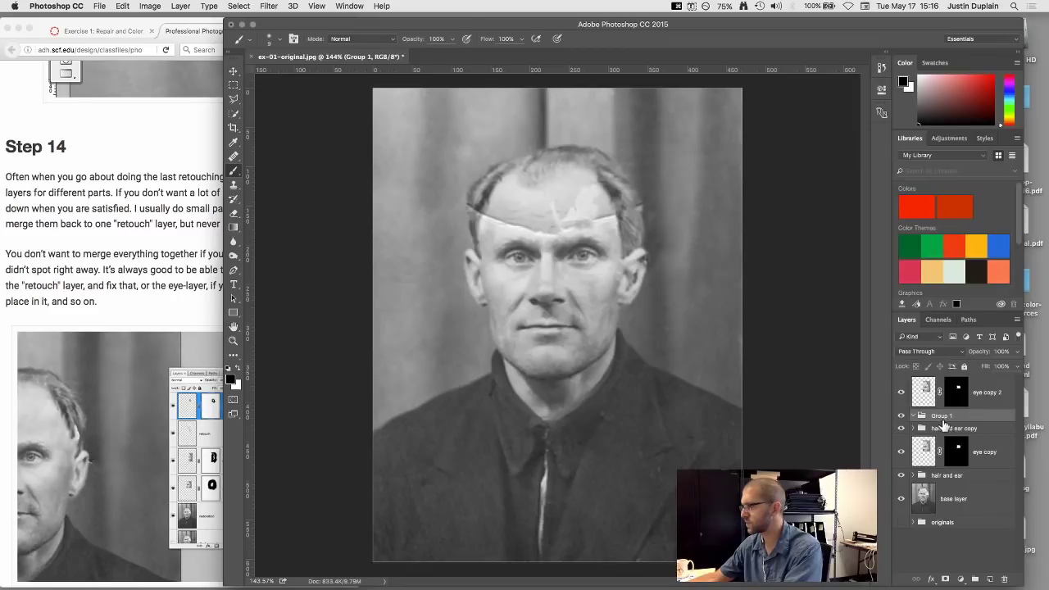
{"action": "type", "text": "retouch"}
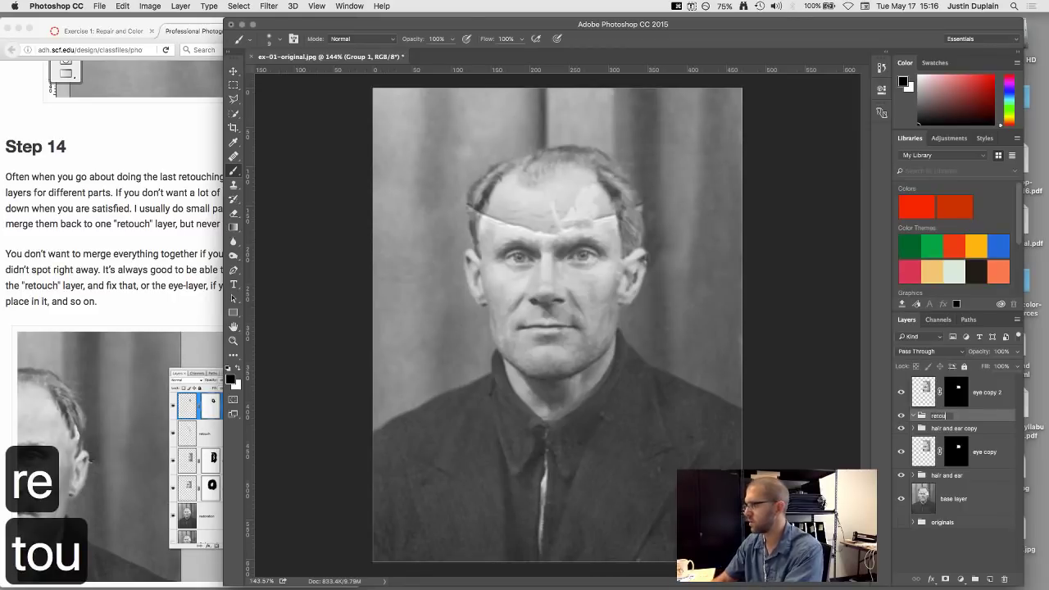
{"action": "left_click", "coordinate": [917, 420]}
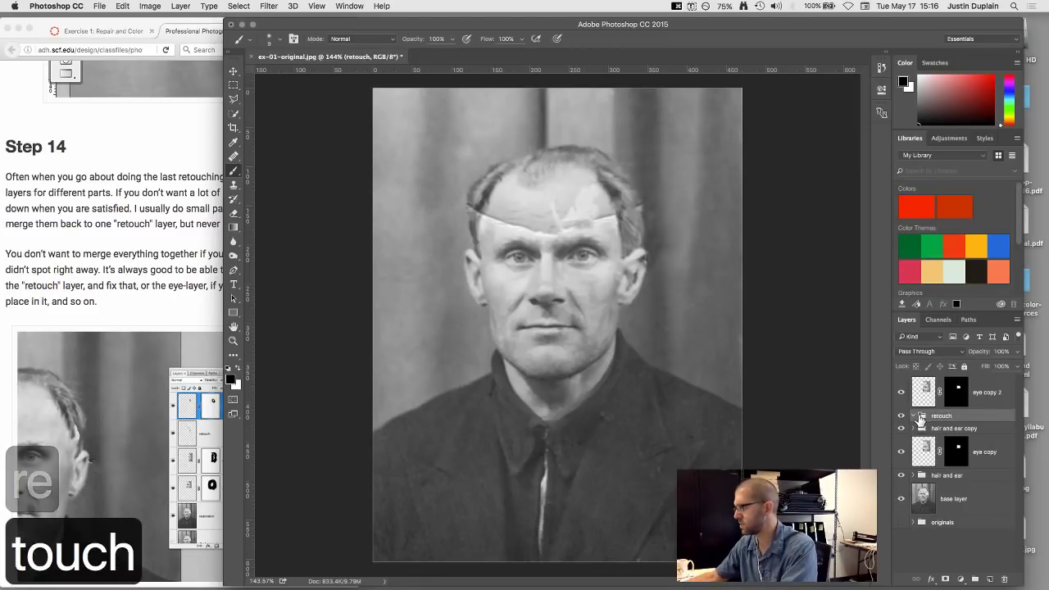
- Place the eye copy layer and the hair and ear group inside the retouch group above the base layer, and hide that group
{"action": "mouse_move", "coordinate": [921, 415]}
{"action": "left_mouse_down"}
{"action": "mouse_move", "coordinate": [926, 448]}
{"action": "mouse_move", "coordinate": [930, 433]}
{"action": "left_mouse_up"}
{"action": "left_click", "coordinate": [922, 449], "text": "shift"}
{"action": "left_click", "coordinate": [901, 428]}
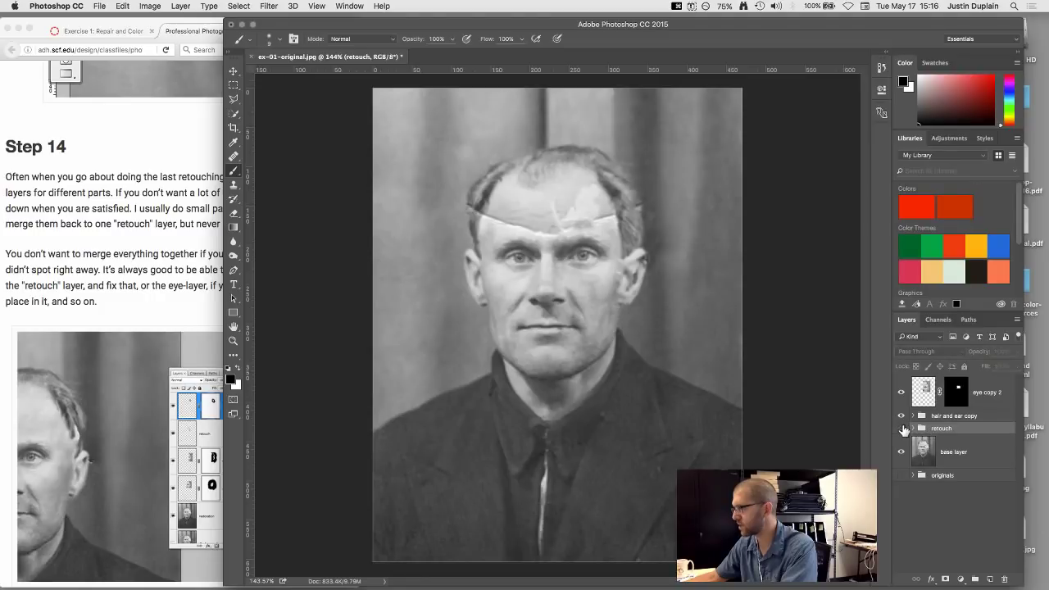
- Duplicate the base layer and place the copy between the hair and ear copy group and the retouch group
{"action": "mouse_move", "coordinate": [926, 394]}
{"action": "left_mouse_down"}
{"action": "mouse_move", "coordinate": [930, 414]}
{"action": "mouse_move", "coordinate": [931, 393]}
{"action": "left_mouse_up"}
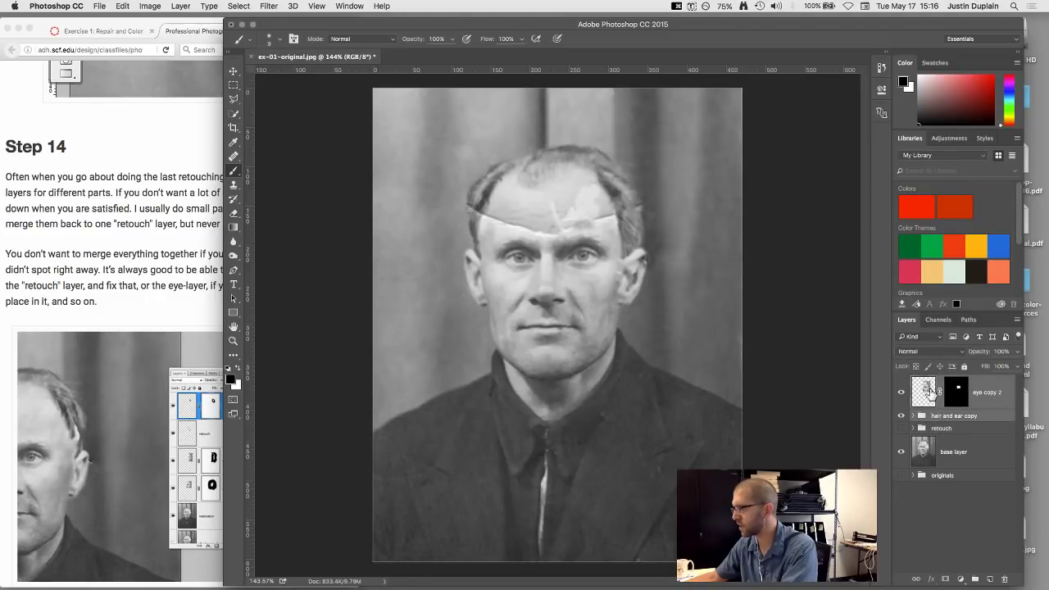
{"action": "left_click", "coordinate": [924, 461]}
{"action": "key", "text": "super+j"}
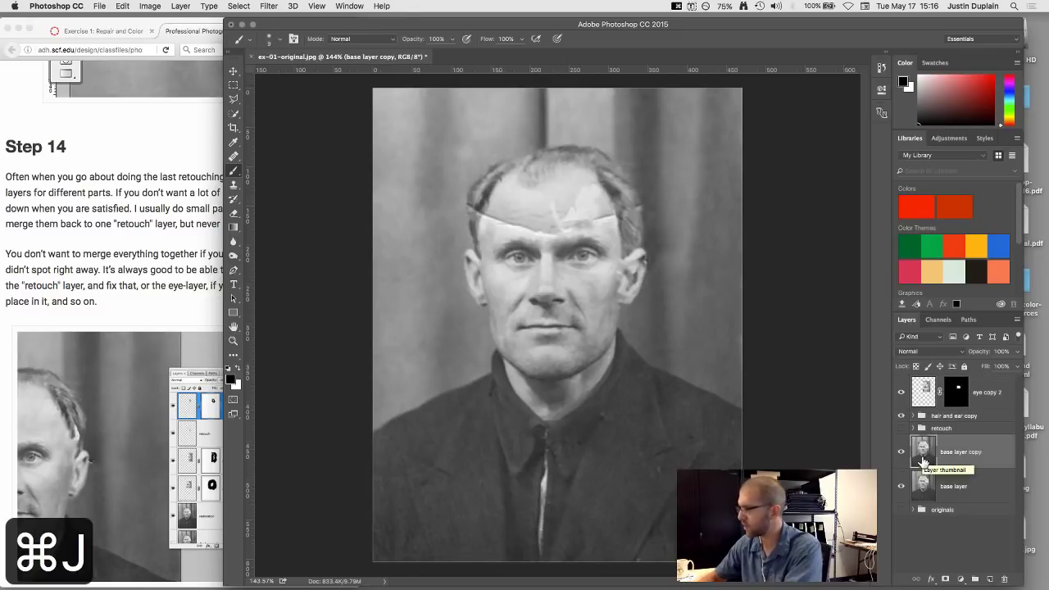
{"action": "mouse_move", "coordinate": [924, 461]}
{"action": "left_mouse_down"}
{"action": "mouse_move", "coordinate": [934, 422]}
{"action": "mouse_move", "coordinate": [924, 417]}
{"action": "left_mouse_up"}
- Merge the eye copy 2 layer, the hair and ear copy group and the base layer copy into one layer
{"action": "left_click", "coordinate": [927, 390]}
{"action": "key", "text": "super+z"}
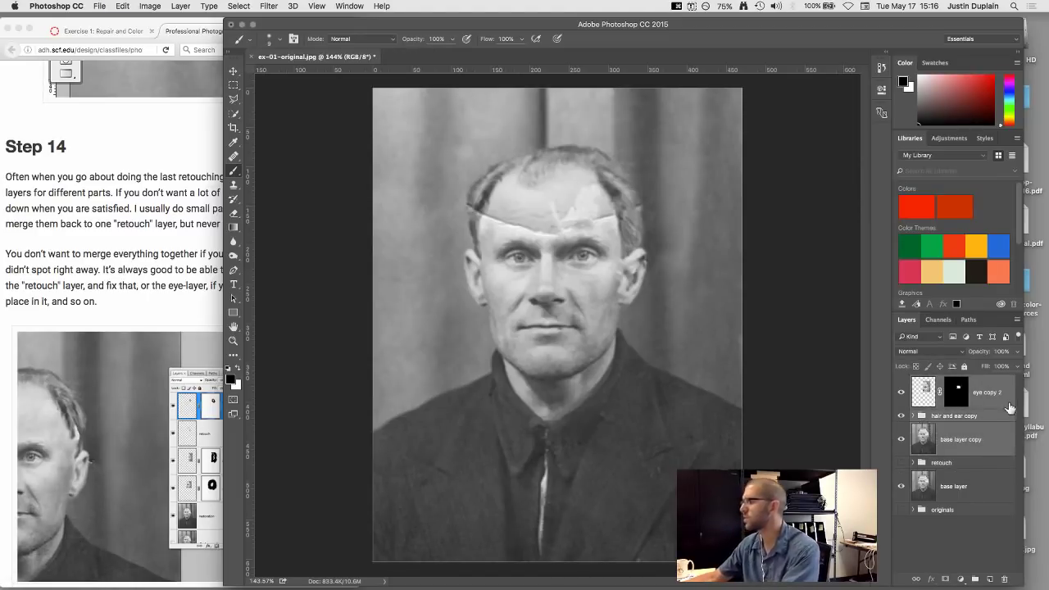
{"action": "left_click", "coordinate": [182, 6]}
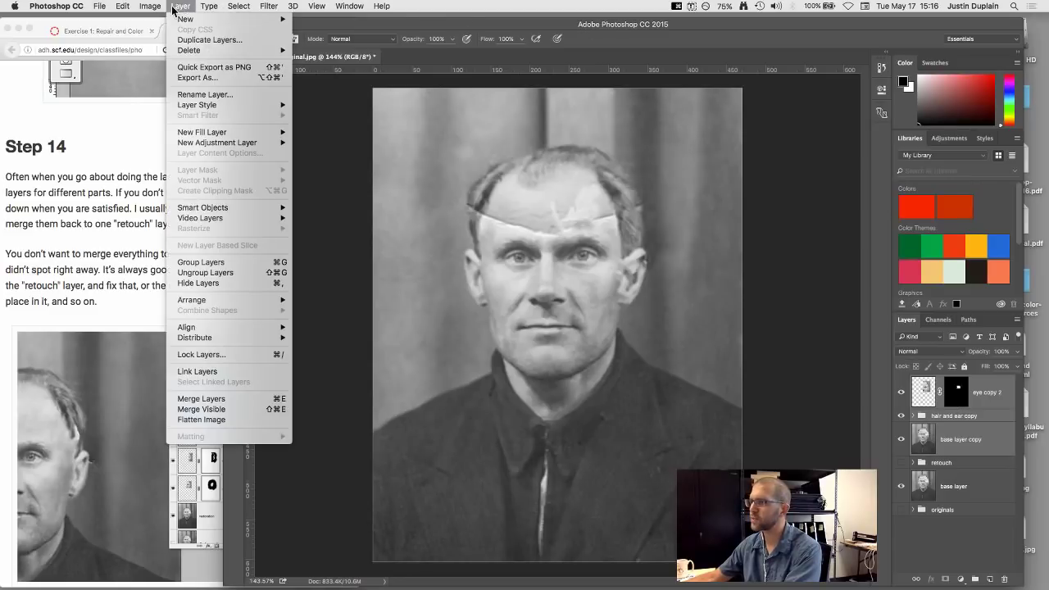
{"action": "left_click", "coordinate": [206, 399]}
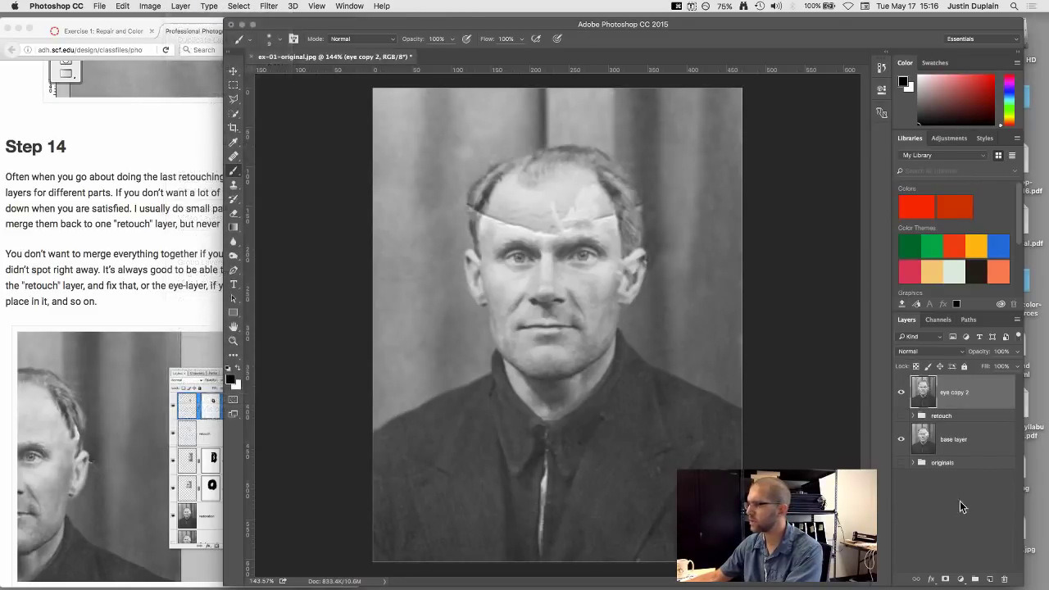
- Toggle the merged layer's visibility to compare it with the torn base layer, glancing at the tutorial's step 14 in Firefox
{"action": "left_click", "coordinate": [902, 394]}
{"action": "left_click", "coordinate": [901, 394]}
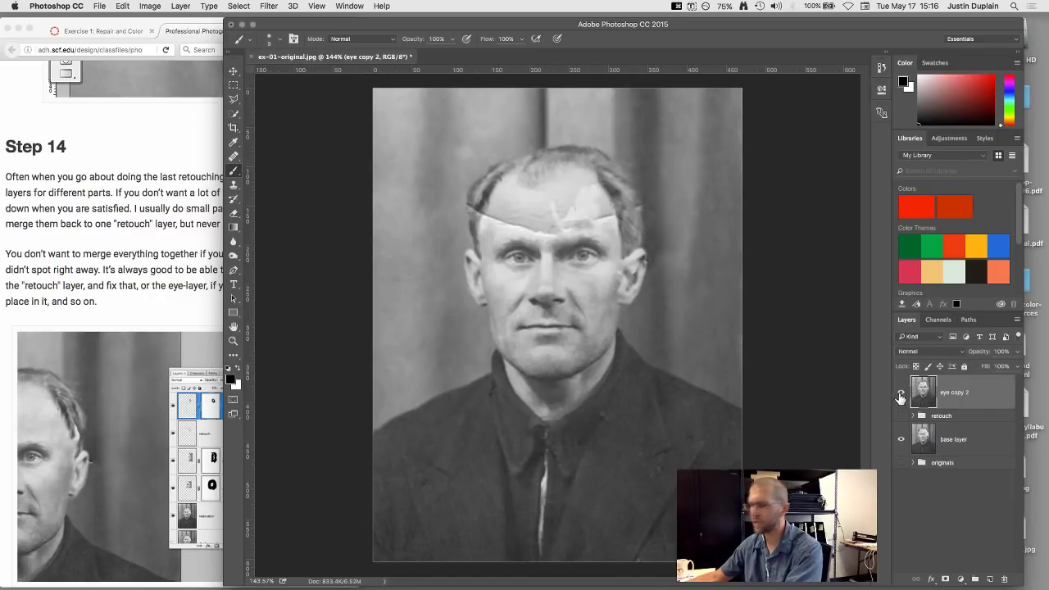
{"action": "left_click", "coordinate": [902, 395]}
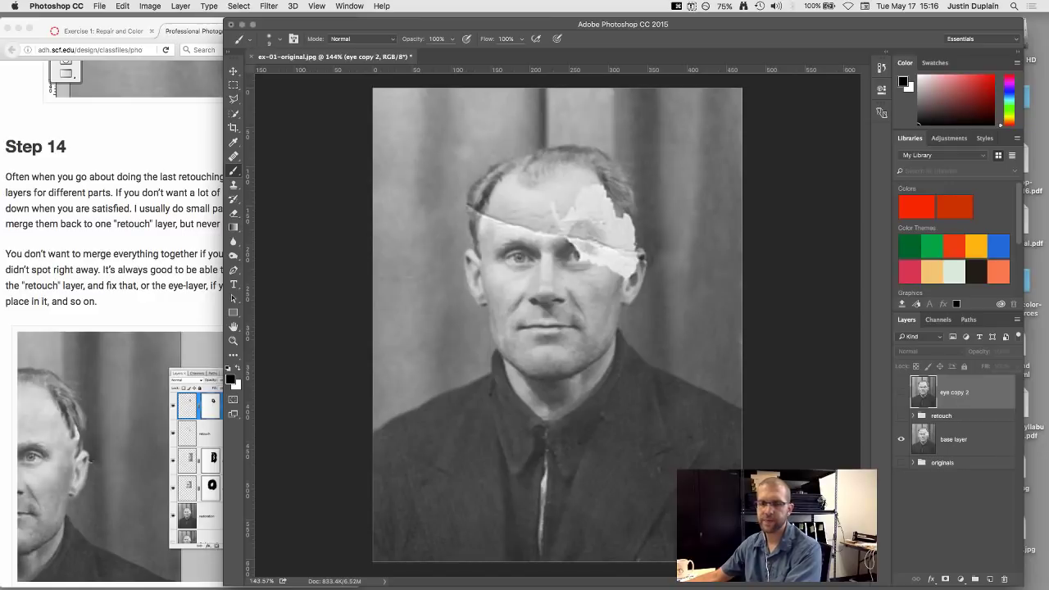
{"action": "key", "text": "super+Tab"}
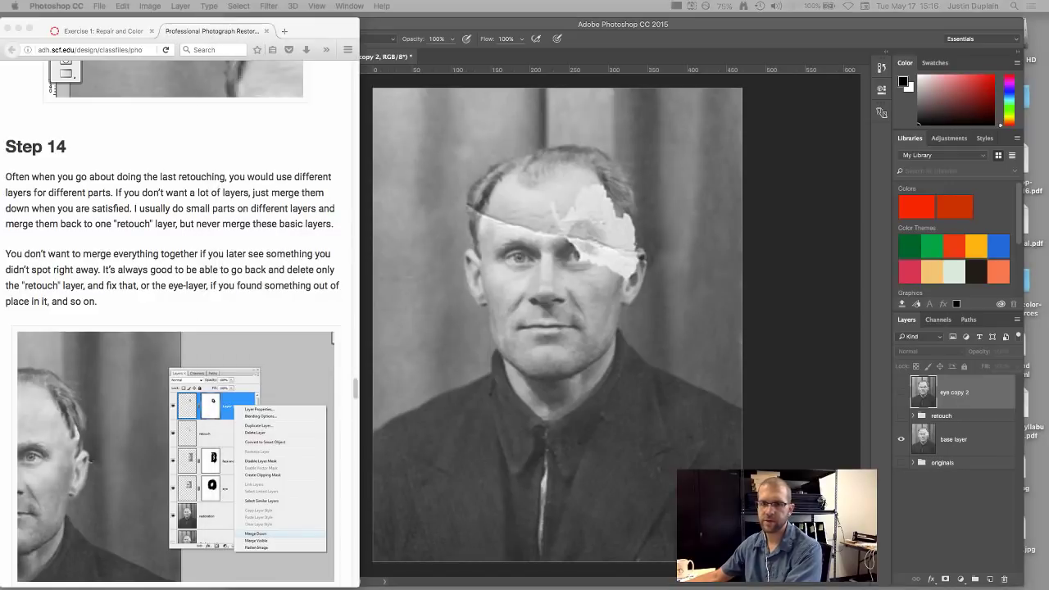
{"action": "left_click", "coordinate": [902, 394]}
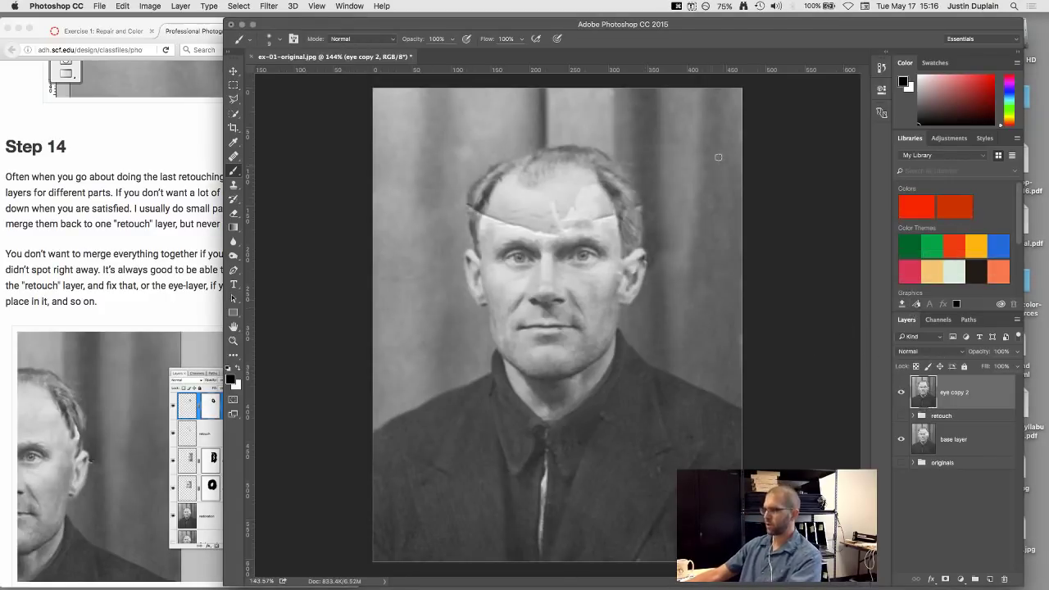
- Rename the merged layer as "retouch"
{"action": "double_click", "coordinate": [959, 394]}
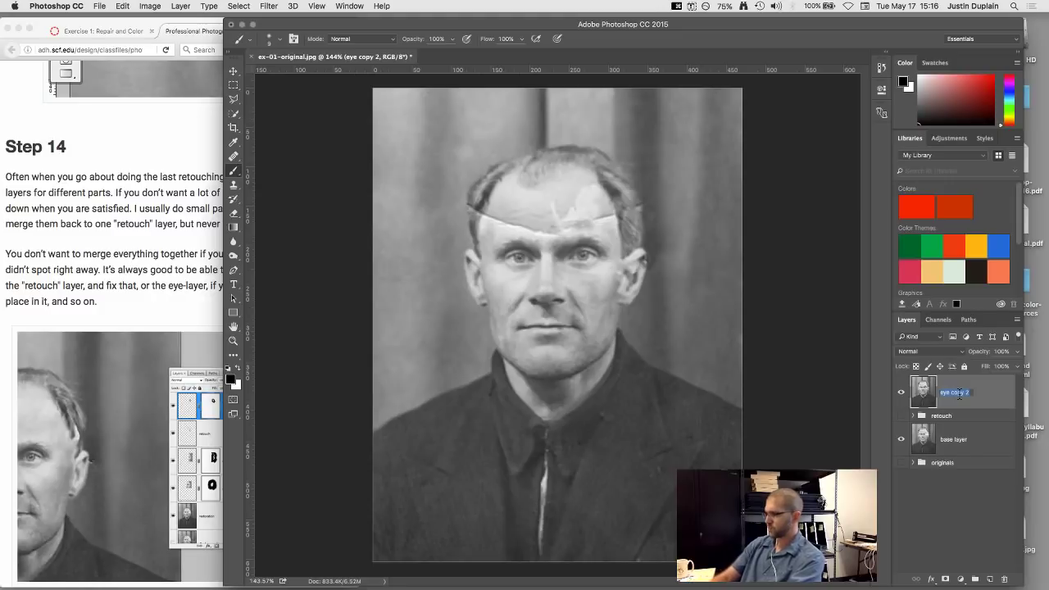
{"action": "type", "text": "er"}
{"action": "key", "text": "BackSpace"}
{"action": "key", "text": "BackSpace"}
{"action": "key", "text": "BackSpace"}
{"action": "type", "text": "retouch"}
{"action": "key", "text": "Return"}
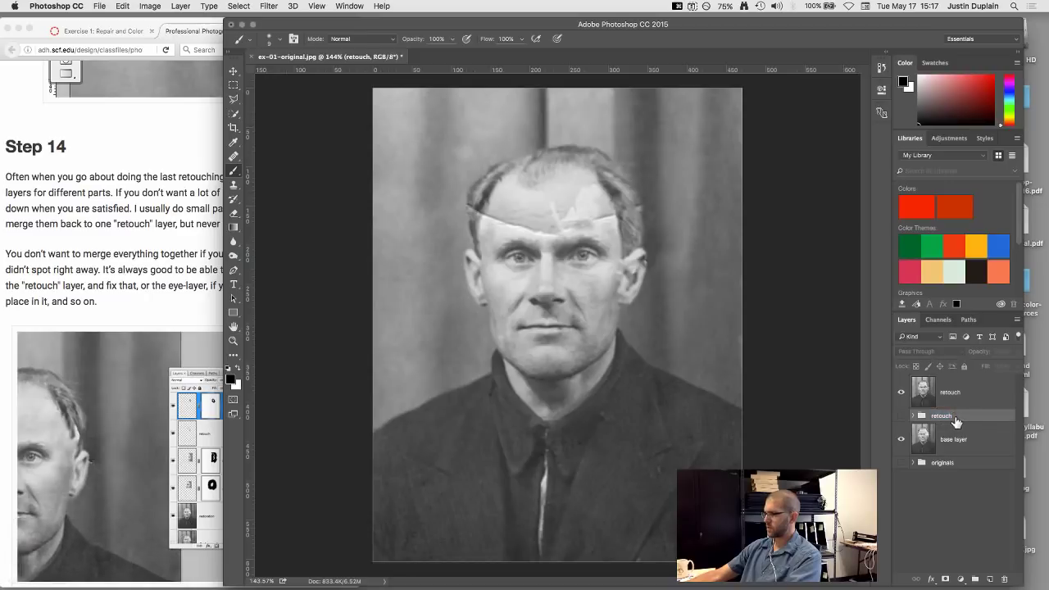
- Rename the hidden retouch group as "retouch work"
{"action": "key", "text": "Right"}
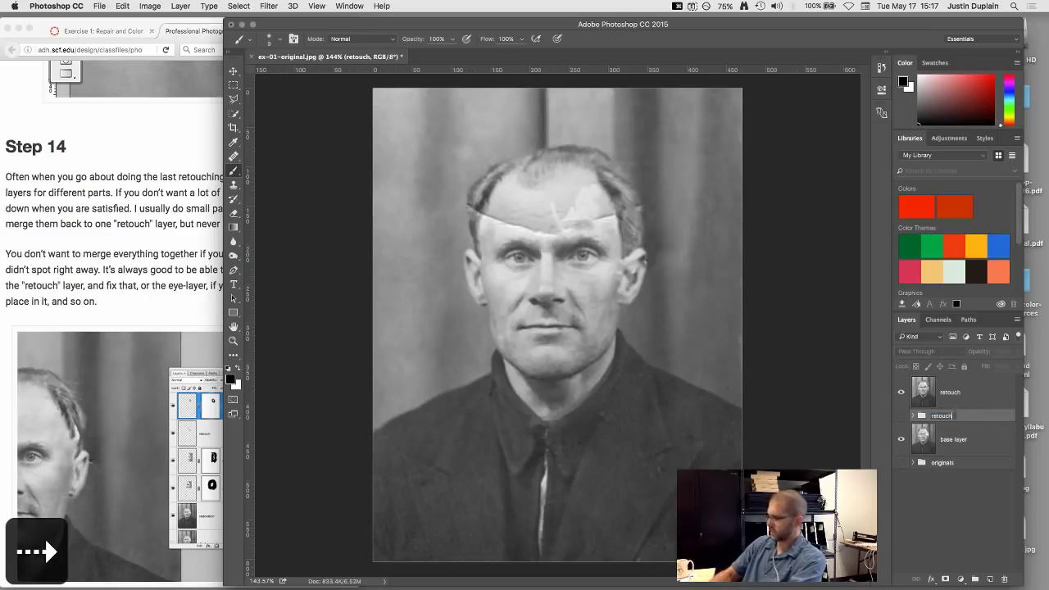
{"action": "type", "text": "work"}
{"action": "key", "text": "Return"}
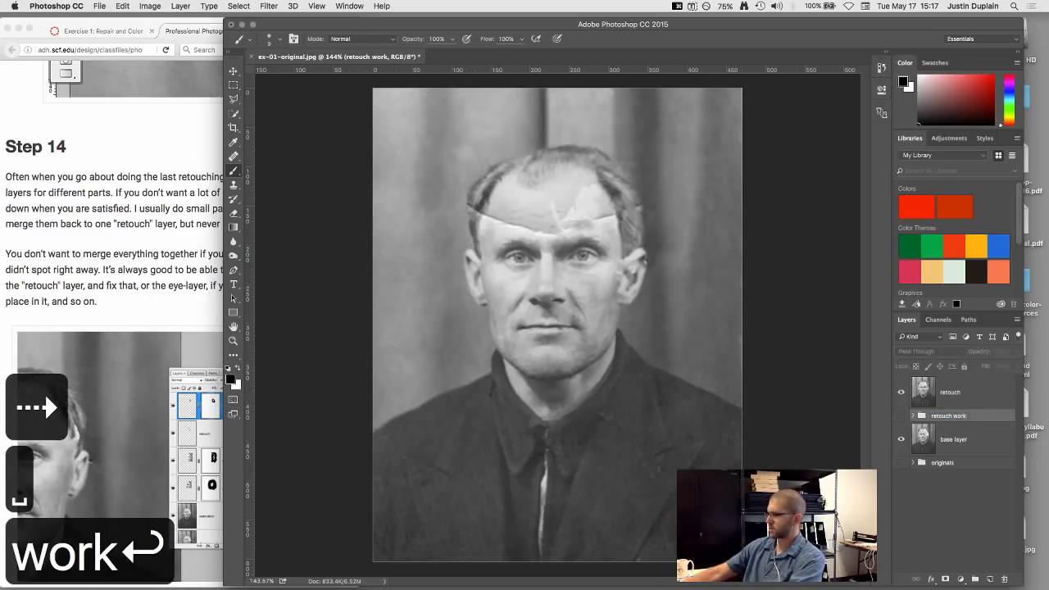
- On the retouch layer, use a small Clone Stamp to repair the tear's left end where it crosses the hair above the ear
{"action": "left_click", "coordinate": [916, 399]}
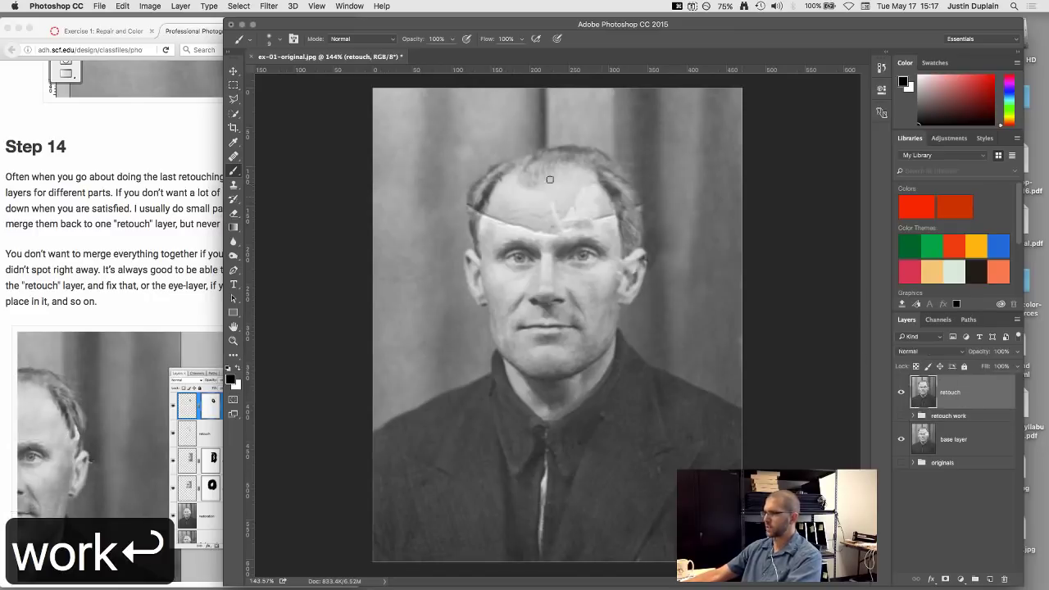
{"action": "scroll", "coordinate": [517, 160], "scroll_direction": "up", "scroll_amount": 10}
{"action": "scroll", "coordinate": [518, 162], "scroll_direction": "down", "scroll_amount": 6}
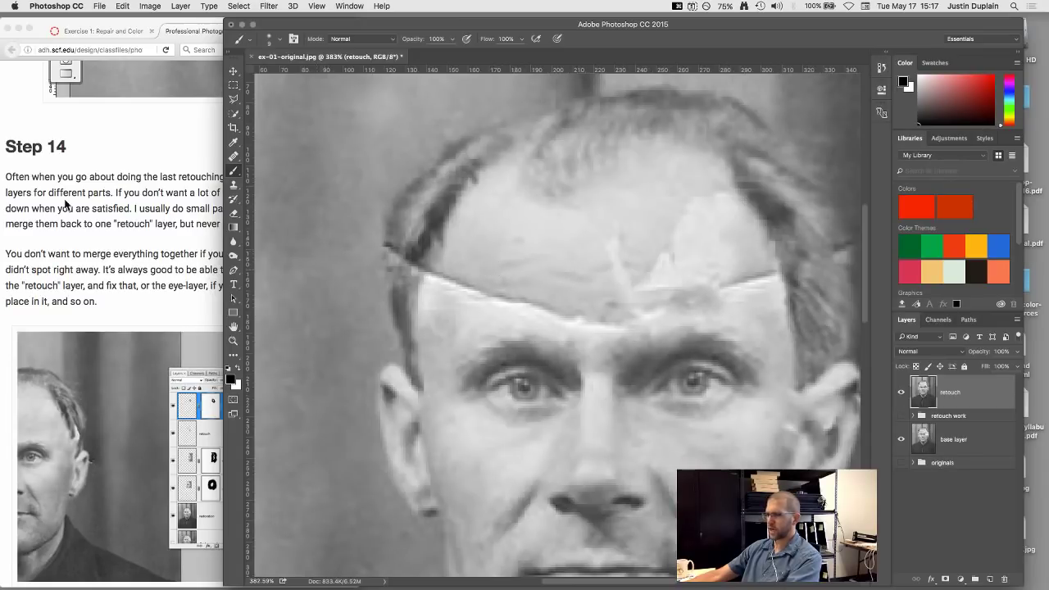
{"action": "left_click", "coordinate": [233, 187]}
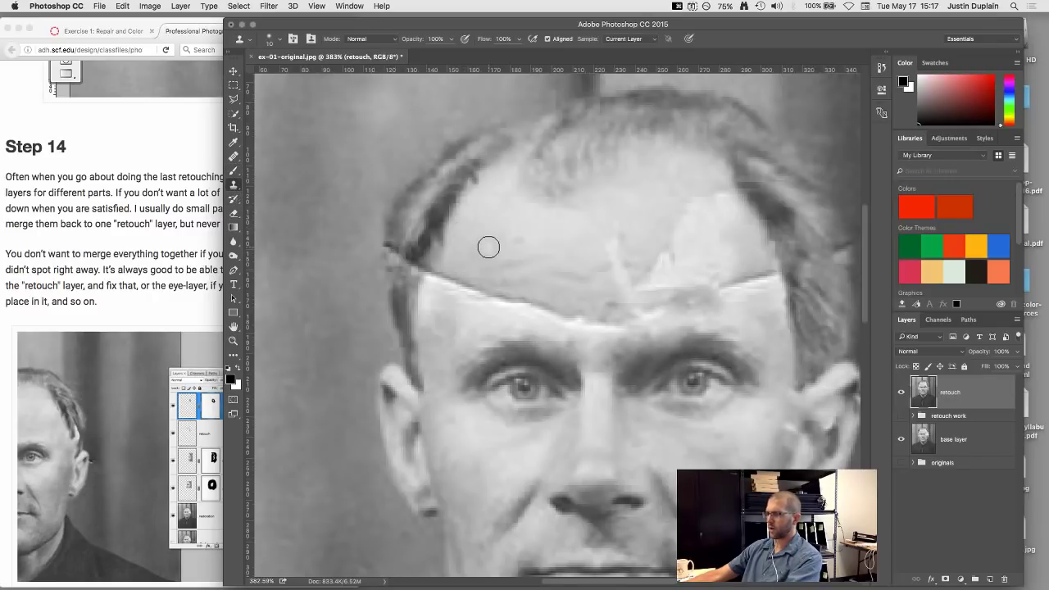
{"action": "key", "text": "bracketright"}
{"action": "key", "text": "bracketright"}
{"action": "key", "text": "bracketright"}
{"action": "key", "text": "bracketleft"}
{"action": "key", "text": "bracketleft"}
{"action": "key", "text": "bracketleft"}
{"action": "key", "text": "bracketleft"}
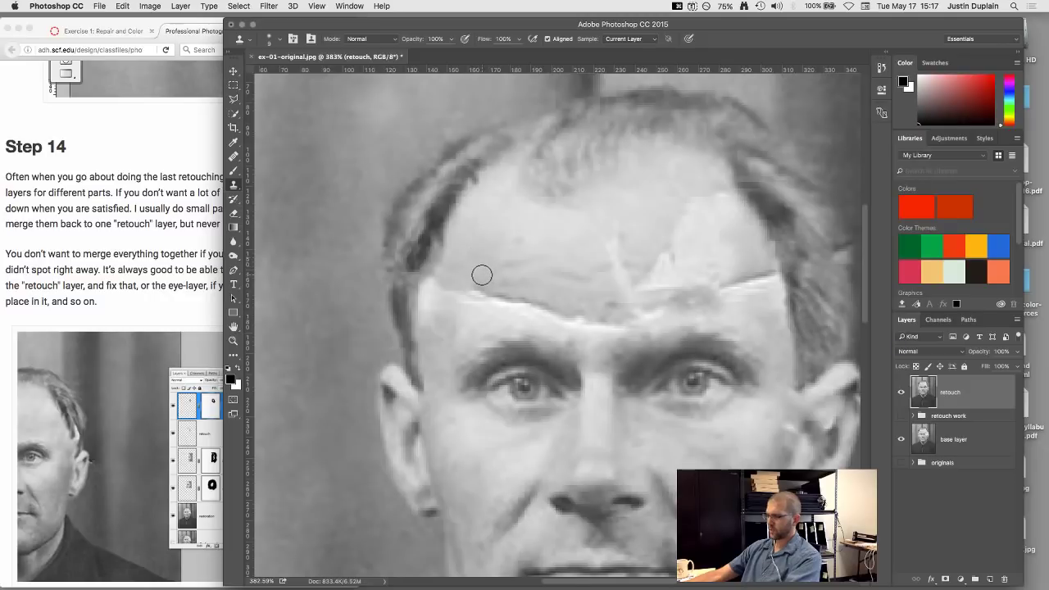
- Set the Clone Stamp size to 20 and clone forehead skin over the left part of the tear on the retouch layer
{"action": "key", "text": "bracketright"}
{"action": "key", "text": "bracketright"}
{"action": "key", "text": "bracketright"}
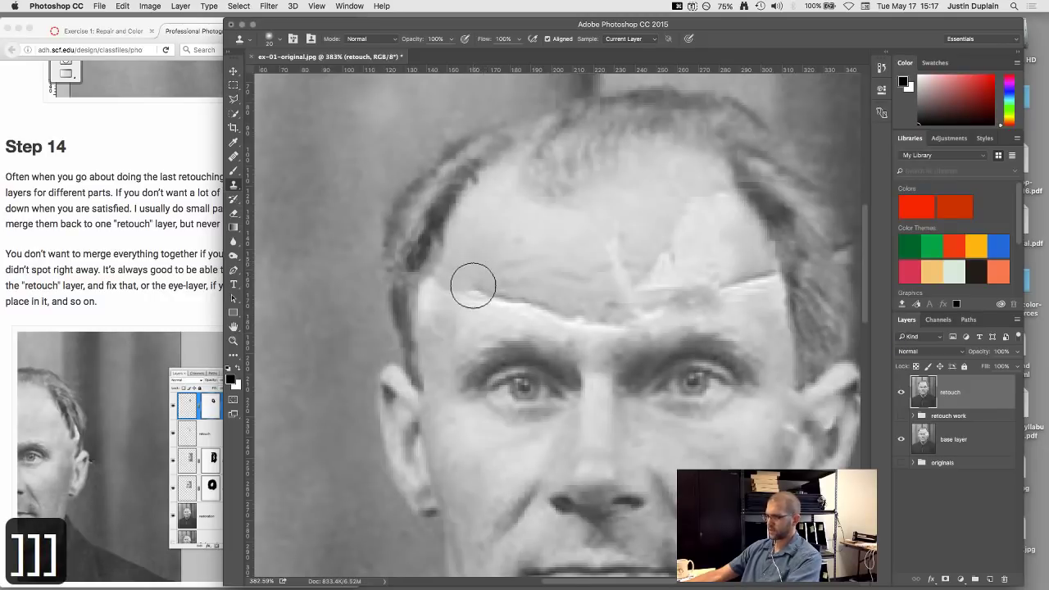
{"action": "mouse_move", "coordinate": [480, 295]}
{"action": "left_mouse_down"}
{"action": "mouse_move", "coordinate": [511, 295]}
{"action": "mouse_move", "coordinate": [538, 271]}
{"action": "mouse_move", "coordinate": [525, 295]}
{"action": "mouse_move", "coordinate": [576, 304]}
{"action": "mouse_move", "coordinate": [464, 271]}
{"action": "mouse_move", "coordinate": [427, 291]}
{"action": "left_mouse_up"}
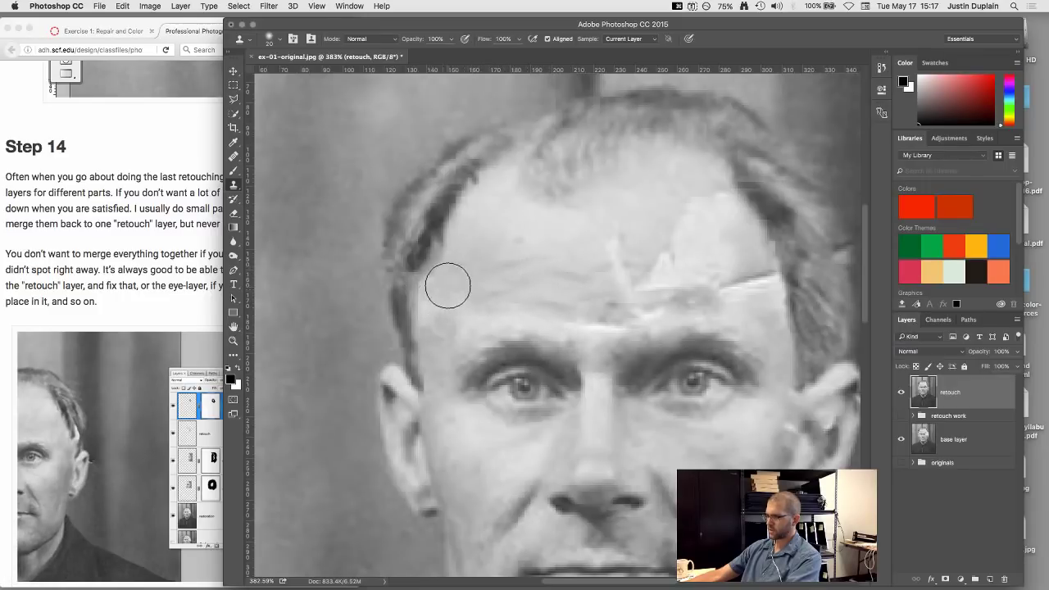
- Clone clean forehead skin over the white tear marks above the nose and above the eyebrow on the right of the photo
{"action": "left_click", "coordinate": [569, 244], "text": "alt"}
{"action": "mouse_move", "coordinate": [609, 306]}
{"action": "left_mouse_down"}
{"action": "mouse_move", "coordinate": [588, 311]}
{"action": "mouse_move", "coordinate": [607, 317]}
{"action": "left_mouse_up"}
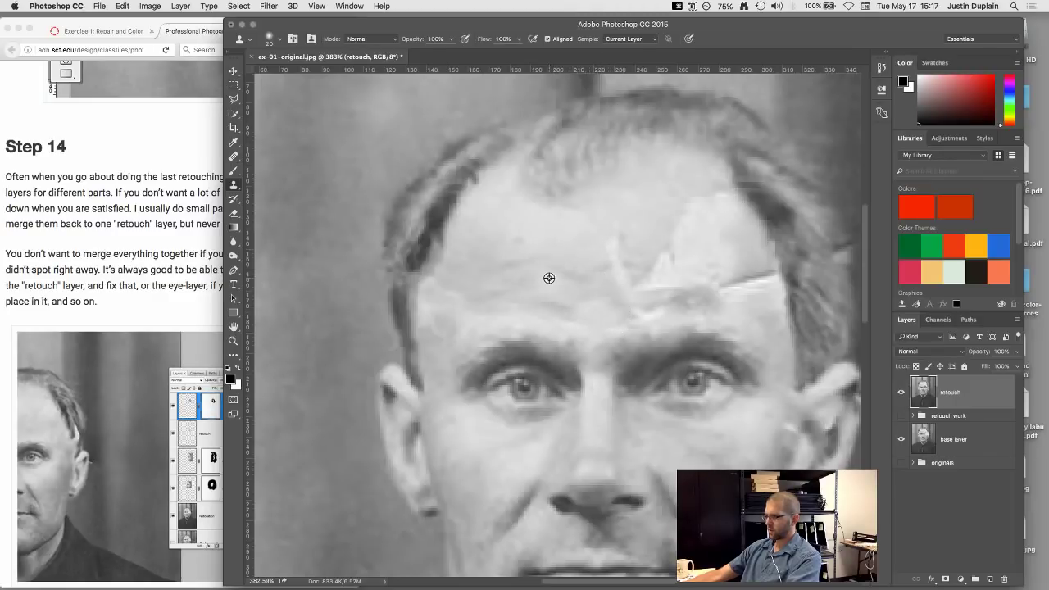
{"action": "scroll", "coordinate": [630, 298], "scroll_direction": "right", "scroll_amount": 5}
{"action": "scroll", "coordinate": [555, 292], "scroll_direction": "up", "scroll_amount": 2}
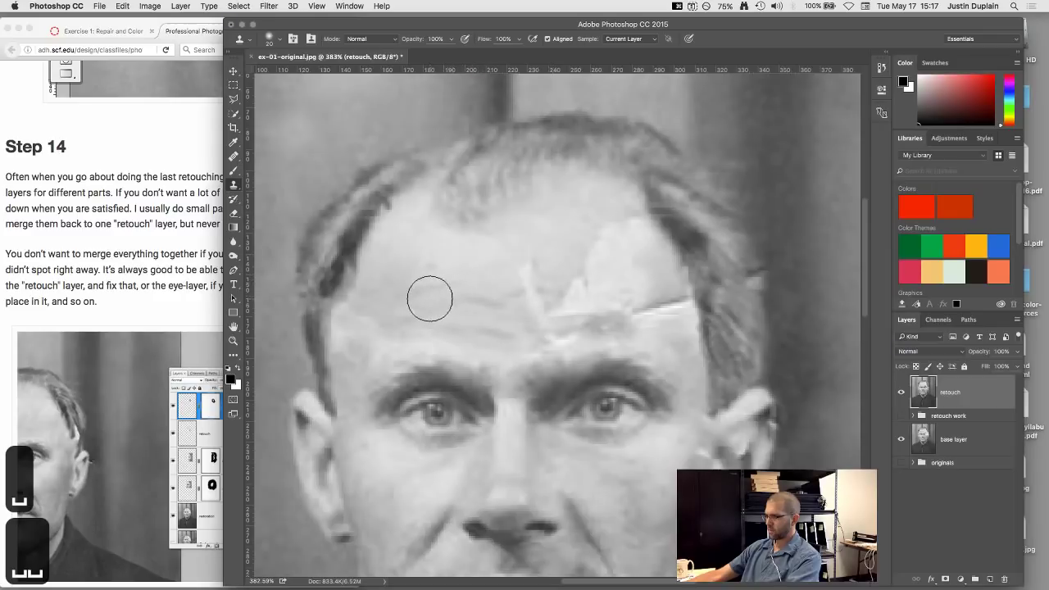
{"action": "left_click_drag", "start_coordinate": [565, 298], "coordinate": [598, 292]}
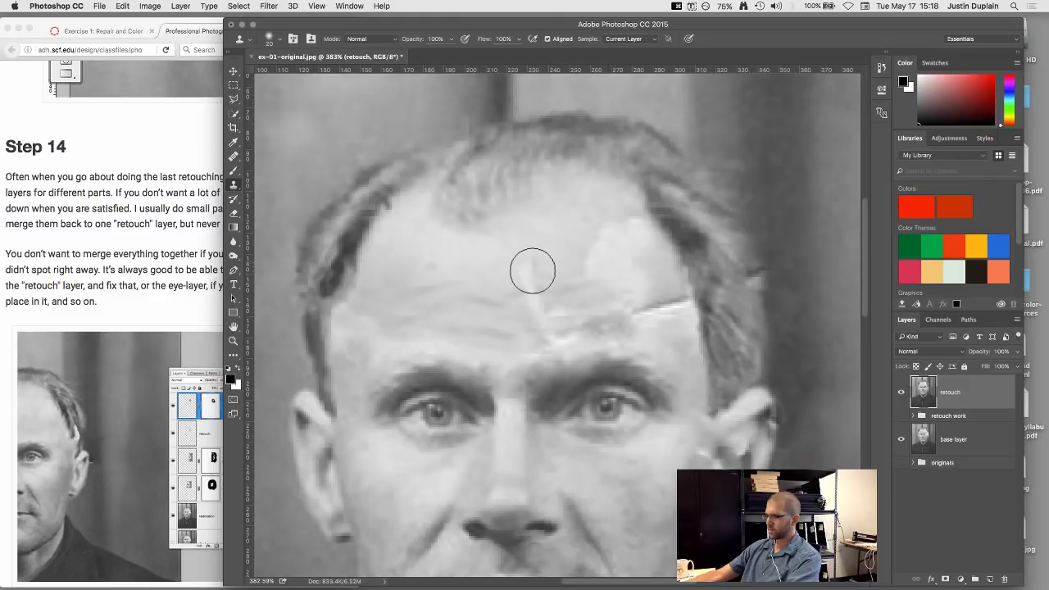
- Clone smooth skin over the vertical tear streak mid-forehead and the bright patch beside the hairline on the right of the photo
{"action": "left_click", "coordinate": [480, 279], "text": "alt"}
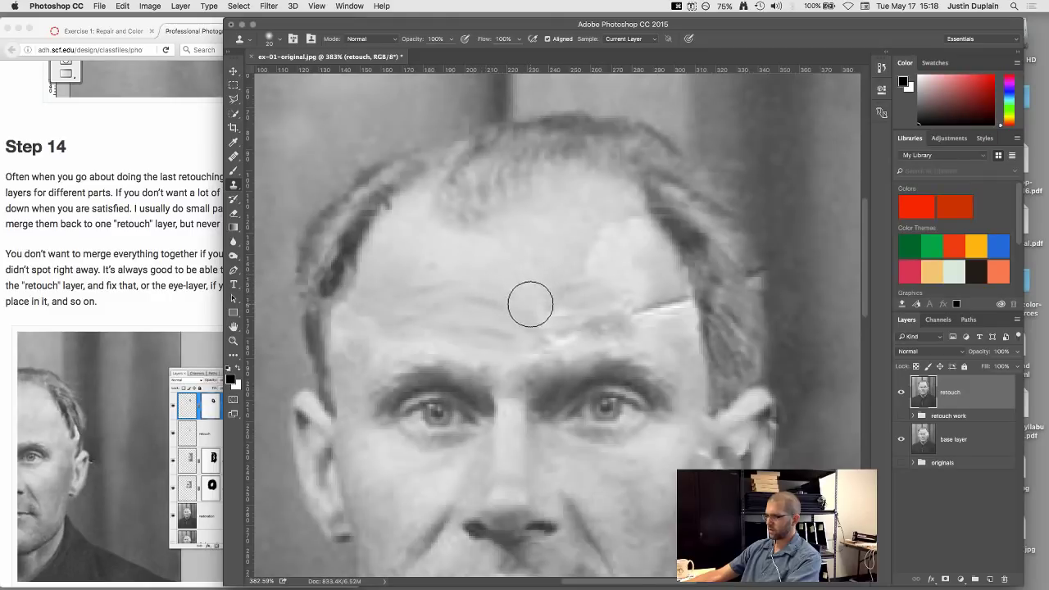
{"action": "left_click", "coordinate": [539, 270], "text": "alt"}
{"action": "mouse_move", "coordinate": [569, 256]}
{"action": "left_mouse_down"}
{"action": "mouse_move", "coordinate": [613, 230]}
{"action": "mouse_move", "coordinate": [583, 254]}
{"action": "mouse_move", "coordinate": [605, 239]}
{"action": "left_mouse_up"}
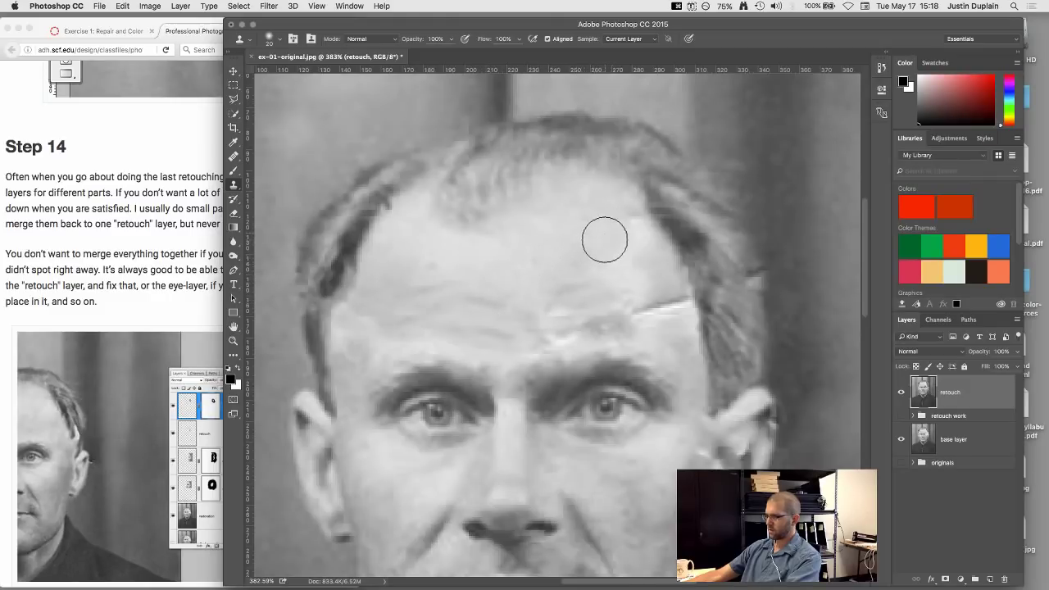
{"action": "left_click", "coordinate": [536, 257], "text": "alt"}
{"action": "left_click", "coordinate": [541, 265], "text": "alt"}
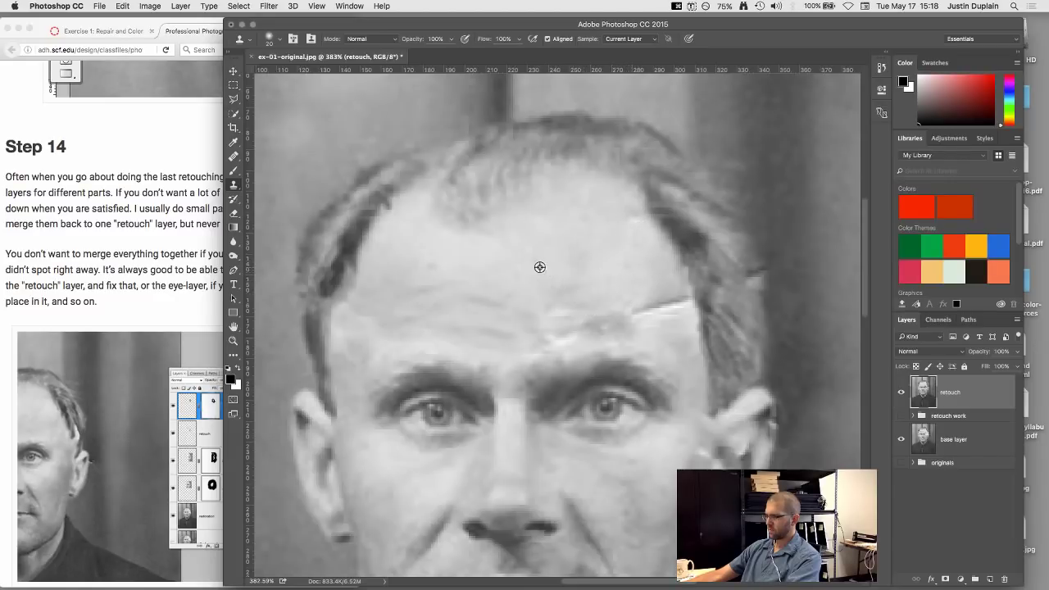
- Clone forehead skin over the dark patch and the inner part of the crease above the eyebrow on the photo's right
{"action": "left_click", "coordinate": [524, 279], "text": "alt"}
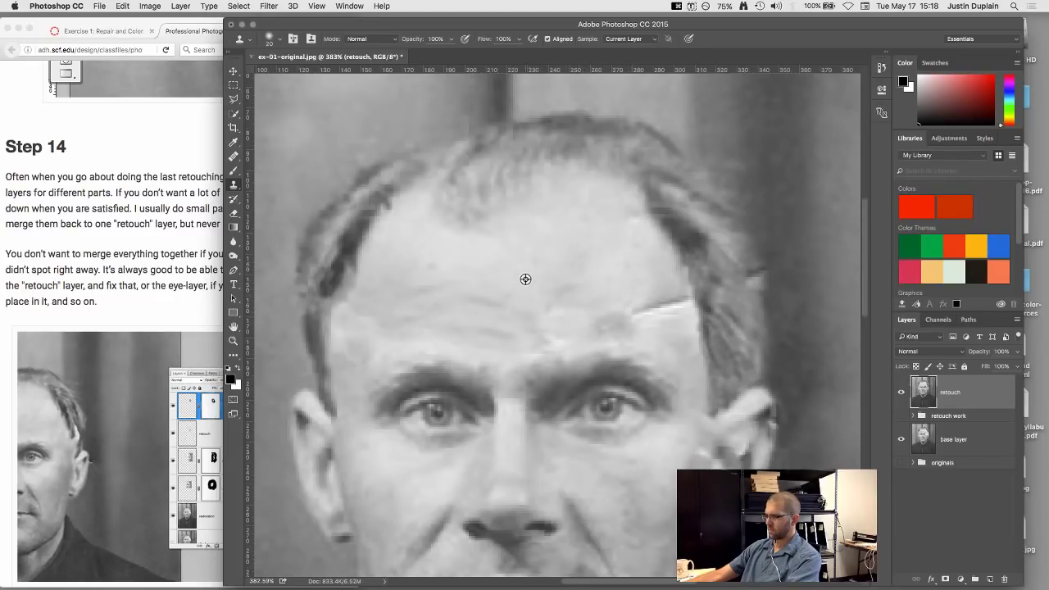
{"action": "mouse_move", "coordinate": [617, 308]}
{"action": "left_mouse_down"}
{"action": "mouse_move", "coordinate": [655, 303]}
{"action": "mouse_move", "coordinate": [617, 319]}
{"action": "left_mouse_up"}
{"action": "left_click", "coordinate": [604, 320]}
{"action": "left_click", "coordinate": [606, 320]}
{"action": "left_click", "coordinate": [552, 277], "text": "alt"}
{"action": "left_click", "coordinate": [489, 300], "text": "alt"}
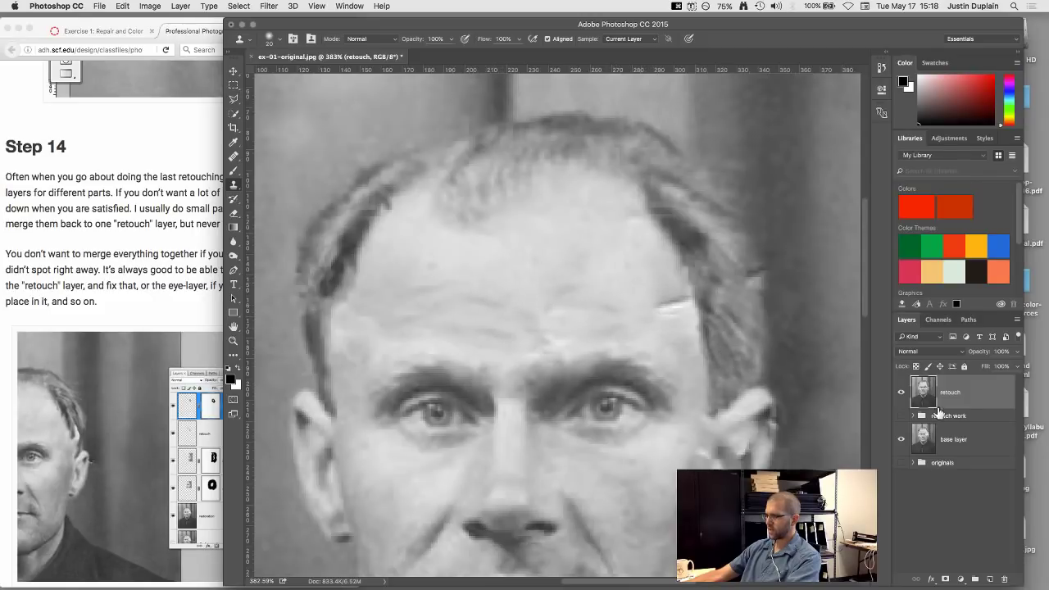
- Inspect the layers inside the retouch work group, collapse the group and make the retouch layer active again
{"action": "left_click", "coordinate": [912, 416]}
{"action": "left_click", "coordinate": [912, 416]}
{"action": "left_click", "coordinate": [913, 415]}
{"action": "left_click", "coordinate": [939, 438]}
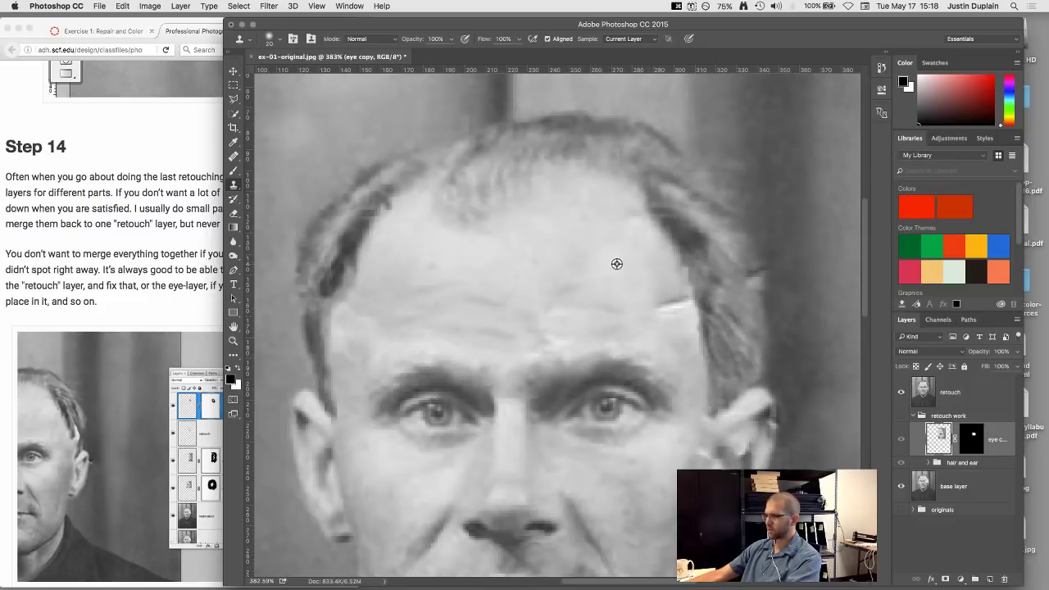
{"action": "left_click", "coordinate": [917, 421]}
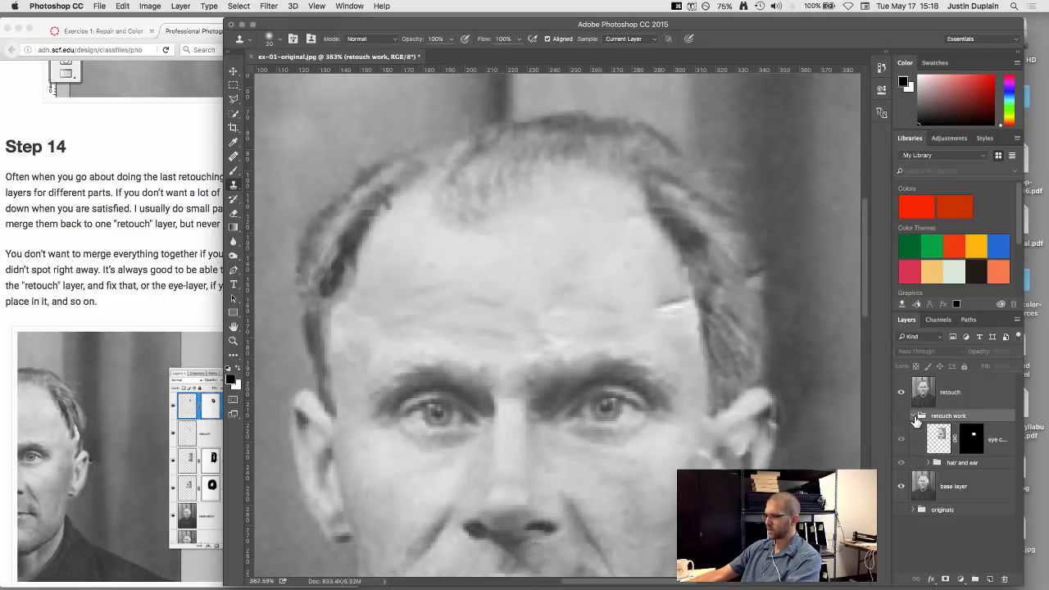
{"action": "left_click", "coordinate": [914, 417]}
{"action": "left_click", "coordinate": [929, 401]}
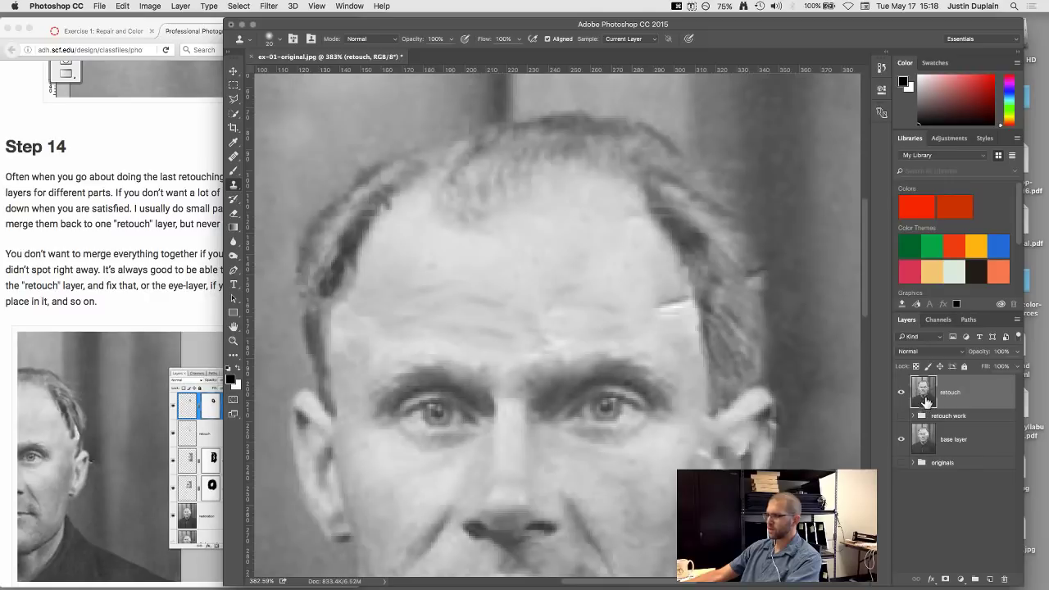
- Clone nearby skin over the remaining white tear line beside the temple on the right of the photo
{"action": "left_click", "coordinate": [658, 274], "text": "alt"}
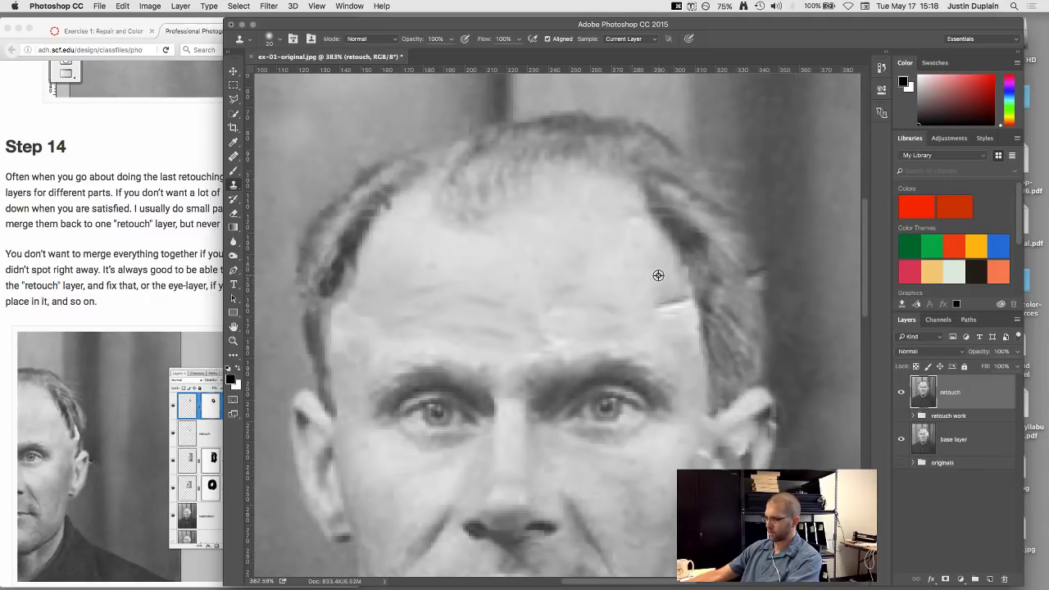
{"action": "left_click_drag", "start_coordinate": [664, 303], "coordinate": [675, 303]}
{"action": "left_click", "coordinate": [625, 267], "text": "alt"}
- Check the retouched forehead in the whole portrait and close up, and undo the last clone stroke above the inner eyebrow
{"action": "key", "text": "super+minus"}
{"action": "key", "text": "super+minus"}
{"action": "key", "text": "super+minus"}
{"action": "key", "text": "super+minus"}
{"action": "key", "text": "super+minus"}
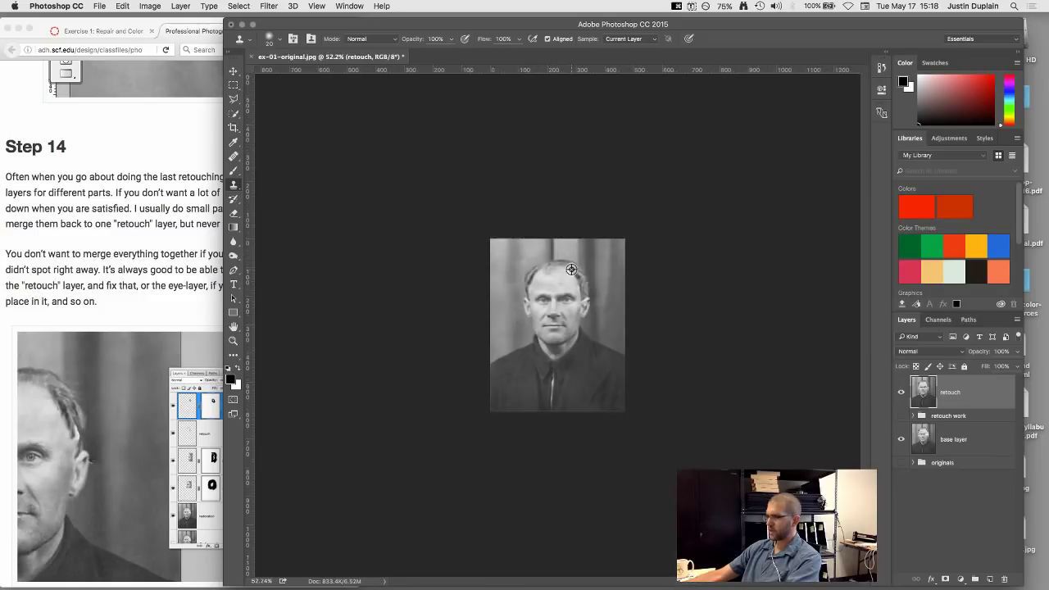
{"action": "key", "text": "super+0"}
{"action": "left_click_drag", "start_coordinate": [571, 267], "coordinate": [630, 264]}
{"action": "left_click", "coordinate": [630, 264], "text": "alt"}
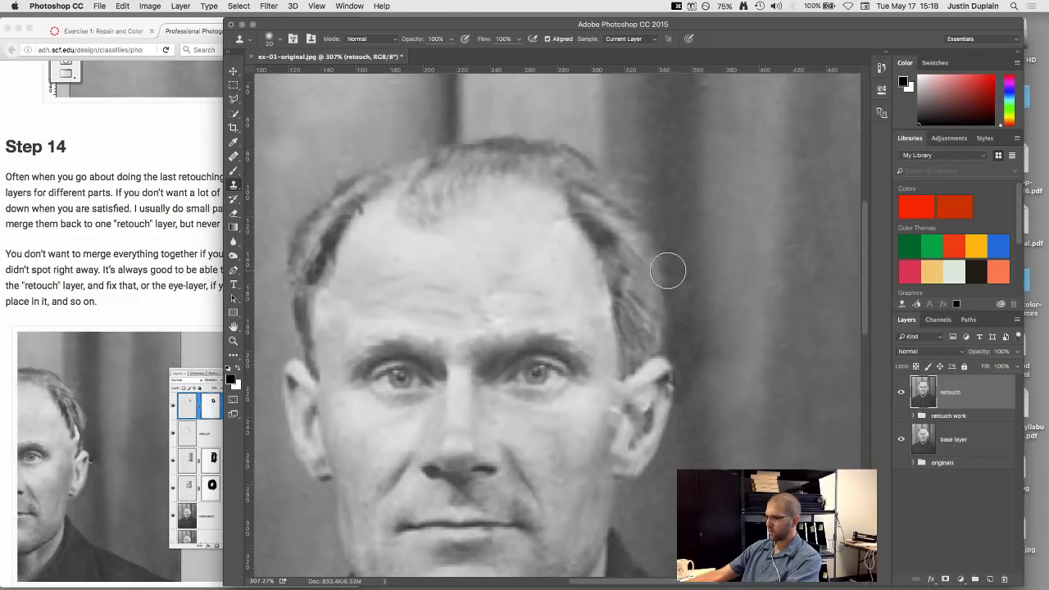
{"action": "scroll", "coordinate": [619, 254], "scroll_direction": "down", "scroll_amount": 5}
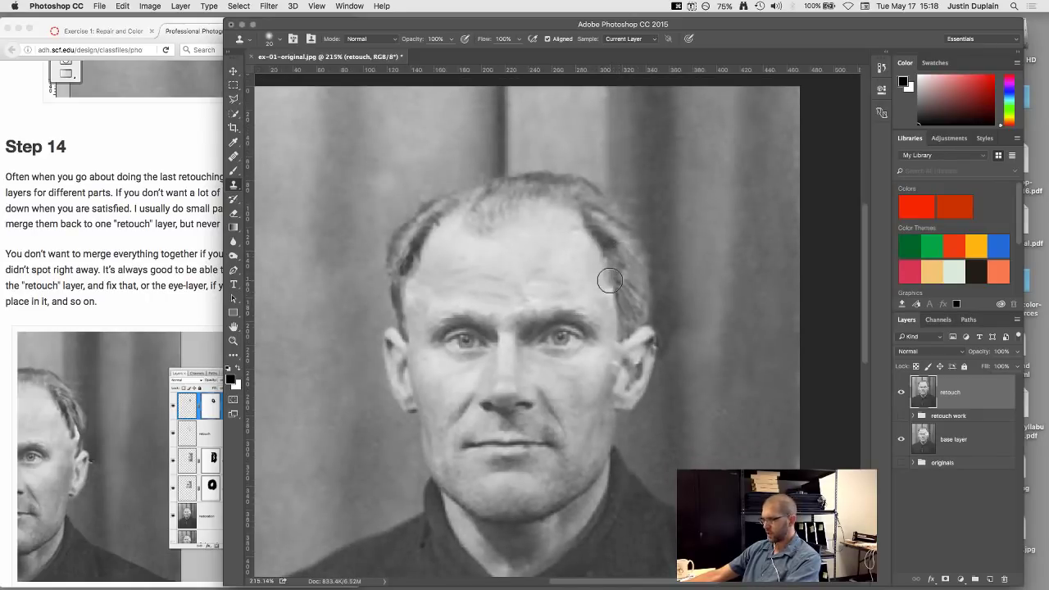
{"action": "scroll", "coordinate": [524, 226], "scroll_direction": "up", "scroll_amount": 3}
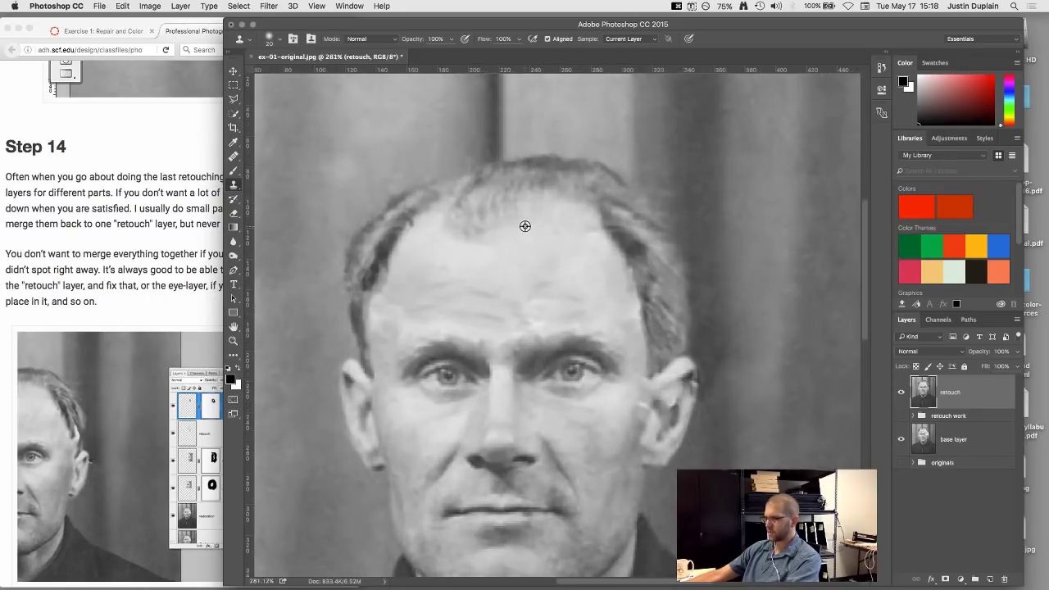
{"action": "scroll", "coordinate": [525, 226], "scroll_direction": "up", "scroll_amount": 2}
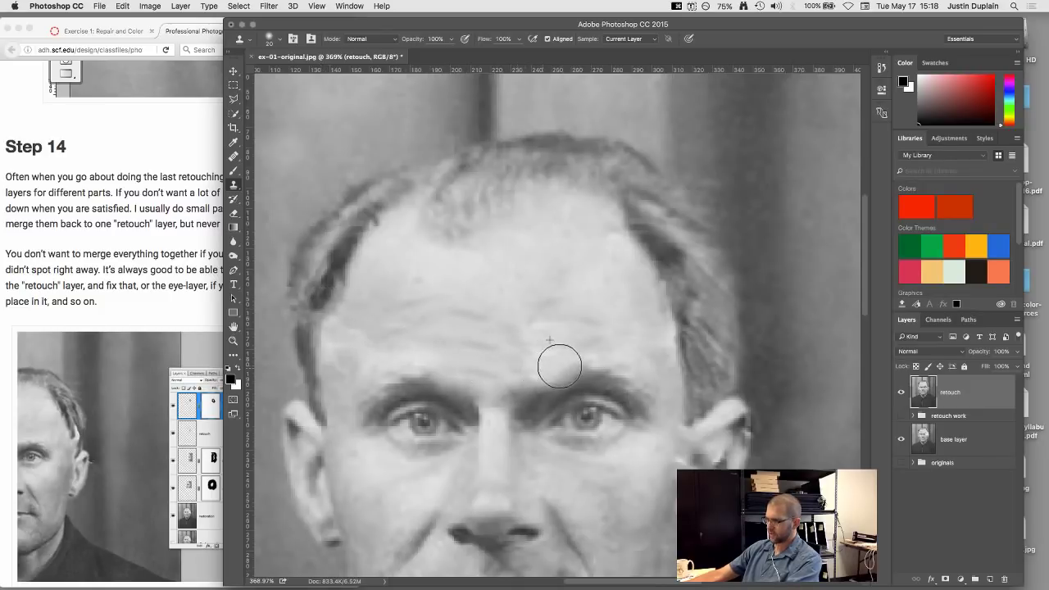
{"action": "key", "text": "super+z"}
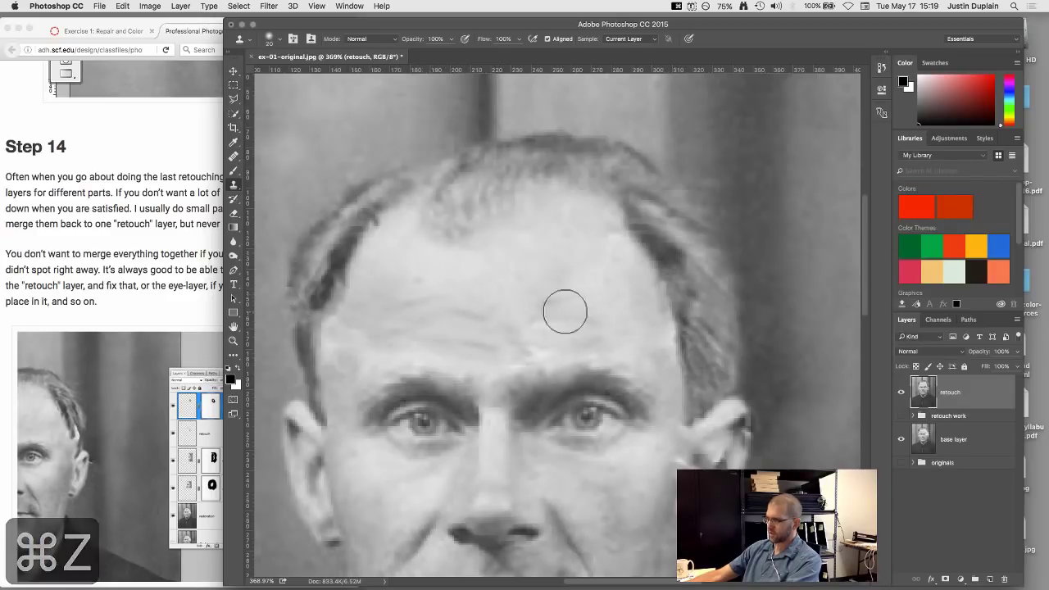
- Switch to Firefox, examine the before-and-after photo at the top of the restoration tutorial, and return to Photoshop
{"action": "left_click", "coordinate": [55, 402]}
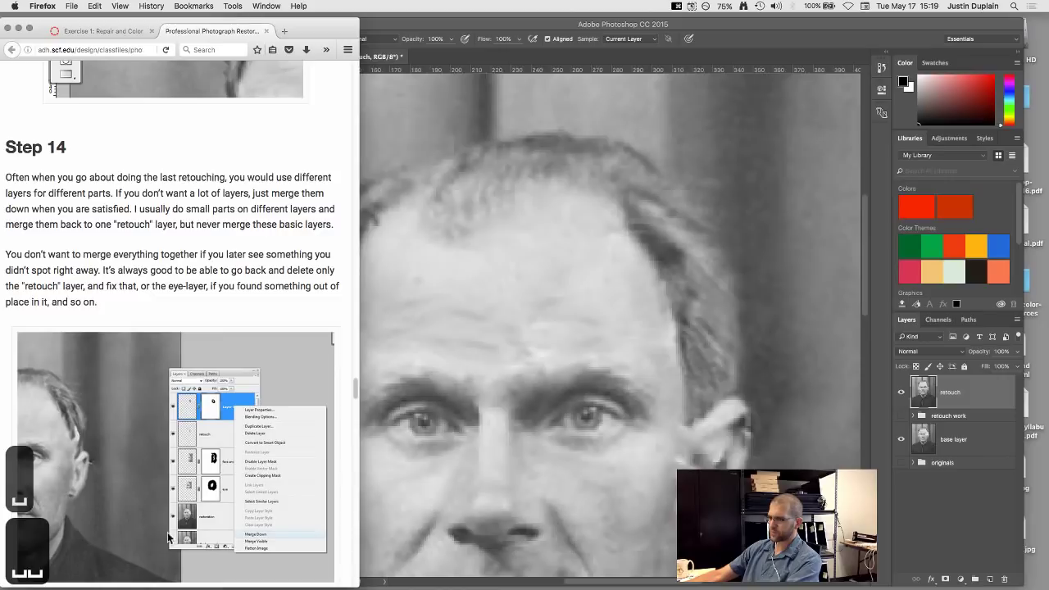
{"action": "scroll", "coordinate": [165, 497], "scroll_direction": "down", "scroll_amount": 1}
{"action": "scroll", "coordinate": [211, 278], "scroll_direction": "up", "scroll_amount": 1}
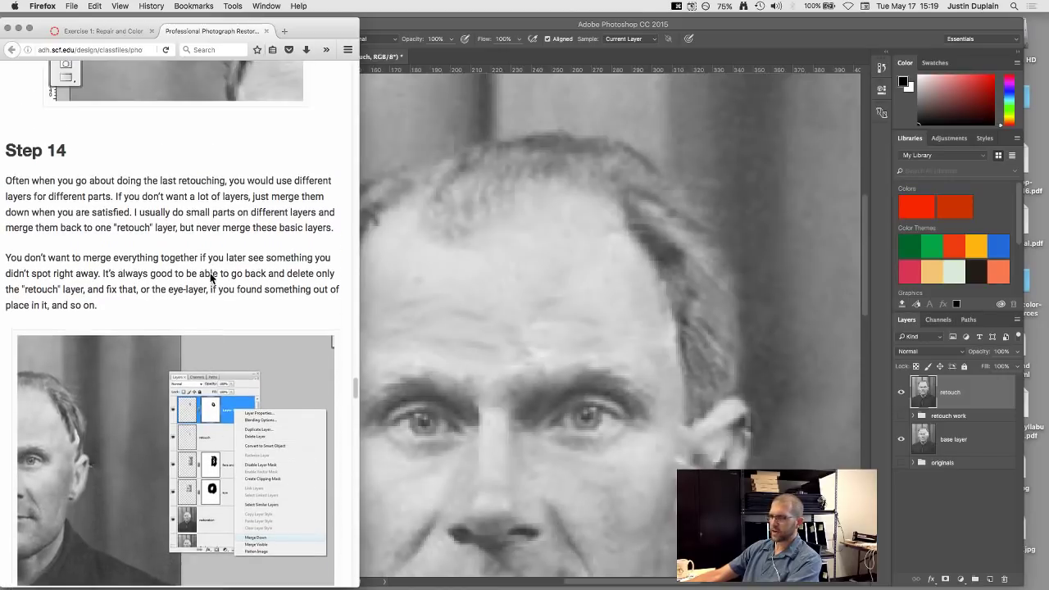
{"action": "scroll", "coordinate": [209, 278], "scroll_direction": "up", "scroll_amount": 20}
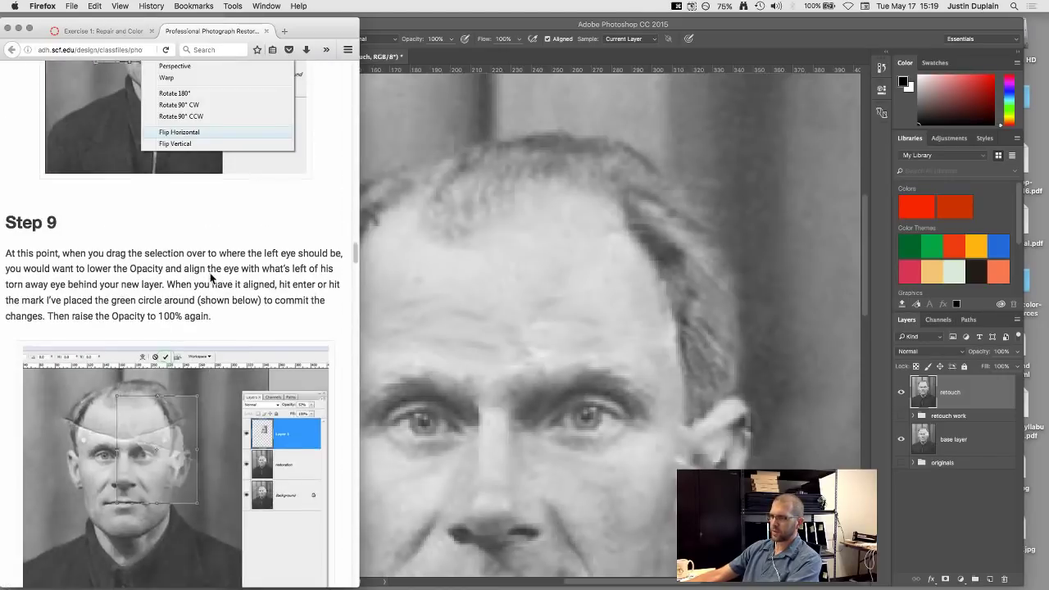
{"action": "scroll", "coordinate": [210, 273], "scroll_direction": "up", "scroll_amount": 20}
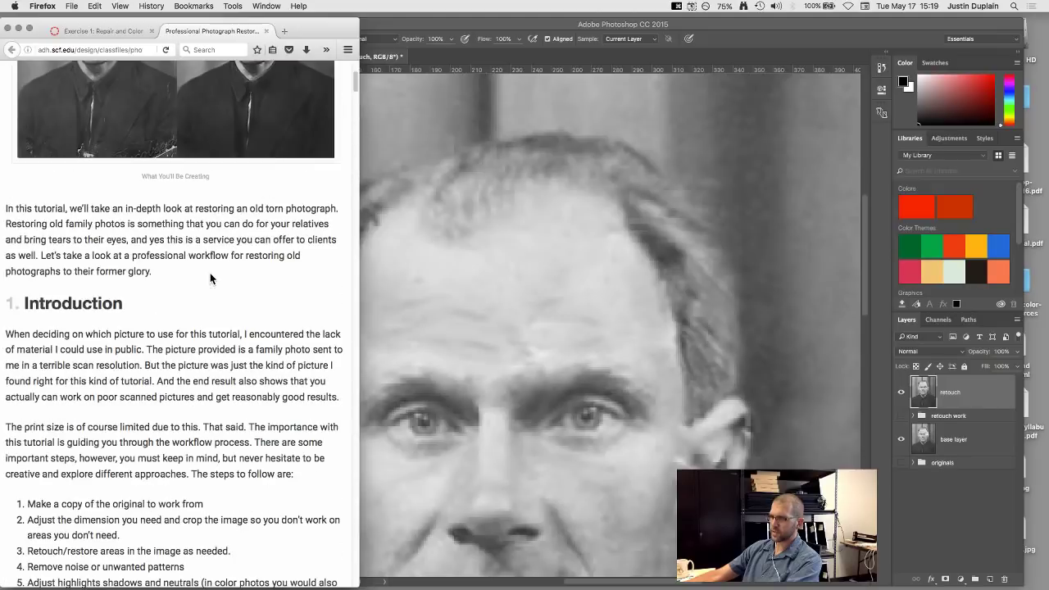
{"action": "scroll", "coordinate": [210, 278], "scroll_direction": "up", "scroll_amount": 5}
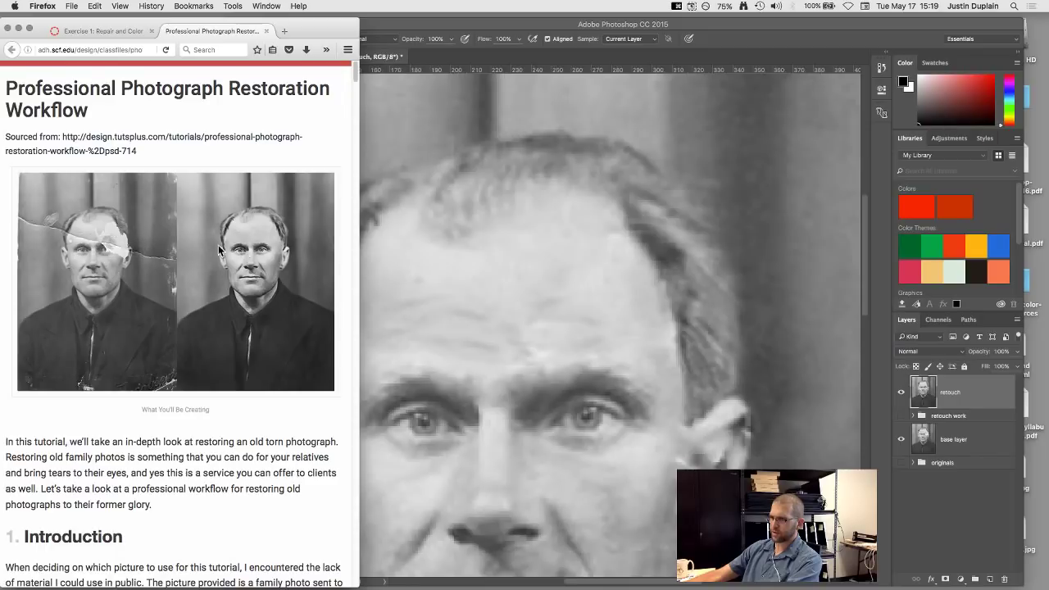
{"action": "left_click", "coordinate": [557, 322]}
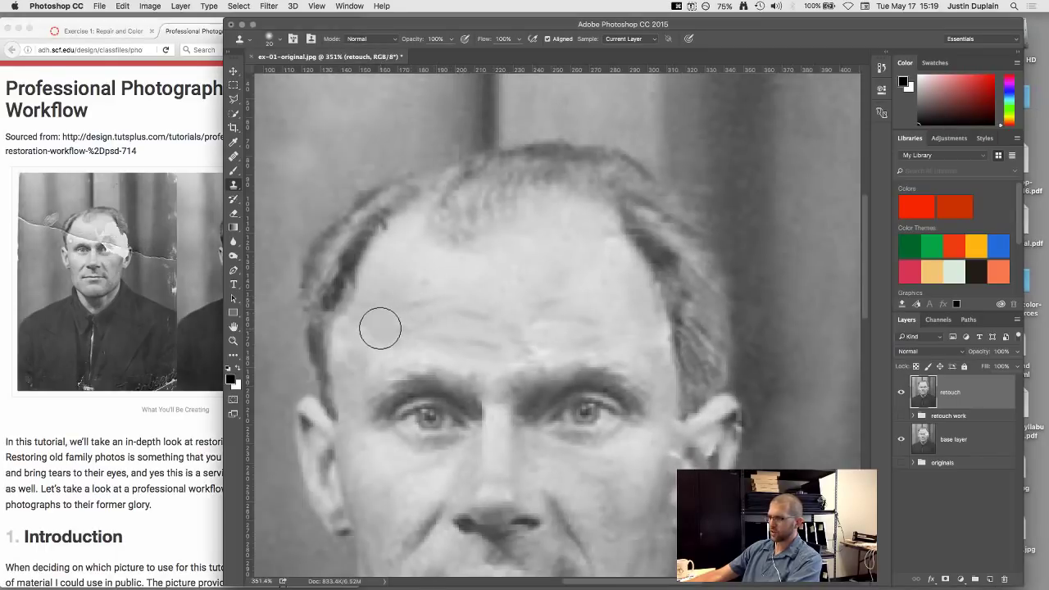
- Clone clean skin over the leftover marks at both sides of the forehead and the white mark above the nose
{"action": "left_click_drag", "start_coordinate": [361, 330], "coordinate": [353, 341]}
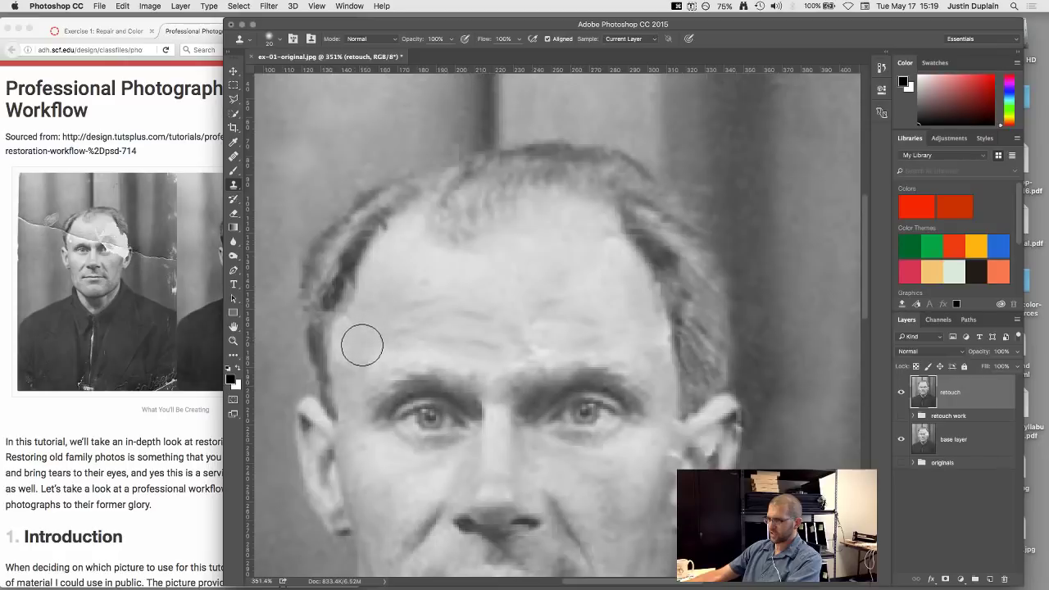
{"action": "left_click_drag", "start_coordinate": [388, 314], "coordinate": [368, 324]}
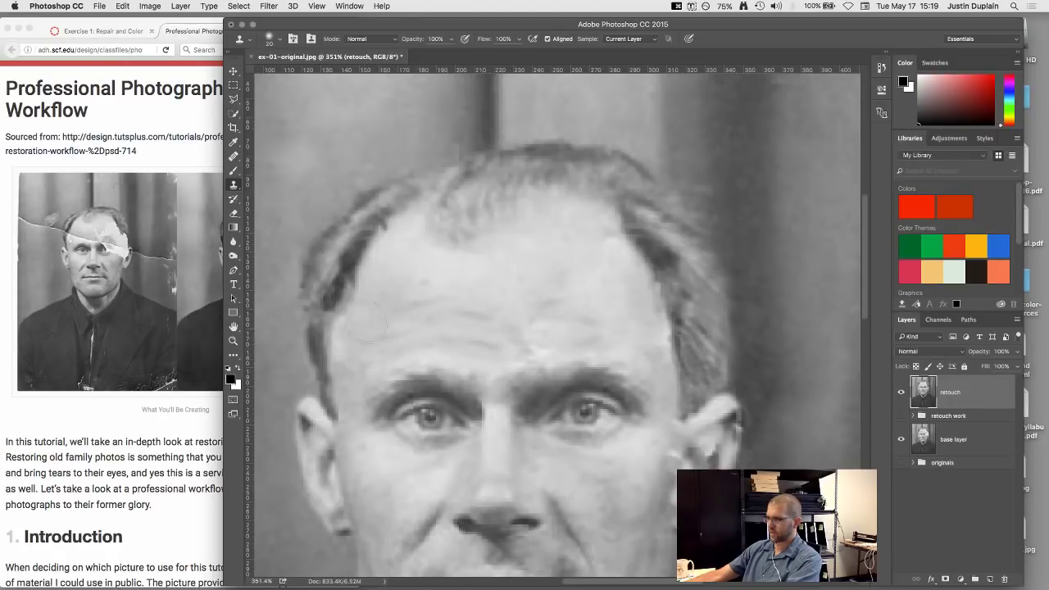
{"action": "left_click", "coordinate": [519, 291], "text": "alt"}
{"action": "left_click_drag", "start_coordinate": [544, 341], "coordinate": [532, 349]}
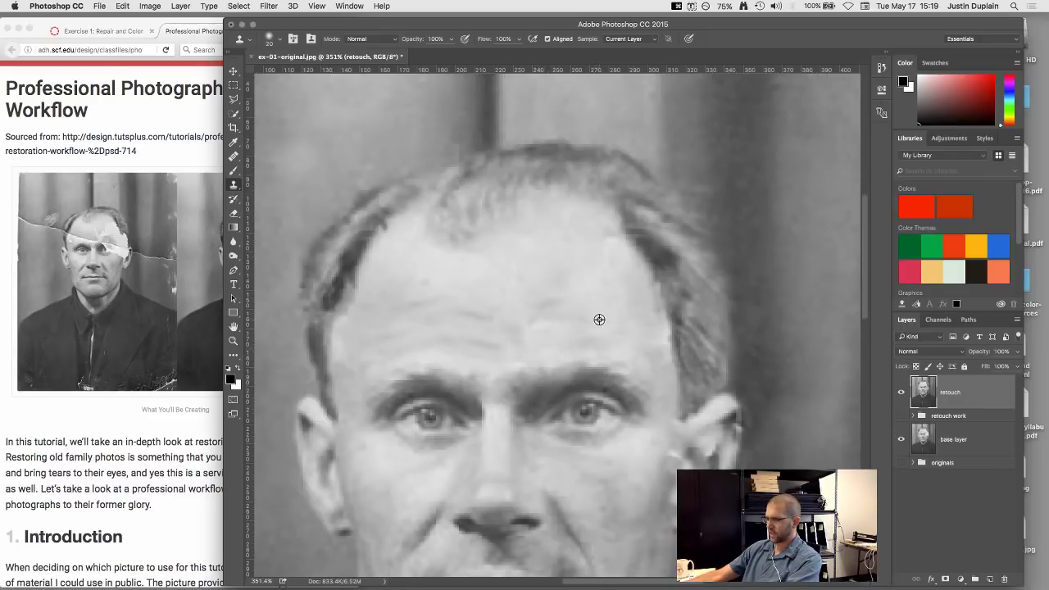
{"action": "left_click", "coordinate": [631, 344]}
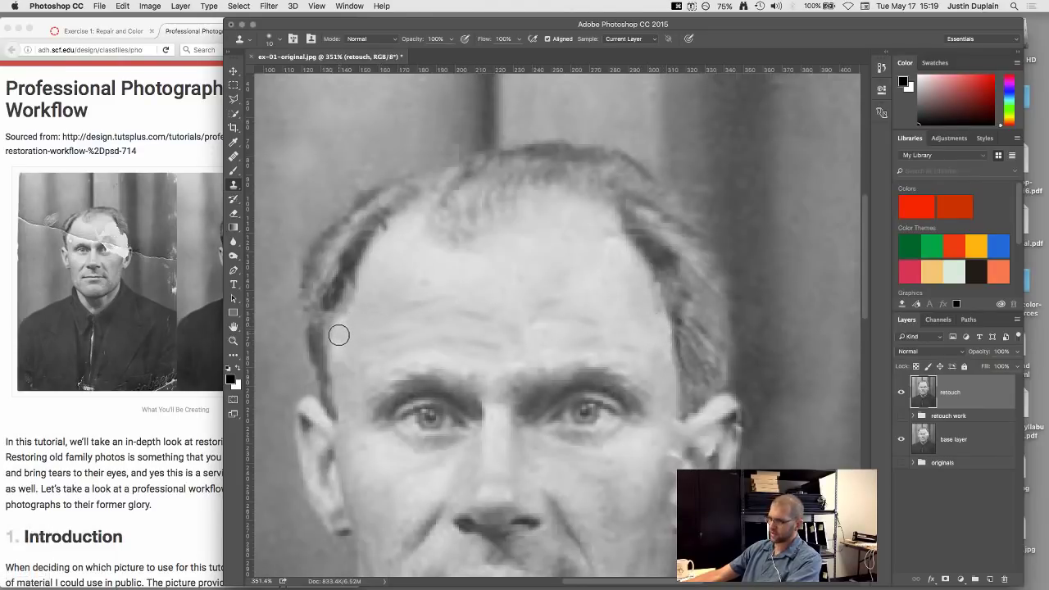
- Clone skin over the small forehead blemish above the eye on the photo's right, using a size 10 brush
{"action": "key", "text": "super+0"}
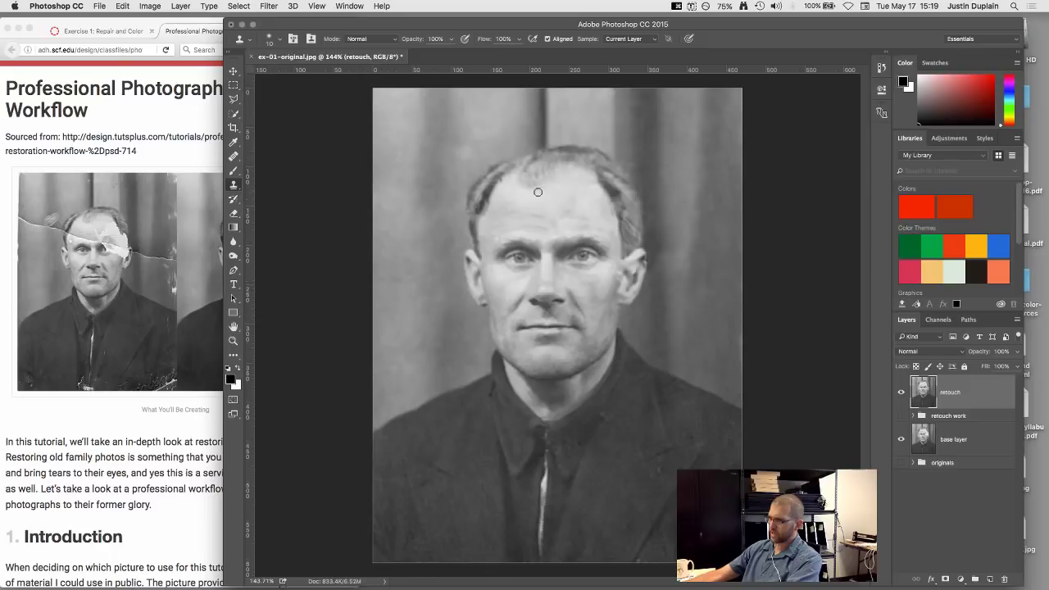
{"action": "scroll", "coordinate": [521, 206], "scroll_direction": "up", "scroll_amount": 3}
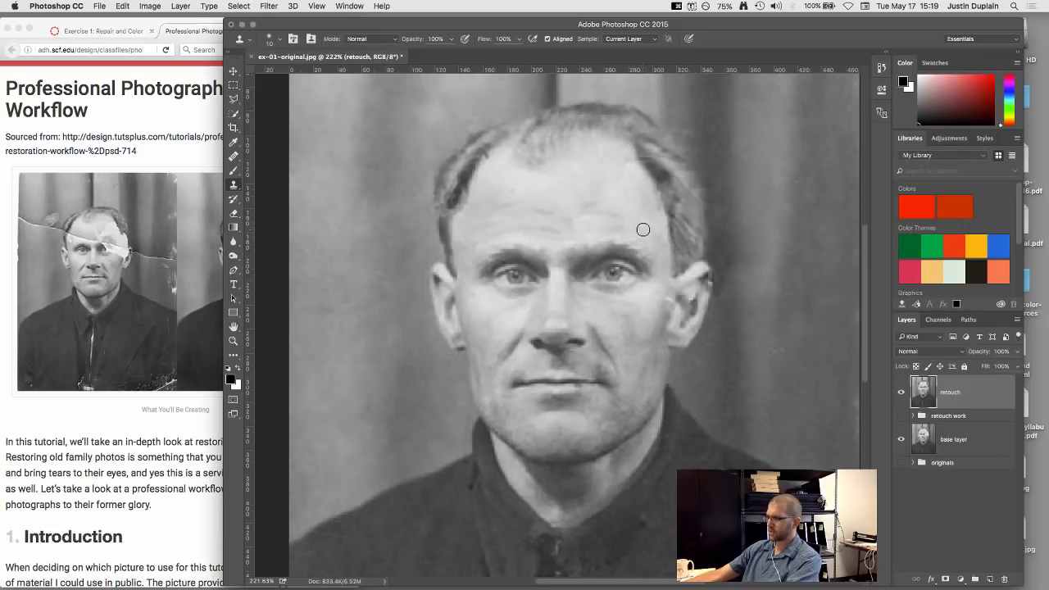
{"action": "left_click", "coordinate": [606, 203], "text": "alt"}
{"action": "left_click", "coordinate": [588, 217]}
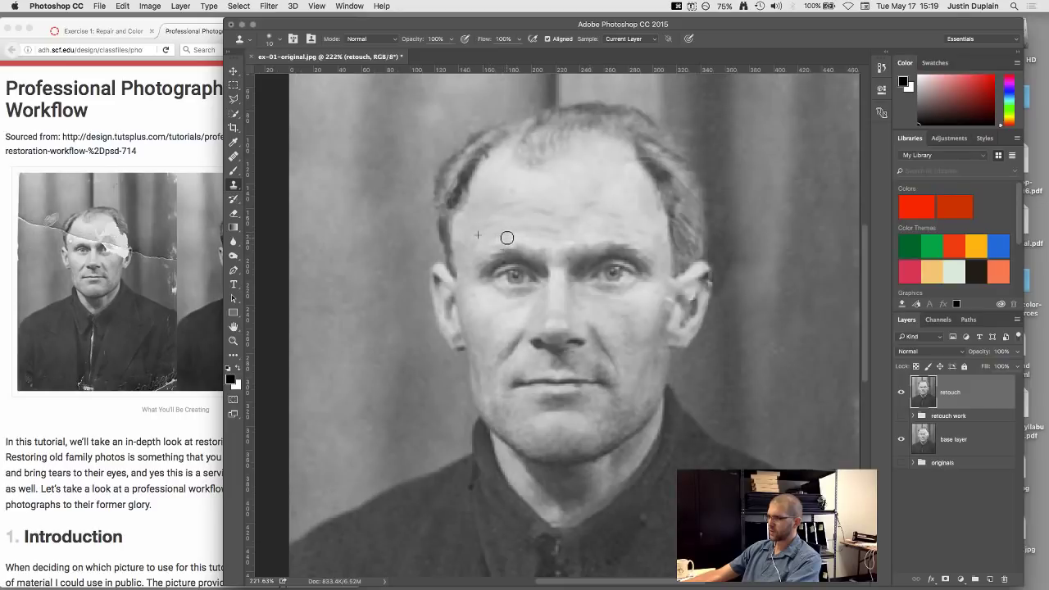
- Clone over the damage marks on the ear at the right of the portrait with the size 10 brush
{"action": "scroll", "coordinate": [538, 227], "scroll_direction": "down", "scroll_amount": 5}
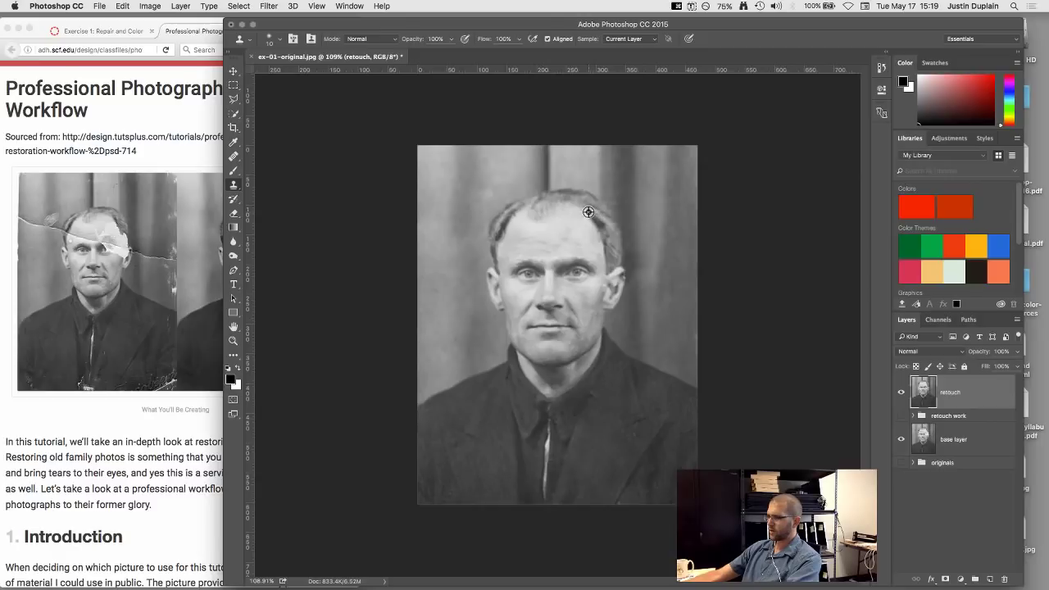
{"action": "scroll", "coordinate": [664, 274], "scroll_direction": "up", "scroll_amount": 6}
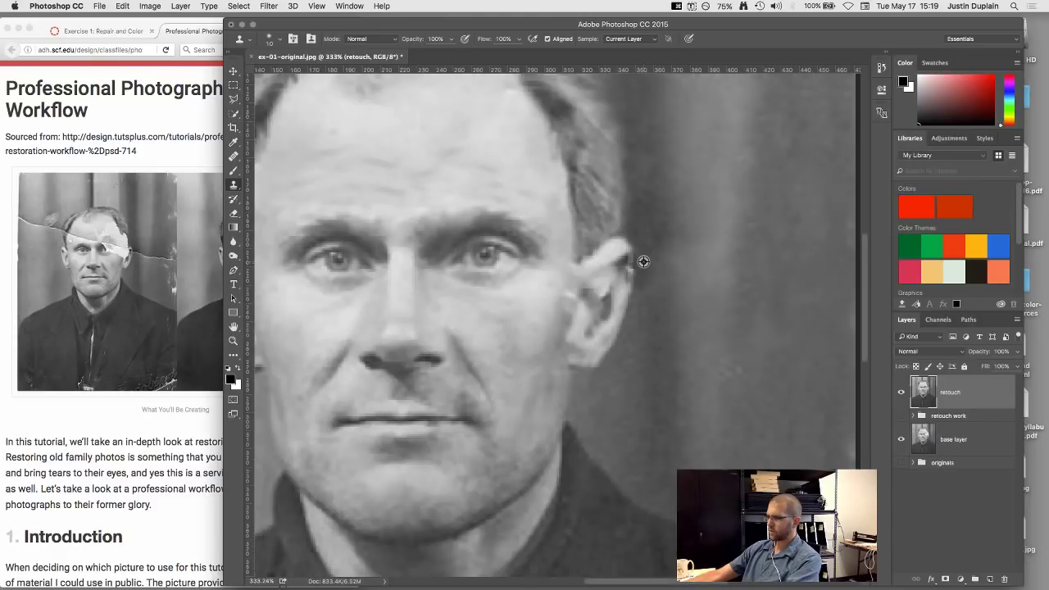
{"action": "left_click", "coordinate": [627, 265]}
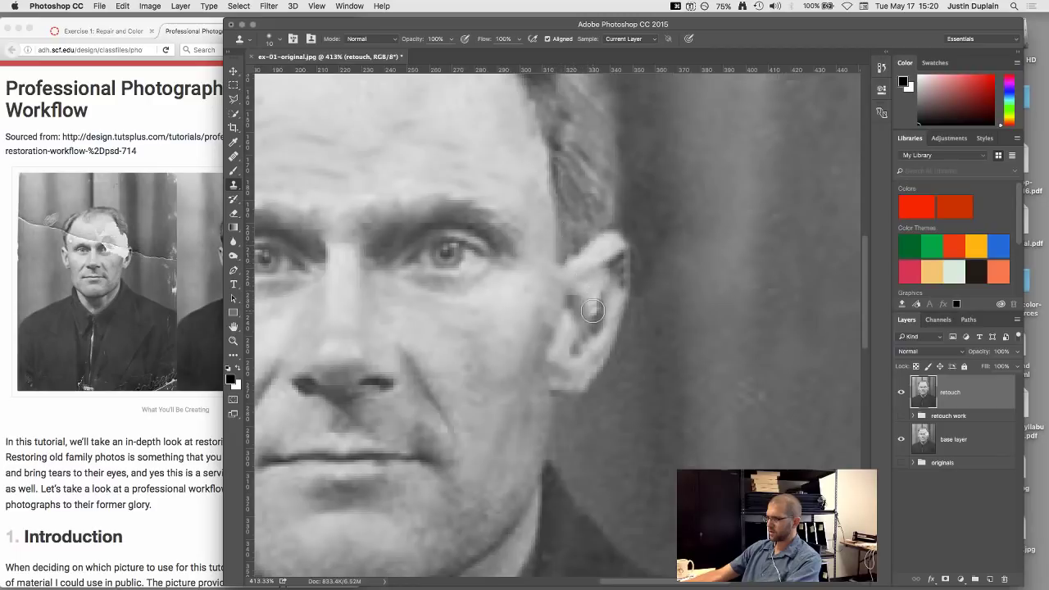
{"action": "scroll", "coordinate": [511, 319], "scroll_direction": "down", "scroll_amount": 4}
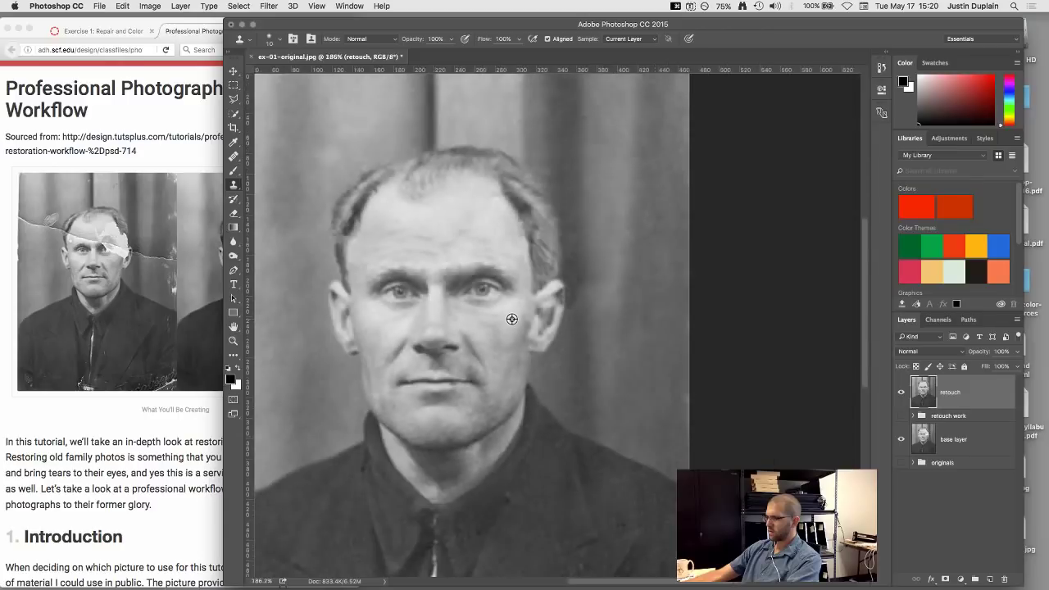
- Examine the whole portrait, the curtain background and the jacket for remaining marks, trying larger clone brush sizes
{"action": "scroll", "coordinate": [511, 318], "scroll_direction": "down", "scroll_amount": 1}
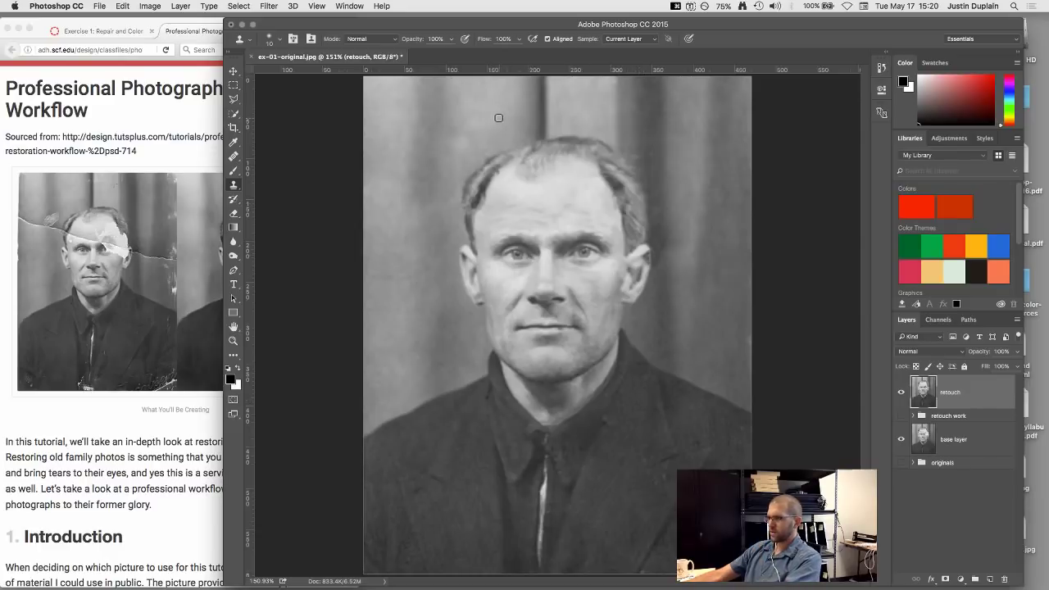
{"action": "key", "text": "space"}
{"action": "scroll", "coordinate": [706, 150], "scroll_direction": "up", "scroll_amount": 3}
{"action": "scroll", "coordinate": [705, 150], "scroll_direction": "down", "scroll_amount": 3}
{"action": "key", "text": "bracketright"}
{"action": "key", "text": "bracketright"}
{"action": "key", "text": "bracketright"}
{"action": "key", "text": "bracketright"}
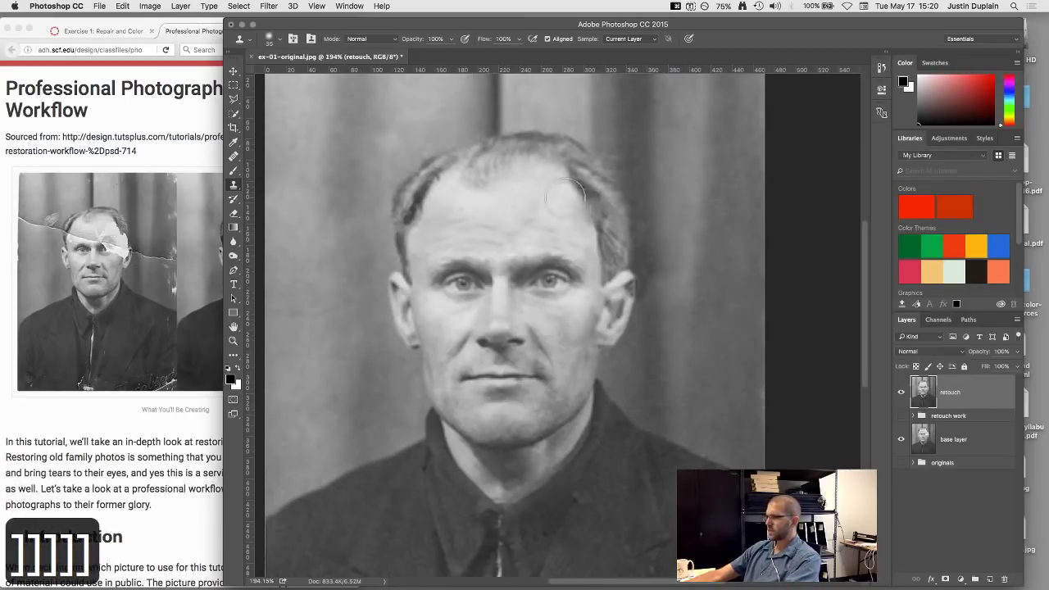
{"action": "left_click_drag", "start_coordinate": [360, 123], "coordinate": [351, 246]}
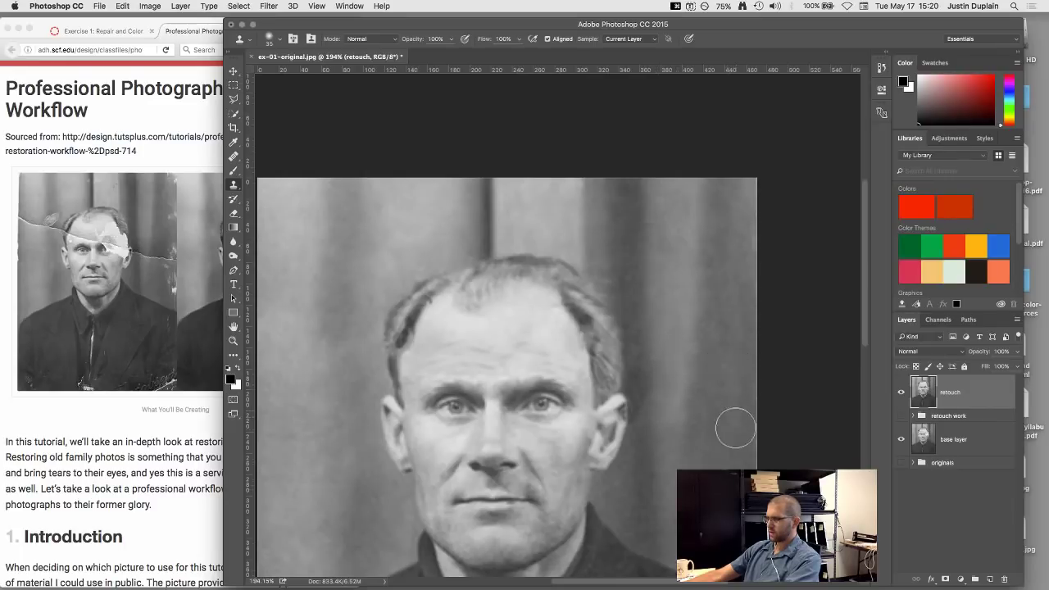
{"action": "left_click_drag", "start_coordinate": [735, 419], "coordinate": [726, 312]}
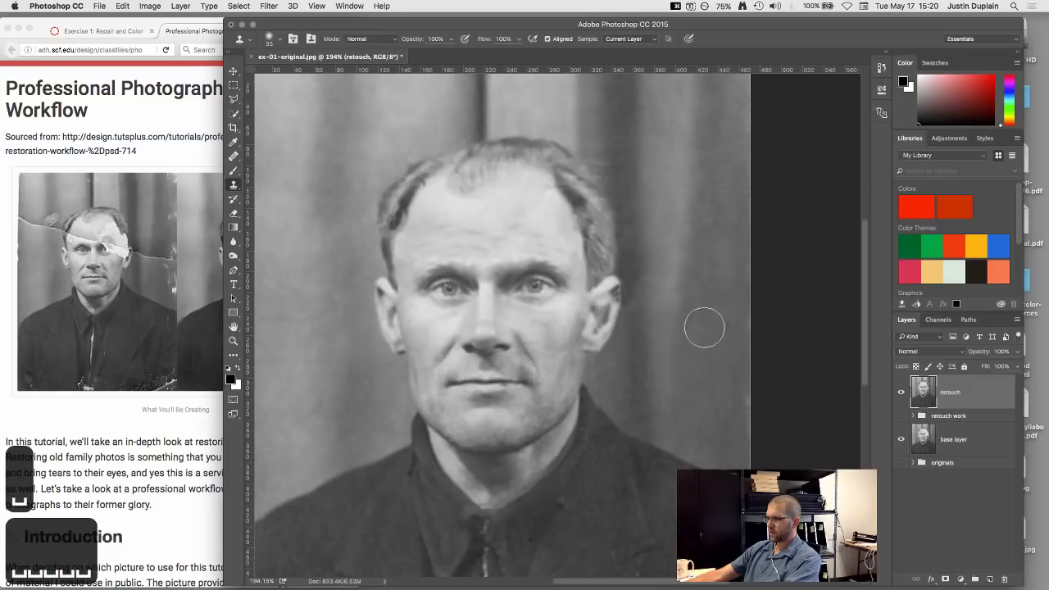
{"action": "scroll", "coordinate": [718, 253], "scroll_direction": "down", "scroll_amount": 3}
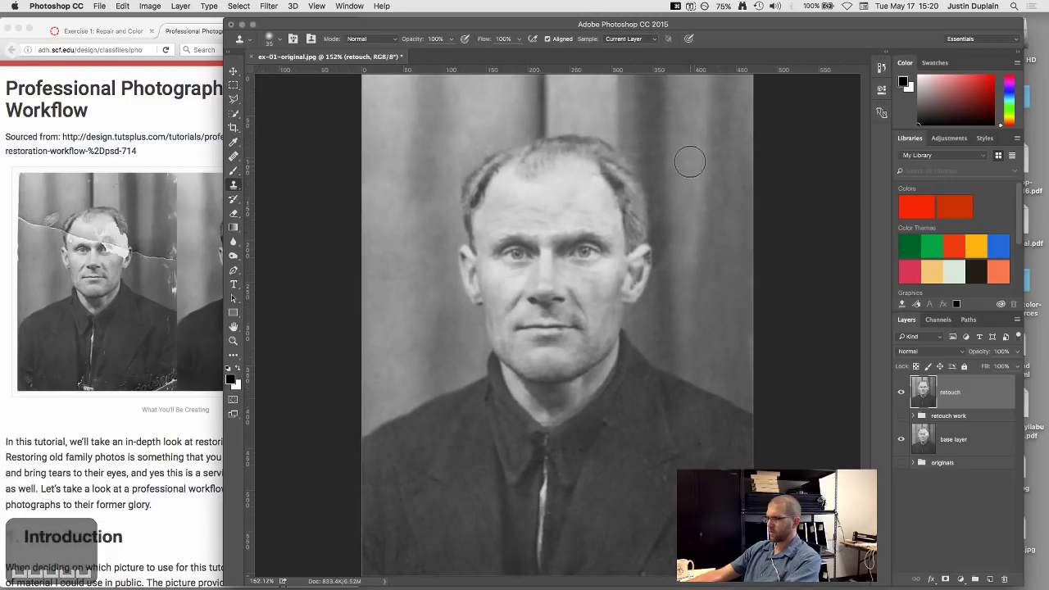
{"action": "key", "text": "bracketleft"}
{"action": "key", "text": "bracketleft"}
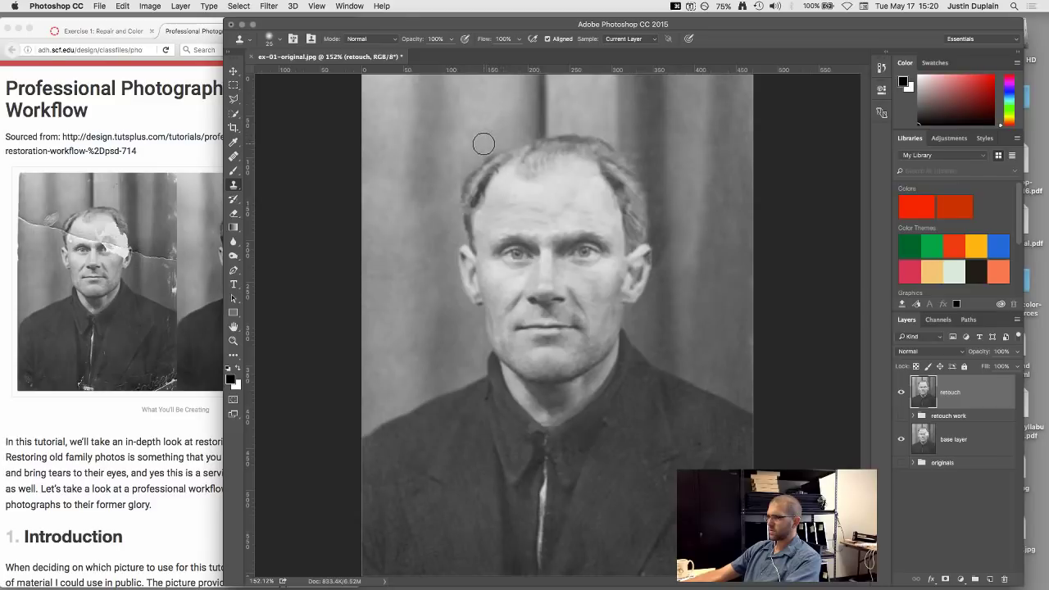
{"action": "scroll", "coordinate": [483, 123], "scroll_direction": "down", "scroll_amount": 2}
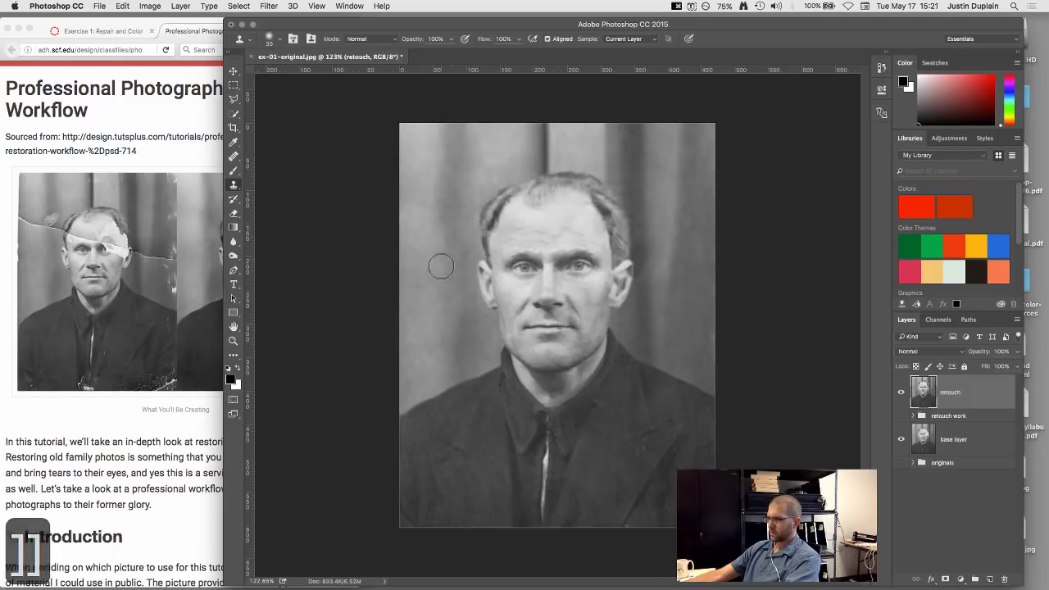
{"action": "scroll", "coordinate": [398, 235], "scroll_direction": "down", "scroll_amount": 1}
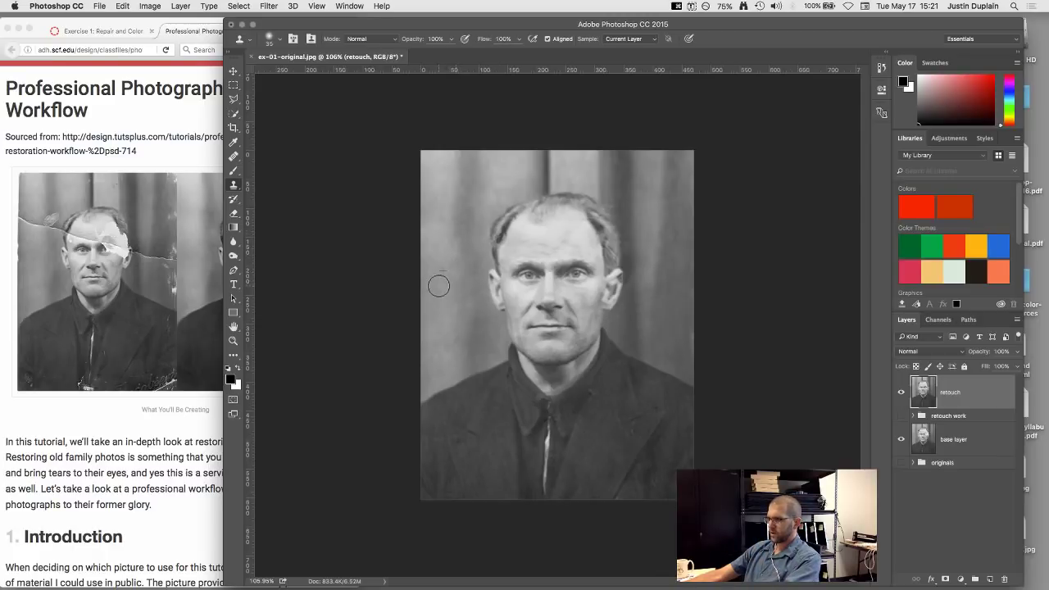
{"action": "scroll", "coordinate": [585, 246], "scroll_direction": "up", "scroll_amount": 5}
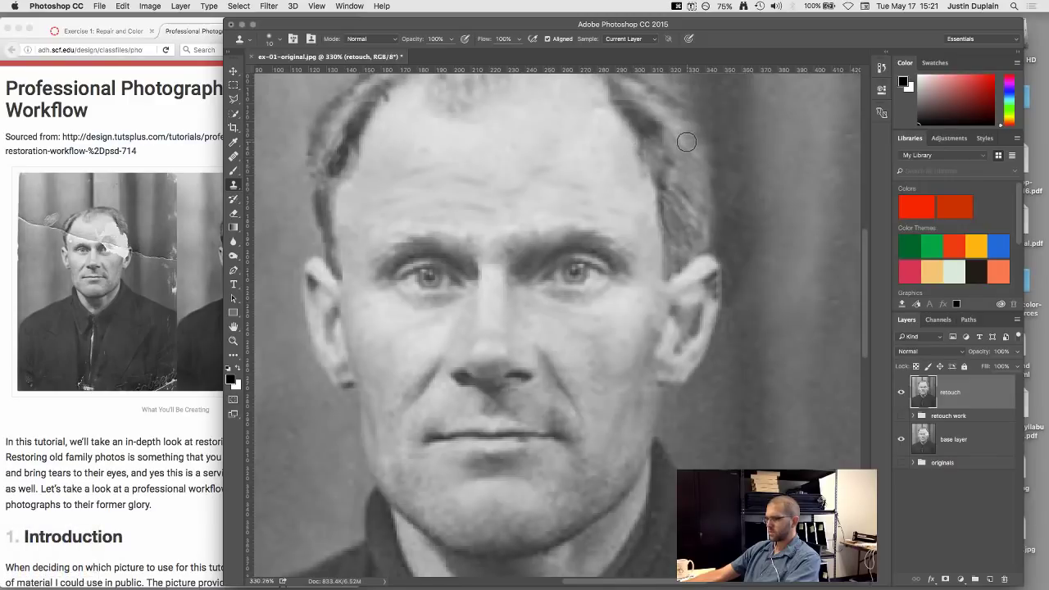
- Undo the latest clone strokes near the hairline on the photo's right and set the clone brush size to 15
{"action": "key", "text": "super+z"}
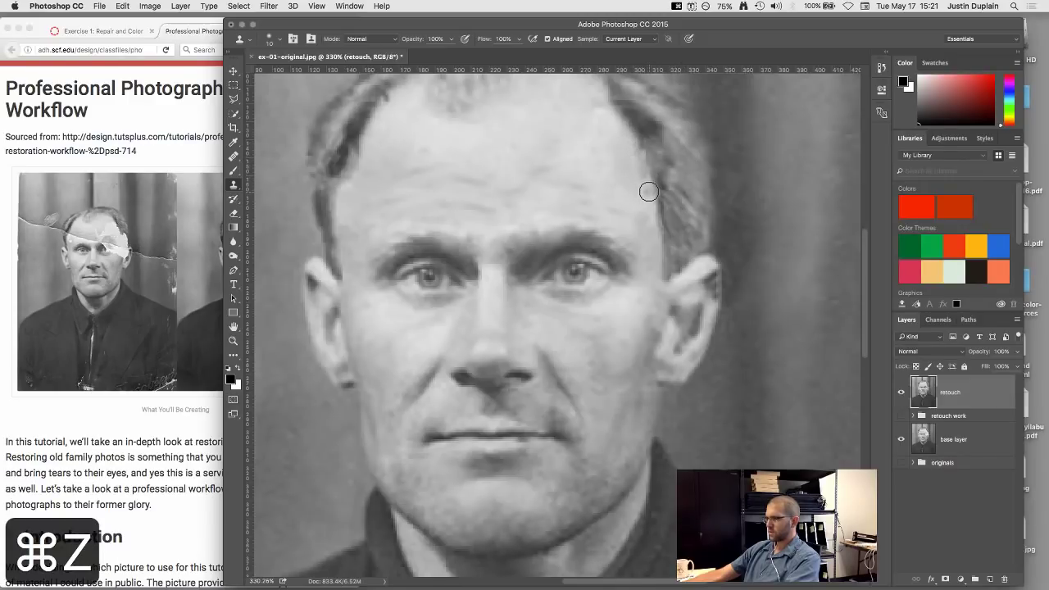
{"action": "key", "text": "bracketright"}
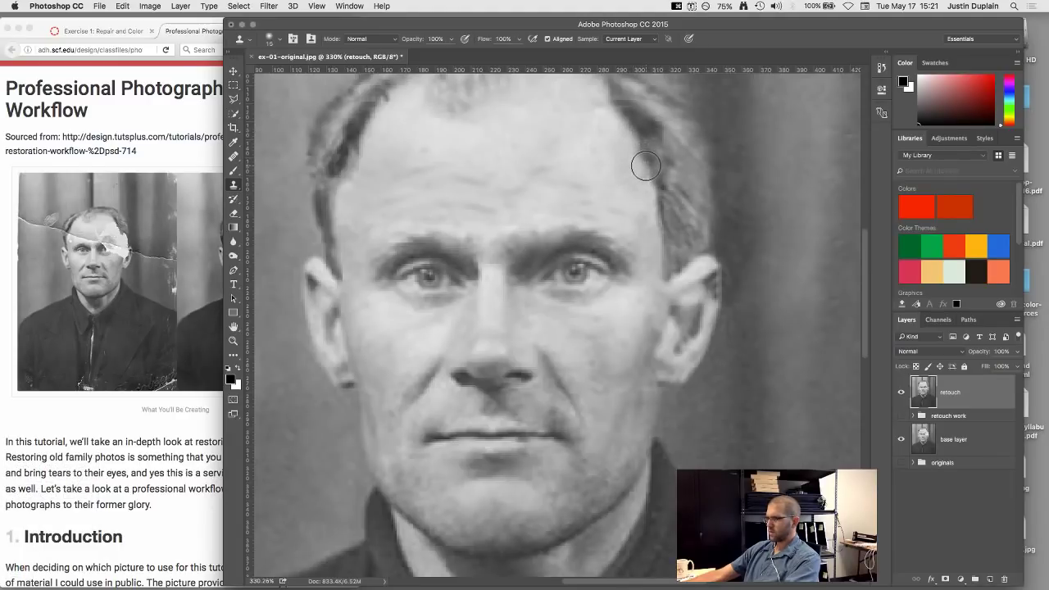
{"action": "scroll", "coordinate": [601, 171], "scroll_direction": "down", "scroll_amount": 5}
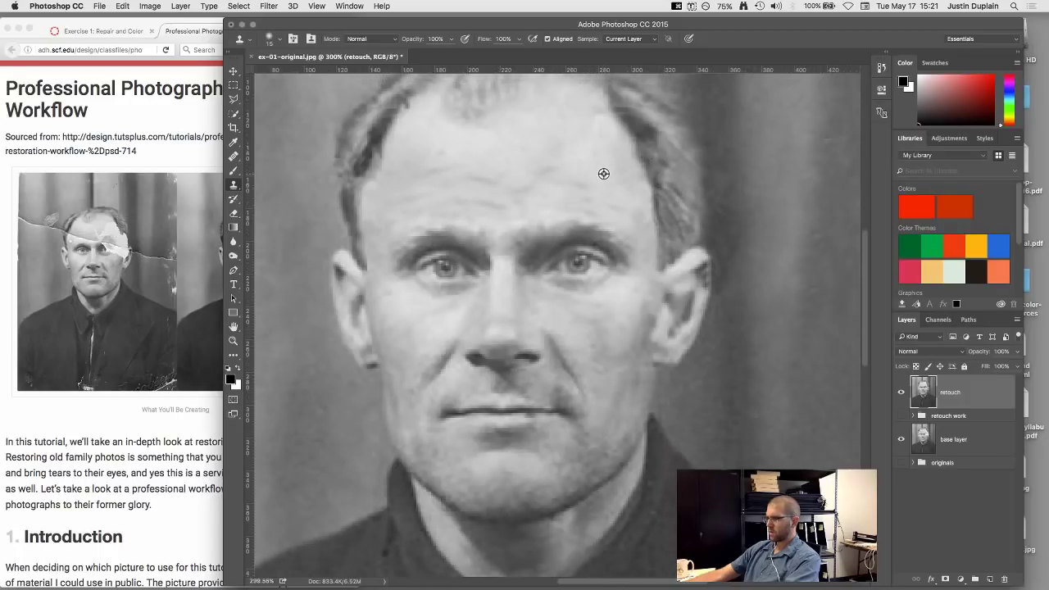
{"action": "scroll", "coordinate": [501, 156], "scroll_direction": "up", "scroll_amount": 5}
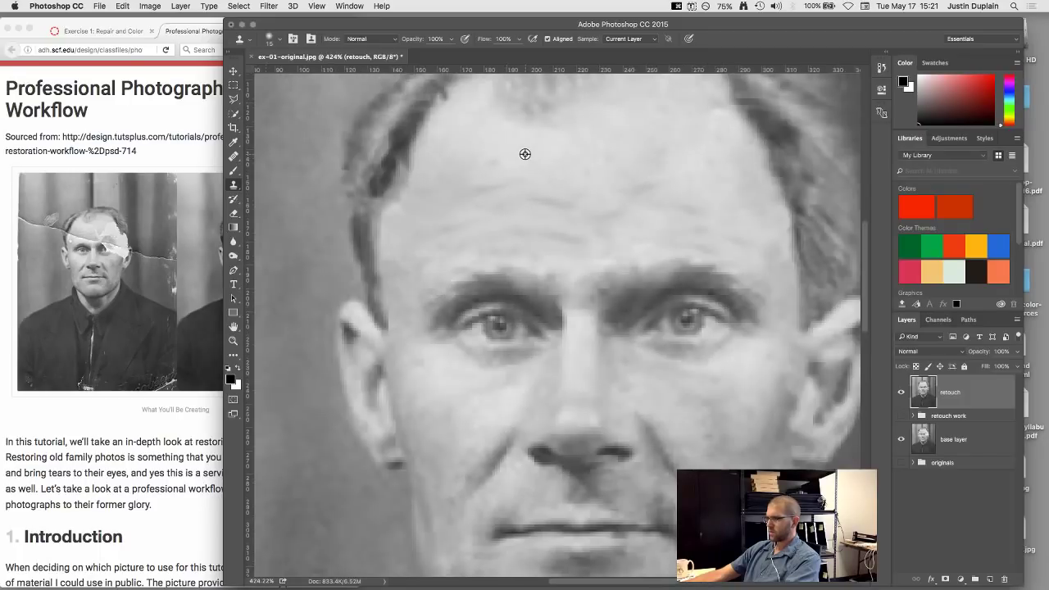
{"action": "scroll", "coordinate": [550, 151], "scroll_direction": "down", "scroll_amount": 3}
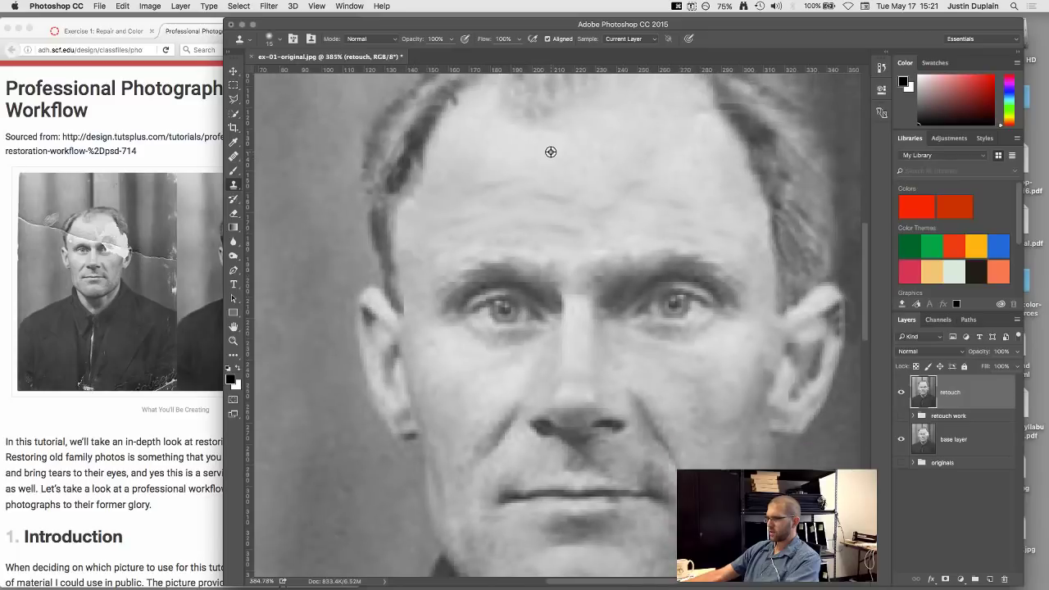
{"action": "scroll", "coordinate": [582, 207], "scroll_direction": "up", "scroll_amount": 3}
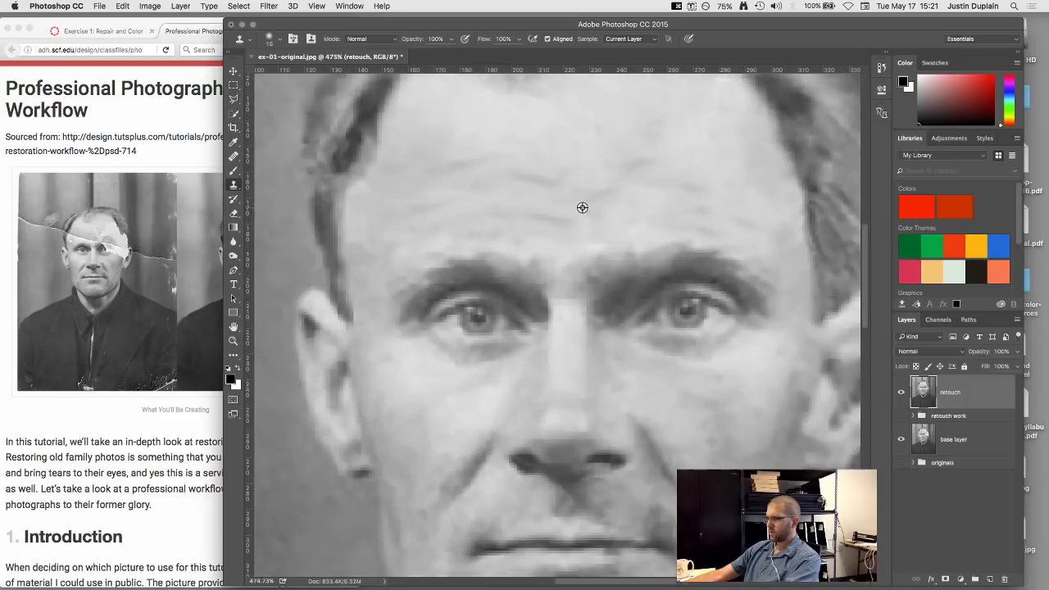
{"action": "scroll", "coordinate": [582, 207], "scroll_direction": "up", "scroll_amount": 3}
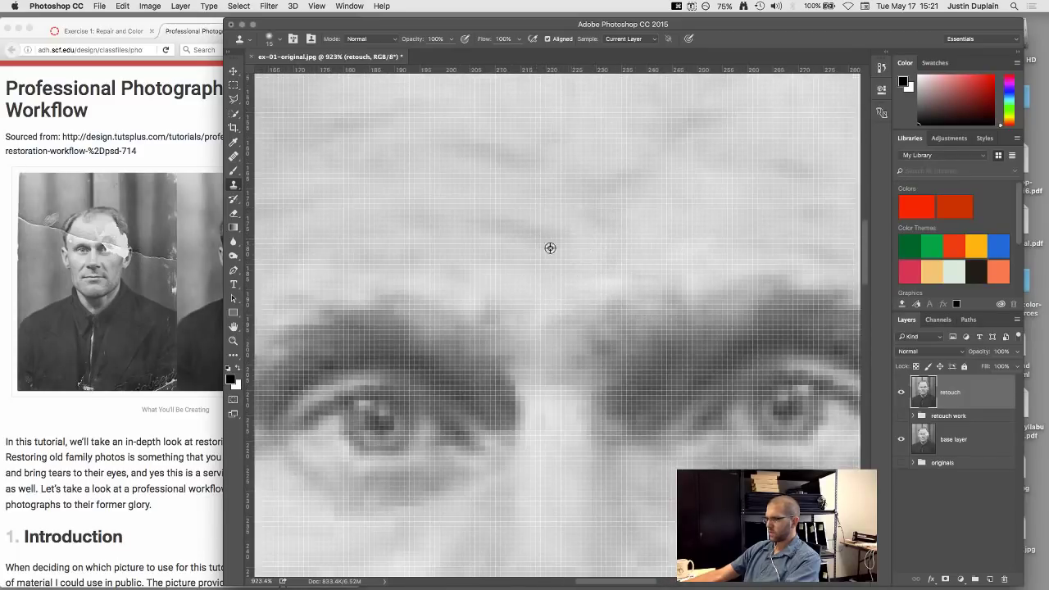
{"action": "scroll", "coordinate": [543, 226], "scroll_direction": "down", "scroll_amount": 5}
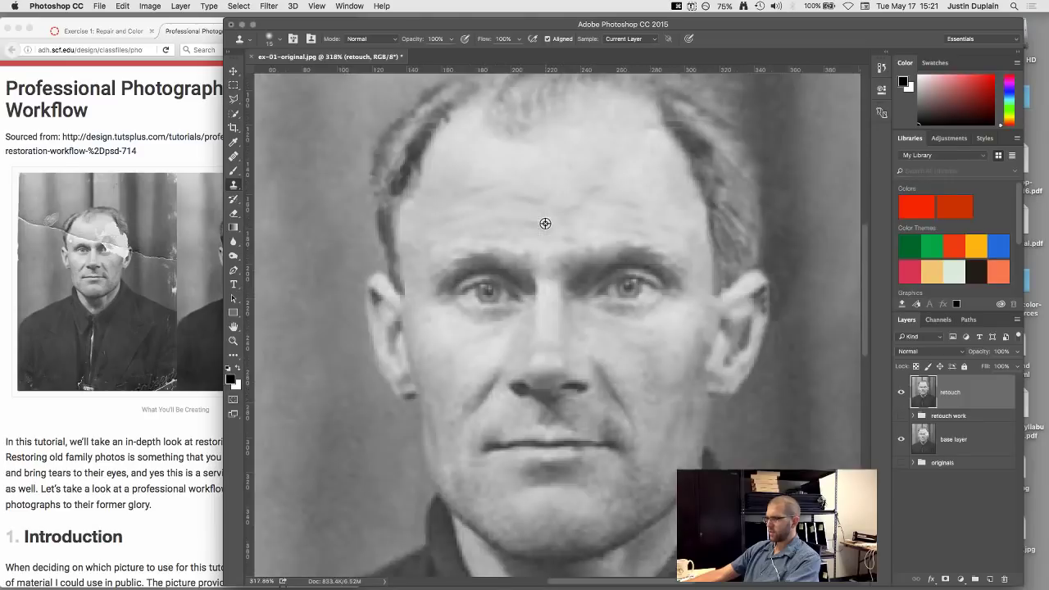
{"action": "key", "text": "super+z"}
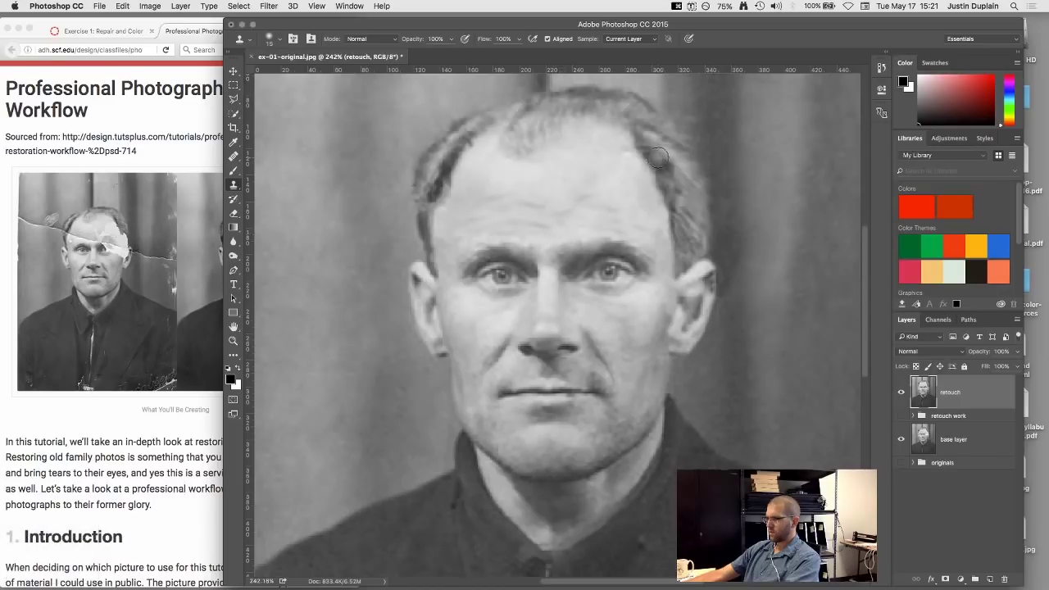
{"action": "scroll", "coordinate": [611, 162], "scroll_direction": "down", "scroll_amount": 5}
{"action": "scroll", "coordinate": [612, 163], "scroll_direction": "up", "scroll_amount": 4}
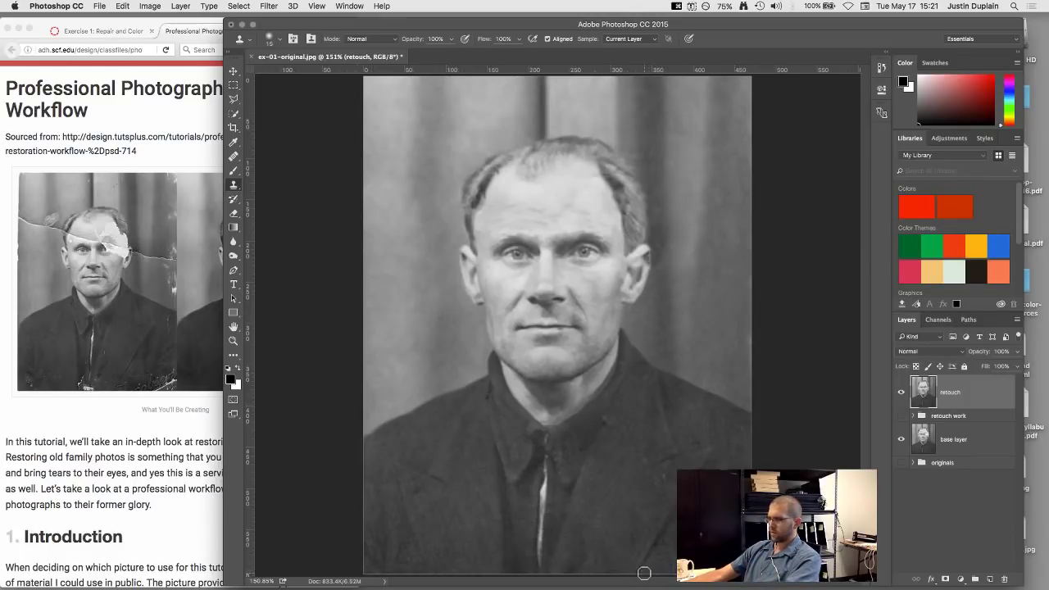
- Switch to Firefox, read the restoration tutorial down to Step 15, then return to Photoshop and compare the portrait with its finished photo
{"action": "left_click", "coordinate": [82, 417]}
{"action": "scroll", "coordinate": [82, 410], "scroll_direction": "down", "scroll_amount": 4}
{"action": "scroll", "coordinate": [80, 385], "scroll_direction": "down", "scroll_amount": 20}
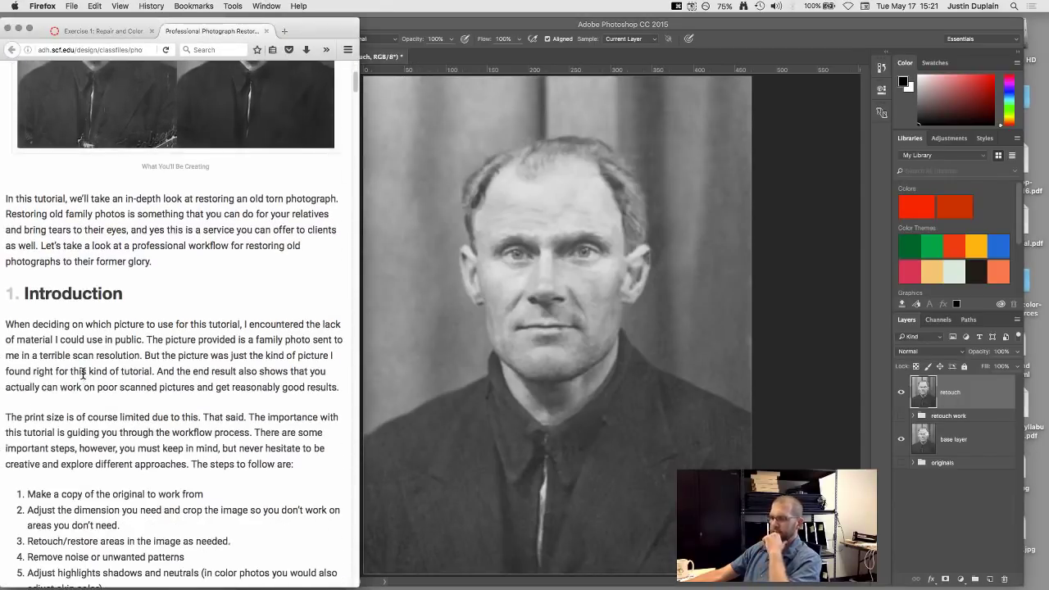
{"action": "scroll", "coordinate": [83, 377], "scroll_direction": "down", "scroll_amount": 20}
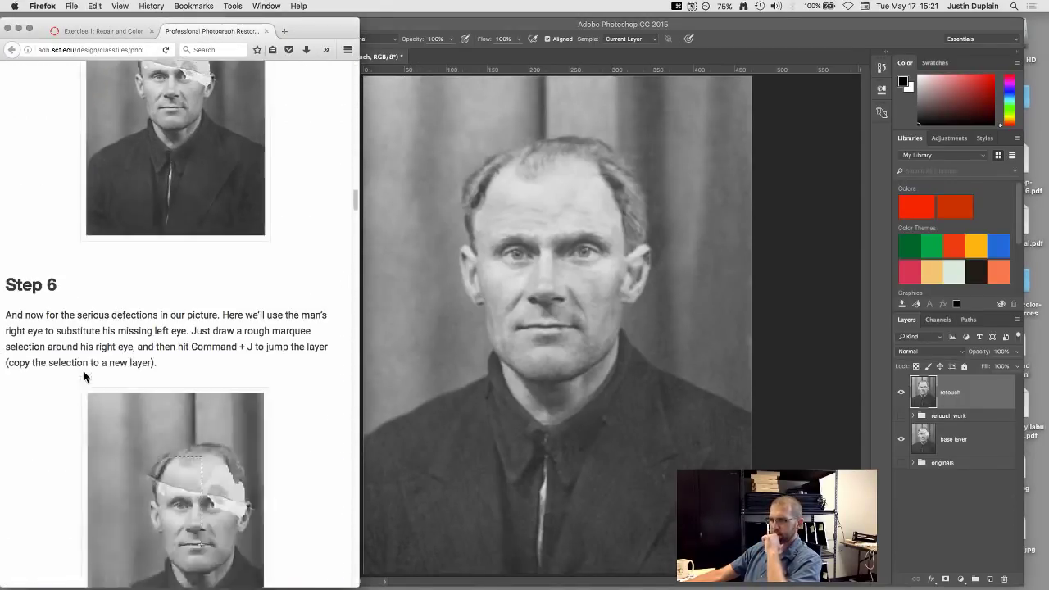
{"action": "scroll", "coordinate": [83, 377], "scroll_direction": "down", "scroll_amount": 20}
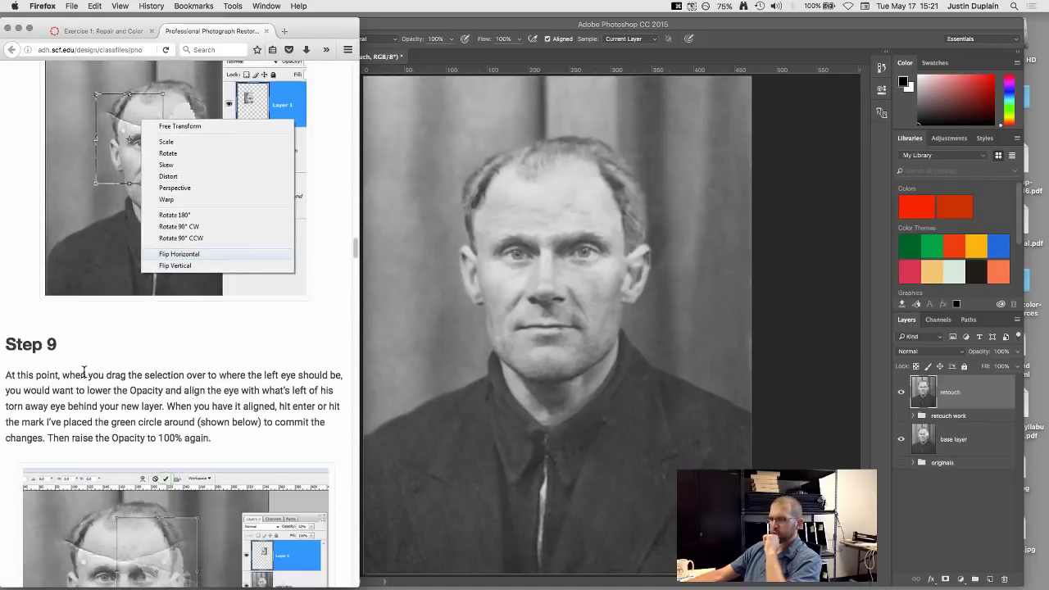
{"action": "scroll", "coordinate": [84, 377], "scroll_direction": "down", "scroll_amount": 10}
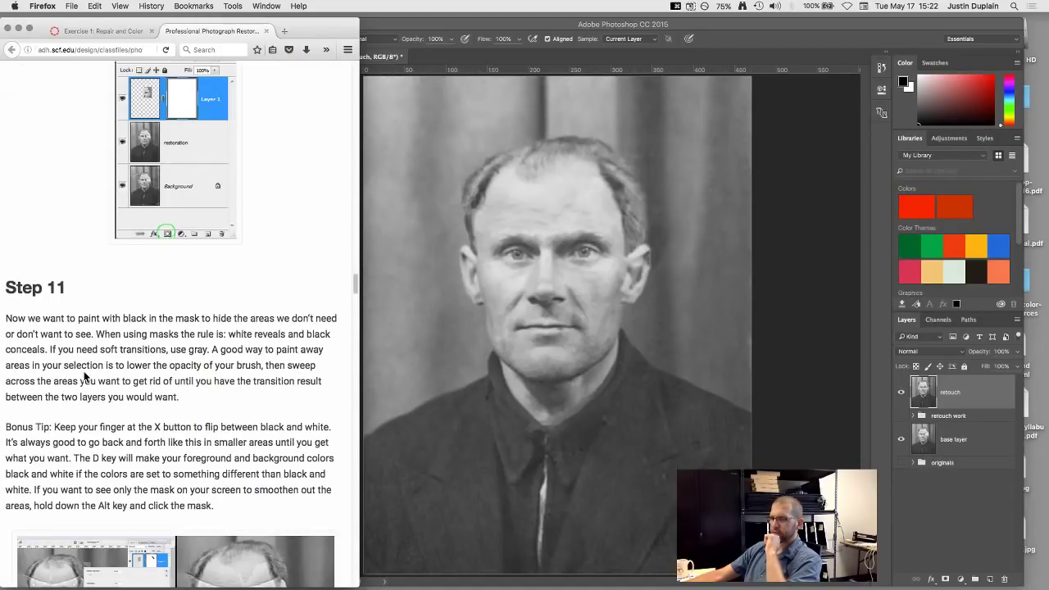
{"action": "scroll", "coordinate": [84, 377], "scroll_direction": "down", "scroll_amount": 10}
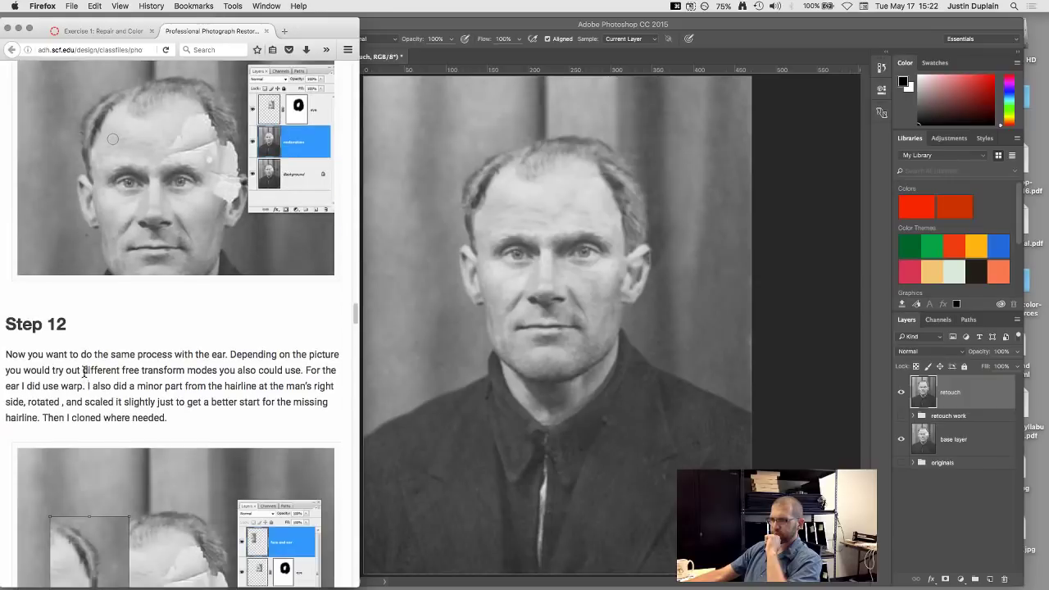
{"action": "scroll", "coordinate": [83, 377], "scroll_direction": "down", "scroll_amount": 15}
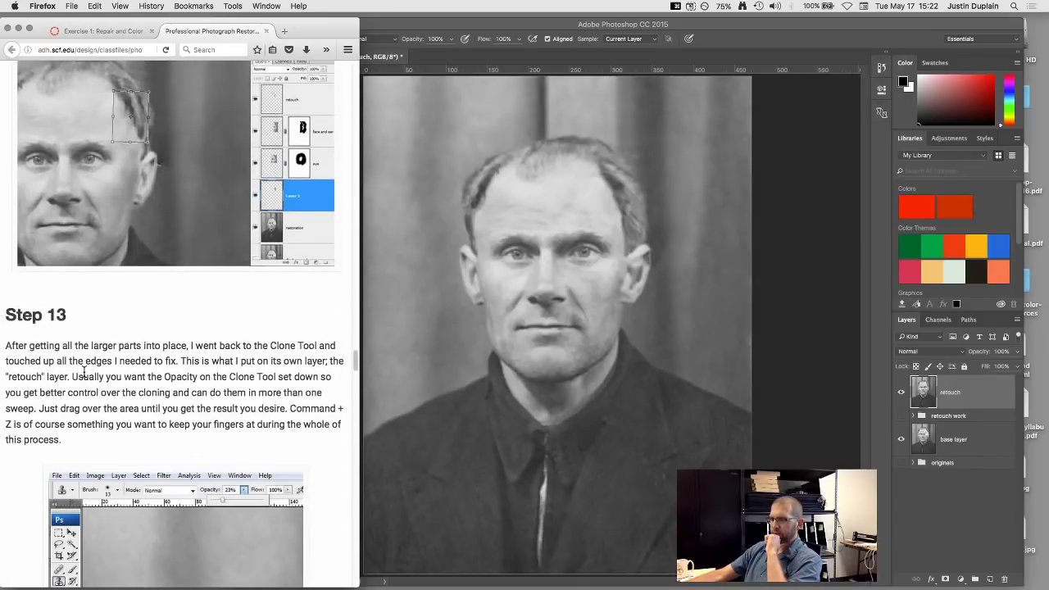
{"action": "scroll", "coordinate": [84, 377], "scroll_direction": "down", "scroll_amount": 4}
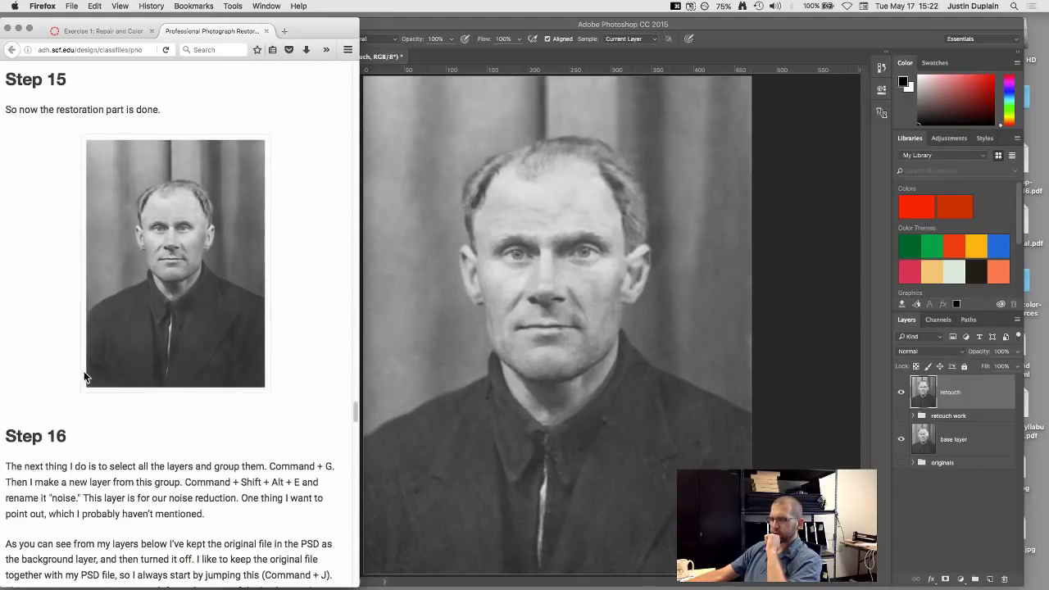
{"action": "left_click_drag", "start_coordinate": [31, 115], "coordinate": [118, 108]}
{"action": "left_click", "coordinate": [115, 109]}
{"action": "left_click", "coordinate": [491, 69]}
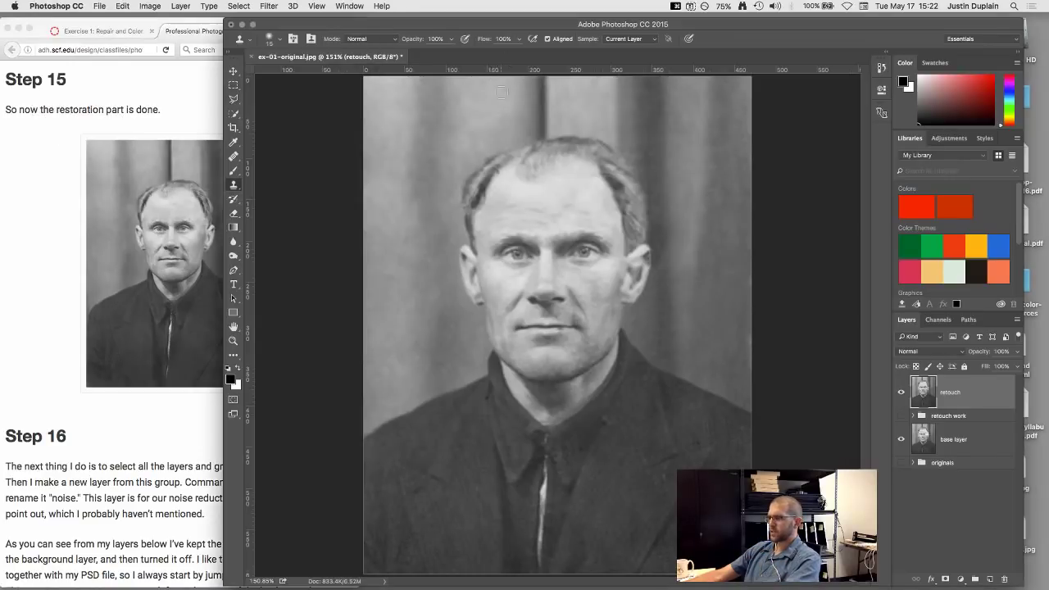
{"action": "scroll", "coordinate": [490, 226], "scroll_direction": "down", "scroll_amount": 3}
{"action": "scroll", "coordinate": [490, 227], "scroll_direction": "up", "scroll_amount": 5}
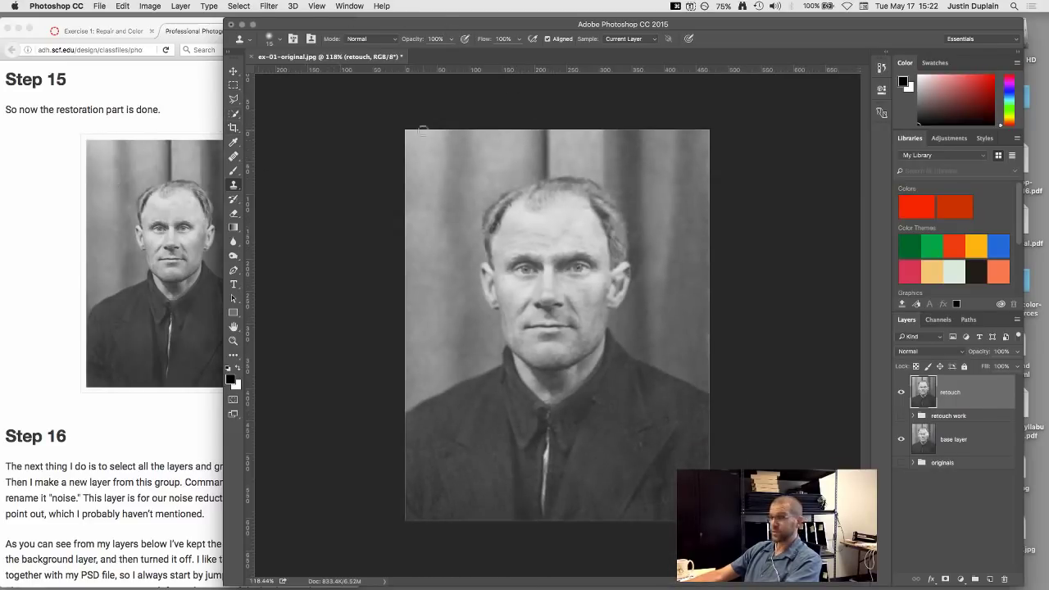
- Save the portrait as a layered Photoshop file in the exercise 1 folder, named with the author's first name followed by "-repair", keeping maximum compatibility
{"action": "left_click_drag", "start_coordinate": [404, 25], "coordinate": [400, 19]}
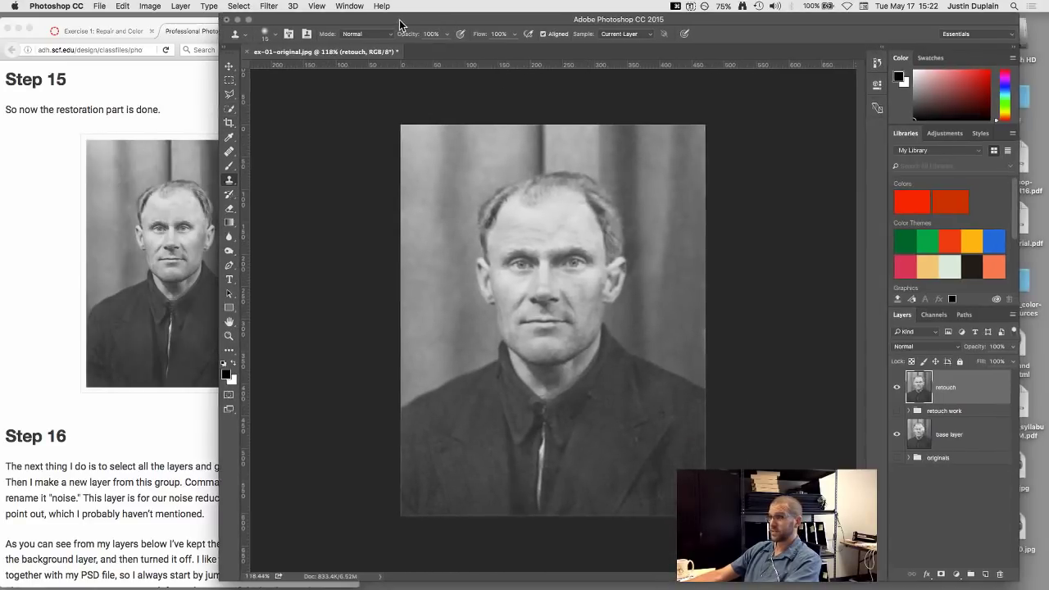
{"action": "left_click", "coordinate": [95, 6]}
{"action": "left_click", "coordinate": [127, 120]}
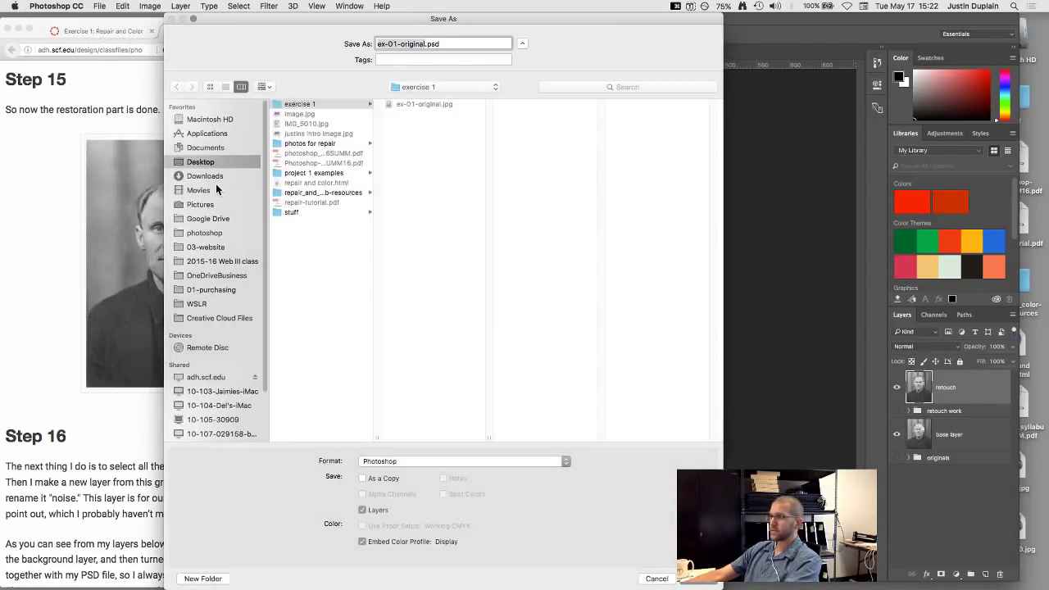
{"action": "left_click", "coordinate": [295, 105]}
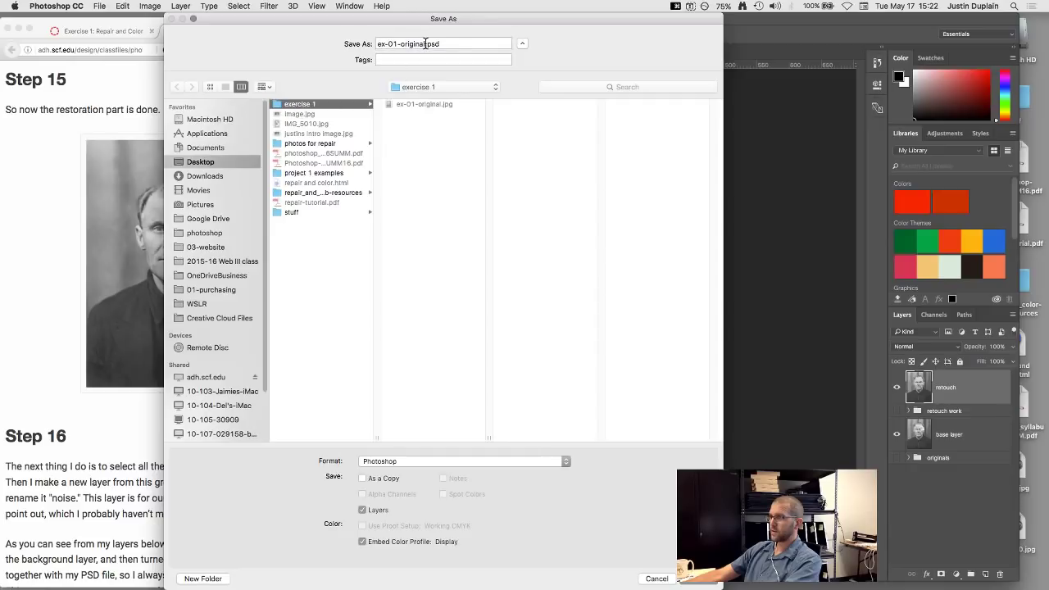
{"action": "left_click", "coordinate": [425, 44]}
{"action": "type", "text": "justin"}
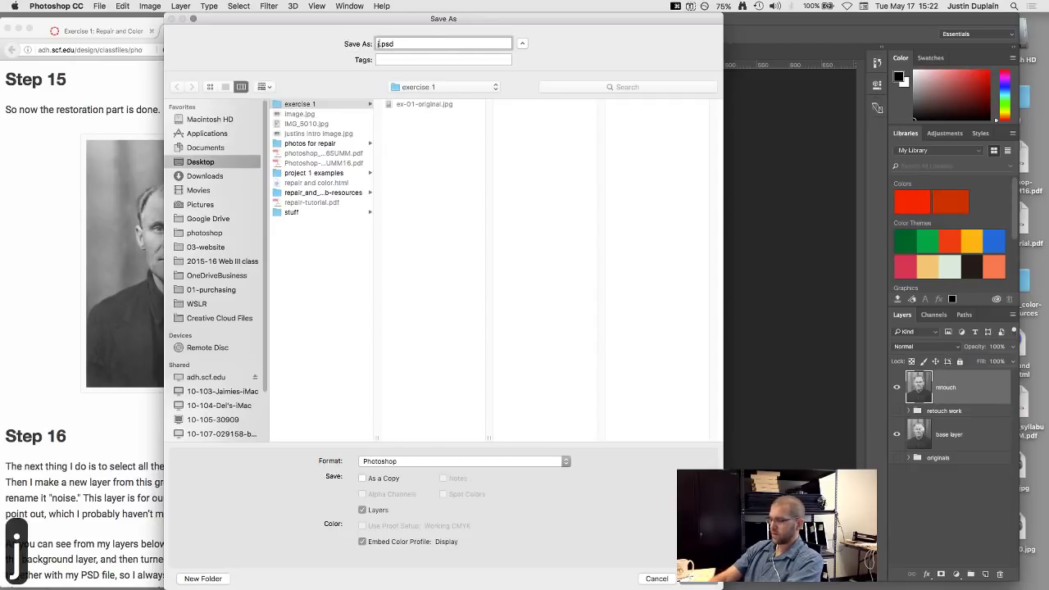
{"action": "type", "text": "s-"}
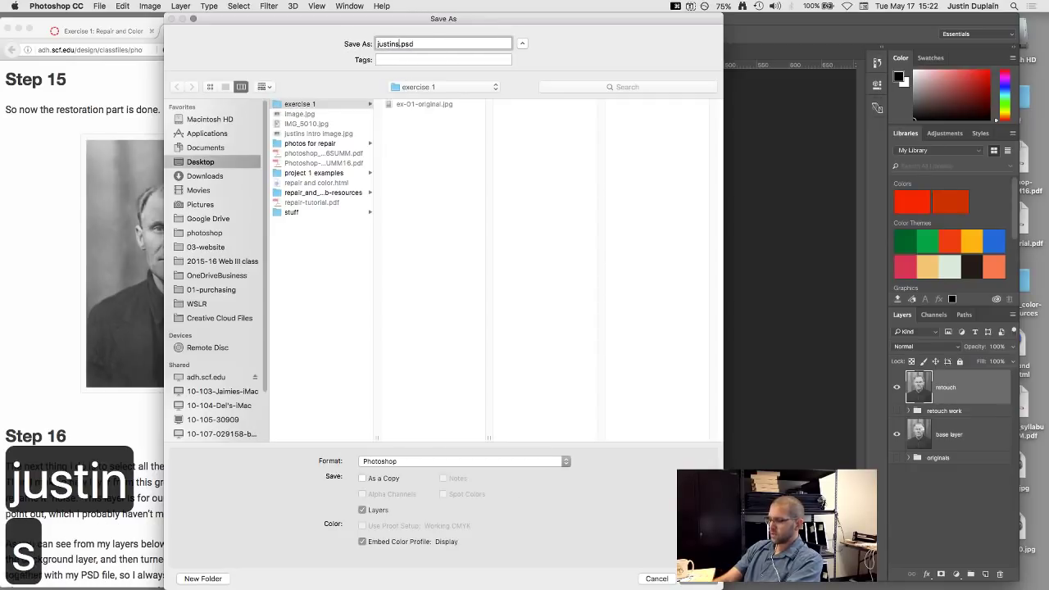
{"action": "key", "text": "BackSpace"}
{"action": "key", "text": "BackSpace"}
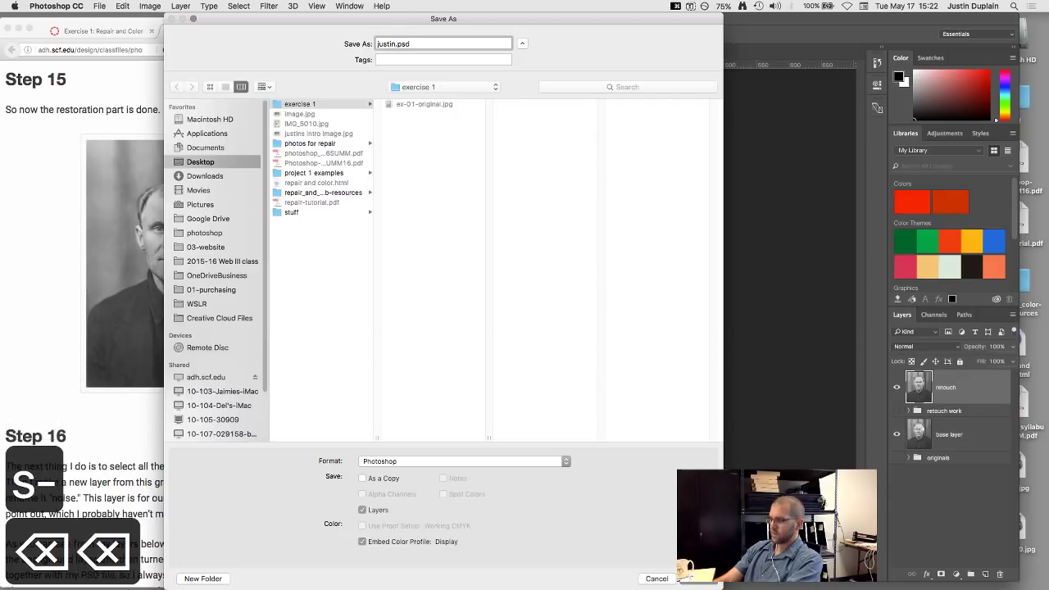
{"action": "type", "text": "0"}
{"action": "key", "text": "BackSpace"}
{"action": "type", "text": "-repair"}
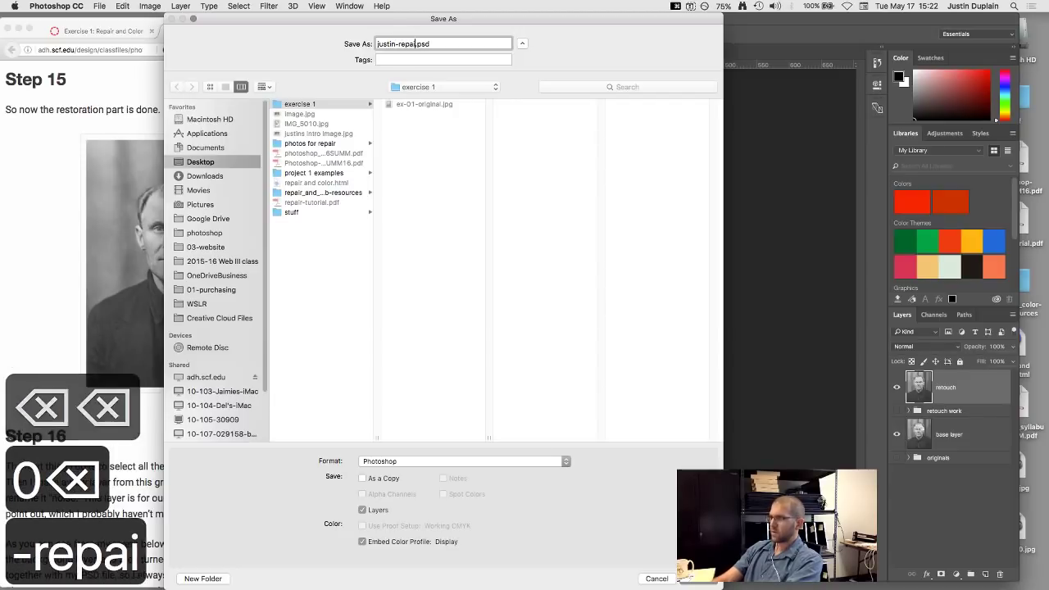
{"action": "key", "text": "Return"}
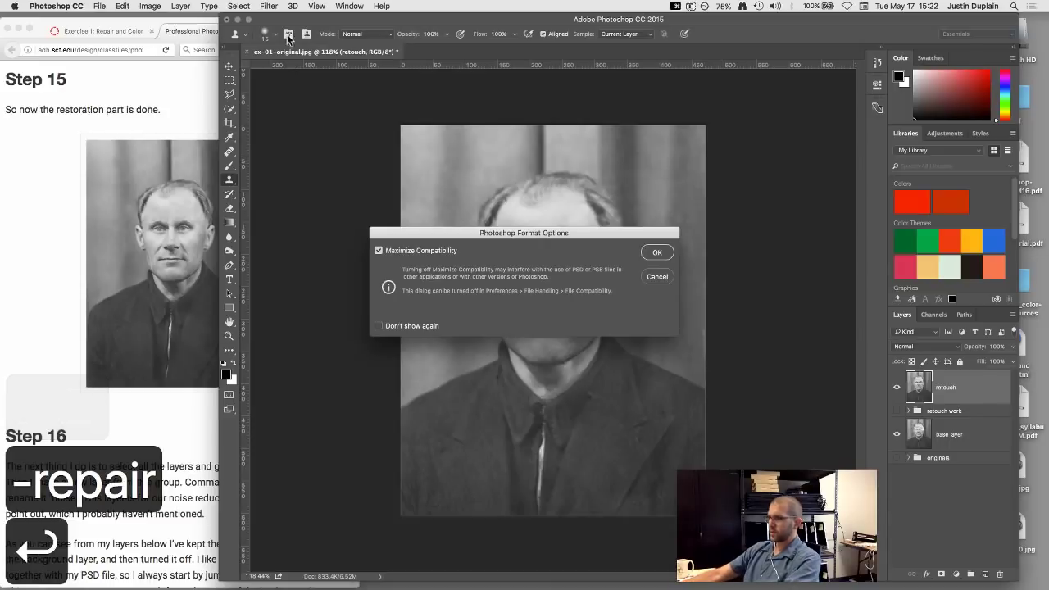
{"action": "left_click", "coordinate": [657, 254]}
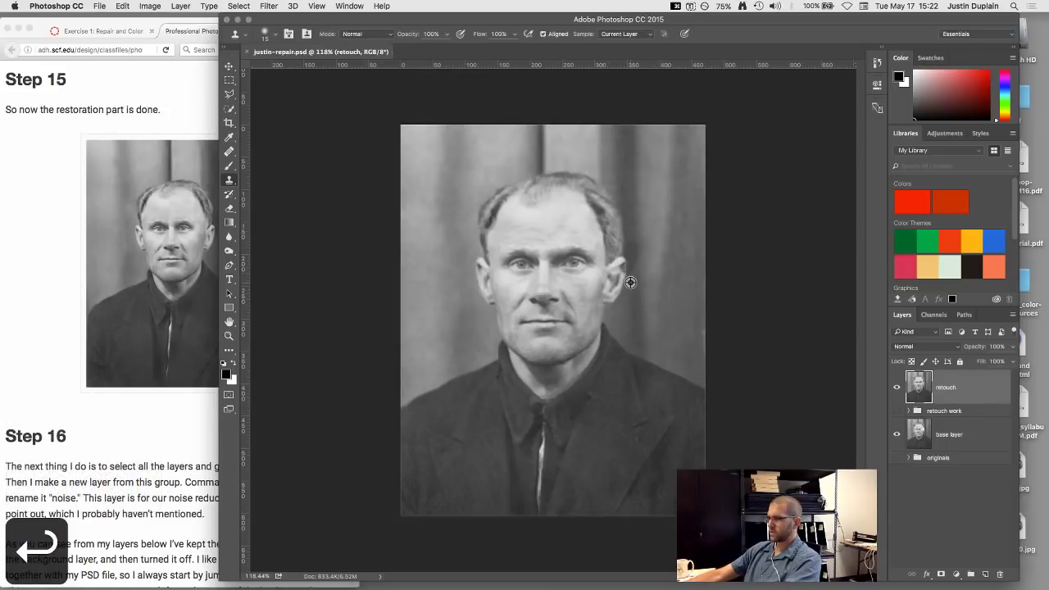
- Switch to Firefox and read Step 16 of the restoration tutorial, including its example layer arrangement
{"action": "scroll", "coordinate": [627, 284], "scroll_direction": "down", "scroll_amount": 1}
{"action": "key", "text": "space"}
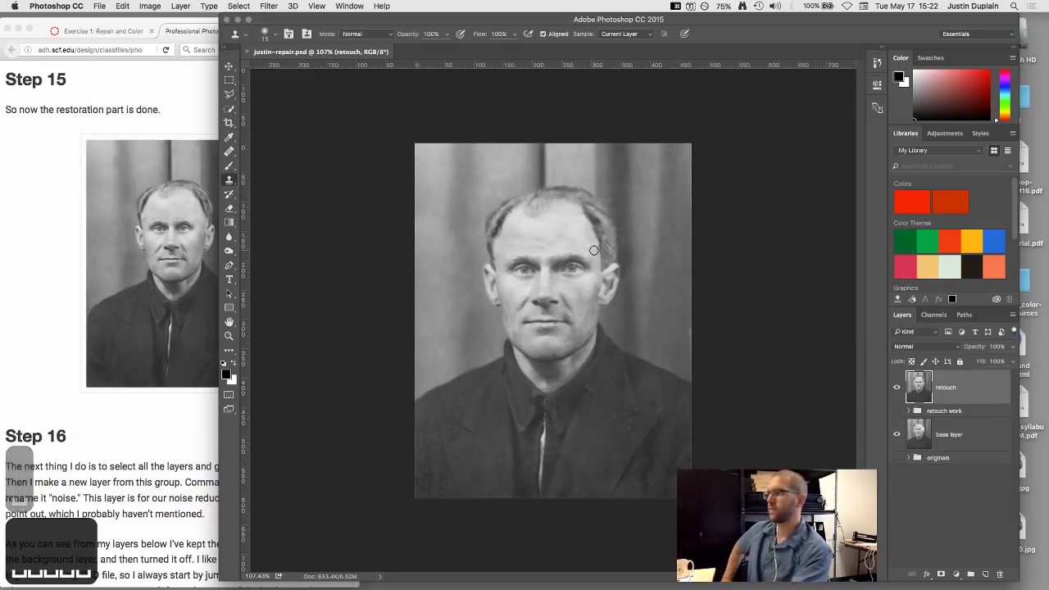
{"action": "left_click", "coordinate": [46, 156]}
{"action": "scroll", "coordinate": [33, 158], "scroll_direction": "down", "scroll_amount": 3}
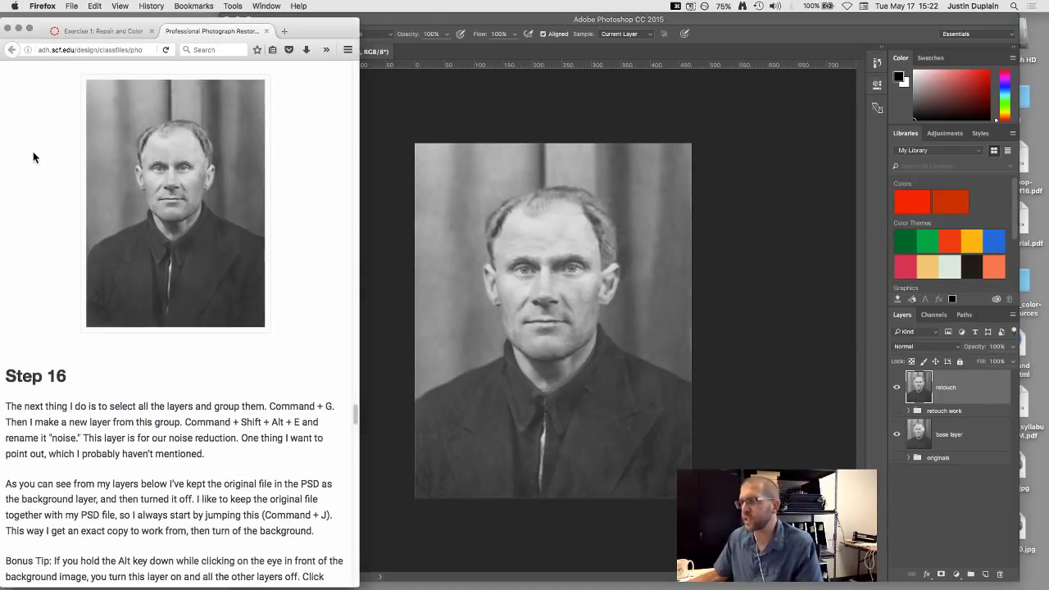
{"action": "scroll", "coordinate": [34, 158], "scroll_direction": "down", "scroll_amount": 4}
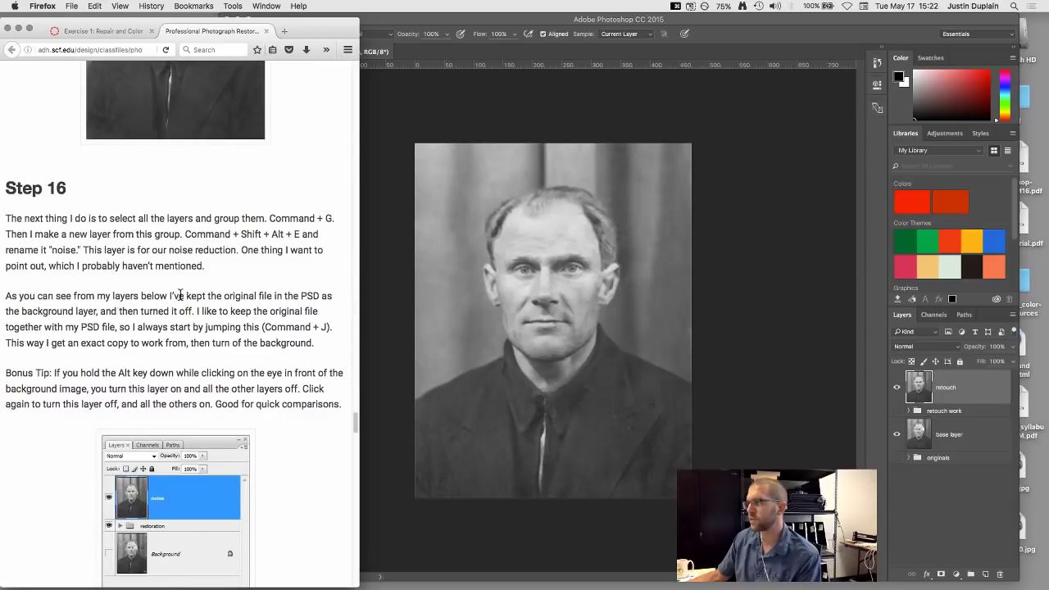
{"action": "scroll", "coordinate": [157, 271], "scroll_direction": "down", "scroll_amount": 2}
{"action": "scroll", "coordinate": [131, 254], "scroll_direction": "down", "scroll_amount": 1}
{"action": "scroll", "coordinate": [135, 259], "scroll_direction": "up", "scroll_amount": 1}
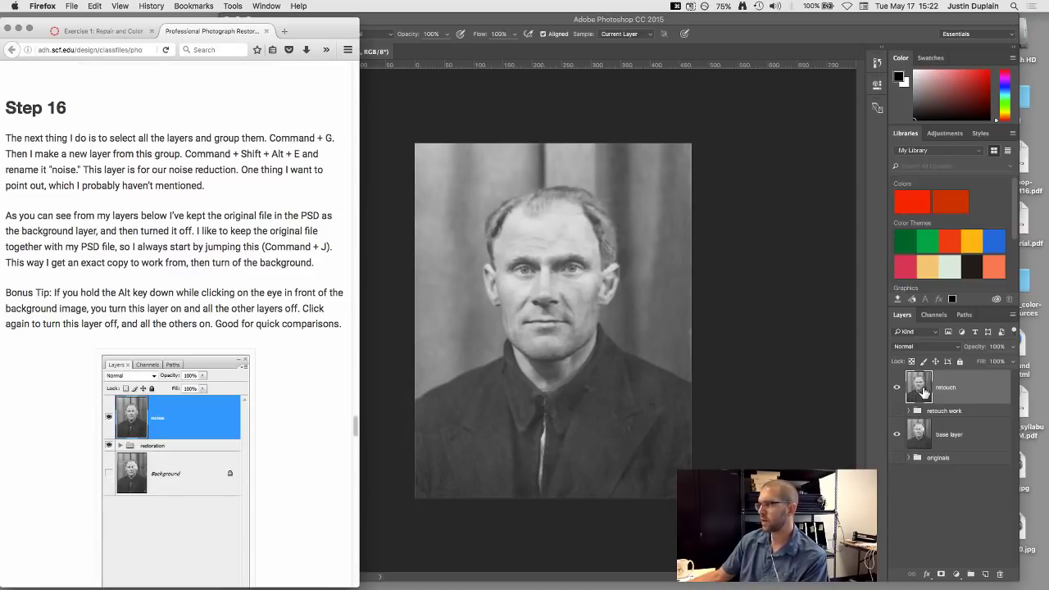
- Switch to Photoshop, hide the base layer and select the retouch layer, then return to the Step 16 instructions in Firefox
{"action": "left_click", "coordinate": [932, 412]}
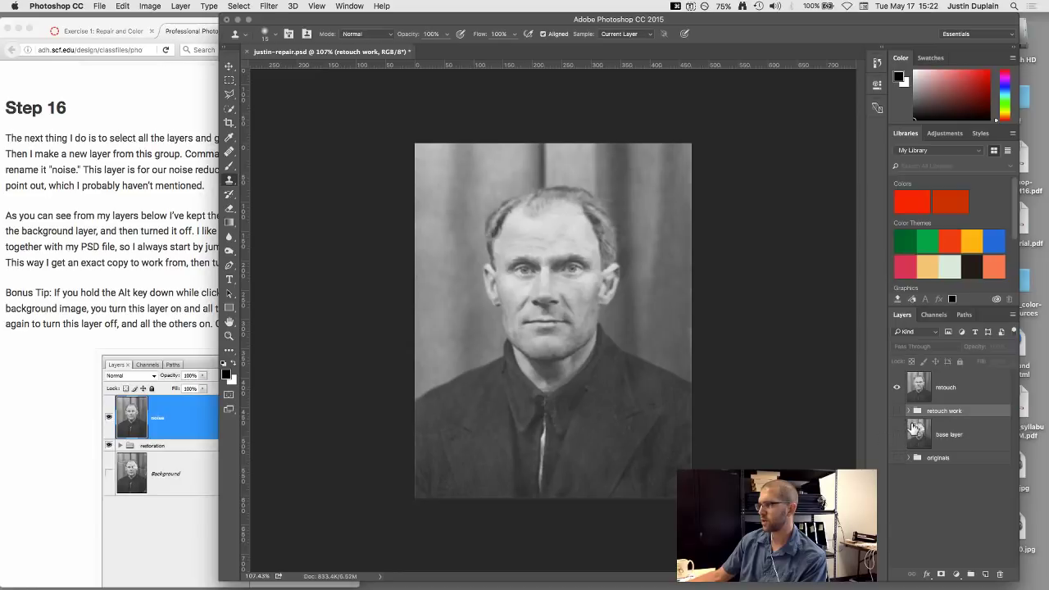
{"action": "left_click", "coordinate": [919, 381]}
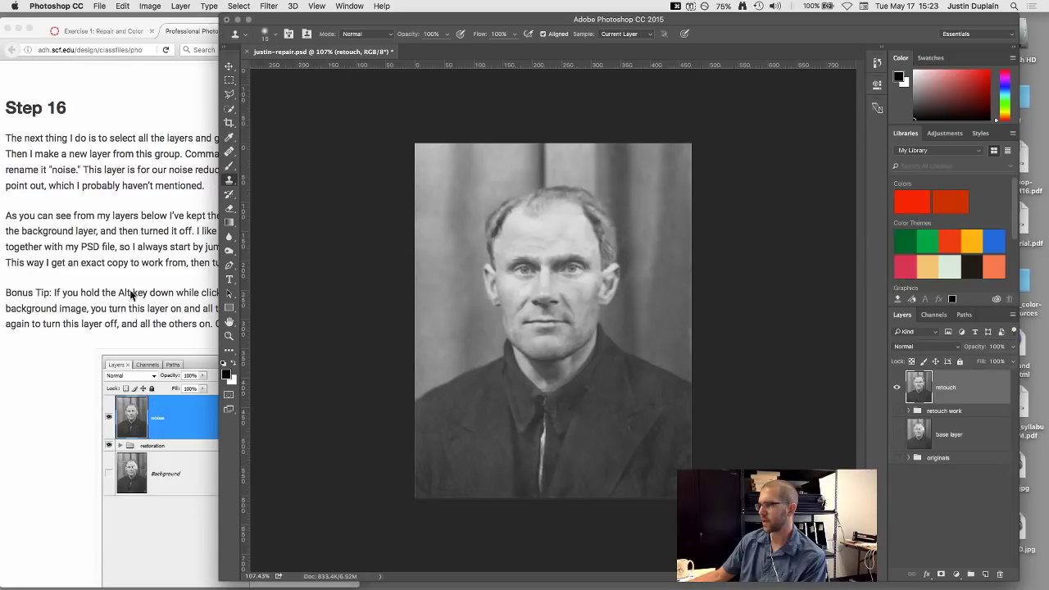
{"action": "left_click", "coordinate": [105, 279]}
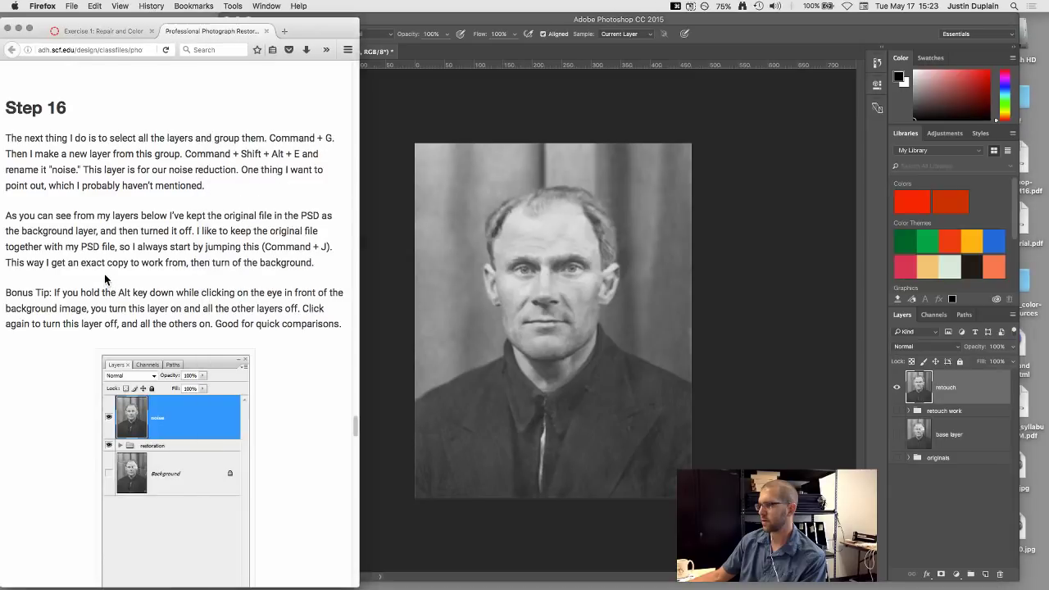
- Switch to Photoshop, duplicate the retouch layer and rename the copy "noise"
{"action": "left_click", "coordinate": [925, 384]}
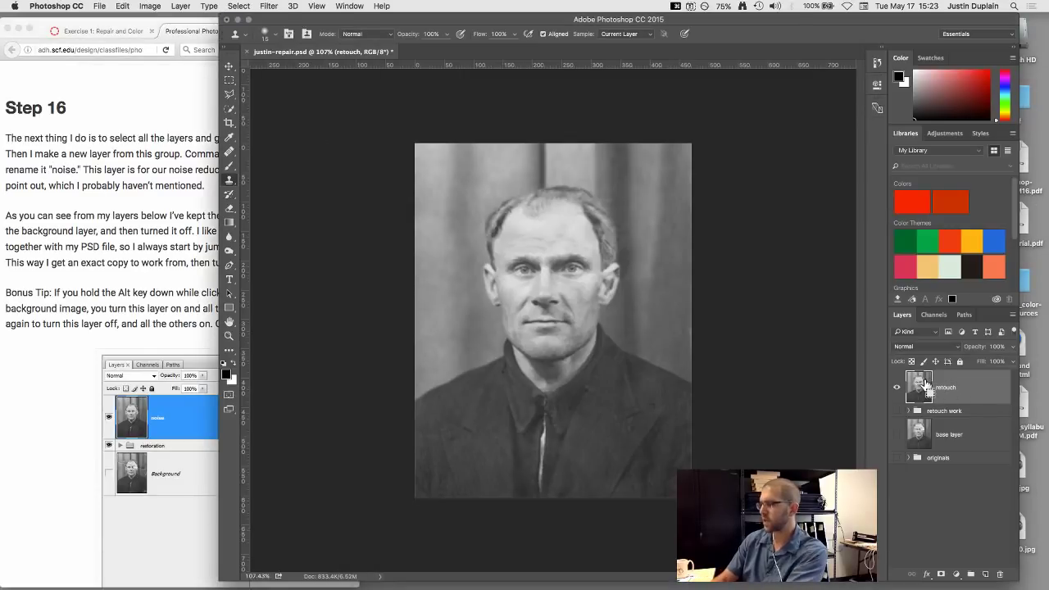
{"action": "key", "text": "super+j"}
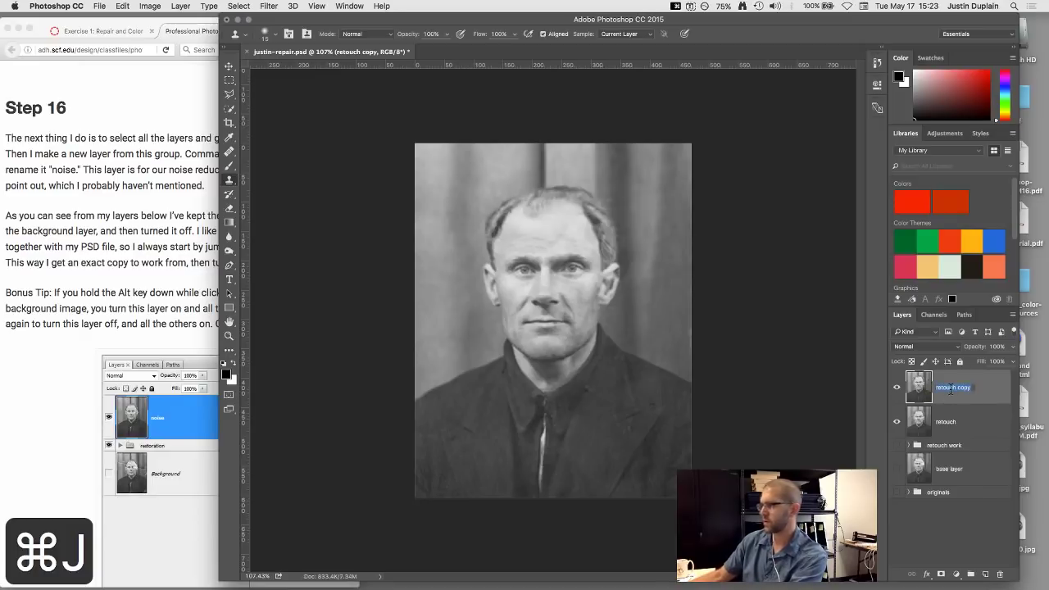
{"action": "type", "text": "noise"}
{"action": "key", "text": "Return"}
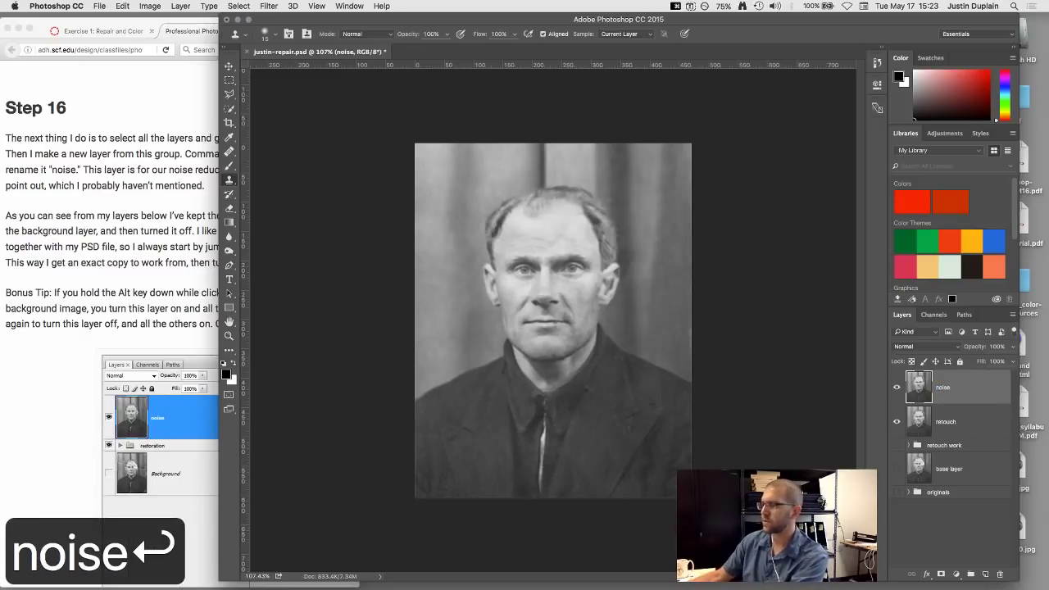
- Switch to Firefox and reread the Step 16 paragraphs on grouping the layers and keeping the original file as a hidden background
{"action": "left_click", "coordinate": [182, 138]}
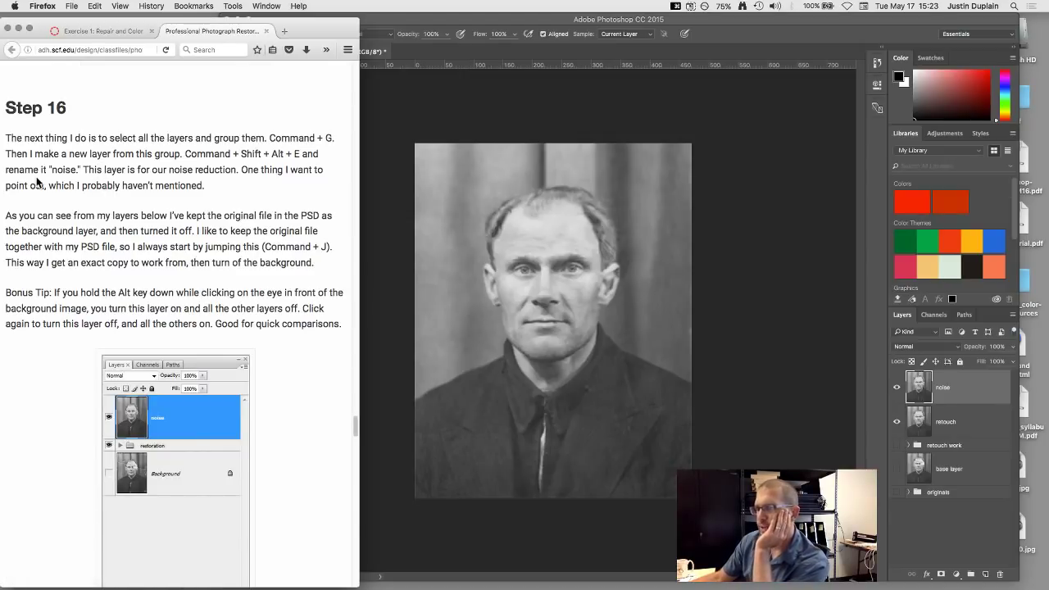
{"action": "left_click_drag", "start_coordinate": [32, 191], "coordinate": [114, 143]}
{"action": "left_click", "coordinate": [211, 190]}
{"action": "left_click", "coordinate": [82, 185]}
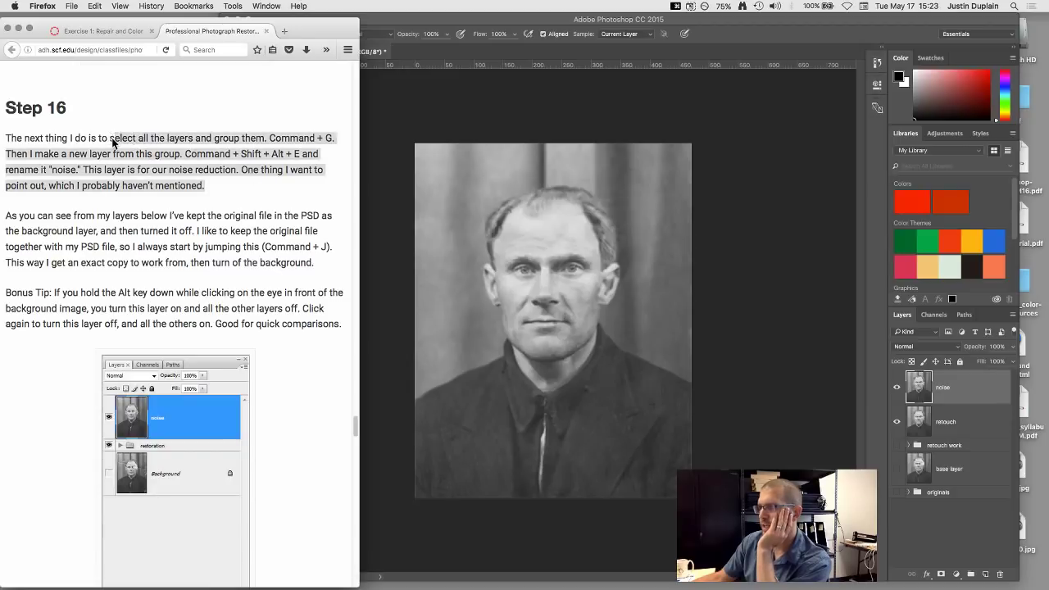
{"action": "left_click", "coordinate": [113, 142]}
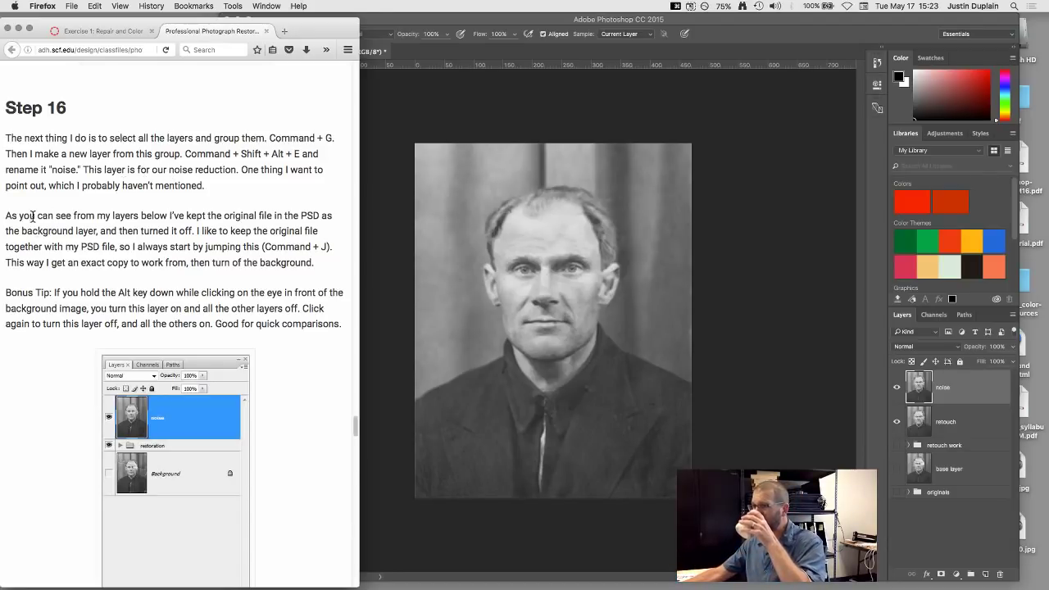
{"action": "scroll", "coordinate": [87, 199], "scroll_direction": "down", "scroll_amount": 2}
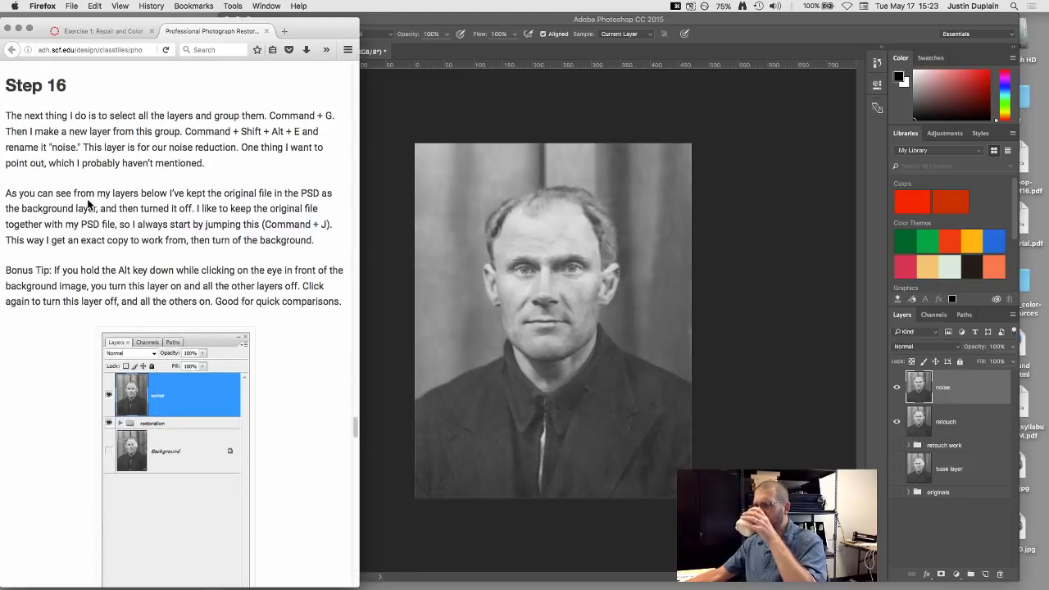
{"action": "scroll", "coordinate": [86, 200], "scroll_direction": "down", "scroll_amount": 1}
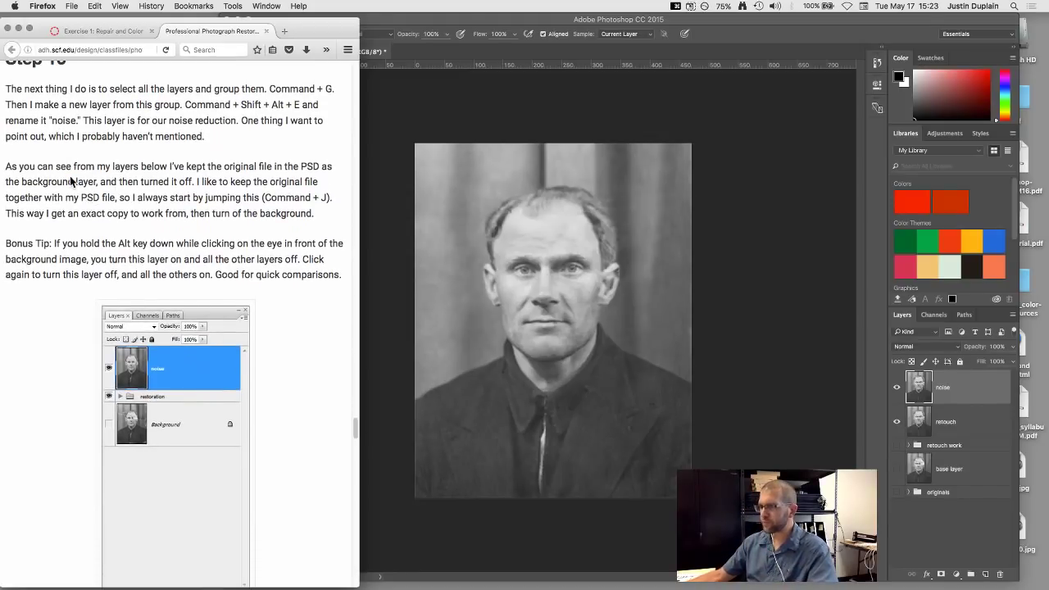
{"action": "left_click_drag", "start_coordinate": [10, 170], "coordinate": [218, 211]}
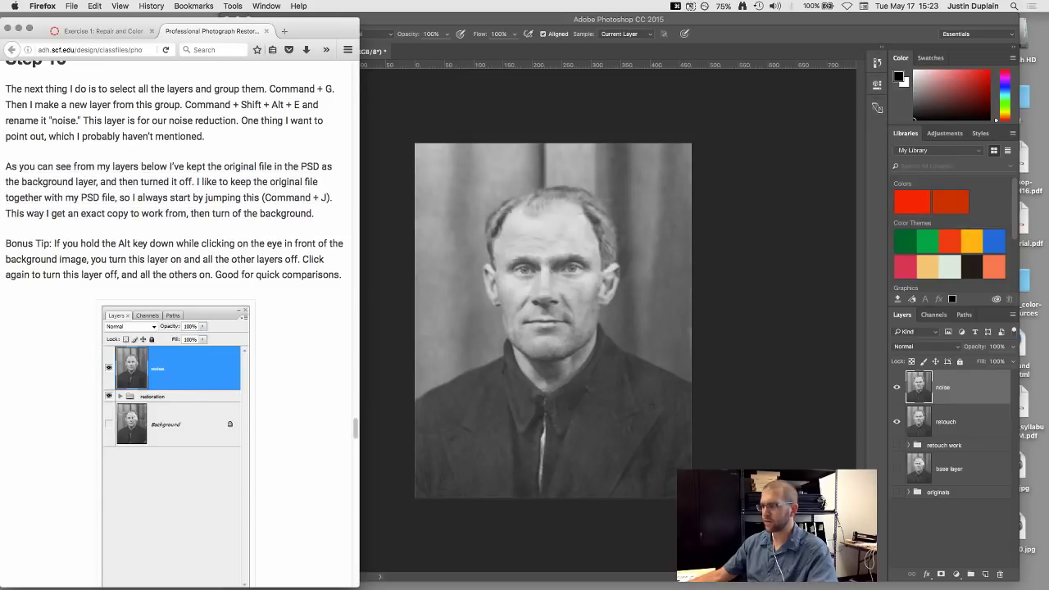
- Switch to Photoshop and inspect the contents of the originals group
{"action": "left_click", "coordinate": [911, 494]}
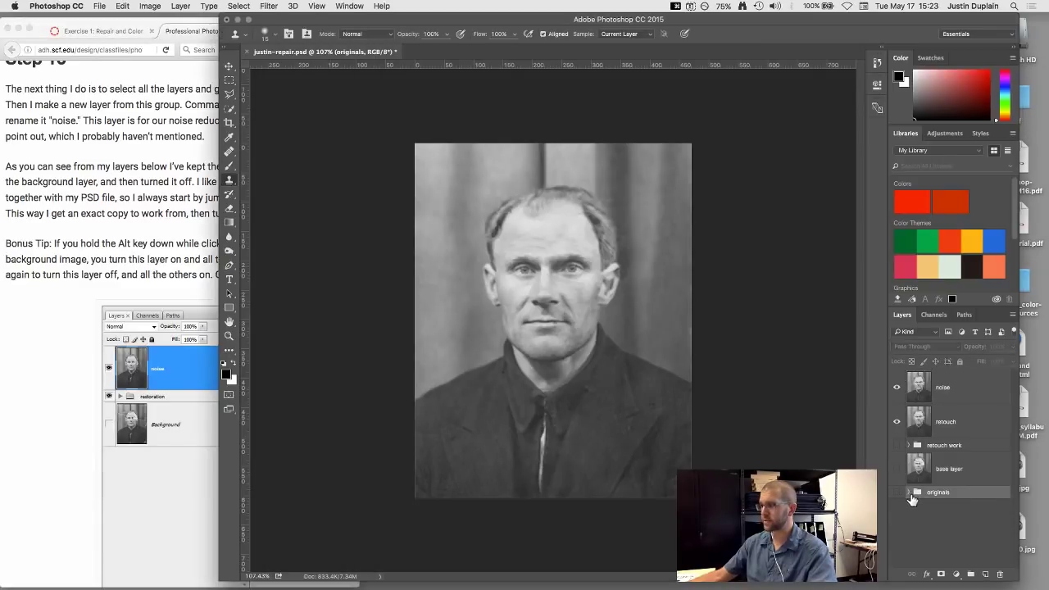
{"action": "left_click", "coordinate": [908, 492]}
{"action": "left_click", "coordinate": [908, 492]}
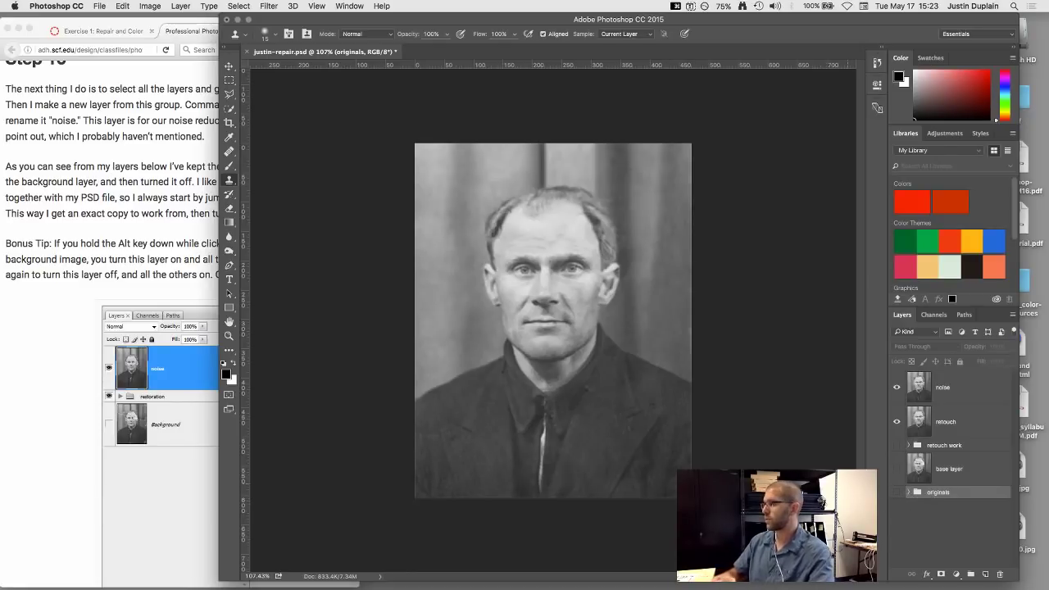
- Switch to Firefox, finish reading Step 16 and examine the Step 17 instructions for the Reduce Noise filter
{"action": "left_click", "coordinate": [102, 256]}
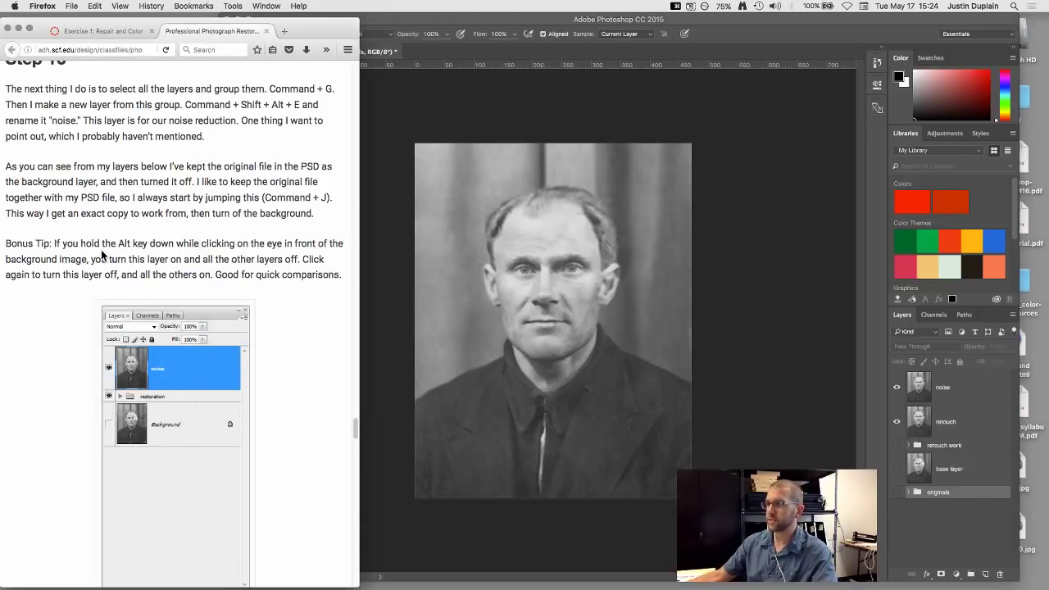
{"action": "scroll", "coordinate": [105, 178], "scroll_direction": "down", "scroll_amount": 1}
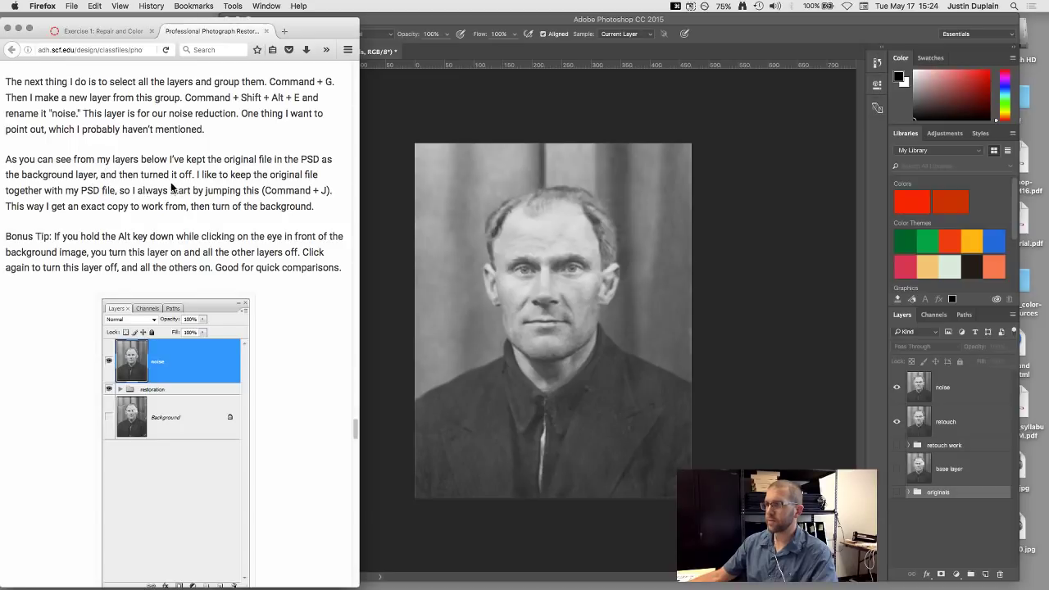
{"action": "left_click_drag", "start_coordinate": [102, 191], "coordinate": [213, 188]}
{"action": "left_click", "coordinate": [213, 190]}
{"action": "scroll", "coordinate": [110, 246], "scroll_direction": "down", "scroll_amount": 1}
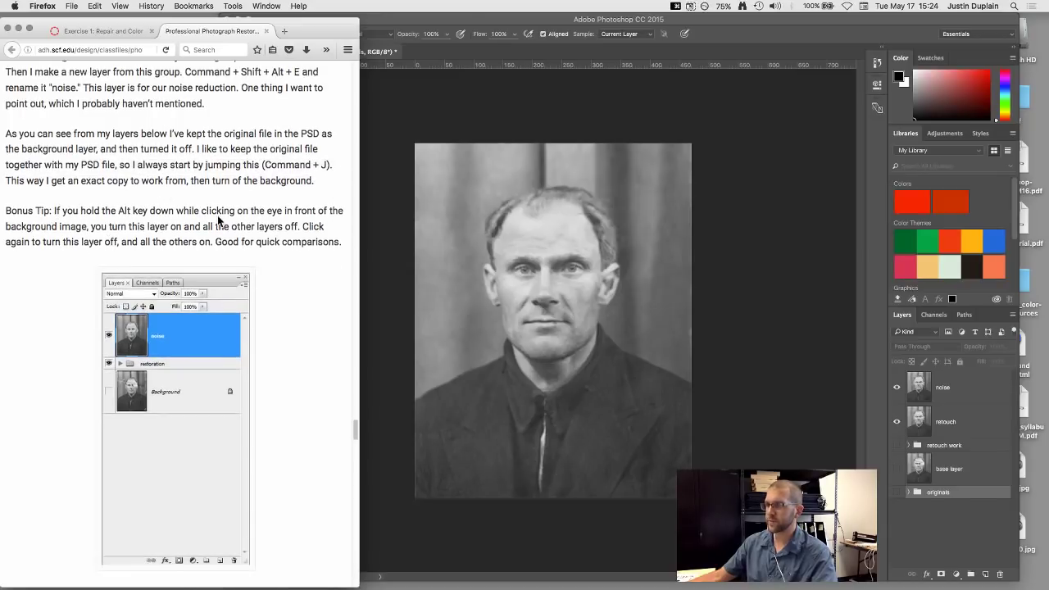
{"action": "scroll", "coordinate": [217, 217], "scroll_direction": "down", "scroll_amount": 10}
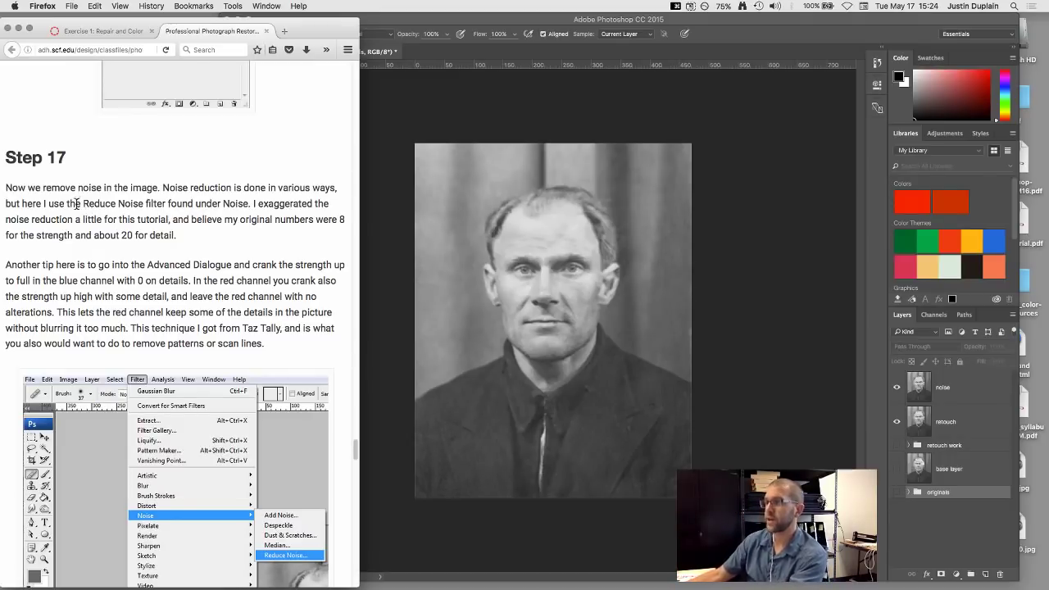
{"action": "left_click", "coordinate": [471, 106]}
{"action": "left_click", "coordinate": [37, 203]}
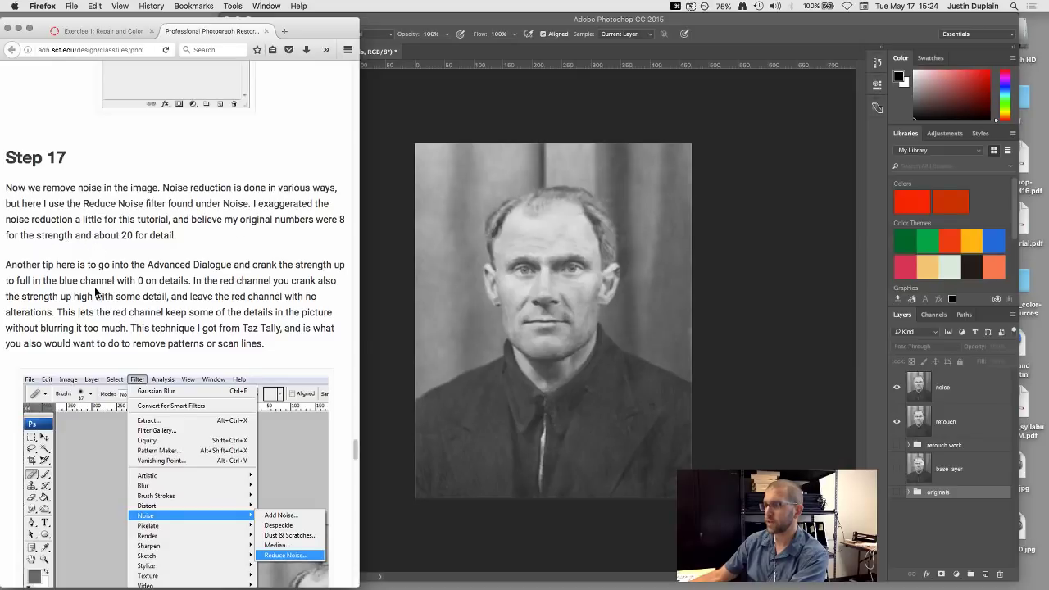
{"action": "scroll", "coordinate": [153, 269], "scroll_direction": "down", "scroll_amount": 3}
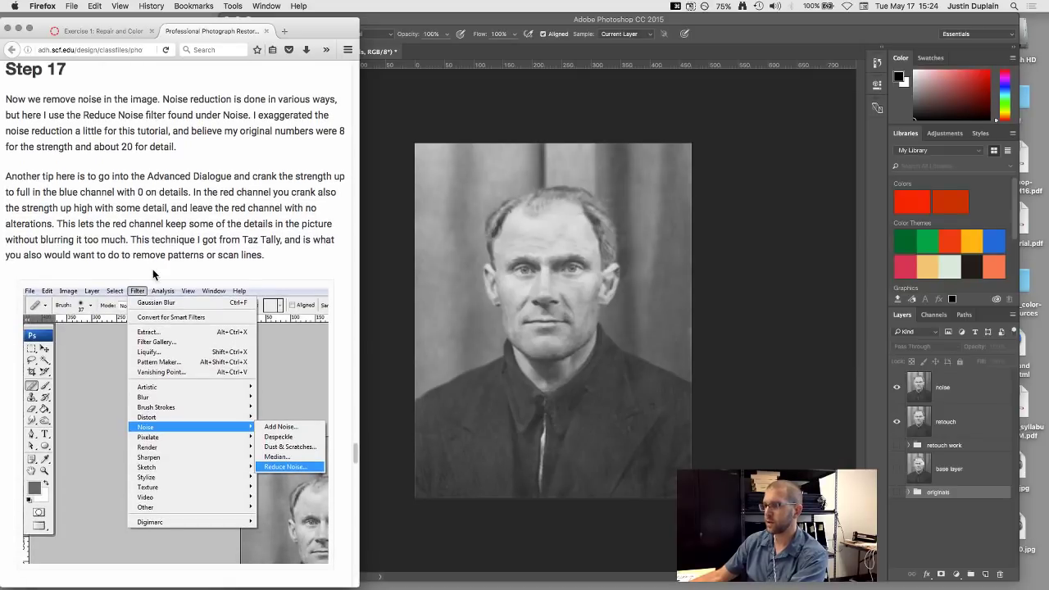
- Switch to Photoshop and look through the available filters for the tutorial's noise reduction command
{"action": "left_click", "coordinate": [445, 128]}
{"action": "left_click", "coordinate": [155, 190]}
{"action": "left_click", "coordinate": [446, 90]}
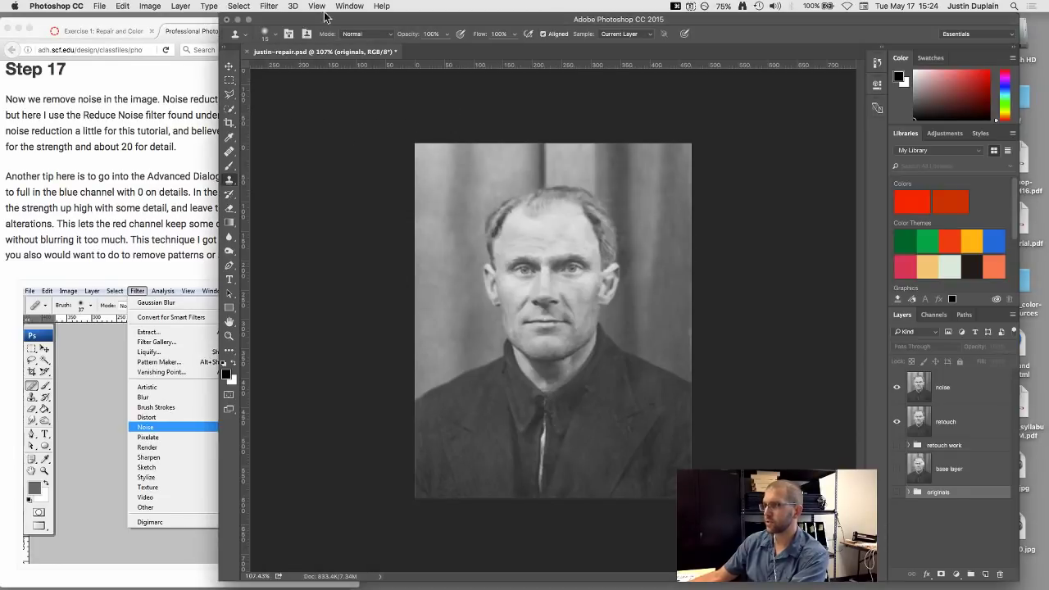
{"action": "left_click", "coordinate": [268, 6]}
{"action": "key", "text": "Escape"}
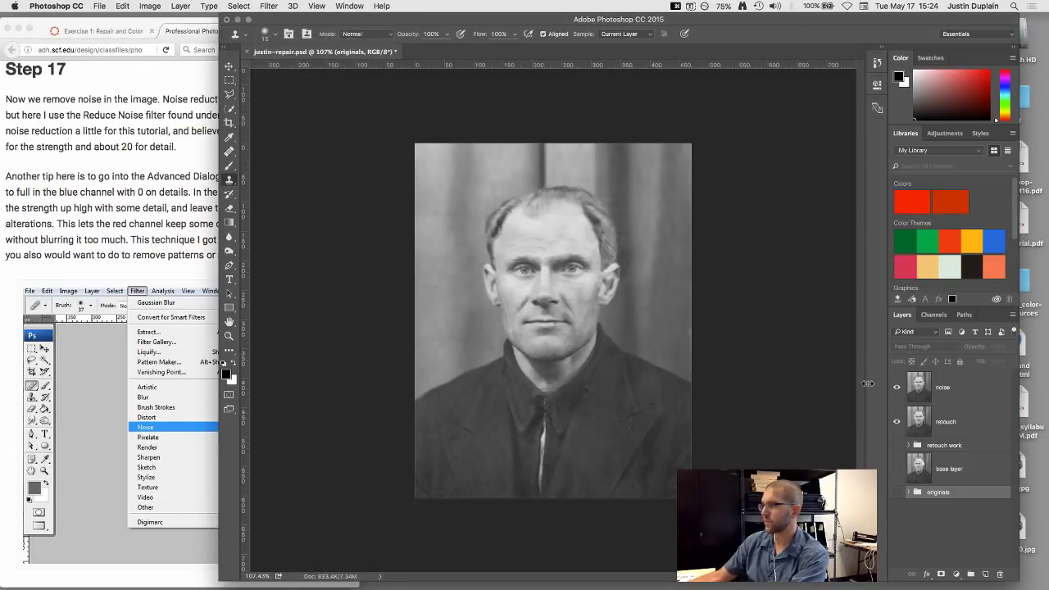
- Open the Reduce Noise filter on the noise layer
{"action": "left_click", "coordinate": [924, 391]}
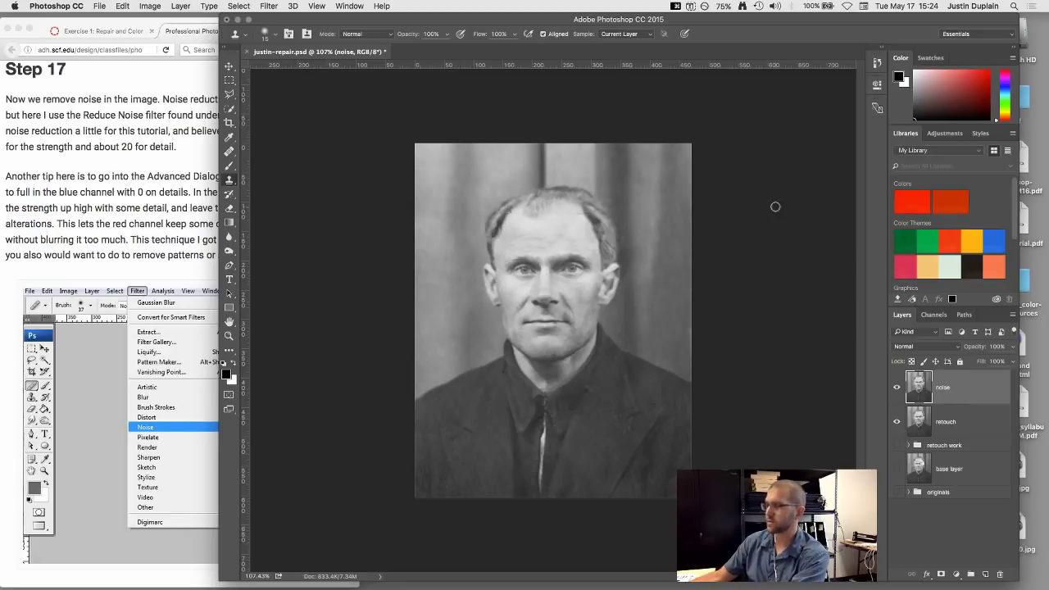
{"action": "left_click", "coordinate": [269, 6]}
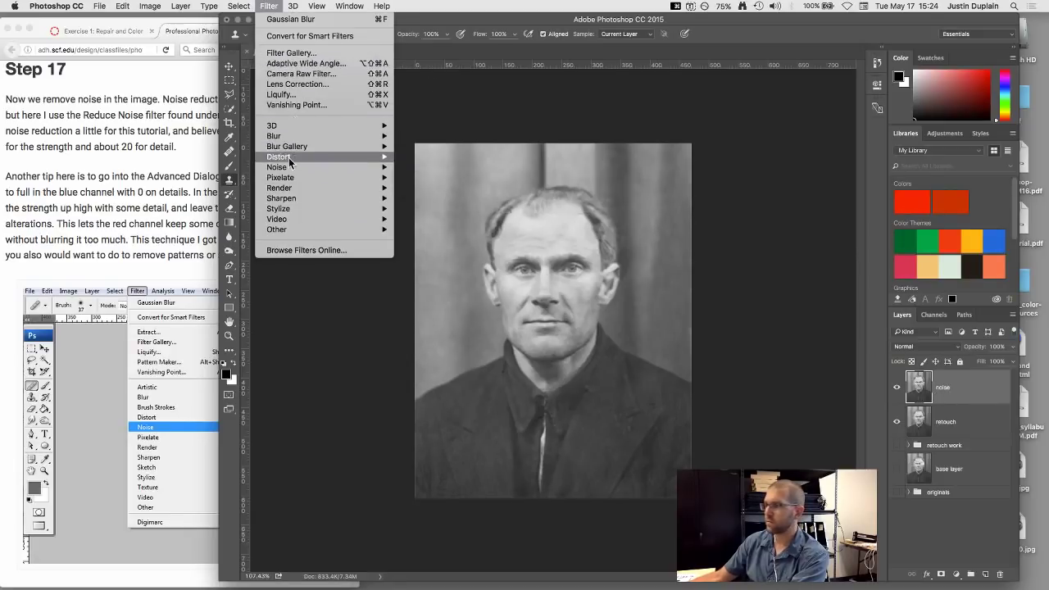
{"action": "mouse_move", "coordinate": [292, 167]}
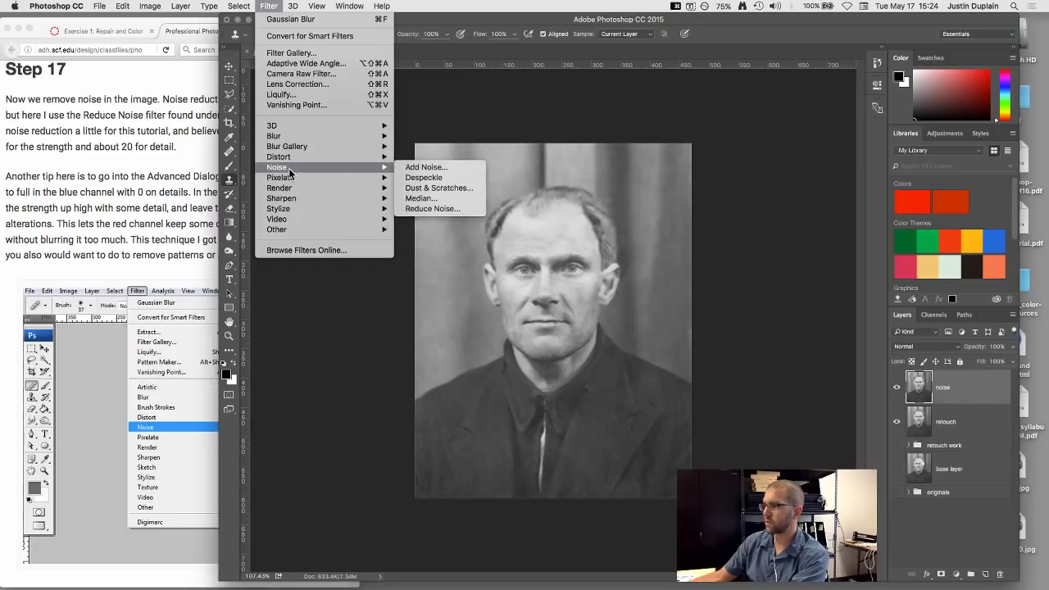
{"action": "left_click", "coordinate": [449, 210]}
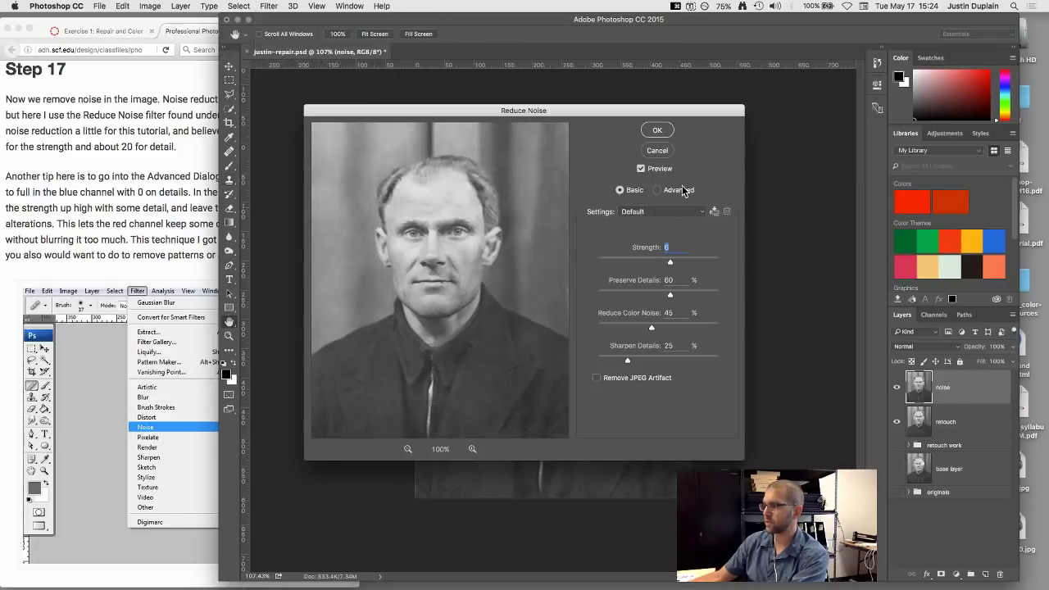
{"action": "left_click_drag", "start_coordinate": [562, 110], "coordinate": [597, 117]}
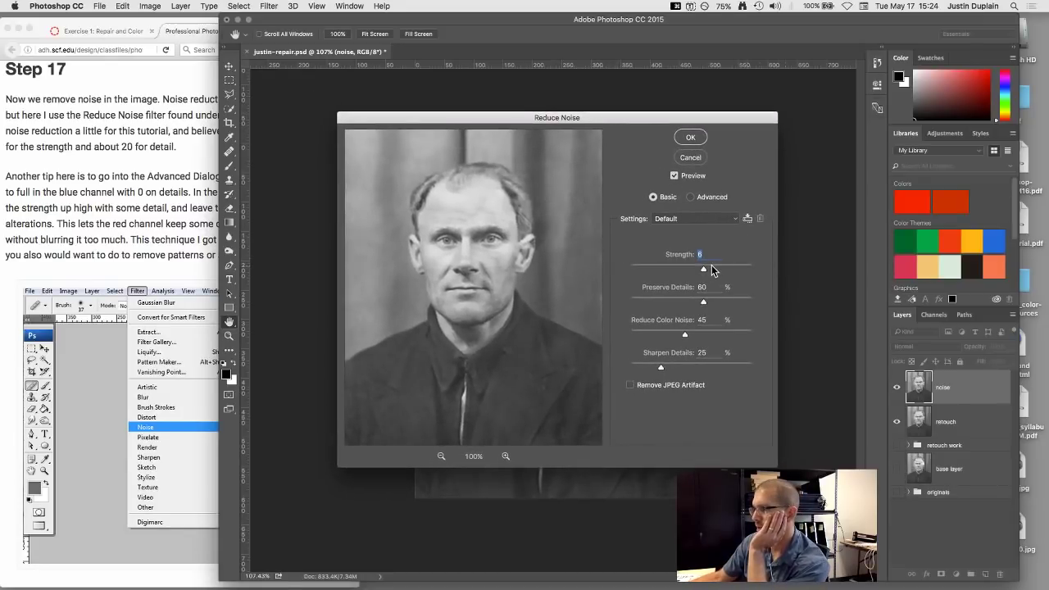
- Check Step 17's noise values in Firefox, return to Photoshop and set Strength to 8 and Preserve Details to 19%
{"action": "left_click", "coordinate": [143, 176]}
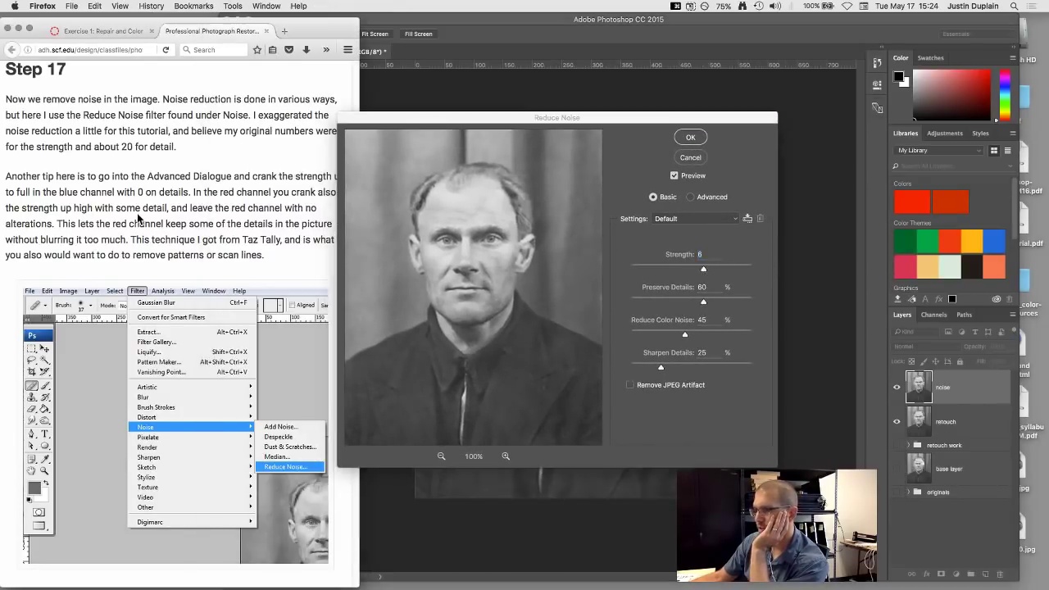
{"action": "left_click", "coordinate": [627, 209]}
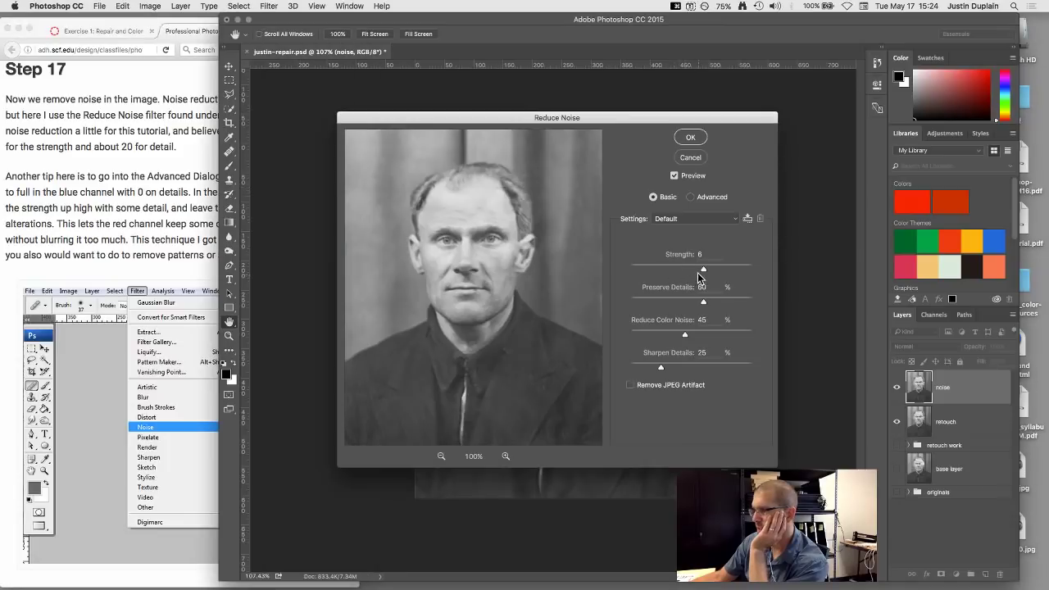
{"action": "left_click_drag", "start_coordinate": [710, 270], "coordinate": [721, 273]}
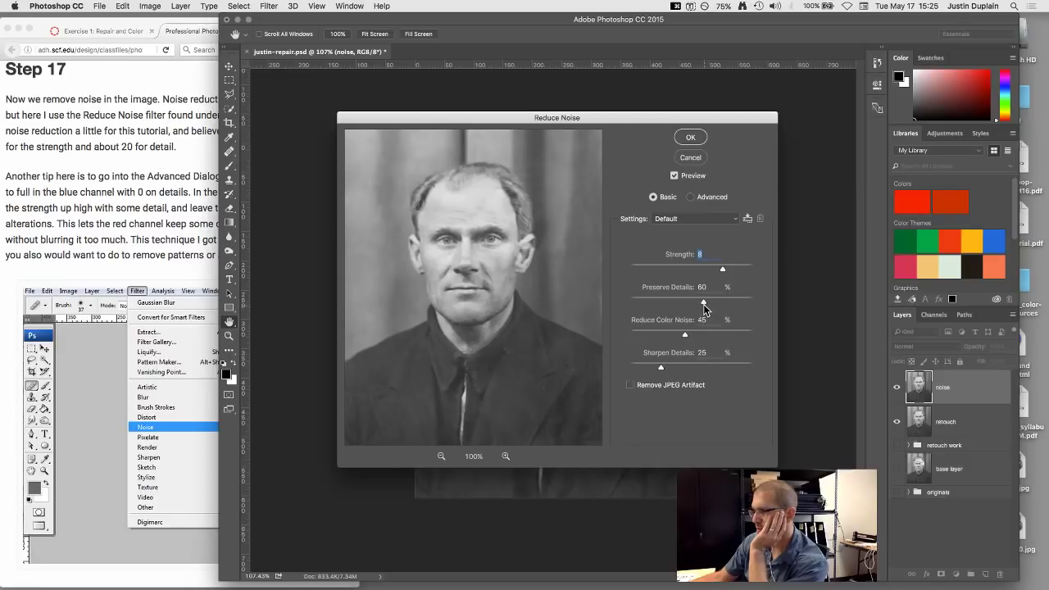
{"action": "left_click_drag", "start_coordinate": [703, 303], "coordinate": [656, 307]}
- Compare the portrait with and without the noise reduction, set Preserve Details to 20% and apply the filter
{"action": "left_click", "coordinate": [674, 177]}
{"action": "left_click", "coordinate": [677, 177]}
{"action": "left_click_drag", "start_coordinate": [654, 118], "coordinate": [296, 80]}
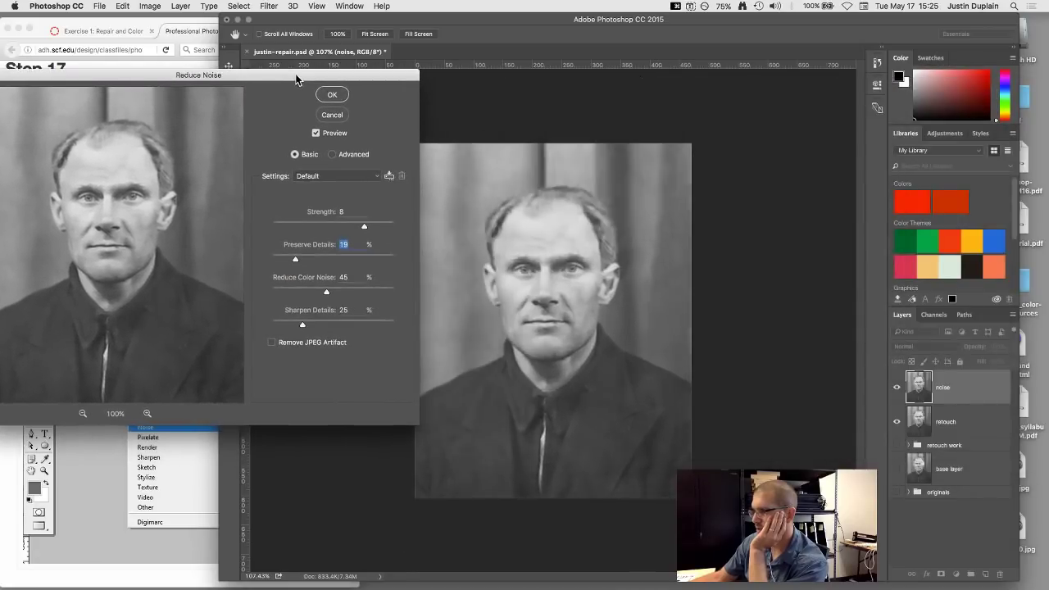
{"action": "left_click", "coordinate": [317, 134]}
{"action": "left_click_drag", "start_coordinate": [269, 76], "coordinate": [622, 127]}
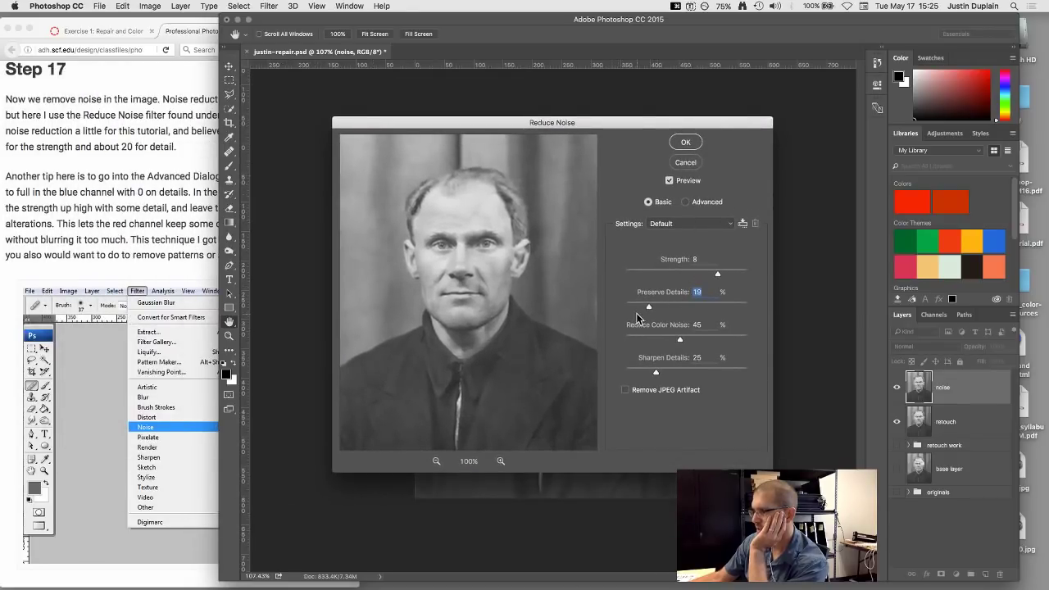
{"action": "left_click_drag", "start_coordinate": [649, 308], "coordinate": [652, 308]}
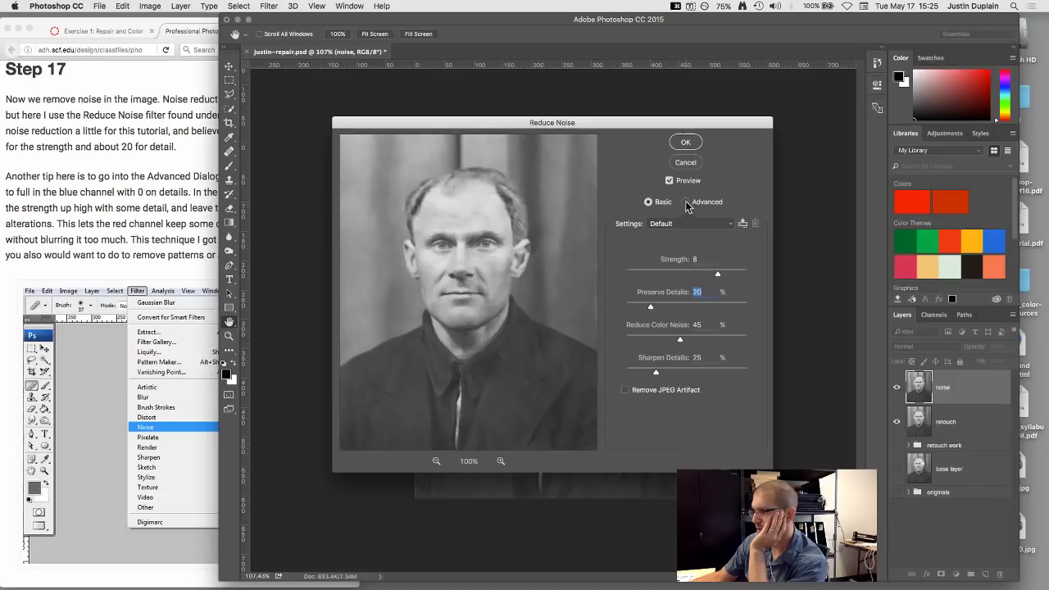
{"action": "left_click", "coordinate": [684, 143]}
- Switch to Firefox and reread Step 17's tip on reducing noise per channel with the advanced settings
{"action": "left_click", "coordinate": [36, 244]}
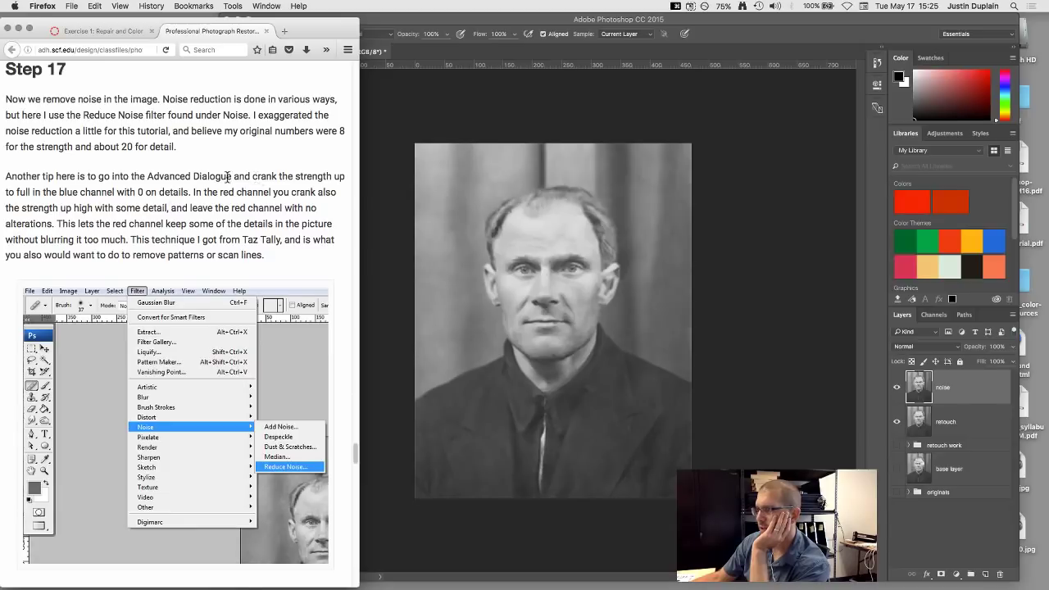
{"action": "left_click_drag", "start_coordinate": [64, 182], "coordinate": [123, 211]}
{"action": "left_click", "coordinate": [143, 229]}
{"action": "left_click_drag", "start_coordinate": [174, 241], "coordinate": [115, 207]}
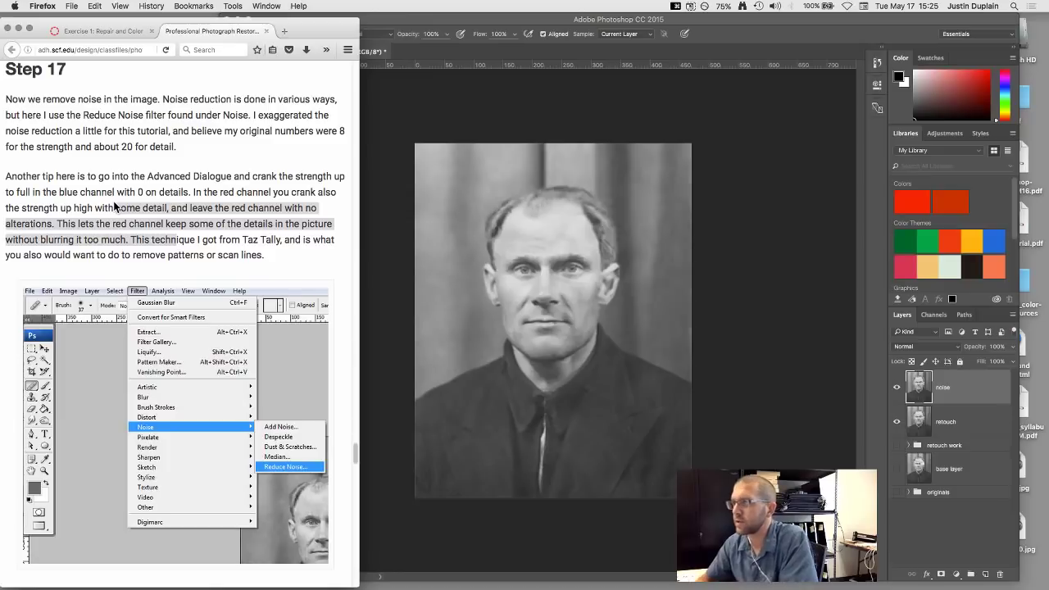
{"action": "left_click", "coordinate": [150, 229]}
- Read on to Step 18 and examine its instructions for High Pass sharpening and the layer's blending mode
{"action": "scroll", "coordinate": [177, 195], "scroll_direction": "down", "scroll_amount": 5}
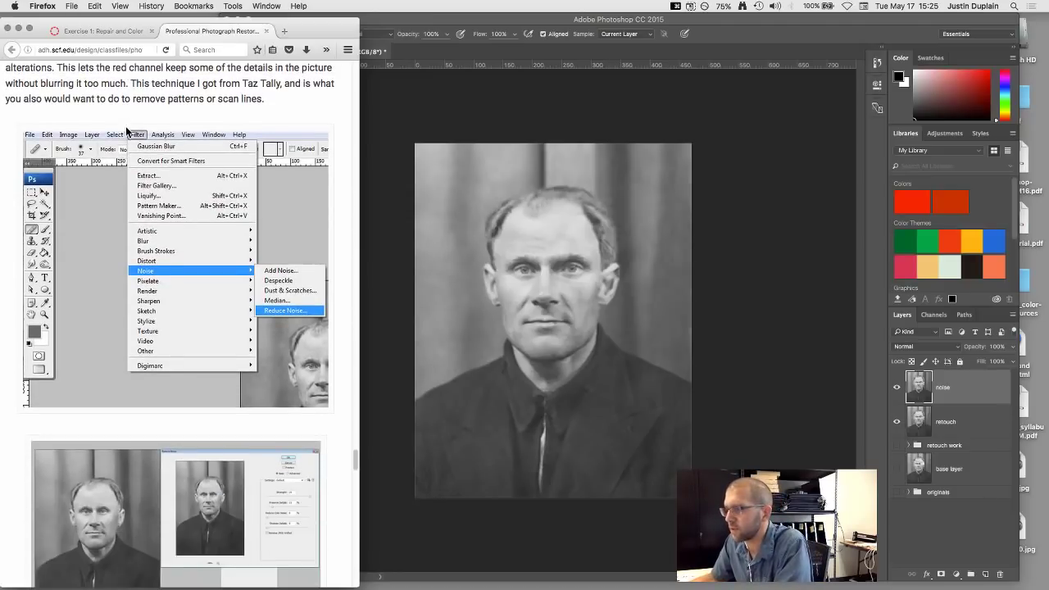
{"action": "scroll", "coordinate": [125, 126], "scroll_direction": "down", "scroll_amount": 6}
{"action": "scroll", "coordinate": [126, 126], "scroll_direction": "down", "scroll_amount": 8}
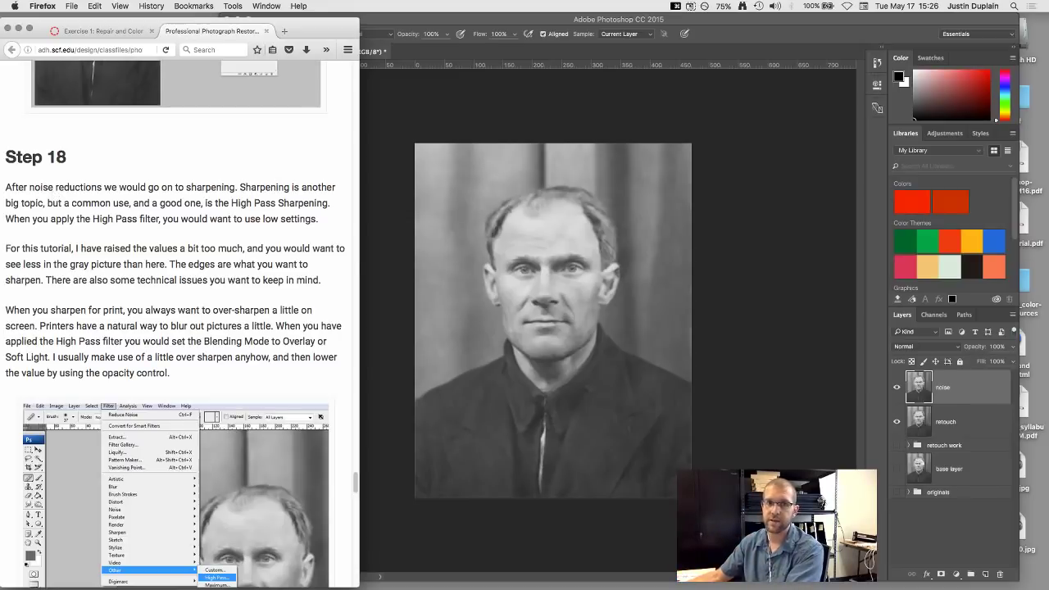
{"action": "key", "text": "super+Tab"}
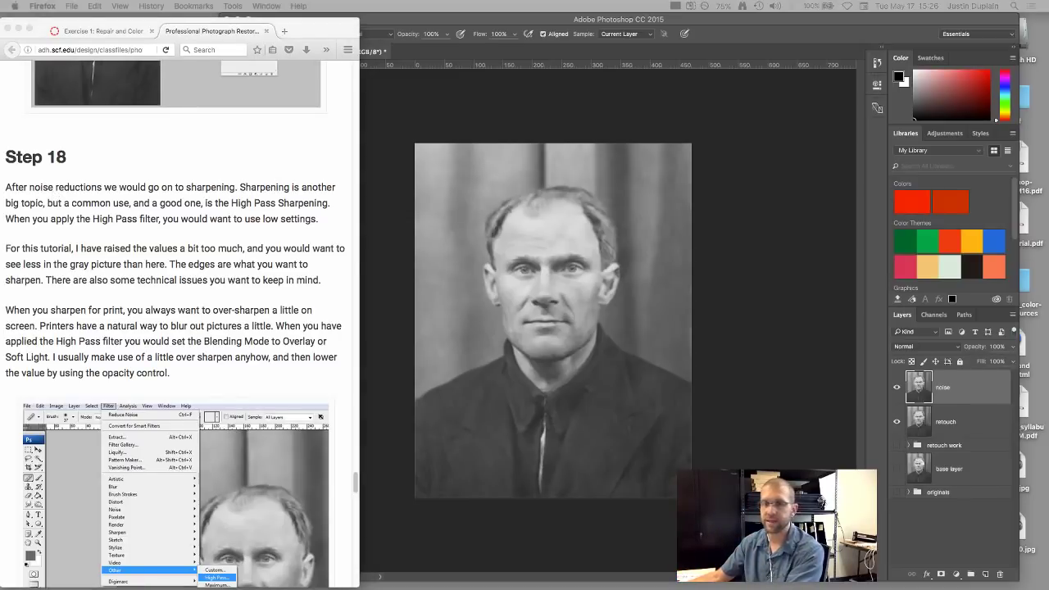
{"action": "left_click", "coordinate": [142, 269]}
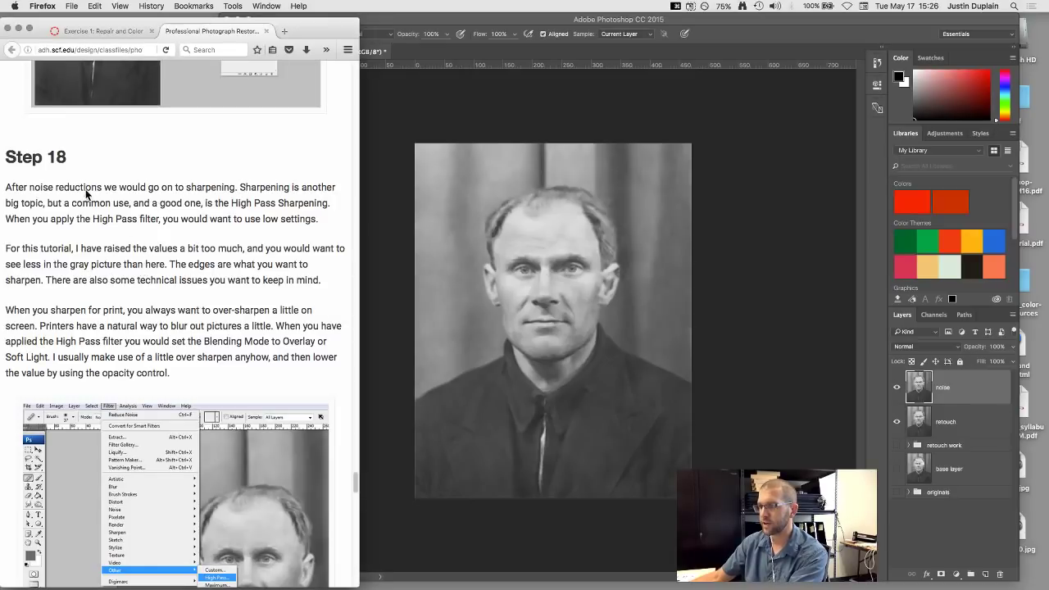
{"action": "scroll", "coordinate": [85, 190], "scroll_direction": "down", "scroll_amount": 2}
{"action": "scroll", "coordinate": [85, 190], "scroll_direction": "down", "scroll_amount": 1}
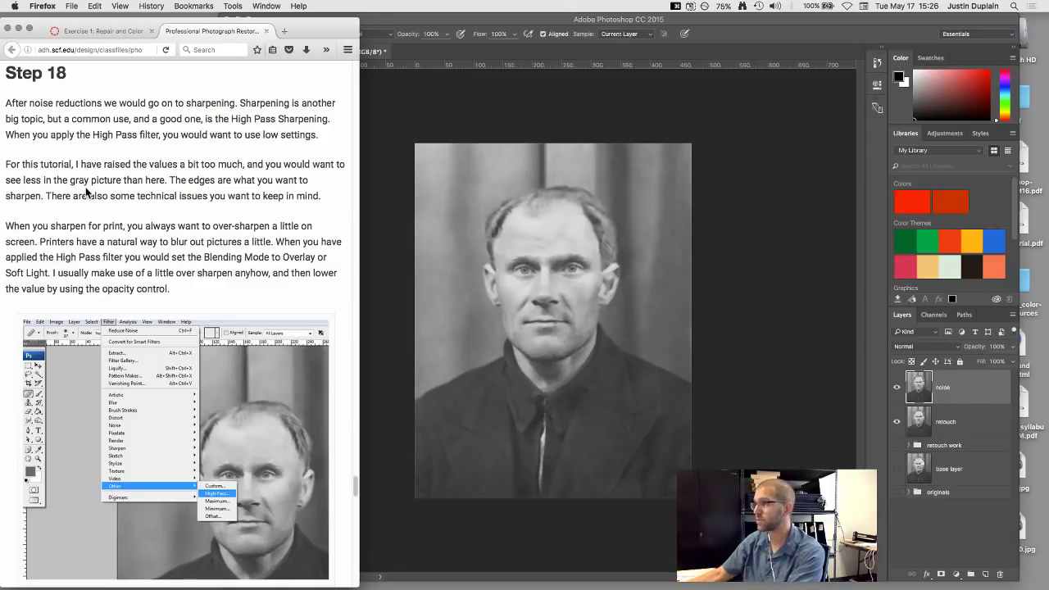
- Switch to Photoshop, duplicate the noise layer and name the copy "sharpening"
{"action": "left_click", "coordinate": [922, 388]}
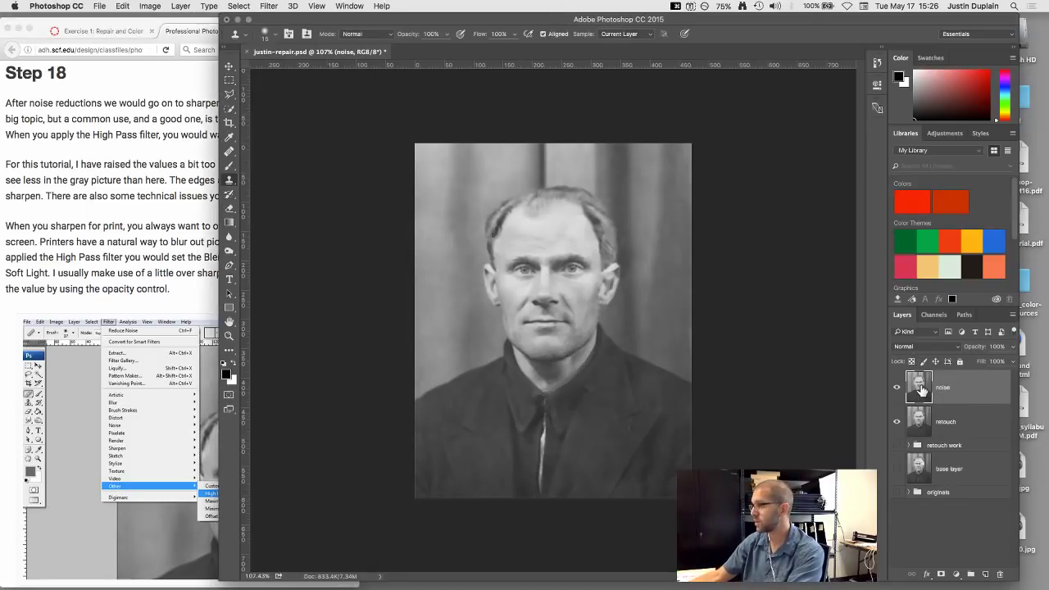
{"action": "key", "text": "super+j"}
{"action": "double_click", "coordinate": [949, 388]}
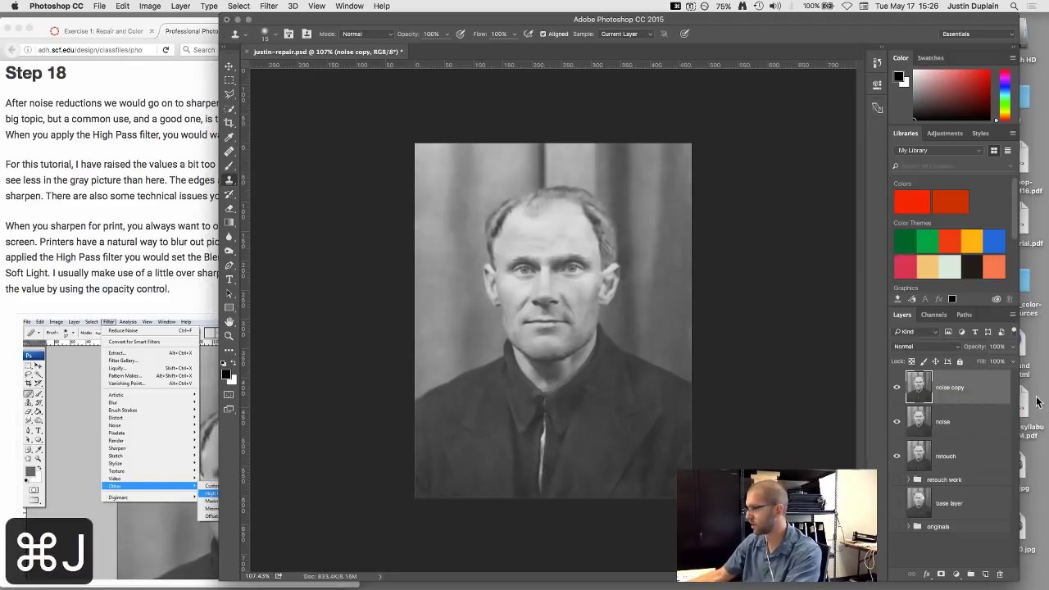
{"action": "type", "text": "sharpening"}
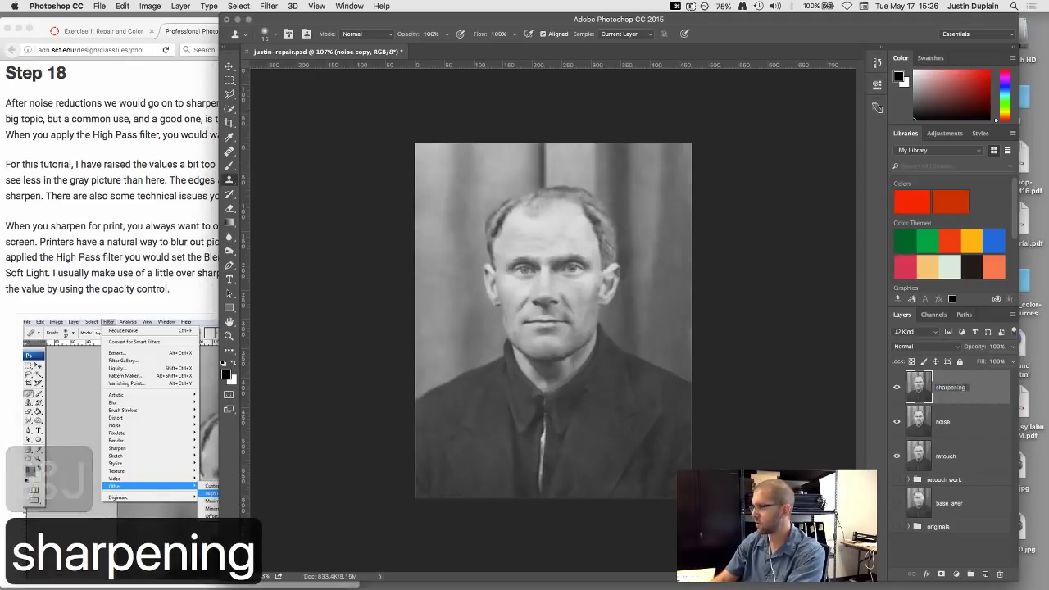
{"action": "key", "text": "Return"}
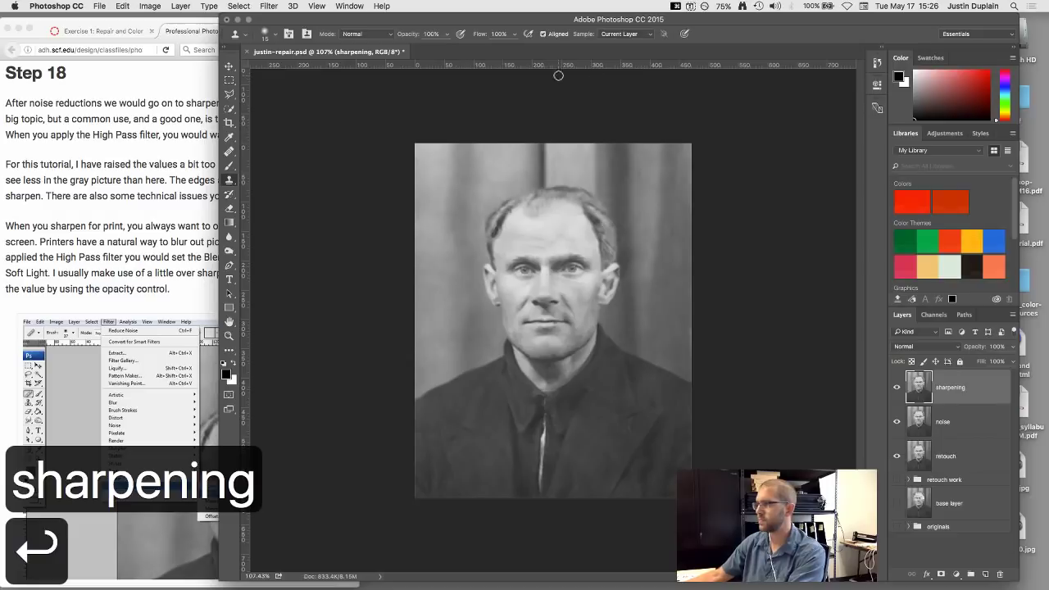
- Open the Unsharp Mask filter on the sharpening layer, keeping its dialog clear of the portrait
{"action": "left_click", "coordinate": [270, 7]}
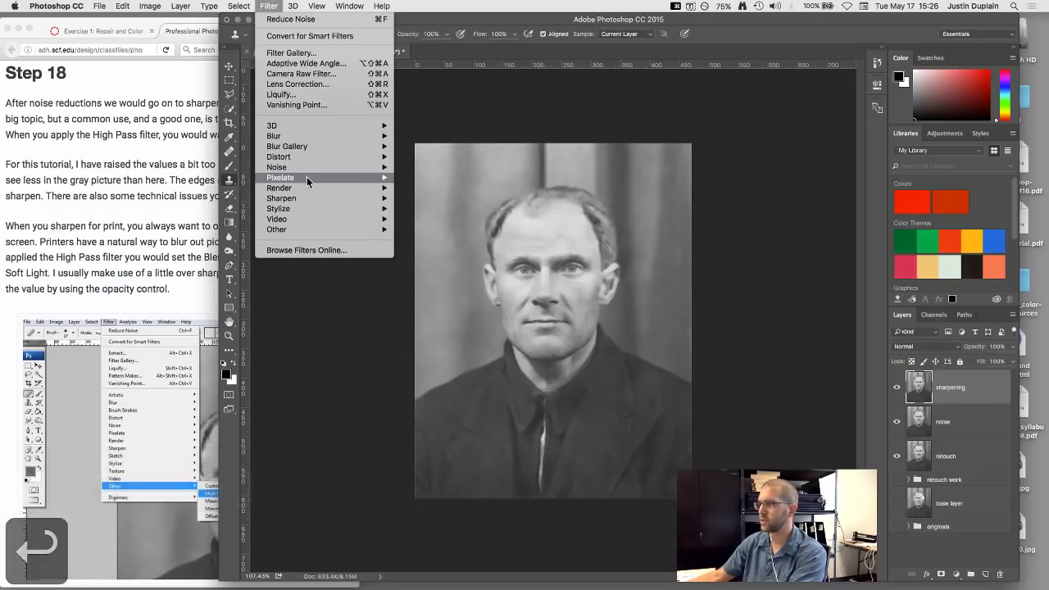
{"action": "mouse_move", "coordinate": [304, 198]}
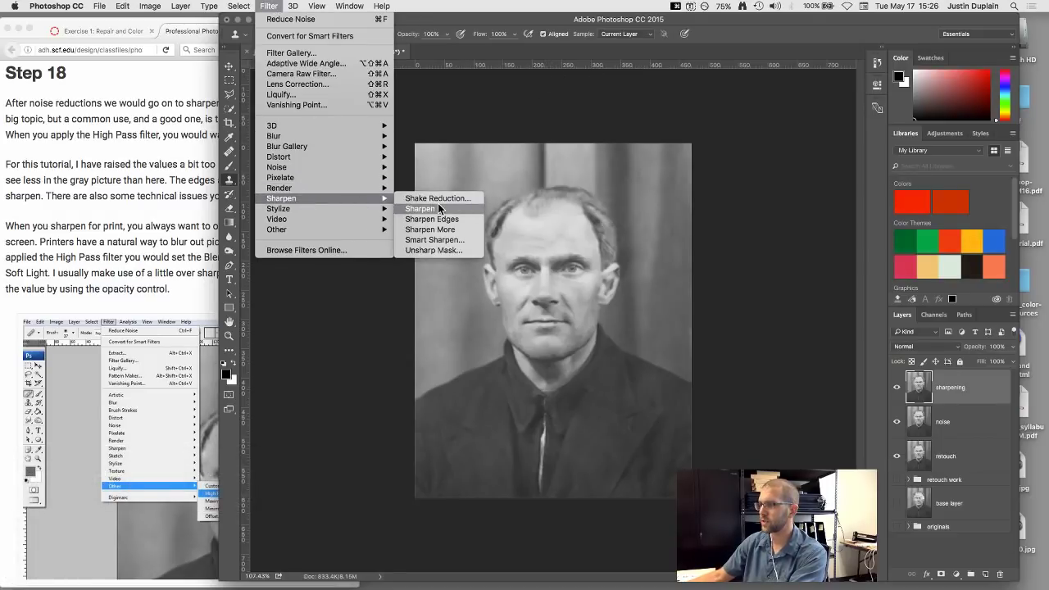
{"action": "left_click", "coordinate": [449, 250]}
{"action": "left_click_drag", "start_coordinate": [143, 158], "coordinate": [236, 103]}
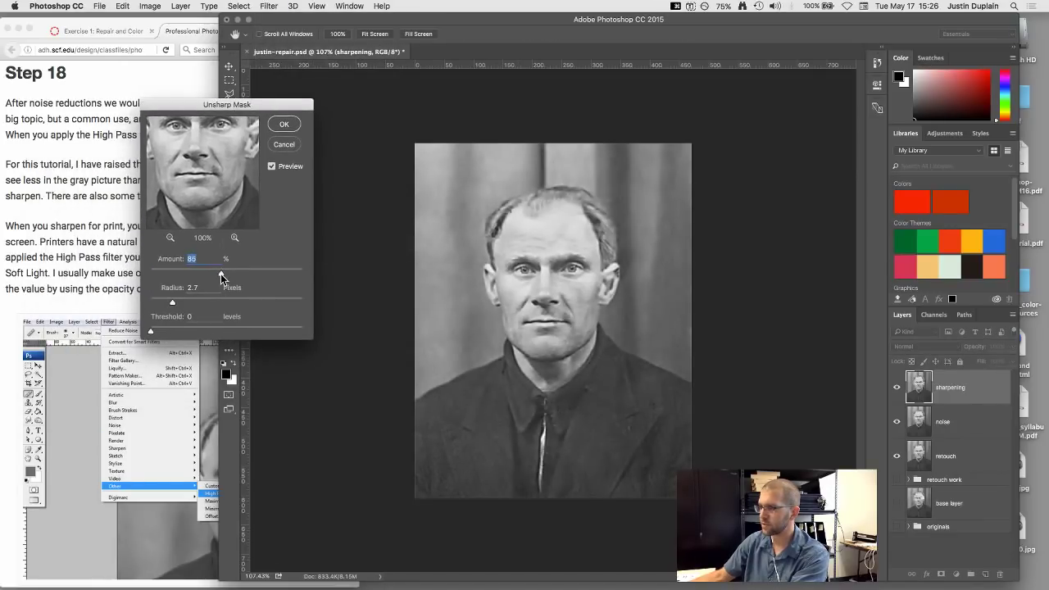
- Try an exaggerated sharpening with an amount of 100% and a radius of 9.8 pixels
{"action": "left_click_drag", "start_coordinate": [220, 274], "coordinate": [248, 273]}
{"action": "left_click_drag", "start_coordinate": [170, 303], "coordinate": [199, 302]}
{"action": "mouse_move", "coordinate": [248, 273]}
{"action": "left_mouse_down"}
{"action": "mouse_move", "coordinate": [219, 276]}
{"action": "mouse_move", "coordinate": [232, 274]}
{"action": "left_mouse_up"}
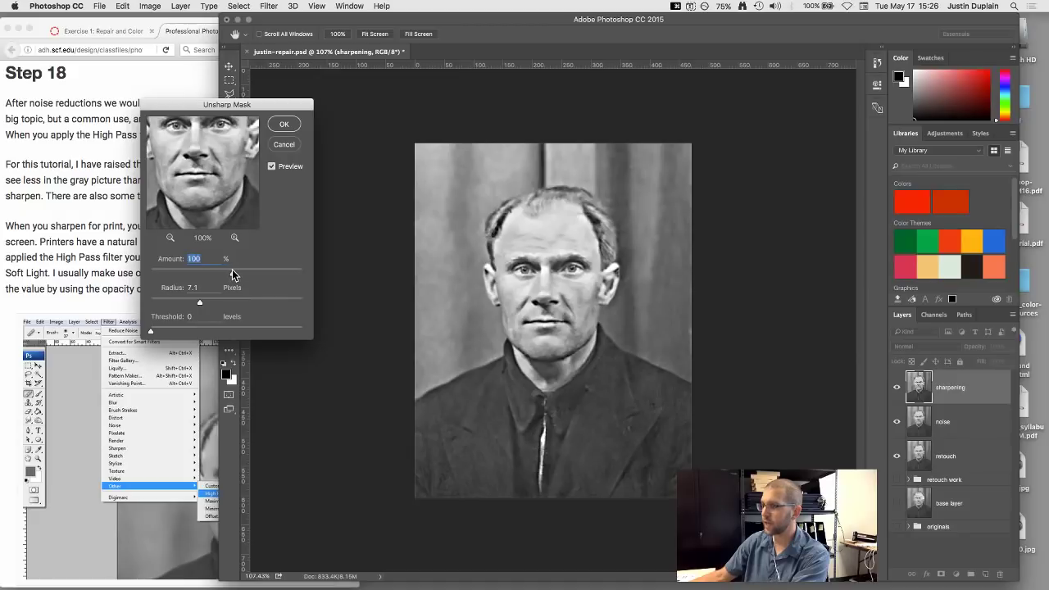
{"action": "left_click_drag", "start_coordinate": [197, 305], "coordinate": [210, 304]}
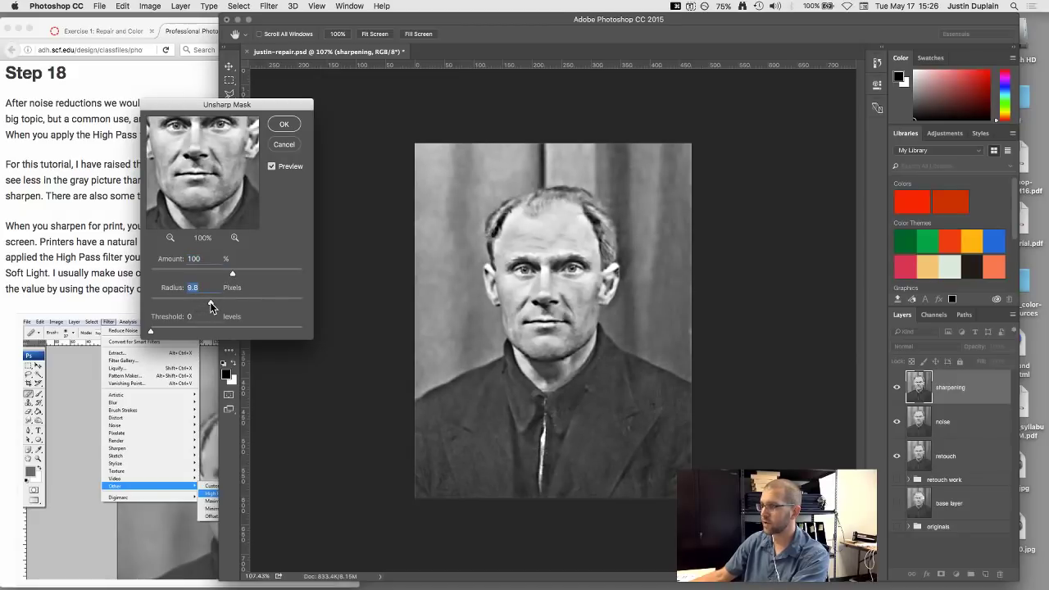
- Compare the portrait with and without the exaggerated sharpening using the filter preview
{"action": "left_click", "coordinate": [272, 168]}
{"action": "left_click", "coordinate": [273, 167]}
{"action": "left_click", "coordinate": [273, 167]}
{"action": "left_click", "coordinate": [272, 167]}
{"action": "left_click", "coordinate": [276, 170]}
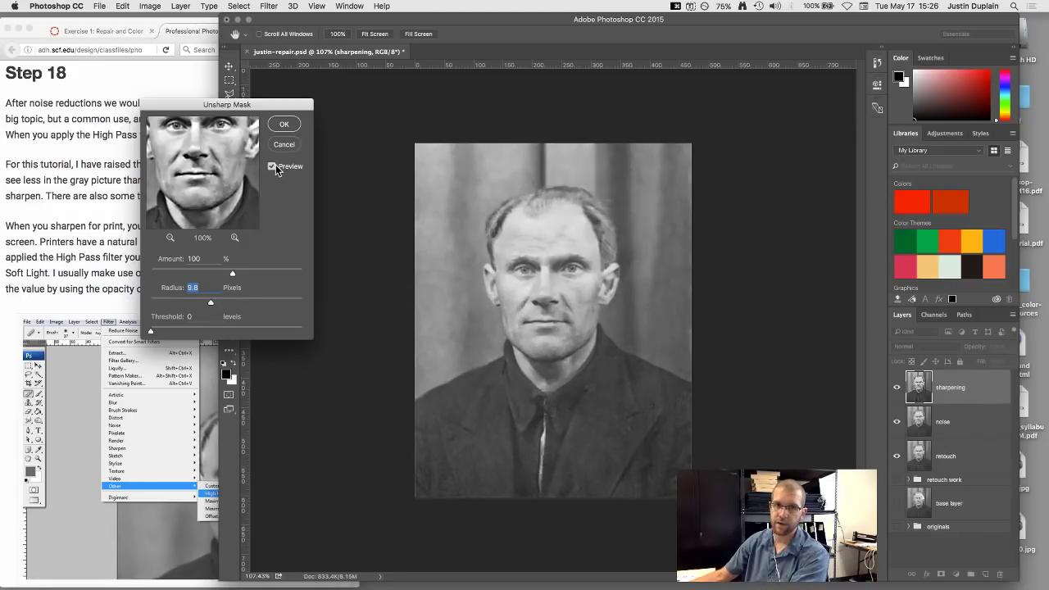
{"action": "left_click", "coordinate": [277, 170]}
{"action": "left_click", "coordinate": [276, 170]}
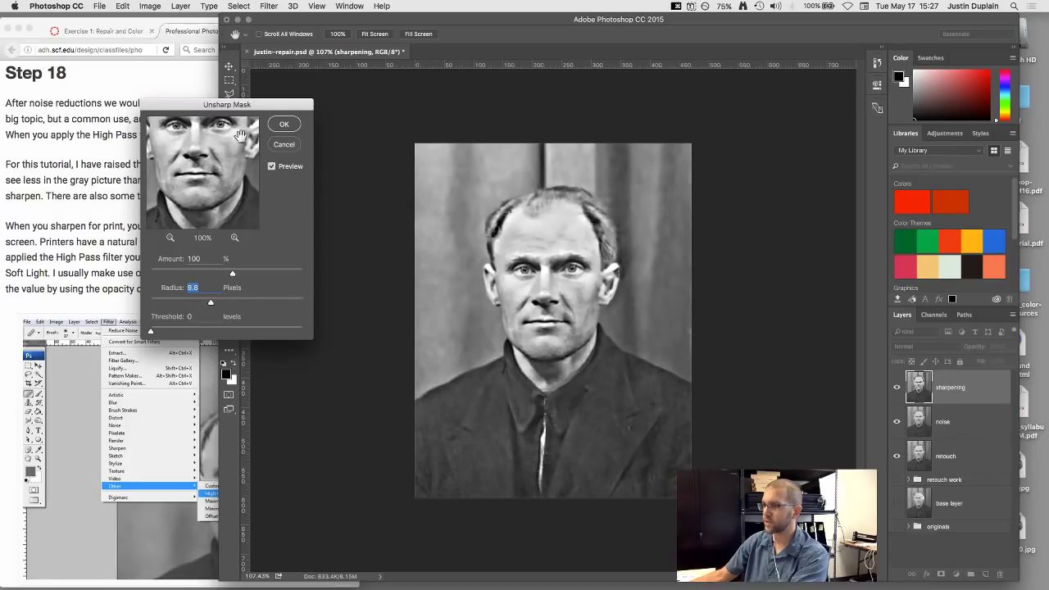
{"action": "left_click_drag", "start_coordinate": [250, 104], "coordinate": [233, 115]}
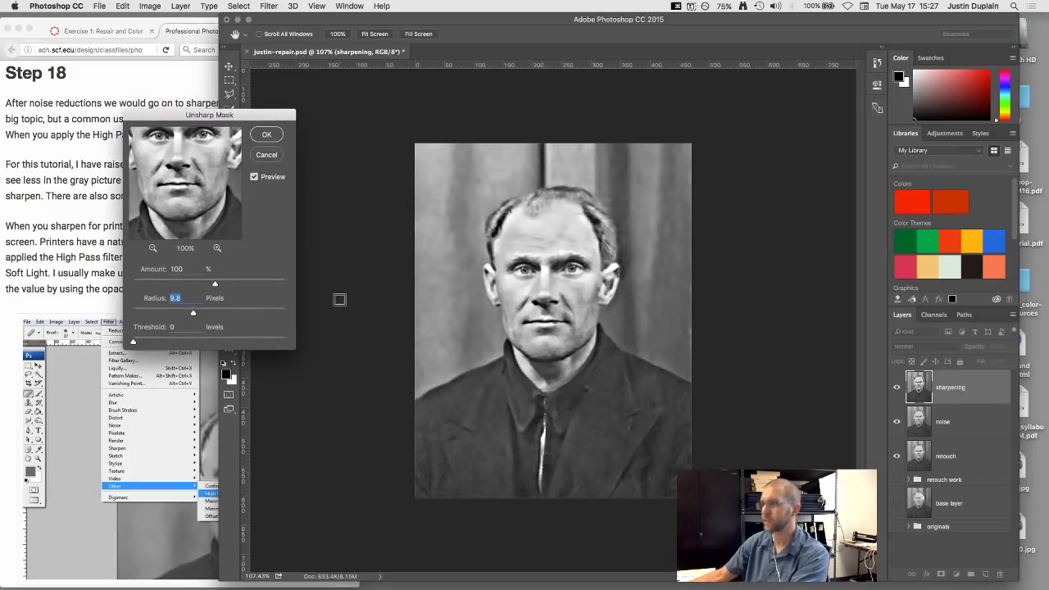
- Tone the Unsharp Mask down to an amount of 65% and a radius of 2.3 pixels, checking the face up close, and apply it
{"action": "left_click_drag", "start_coordinate": [215, 287], "coordinate": [162, 286]}
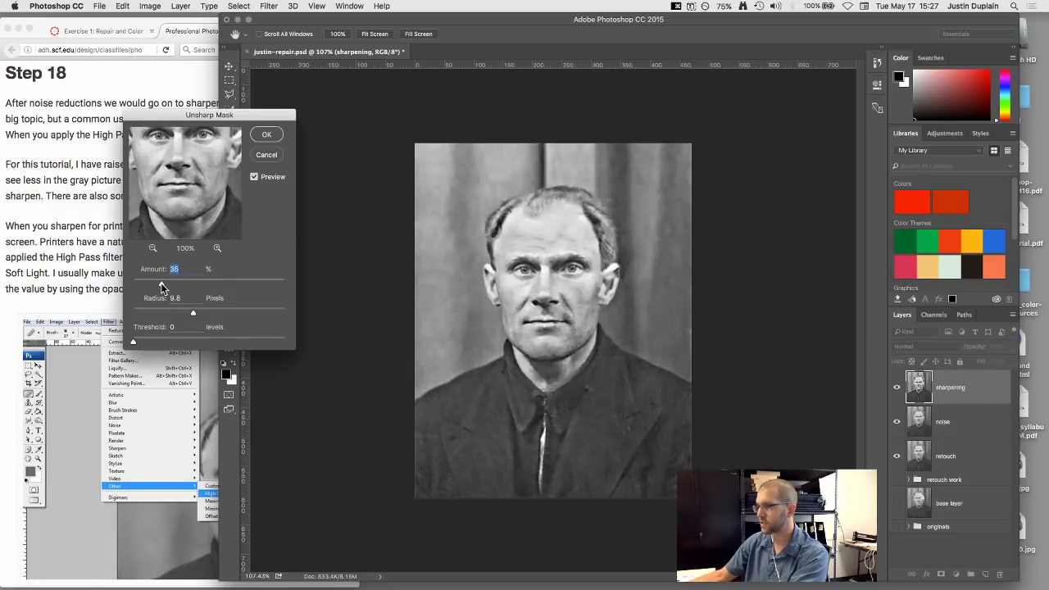
{"action": "left_click_drag", "start_coordinate": [195, 314], "coordinate": [150, 320]}
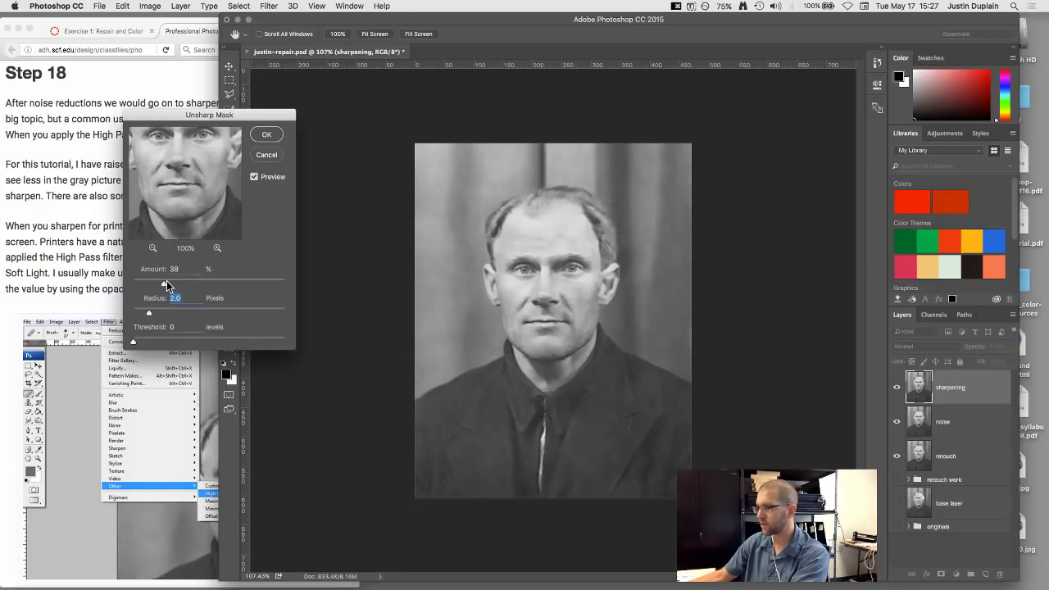
{"action": "left_click_drag", "start_coordinate": [175, 287], "coordinate": [191, 285]}
{"action": "scroll", "coordinate": [532, 303], "scroll_direction": "up", "scroll_amount": 3}
{"action": "scroll", "coordinate": [527, 292], "scroll_direction": "up", "scroll_amount": 3}
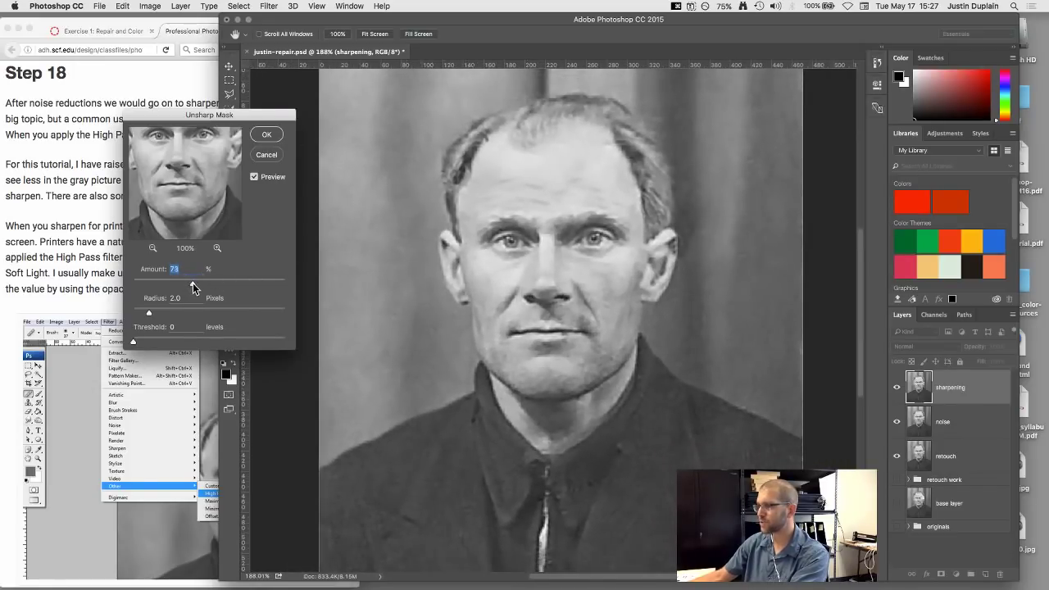
{"action": "left_click", "coordinate": [254, 177]}
{"action": "left_click", "coordinate": [254, 177]}
{"action": "left_click", "coordinate": [254, 177]}
{"action": "left_click", "coordinate": [254, 177]}
{"action": "left_click_drag", "start_coordinate": [148, 317], "coordinate": [152, 316]}
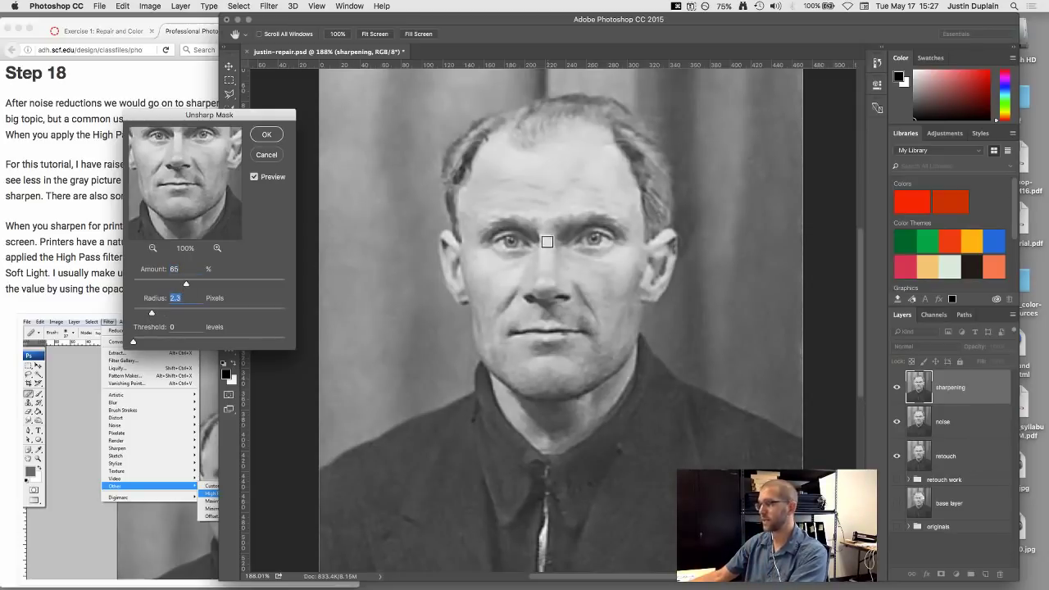
{"action": "left_click", "coordinate": [267, 136]}
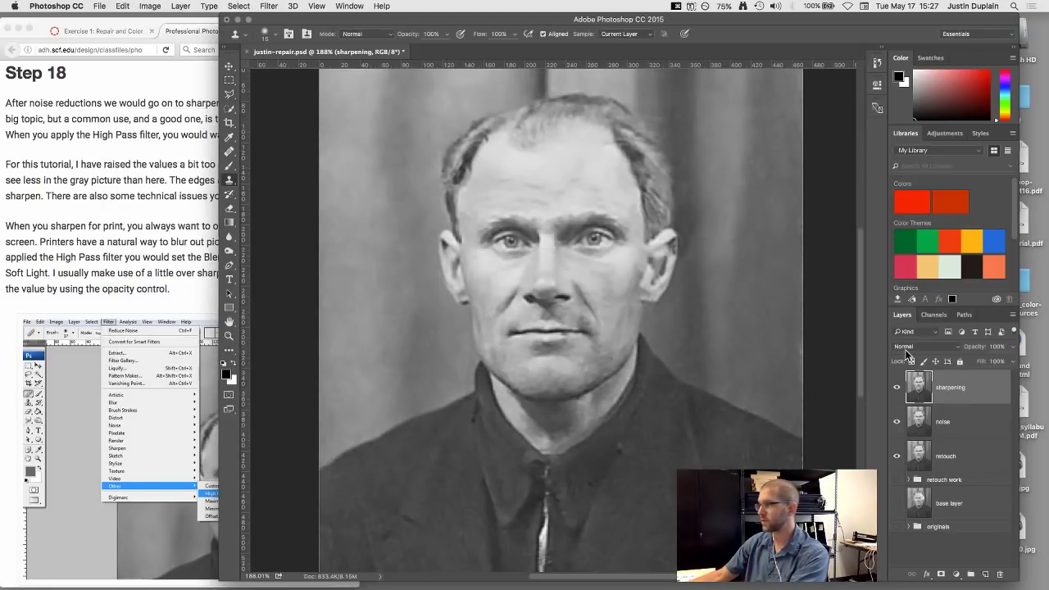
- Rename the sharpening layer as "sharpening unsharp"
{"action": "double_click", "coordinate": [949, 388]}
{"action": "key", "text": "Right"}
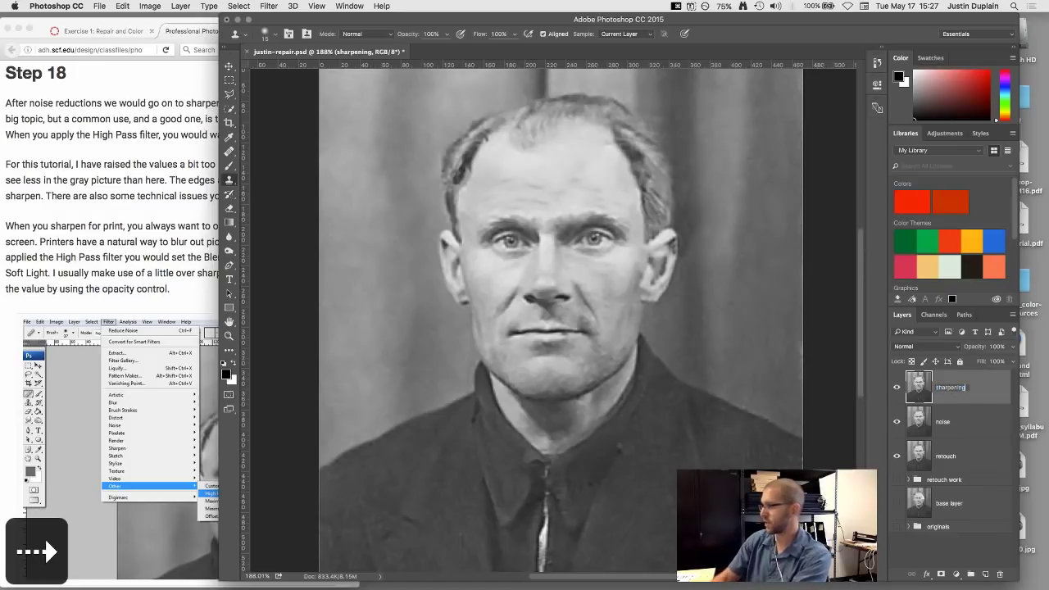
{"action": "type", "text": "unsha"}
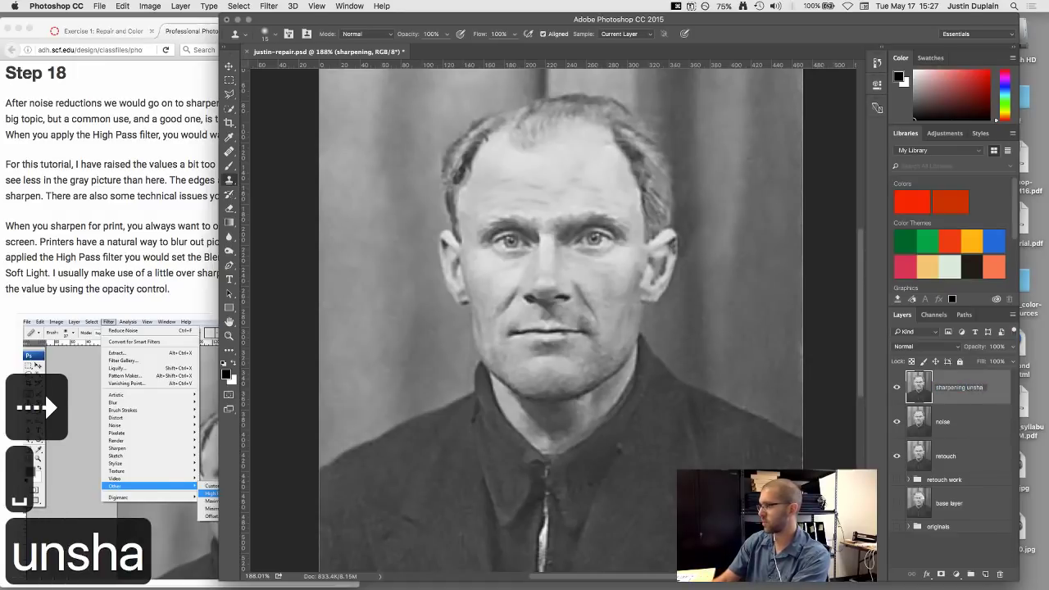
{"action": "type", "text": "rp"}
{"action": "key", "text": "Return"}
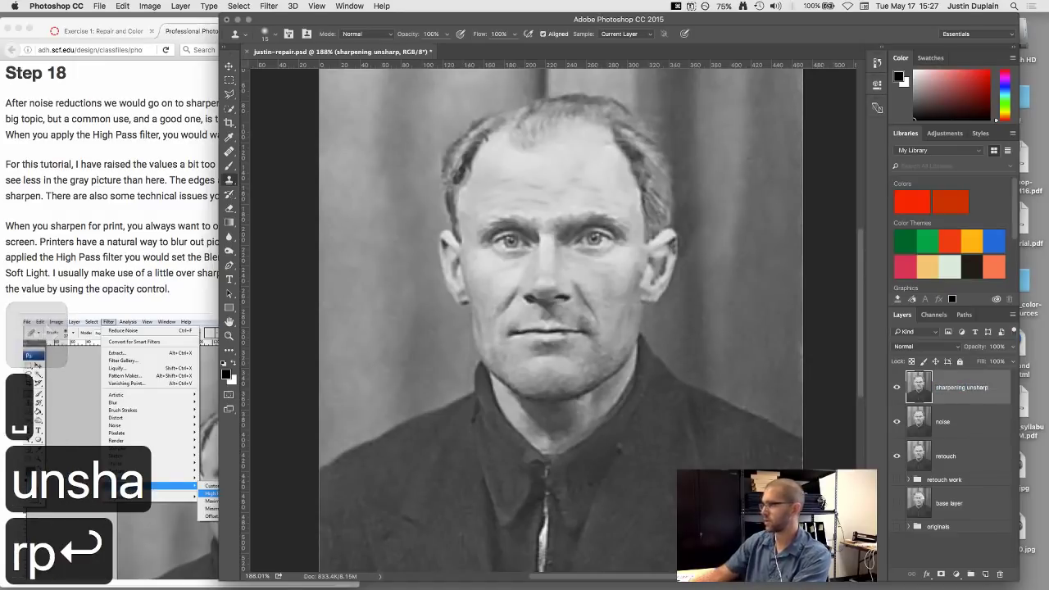
- Duplicate the noise layer, move the copy to the top of the layer stack and name it "high pass sharpen"
{"action": "left_click", "coordinate": [925, 428]}
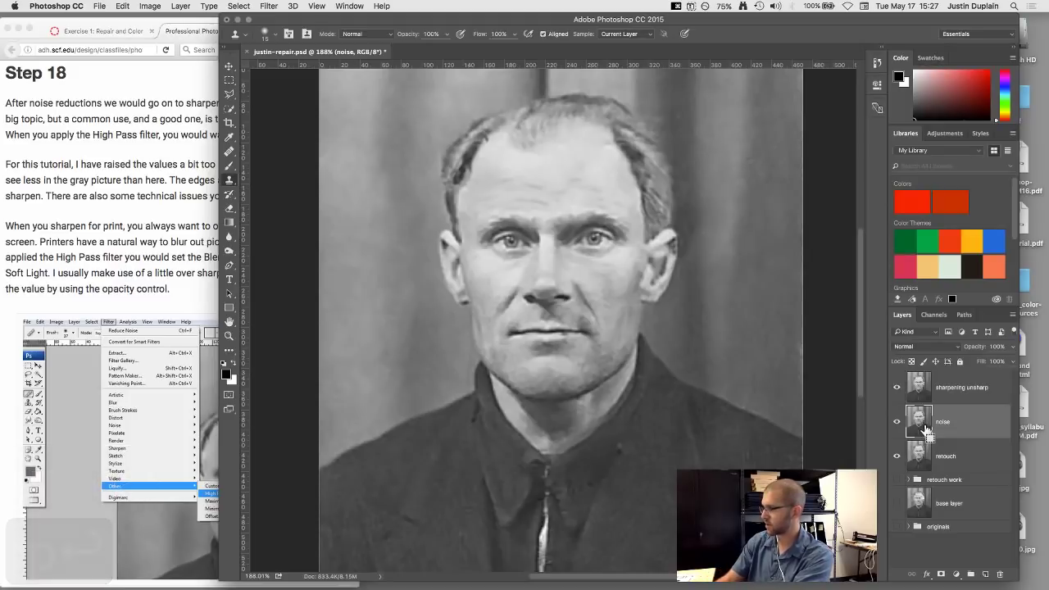
{"action": "key", "text": "super+j"}
{"action": "left_click_drag", "start_coordinate": [924, 427], "coordinate": [934, 385]}
{"action": "double_click", "coordinate": [935, 385]}
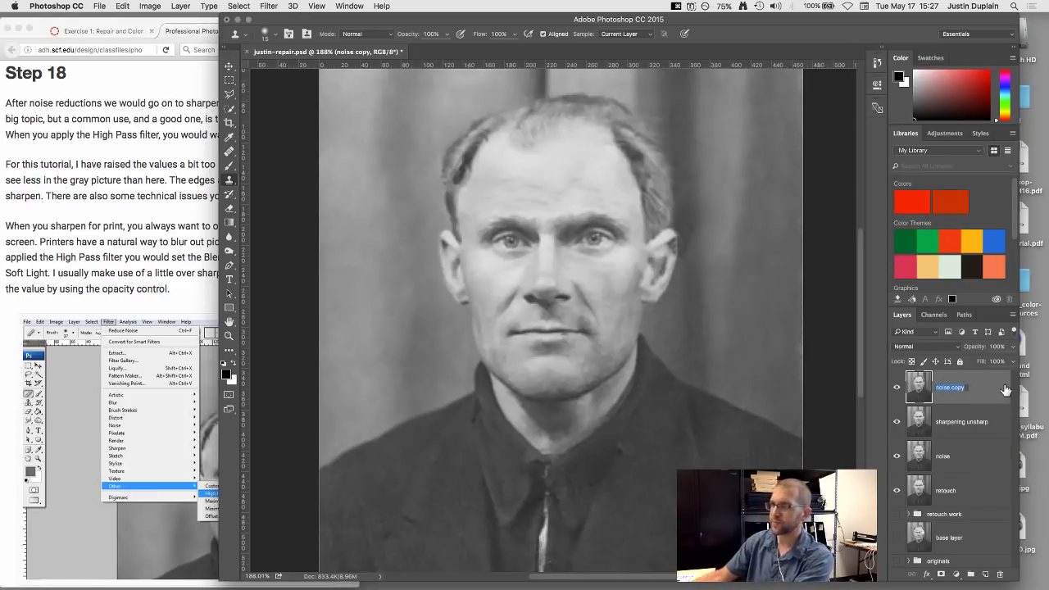
{"action": "type", "text": "hi"}
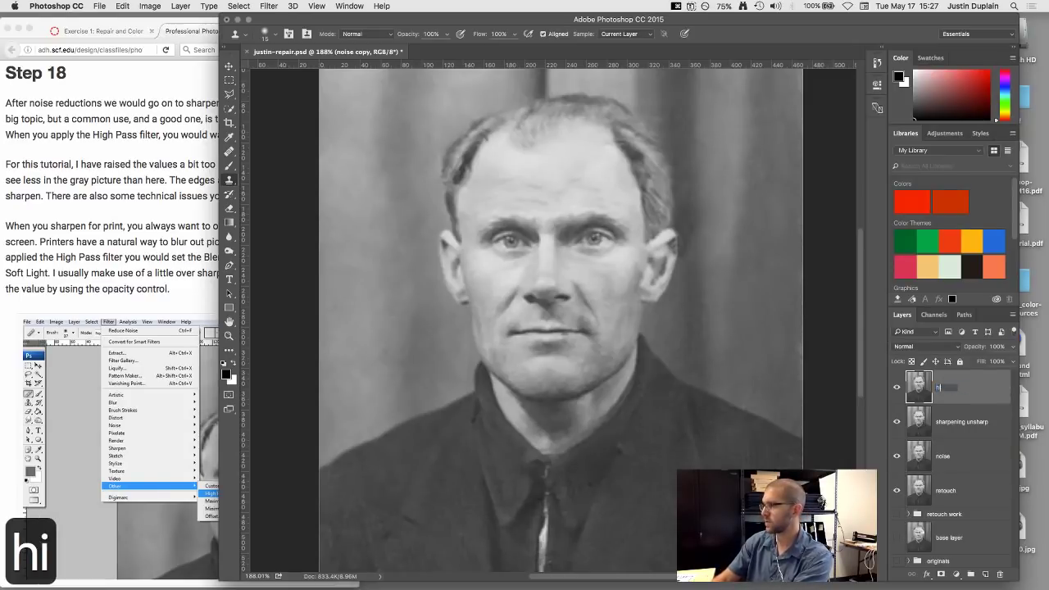
{"action": "type", "text": "gh pass sh"}
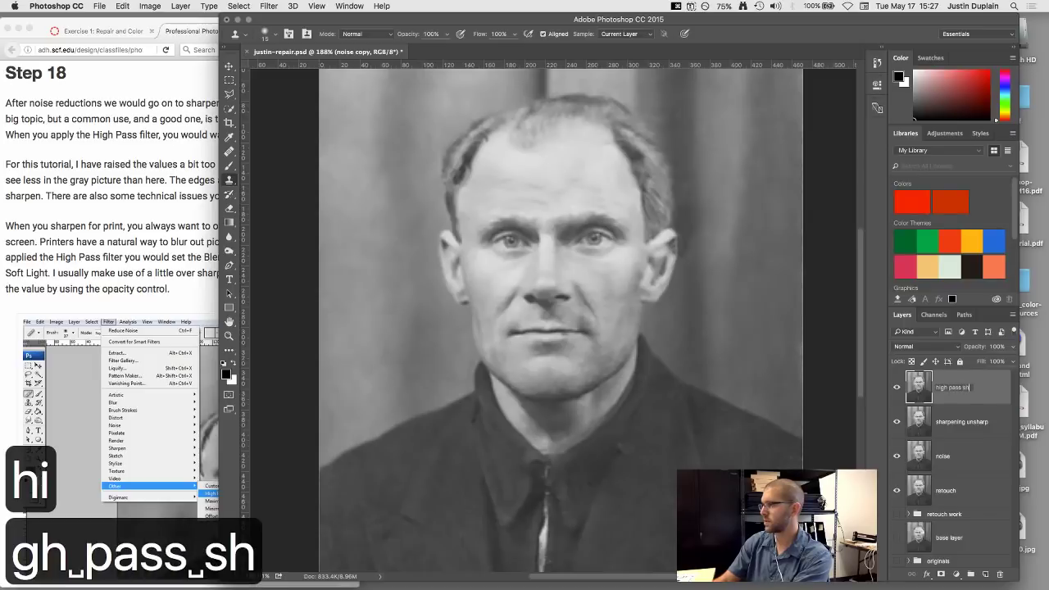
{"action": "type", "text": "arpen"}
{"action": "key", "text": "Return"}
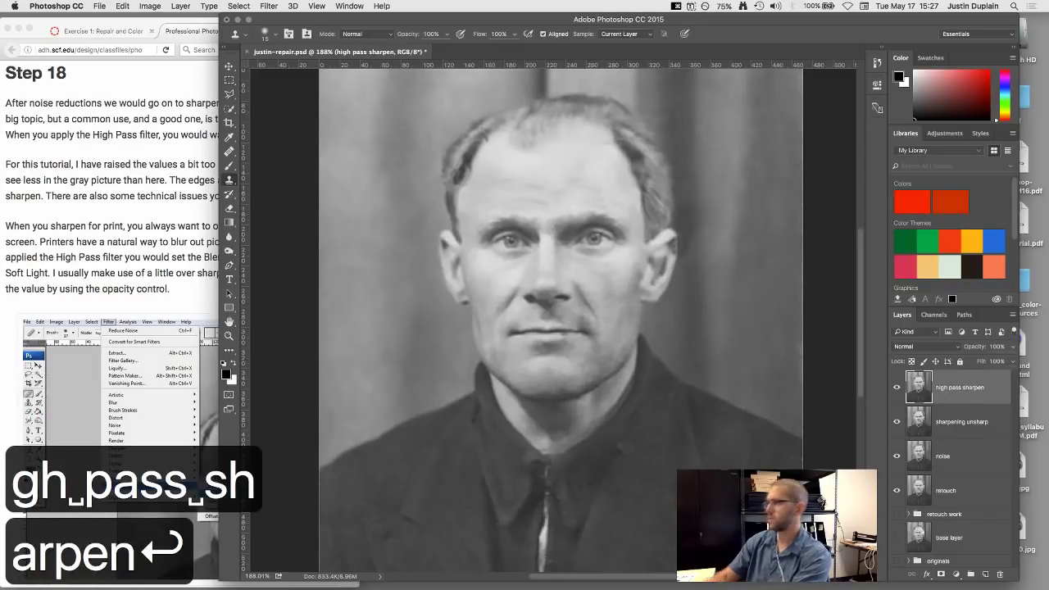
- Switch to Firefox and read the tutorial's Step 18 advice on how strongly to apply the High Pass filter
{"action": "left_click", "coordinate": [155, 119]}
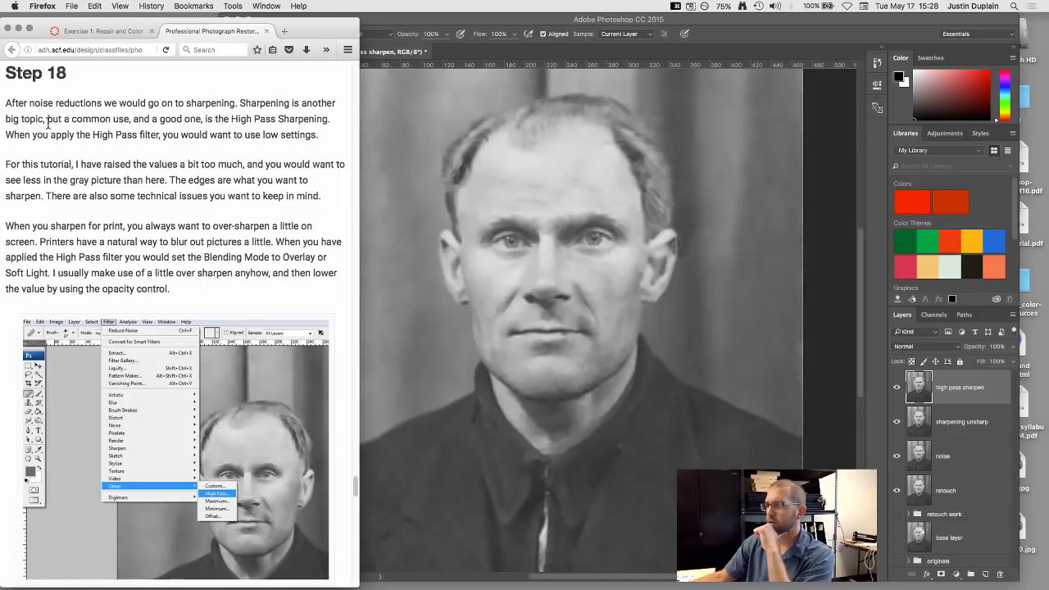
{"action": "left_click_drag", "start_coordinate": [29, 138], "coordinate": [226, 135]}
{"action": "left_click", "coordinate": [226, 135]}
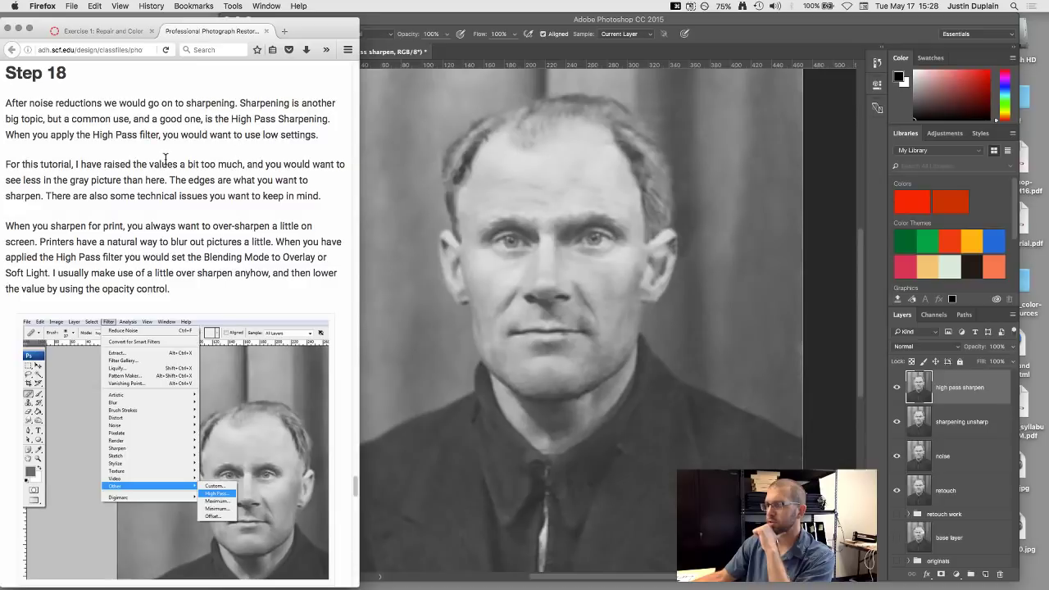
{"action": "left_click_drag", "start_coordinate": [43, 164], "coordinate": [196, 215]}
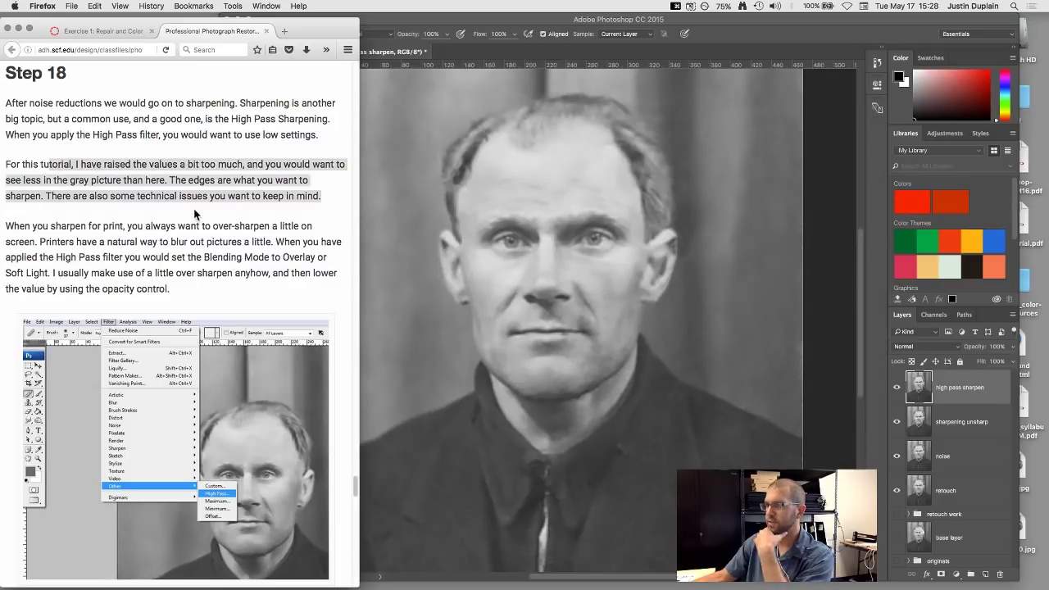
{"action": "left_click", "coordinate": [197, 261]}
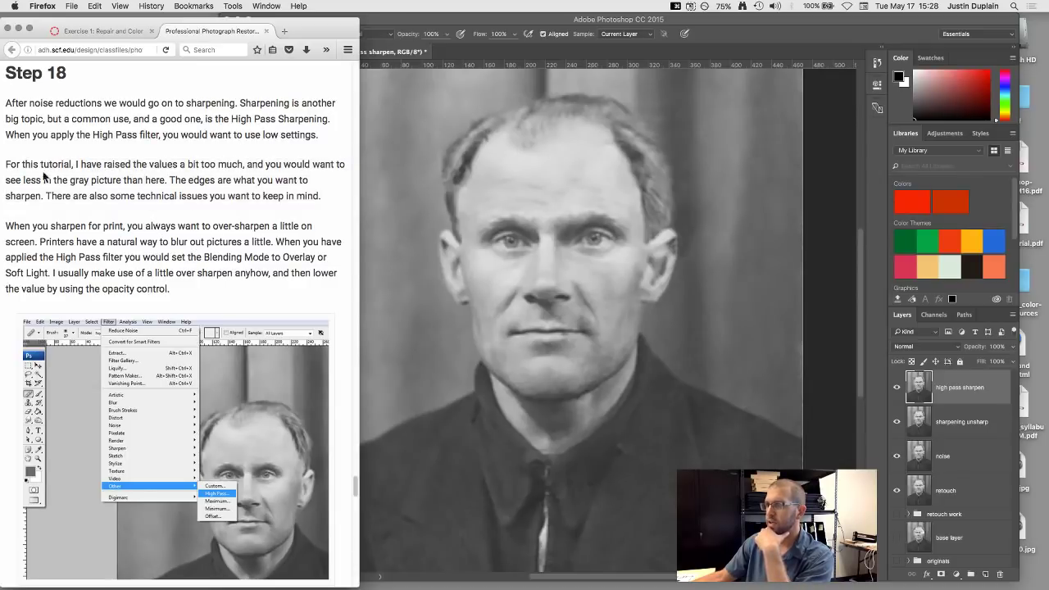
{"action": "scroll", "coordinate": [101, 176], "scroll_direction": "down", "scroll_amount": 2}
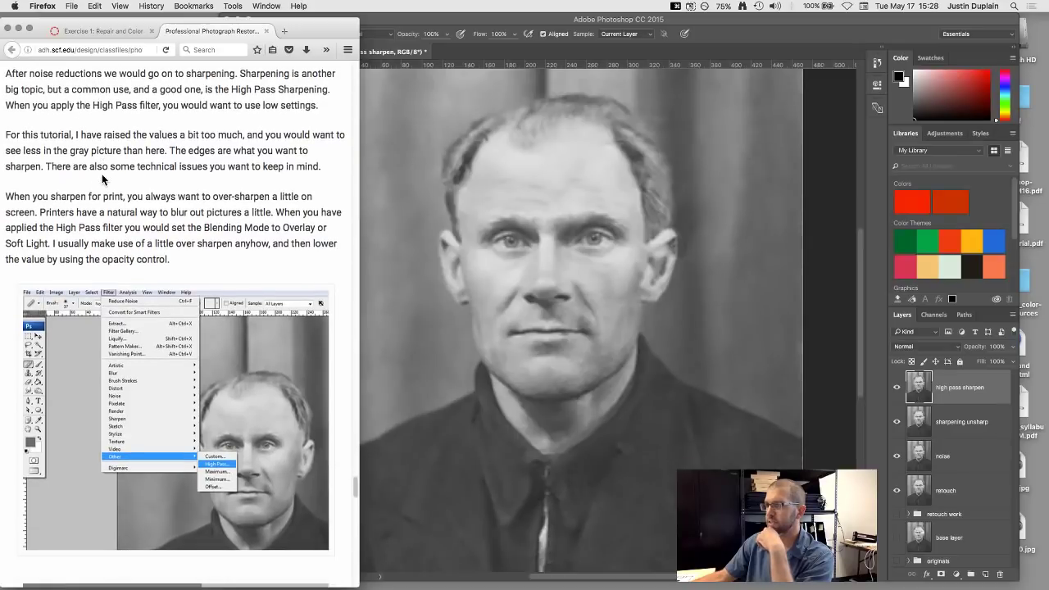
{"action": "scroll", "coordinate": [102, 174], "scroll_direction": "down", "scroll_amount": 1}
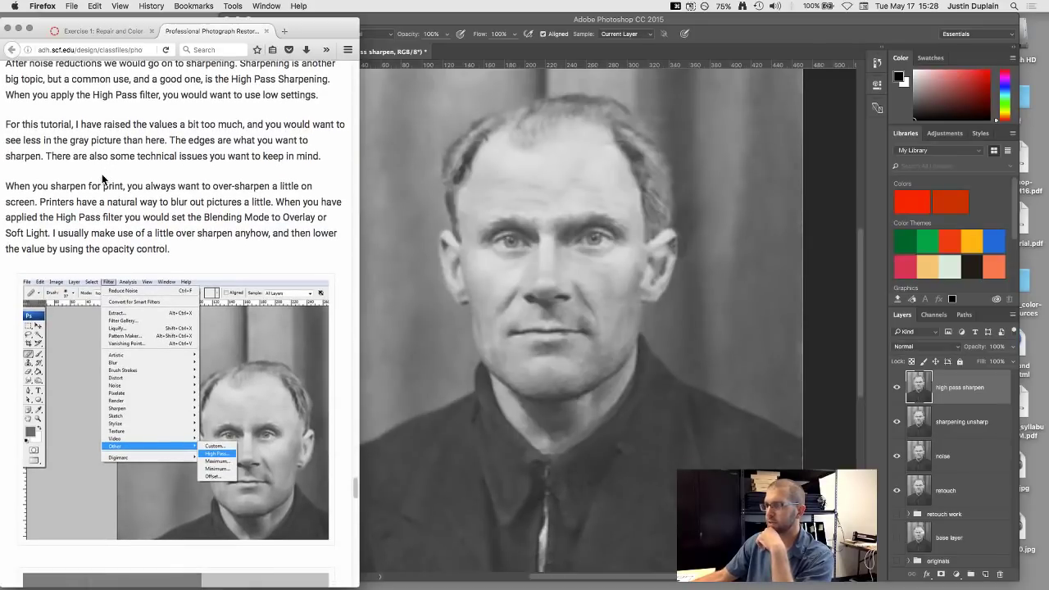
{"action": "scroll", "coordinate": [101, 174], "scroll_direction": "down", "scroll_amount": 1}
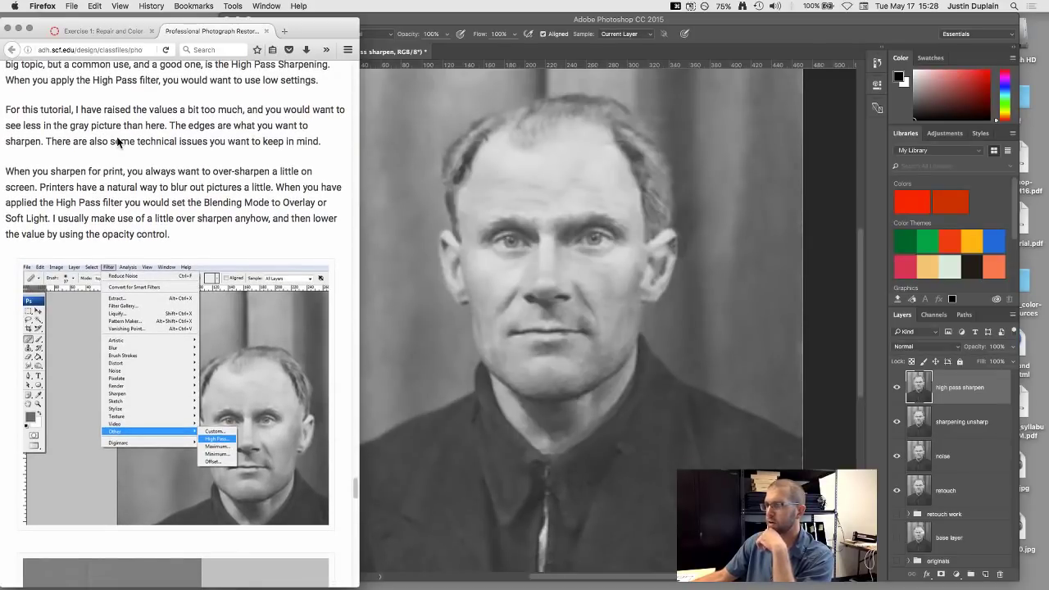
{"action": "scroll", "coordinate": [119, 142], "scroll_direction": "down", "scroll_amount": 3}
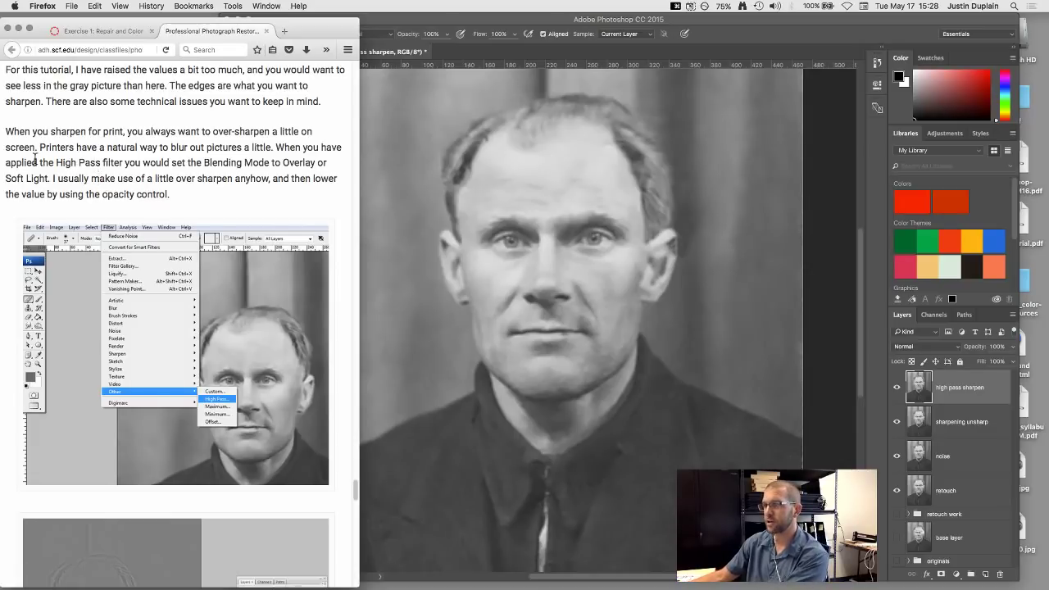
- Study the tutorial paragraph on over-sharpening for print and on the blending mode and opacity of the High Pass layer
{"action": "left_click_drag", "start_coordinate": [46, 142], "coordinate": [102, 195]}
{"action": "left_click", "coordinate": [114, 203]}
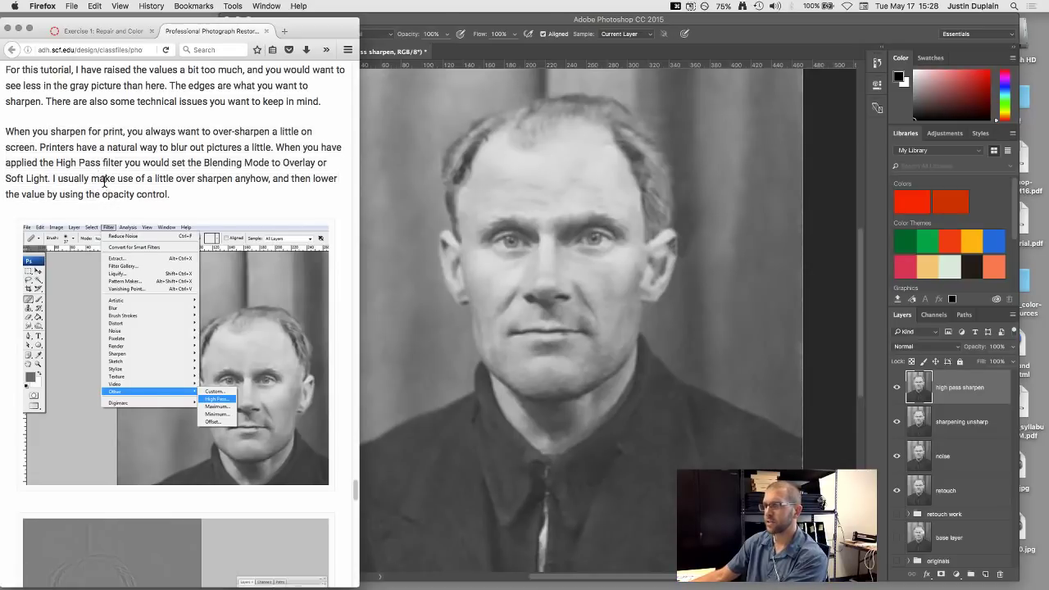
{"action": "left_click_drag", "start_coordinate": [283, 180], "coordinate": [184, 165]}
{"action": "double_click", "coordinate": [184, 165]}
{"action": "left_click", "coordinate": [133, 160]}
{"action": "left_click_drag", "start_coordinate": [96, 144], "coordinate": [119, 195]}
{"action": "left_click", "coordinate": [119, 195]}
{"action": "left_click", "coordinate": [121, 162]}
{"action": "scroll", "coordinate": [120, 162], "scroll_direction": "down", "scroll_amount": 1}
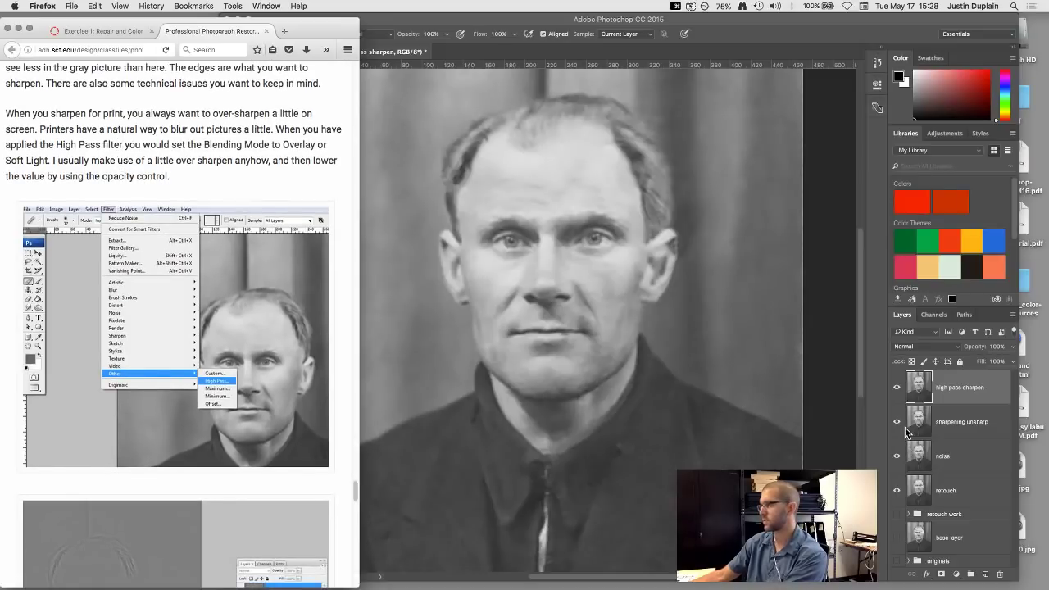
- Hide the sharpening unsharp layer in Photoshop and open the High Pass filter on the high pass sharpen layer, following the tutorial's illustrations
{"action": "left_click", "coordinate": [897, 422]}
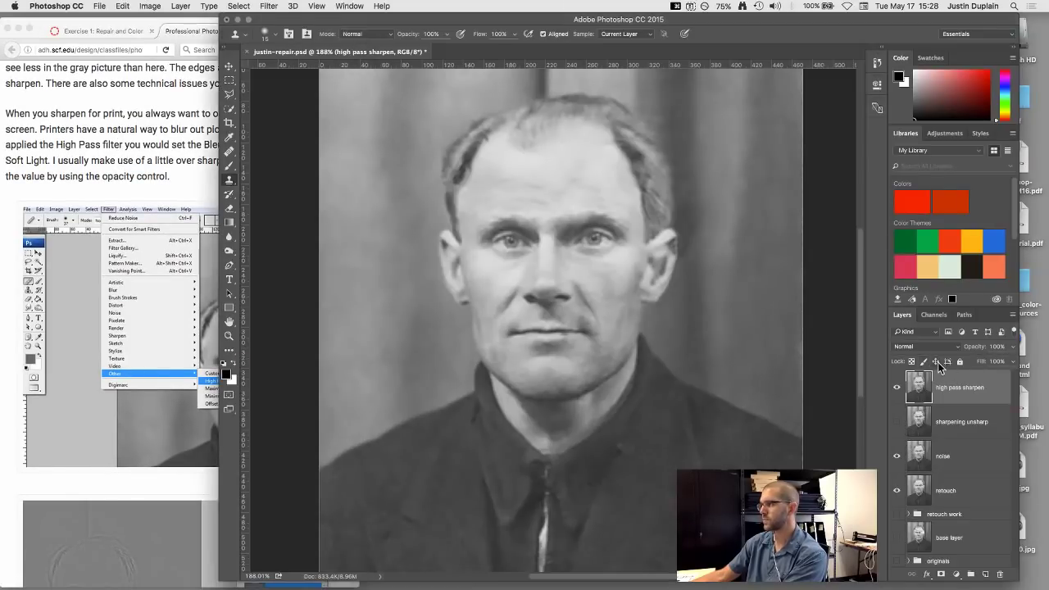
{"action": "left_click", "coordinate": [143, 176]}
{"action": "scroll", "coordinate": [144, 176], "scroll_direction": "down", "scroll_amount": 2}
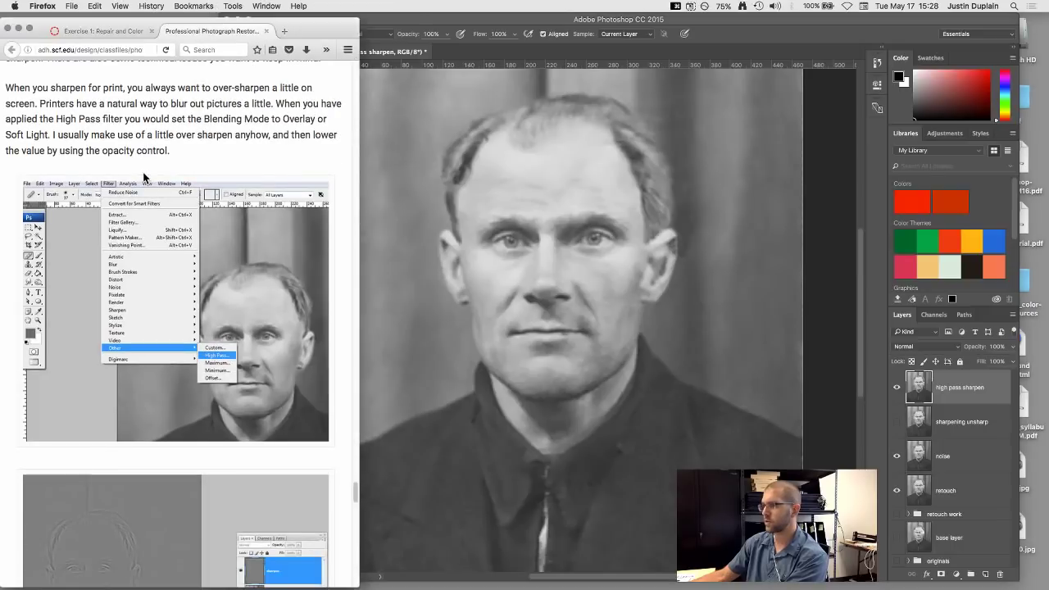
{"action": "scroll", "coordinate": [117, 248], "scroll_direction": "down", "scroll_amount": 3}
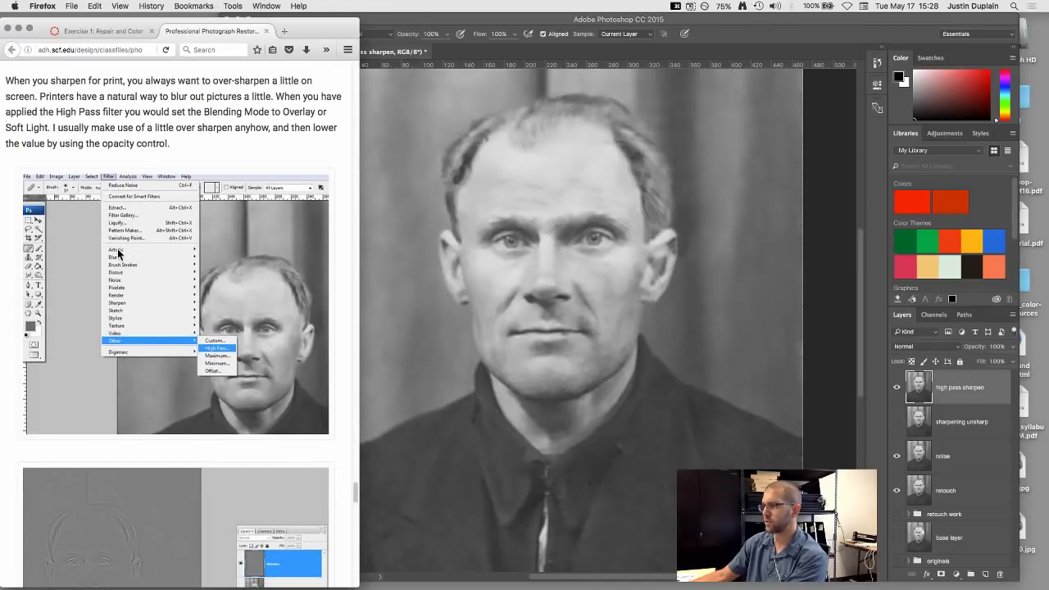
{"action": "scroll", "coordinate": [117, 248], "scroll_direction": "down", "scroll_amount": 5}
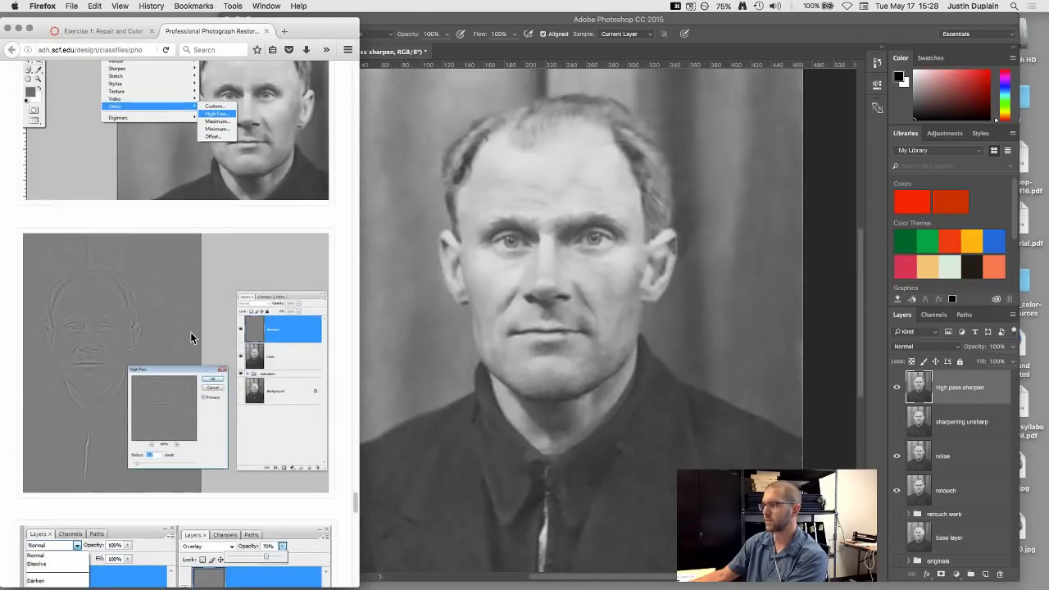
{"action": "left_click", "coordinate": [514, 157]}
{"action": "left_click", "coordinate": [269, 6]}
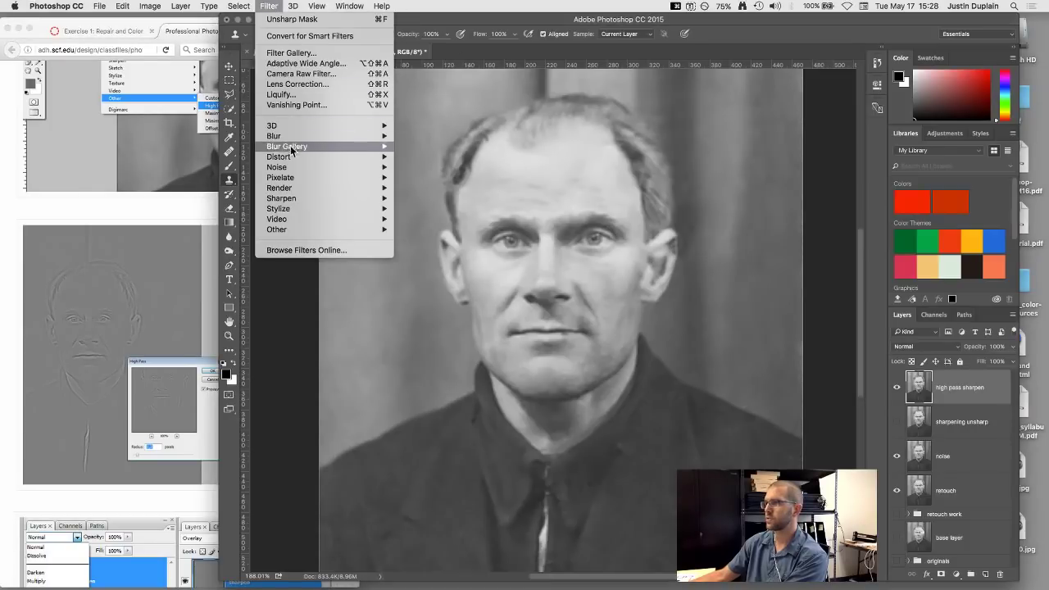
{"action": "mouse_move", "coordinate": [287, 226]}
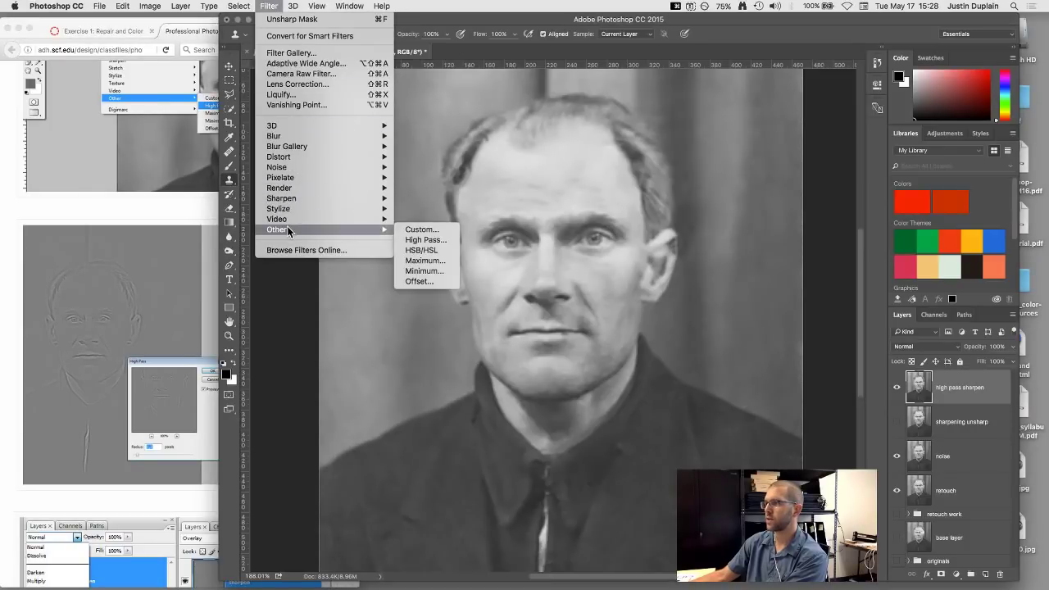
{"action": "left_click", "coordinate": [425, 239]}
- Widen the tutorial's browser window and examine its High Pass example for the radius and layer settings
{"action": "left_click", "coordinate": [149, 272]}
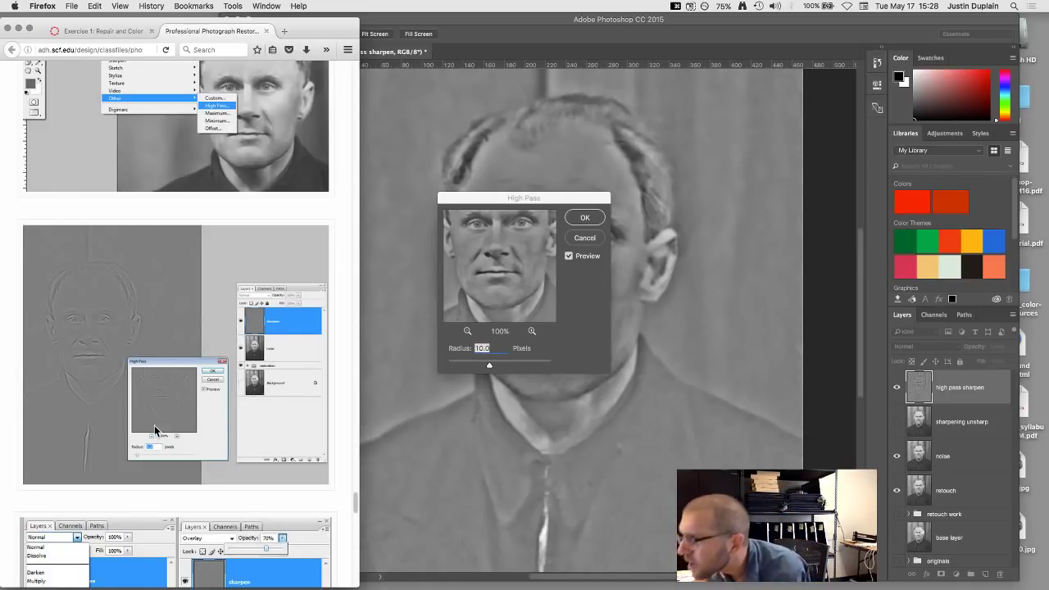
{"action": "left_click_drag", "start_coordinate": [358, 363], "coordinate": [682, 378]}
{"action": "scroll", "coordinate": [349, 445], "scroll_direction": "down", "scroll_amount": 5}
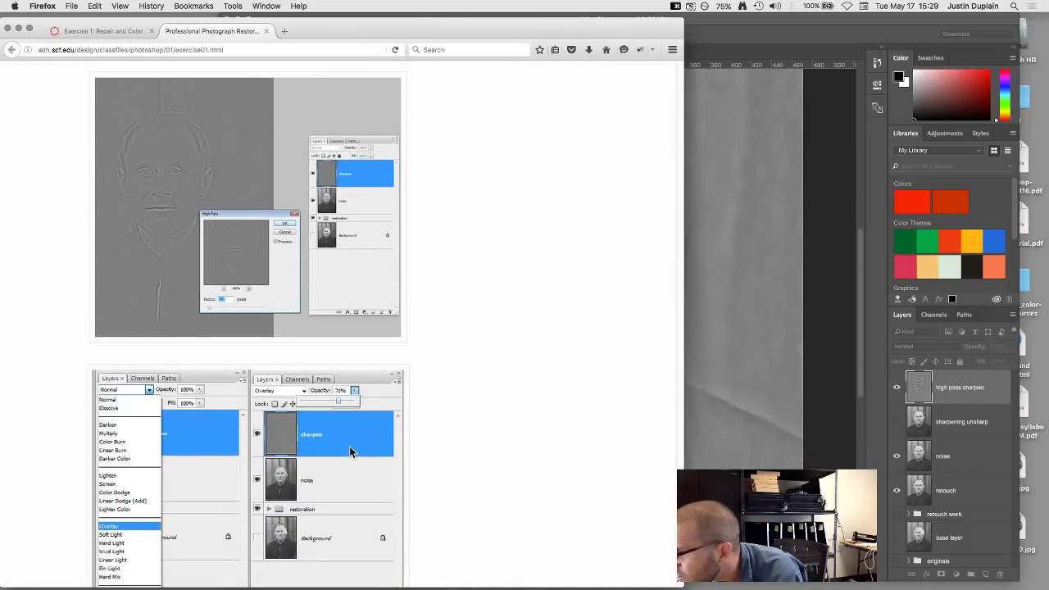
{"action": "scroll", "coordinate": [349, 446], "scroll_direction": "up", "scroll_amount": 8}
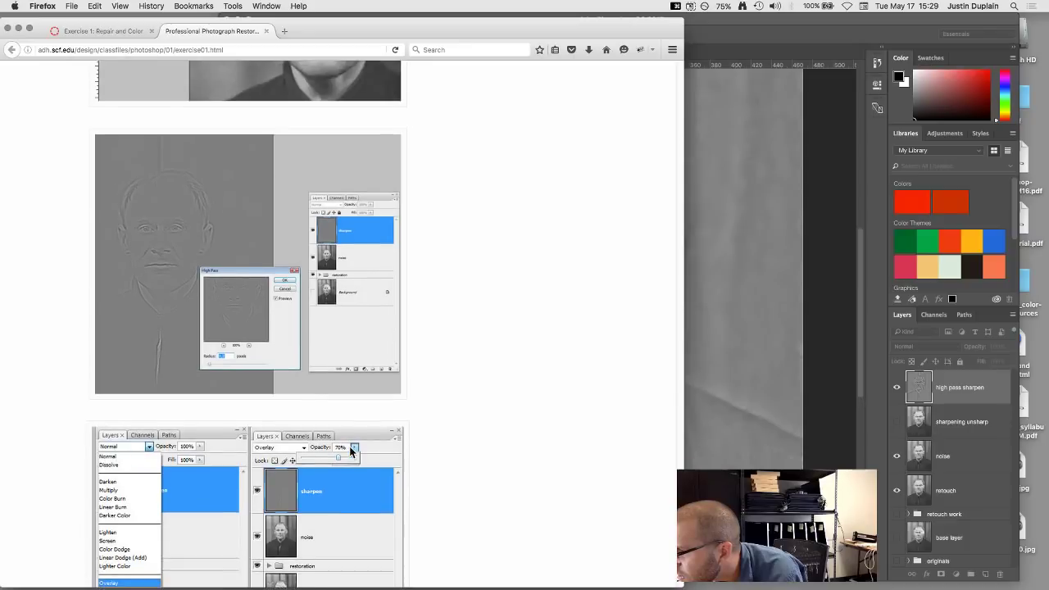
{"action": "scroll", "coordinate": [349, 446], "scroll_direction": "up", "scroll_amount": 7}
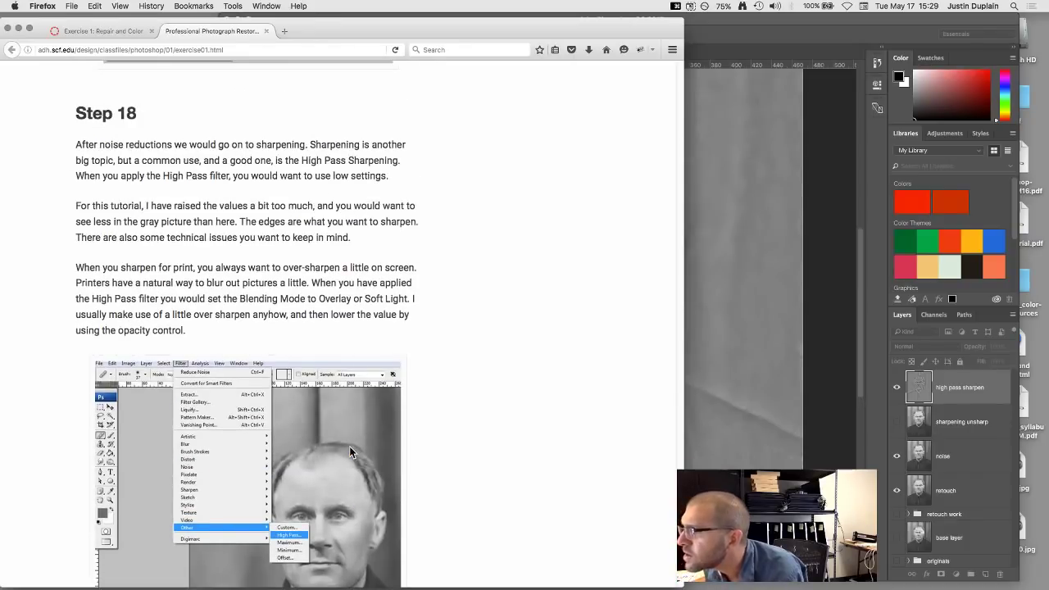
{"action": "scroll", "coordinate": [349, 445], "scroll_direction": "down", "scroll_amount": 16}
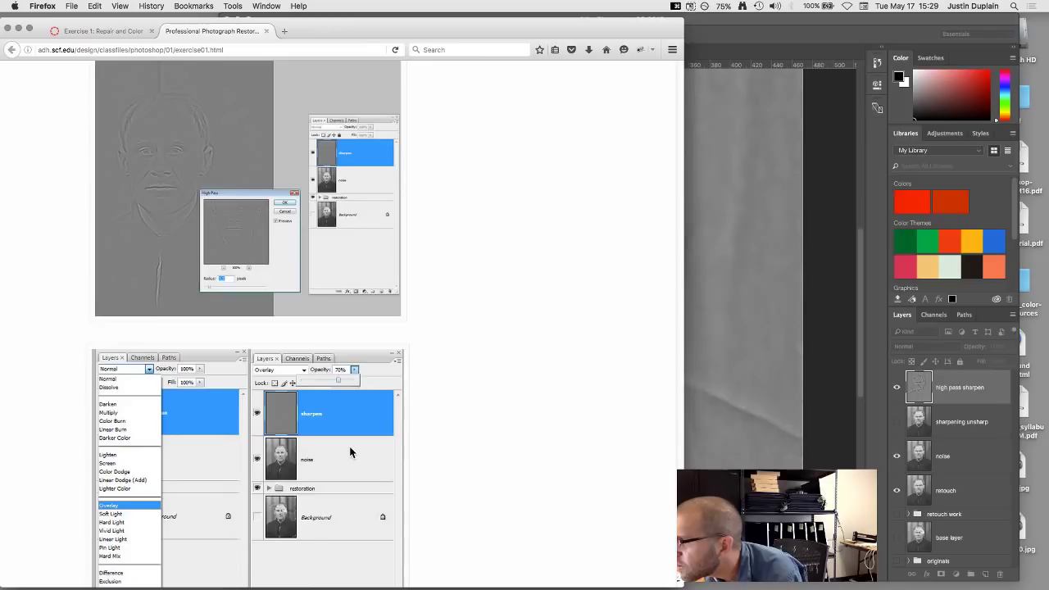
- Back in Photoshop, lower the High Pass radius to about 1.2 pixels and place the dialog clear of the face
{"action": "left_click", "coordinate": [653, 335]}
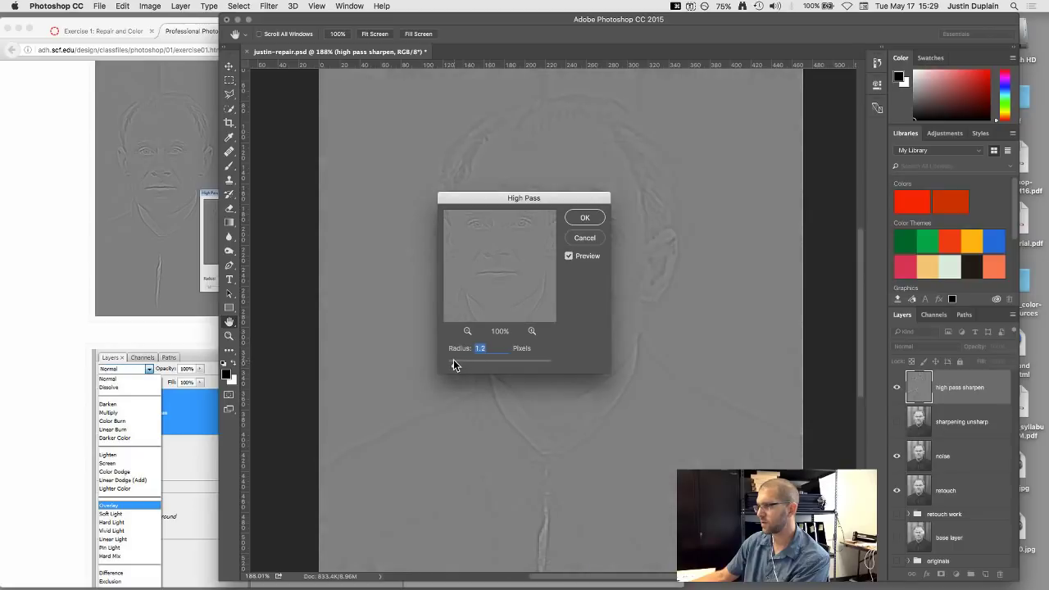
{"action": "left_click_drag", "start_coordinate": [544, 199], "coordinate": [750, 342]}
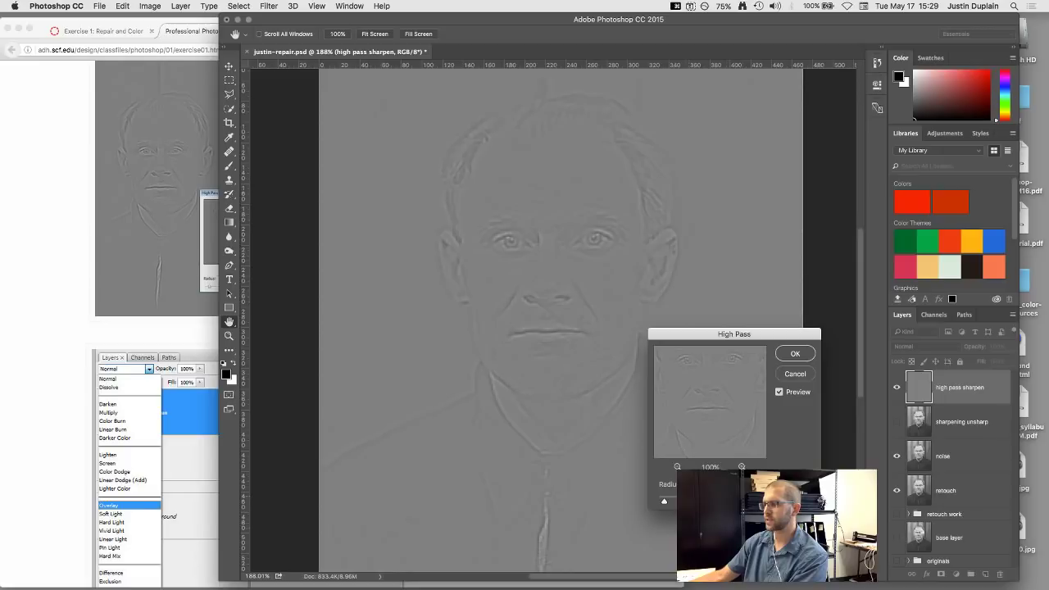
{"action": "mouse_move", "coordinate": [663, 505]}
{"action": "left_mouse_down"}
{"action": "mouse_move", "coordinate": [682, 505]}
{"action": "mouse_move", "coordinate": [663, 501]}
{"action": "left_mouse_up"}
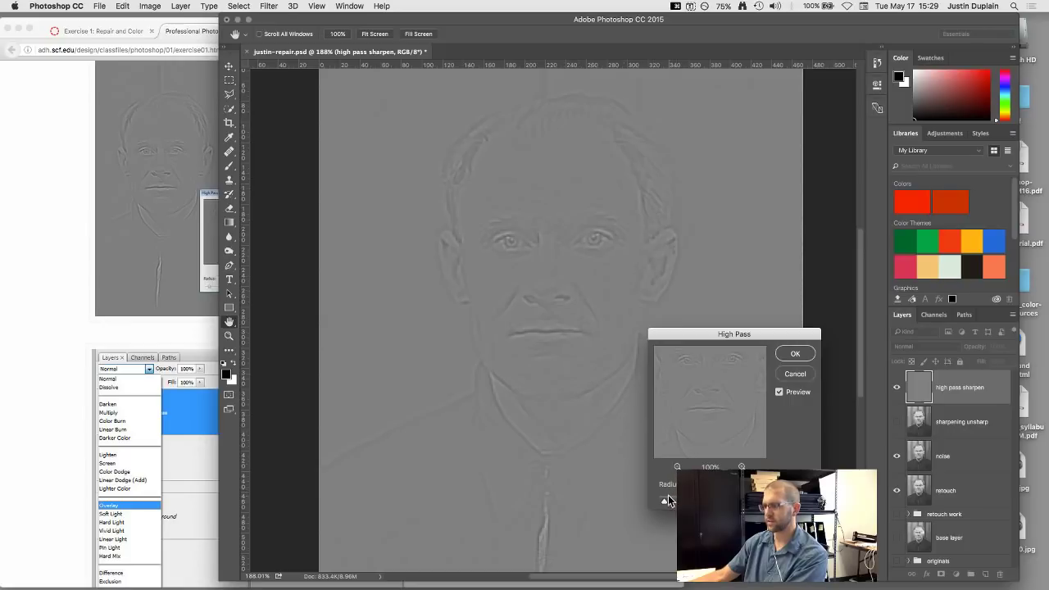
- Try a much larger High Pass radius on the portrait, and bring it back down until only faint edges show
{"action": "left_click_drag", "start_coordinate": [663, 502], "coordinate": [737, 501]}
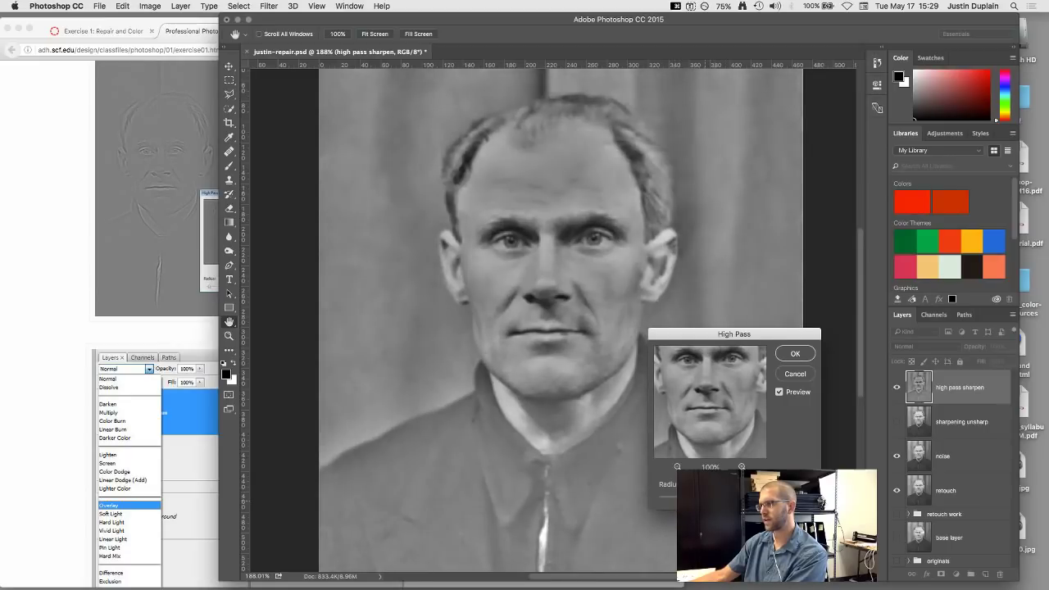
{"action": "left_click_drag", "start_coordinate": [692, 502], "coordinate": [675, 509]}
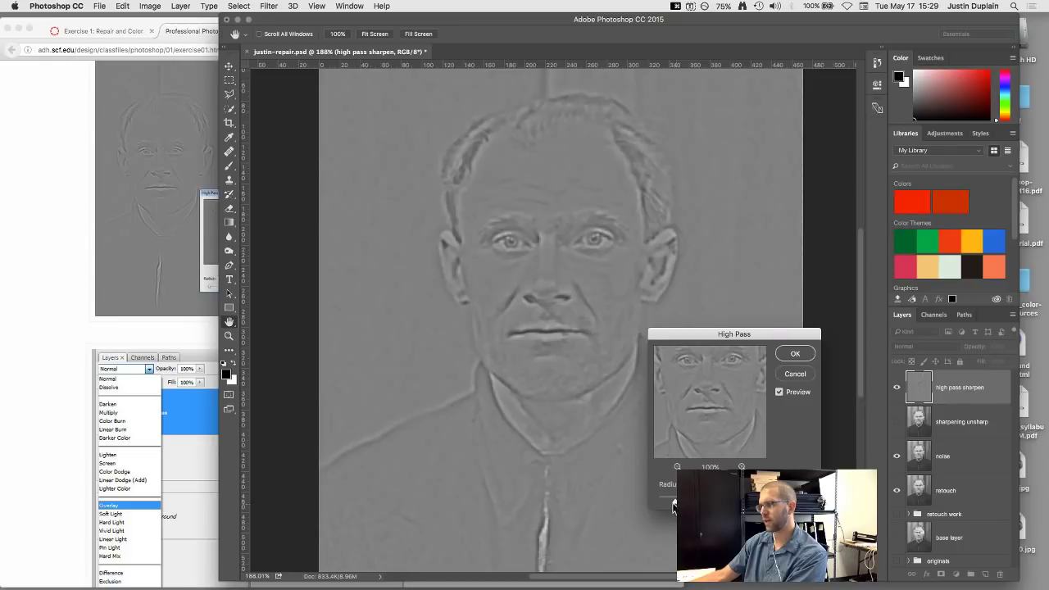
{"action": "left_click_drag", "start_coordinate": [669, 506], "coordinate": [666, 505]}
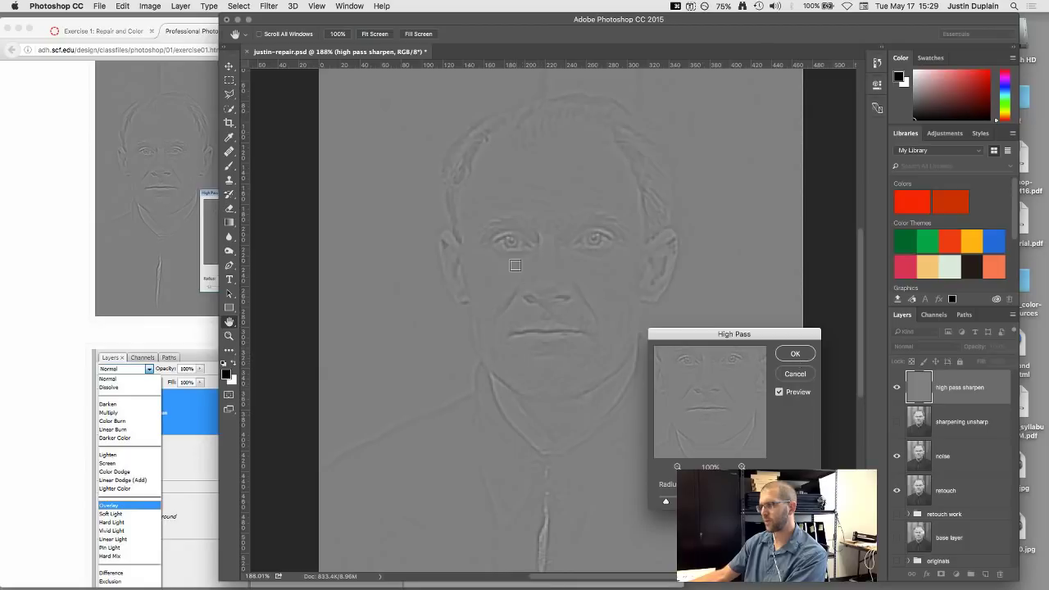
- Apply the High Pass filter and set the high pass sharpen layer's blend mode to Overlay, as the tutorial illustrates
{"action": "left_click", "coordinate": [789, 357]}
{"action": "left_click", "coordinate": [147, 323]}
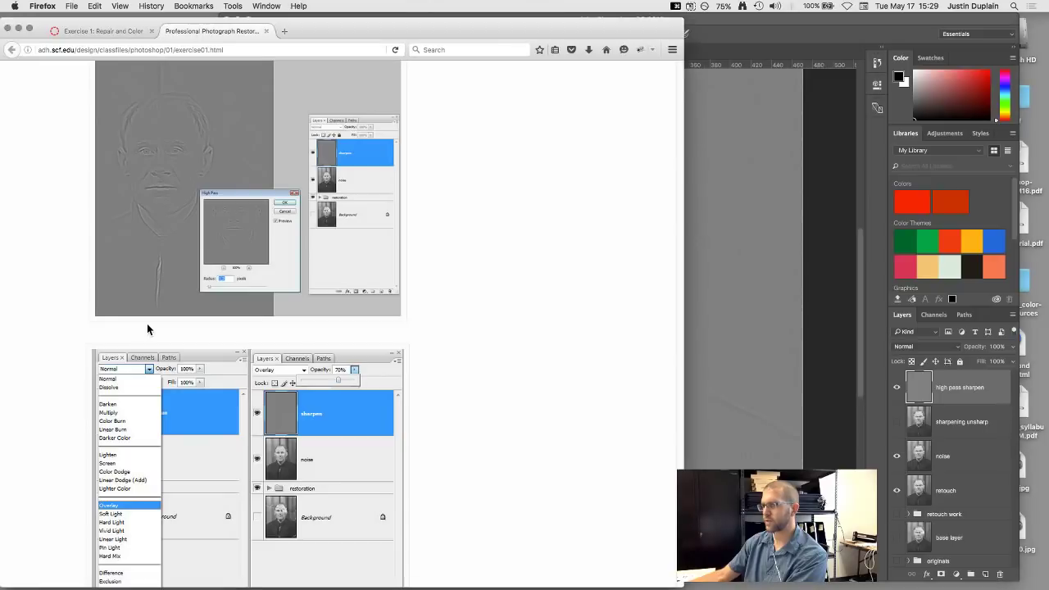
{"action": "scroll", "coordinate": [146, 323], "scroll_direction": "down", "scroll_amount": 3}
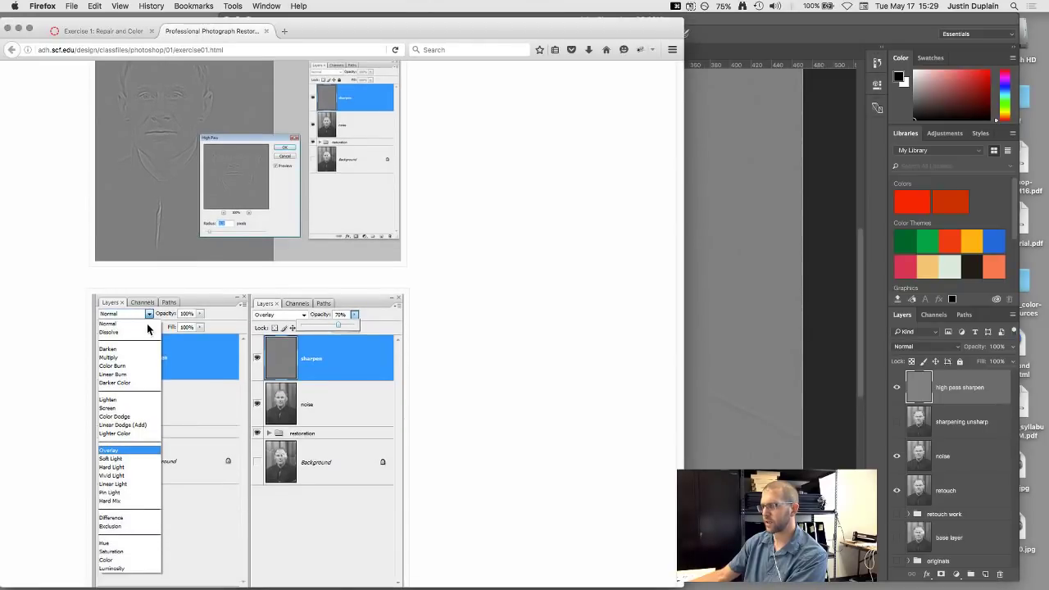
{"action": "left_click", "coordinate": [908, 397]}
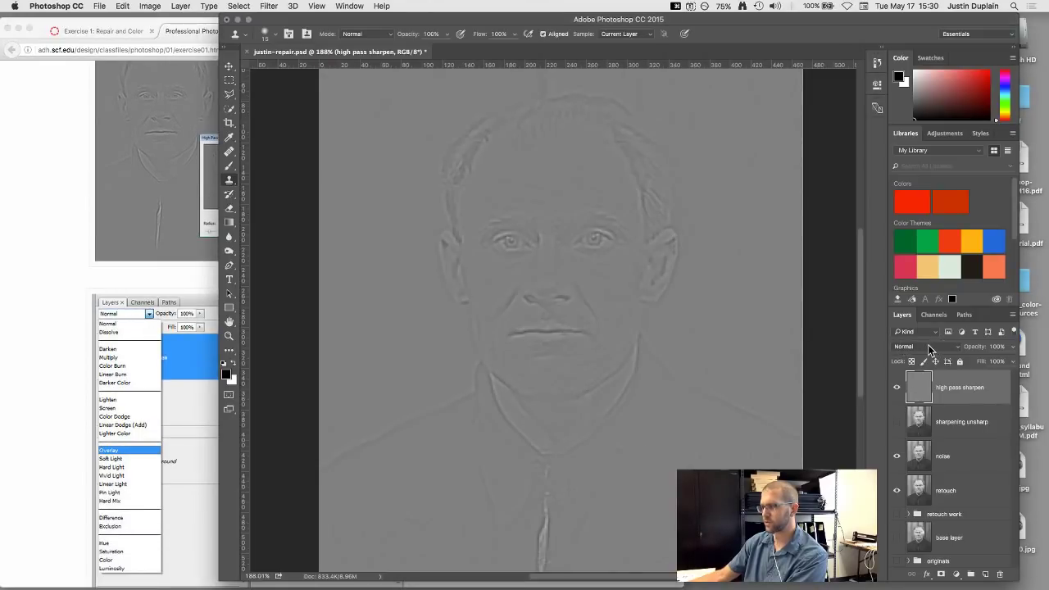
{"action": "left_click", "coordinate": [927, 351]}
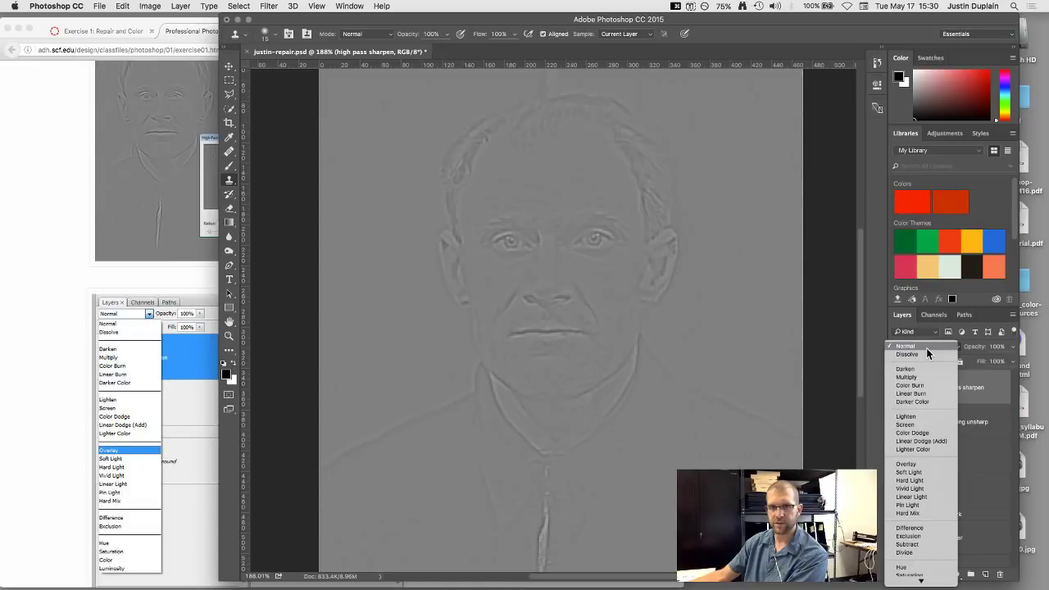
{"action": "left_click", "coordinate": [925, 464]}
- Compare the portrait with and without the high pass sharpen layer by toggling its visibility several times
{"action": "left_click", "coordinate": [897, 387]}
{"action": "left_click", "coordinate": [899, 389]}
{"action": "left_click", "coordinate": [897, 388]}
{"action": "left_click", "coordinate": [897, 388]}
{"action": "left_click", "coordinate": [898, 389]}
{"action": "left_click", "coordinate": [897, 388]}
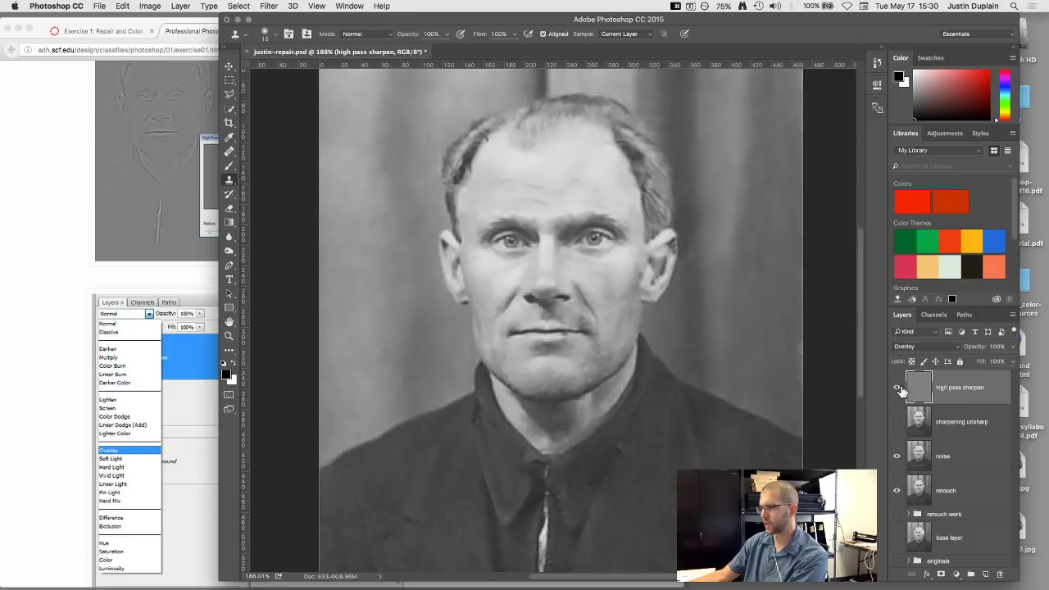
{"action": "left_click", "coordinate": [897, 388]}
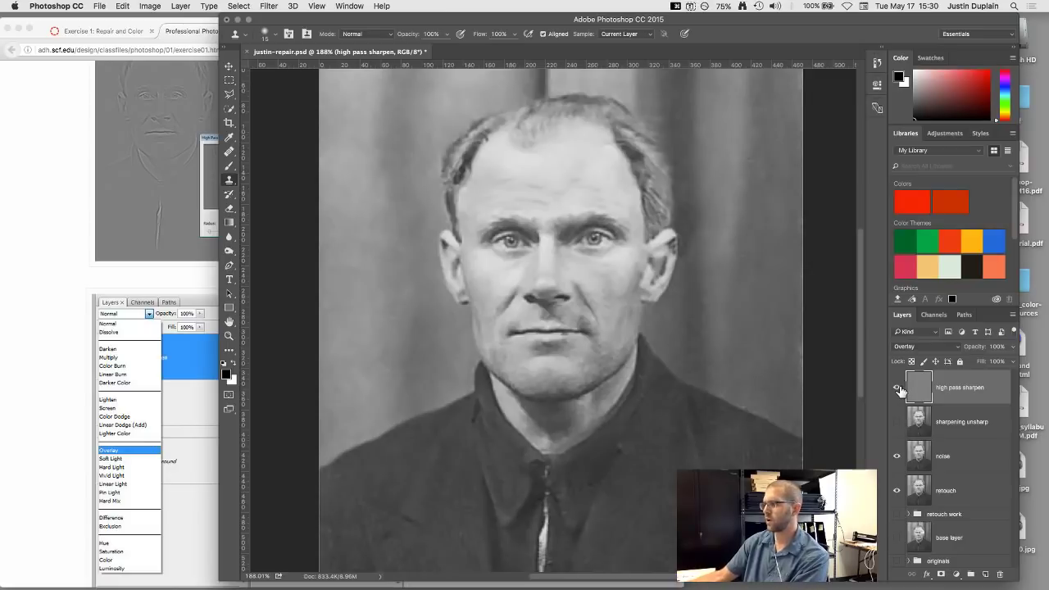
{"action": "left_click", "coordinate": [897, 388]}
{"action": "left_click", "coordinate": [897, 389]}
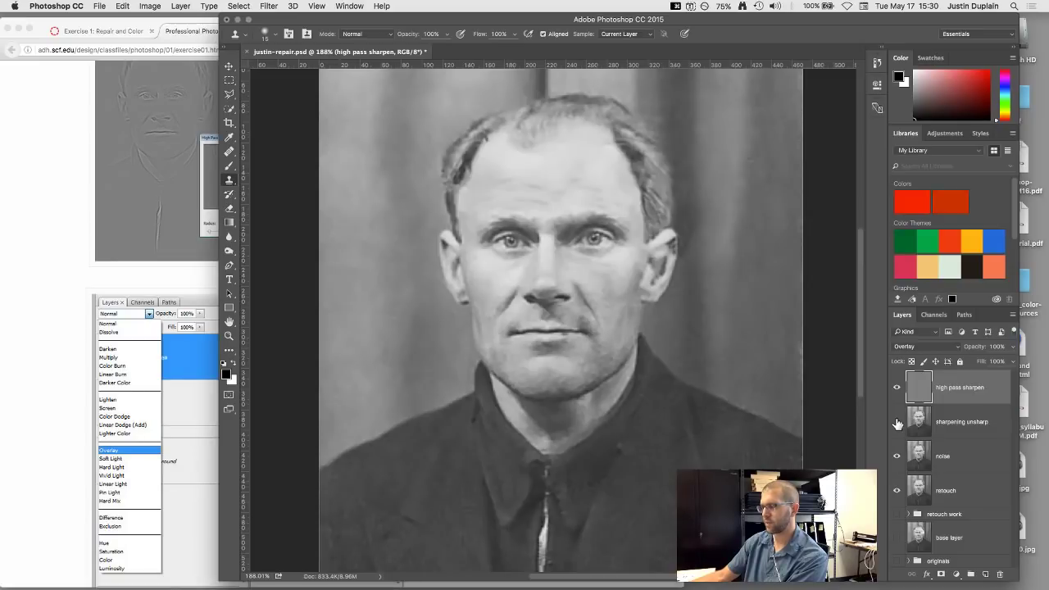
- View the high pass sharpen layer on its own, restore the other layers, and compare the portrait with and without it
{"action": "left_click", "coordinate": [898, 387], "text": "alt"}
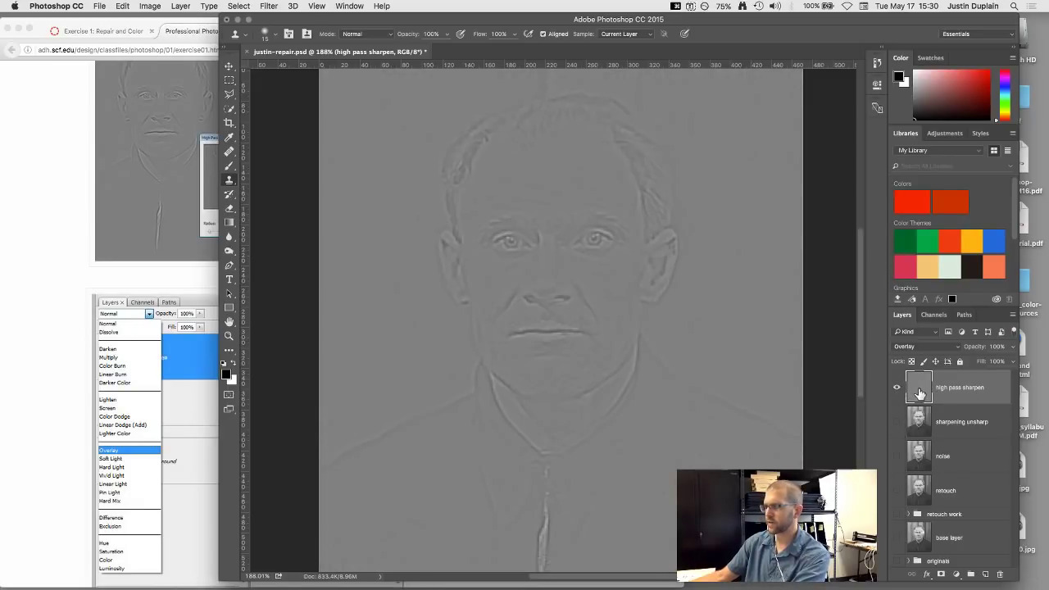
{"action": "left_click", "coordinate": [898, 390], "text": "alt"}
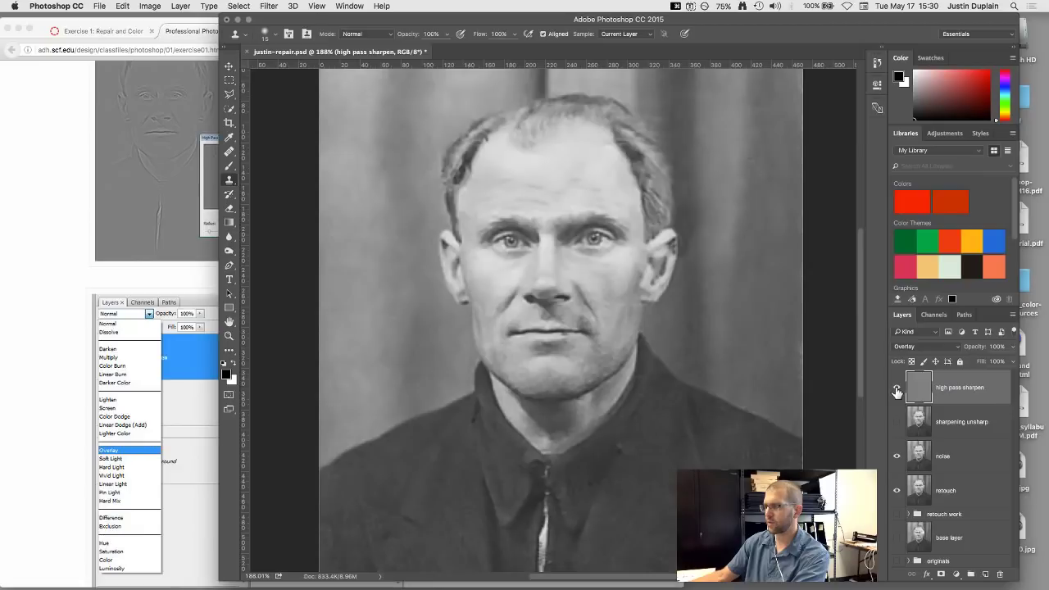
{"action": "left_click", "coordinate": [896, 459]}
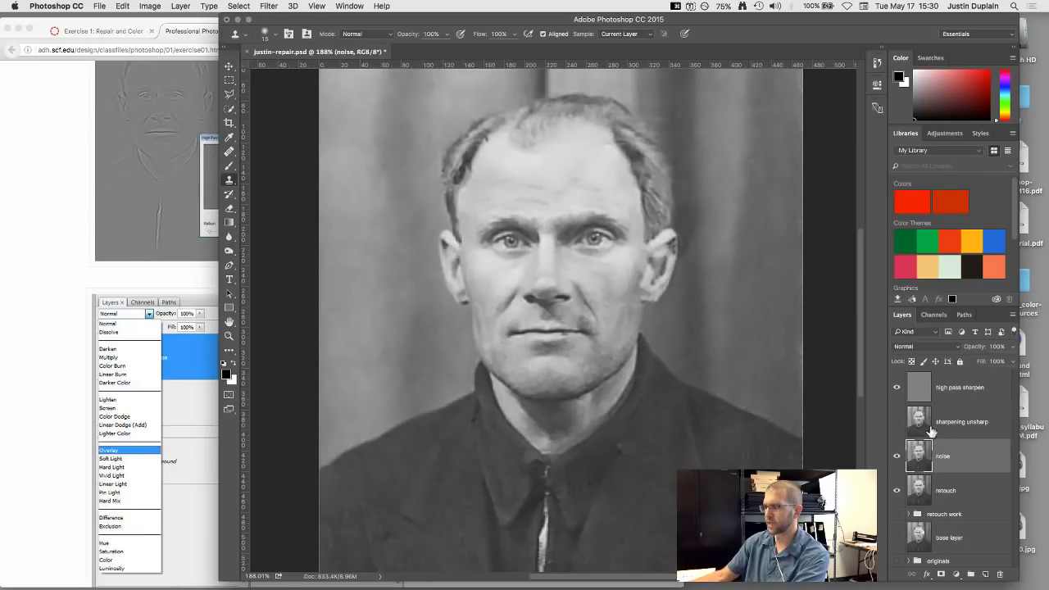
{"action": "left_click", "coordinate": [918, 390]}
{"action": "left_click", "coordinate": [897, 390]}
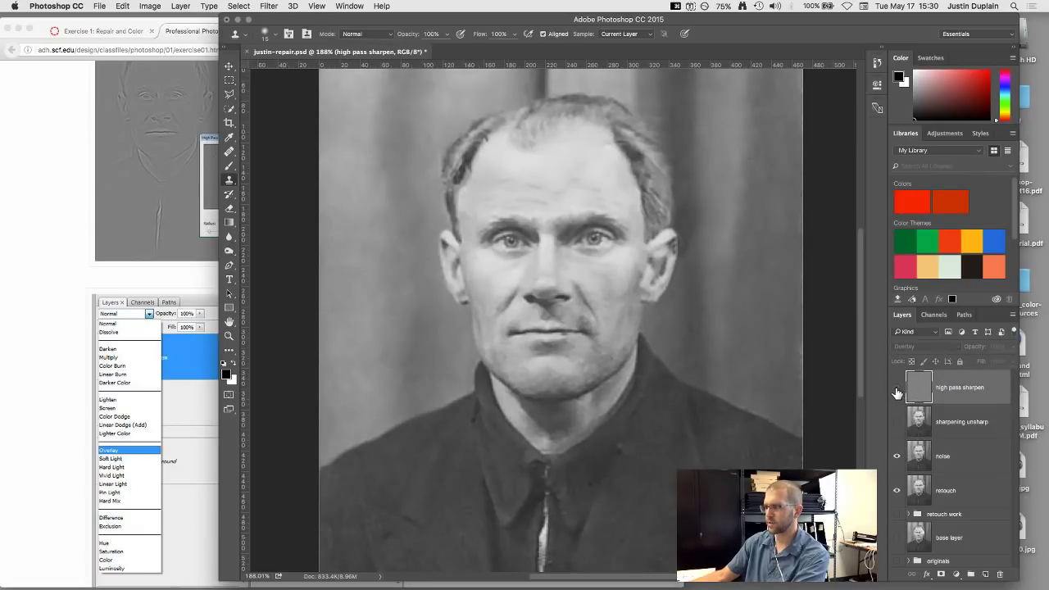
{"action": "left_click", "coordinate": [897, 389]}
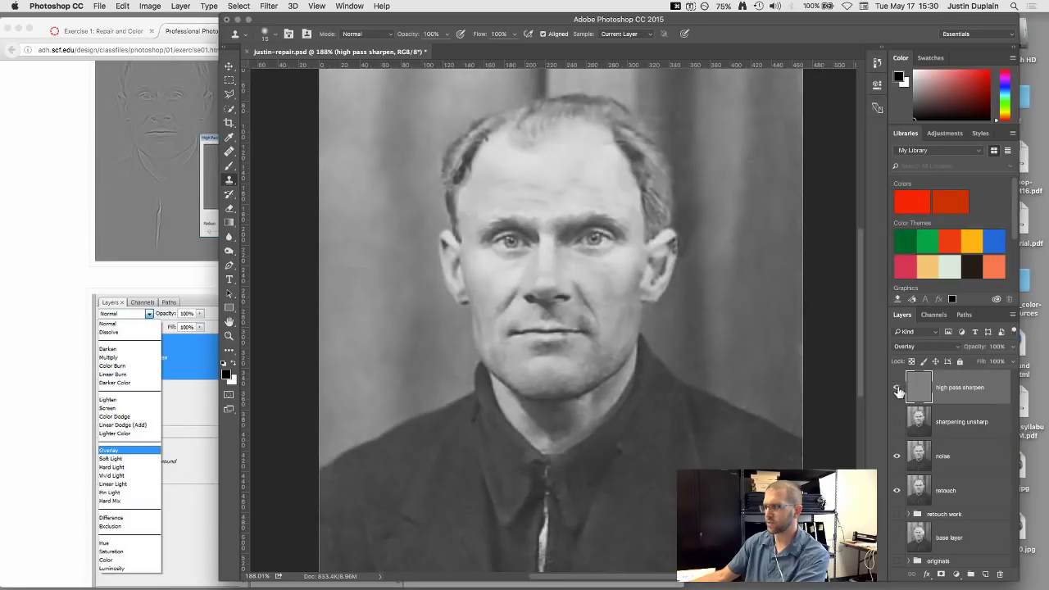
- Compare the two sharpening layers by showing them alternately, leaving high pass sharpen hidden and sharpening unsharp visible
{"action": "left_click", "coordinate": [897, 390]}
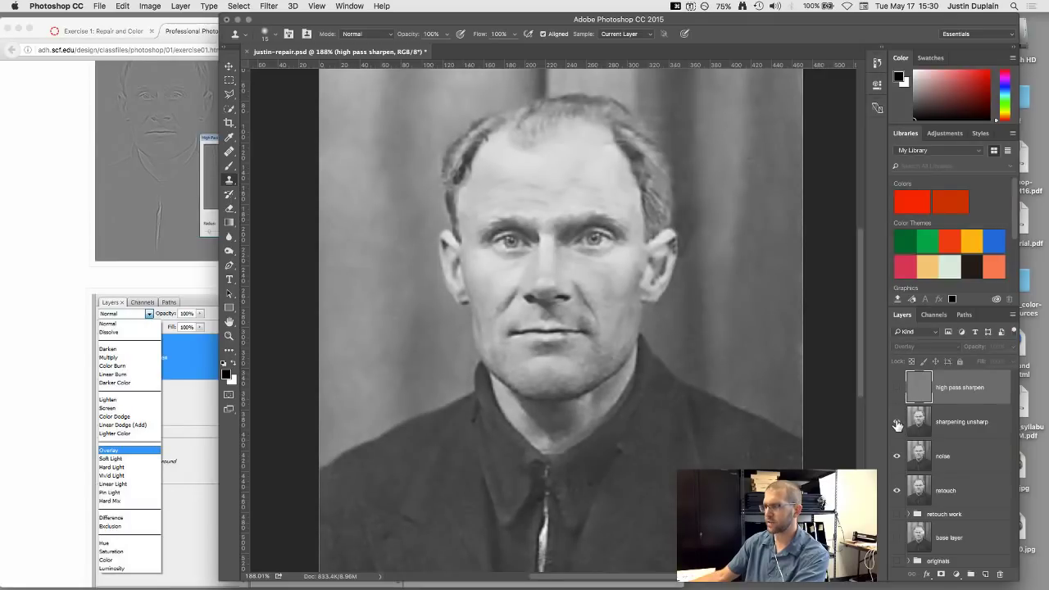
{"action": "left_click", "coordinate": [897, 423]}
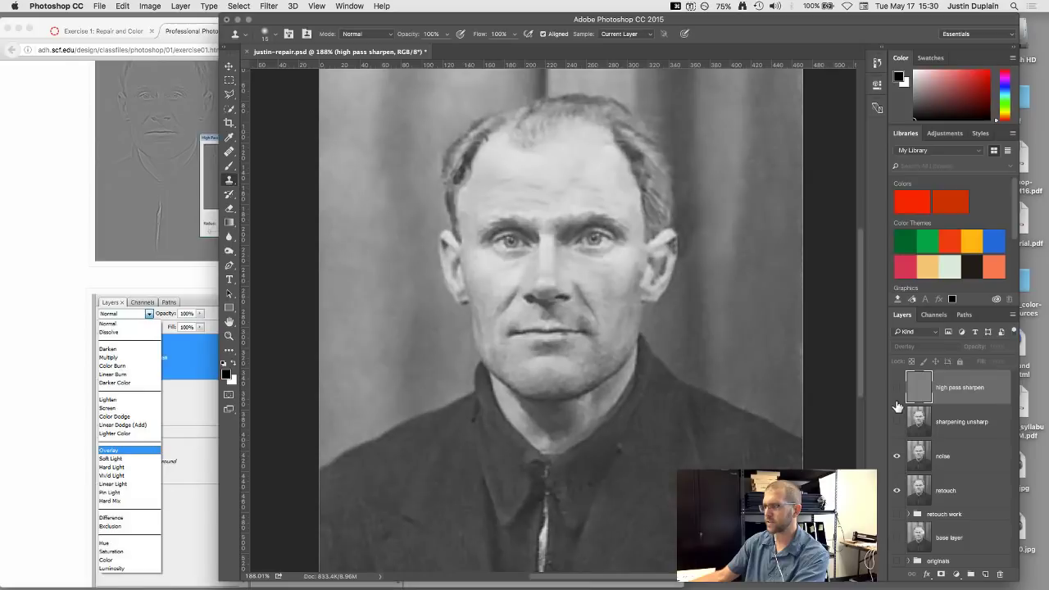
{"action": "left_click", "coordinate": [897, 388]}
{"action": "left_click", "coordinate": [897, 388]}
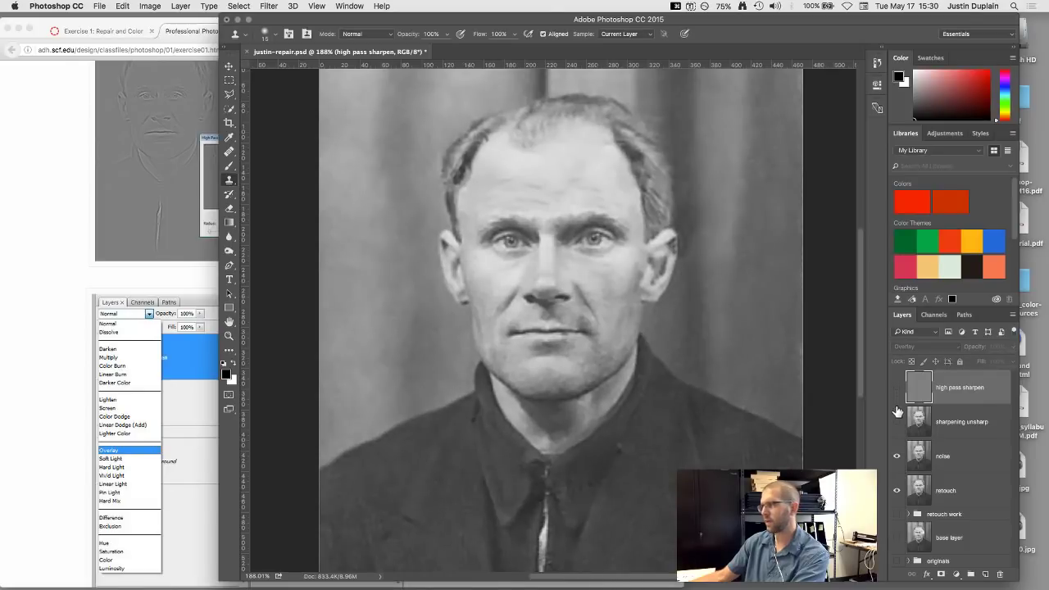
{"action": "left_click", "coordinate": [897, 423]}
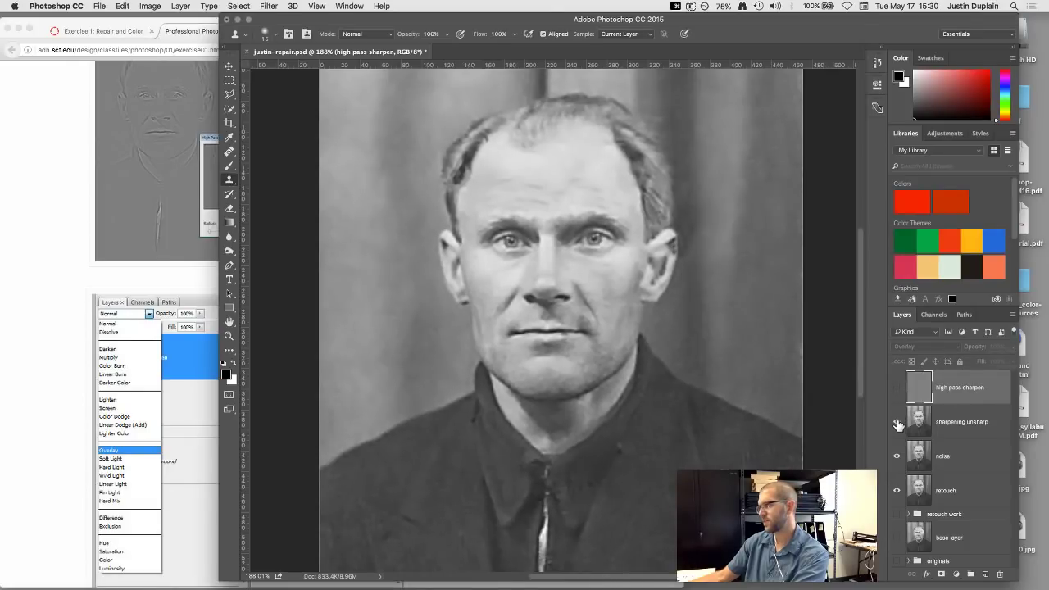
{"action": "left_click", "coordinate": [897, 423]}
{"action": "left_click", "coordinate": [897, 388]}
{"action": "left_click", "coordinate": [897, 389]}
{"action": "left_click", "coordinate": [897, 423]}
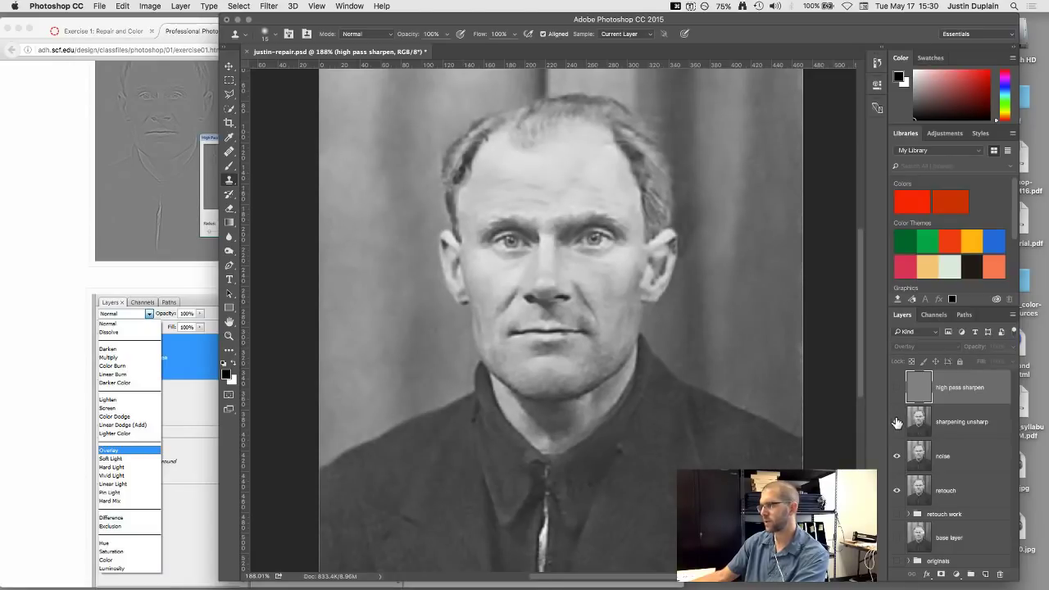
{"action": "left_click", "coordinate": [897, 422]}
- Check the tutorial's High Pass section, delete the high pass sharpen layer in Photoshop, and save the file
{"action": "left_click", "coordinate": [37, 275]}
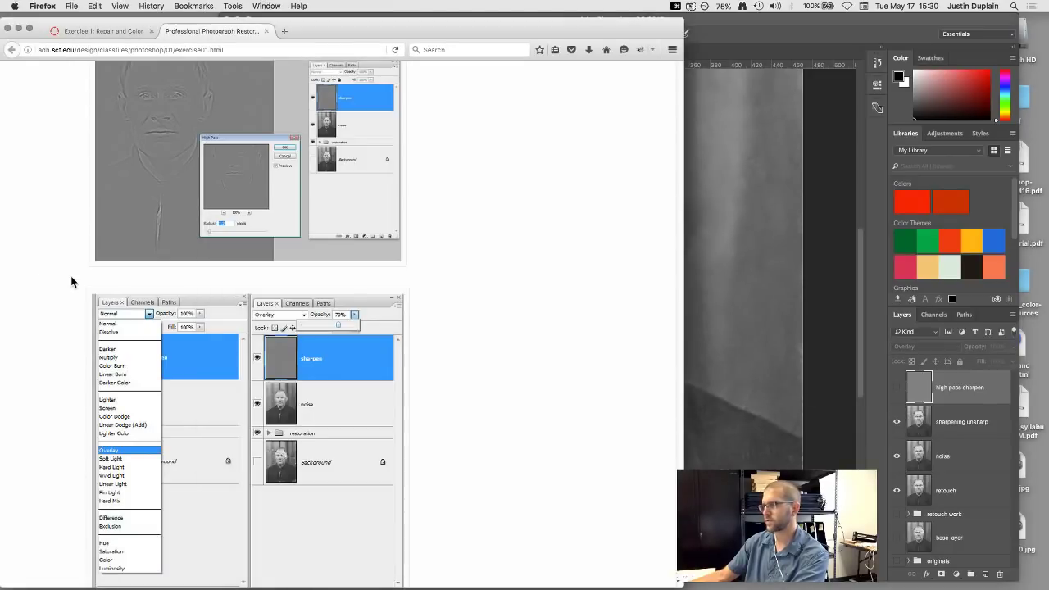
{"action": "scroll", "coordinate": [70, 279], "scroll_direction": "down", "scroll_amount": 2}
{"action": "scroll", "coordinate": [70, 275], "scroll_direction": "down", "scroll_amount": 2}
{"action": "left_click", "coordinate": [921, 423]}
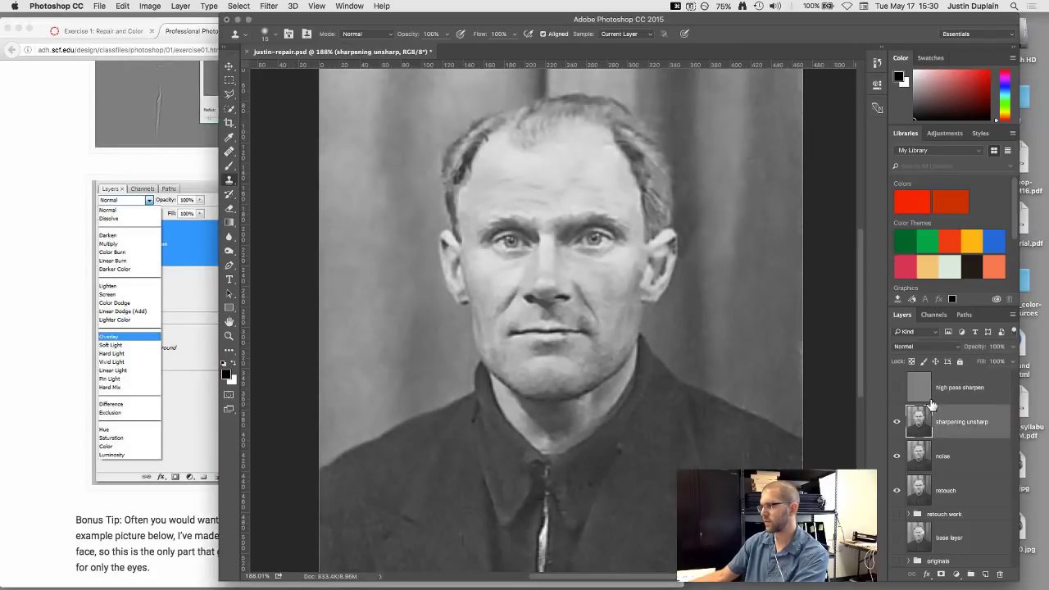
{"action": "left_click", "coordinate": [916, 387]}
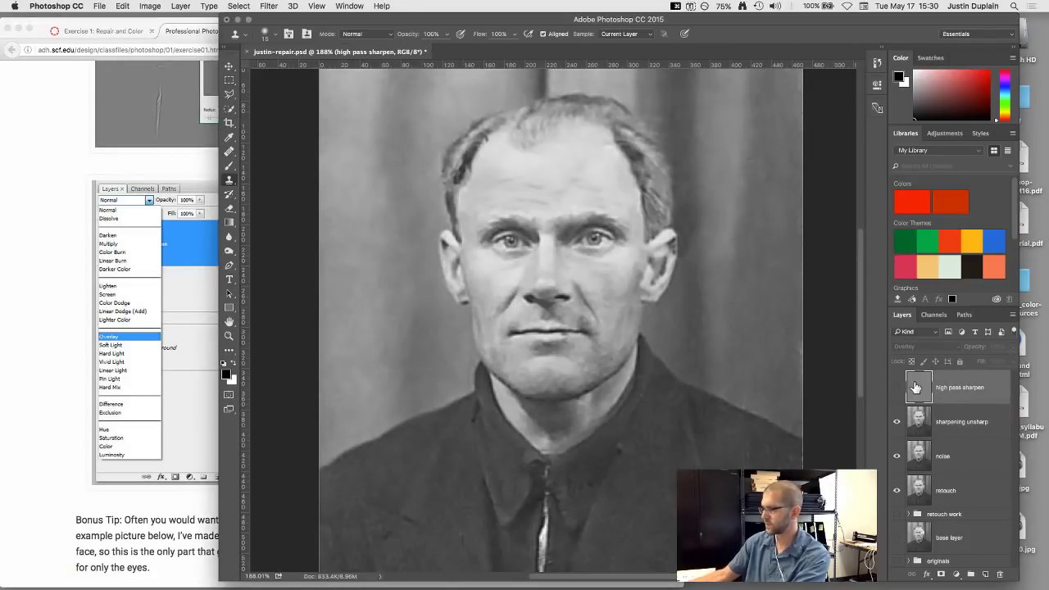
{"action": "left_click", "coordinate": [1000, 573]}
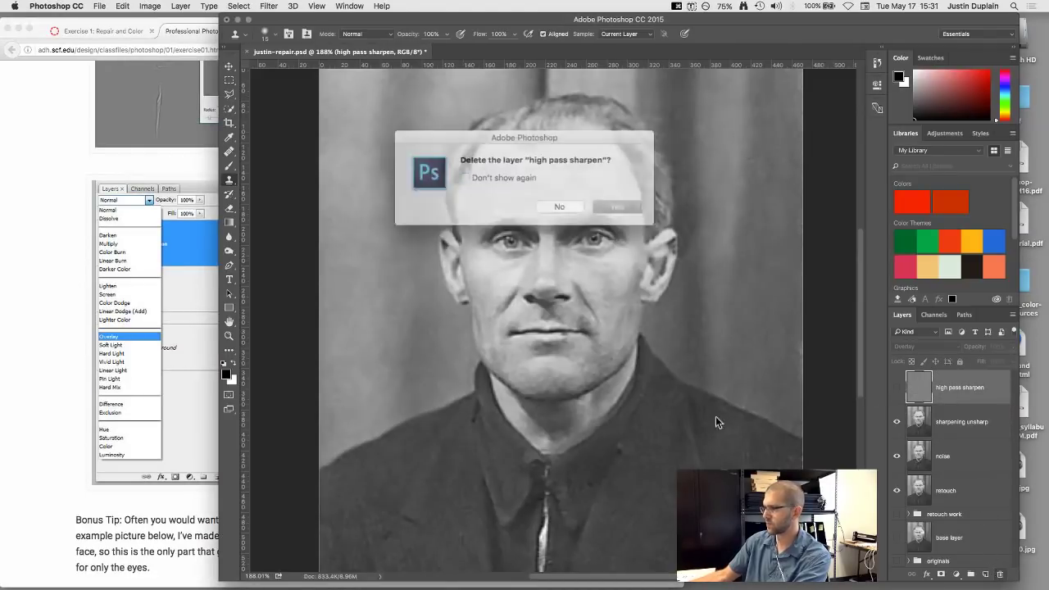
{"action": "left_click", "coordinate": [605, 204]}
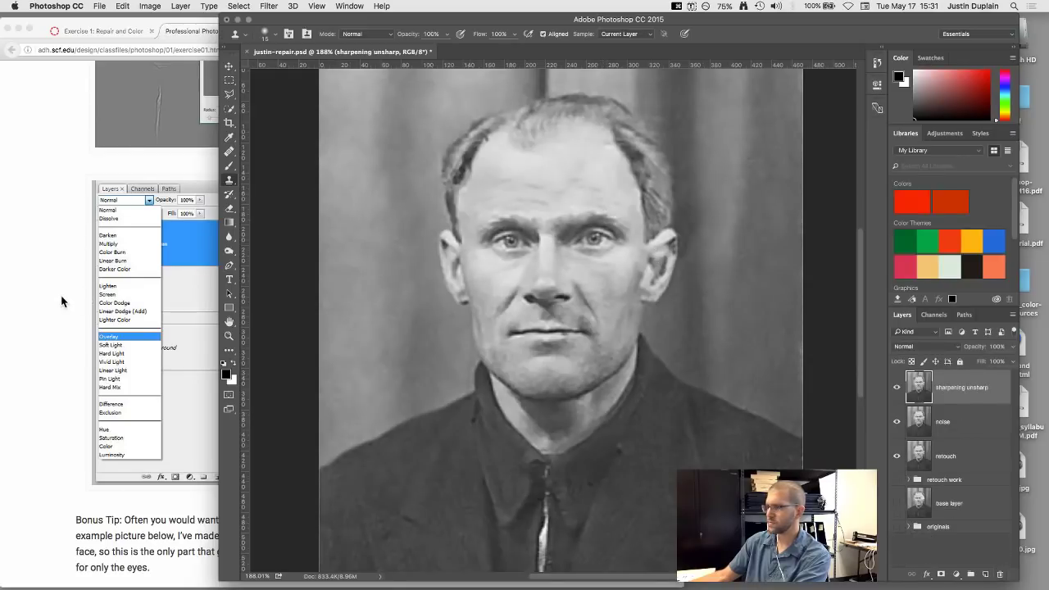
{"action": "key", "text": "super+s"}
- Read the tutorial's bonus tip on sharpening only masked areas and continue to Step 19 on curves contrast
{"action": "left_click", "coordinate": [27, 270]}
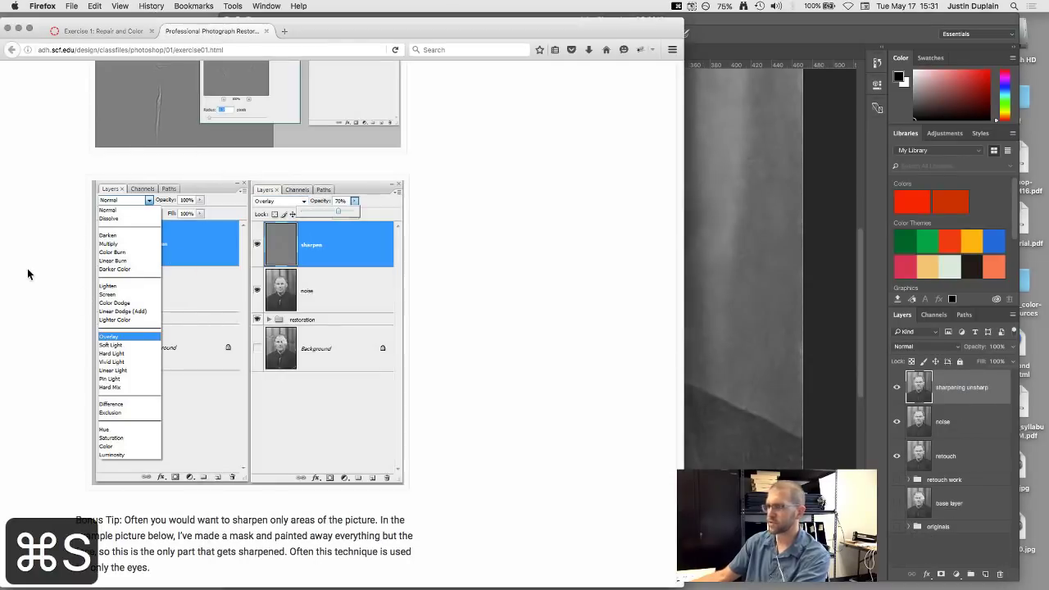
{"action": "scroll", "coordinate": [48, 246], "scroll_direction": "down", "scroll_amount": 5}
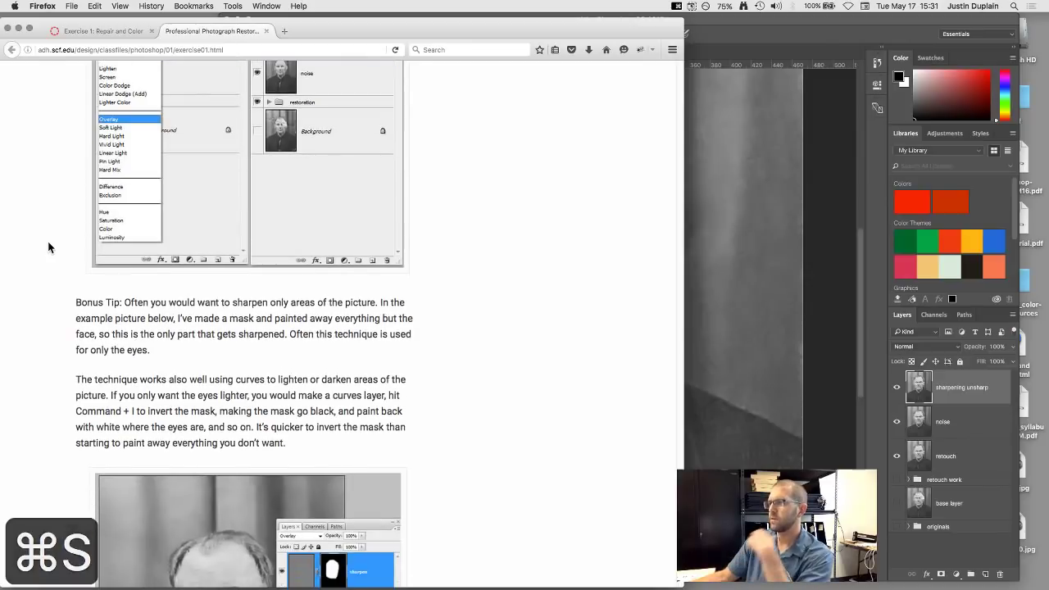
{"action": "scroll", "coordinate": [47, 243], "scroll_direction": "down", "scroll_amount": 2}
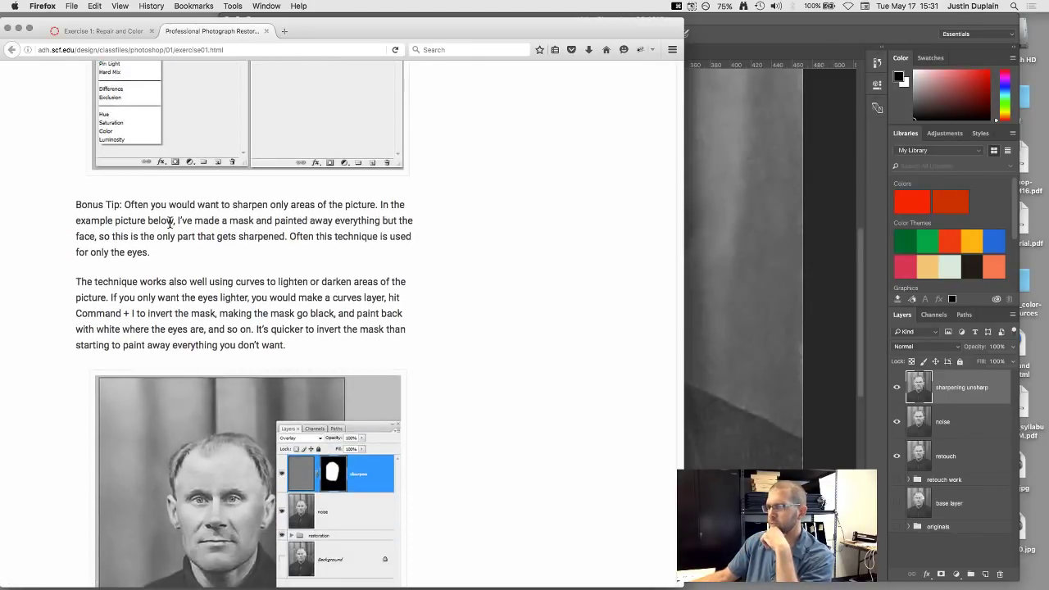
{"action": "scroll", "coordinate": [156, 221], "scroll_direction": "down", "scroll_amount": 2}
{"action": "scroll", "coordinate": [155, 218], "scroll_direction": "down", "scroll_amount": 8}
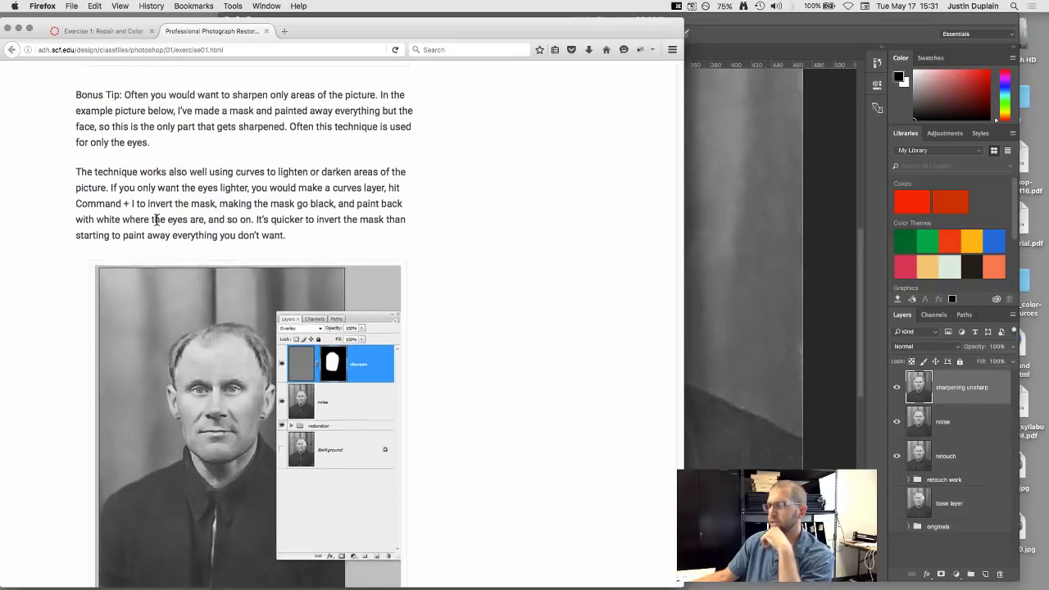
{"action": "scroll", "coordinate": [149, 222], "scroll_direction": "down", "scroll_amount": 2}
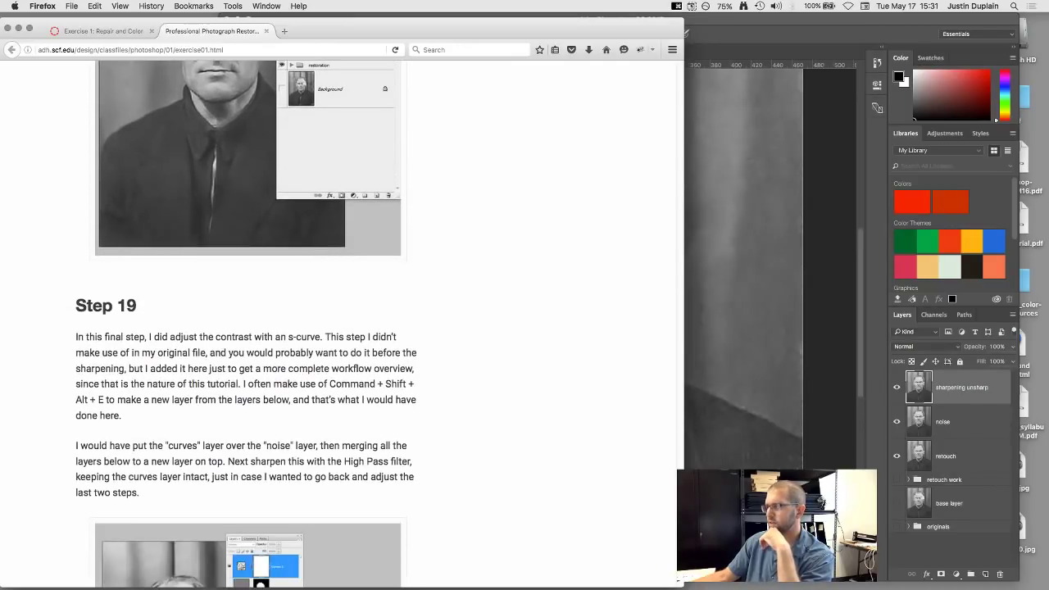
- Back in Photoshop, add a layer mask to the sharpening unsharp layer and invert it to black
{"action": "key", "text": "super+Tab"}
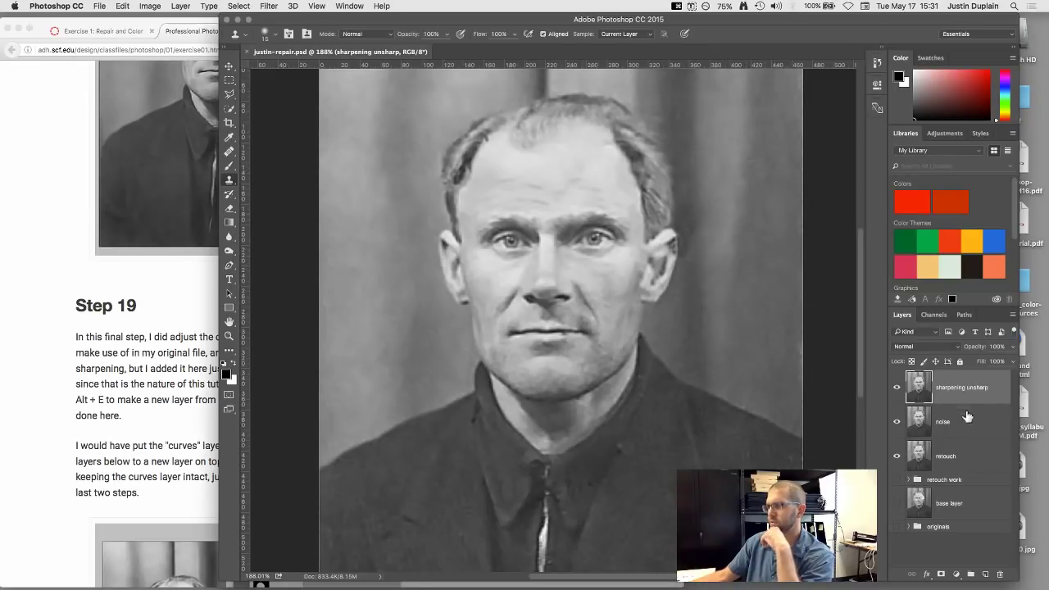
{"action": "left_click", "coordinate": [940, 575]}
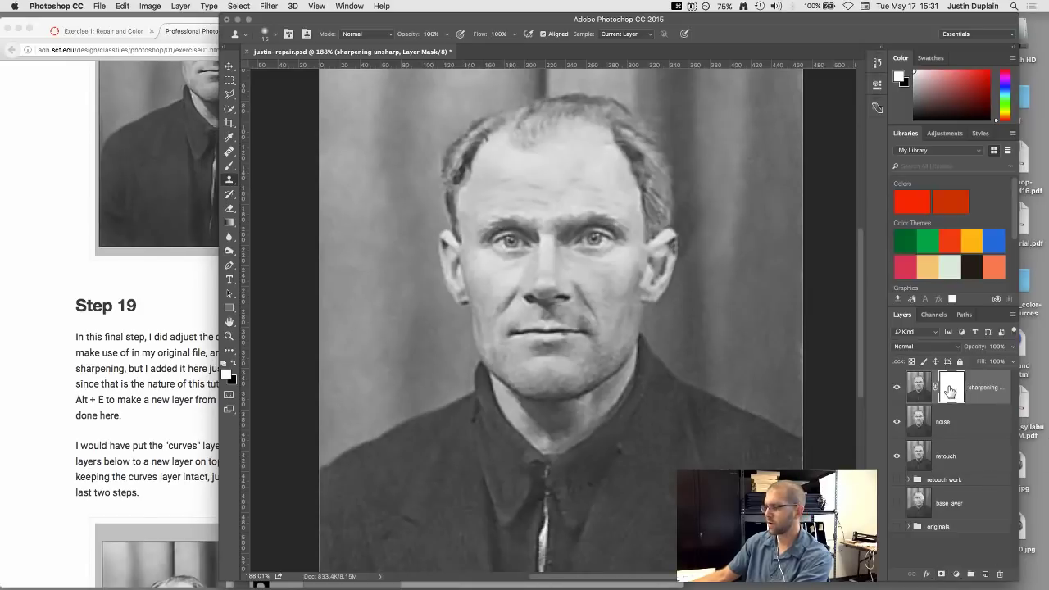
{"action": "key", "text": "super+i"}
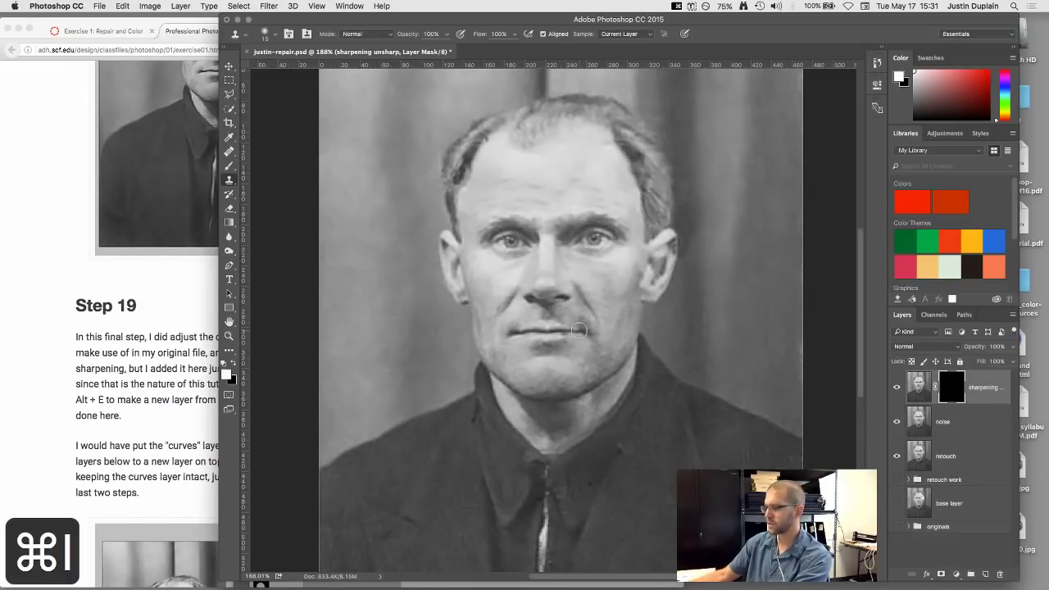
- Enlarge the brush to about 90 pixels and paint white on the mask over the man's forehead and face
{"action": "key", "text": "b"}
{"action": "key", "text": "bracketright"}
{"action": "key", "text": "bracketright"}
{"action": "key", "text": "bracketright"}
{"action": "key", "text": "bracketright"}
{"action": "key", "text": "bracketright"}
{"action": "key", "text": "bracketright"}
{"action": "key", "text": "bracketright"}
{"action": "key", "text": "bracketright"}
{"action": "key", "text": "bracketright"}
{"action": "key", "text": "bracketright"}
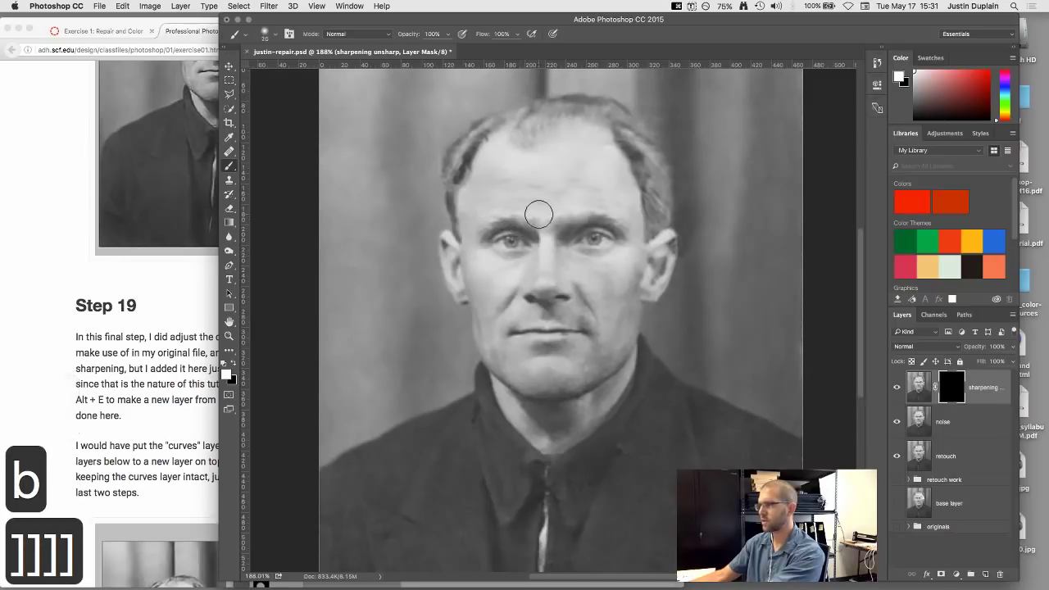
{"action": "key", "text": "bracketright"}
{"action": "key", "text": "bracketright"}
{"action": "key", "text": "bracketright"}
{"action": "key", "text": "bracketright"}
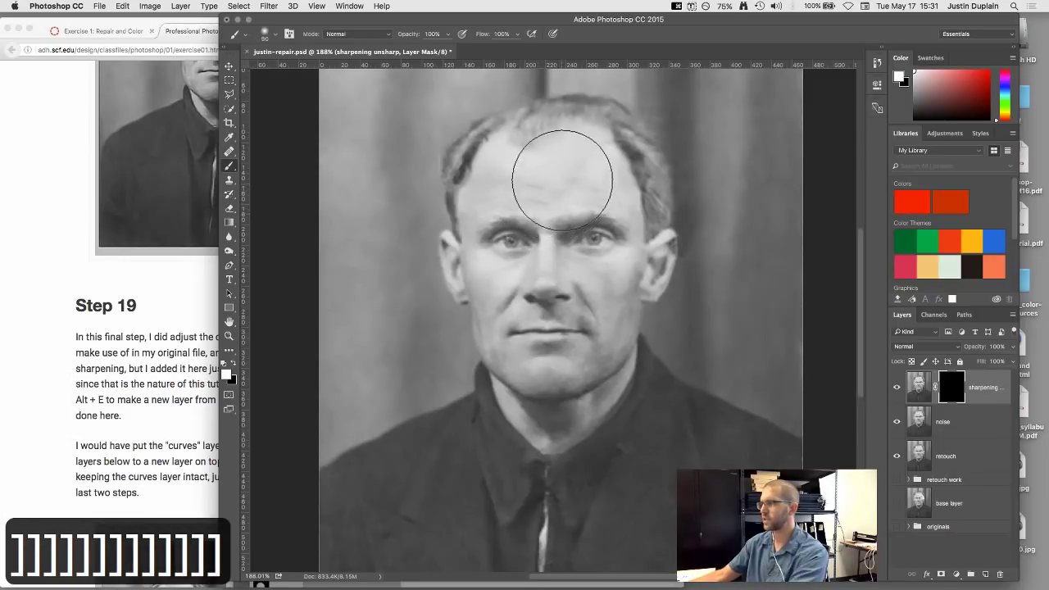
{"action": "mouse_move", "coordinate": [569, 169]}
{"action": "left_mouse_down"}
{"action": "mouse_move", "coordinate": [521, 193]}
{"action": "mouse_move", "coordinate": [563, 163]}
{"action": "mouse_move", "coordinate": [598, 180]}
{"action": "mouse_move", "coordinate": [537, 273]}
{"action": "mouse_move", "coordinate": [543, 254]}
{"action": "mouse_move", "coordinate": [534, 347]}
{"action": "mouse_move", "coordinate": [601, 302]}
{"action": "mouse_move", "coordinate": [575, 323]}
{"action": "mouse_move", "coordinate": [618, 240]}
{"action": "mouse_move", "coordinate": [609, 169]}
{"action": "mouse_move", "coordinate": [555, 159]}
{"action": "mouse_move", "coordinate": [500, 177]}
{"action": "mouse_move", "coordinate": [506, 267]}
{"action": "left_mouse_up"}
- Reduce the brush size and paint white on the mask over the ears, hair edges and collar opening to extend the sharpening
{"action": "key", "text": "bracketleft"}
{"action": "key", "text": "bracketleft"}
{"action": "key", "text": "bracketleft"}
{"action": "key", "text": "bracketleft"}
{"action": "key", "text": "bracketleft"}
{"action": "key", "text": "bracketleft"}
{"action": "key", "text": "bracketleft"}
{"action": "key", "text": "bracketleft"}
{"action": "key", "text": "bracketleft"}
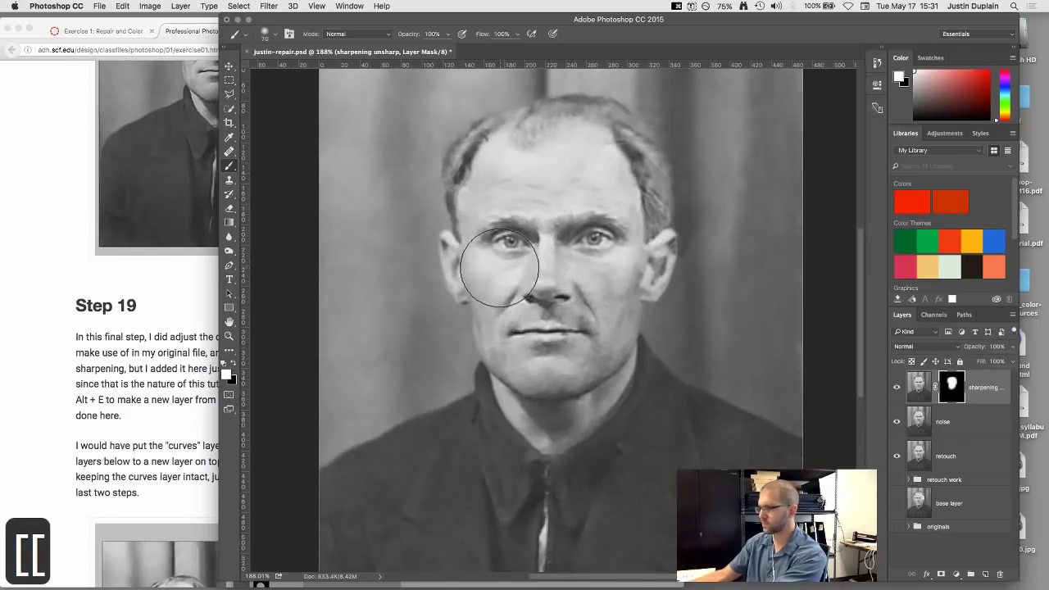
{"action": "mouse_move", "coordinate": [455, 262]}
{"action": "left_mouse_down"}
{"action": "mouse_move", "coordinate": [492, 278]}
{"action": "mouse_move", "coordinate": [534, 373]}
{"action": "mouse_move", "coordinate": [487, 325]}
{"action": "mouse_move", "coordinate": [502, 364]}
{"action": "mouse_move", "coordinate": [602, 363]}
{"action": "mouse_move", "coordinate": [652, 268]}
{"action": "mouse_move", "coordinate": [664, 195]}
{"action": "mouse_move", "coordinate": [646, 145]}
{"action": "mouse_move", "coordinate": [613, 121]}
{"action": "mouse_move", "coordinate": [575, 121]}
{"action": "mouse_move", "coordinate": [480, 150]}
{"action": "mouse_move", "coordinate": [505, 129]}
{"action": "mouse_move", "coordinate": [492, 129]}
{"action": "mouse_move", "coordinate": [479, 213]}
{"action": "mouse_move", "coordinate": [516, 318]}
{"action": "mouse_move", "coordinate": [534, 416]}
{"action": "mouse_move", "coordinate": [580, 404]}
{"action": "mouse_move", "coordinate": [539, 439]}
{"action": "mouse_move", "coordinate": [583, 435]}
{"action": "mouse_move", "coordinate": [550, 493]}
{"action": "mouse_move", "coordinate": [548, 519]}
{"action": "mouse_move", "coordinate": [567, 436]}
{"action": "mouse_move", "coordinate": [603, 393]}
{"action": "mouse_move", "coordinate": [533, 508]}
{"action": "mouse_move", "coordinate": [517, 523]}
{"action": "mouse_move", "coordinate": [533, 483]}
{"action": "mouse_move", "coordinate": [495, 535]}
{"action": "mouse_move", "coordinate": [564, 475]}
{"action": "mouse_move", "coordinate": [580, 508]}
{"action": "mouse_move", "coordinate": [603, 508]}
{"action": "mouse_move", "coordinate": [603, 452]}
{"action": "mouse_move", "coordinate": [629, 356]}
{"action": "mouse_move", "coordinate": [623, 298]}
{"action": "mouse_move", "coordinate": [658, 249]}
{"action": "mouse_move", "coordinate": [647, 276]}
{"action": "mouse_move", "coordinate": [662, 228]}
{"action": "mouse_move", "coordinate": [651, 193]}
{"action": "mouse_move", "coordinate": [662, 197]}
{"action": "mouse_move", "coordinate": [654, 156]}
{"action": "left_mouse_up"}
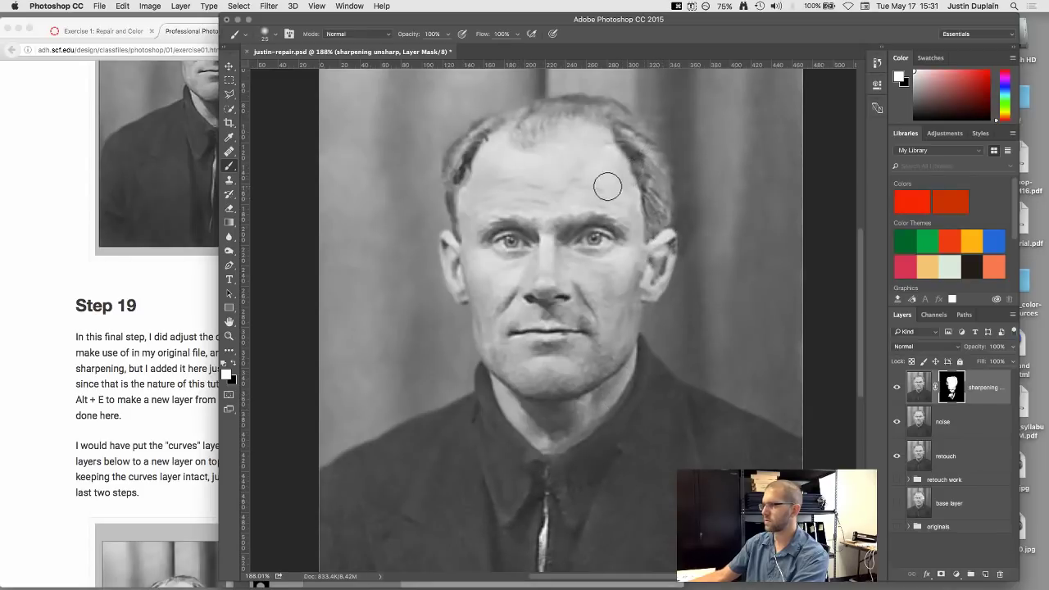
{"action": "scroll", "coordinate": [602, 268], "scroll_direction": "down", "scroll_amount": 3}
{"action": "scroll", "coordinate": [602, 268], "scroll_direction": "up", "scroll_amount": 3}
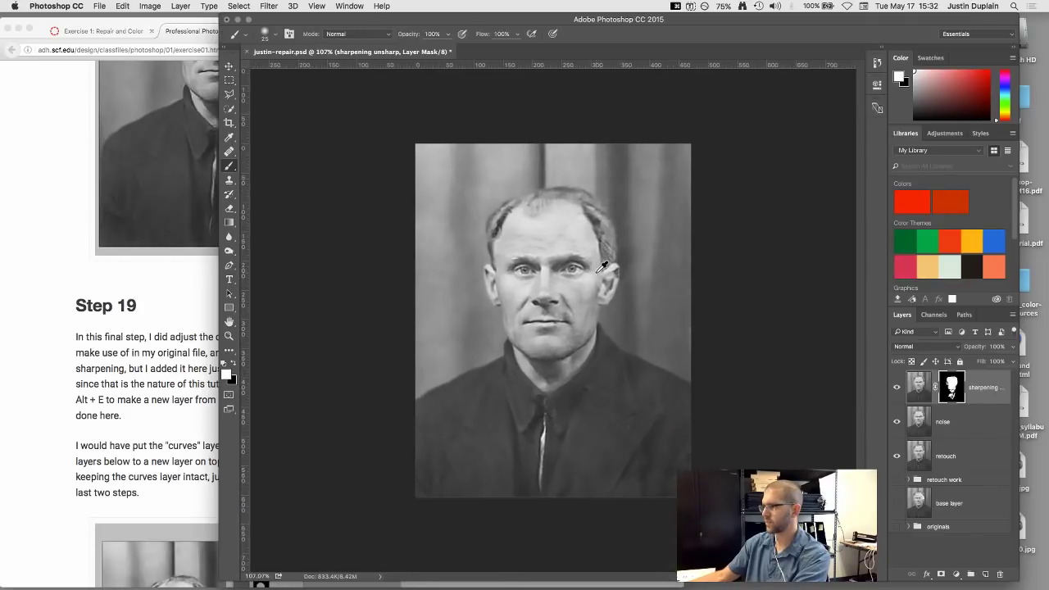
- Switch to the browser and read the tutorial's Step 19 on adjusting contrast with an s-curve
{"action": "left_click", "coordinate": [123, 358]}
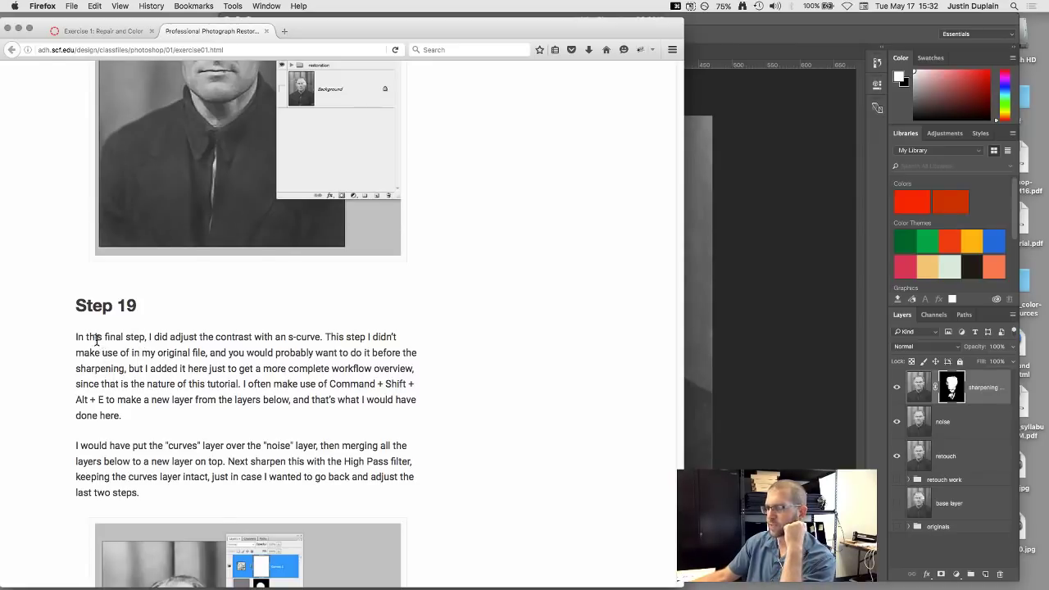
{"action": "scroll", "coordinate": [209, 364], "scroll_direction": "down", "scroll_amount": 2}
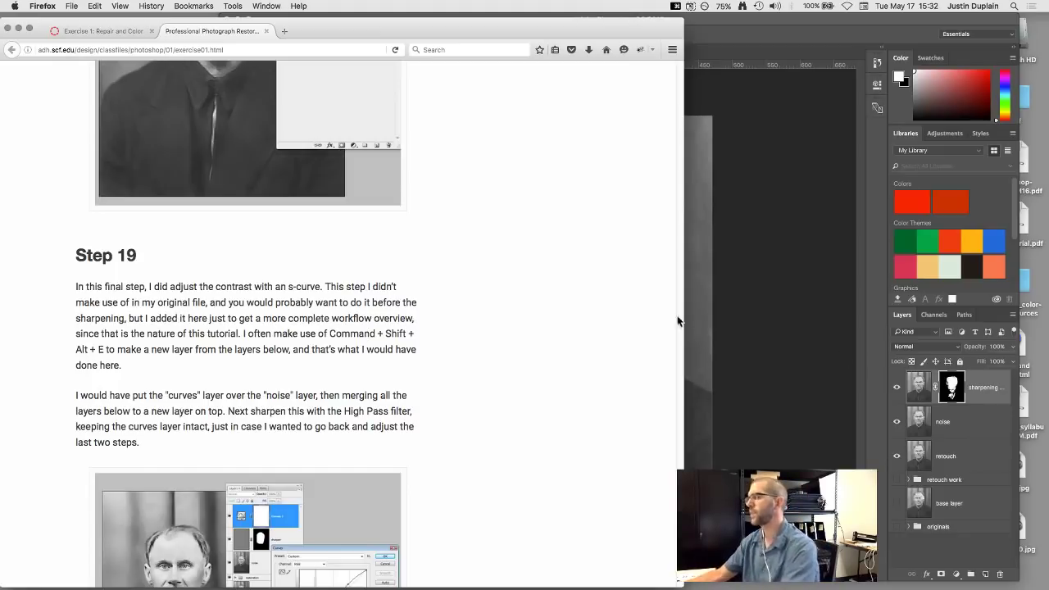
{"action": "scroll", "coordinate": [272, 300], "scroll_direction": "down", "scroll_amount": 1}
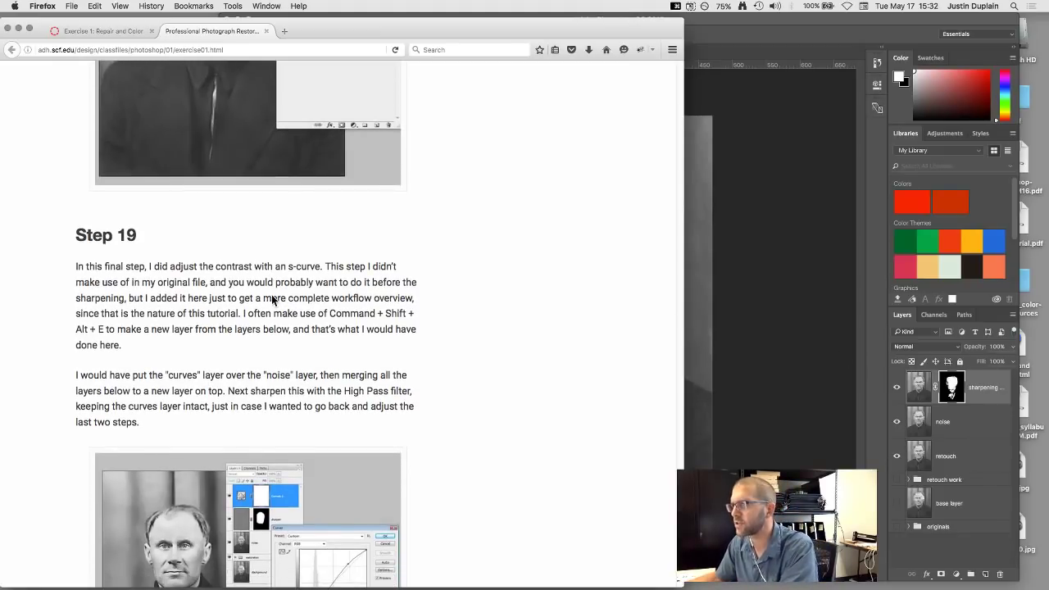
{"action": "scroll", "coordinate": [221, 268], "scroll_direction": "down", "scroll_amount": 5}
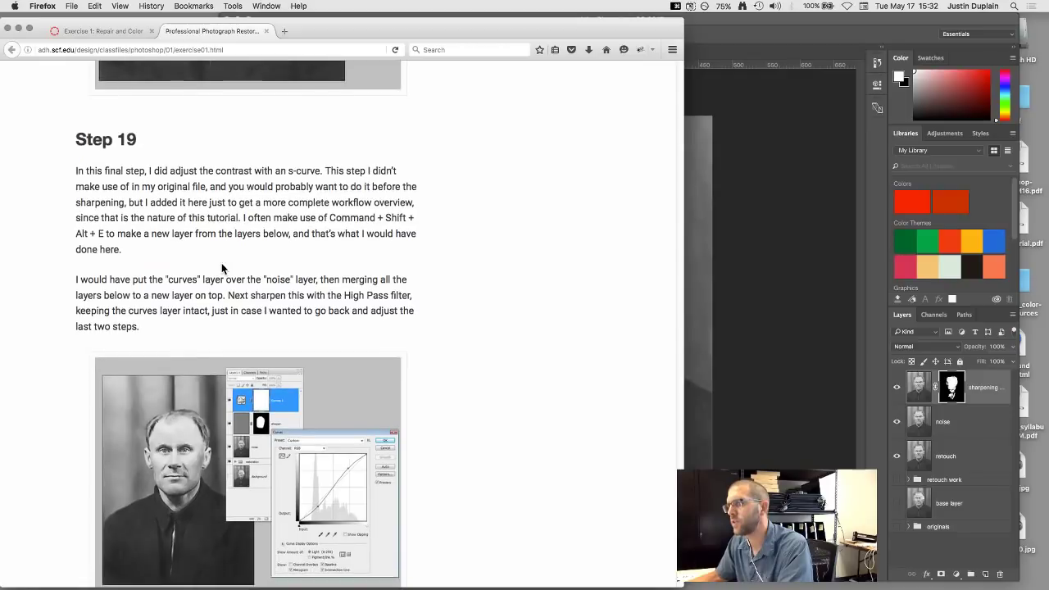
- Back in Photoshop, hide the sharpening layer, duplicate the noise layer and name the copy "contrast"
{"action": "left_click", "coordinate": [782, 393]}
{"action": "left_click", "coordinate": [910, 427]}
{"action": "left_click", "coordinate": [897, 387]}
{"action": "key", "text": "super+j"}
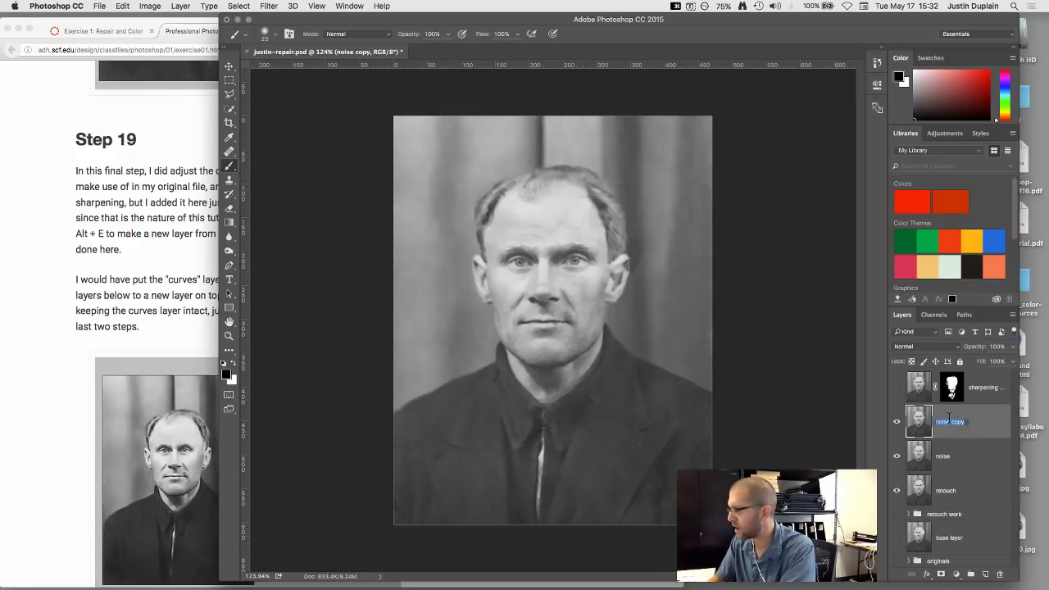
{"action": "type", "text": "contrast"}
{"action": "key", "text": "Return"}
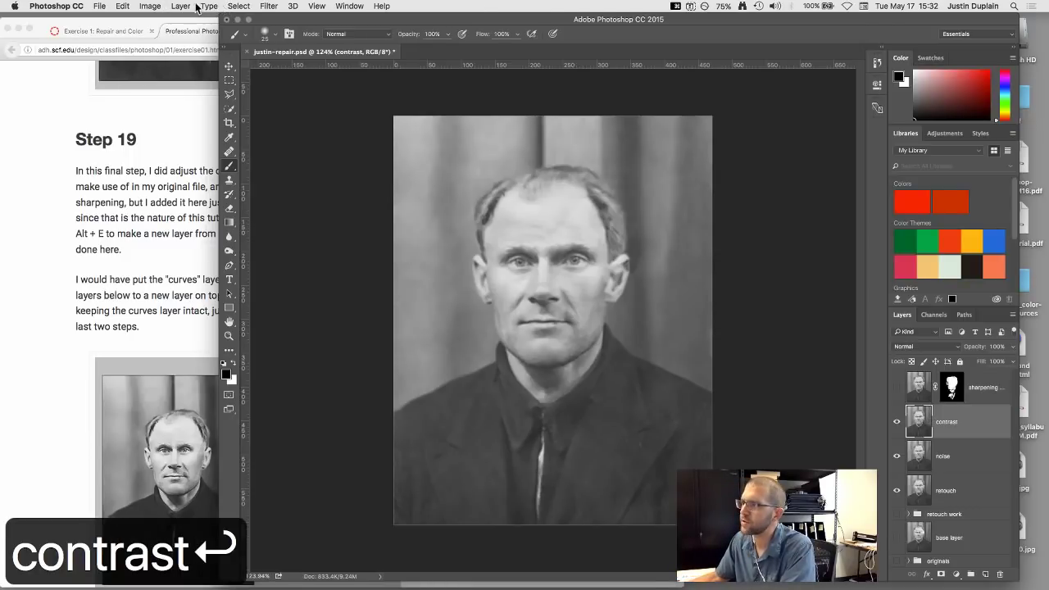
- Start a Curves adjustment on the contrast layer and place its dialog clear of the portrait and the tutorial's example image
{"action": "left_click", "coordinate": [150, 6]}
{"action": "mouse_move", "coordinate": [168, 37]}
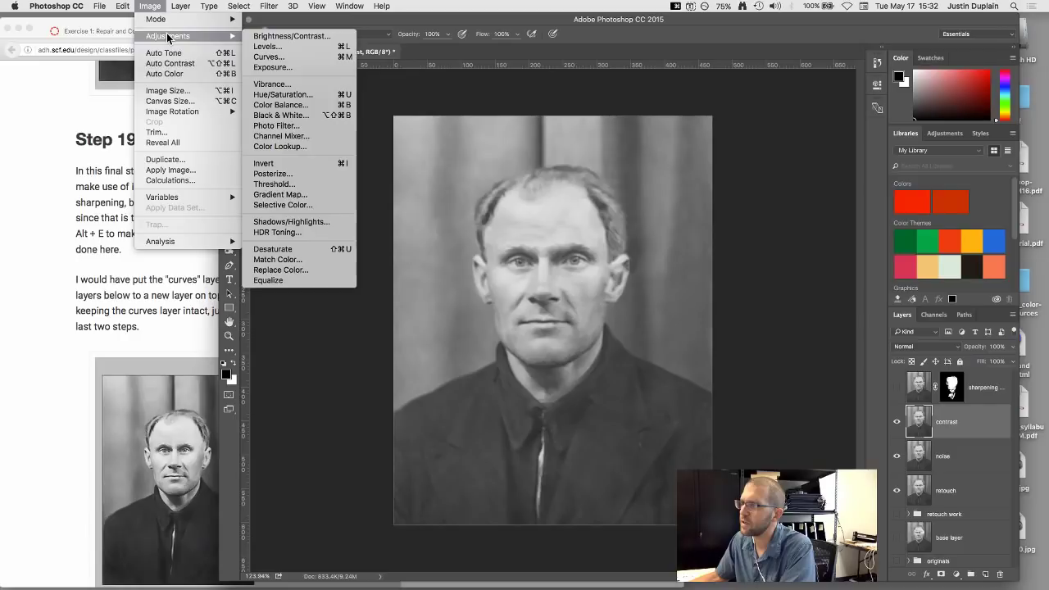
{"action": "left_click", "coordinate": [303, 58]}
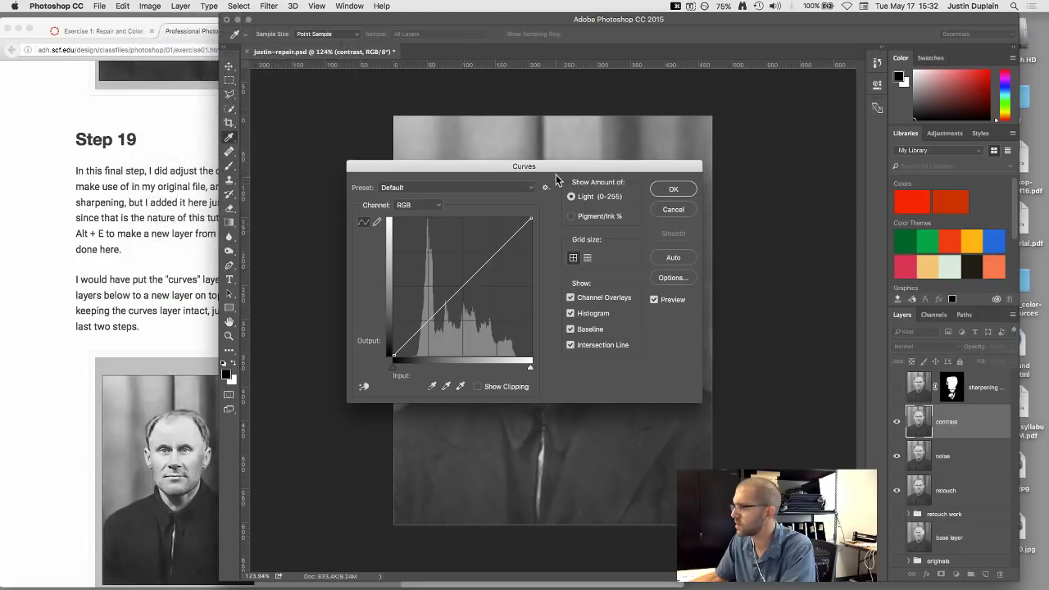
{"action": "left_click_drag", "start_coordinate": [589, 166], "coordinate": [606, 143]}
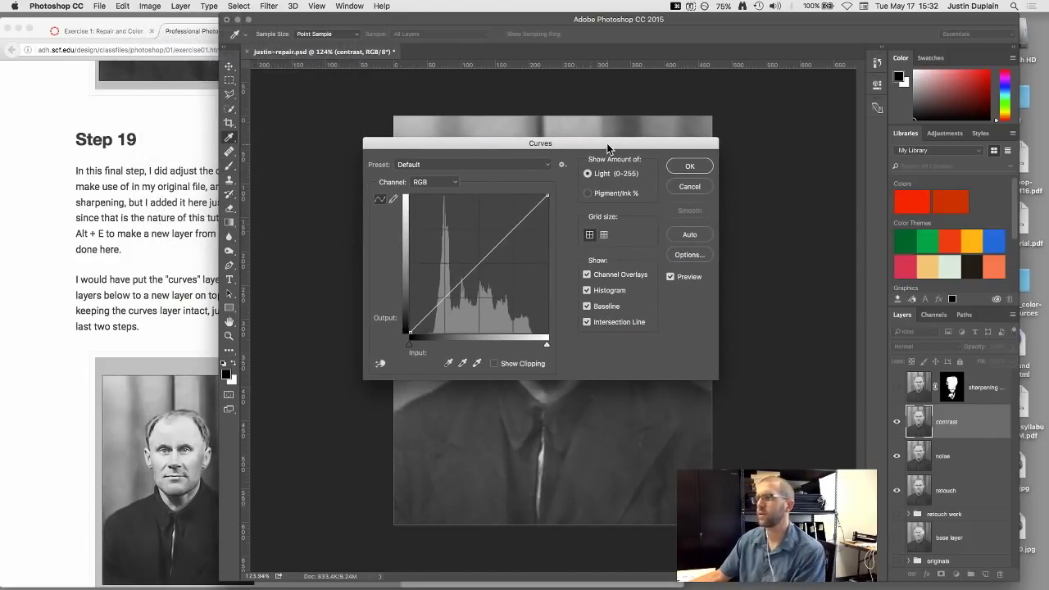
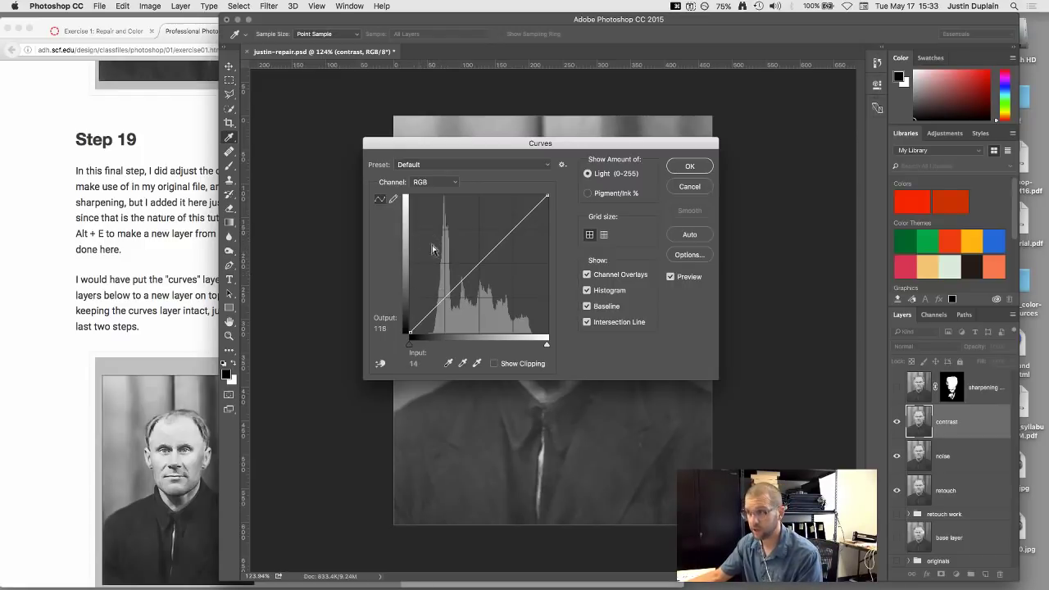
{"action": "left_click_drag", "start_coordinate": [472, 147], "coordinate": [140, 126]}
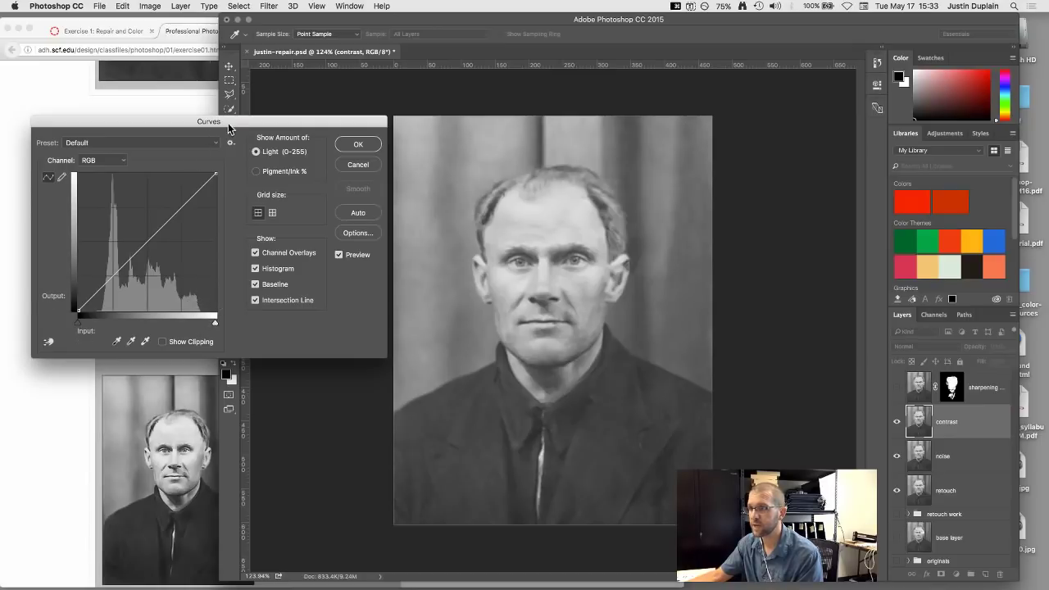
{"action": "left_click_drag", "start_coordinate": [230, 128], "coordinate": [239, 121]}
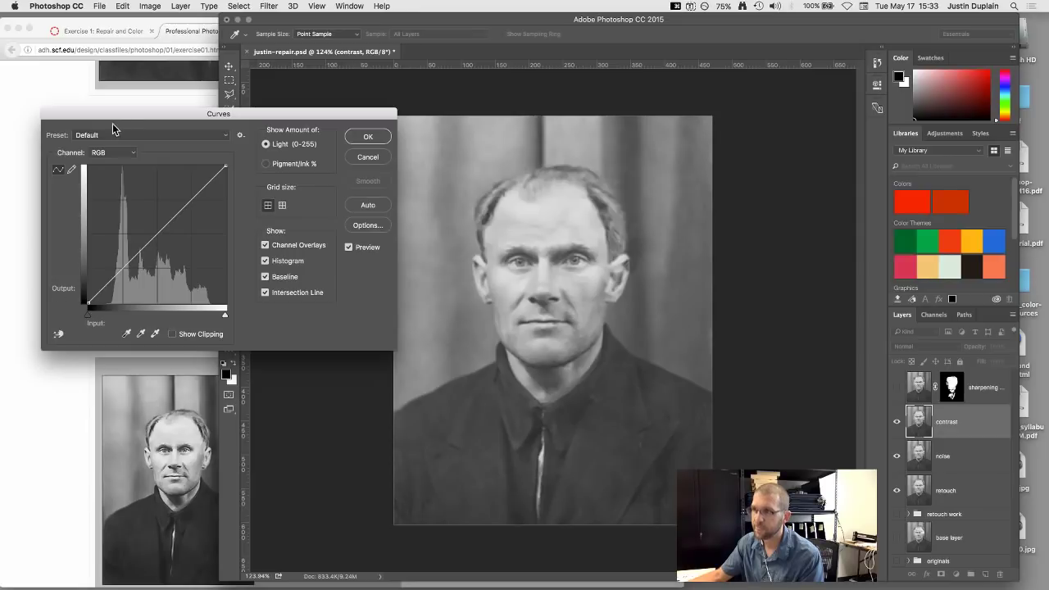
{"action": "left_click_drag", "start_coordinate": [108, 116], "coordinate": [126, 115]}
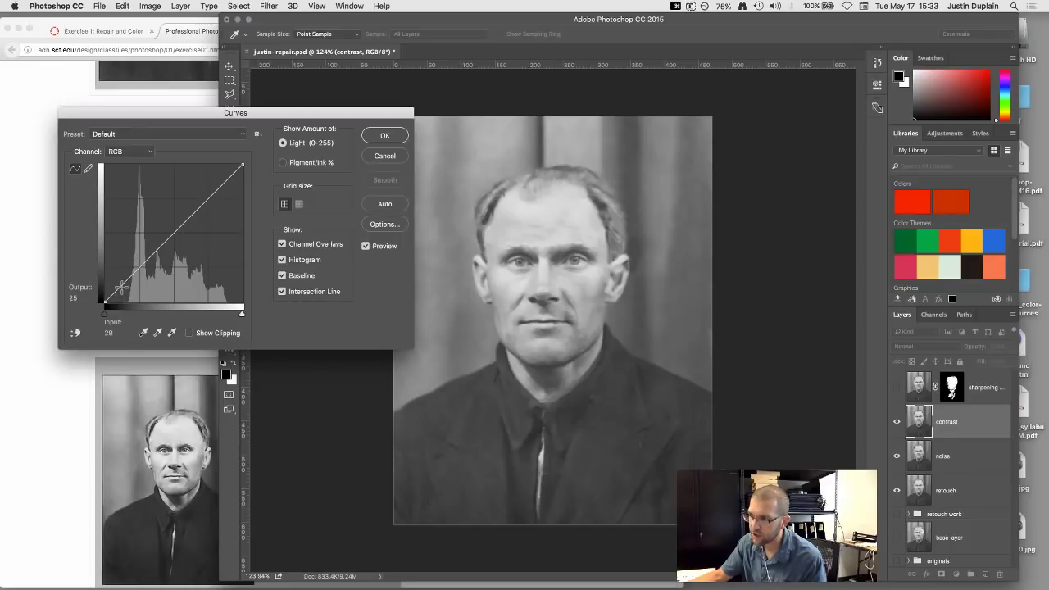
- Add a shadow point to the RGB curve, test it lighter and darker, and settle it at input 45, output 37
{"action": "left_click_drag", "start_coordinate": [120, 286], "coordinate": [118, 273]}
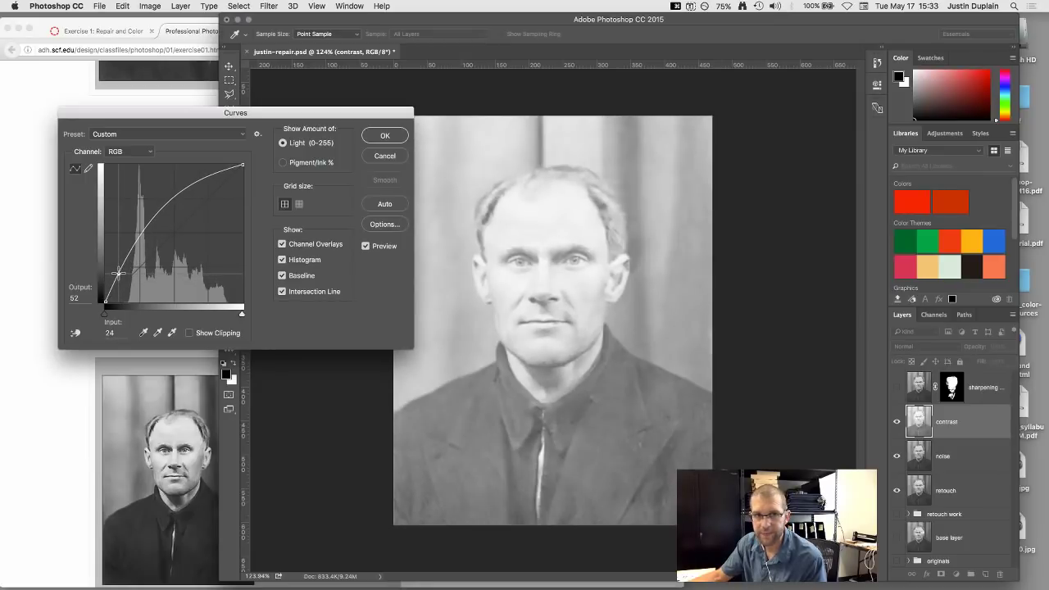
{"action": "left_click_drag", "start_coordinate": [119, 273], "coordinate": [123, 293]}
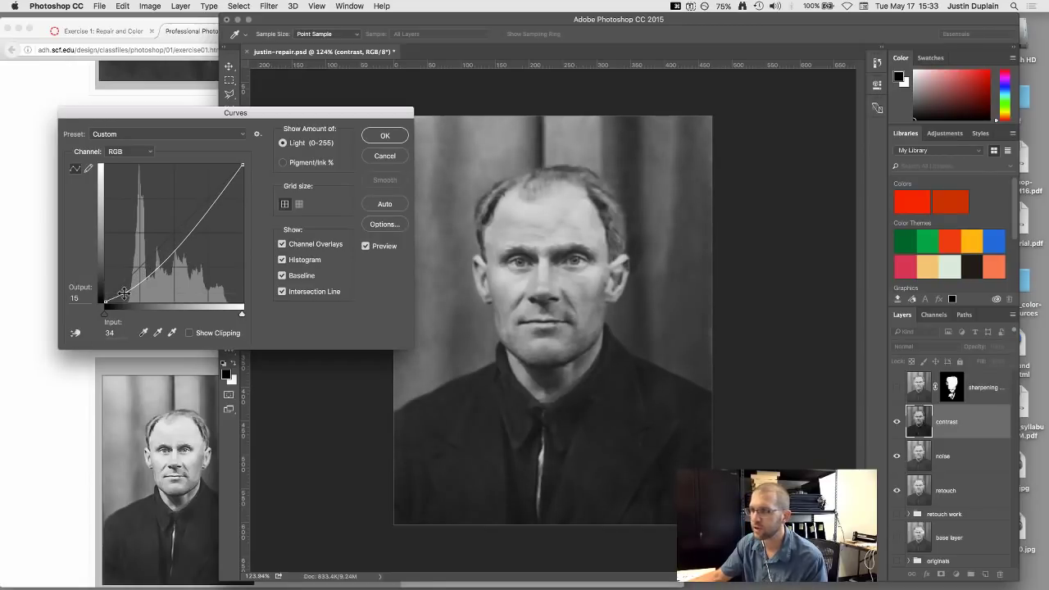
{"action": "left_click_drag", "start_coordinate": [123, 292], "coordinate": [120, 288]}
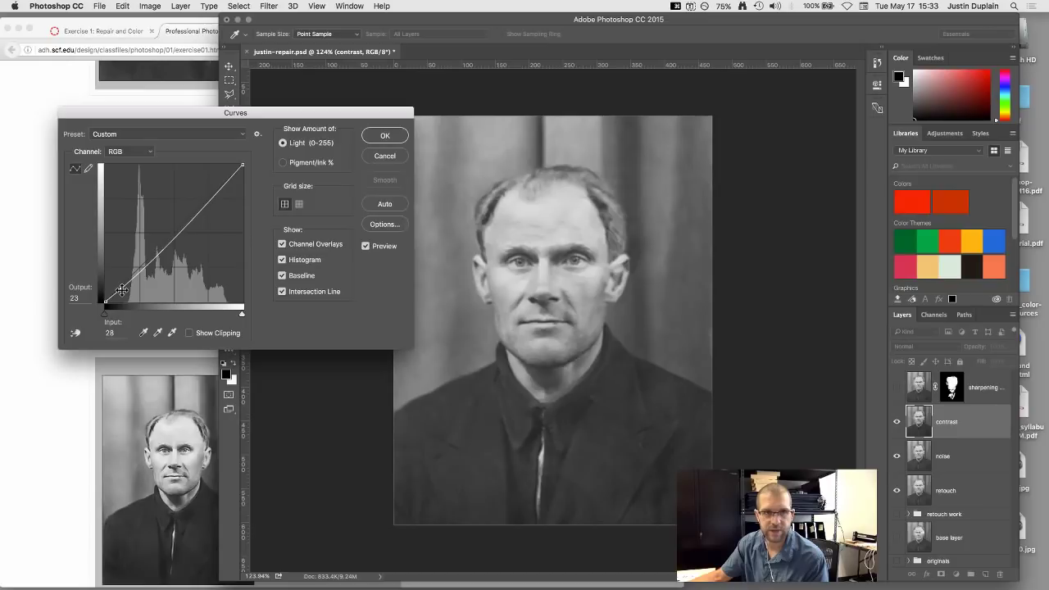
{"action": "left_click_drag", "start_coordinate": [121, 289], "coordinate": [129, 281]}
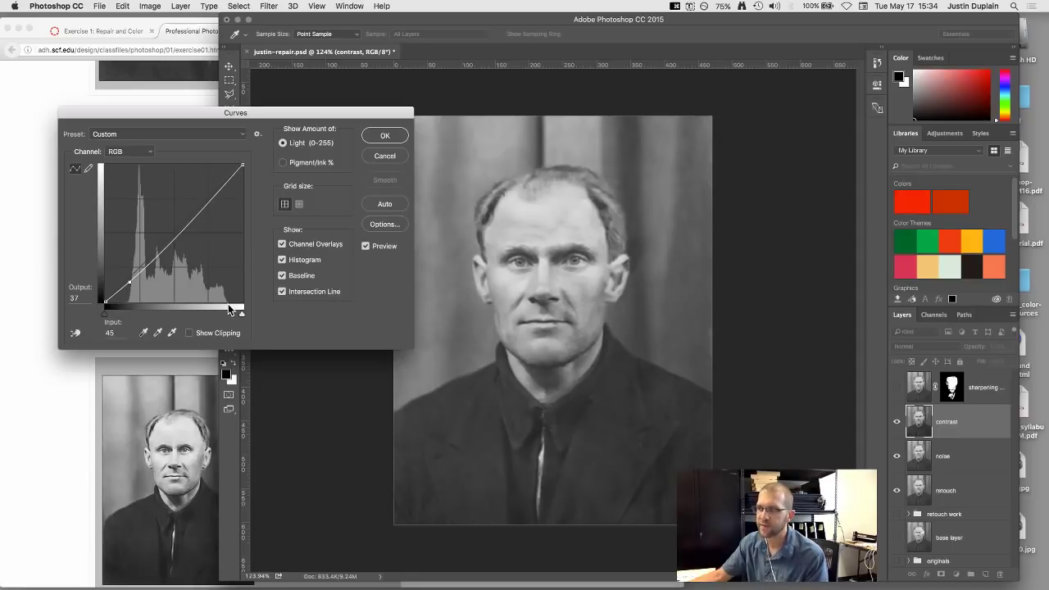
- Try narrowing the curve's white and black input limits, add an upper point at input 158, output 143, and reset both limits
{"action": "left_click_drag", "start_coordinate": [242, 315], "coordinate": [230, 315]}
{"action": "left_click_drag", "start_coordinate": [107, 320], "coordinate": [121, 320]}
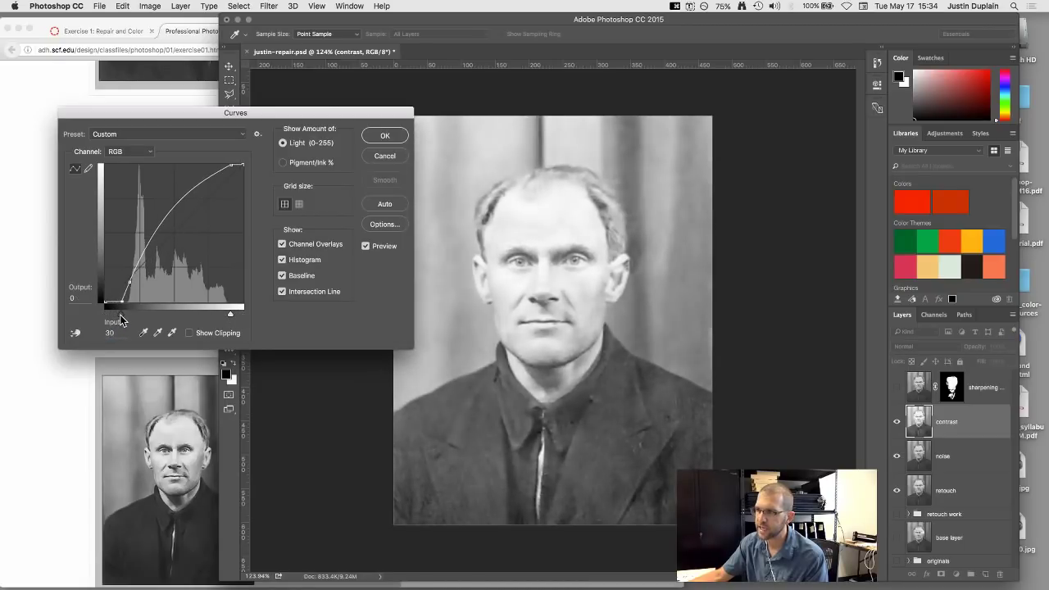
{"action": "left_click", "coordinate": [167, 219]}
{"action": "left_click_drag", "start_coordinate": [167, 219], "coordinate": [191, 224]}
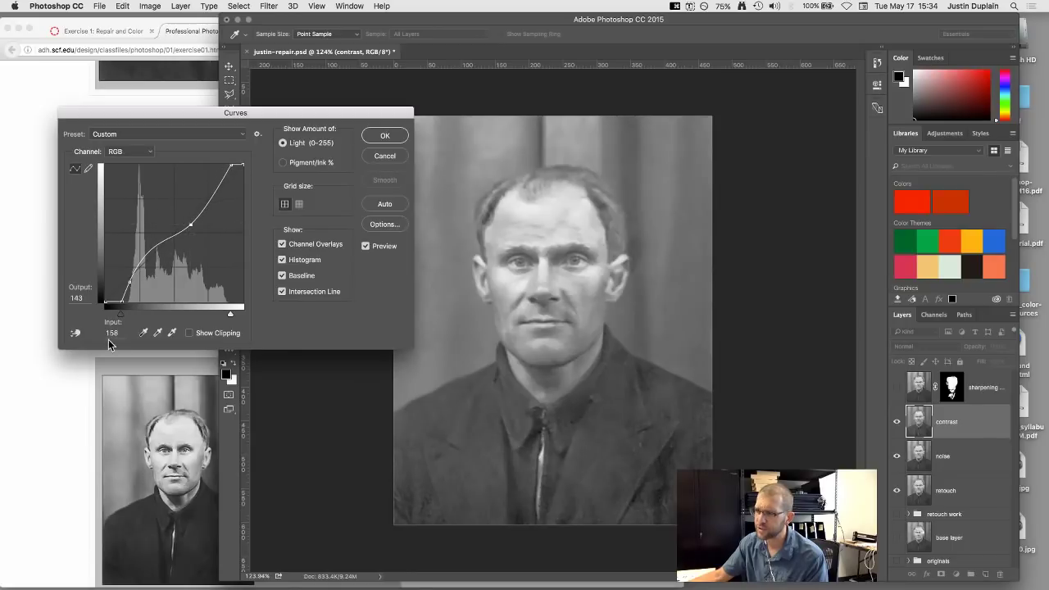
{"action": "left_click_drag", "start_coordinate": [123, 320], "coordinate": [97, 318]}
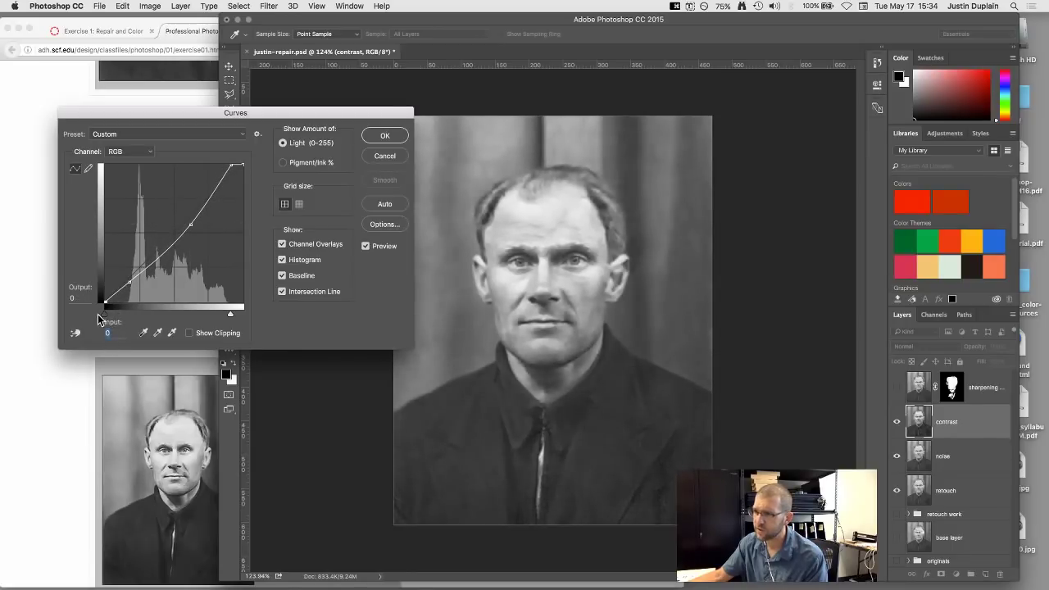
{"action": "left_click_drag", "start_coordinate": [228, 319], "coordinate": [243, 317]}
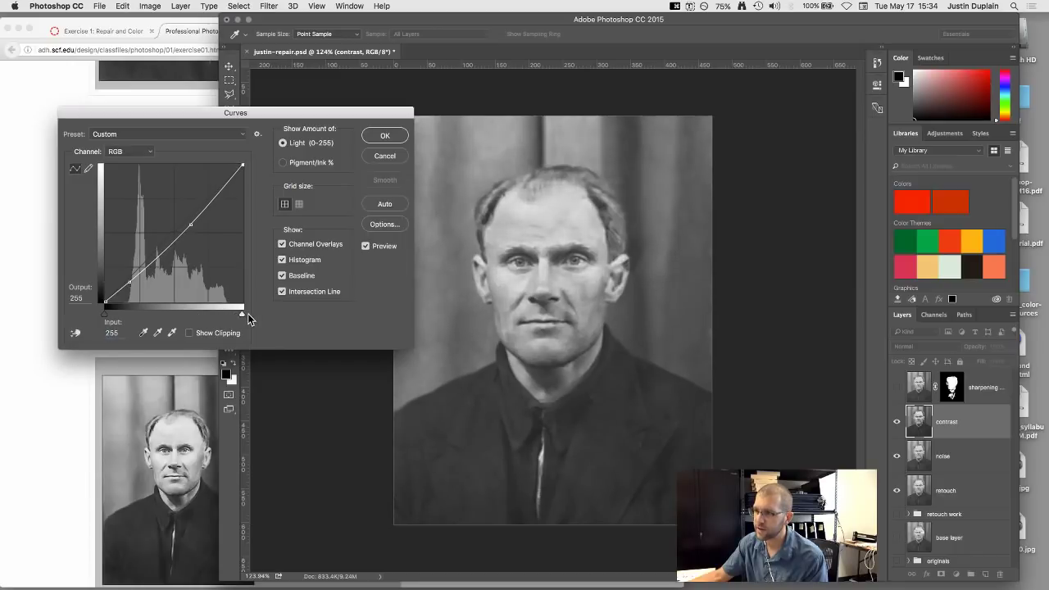
- Undo the last change to the curve's white input limit and try to step back further through the curve edits
{"action": "key", "text": "super+z"}
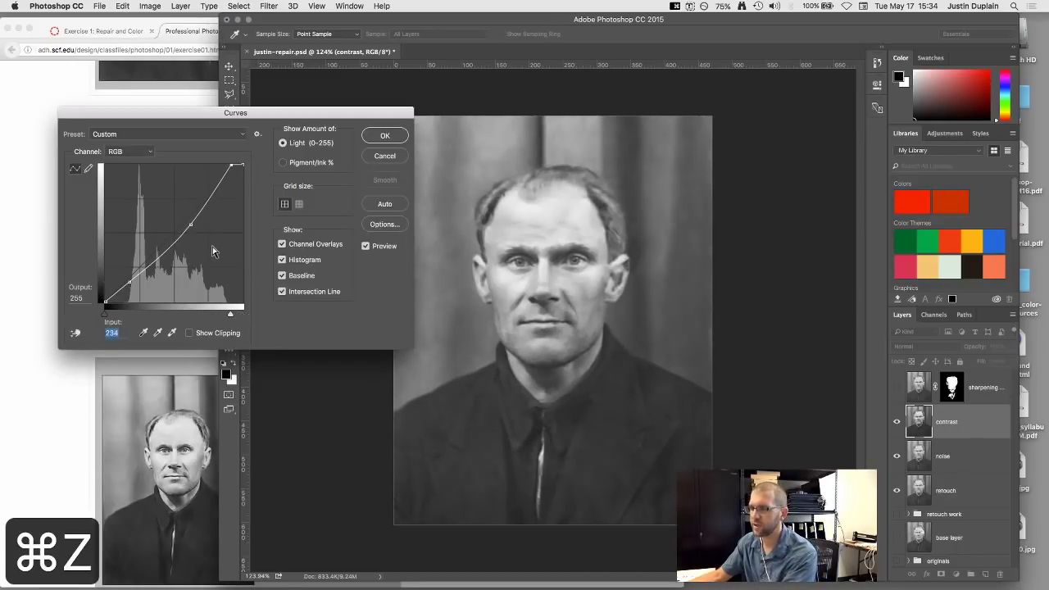
{"action": "key", "text": "super+z"}
{"action": "key", "text": "super+z"}
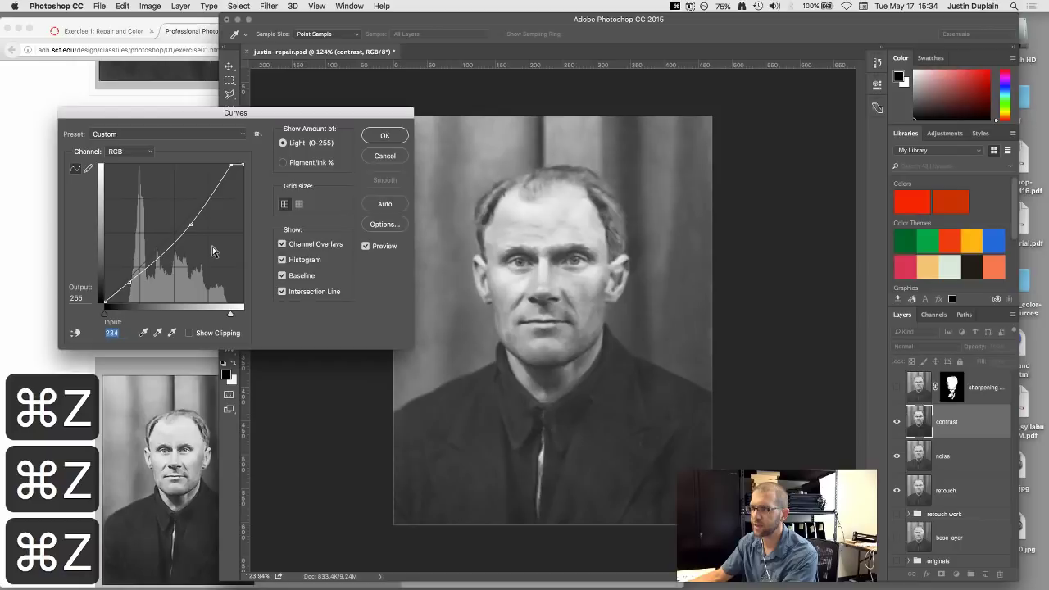
{"action": "key", "text": "alt+super+z"}
{"action": "key", "text": "alt+super+z"}
{"action": "key", "text": "alt+super+z"}
{"action": "key", "text": "alt+super+z"}
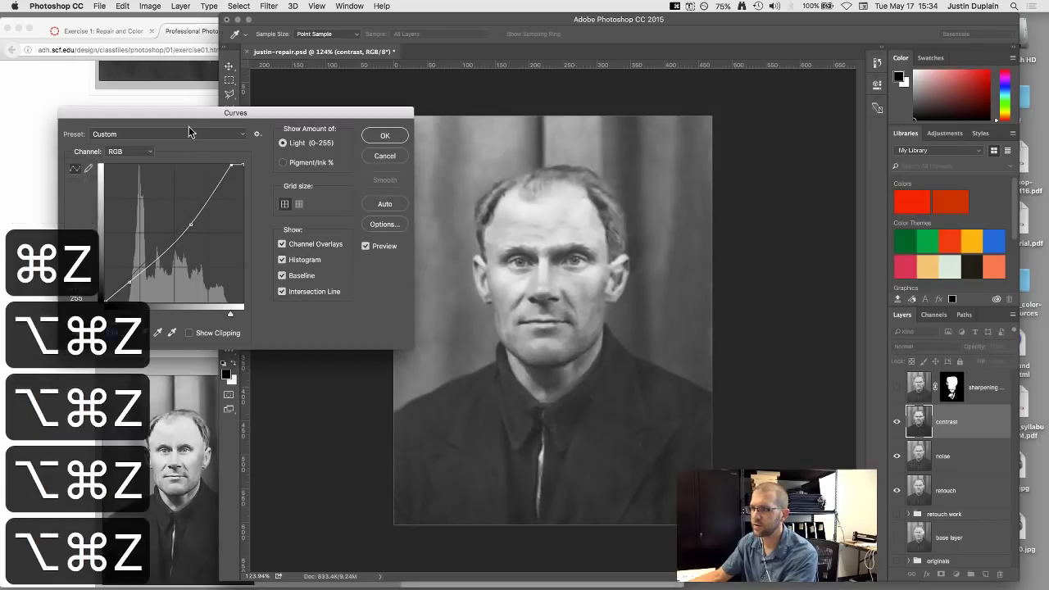
{"action": "key", "text": "super+z"}
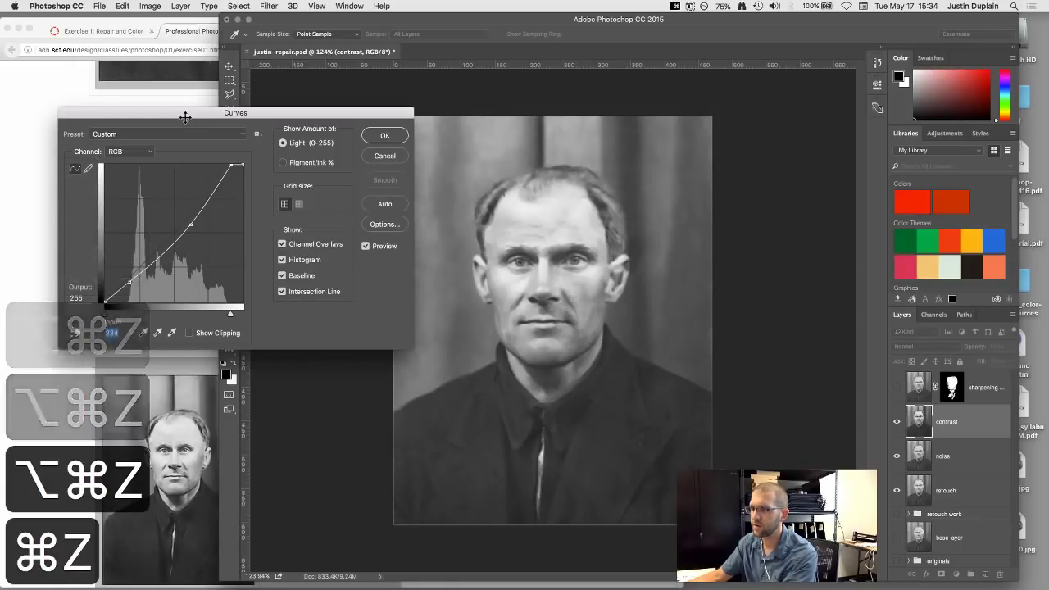
{"action": "key", "text": "super+z"}
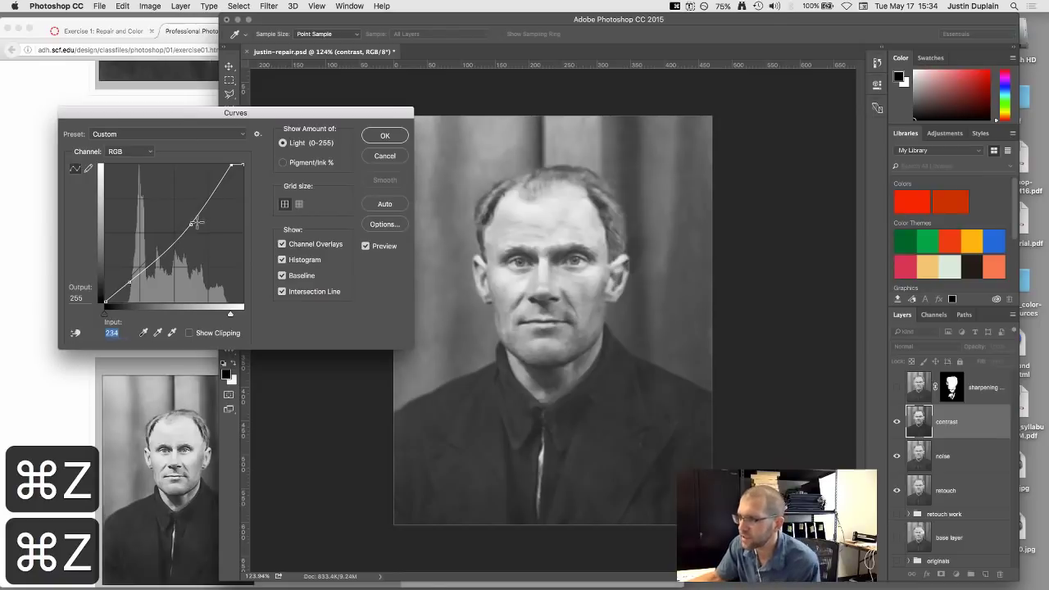
- Raise the upper curve point to input 178, output 193, and reset the white input limit to 255
{"action": "left_click", "coordinate": [131, 282]}
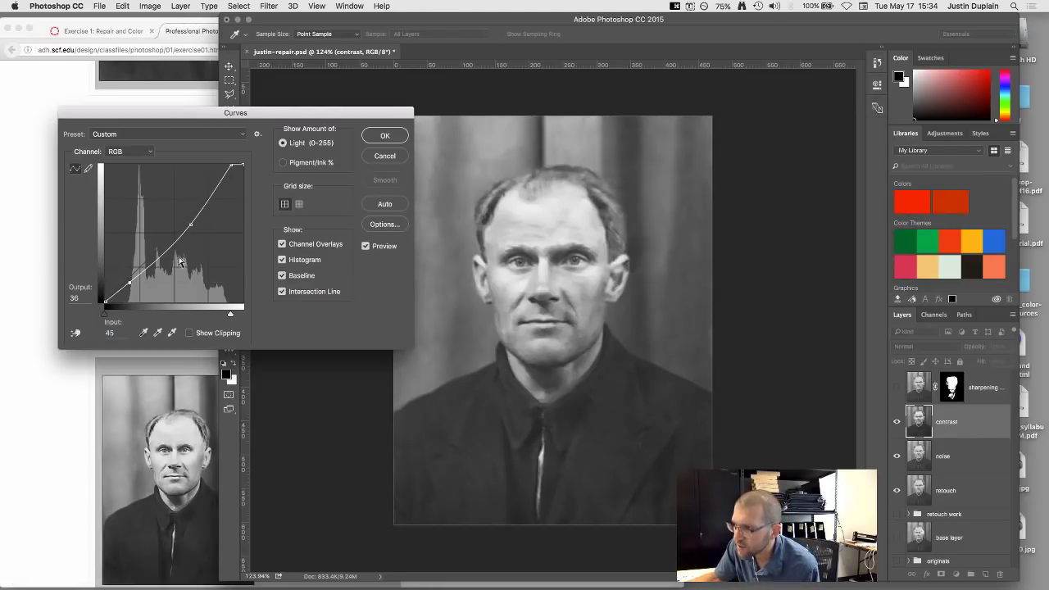
{"action": "left_click_drag", "start_coordinate": [190, 223], "coordinate": [196, 201]}
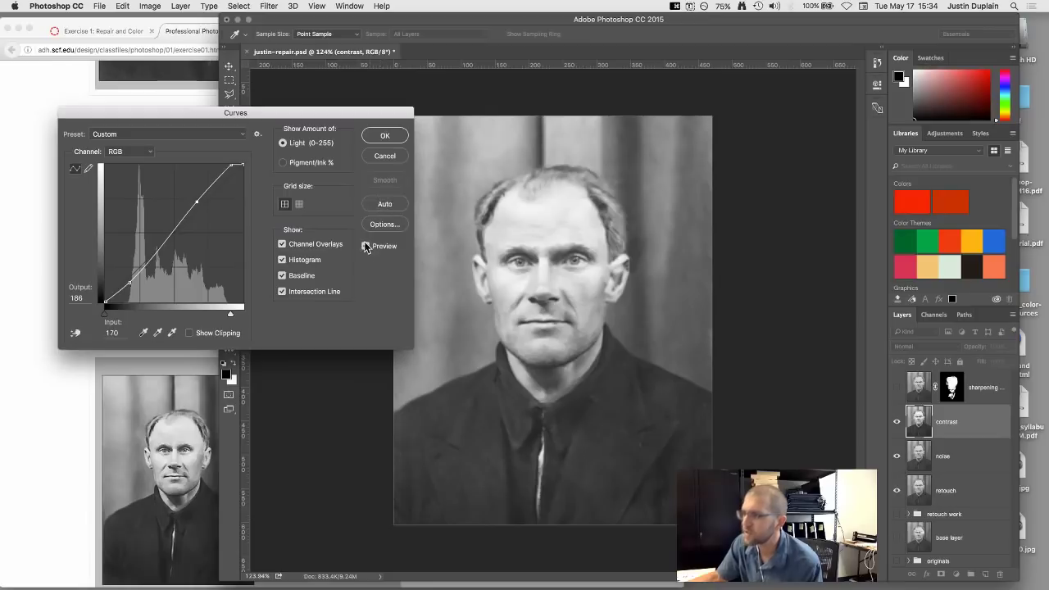
{"action": "left_click_drag", "start_coordinate": [198, 201], "coordinate": [199, 199]}
{"action": "left_click_drag", "start_coordinate": [228, 313], "coordinate": [243, 314]}
{"action": "left_click_drag", "start_coordinate": [200, 203], "coordinate": [202, 200]}
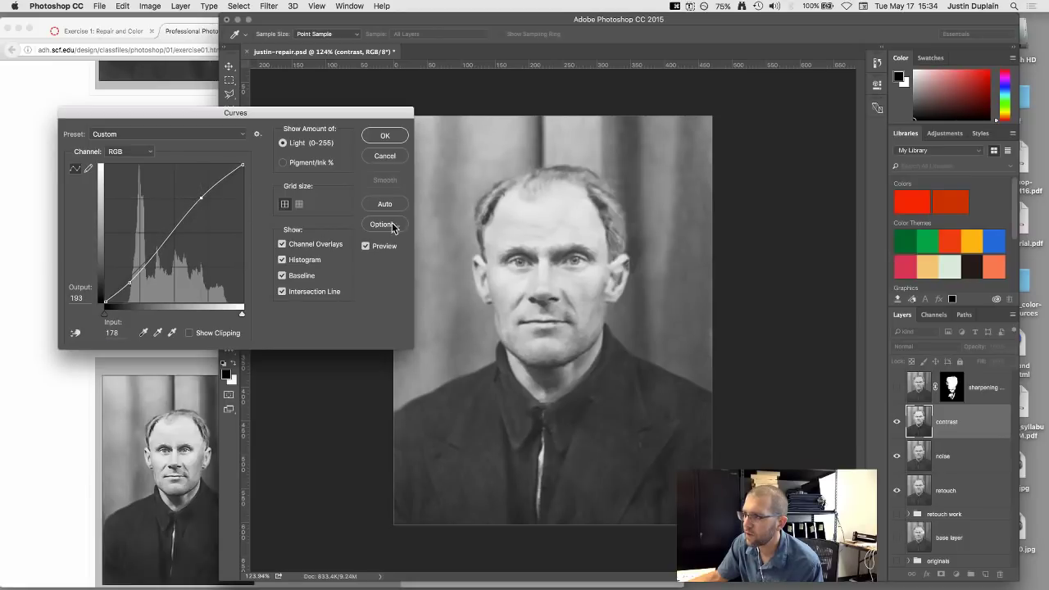
- Lower the shadow point to input 47, output 33, and compare the portrait with the curve preview off and on
{"action": "left_click", "coordinate": [365, 247]}
{"action": "left_click", "coordinate": [365, 247]}
{"action": "left_click_drag", "start_coordinate": [129, 284], "coordinate": [131, 287]}
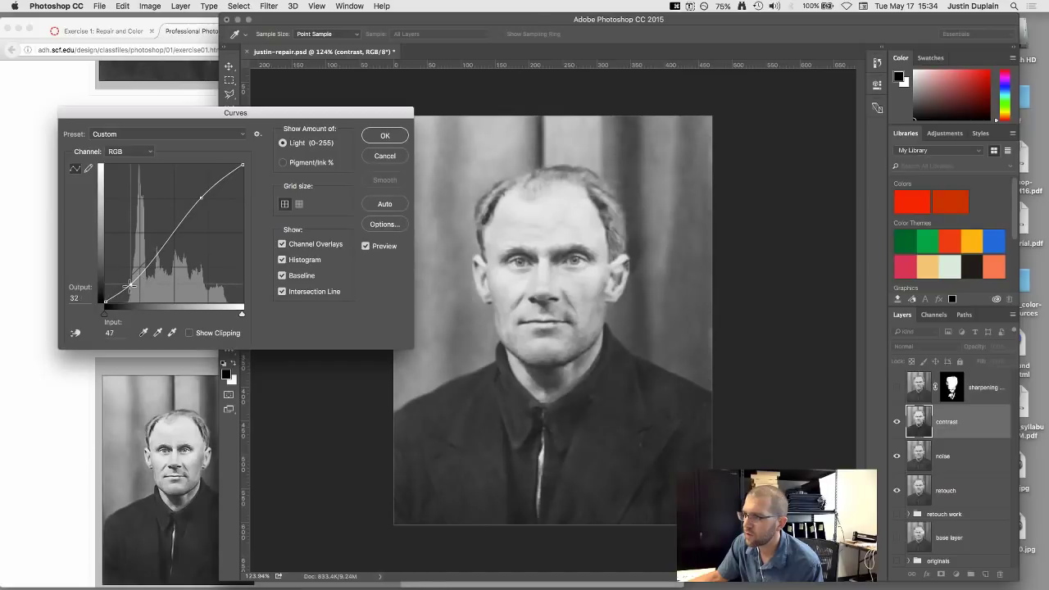
{"action": "left_click", "coordinate": [366, 247]}
{"action": "left_click", "coordinate": [365, 246]}
{"action": "left_click", "coordinate": [366, 246]}
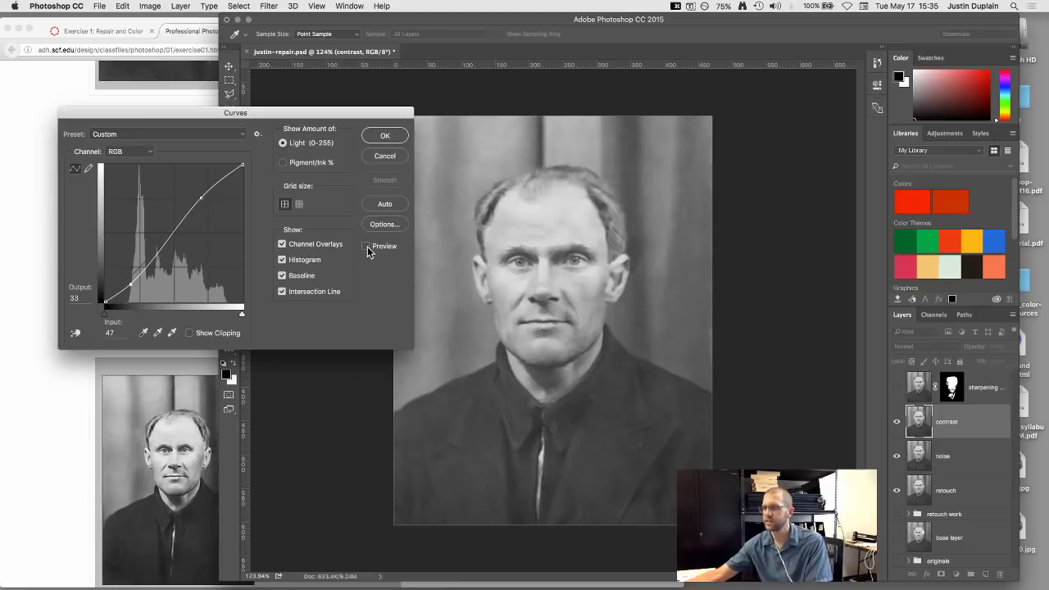
{"action": "left_click", "coordinate": [365, 246]}
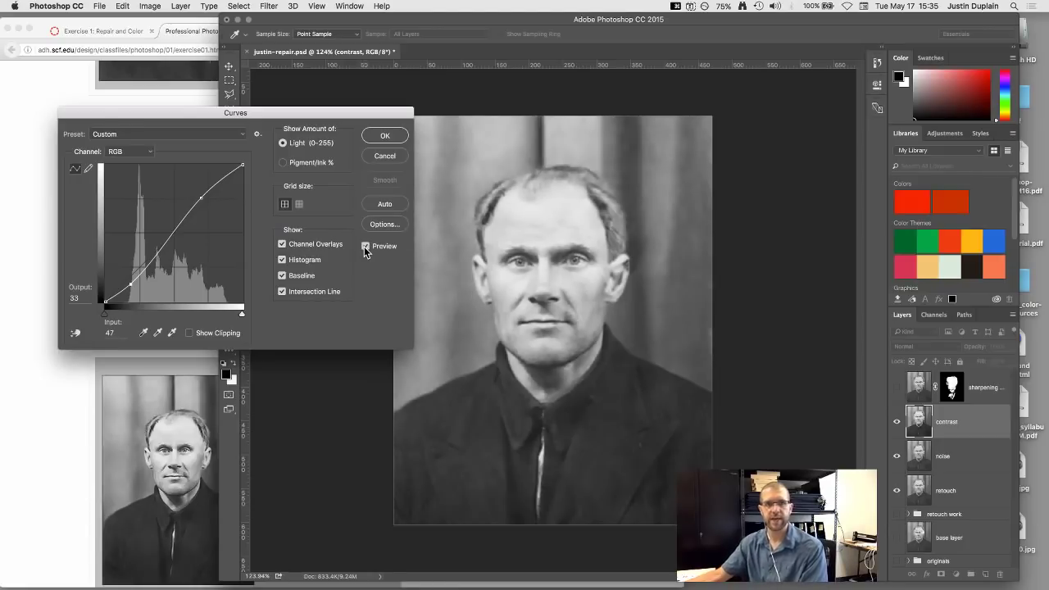
{"action": "left_click", "coordinate": [365, 247]}
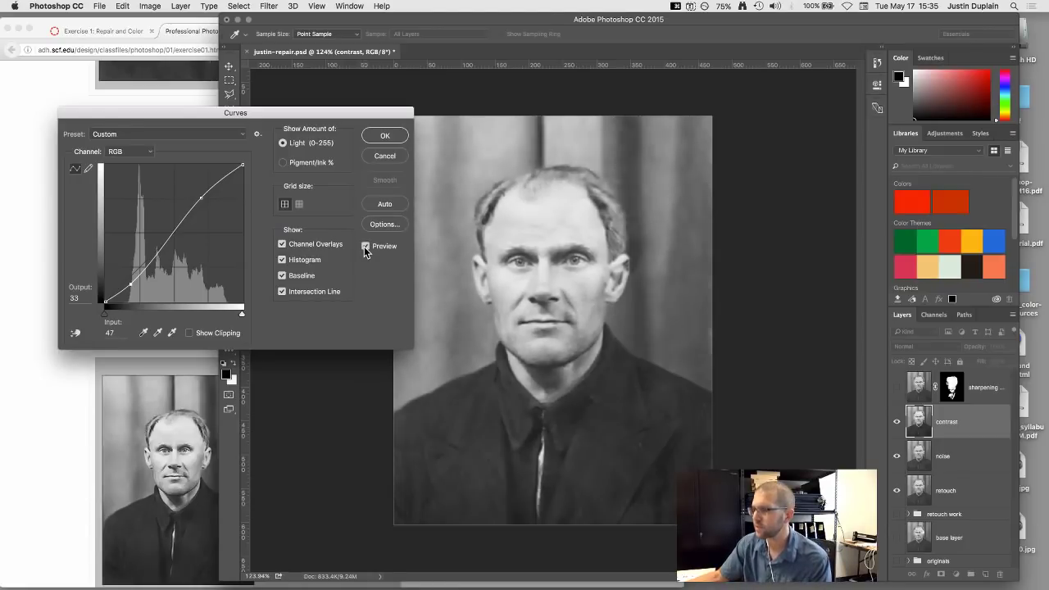
- Set the curve's upper point to input 183, output 206 and its shadow point to input 52, output 20, and apply the curve
{"action": "left_click_drag", "start_coordinate": [199, 197], "coordinate": [199, 203]}
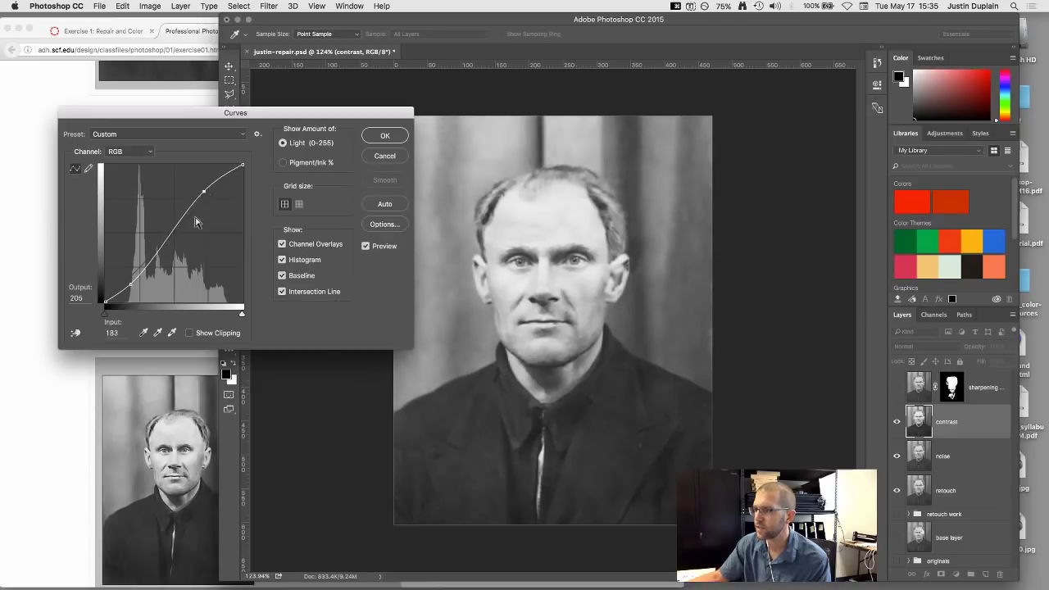
{"action": "left_click_drag", "start_coordinate": [135, 284], "coordinate": [133, 291]}
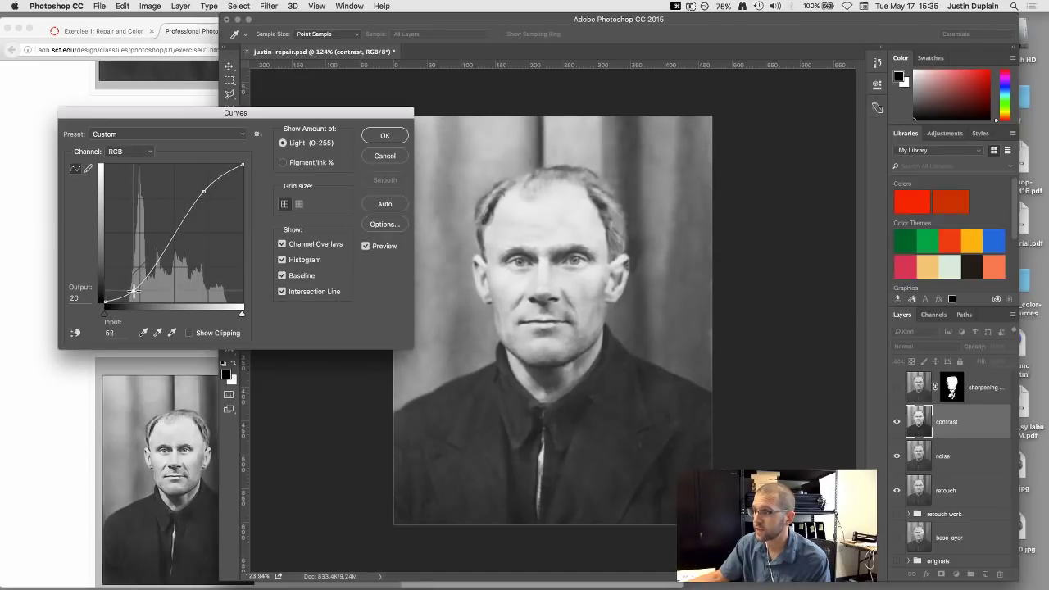
{"action": "left_click", "coordinate": [365, 248]}
{"action": "left_click", "coordinate": [365, 248]}
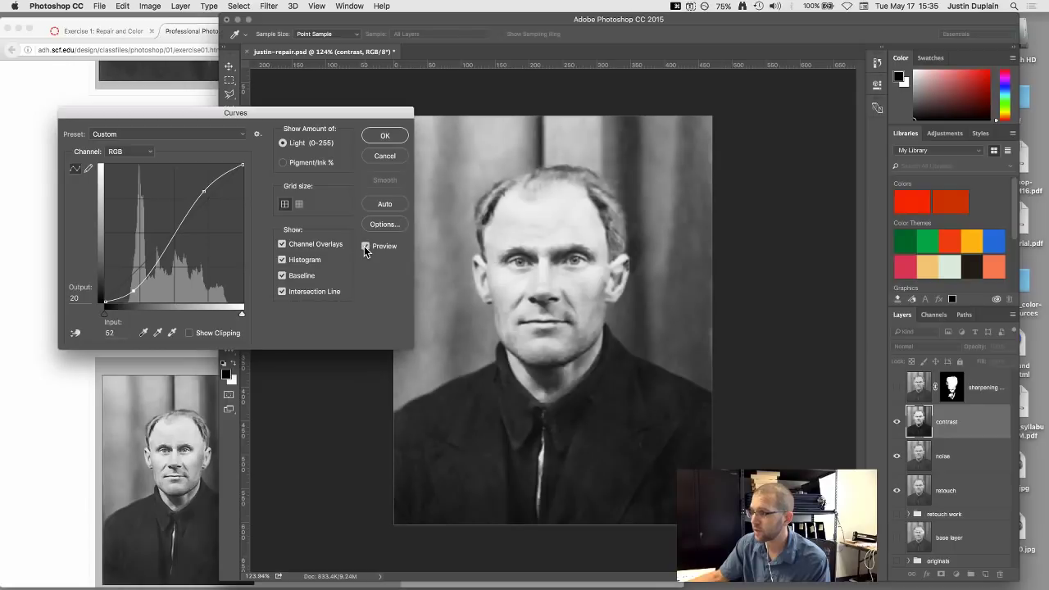
{"action": "left_click", "coordinate": [384, 137]}
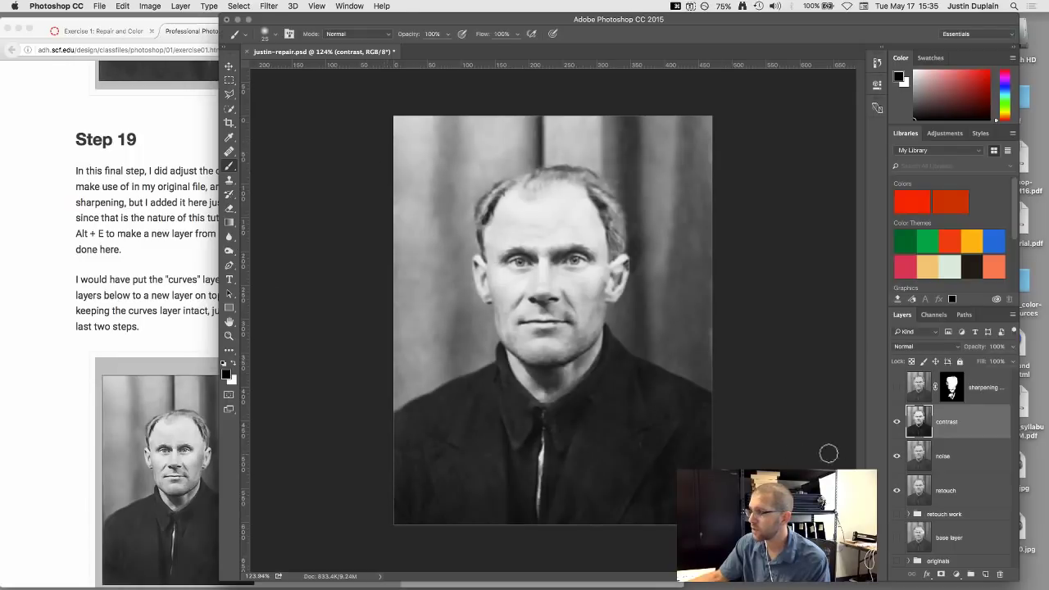
- Lower the contrast layer's opacity to 66% and compare the portrait with that layer hidden and shown
{"action": "left_click", "coordinate": [929, 389]}
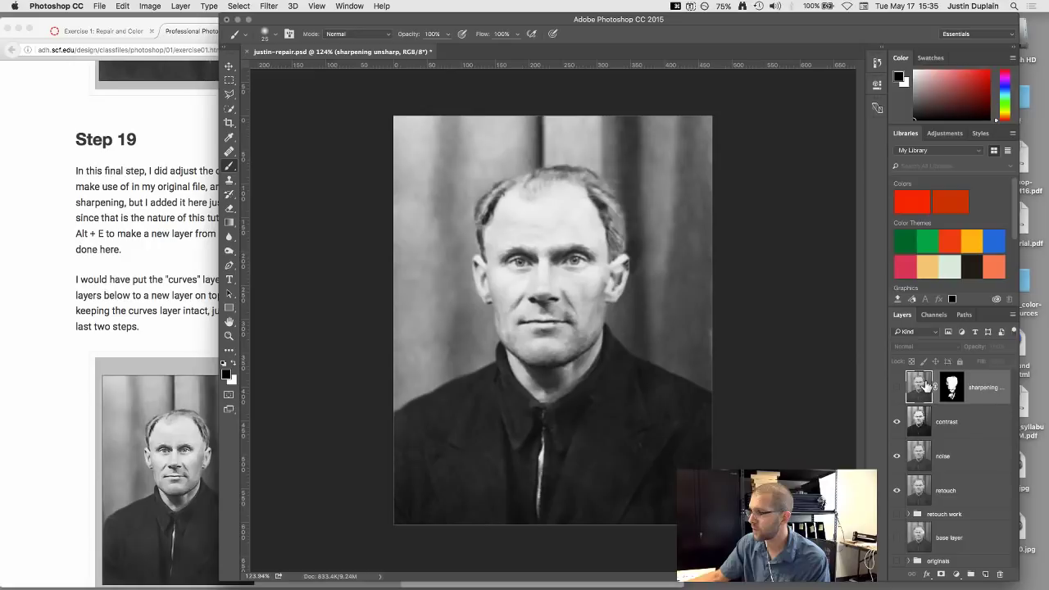
{"action": "left_click", "coordinate": [945, 424]}
{"action": "left_click", "coordinate": [1012, 348]}
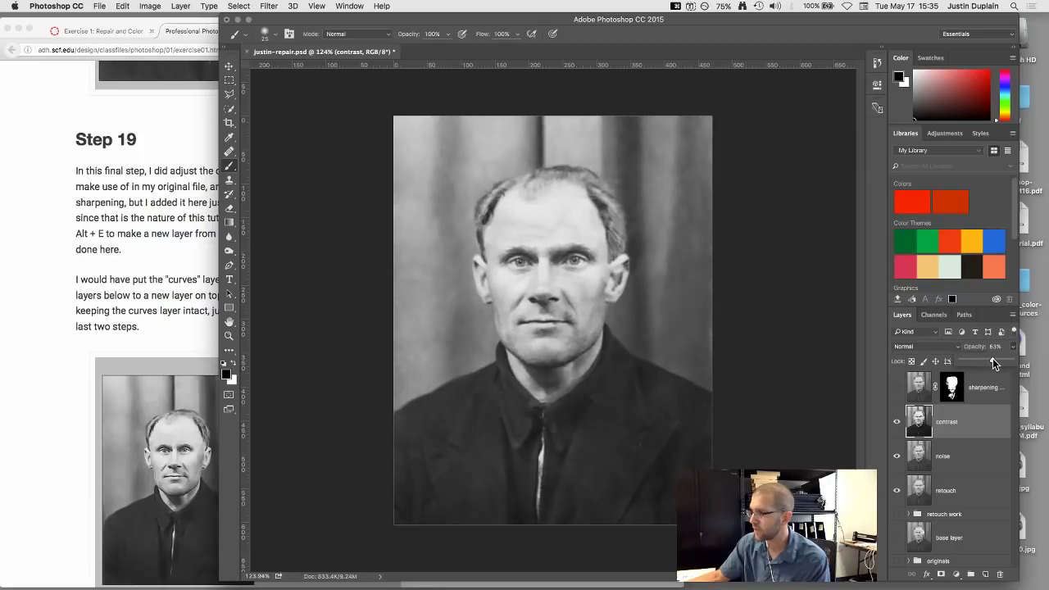
{"action": "left_click_drag", "start_coordinate": [988, 359], "coordinate": [1004, 359]}
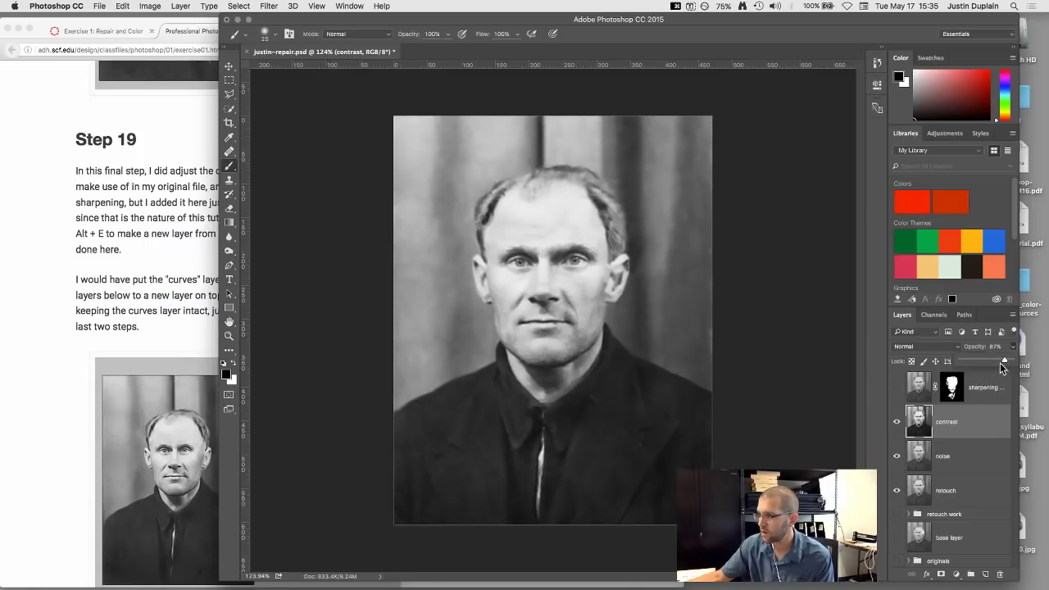
{"action": "left_click", "coordinate": [896, 421]}
{"action": "left_click", "coordinate": [896, 421]}
{"action": "left_click", "coordinate": [1011, 349]}
{"action": "left_click", "coordinate": [897, 421]}
{"action": "left_click", "coordinate": [897, 422]}
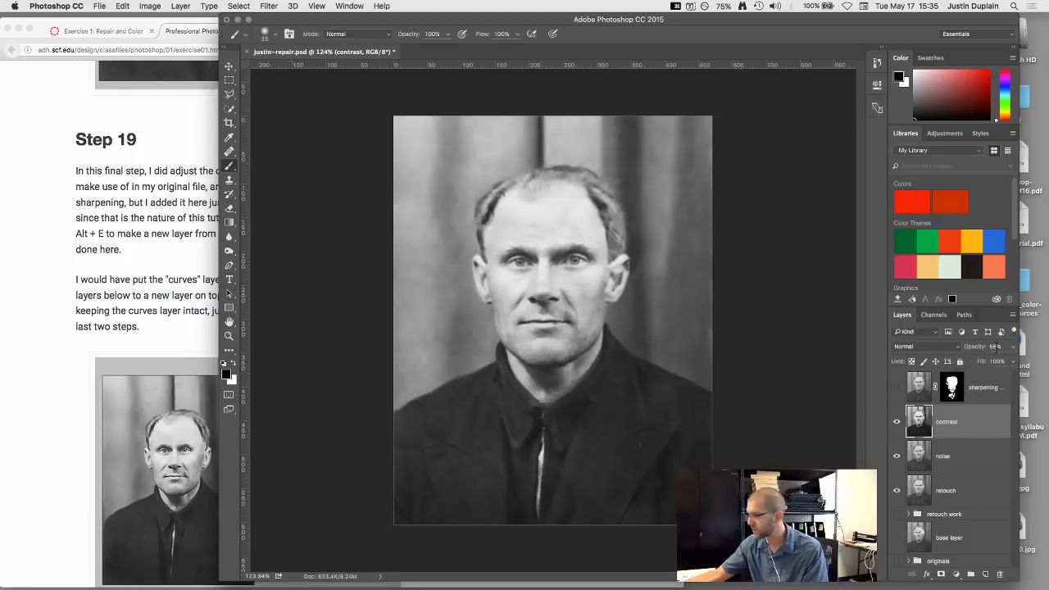
{"action": "left_click", "coordinate": [896, 423]}
{"action": "left_click", "coordinate": [897, 422]}
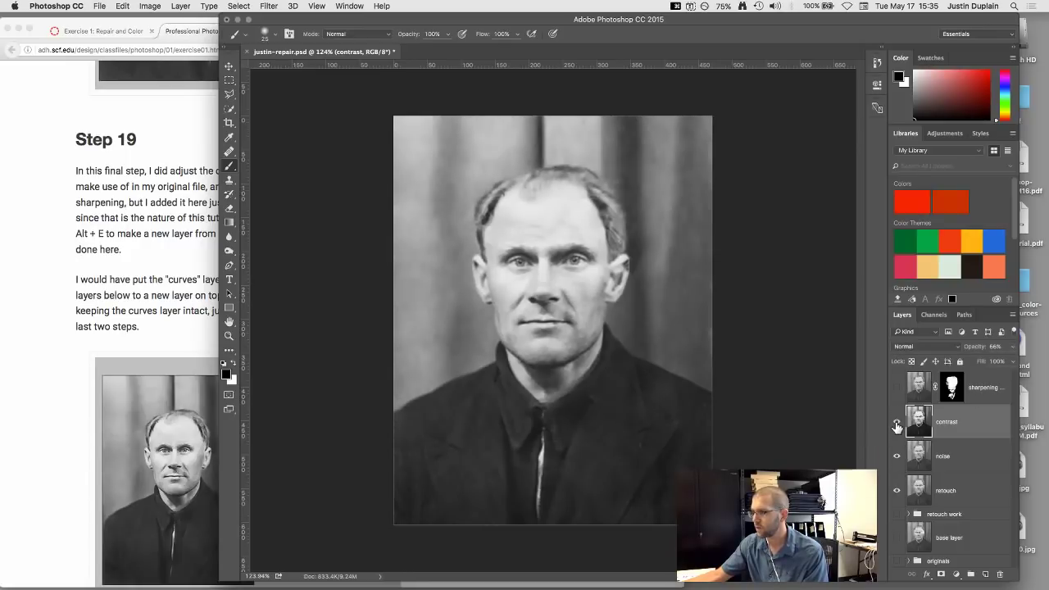
- Show the sharpening unsharp layer and set it to Overlay blending at 24% opacity
{"action": "left_click", "coordinate": [914, 394]}
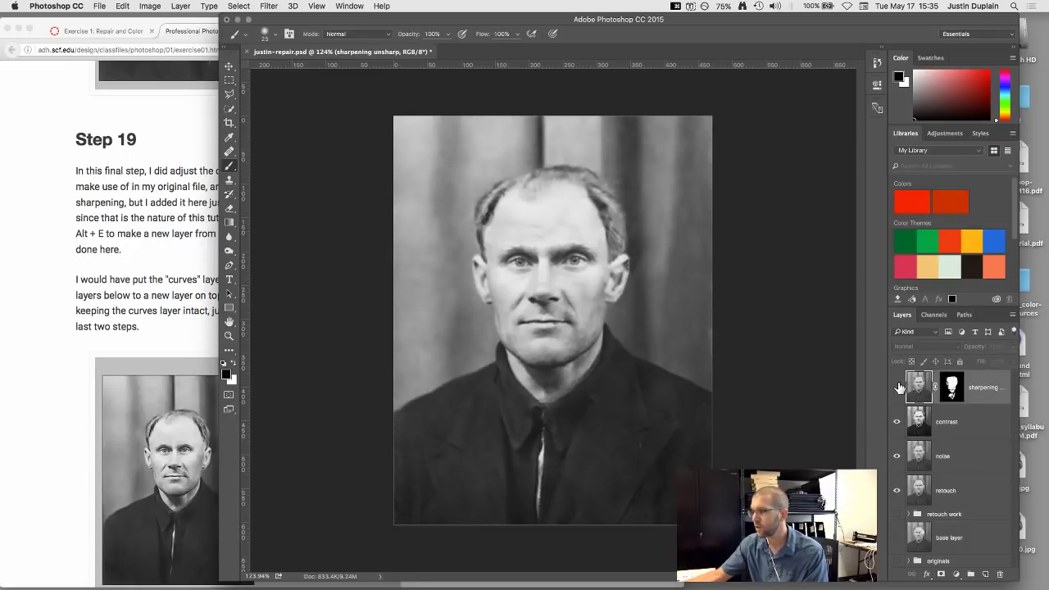
{"action": "left_click", "coordinate": [915, 435]}
{"action": "left_click", "coordinate": [923, 393]}
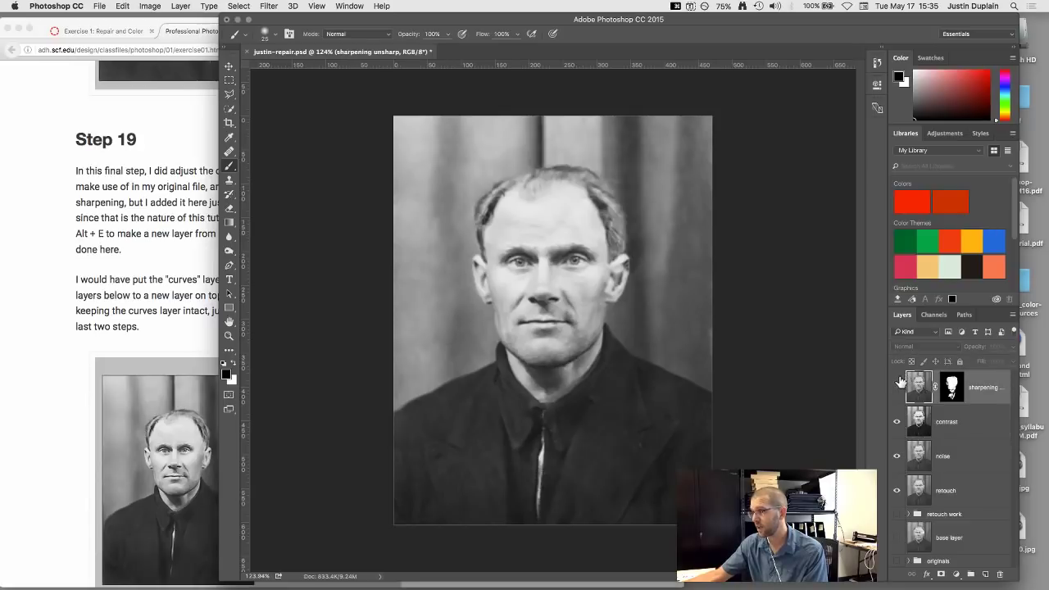
{"action": "left_click", "coordinate": [896, 386]}
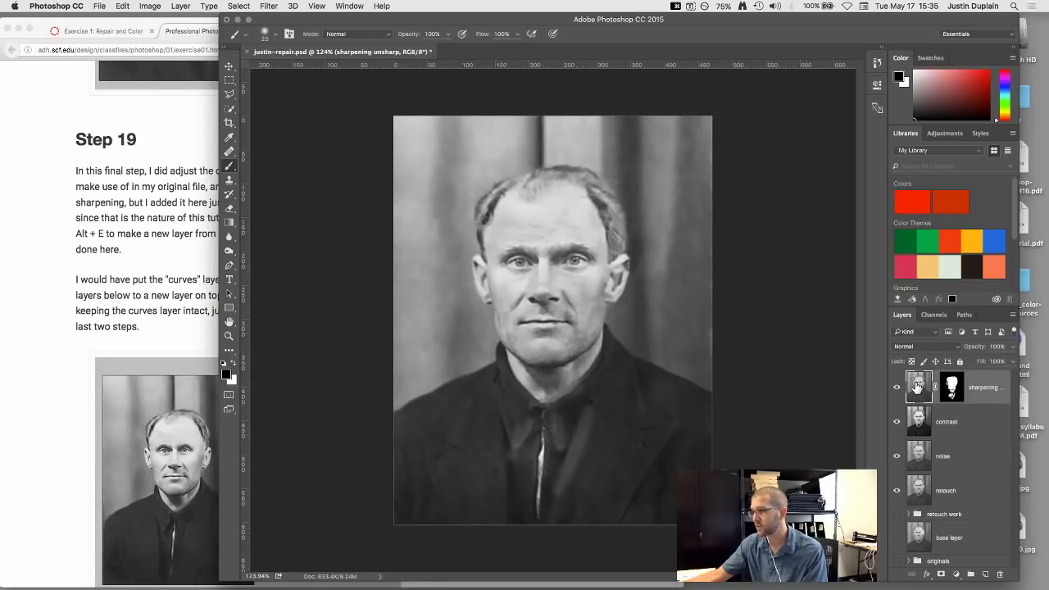
{"action": "left_click", "coordinate": [954, 346]}
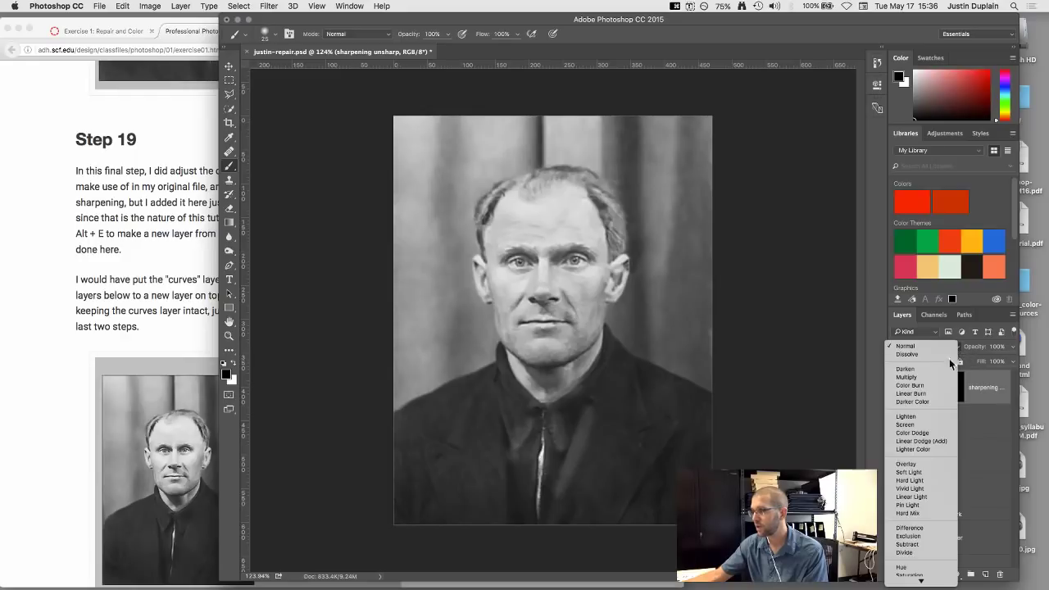
{"action": "left_click", "coordinate": [936, 396]}
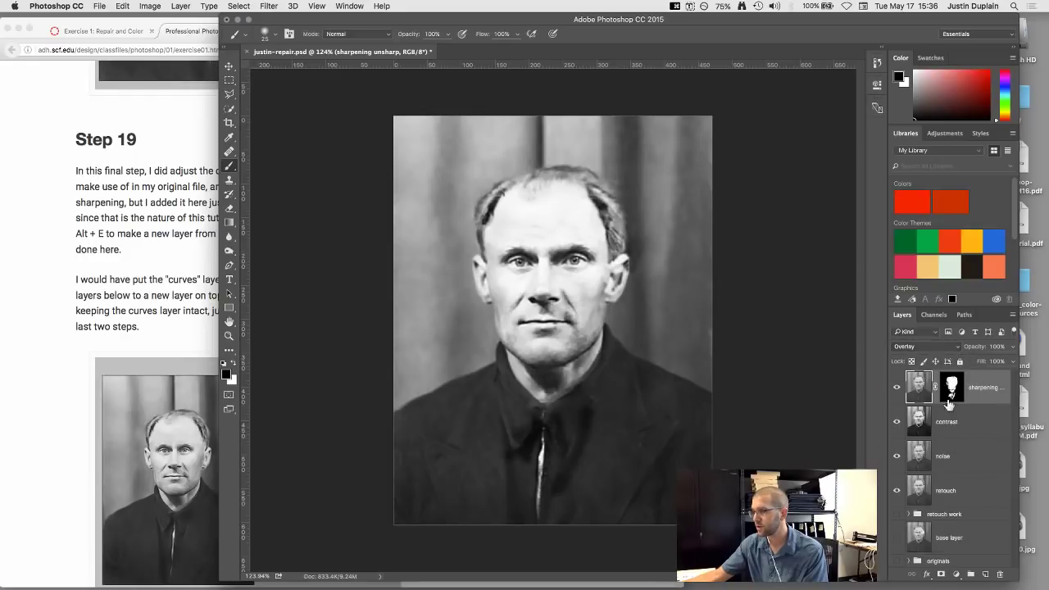
{"action": "left_click", "coordinate": [1011, 346]}
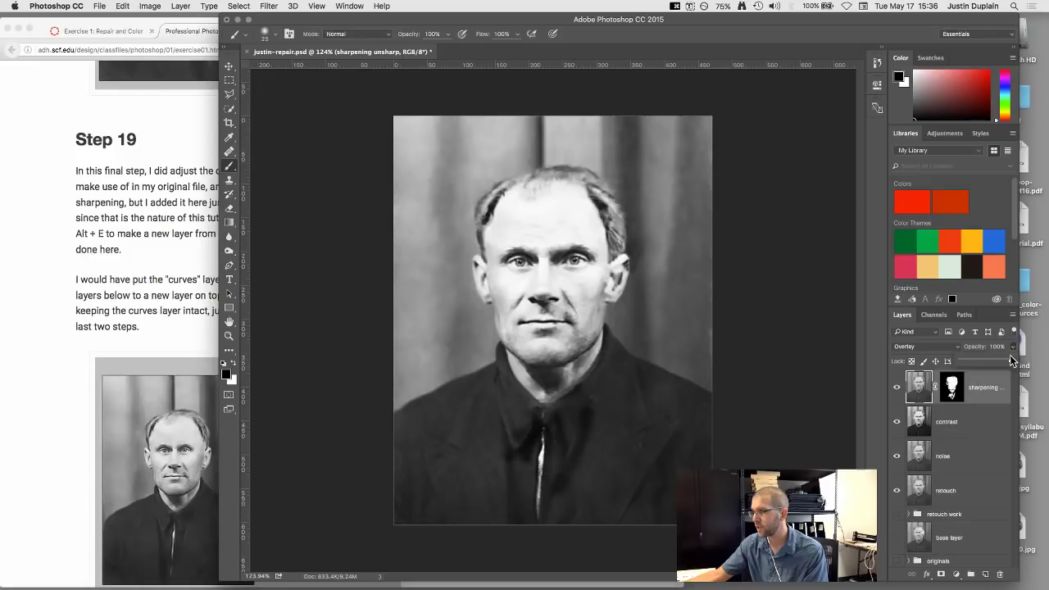
{"action": "left_click_drag", "start_coordinate": [993, 359], "coordinate": [989, 360]}
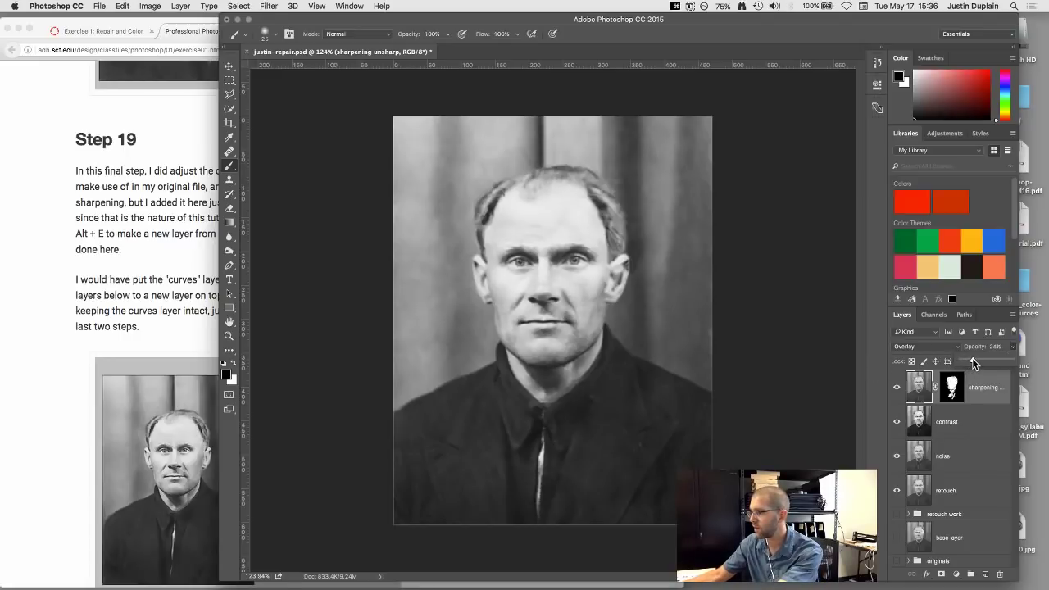
- Change the sharpening unsharp layer's blend mode to Multiply and compare the portrait with the layer hidden and shown
{"action": "left_click", "coordinate": [918, 426]}
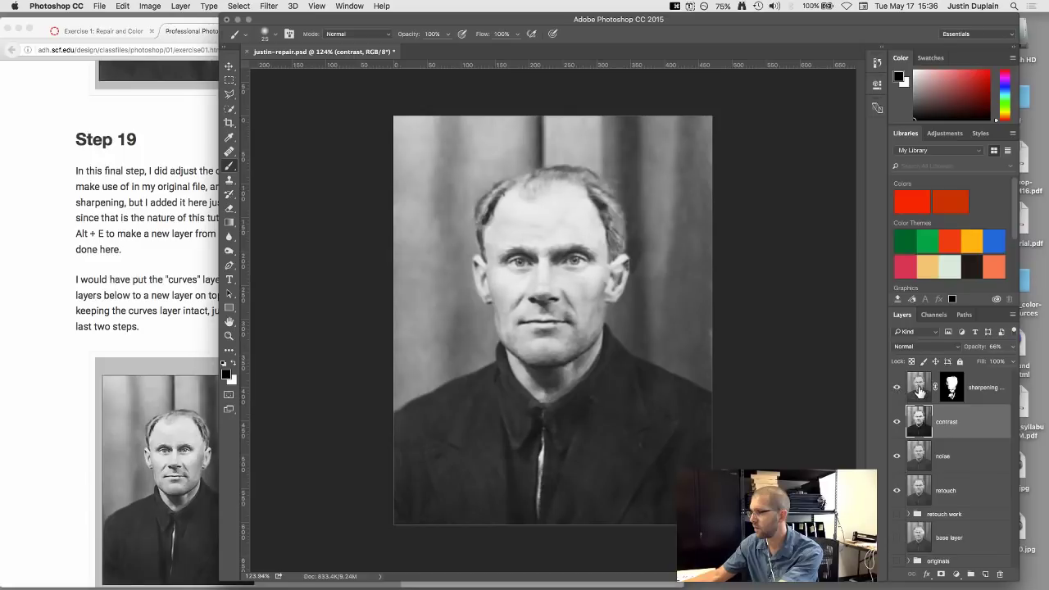
{"action": "left_click", "coordinate": [919, 390]}
{"action": "left_click", "coordinate": [948, 346]}
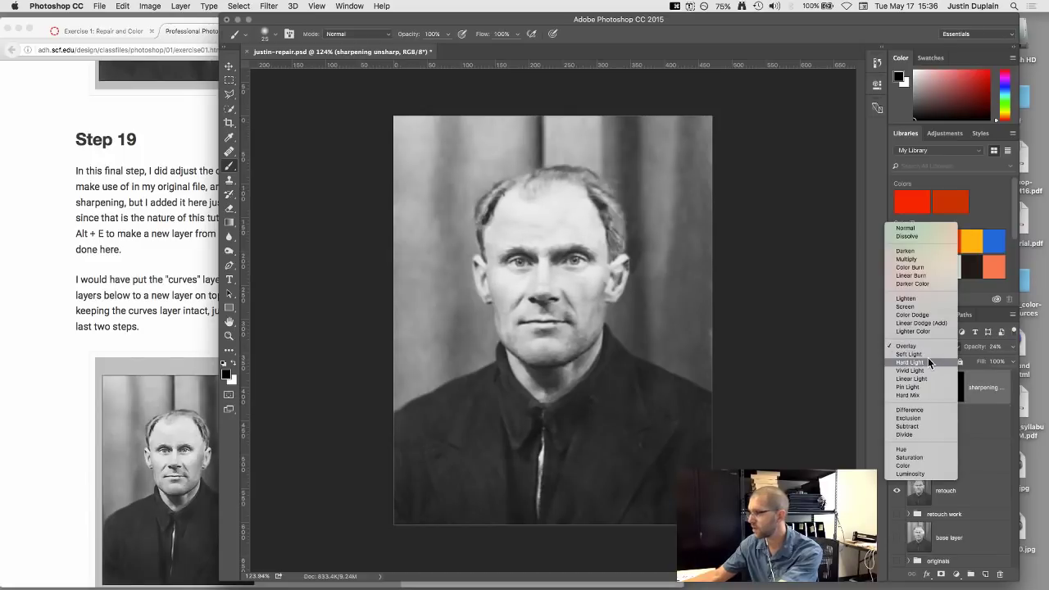
{"action": "left_click", "coordinate": [919, 257]}
{"action": "left_click", "coordinate": [904, 391]}
{"action": "left_click", "coordinate": [904, 391]}
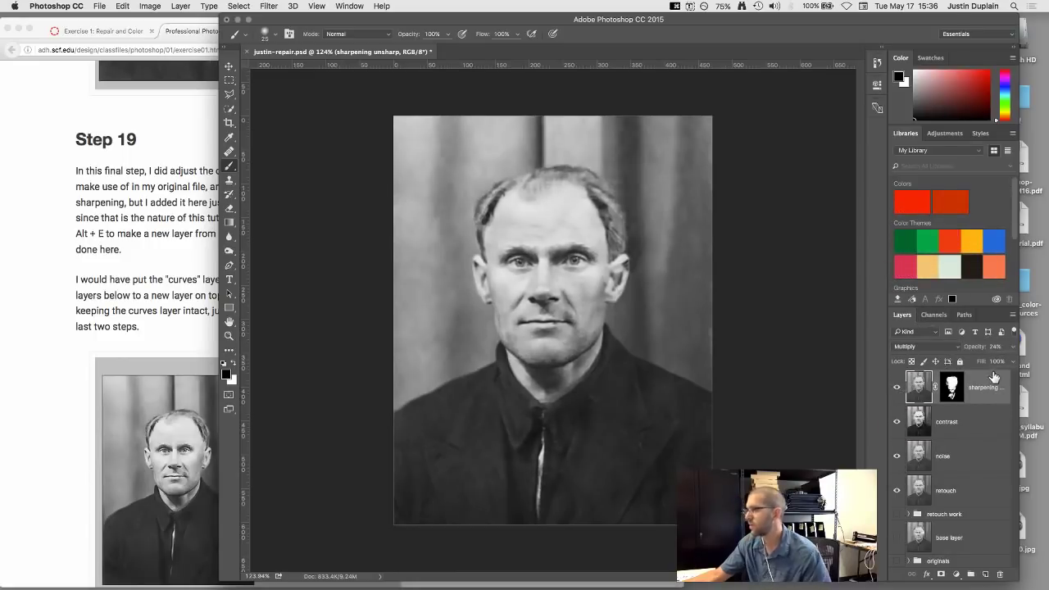
- Raise the sharpening unsharp layer's opacity to 40% and check its effect by hiding and showing the layer
{"action": "left_click", "coordinate": [1013, 347]}
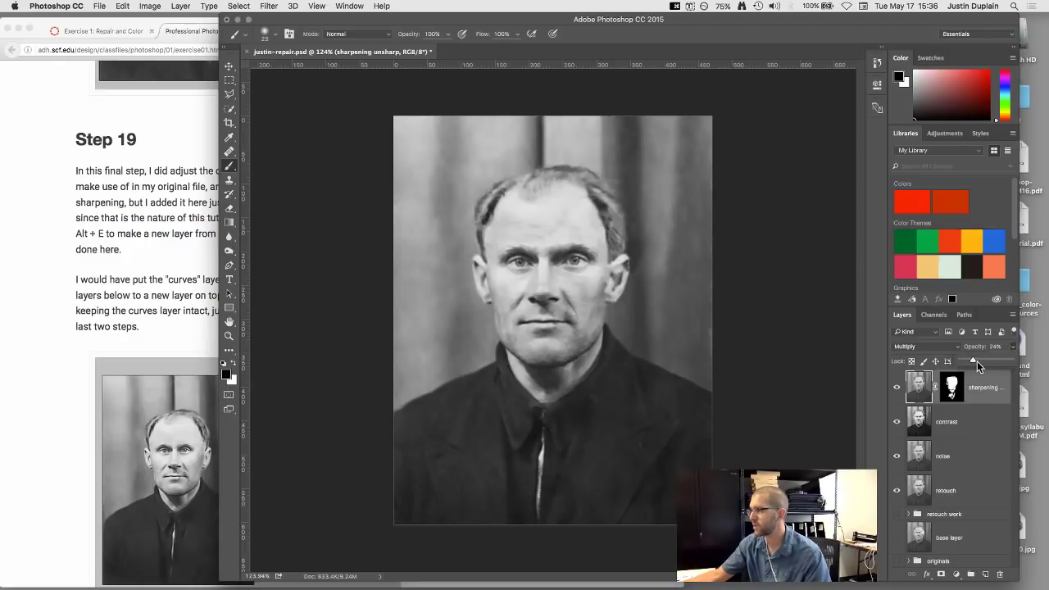
{"action": "left_click", "coordinate": [901, 392]}
{"action": "left_click", "coordinate": [901, 391]}
{"action": "left_click", "coordinate": [901, 391]}
{"action": "left_click", "coordinate": [901, 391]}
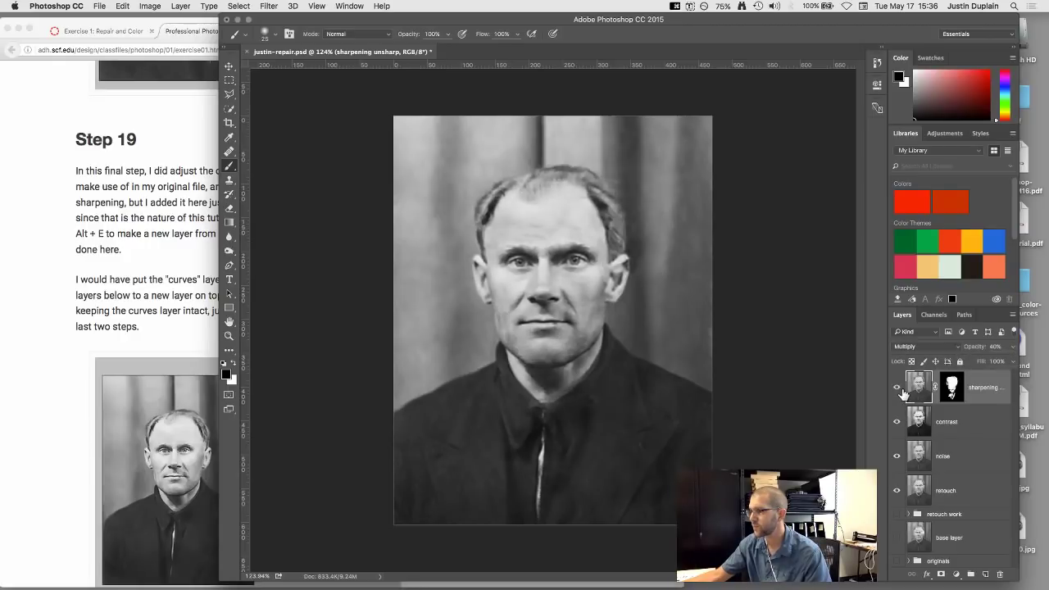
- Compare the masked sharpening hidden and shown, and delete its layer mask without applying it
{"action": "left_click", "coordinate": [952, 390]}
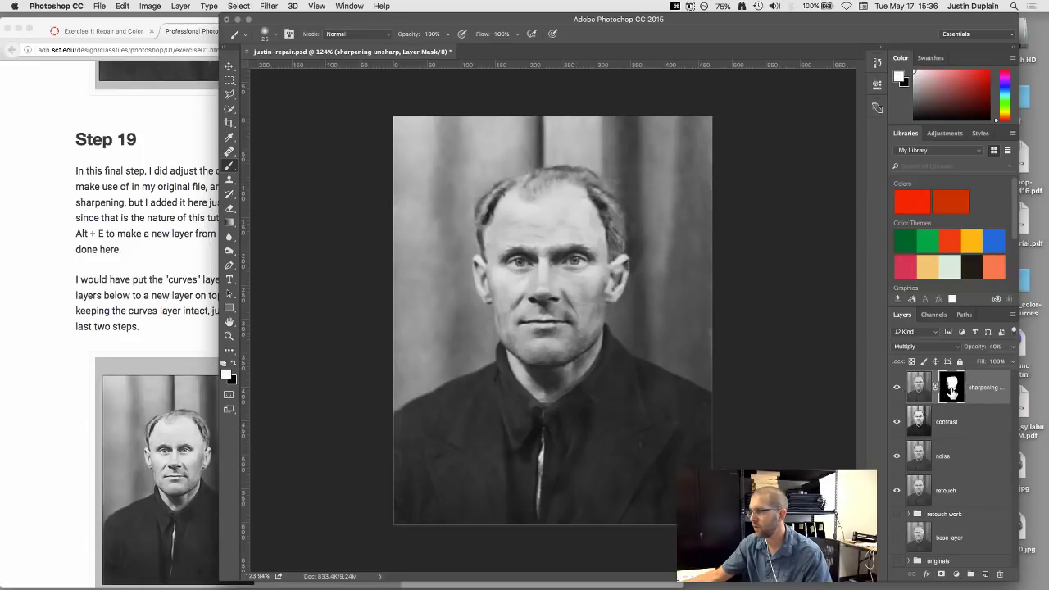
{"action": "left_click", "coordinate": [896, 390]}
{"action": "left_click", "coordinate": [896, 390]}
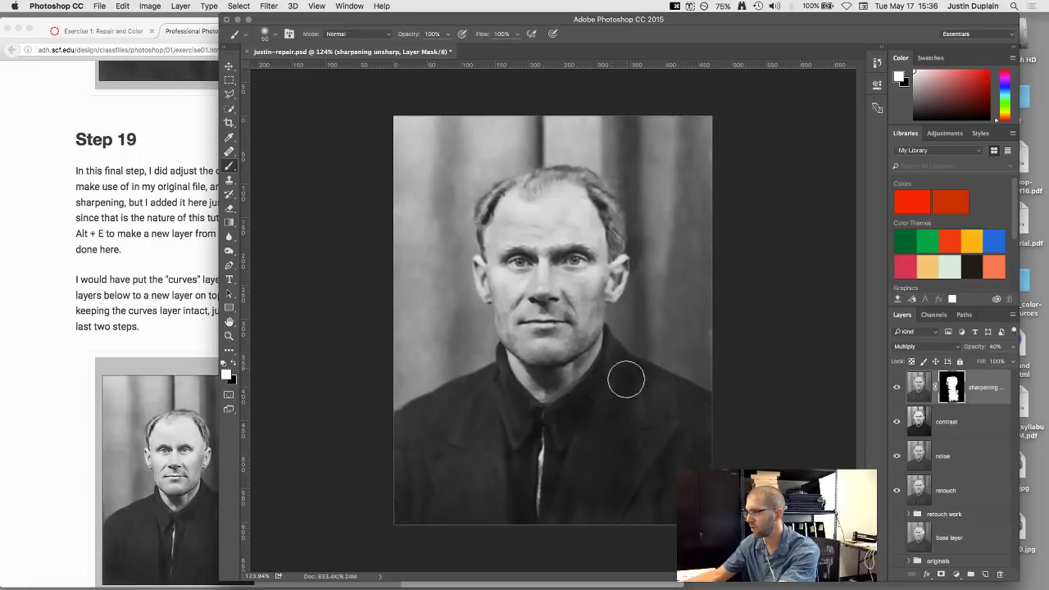
{"action": "left_click_drag", "start_coordinate": [955, 394], "coordinate": [999, 574]}
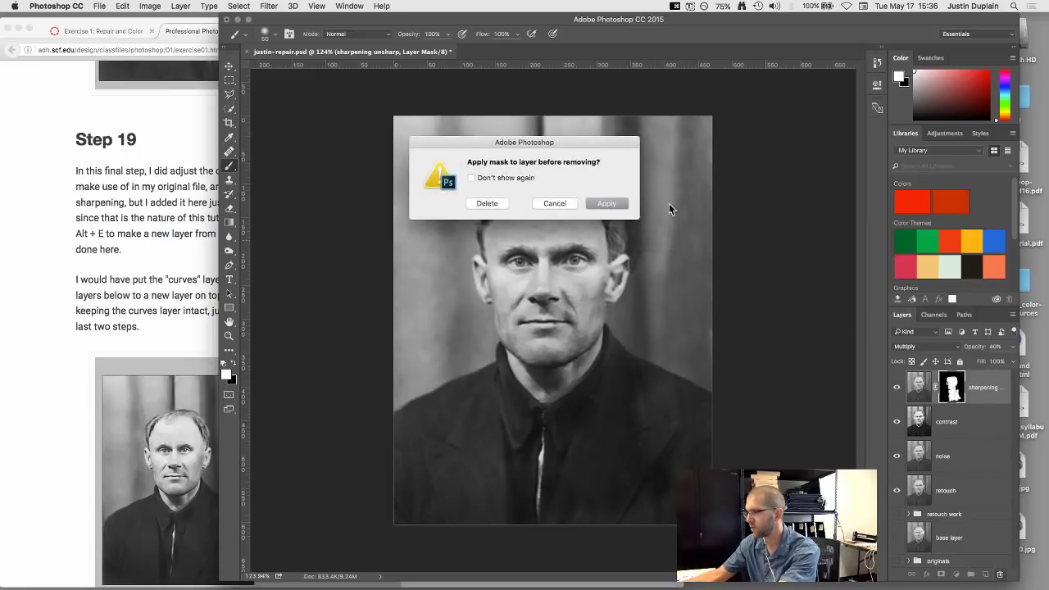
{"action": "left_click", "coordinate": [486, 203]}
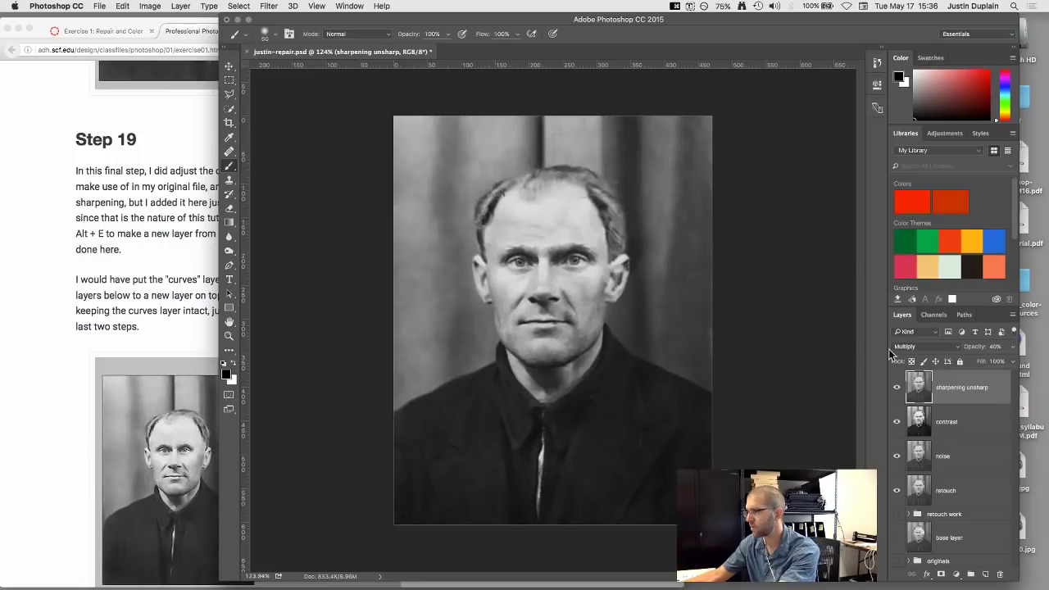
- Lower the unmasked sharpening layer's opacity to 26% and compare the portrait with and without it
{"action": "left_click", "coordinate": [1012, 347]}
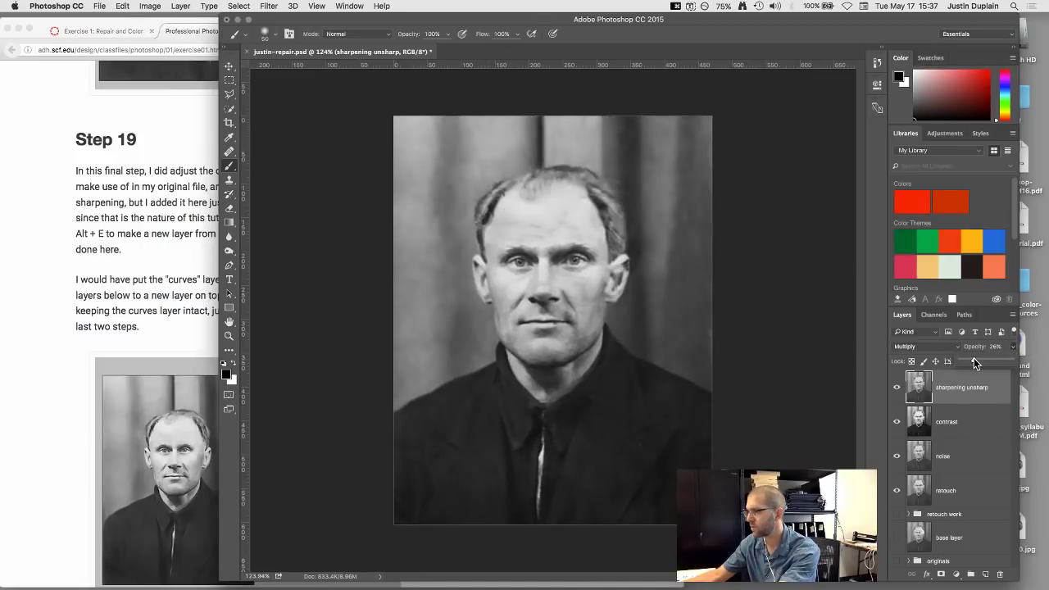
{"action": "left_click", "coordinate": [896, 388]}
{"action": "left_click", "coordinate": [896, 389]}
{"action": "left_click", "coordinate": [896, 389]}
{"action": "left_click", "coordinate": [897, 389]}
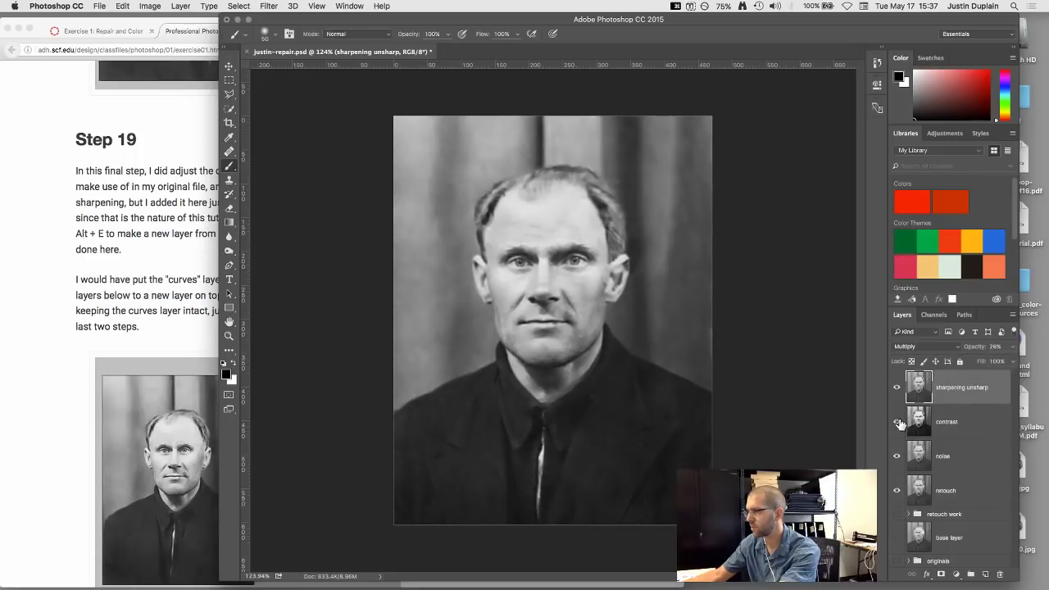
- Reduce the contrast layer's opacity to 41% and check the portrait with the sharpening layer hidden and shown
{"action": "left_click", "coordinate": [896, 421]}
{"action": "left_click", "coordinate": [896, 422]}
{"action": "left_click", "coordinate": [946, 421]}
{"action": "left_click", "coordinate": [1013, 346]}
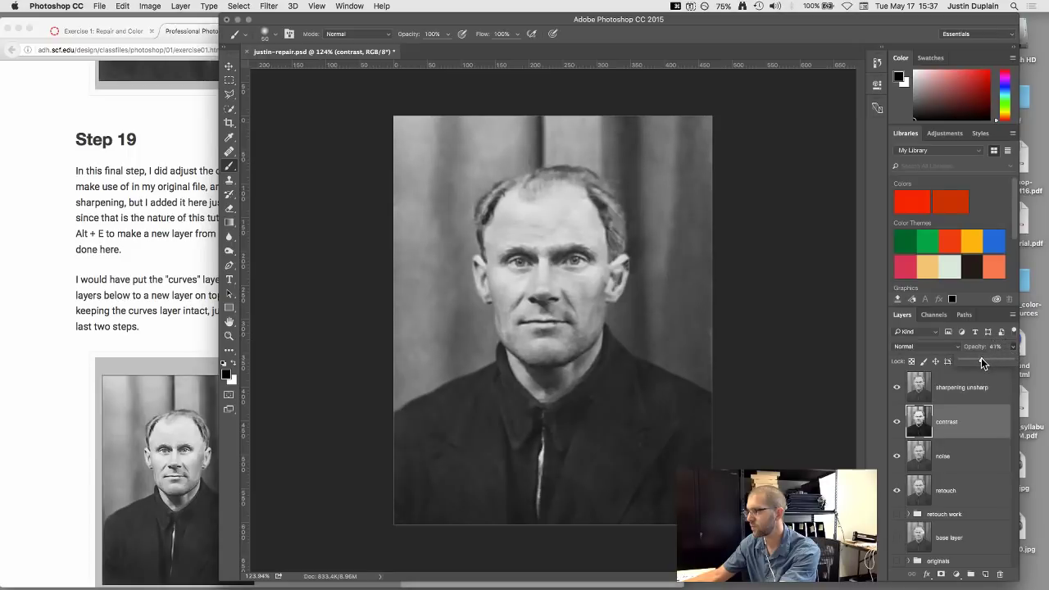
{"action": "left_click", "coordinate": [895, 387]}
{"action": "left_click", "coordinate": [895, 386]}
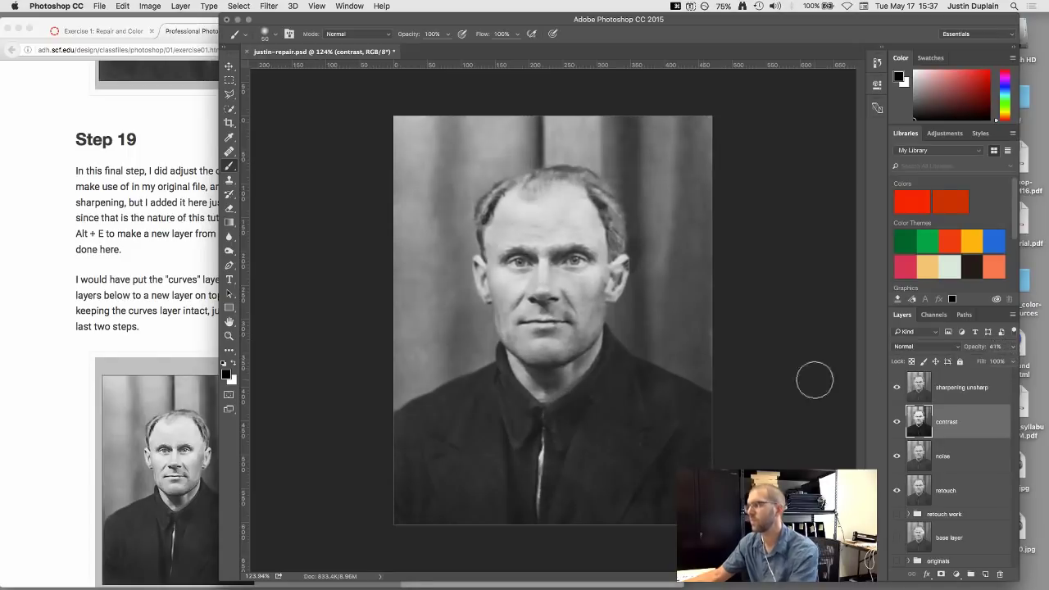
- Review the contrast and sharpening unsharp layers in turn and compare the portrait with and without the sharpening
{"action": "left_click", "coordinate": [924, 387]}
{"action": "left_click", "coordinate": [924, 411]}
{"action": "left_click", "coordinate": [924, 378]}
{"action": "left_click", "coordinate": [925, 409]}
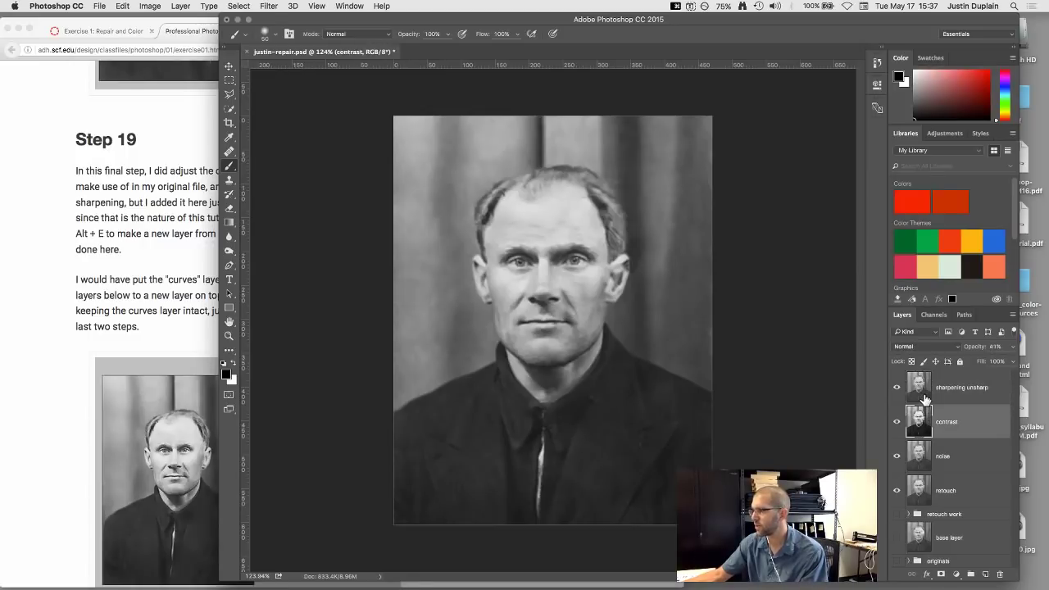
{"action": "left_click", "coordinate": [924, 389]}
{"action": "left_click", "coordinate": [924, 410]}
{"action": "left_click", "coordinate": [921, 392]}
{"action": "left_click", "coordinate": [922, 414]}
{"action": "left_click", "coordinate": [921, 394]}
{"action": "left_click", "coordinate": [922, 412]}
{"action": "left_click", "coordinate": [921, 391]}
{"action": "left_click", "coordinate": [897, 387]}
{"action": "left_click", "coordinate": [897, 386]}
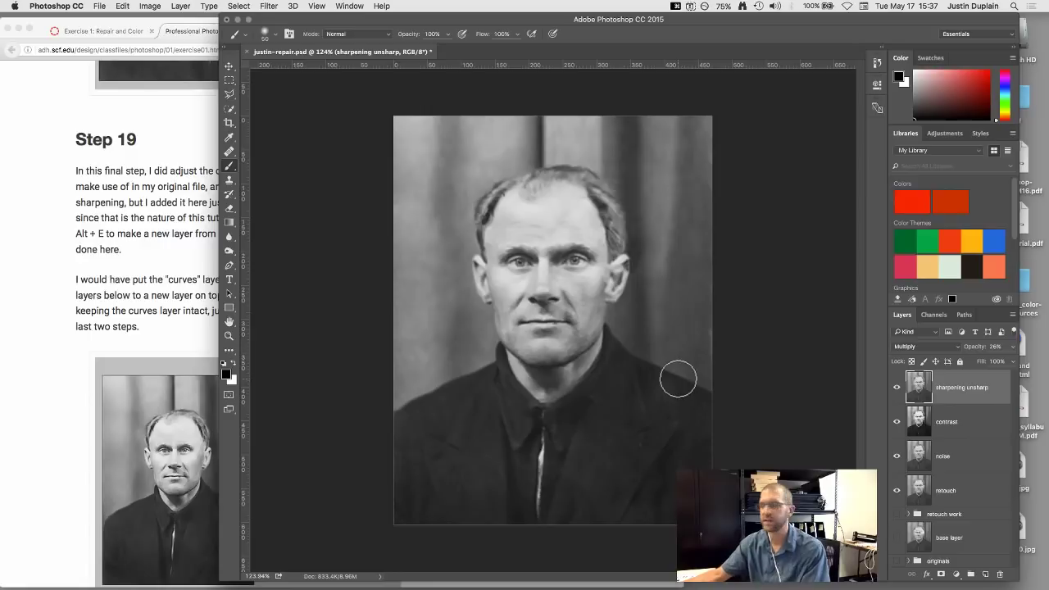
- Review the tutorial's sharpening, Step 19 and Conclusion sections in Firefox, and return to the portrait in Photoshop
{"action": "left_click", "coordinate": [94, 281]}
{"action": "scroll", "coordinate": [127, 278], "scroll_direction": "up", "scroll_amount": 3}
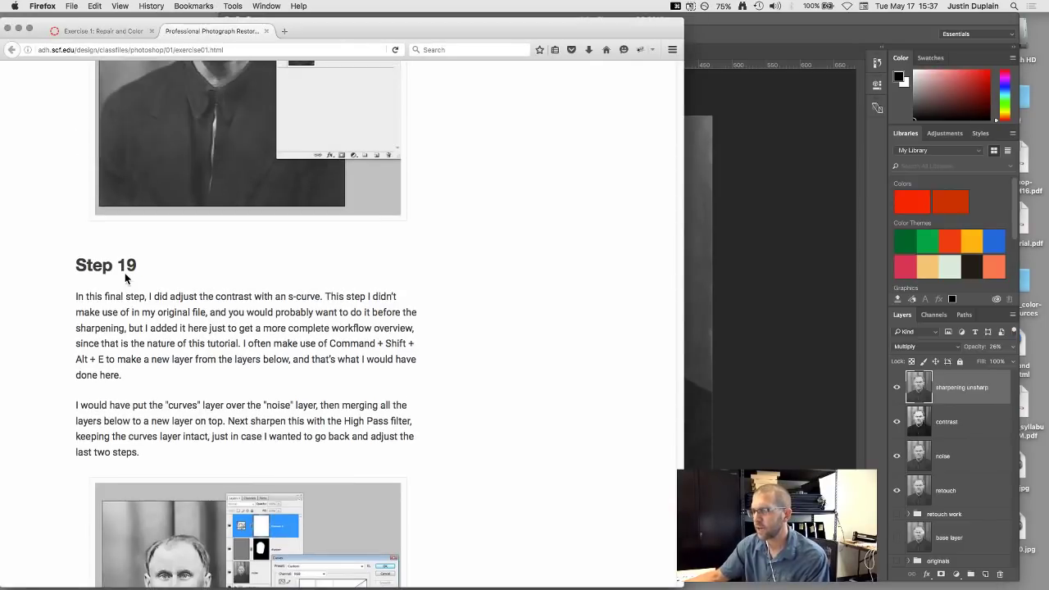
{"action": "scroll", "coordinate": [127, 279], "scroll_direction": "up", "scroll_amount": 1}
{"action": "scroll", "coordinate": [199, 432], "scroll_direction": "up", "scroll_amount": 10}
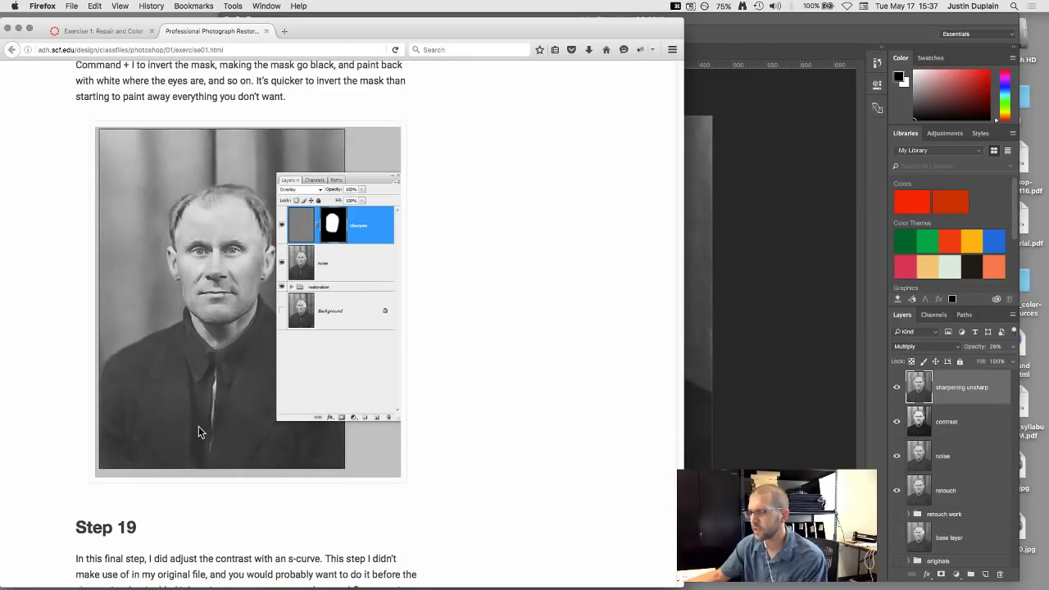
{"action": "scroll", "coordinate": [198, 426], "scroll_direction": "up", "scroll_amount": 5}
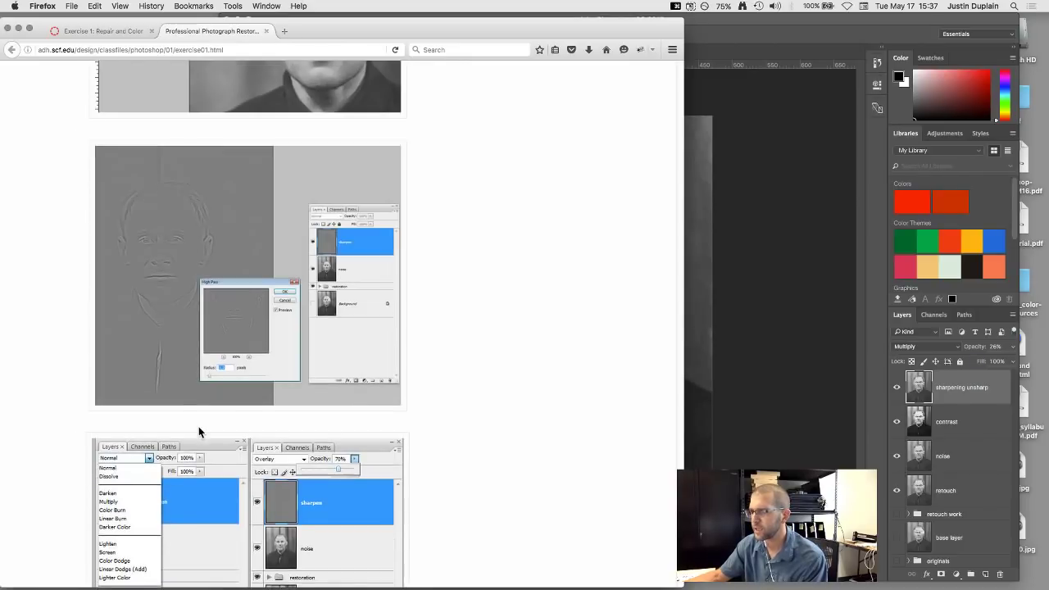
{"action": "scroll", "coordinate": [249, 328], "scroll_direction": "down", "scroll_amount": 15}
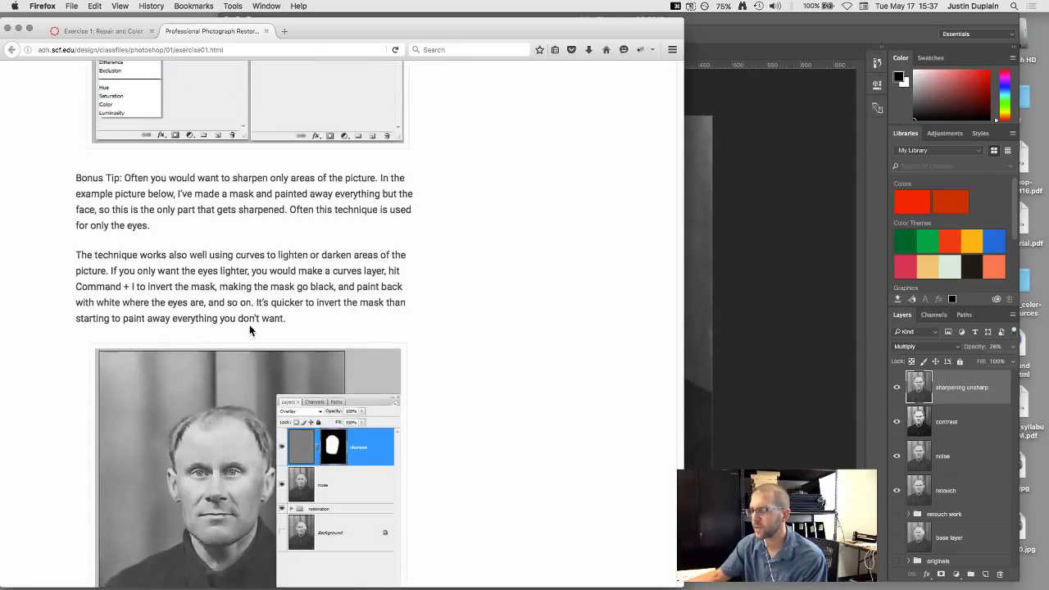
{"action": "scroll", "coordinate": [249, 324], "scroll_direction": "down", "scroll_amount": 10}
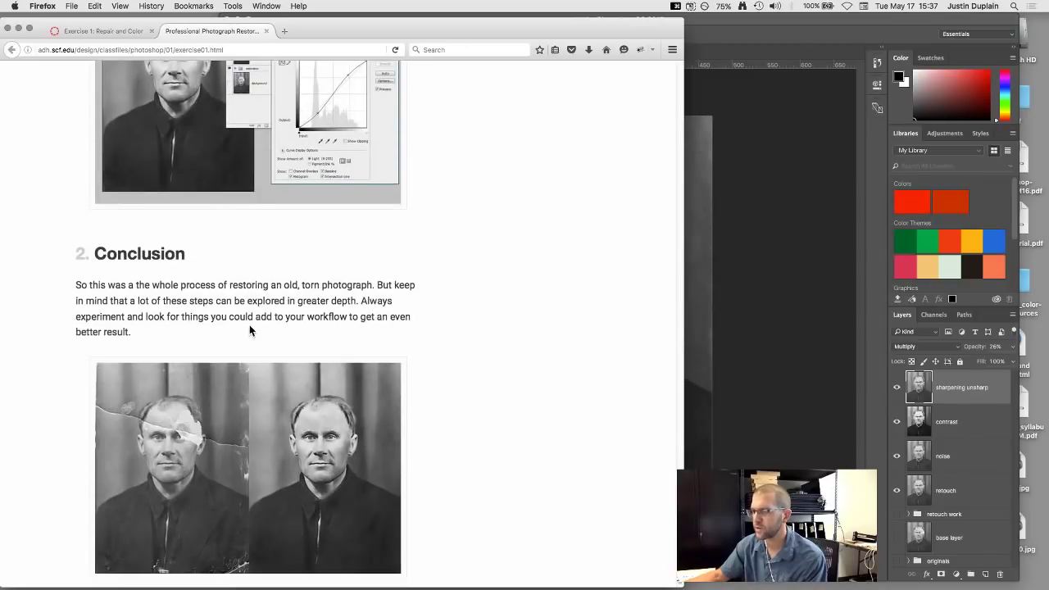
{"action": "scroll", "coordinate": [362, 269], "scroll_direction": "up", "scroll_amount": 10}
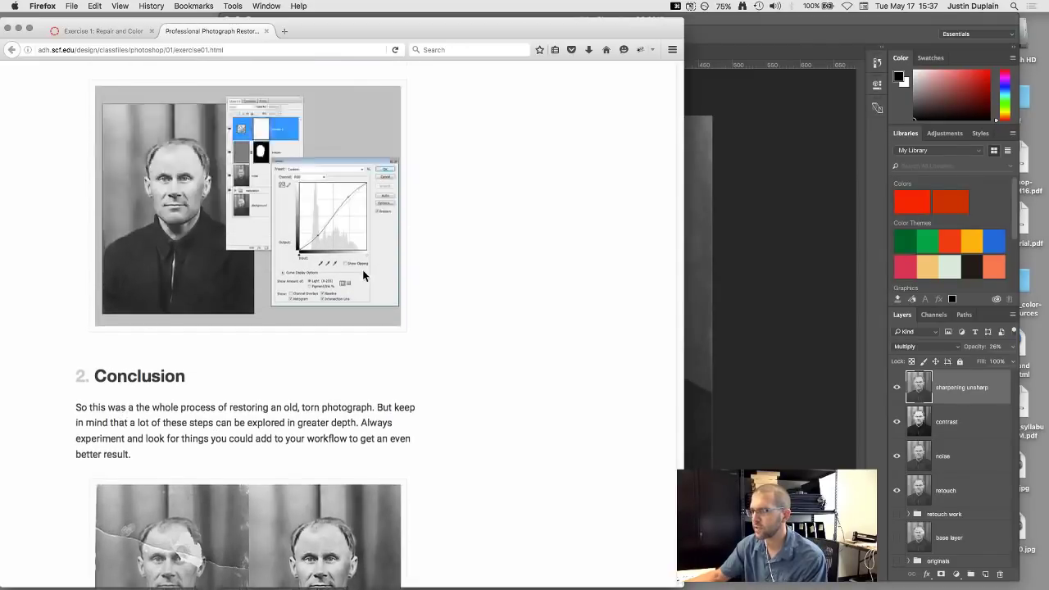
{"action": "left_click", "coordinate": [736, 84]}
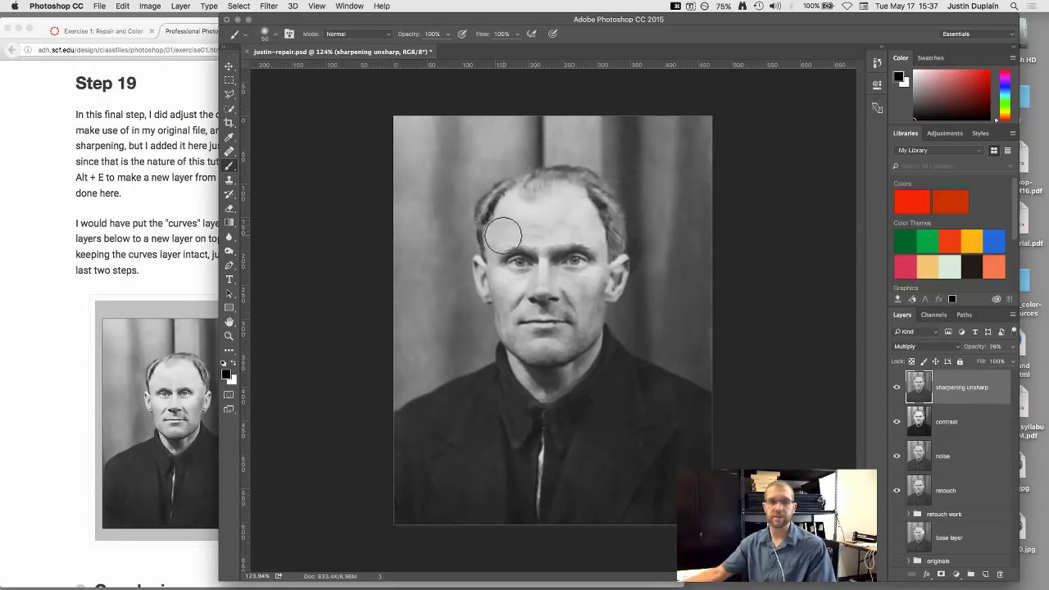